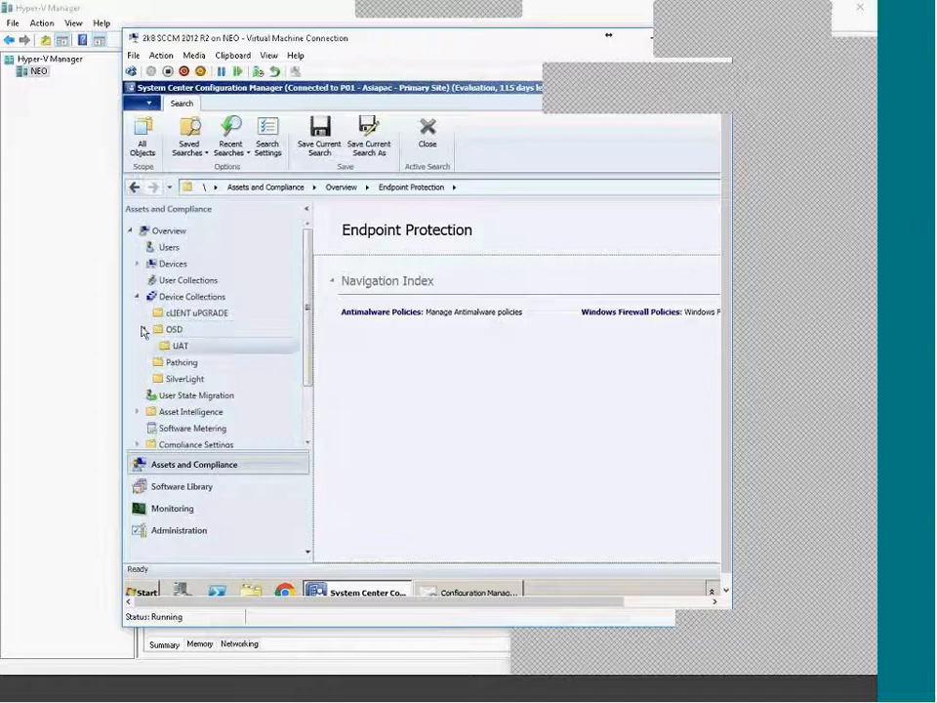
Open the Reports list under Reporting in the Monitoring workspace, collapsing the System Status and Deployments nodes
left_click(137, 297)
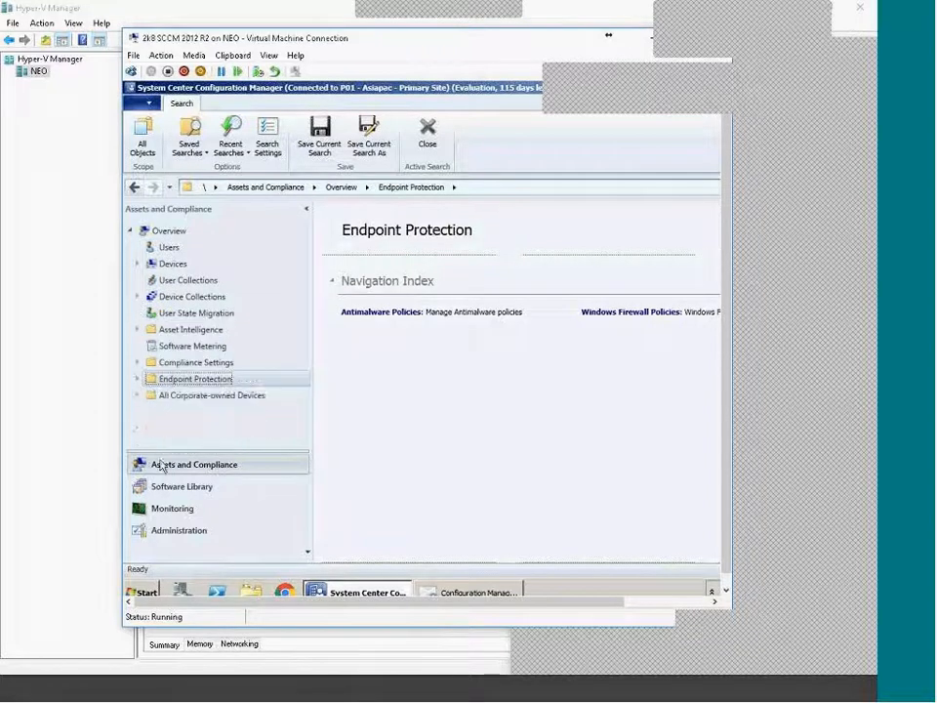
left_click(170, 514)
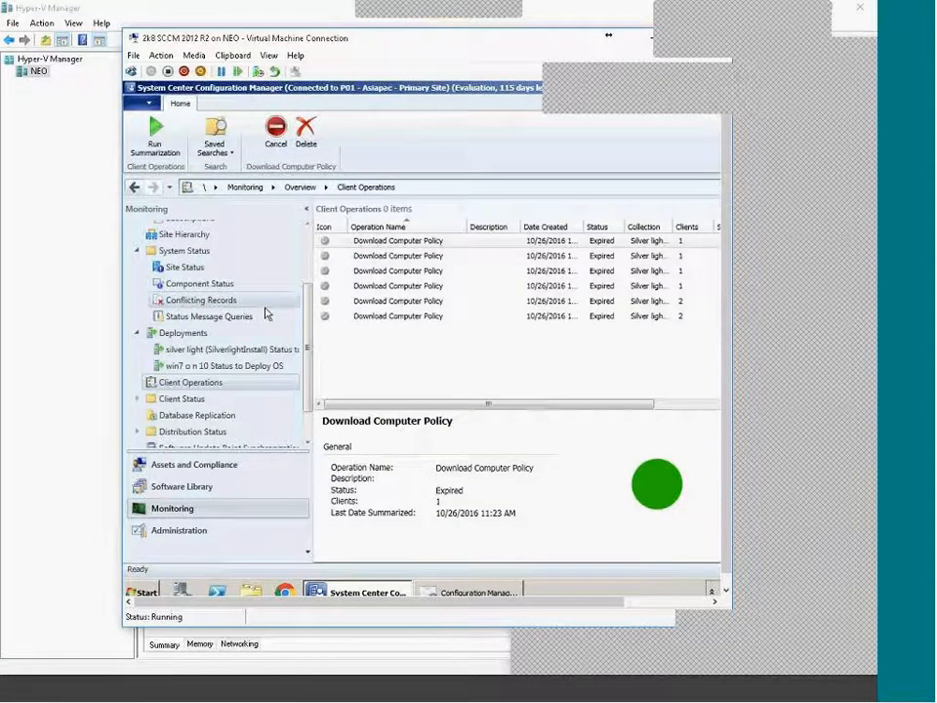
scroll(309, 257, "up", 2)
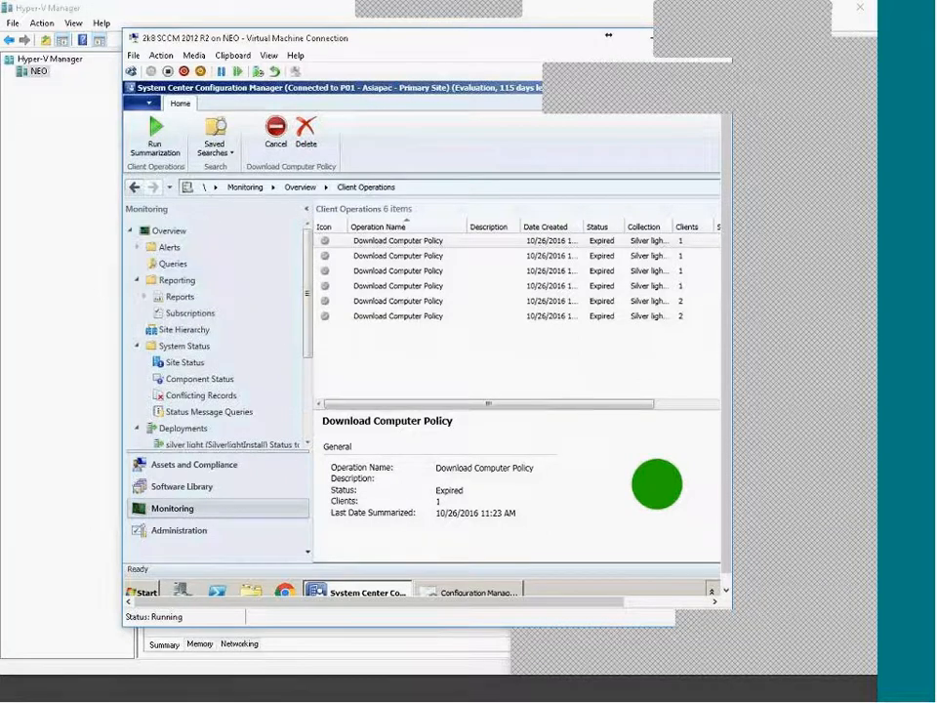
left_click(136, 346)
left_click(140, 363)
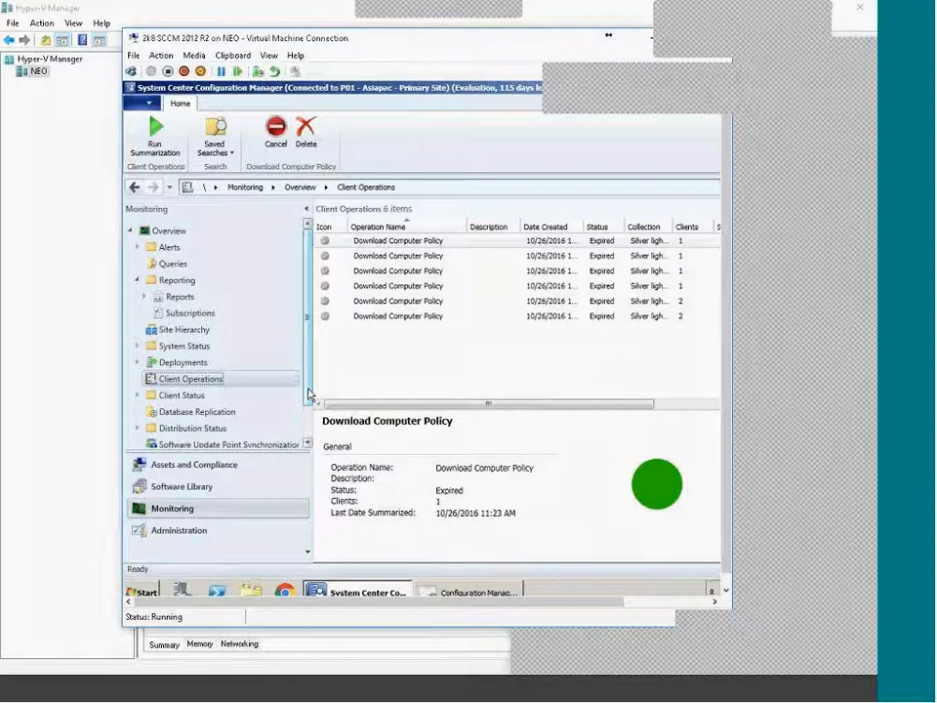
left_click(189, 298)
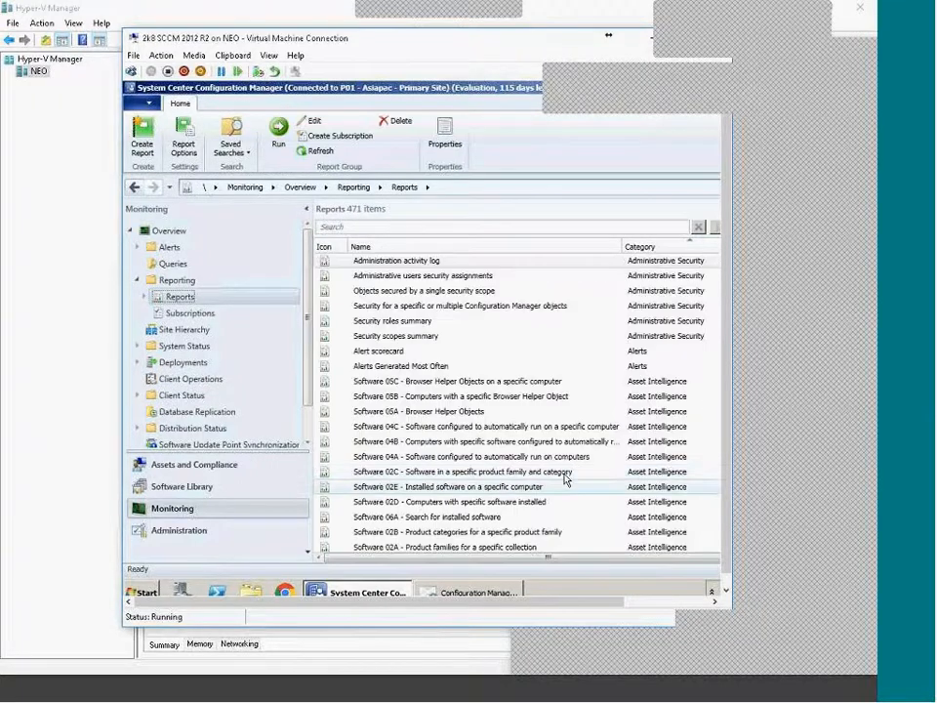
Look through the installed Microsoft SQL Server 2008 and 2012 program groups, including Integration Services, Analysis Services and Performance Tools
left_click(141, 591)
left_click(171, 549)
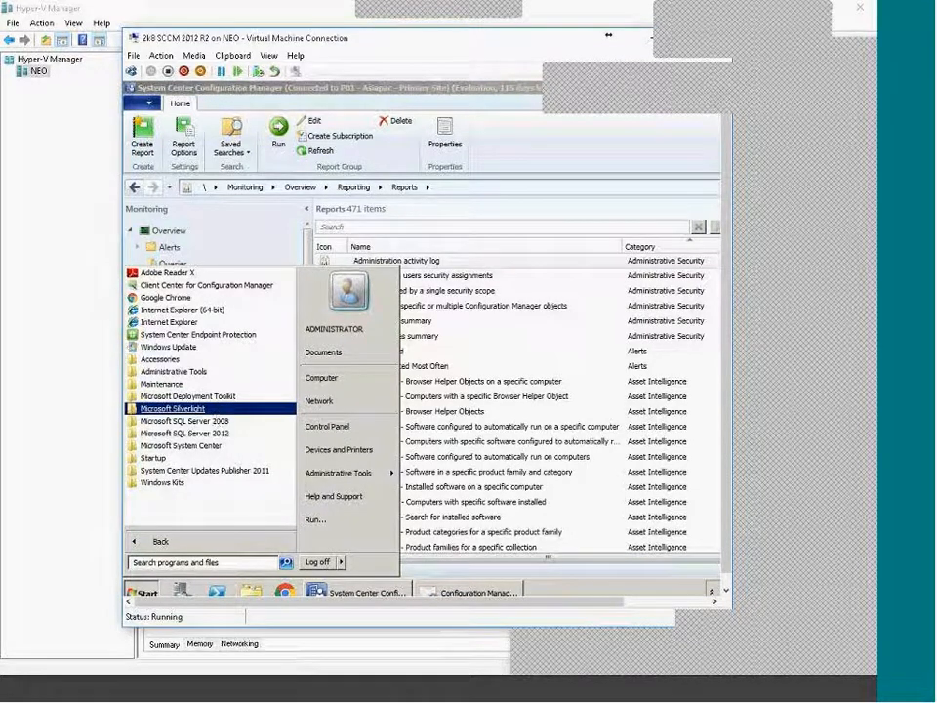
left_click(216, 425)
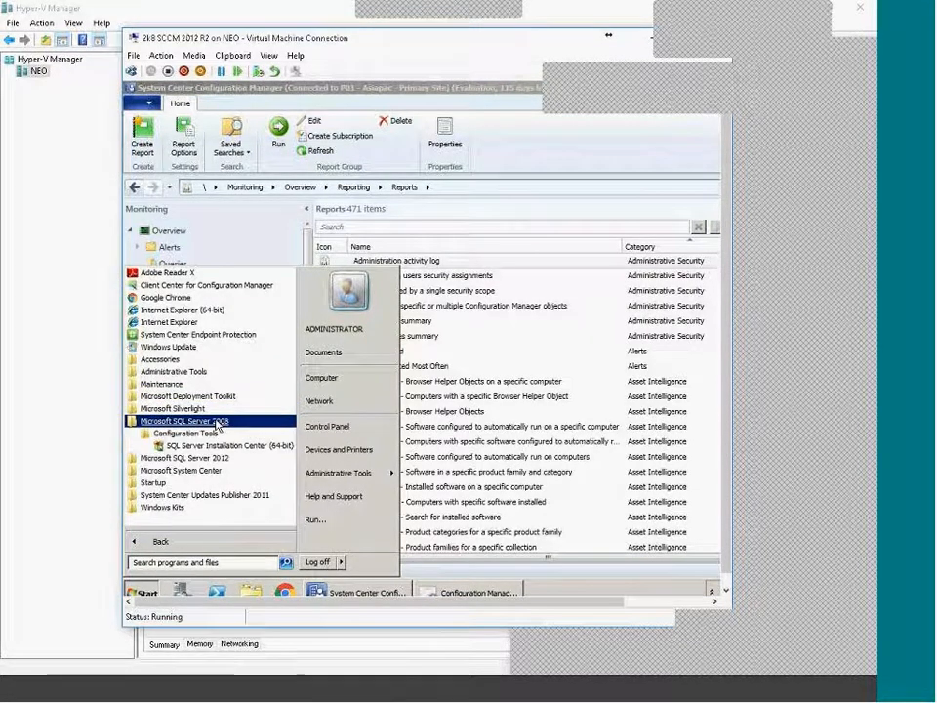
left_click(216, 467)
scroll(220, 454, "down", 1)
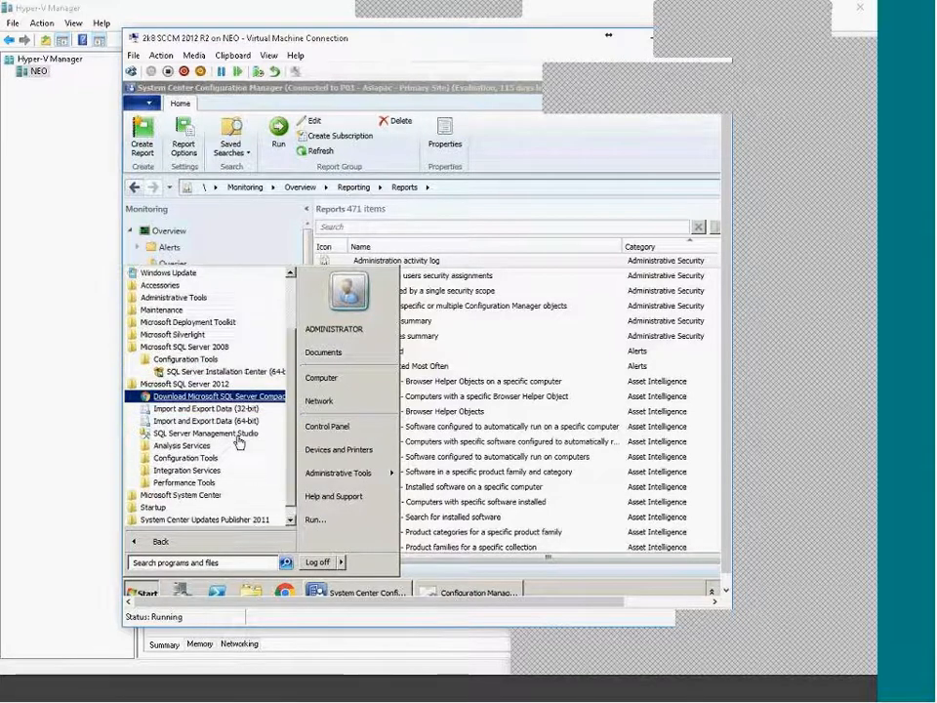
scroll(205, 467, "down", 1)
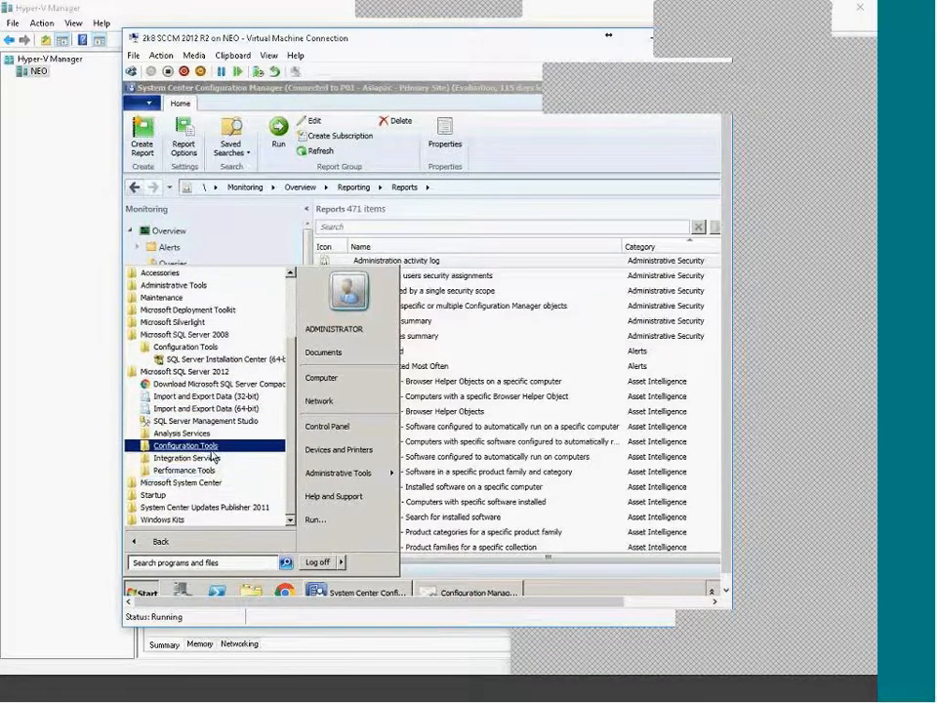
scroll(215, 446, "up", 1)
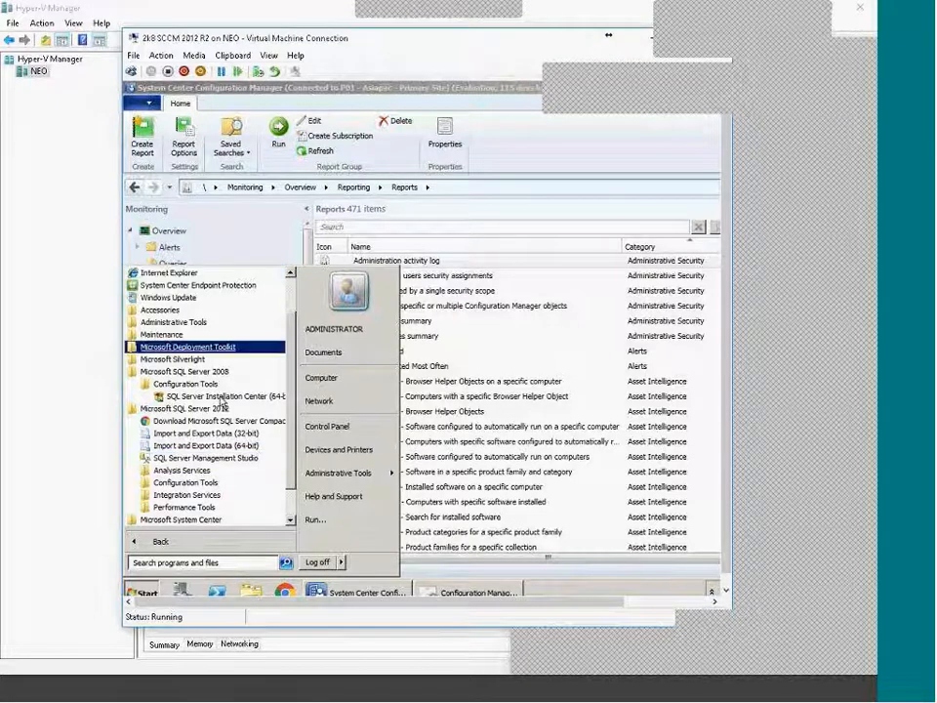
left_click_drag(293, 451, 297, 472)
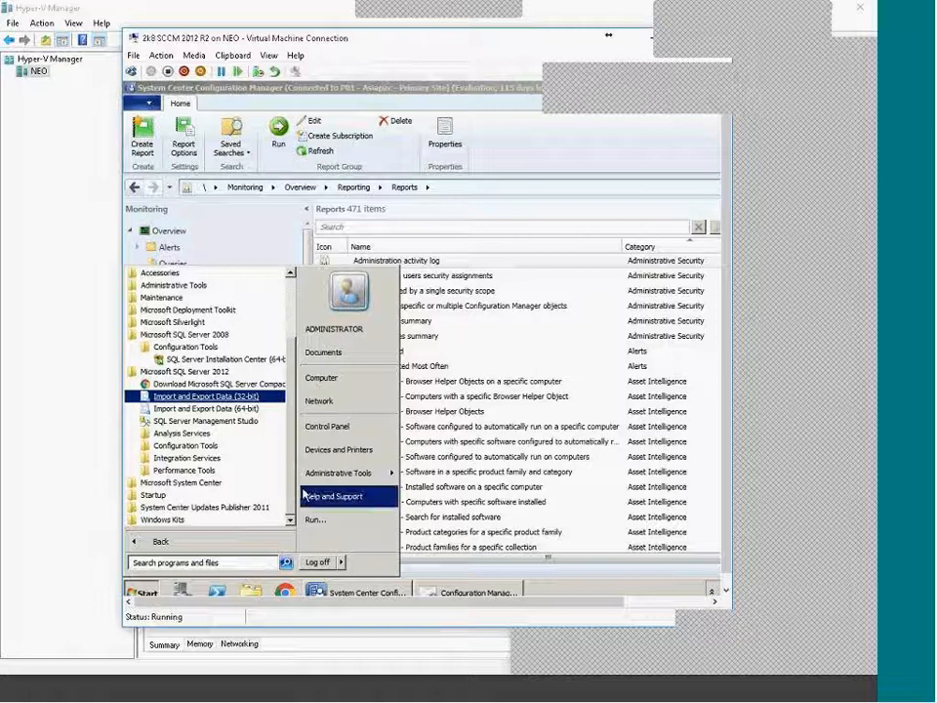
left_click(185, 470)
left_click(188, 460)
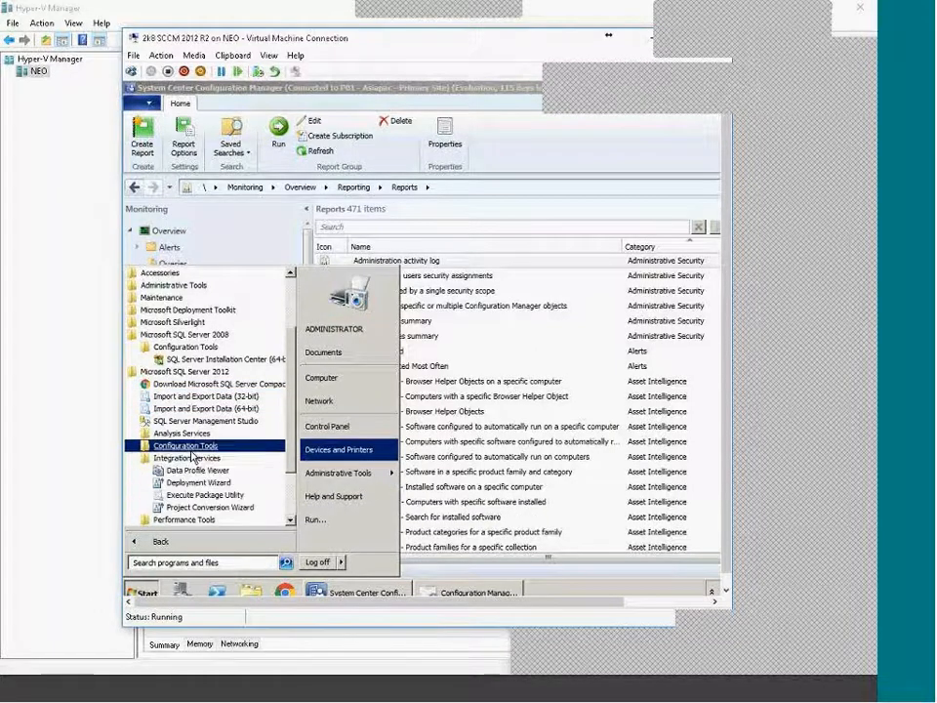
left_click(194, 432)
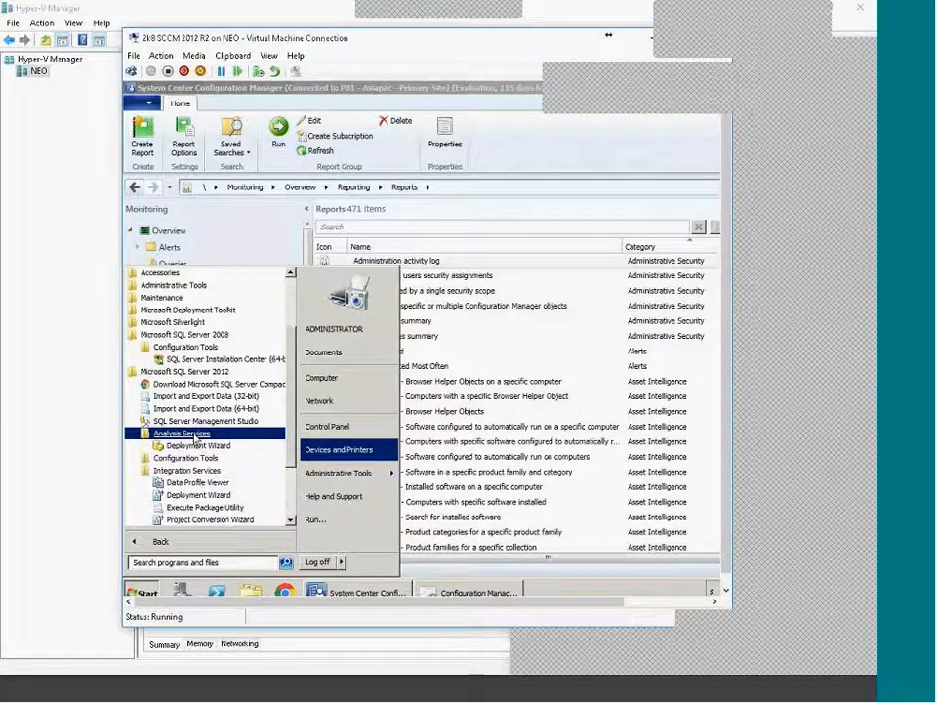
scroll(258, 422, "down", 1)
scroll(260, 422, "up", 1)
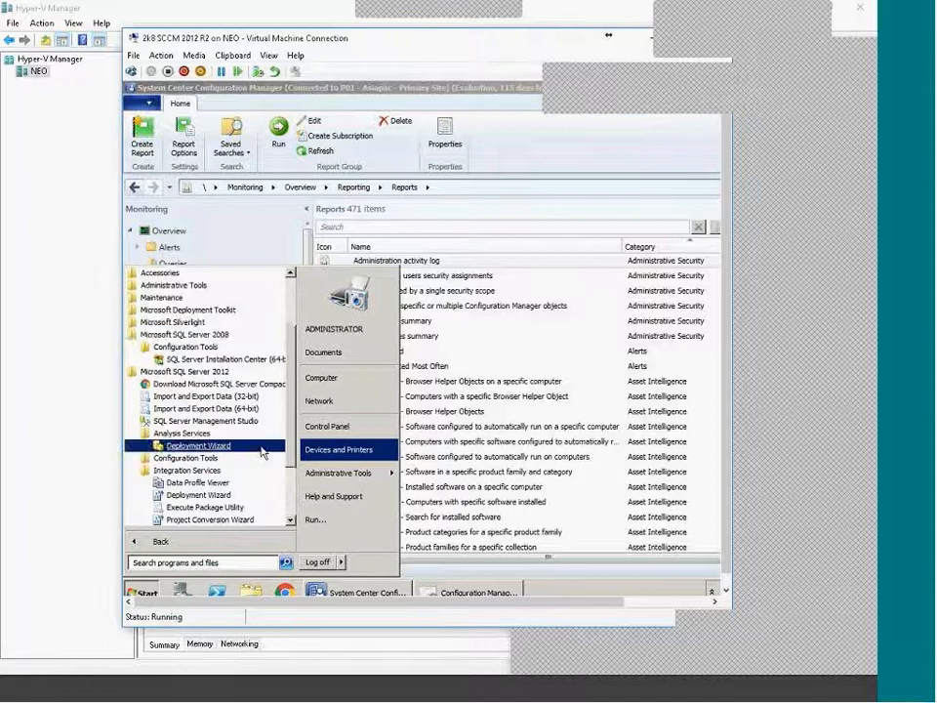
scroll(200, 430, "down", 2)
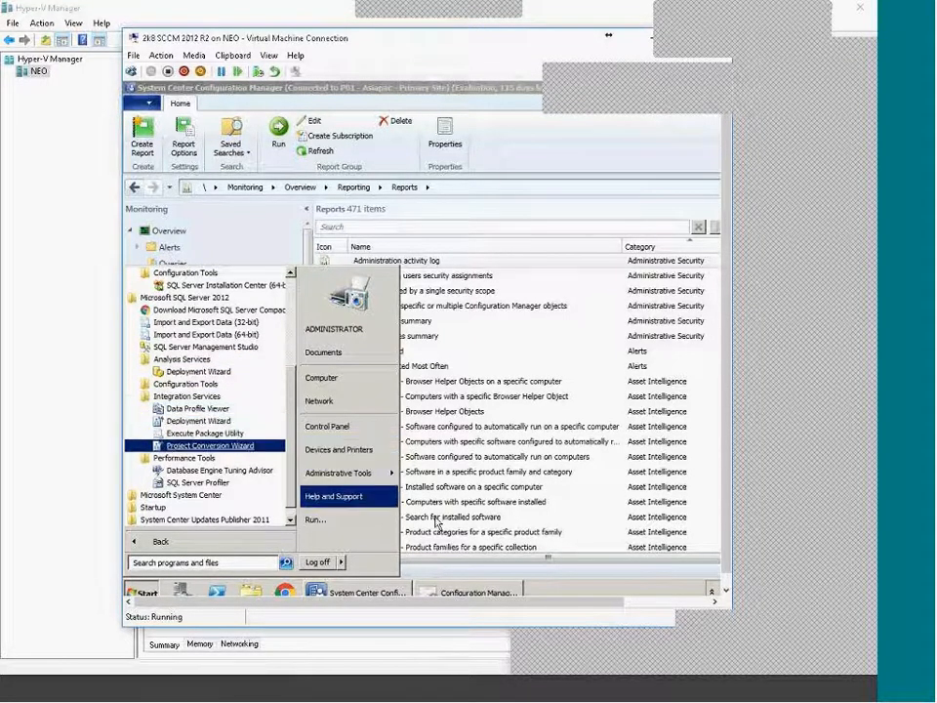
left_click(497, 574)
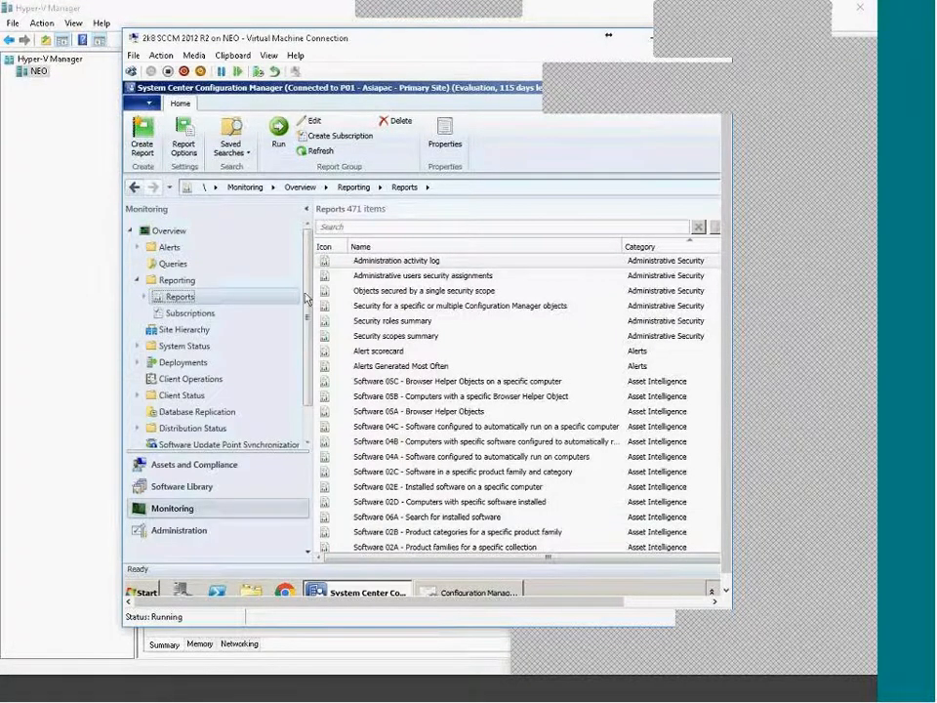
Show the Reporting overview with its Report Manager and Report Server links
left_click(180, 281)
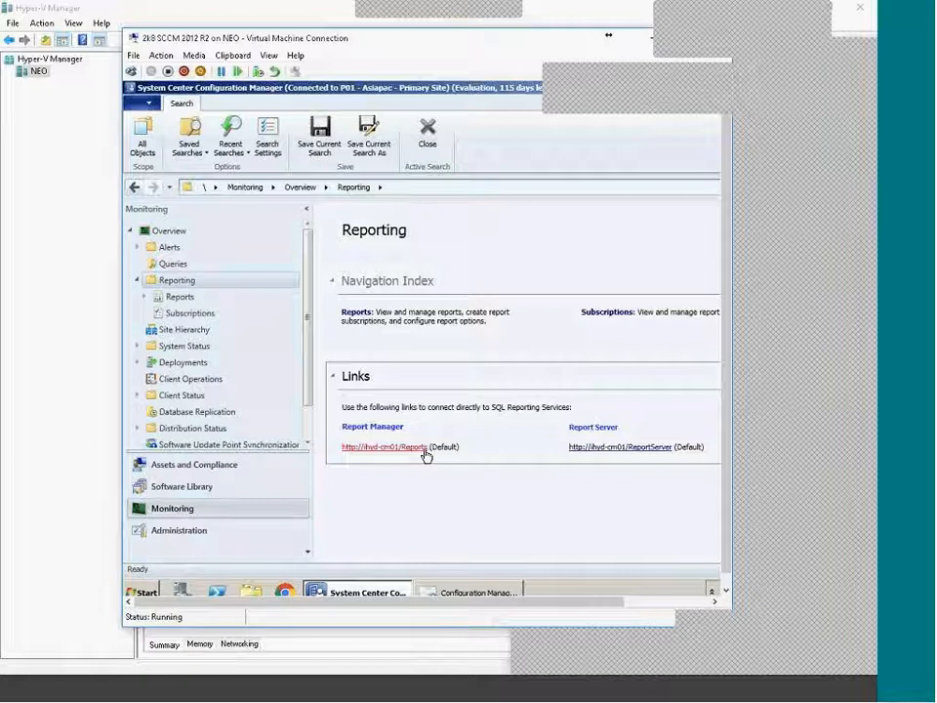
left_click(284, 592)
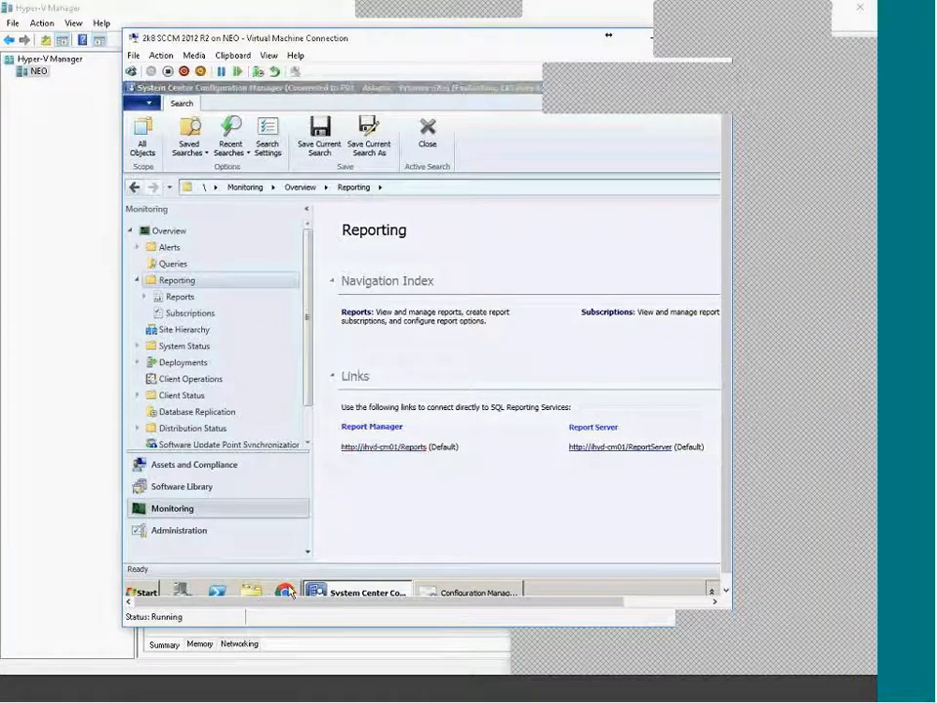
right_click(293, 592)
left_click(256, 561)
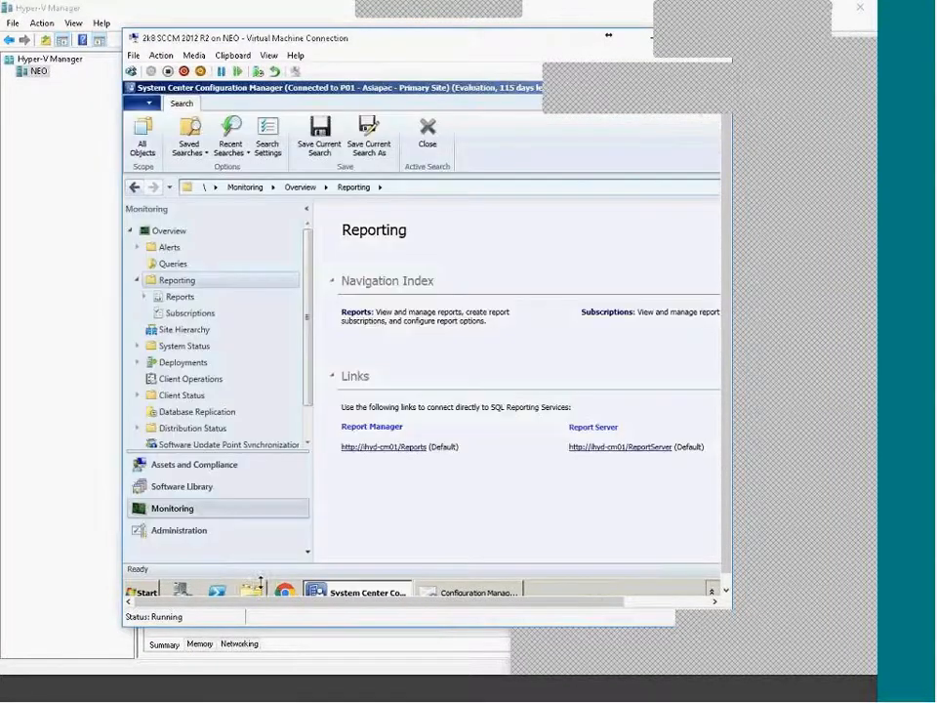
left_click(145, 593)
left_click(161, 360)
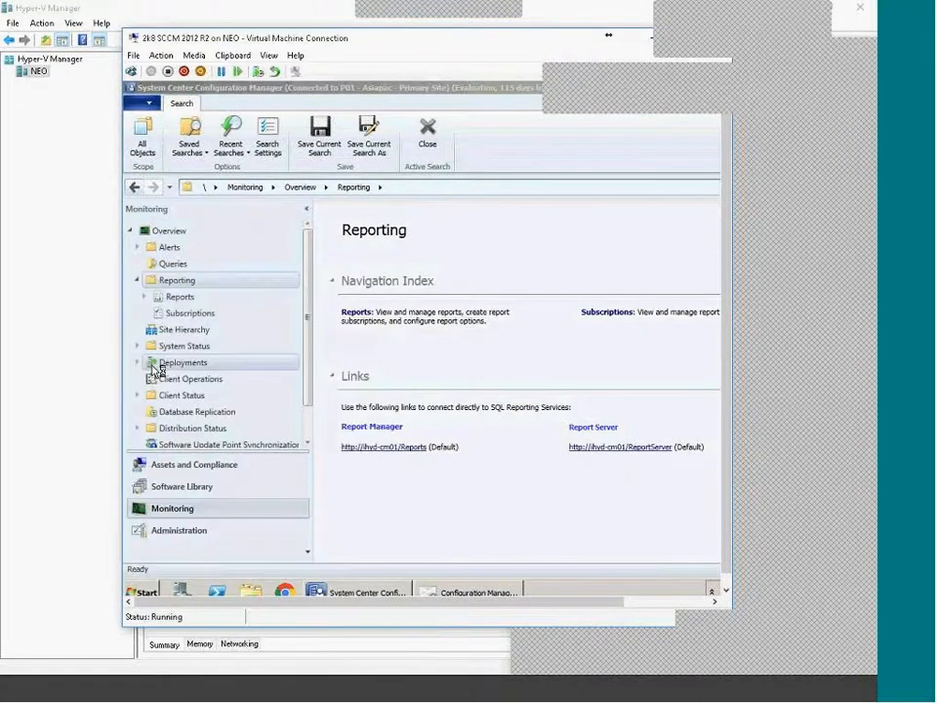
left_click(673, 220)
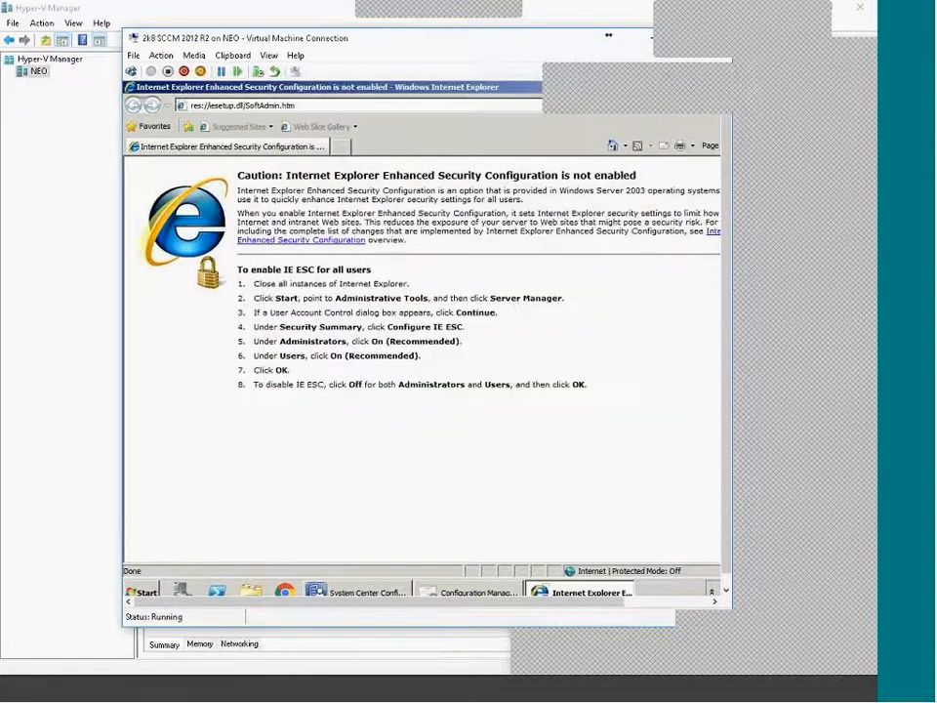
left_click(571, 104)
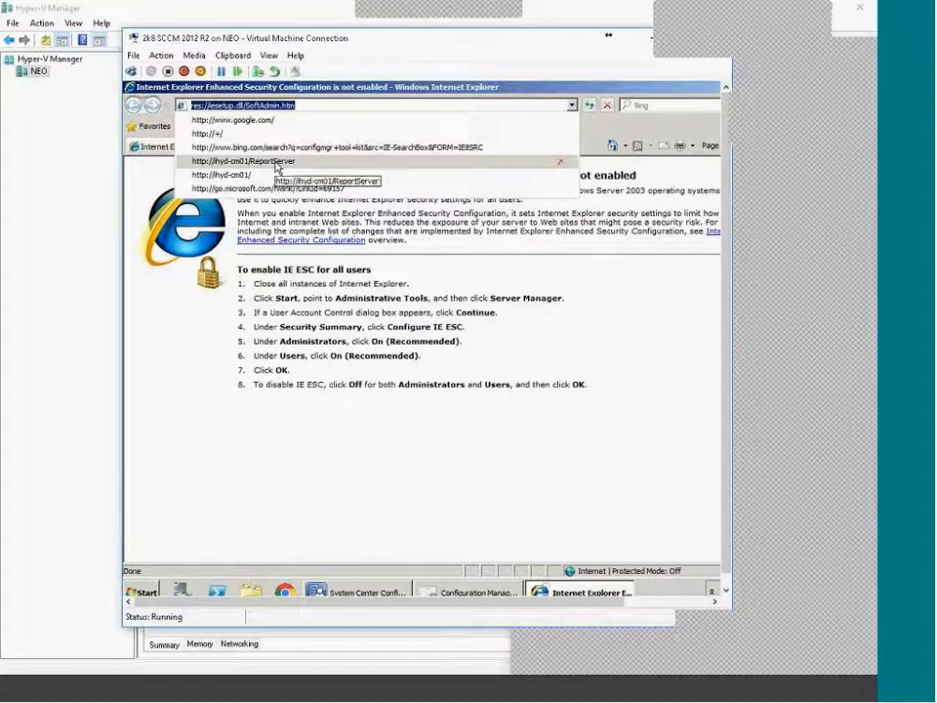
left_click(273, 161)
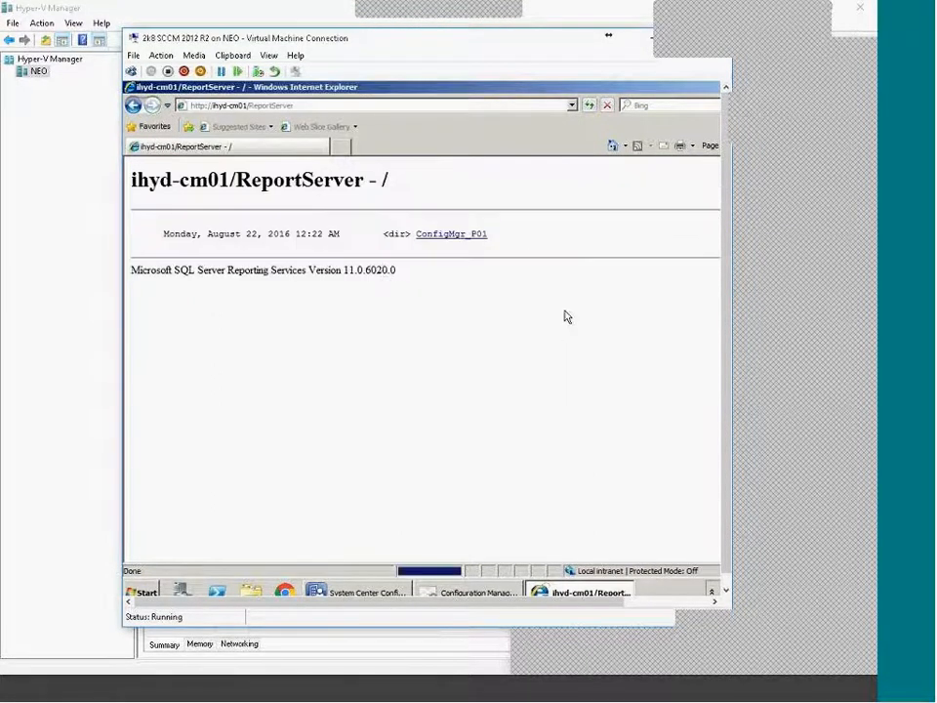
Examine the report folders in the ConfigMgr_P01 directory and return to the report server root
left_click(468, 236)
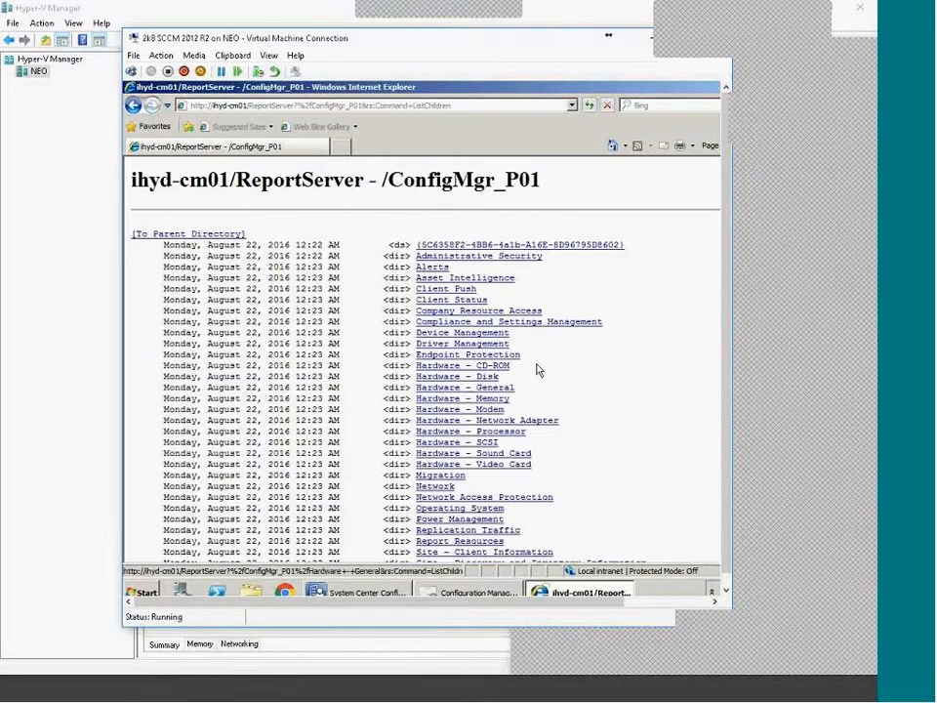
scroll(542, 368, "down", 3)
scroll(391, 293, "up", 3)
left_click(137, 105)
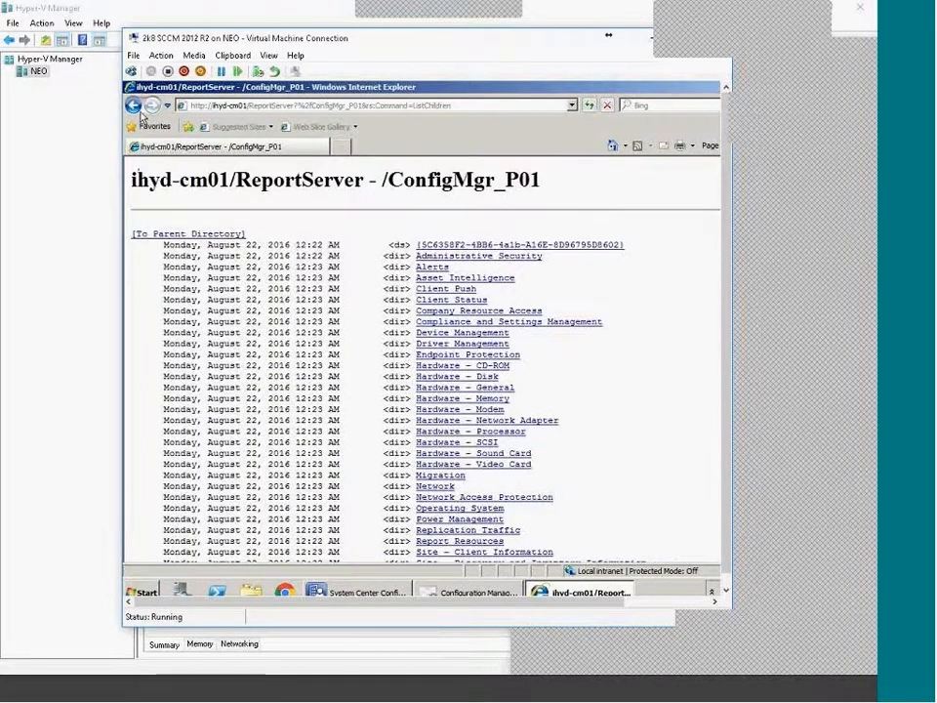
left_click(278, 105)
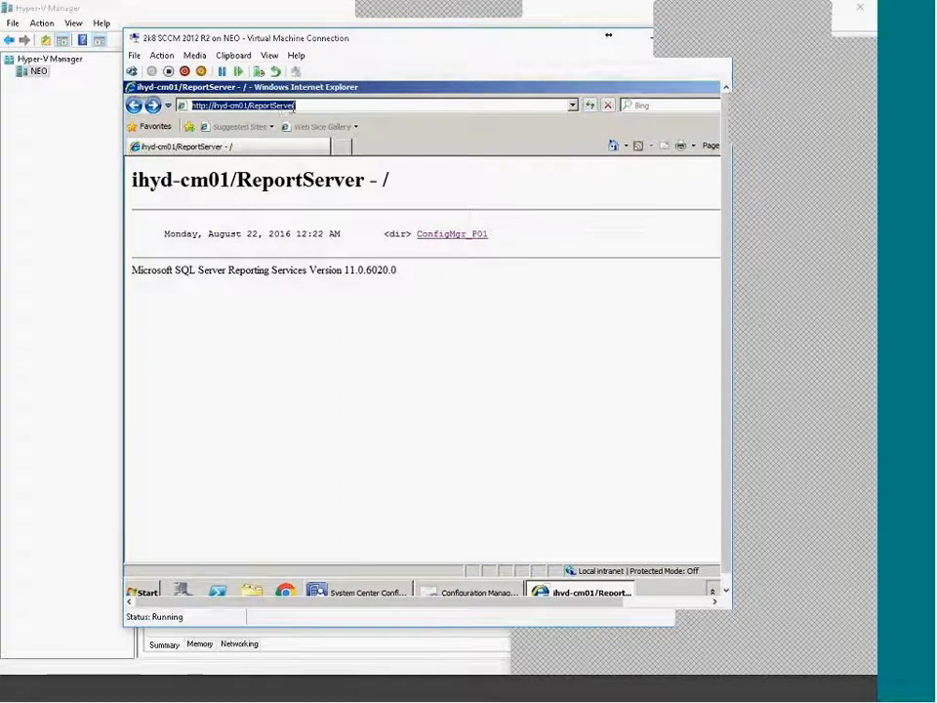
left_click(274, 106)
left_click_drag(273, 105, 437, 105)
key("BackSpace")
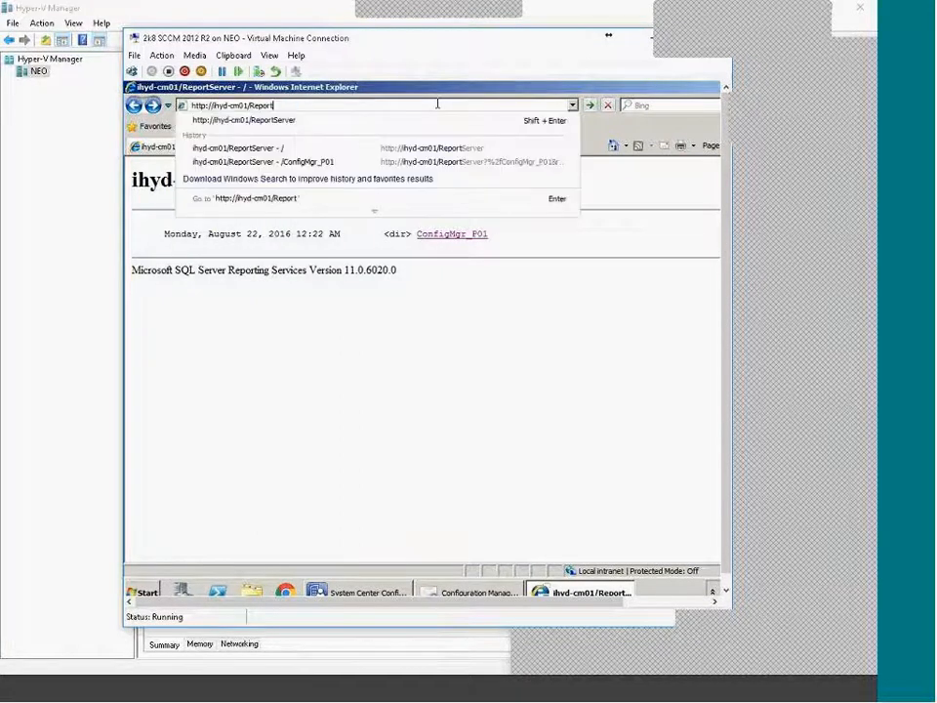
type("s")
key("Return")
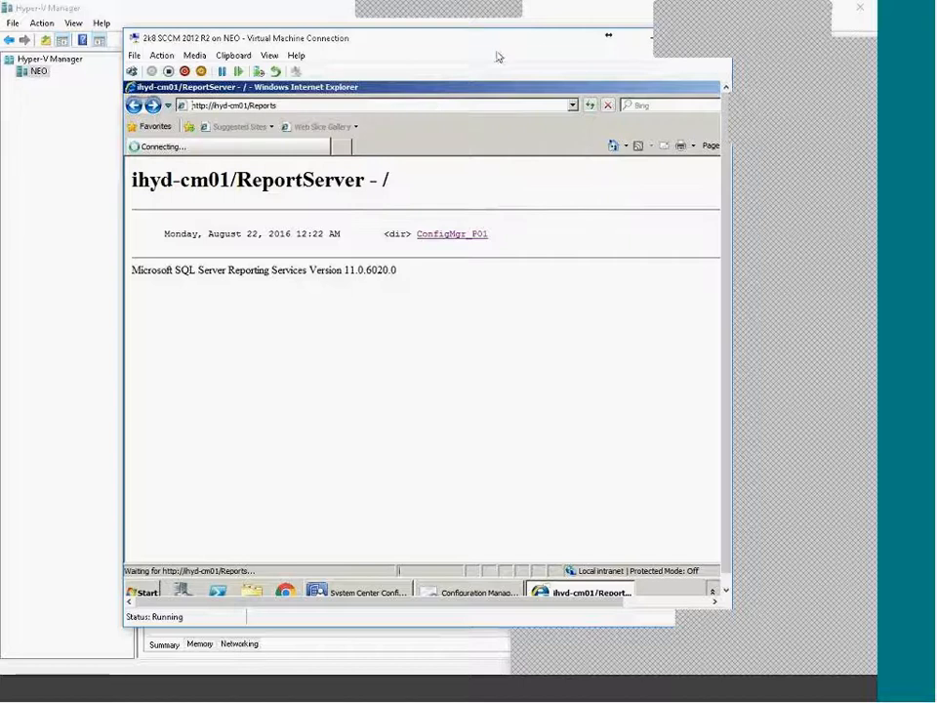
left_click(777, 52)
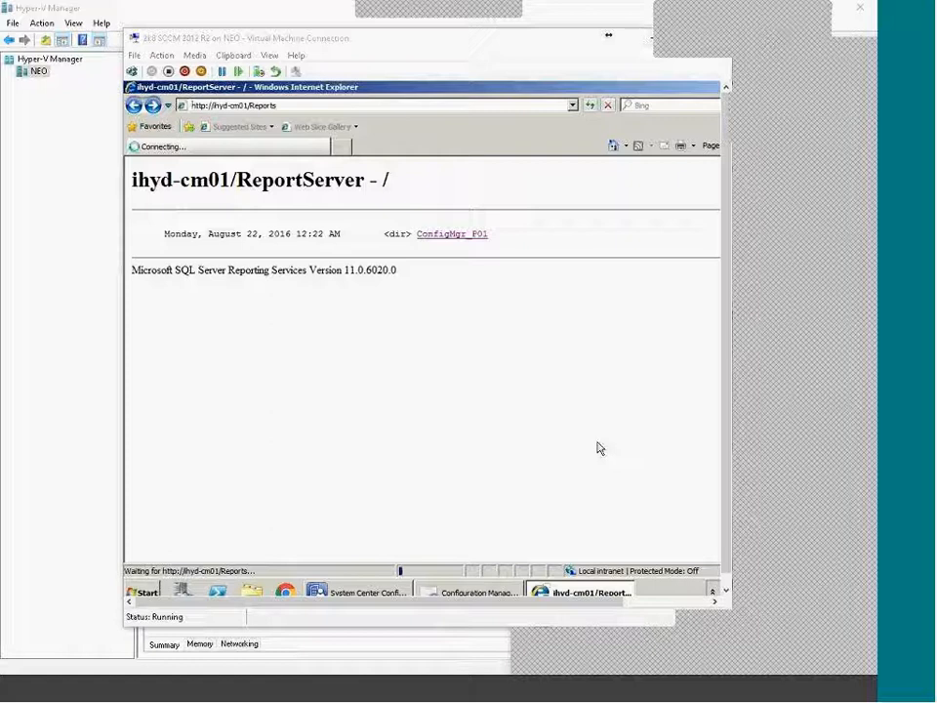
Check the Report Manager link in the Configuration Manager console, and return to Internet Explorer
left_click(380, 592)
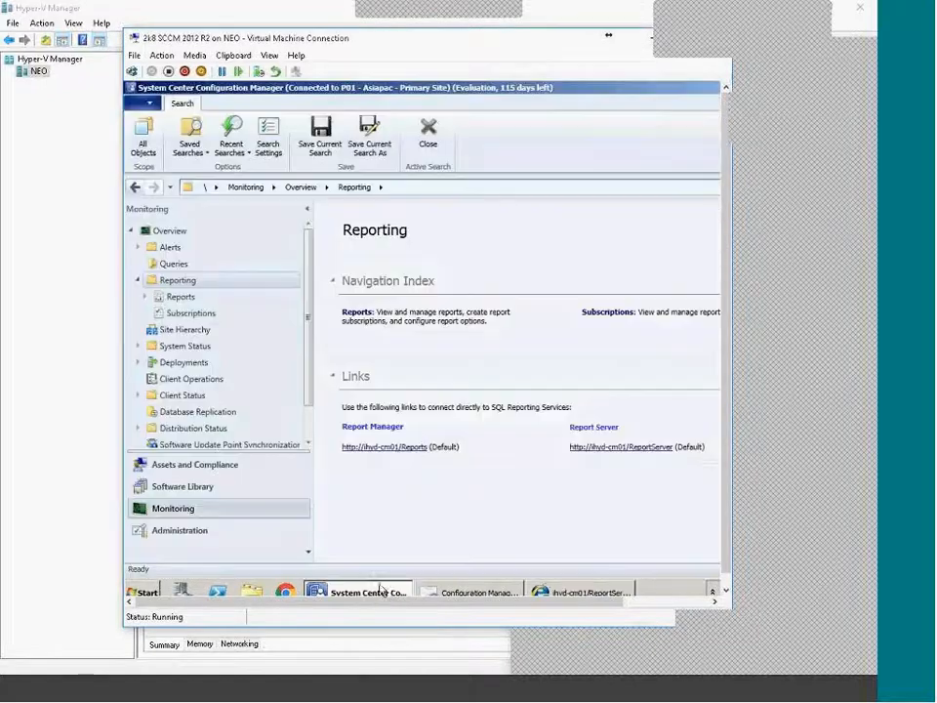
left_click(414, 447)
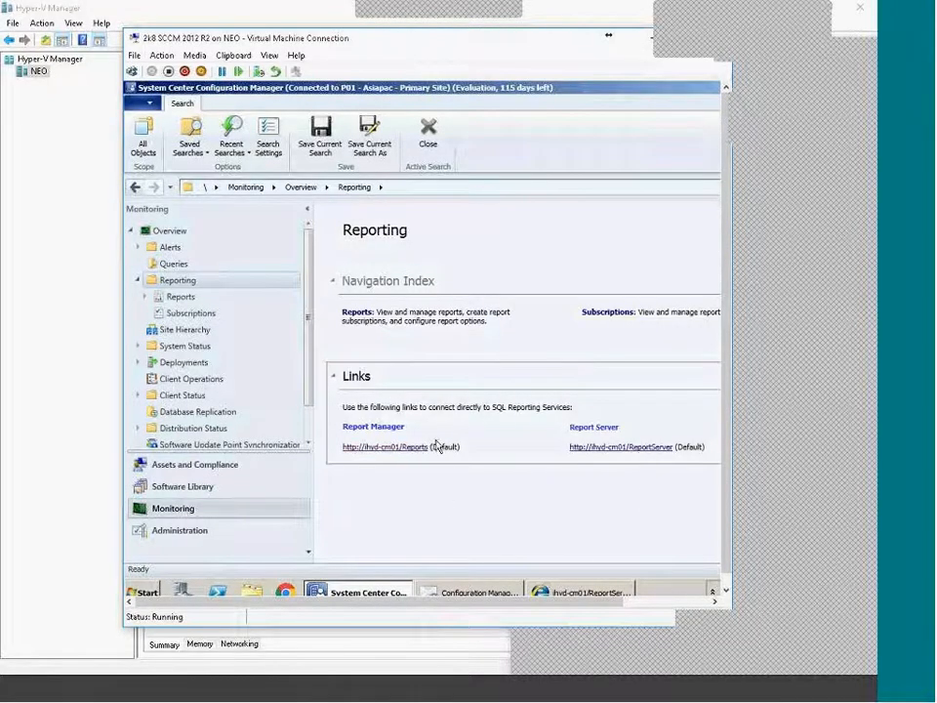
left_click(574, 593)
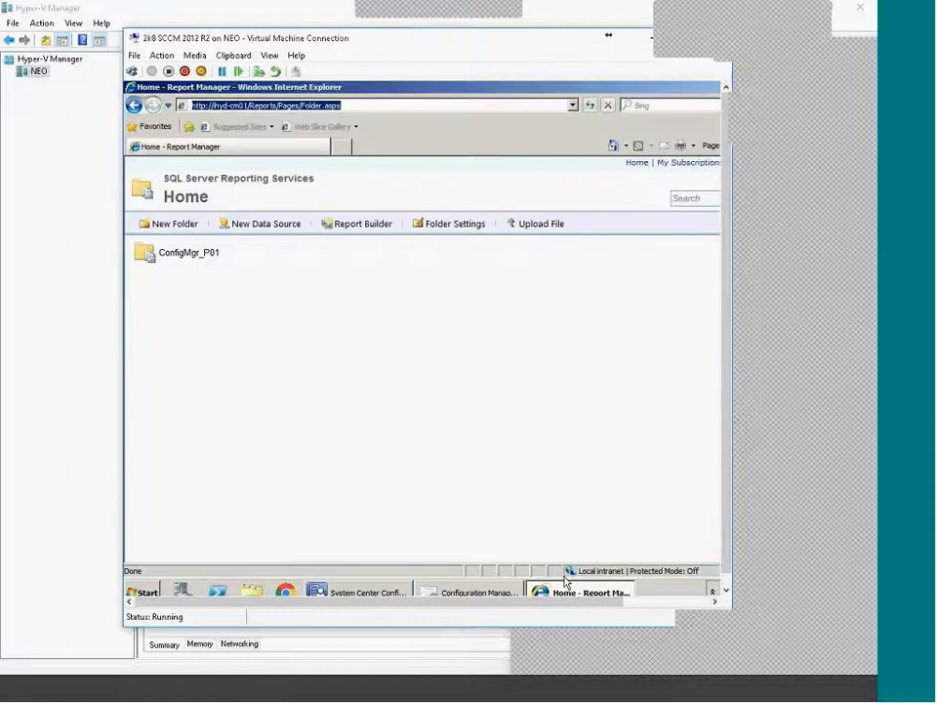
Open the ConfigMgr_P01 folder in Report Manager and look over its report category folders
left_click(188, 262)
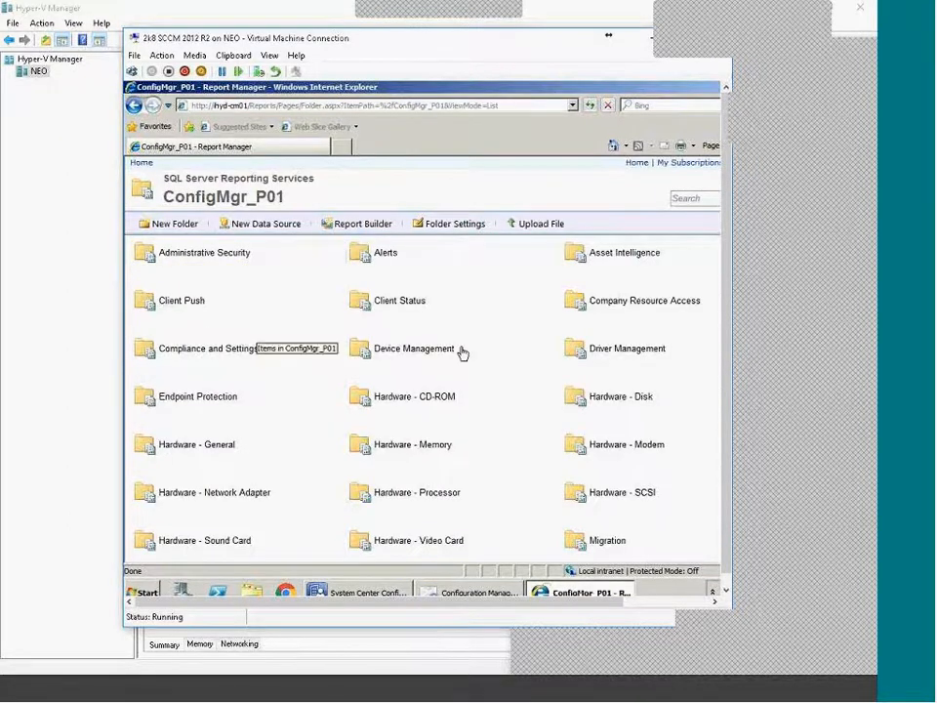
scroll(467, 354, "down", 6)
scroll(460, 348, "up", 10)
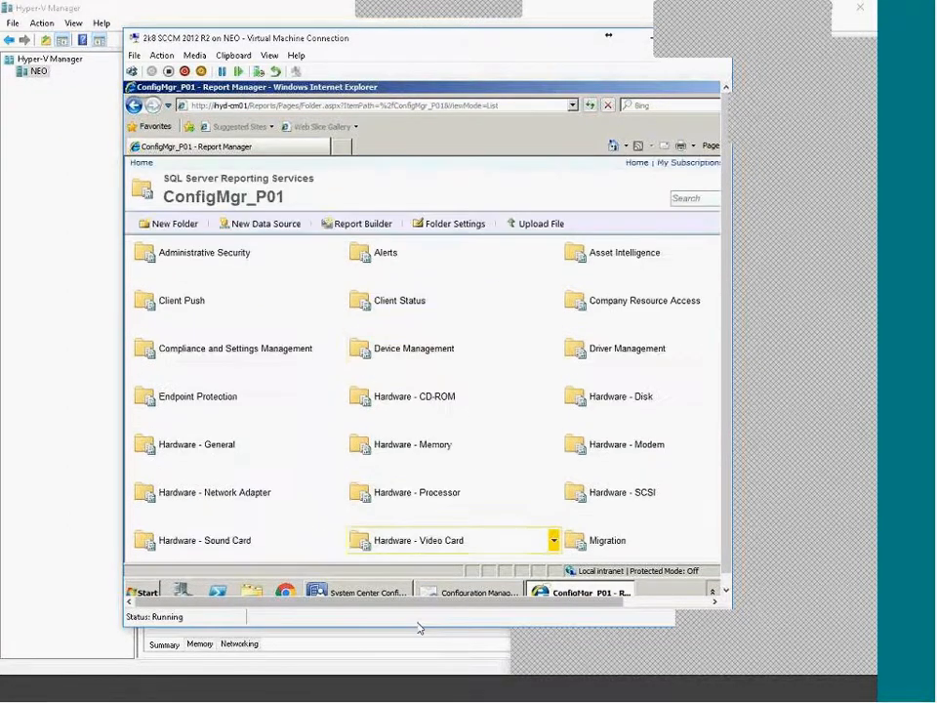
Switch back to the Configuration Manager console and open the Reports list under Reporting
left_click(362, 593)
left_click(180, 296)
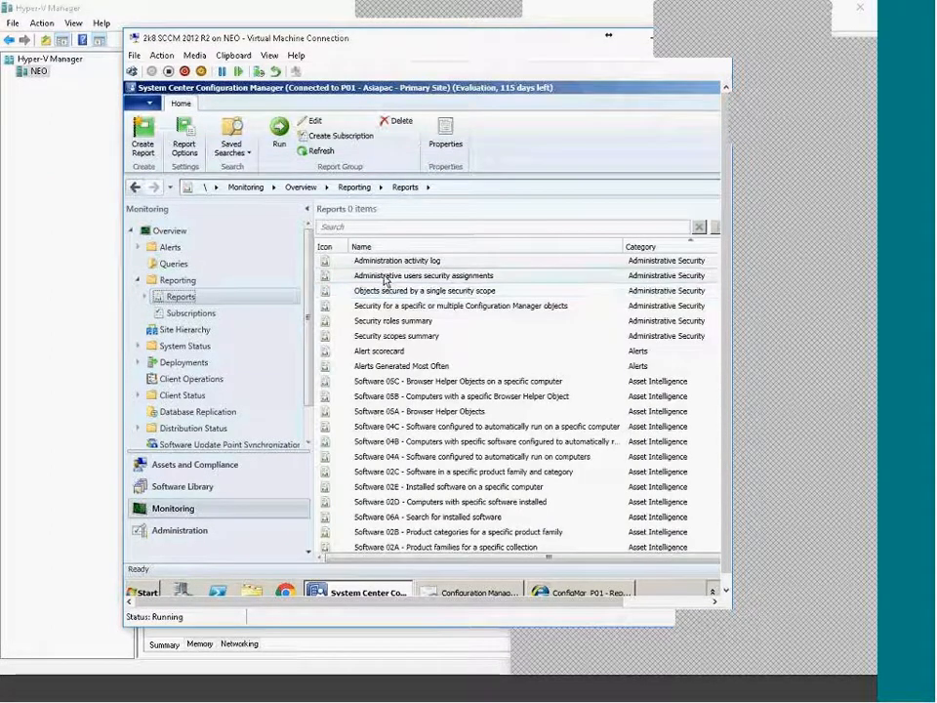
Check the actions available for the Administrative users security assignments report, and open the Administrative Security folder in Report Manager
right_click(384, 278)
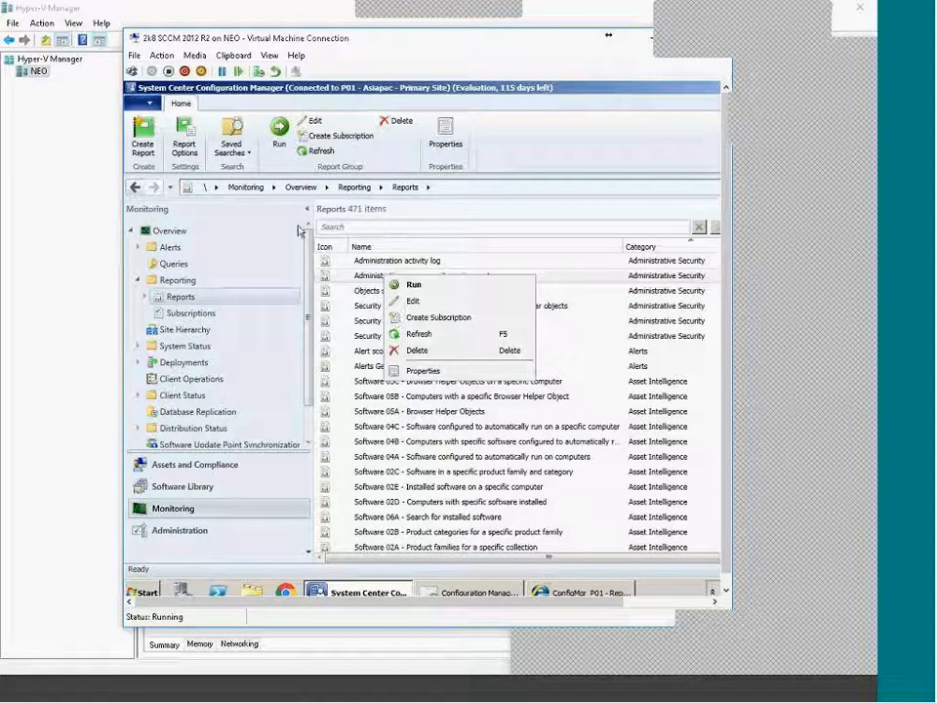
left_click(586, 592)
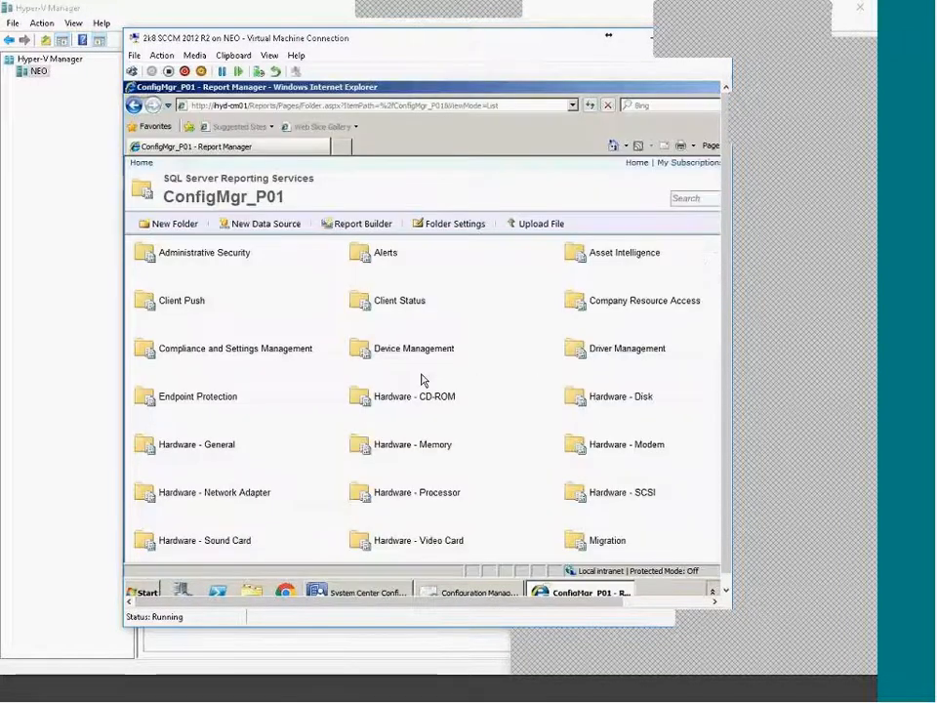
left_click(192, 255)
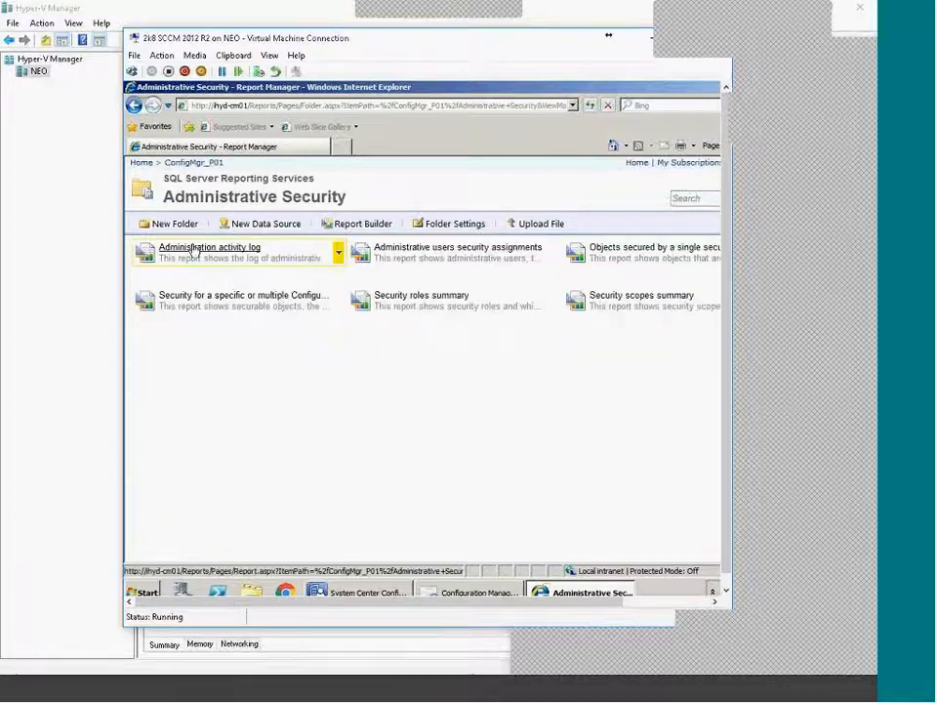
Try to download the Administration activity log report from the Administrative Security folder
left_click(339, 253)
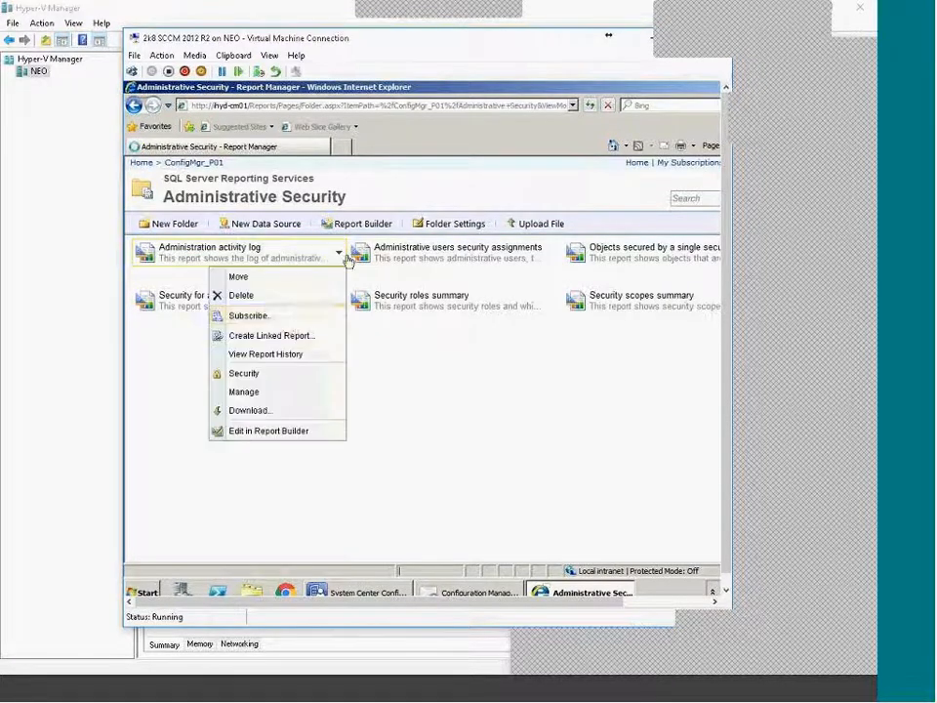
left_click(277, 411)
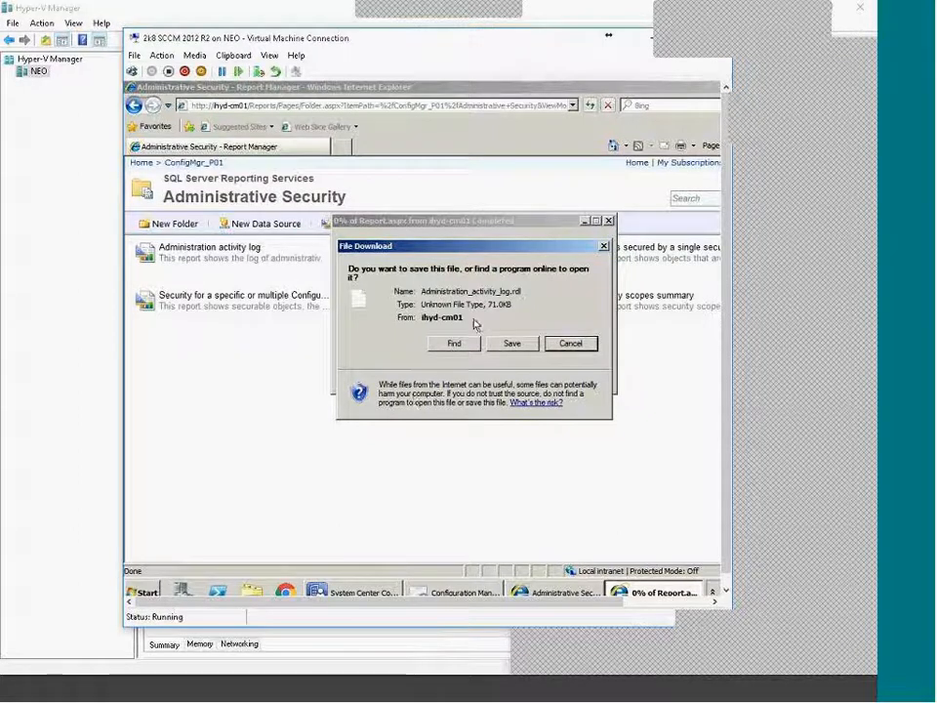
left_click(570, 344)
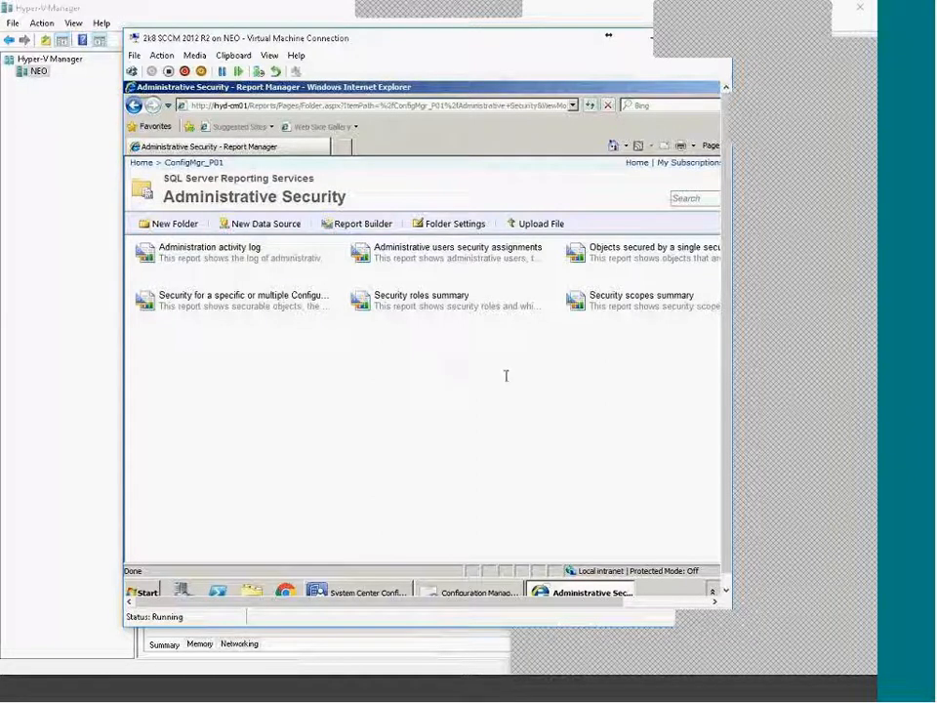
Look through the installed Microsoft SQL Server 2012 programs, including the Configuration Tools and Integration Services folders
left_click(156, 592)
left_click(166, 541)
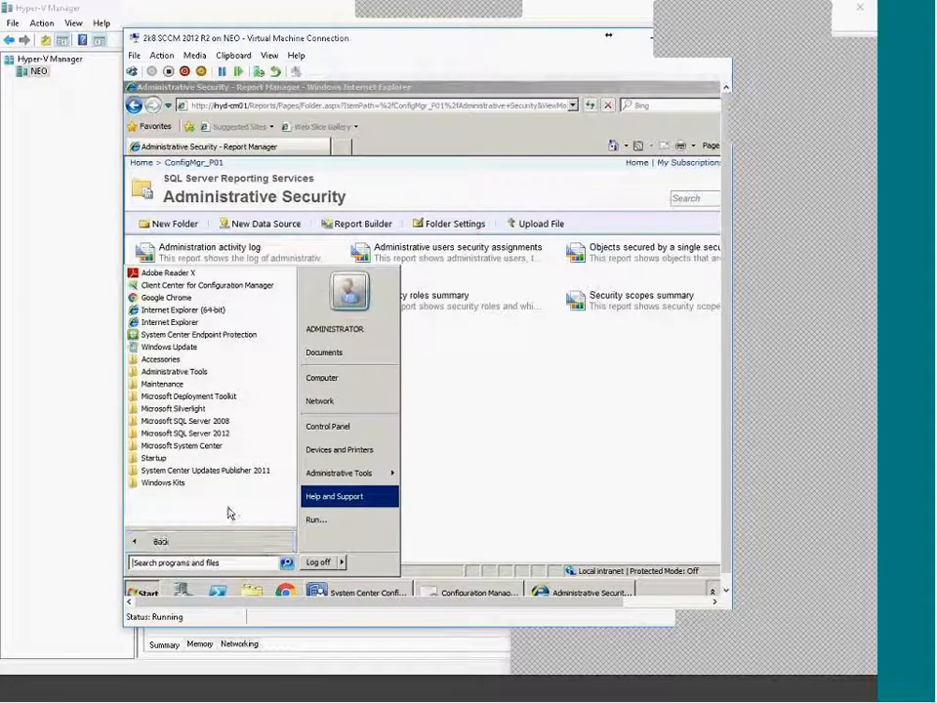
left_click(223, 432)
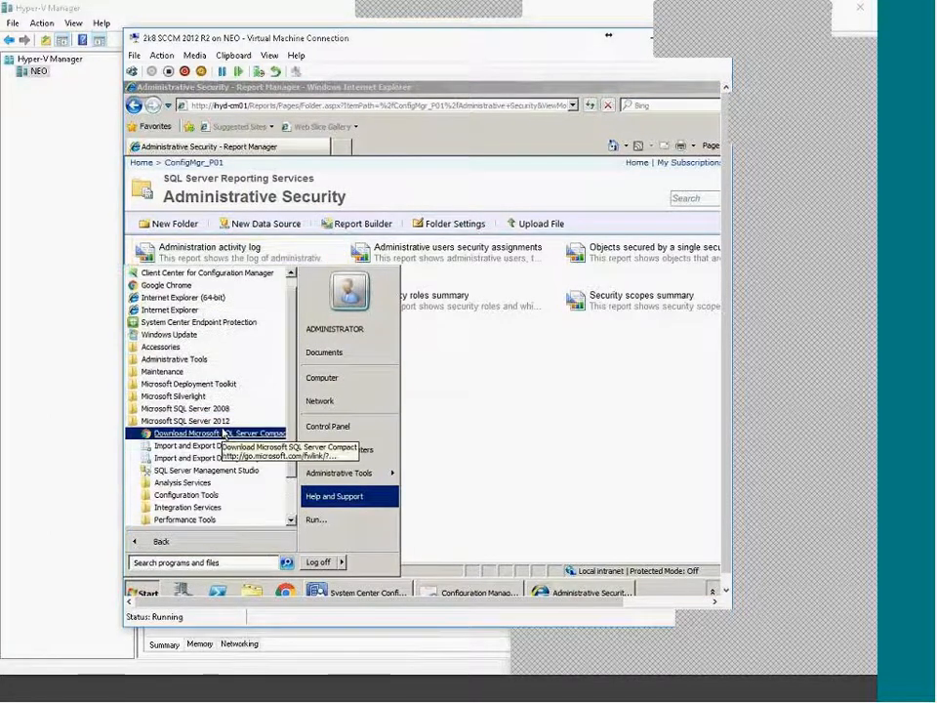
scroll(280, 500, "down", 2)
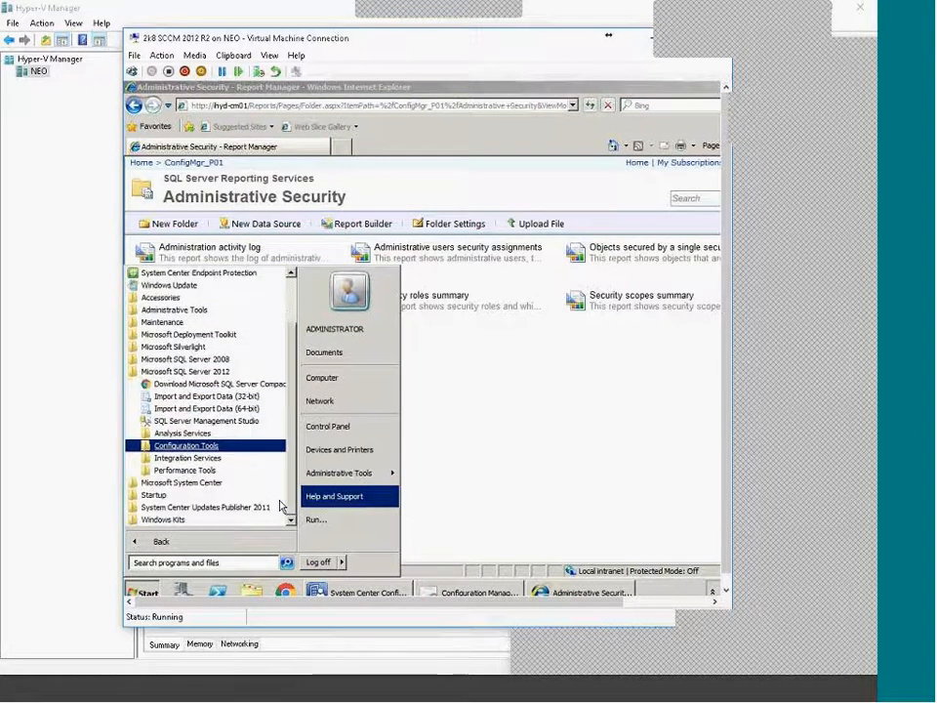
left_click(208, 471)
left_click(195, 457)
left_click(198, 445)
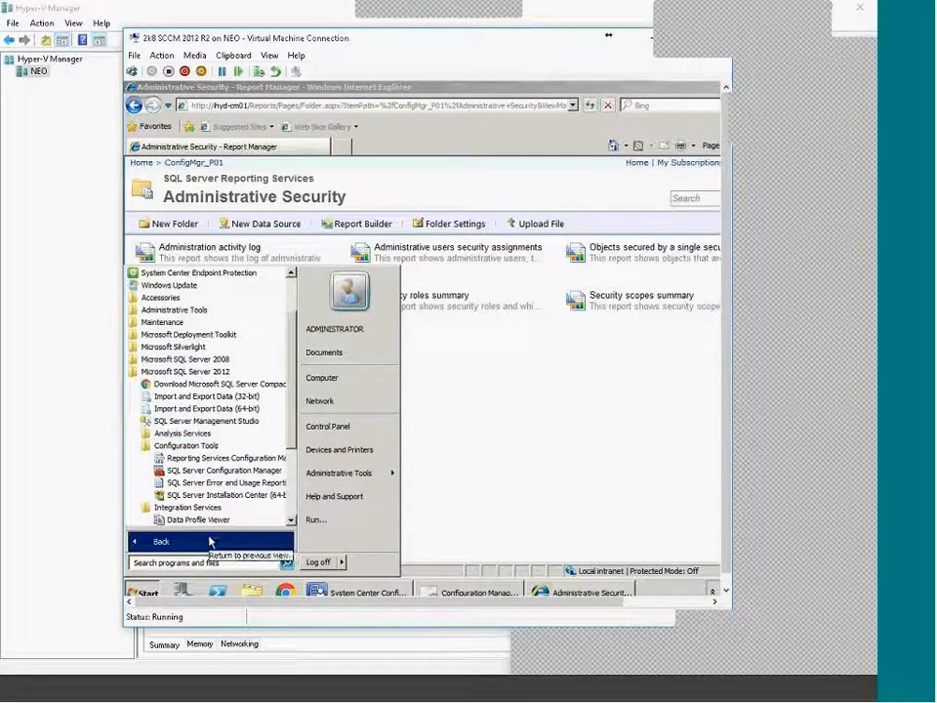
left_click_drag(294, 416, 294, 431)
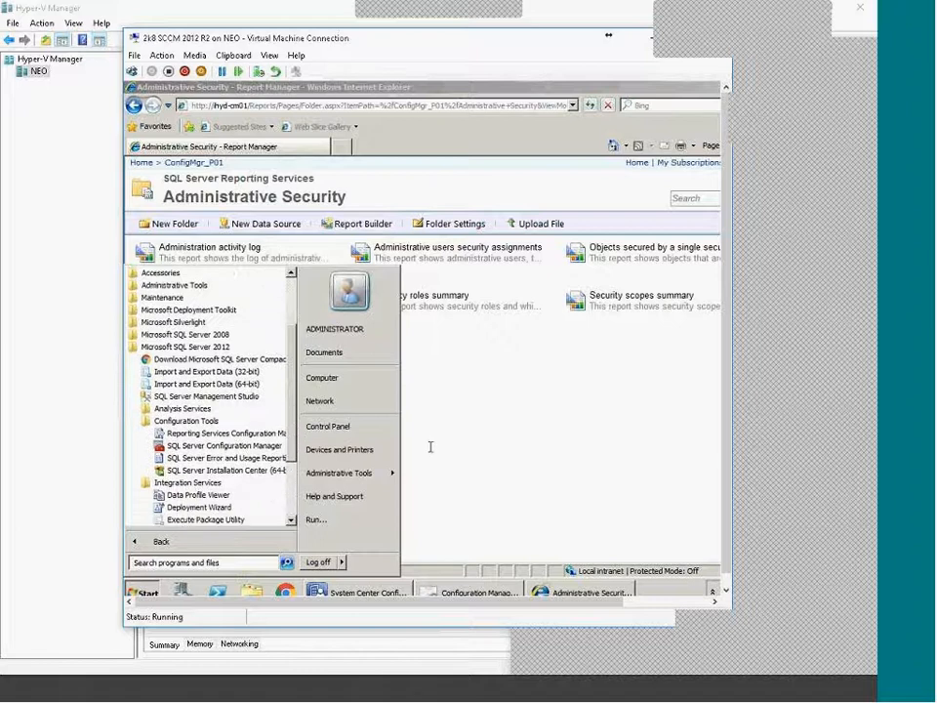
left_click(514, 447)
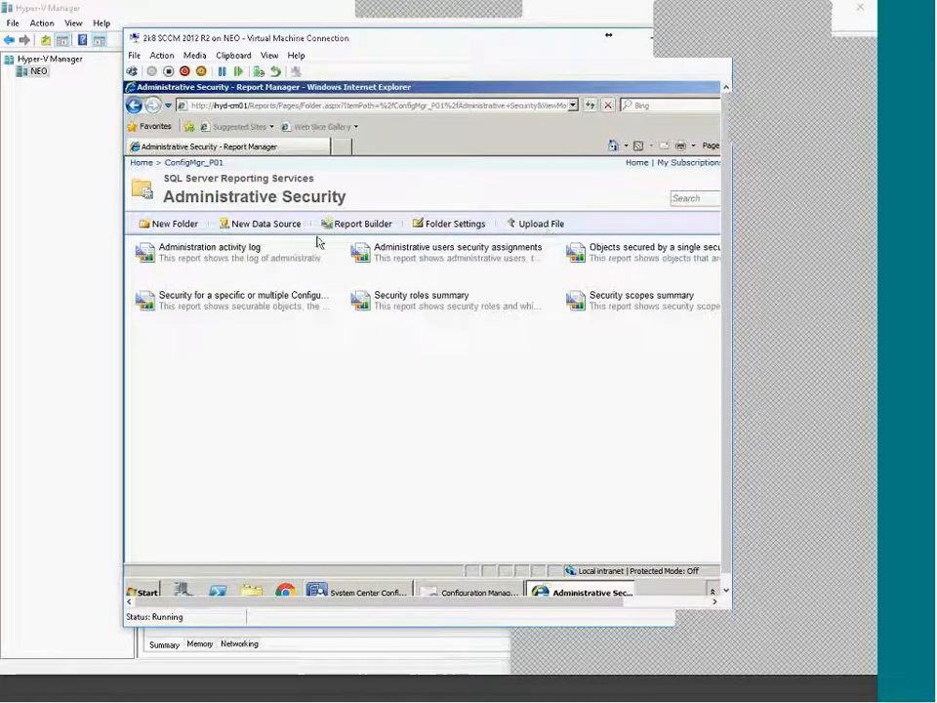
Return to the ConfigMgr_P01 folder in Report Manager, and launch Report Builder, allowing the application to run
left_click(192, 163)
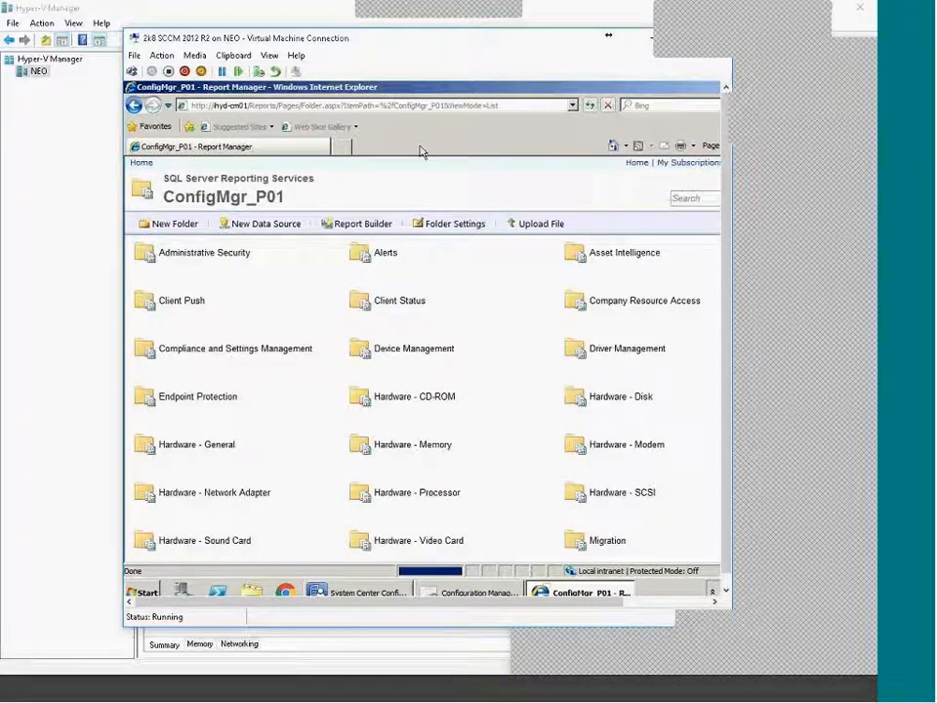
left_click(357, 227)
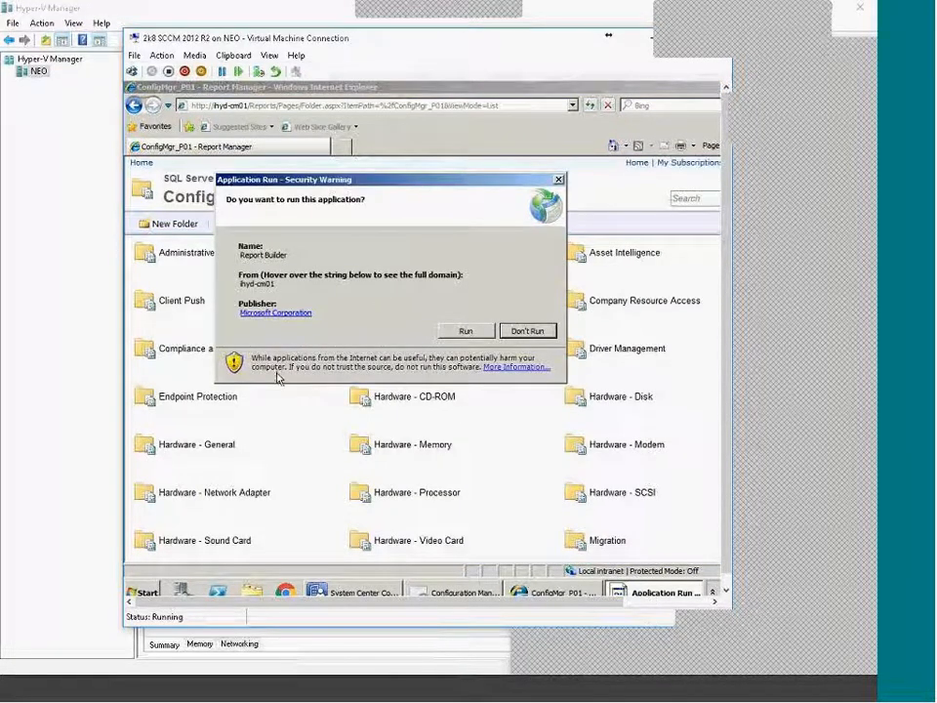
left_click(466, 332)
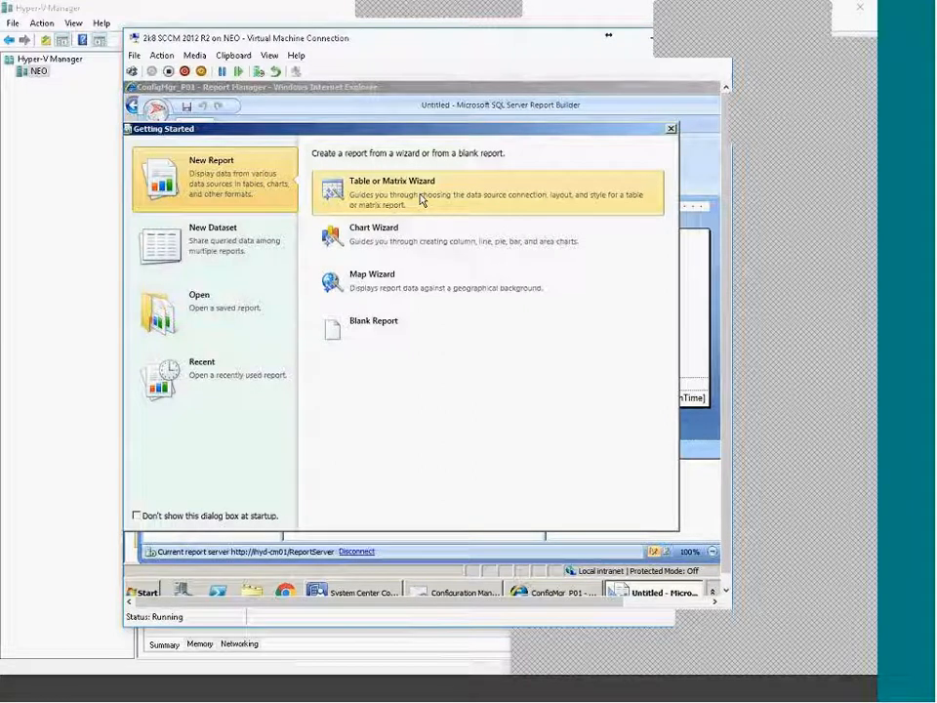
Start a new report with the Table or Matrix Wizard and choose to create a dataset
left_click(488, 194)
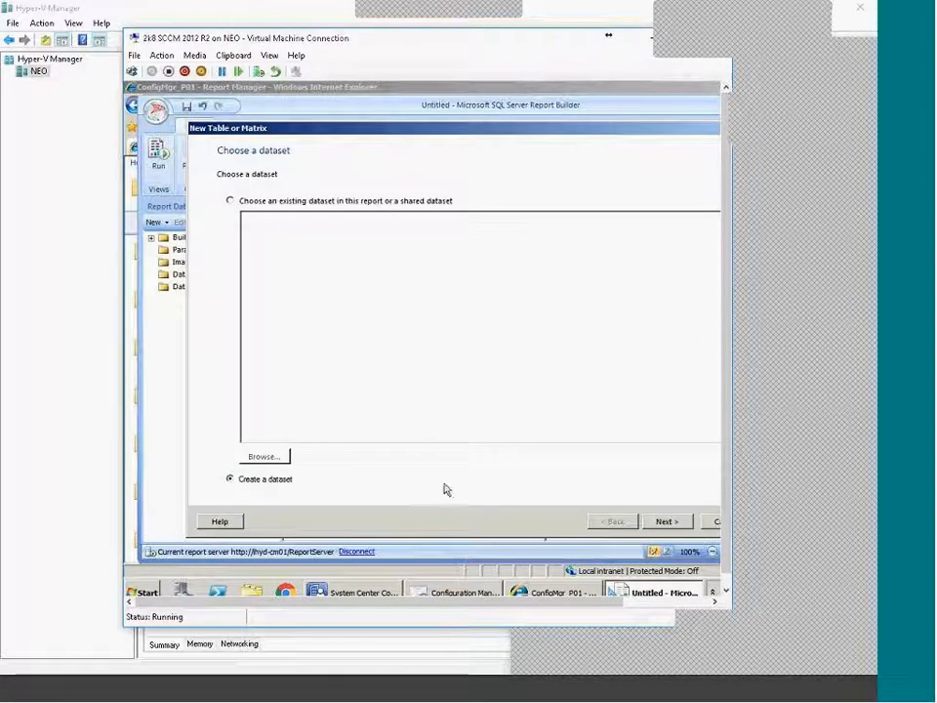
left_click(292, 202)
left_click(251, 483)
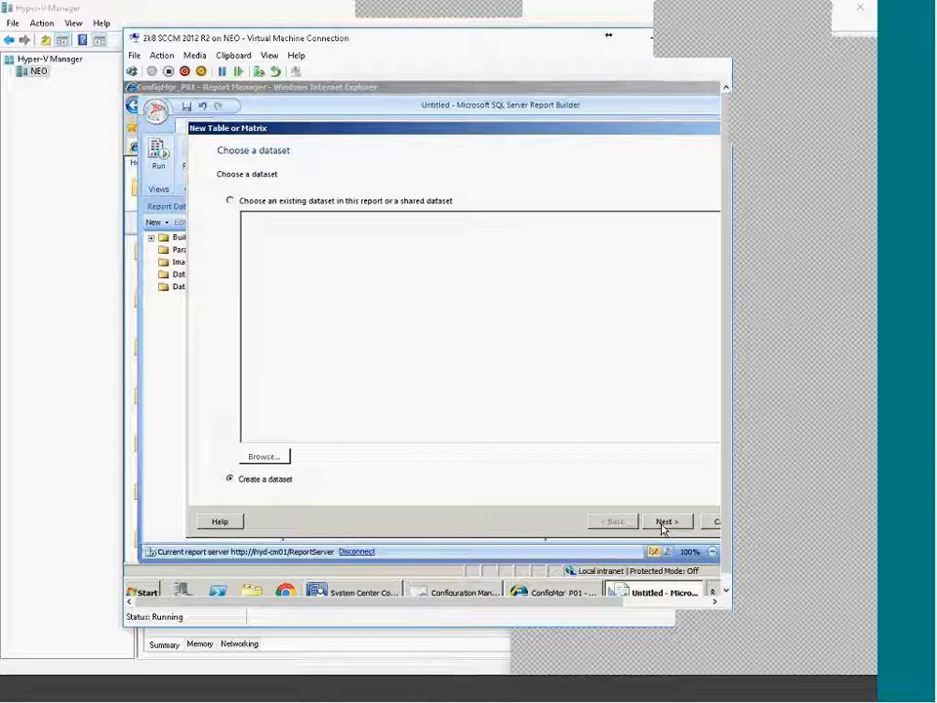
Start SQL Server 2012 Management Studio, and connect to the IHYD-CM01 database engine with Windows Authentication
left_click(139, 591)
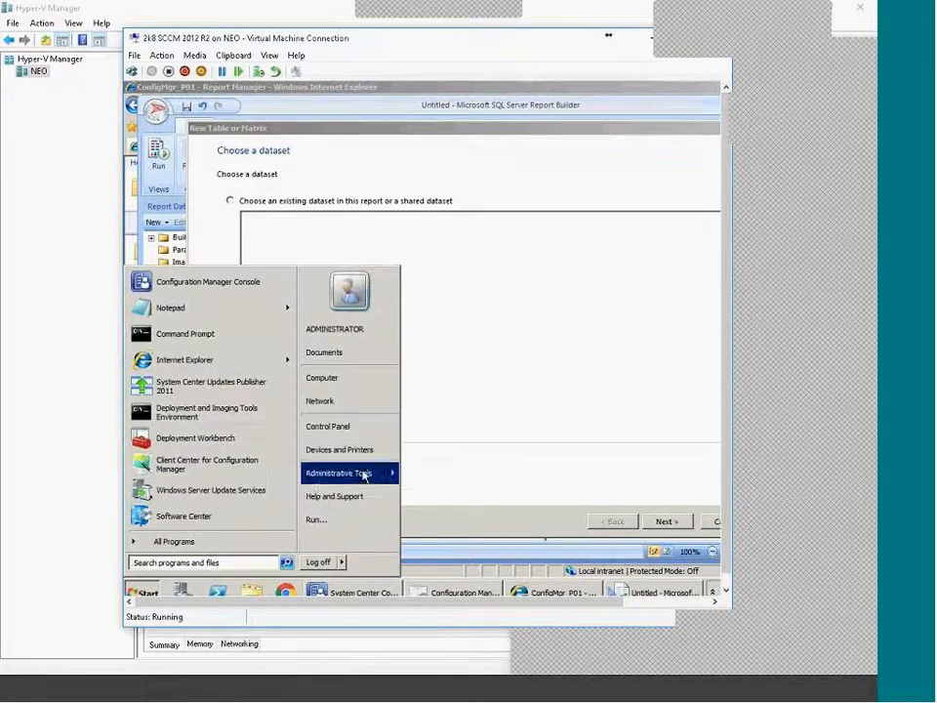
mouse_move(363, 477)
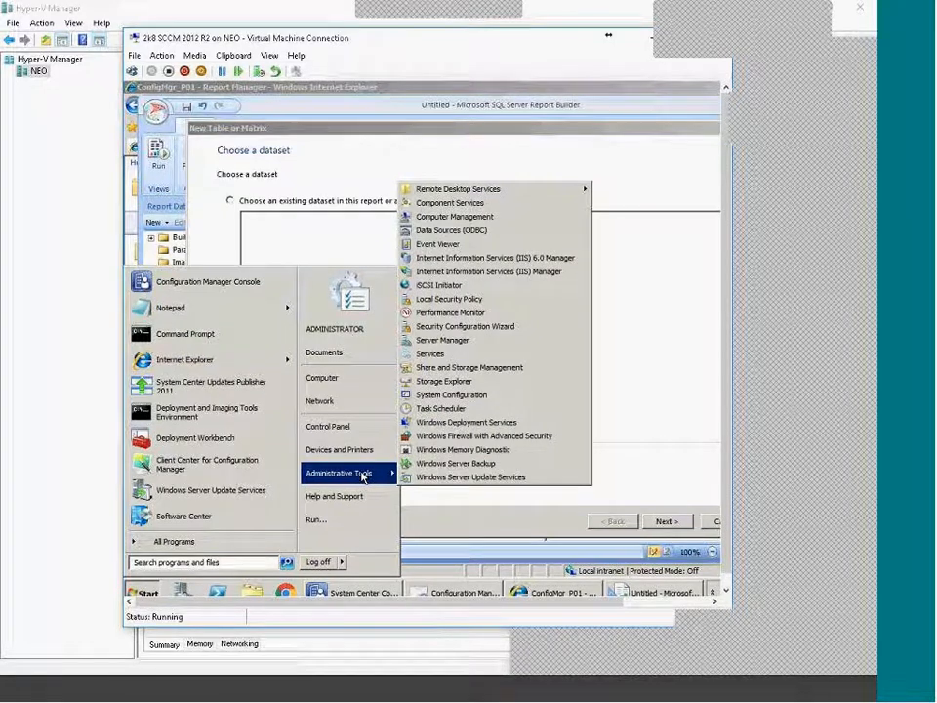
left_click(264, 544)
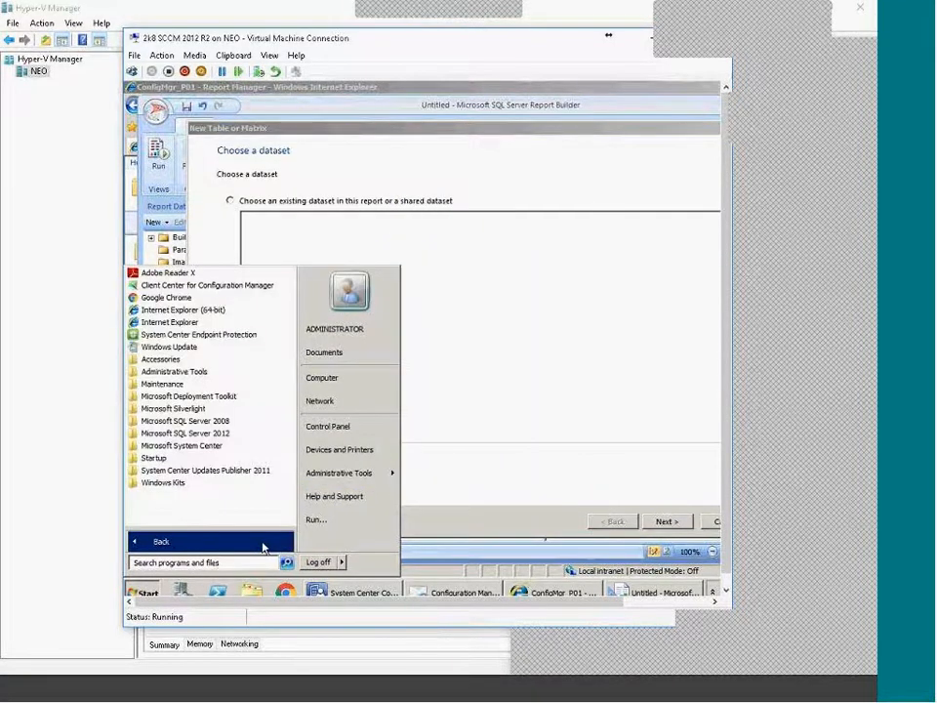
left_click(215, 421)
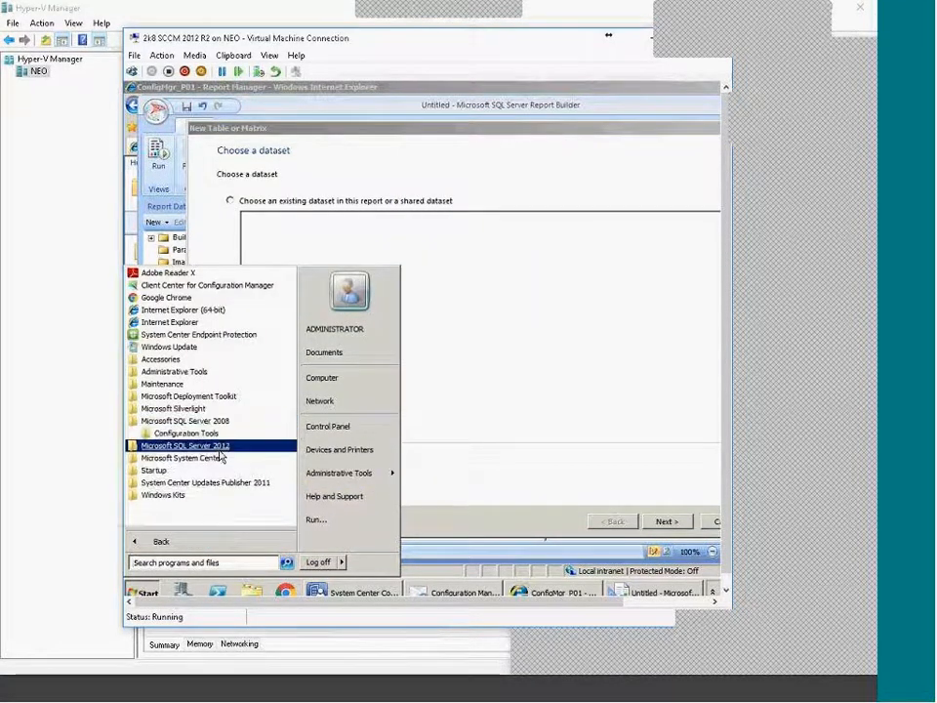
left_click(221, 449)
left_click(217, 470)
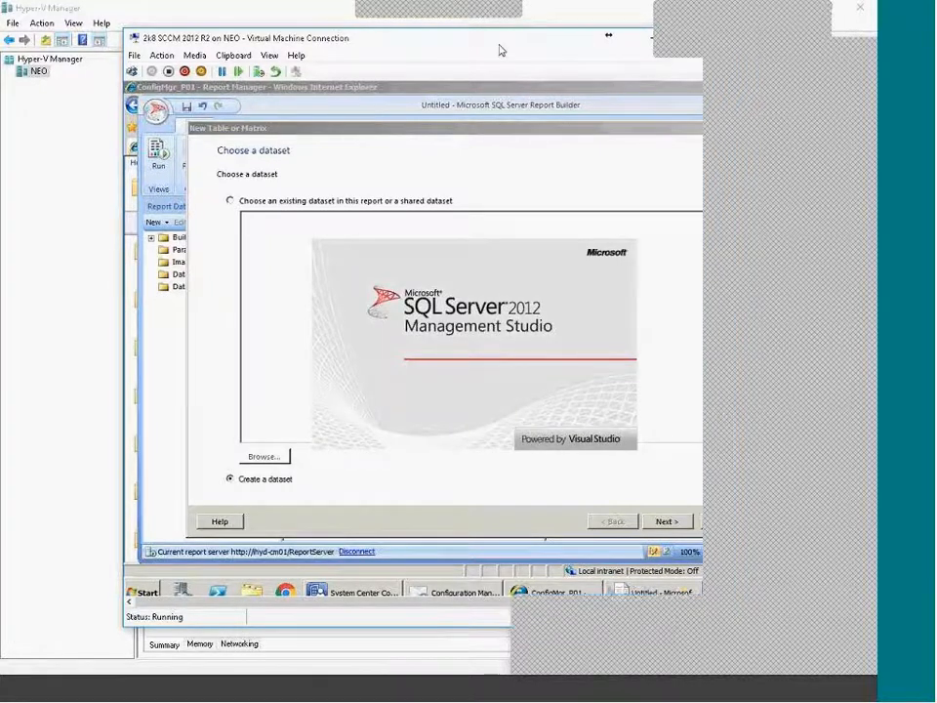
double_click(500, 45)
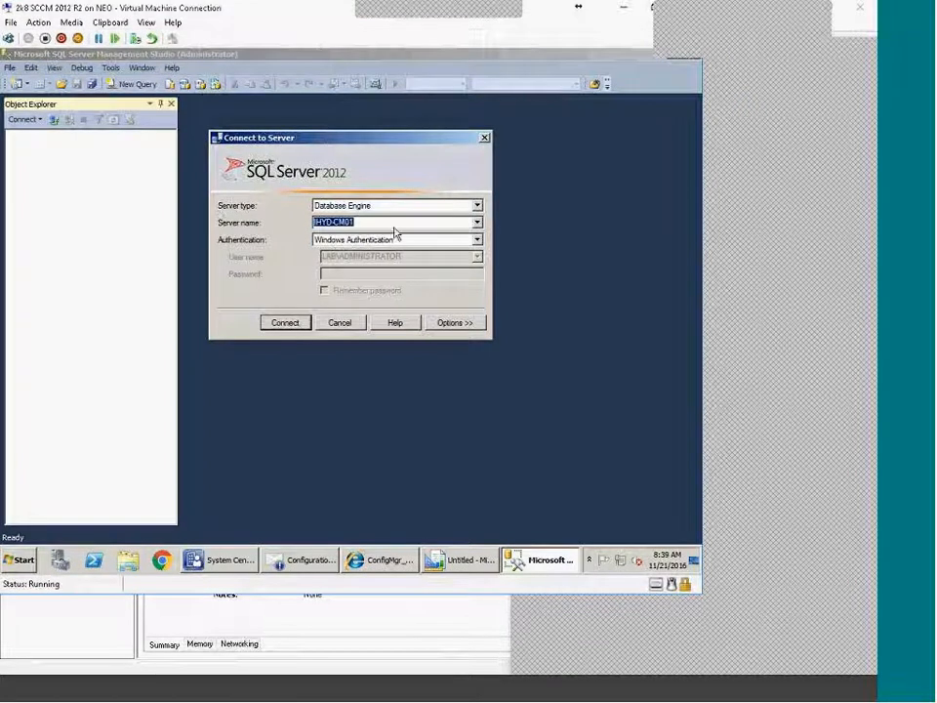
left_click(296, 323)
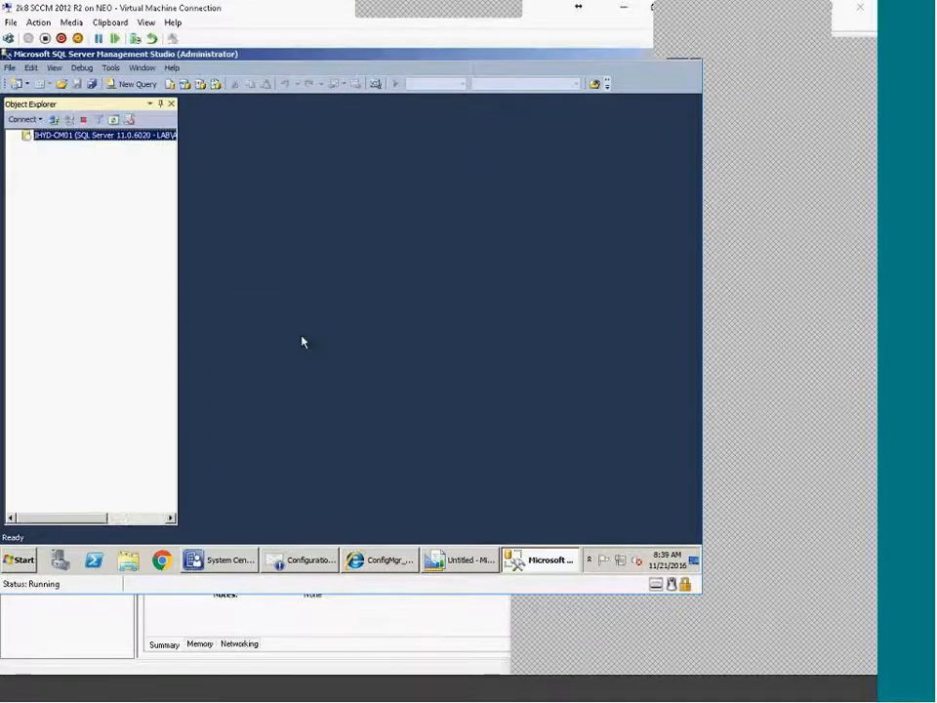
Expand the server's databases down to the folders of CM_P01, and open a new query for that database
left_click(26, 146)
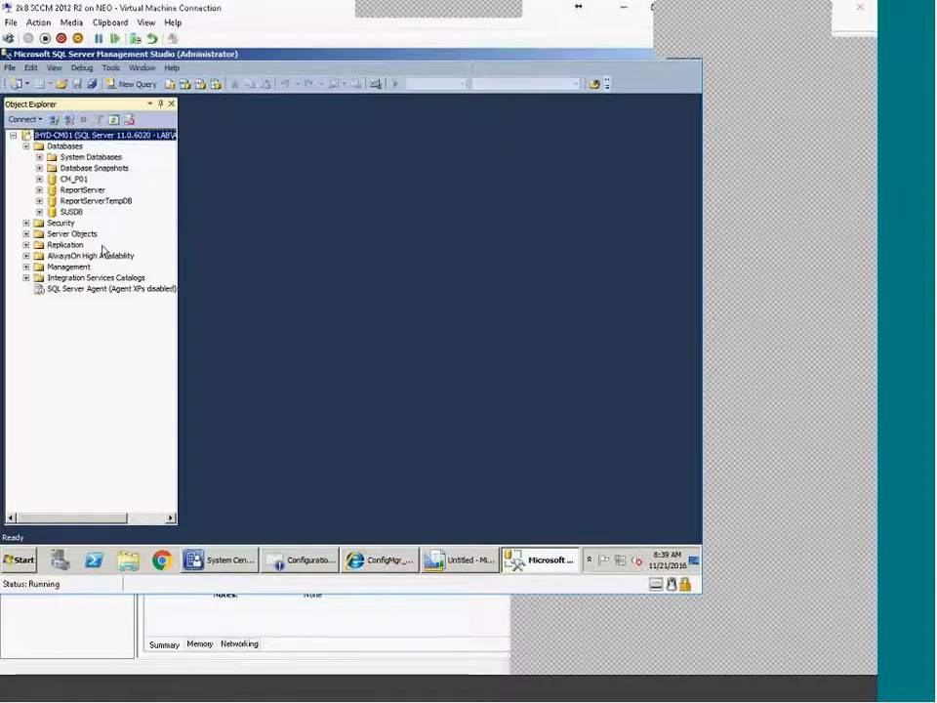
left_click(73, 180)
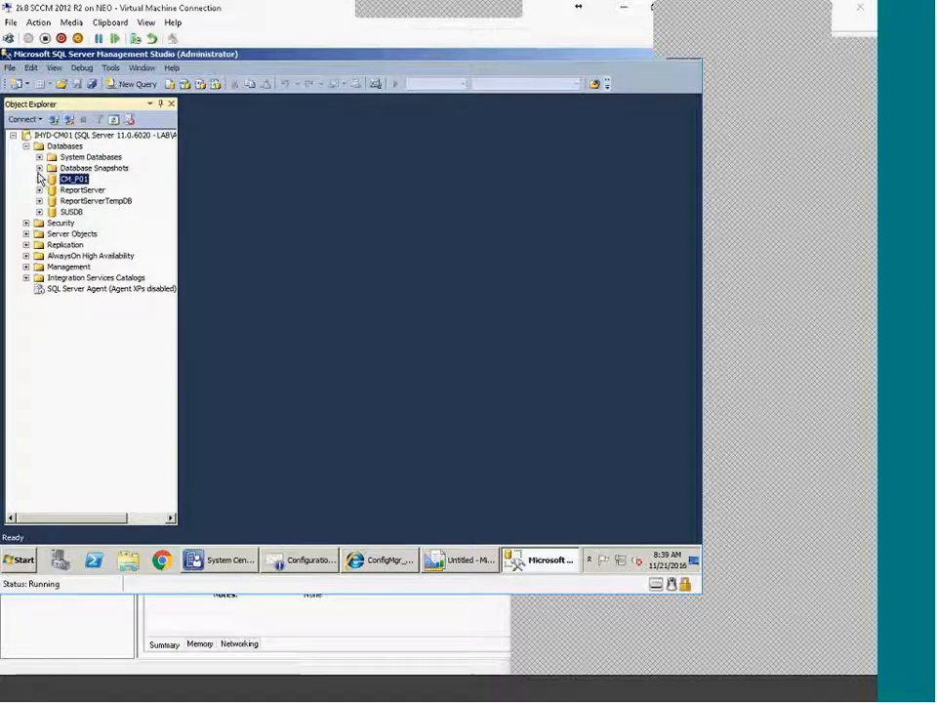
left_click(44, 193)
left_click(39, 190)
left_click(39, 190)
left_click(59, 182)
double_click(59, 182)
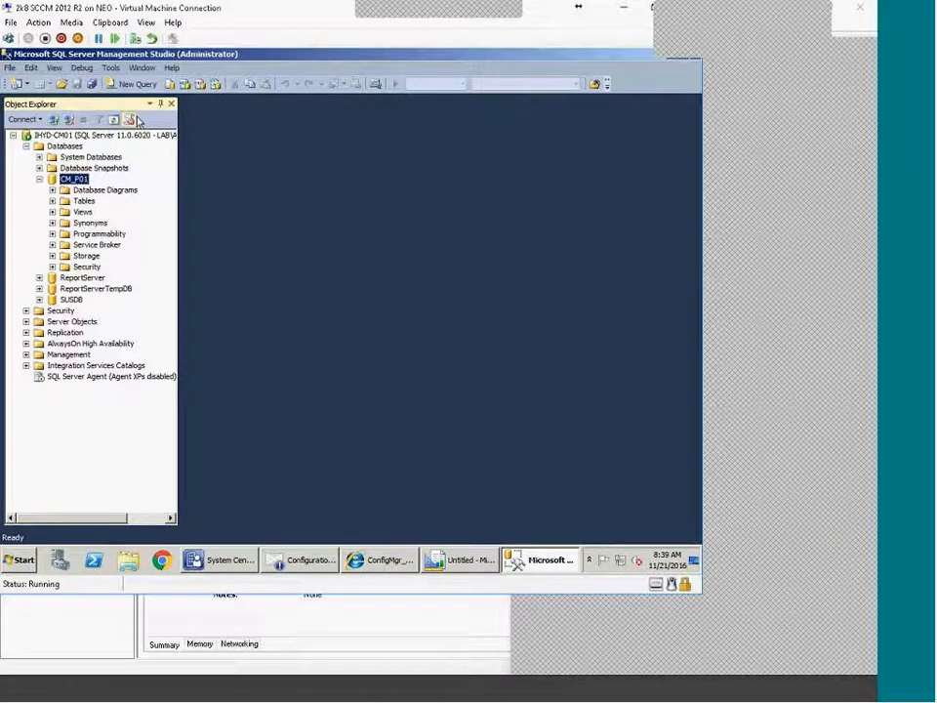
left_click(131, 84)
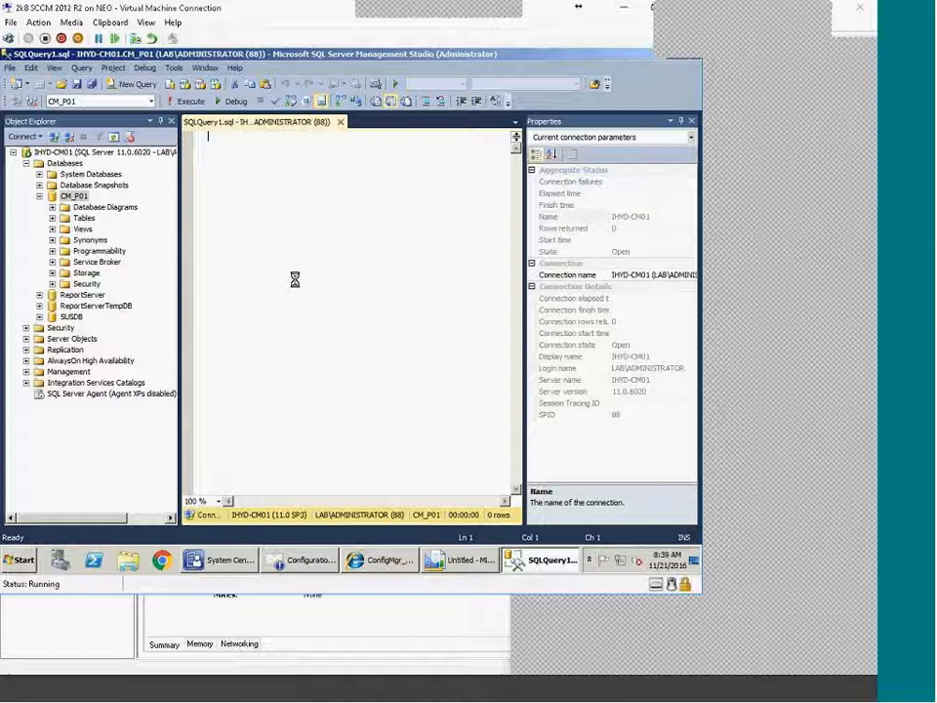
Collapse the CM_P01 database, and expand the ReportServer database to look at its folders, including Views
left_click(86, 295)
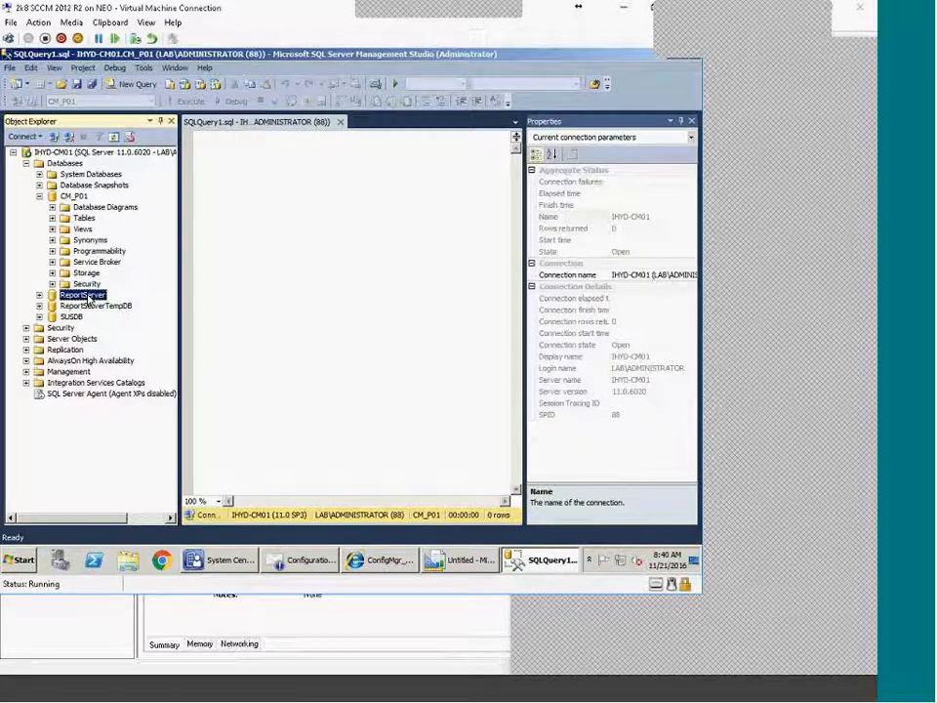
left_click(39, 196)
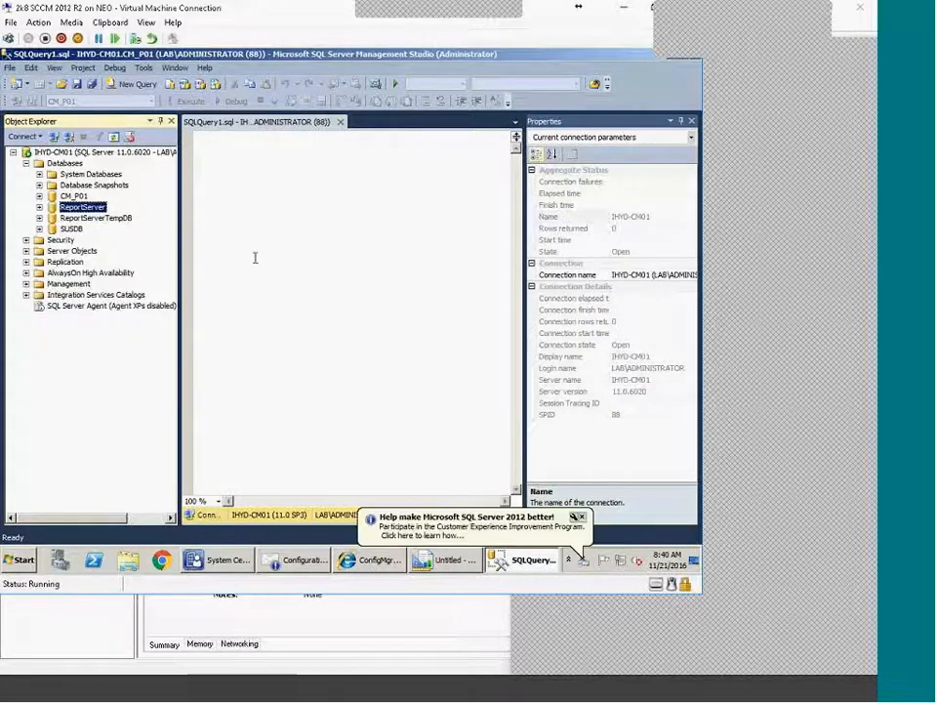
left_click(331, 355)
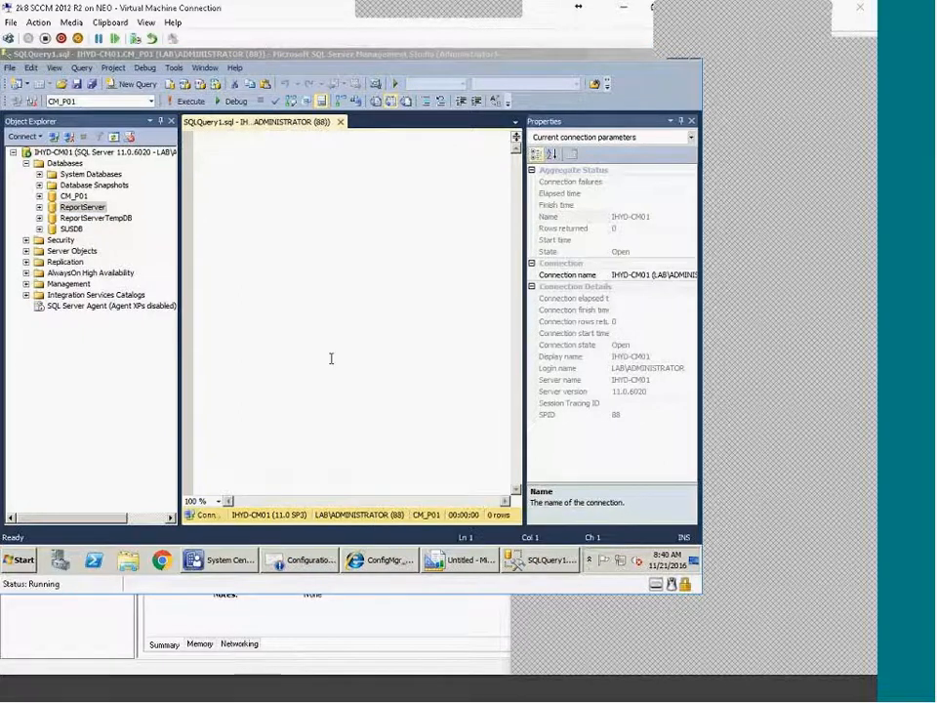
left_click(76, 198)
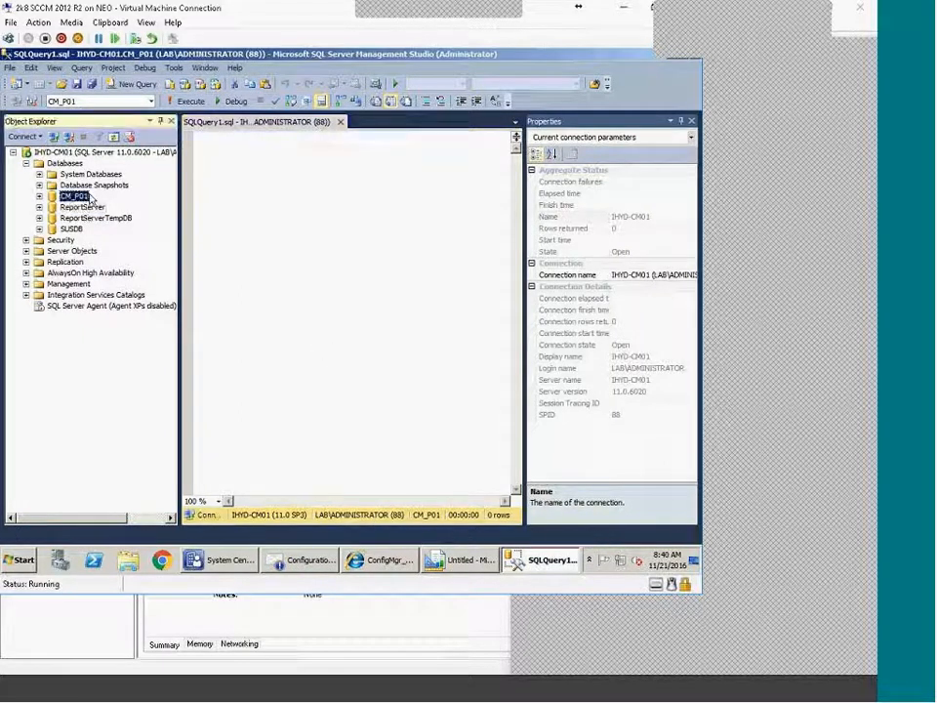
left_click(84, 209)
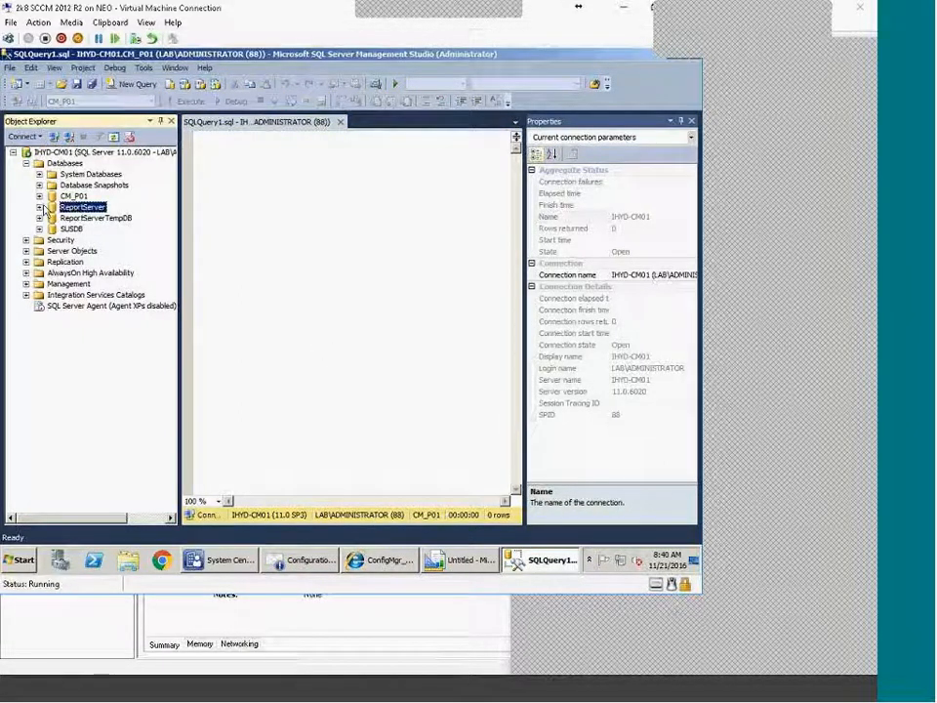
left_click(40, 207)
left_click(51, 240)
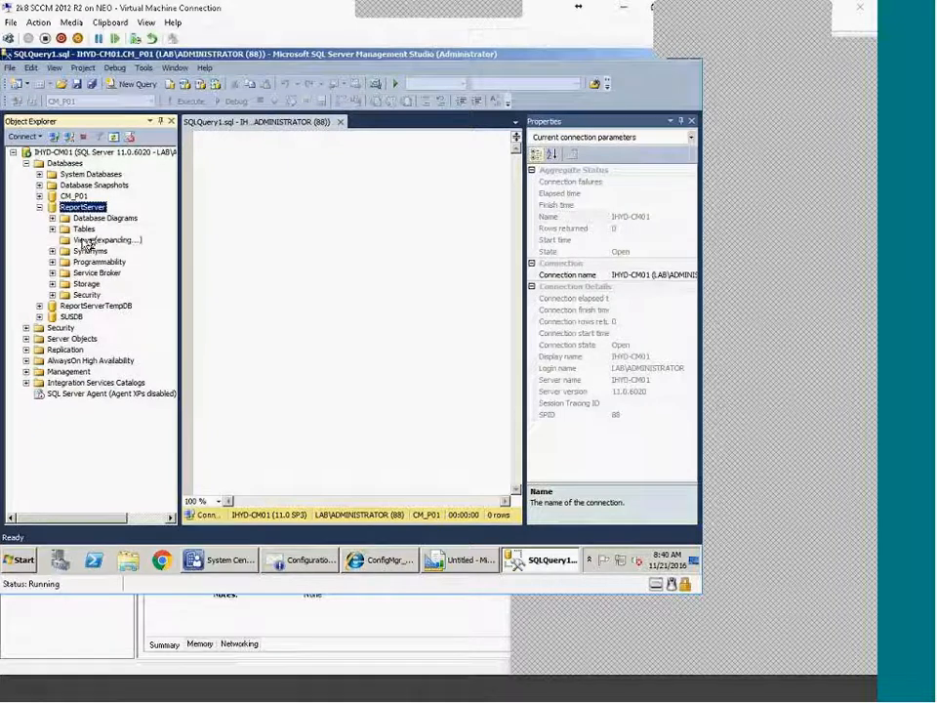
left_click(52, 241)
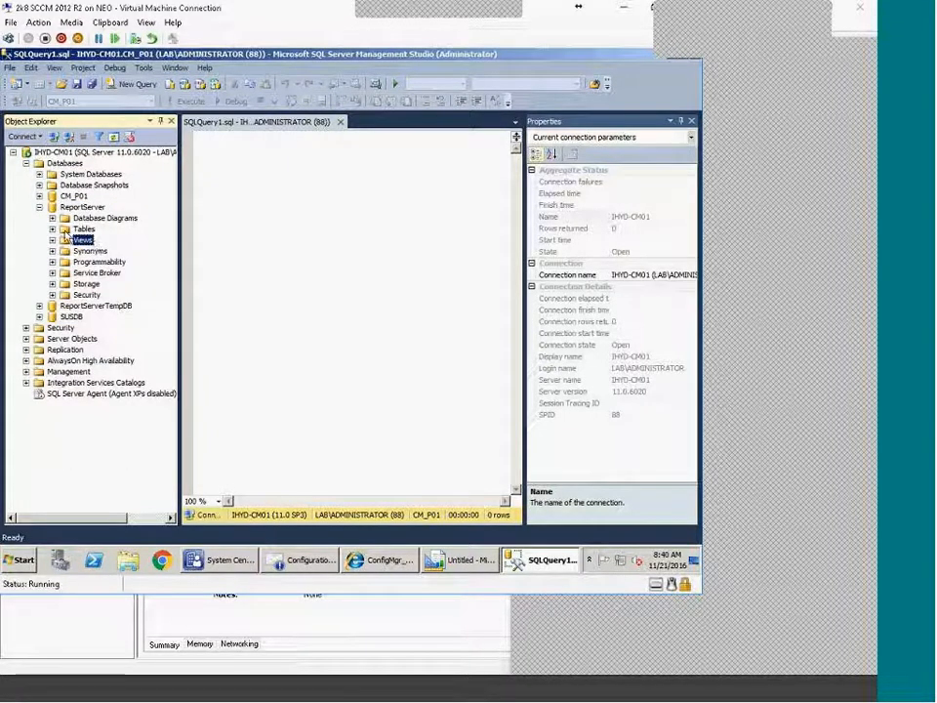
Collapse the ReportServer database, and return to Report Builder's Table or Matrix wizard to reach the choice of data source connection
double_click(82, 207)
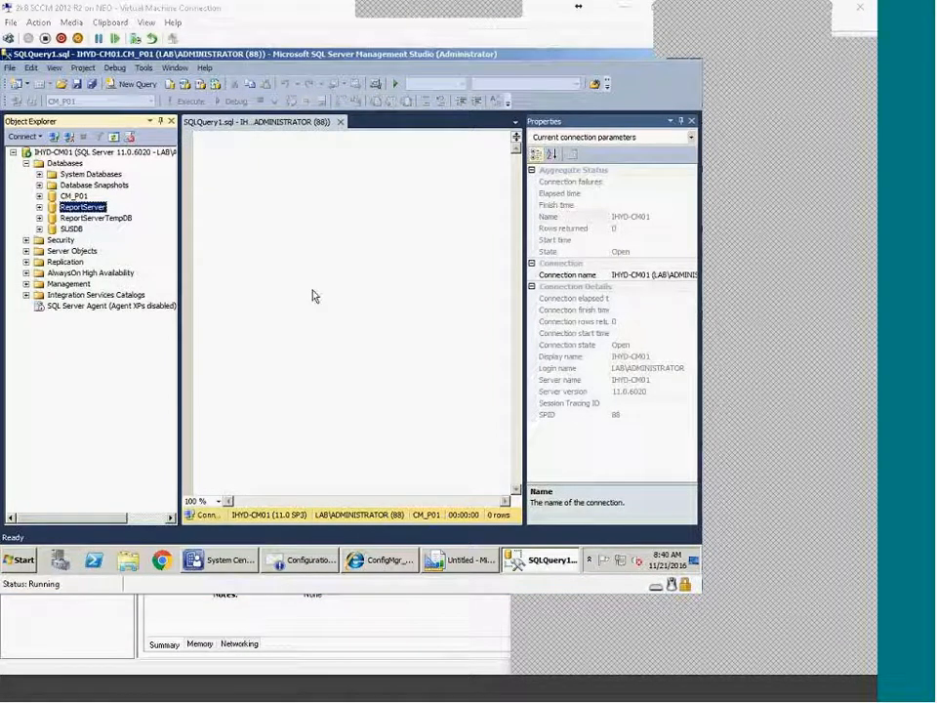
left_click(353, 340)
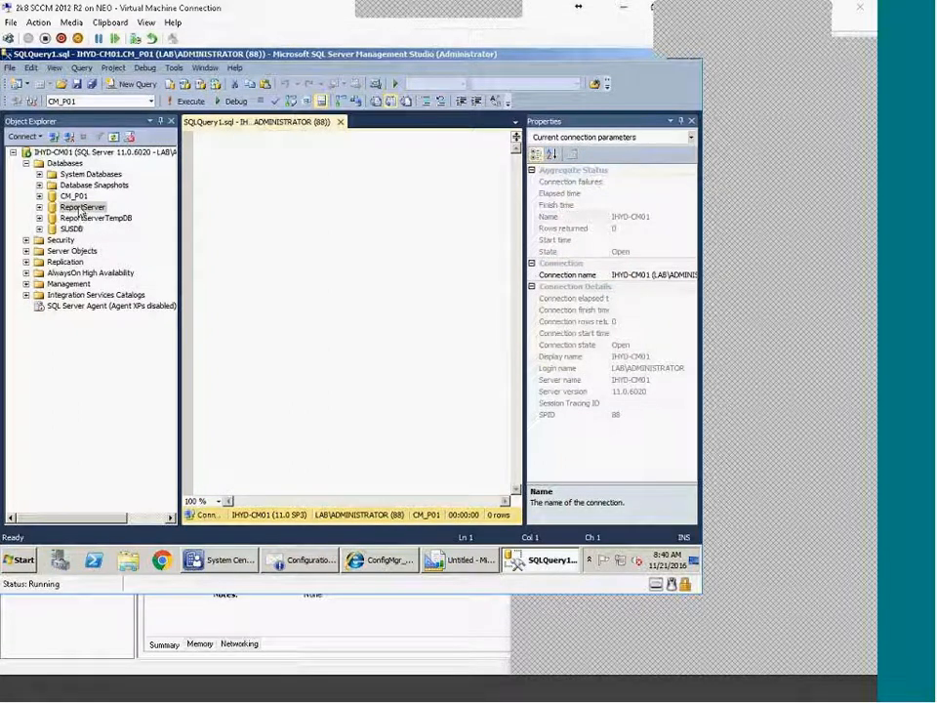
left_click(536, 563)
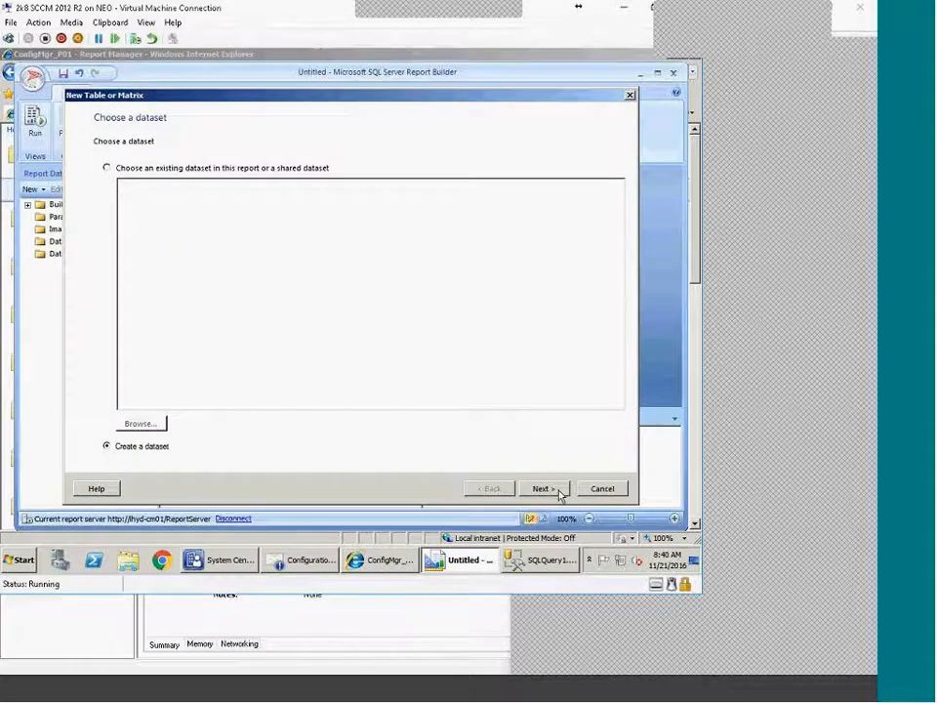
left_click(560, 494)
Browse the report server's ConfigMgr_P01 folder and its Hardware - Disk subfolder for a published data source
left_click(137, 424)
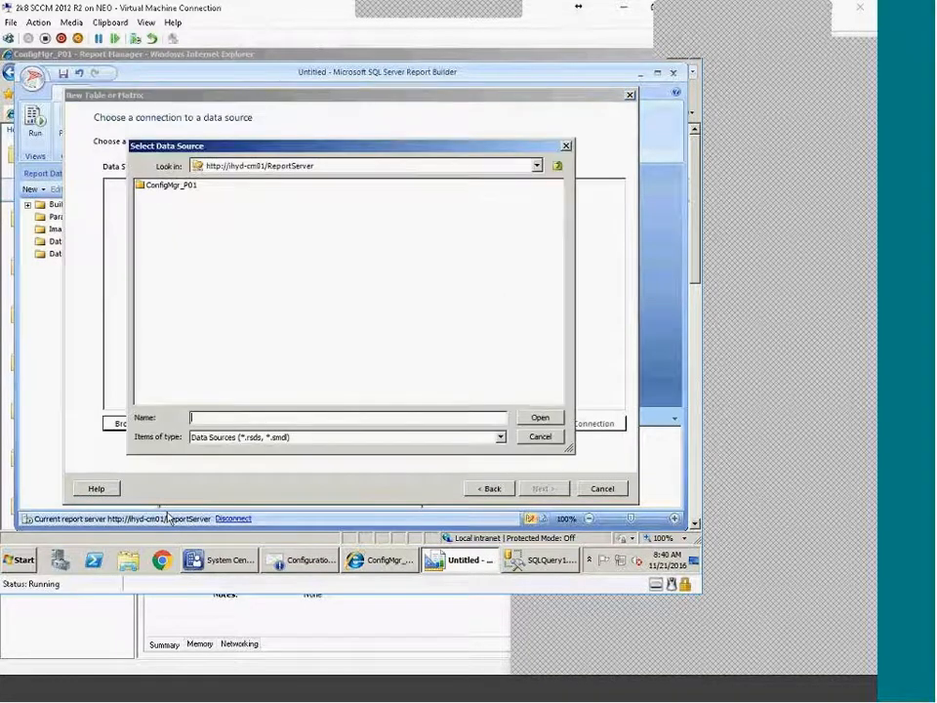
left_click(174, 185)
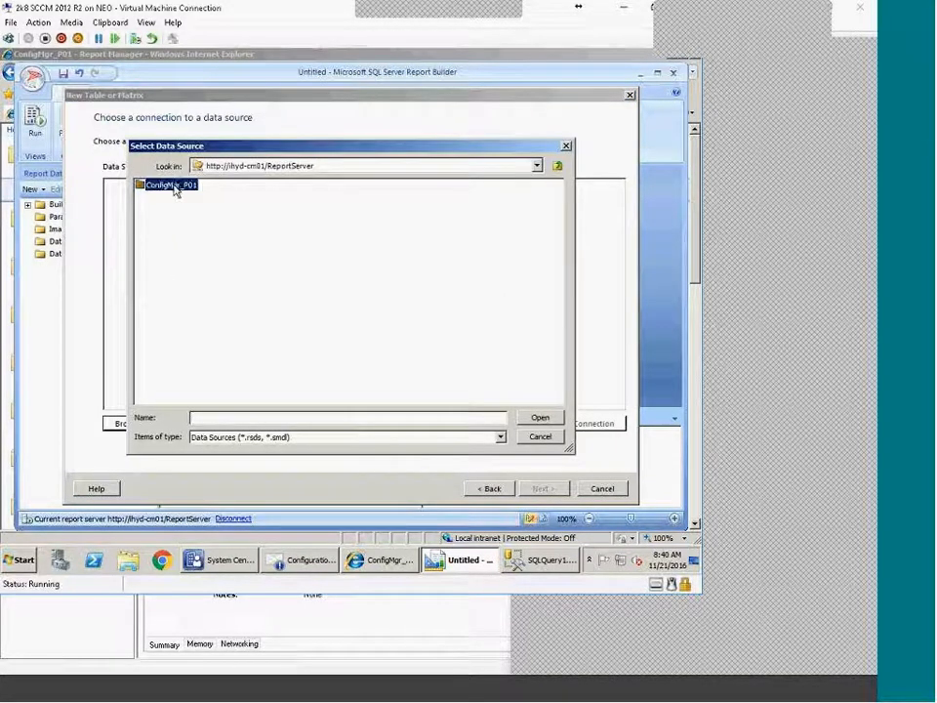
double_click(173, 187)
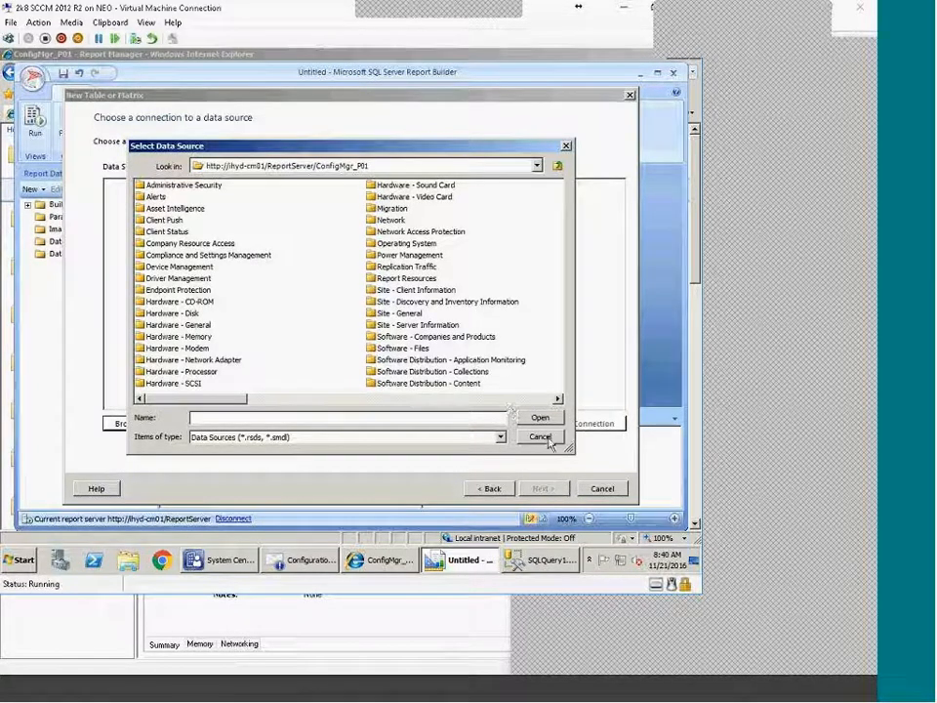
left_click(248, 170)
left_click(143, 302)
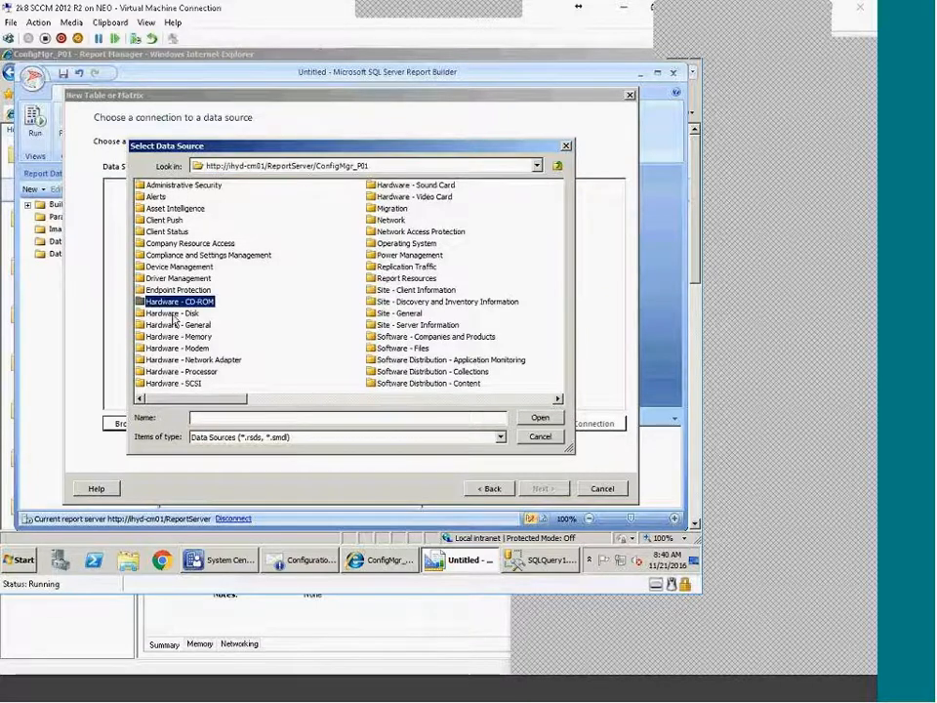
double_click(172, 314)
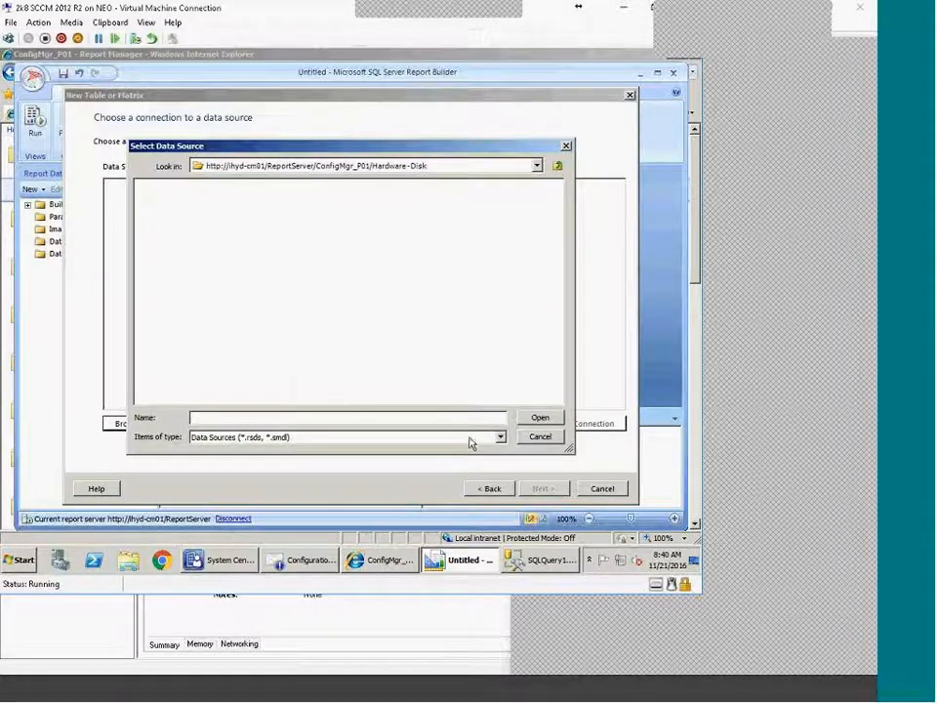
left_click(541, 438)
left_click(210, 424)
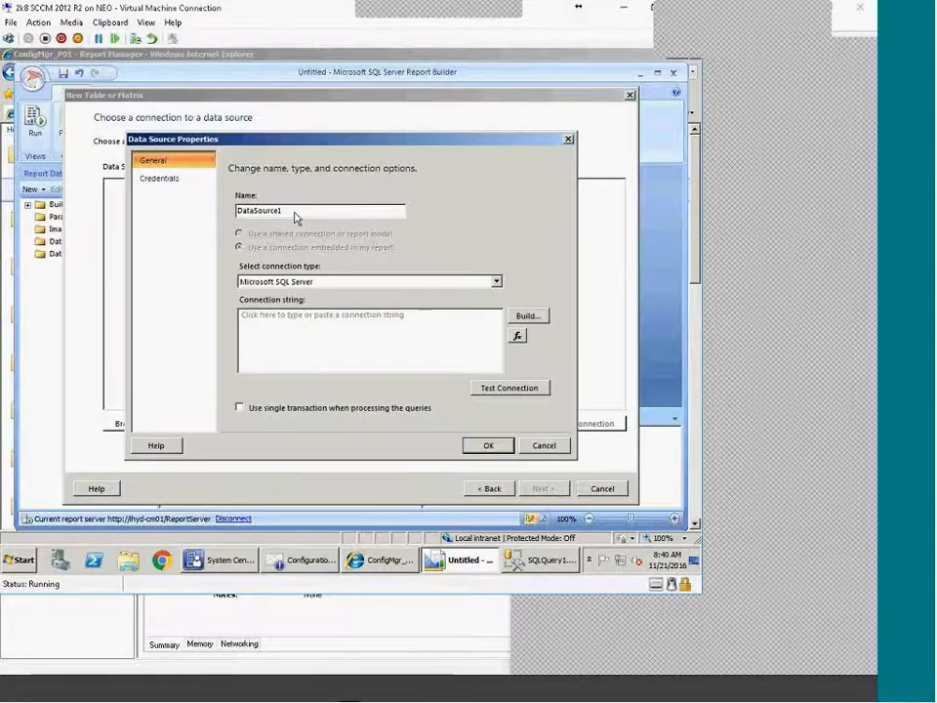
left_click(544, 446)
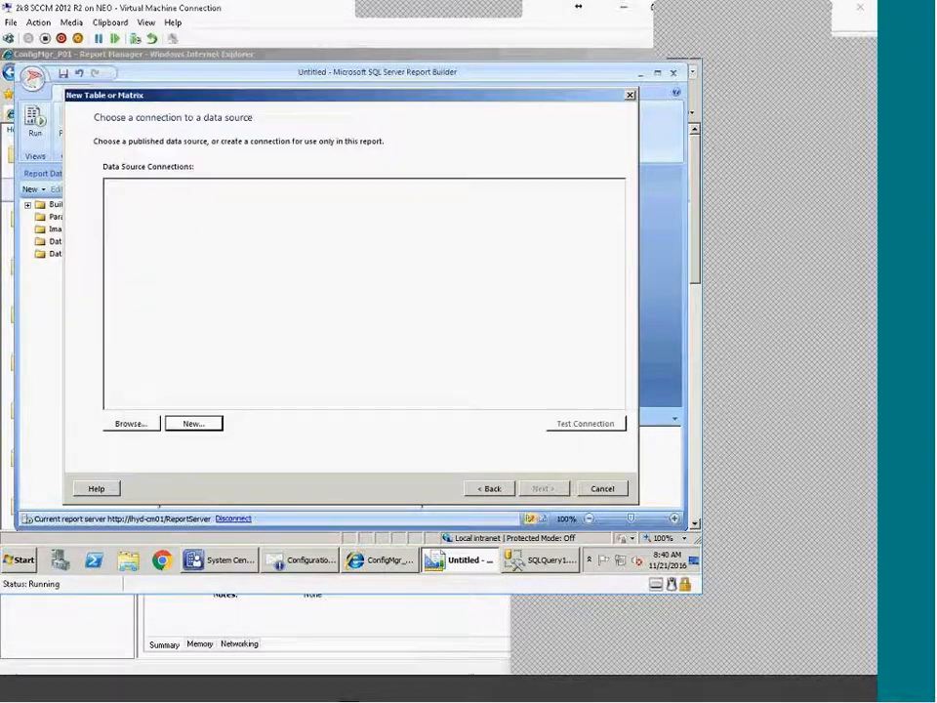
left_click(131, 424)
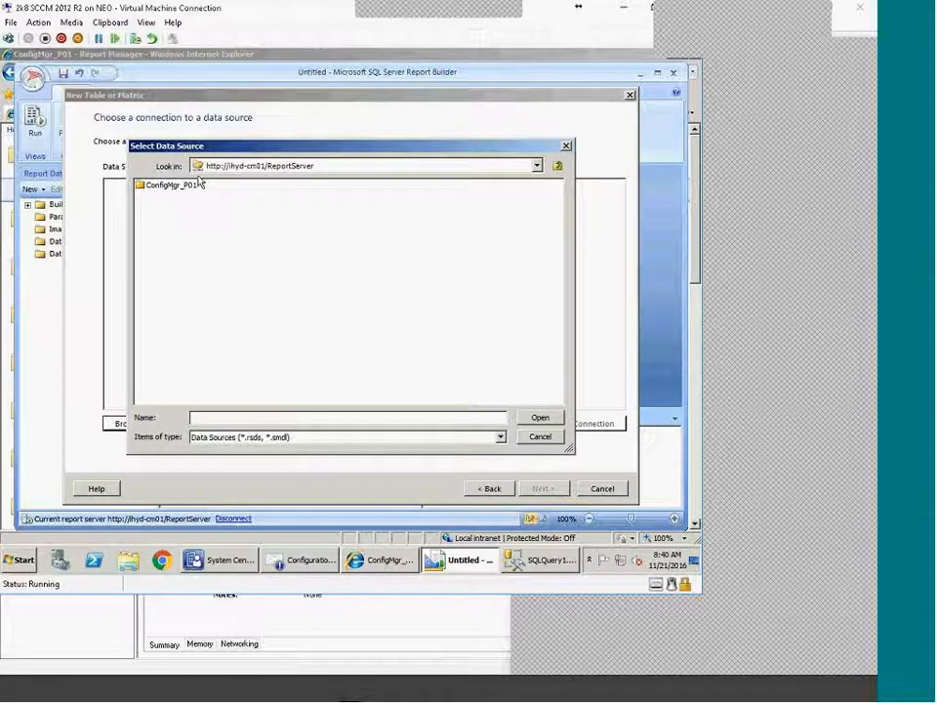
left_click(539, 437)
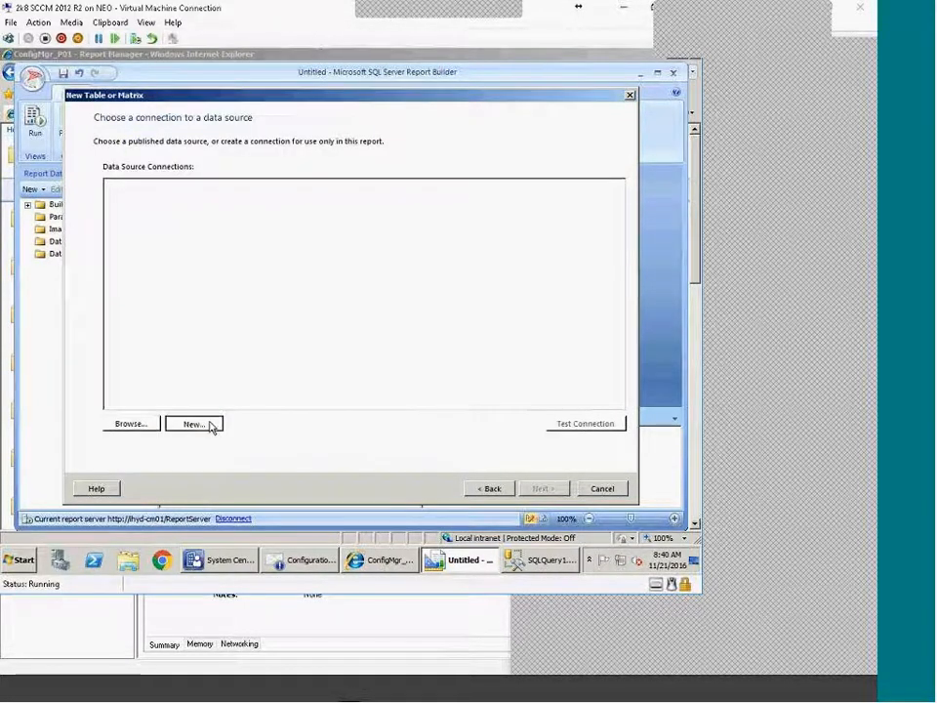
Start a new data source with the Microsoft SQL Server connection type, and open the connection builder's server name list
left_click(211, 426)
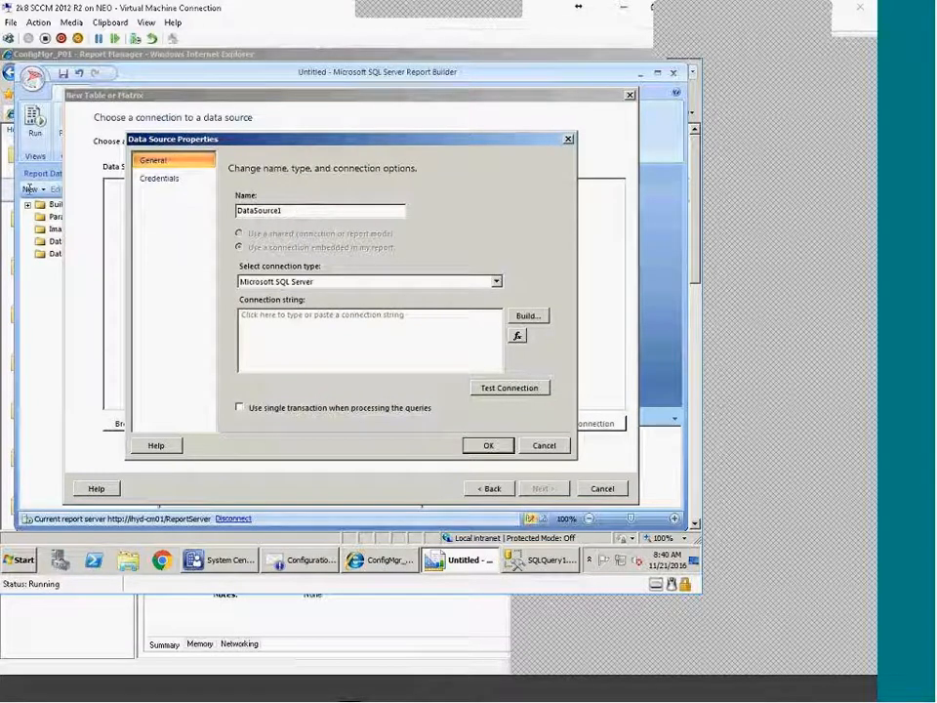
left_click(368, 283)
left_click(368, 283)
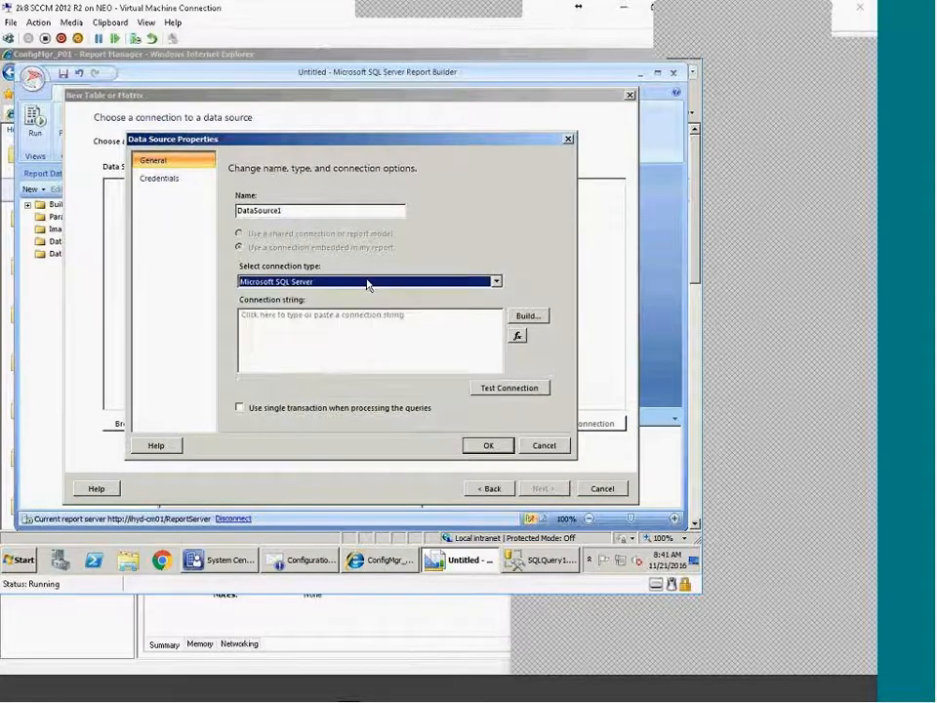
left_click(527, 315)
left_click(409, 192)
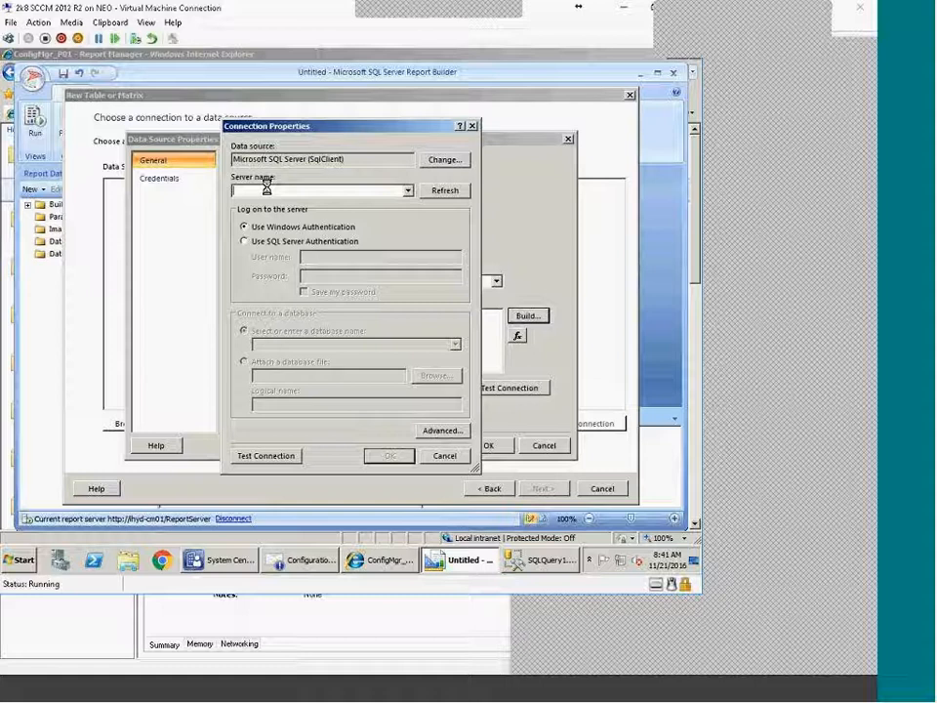
Run hostname in a Command Prompt, and copy the computer name from its output
left_click(20, 559)
left_click(64, 302)
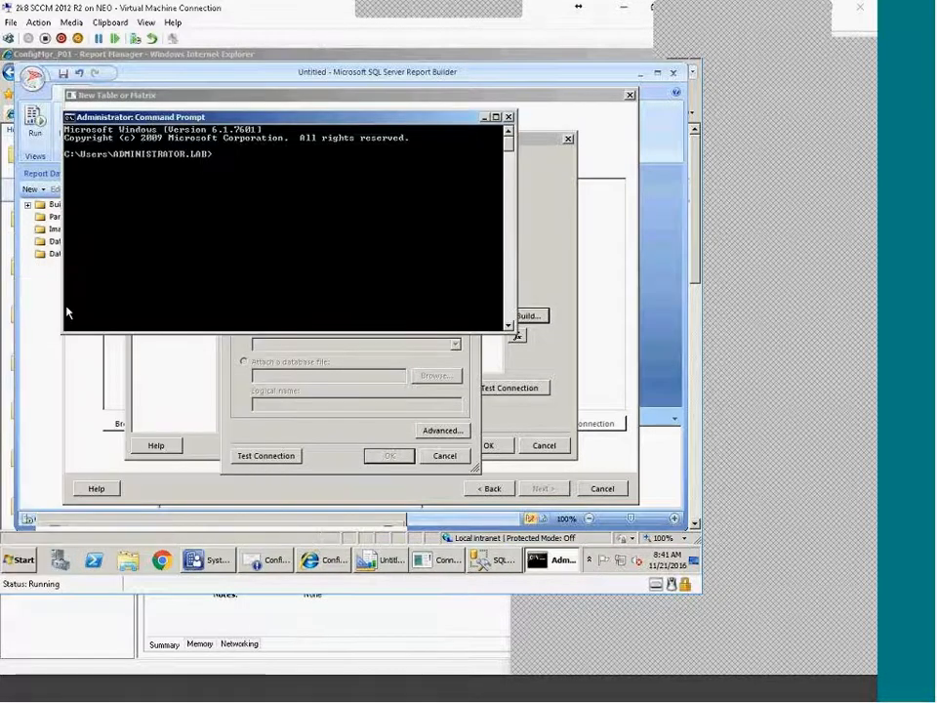
type("hostname")
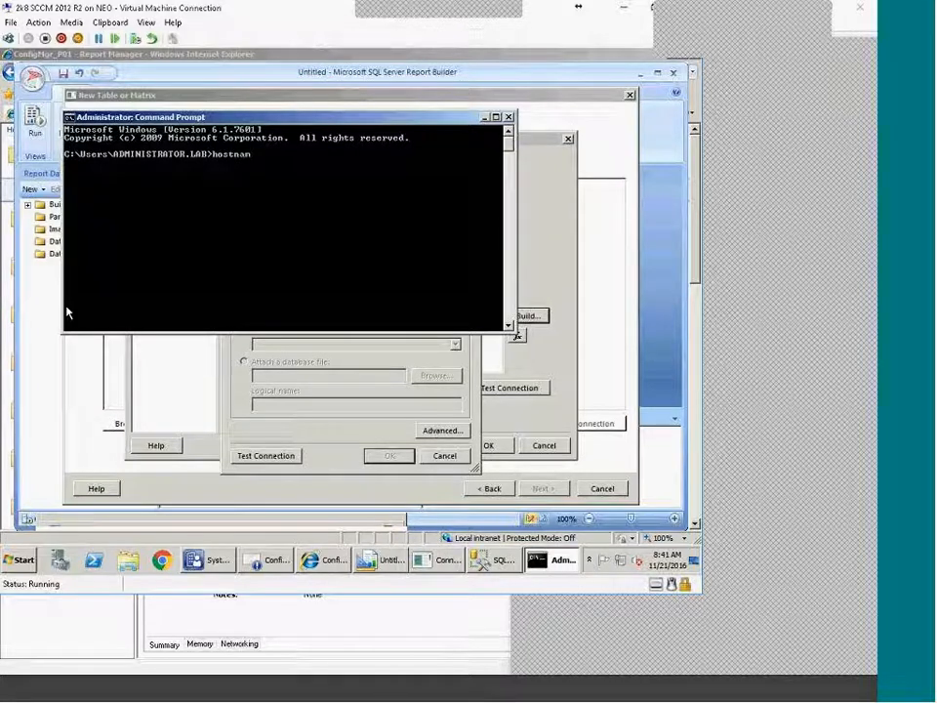
key("Return")
right_click(110, 180)
left_click(125, 186)
left_click(104, 165)
right_click(103, 165)
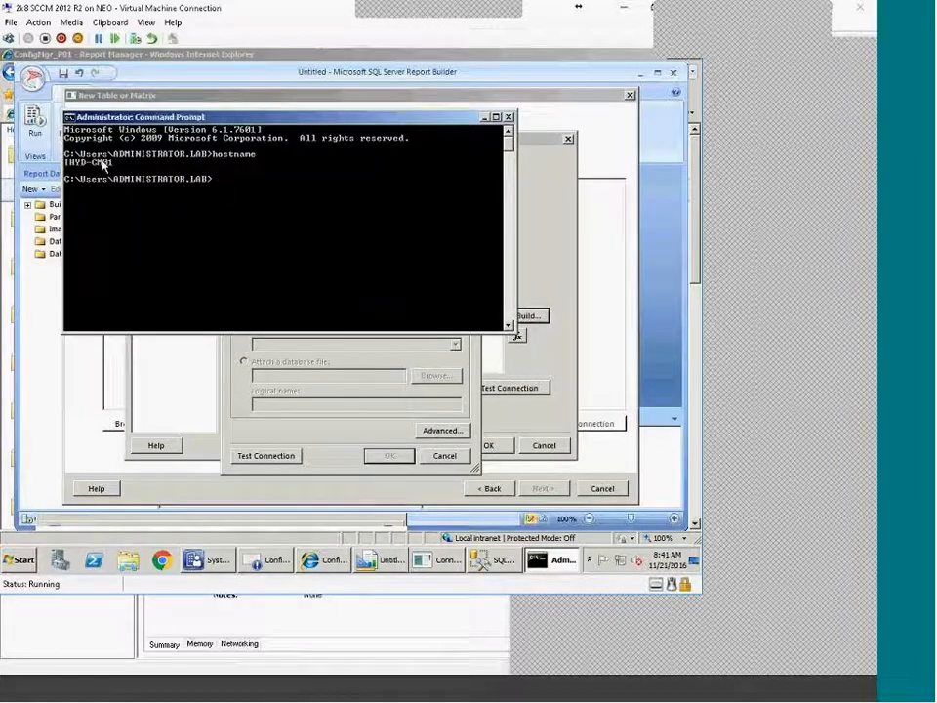
Build the data source connection to the CM_P01 database on server IHYD-CM01
left_click(289, 424)
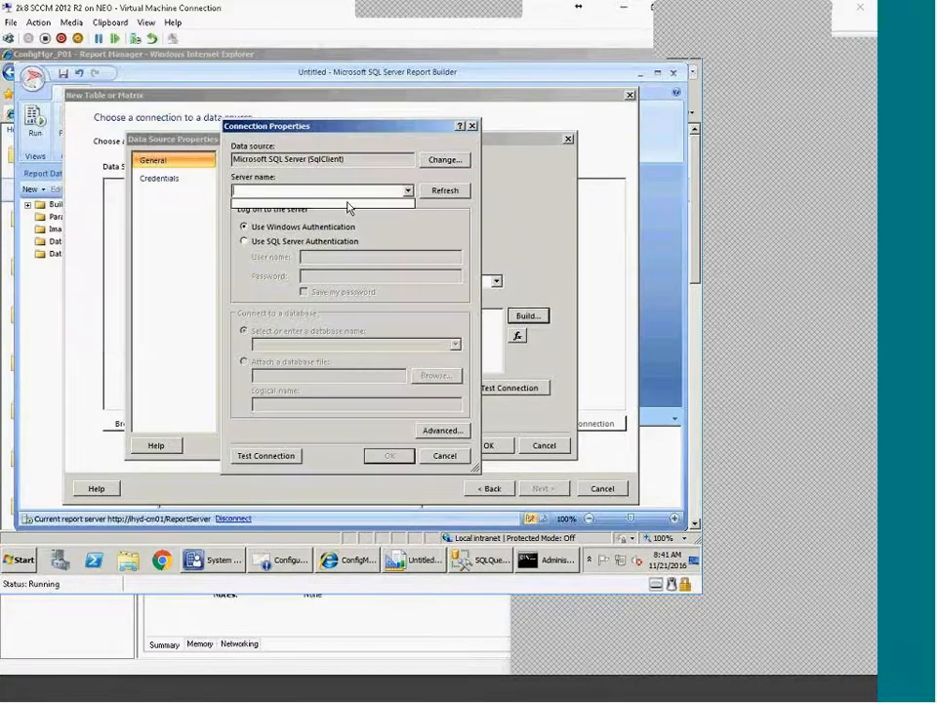
left_click(341, 189)
type("HYD-CM01")
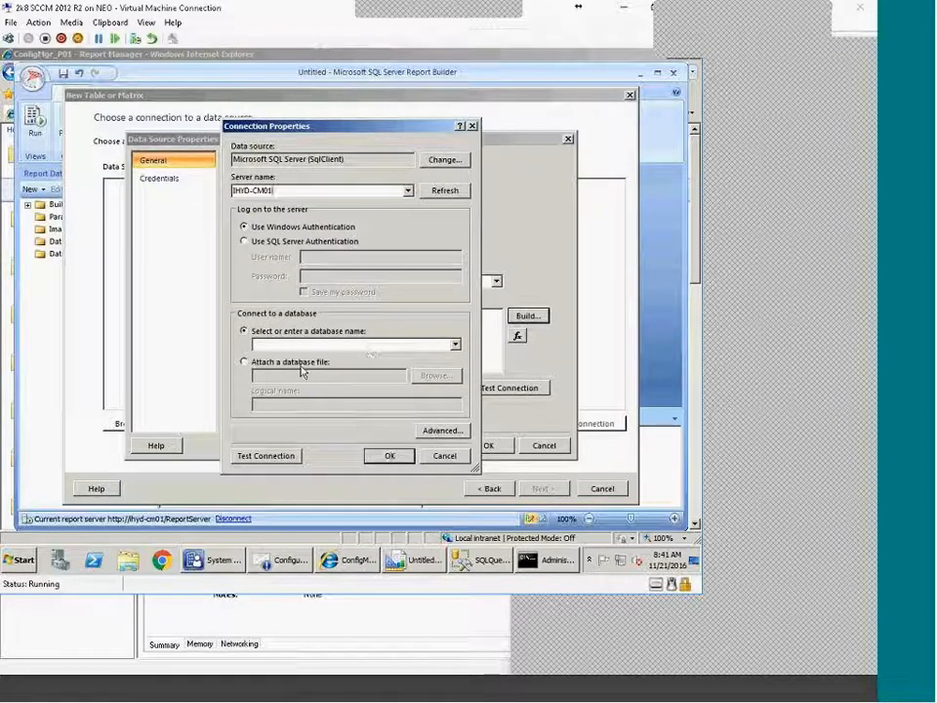
left_click(455, 343)
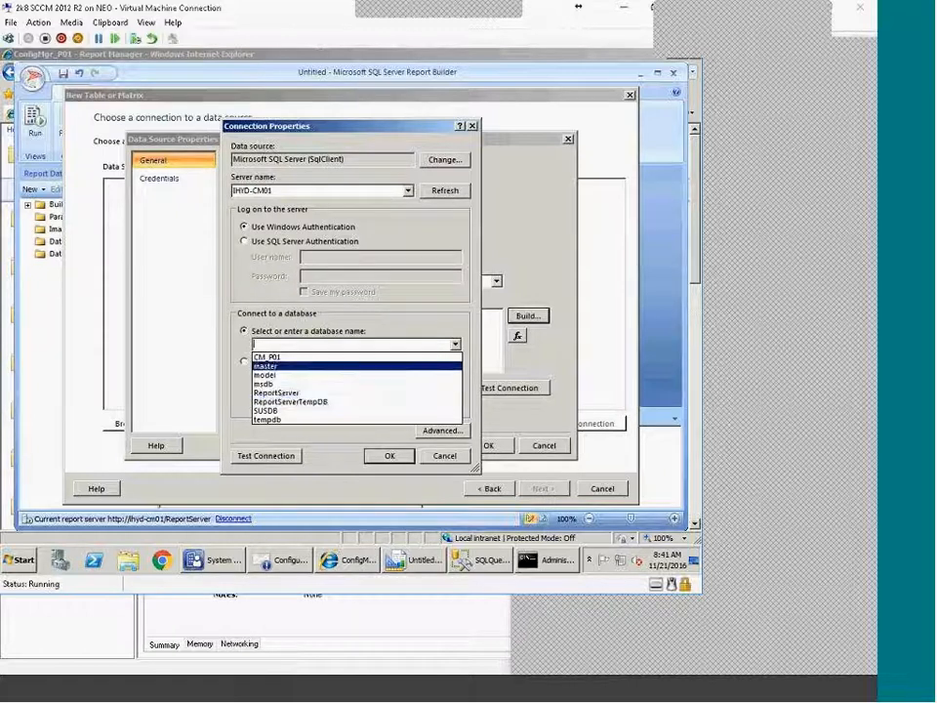
left_click(287, 357)
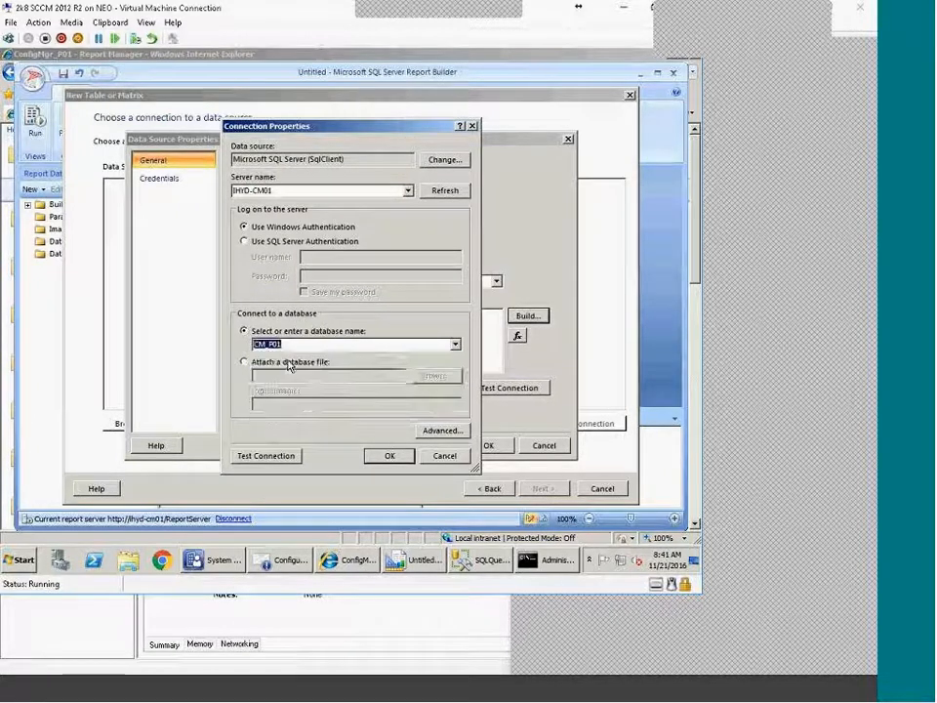
left_click(389, 456)
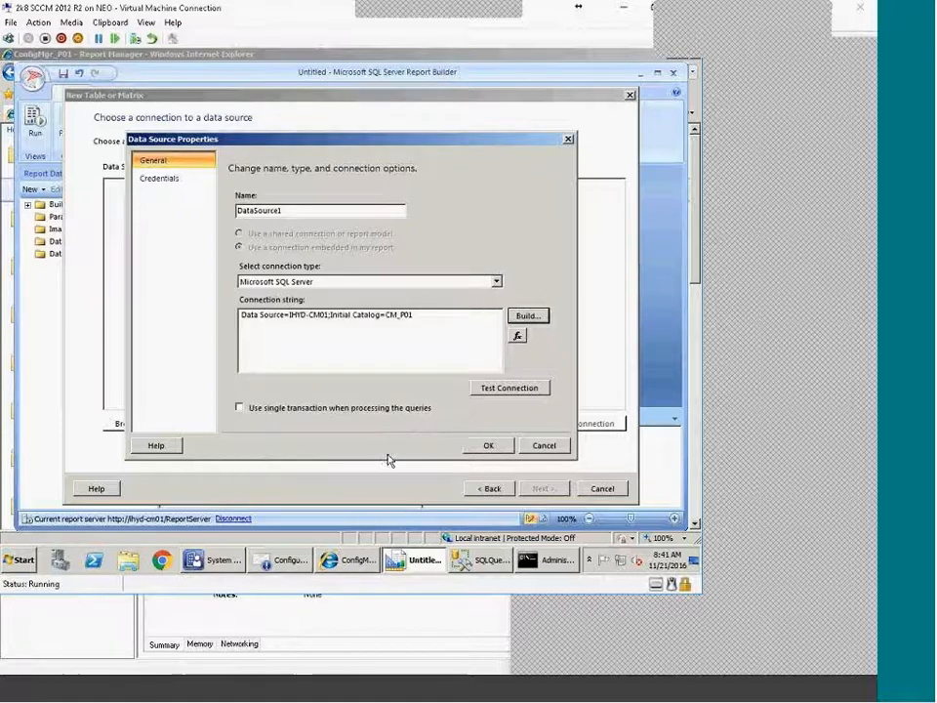
Test the data source connection, and accept DataSource1 as the source for the query design
left_click(506, 390)
left_click(406, 342)
left_click(486, 445)
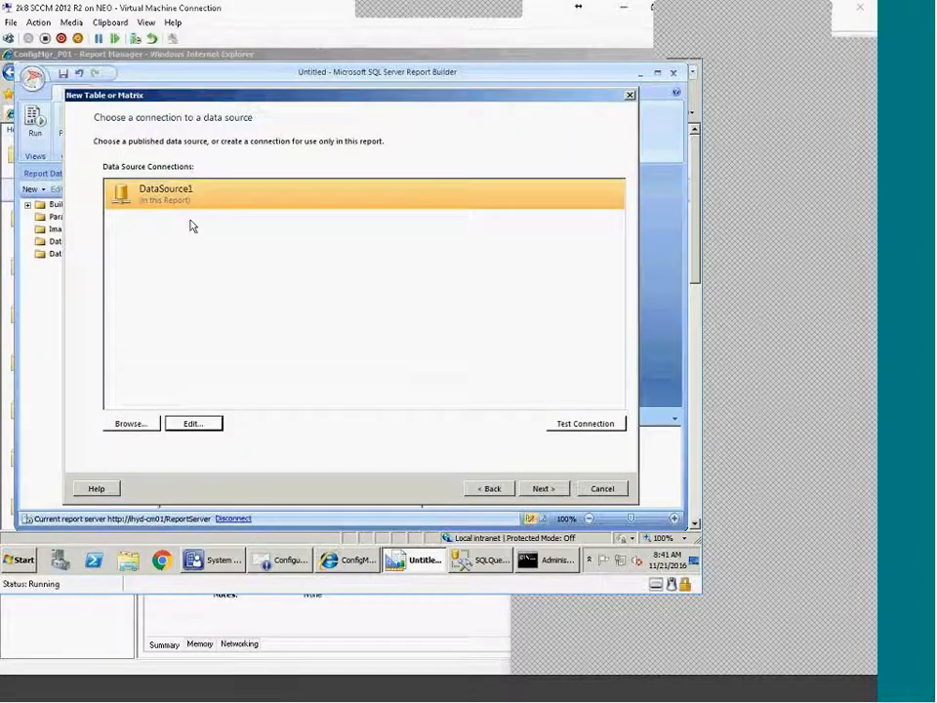
left_click(549, 488)
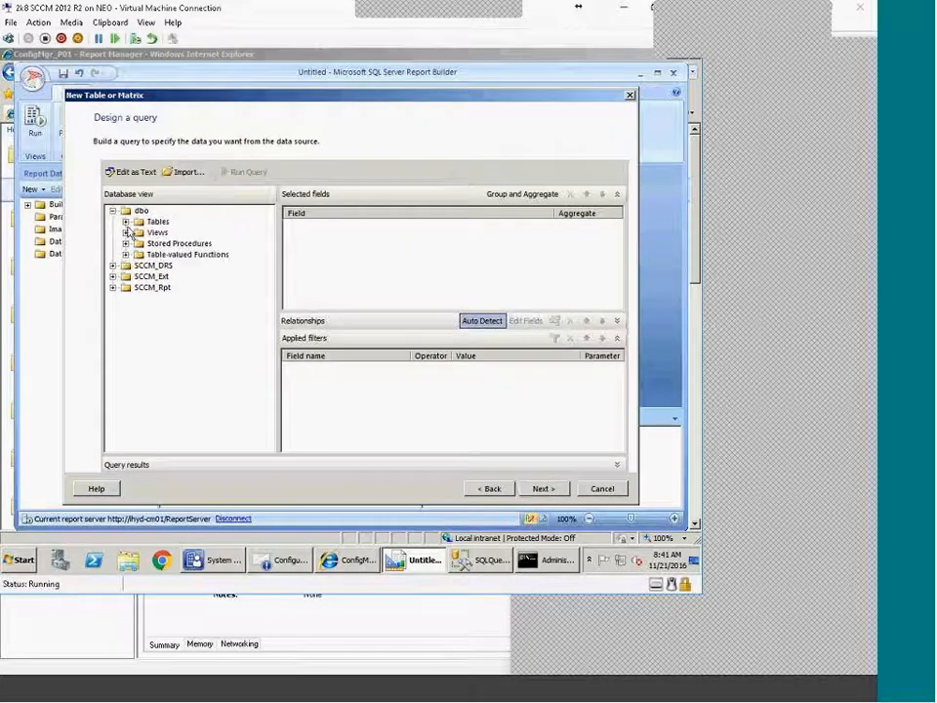
Look into the Tables and Stored Procedures folders of the dbo schema in the query designer
left_click(124, 221)
left_click(125, 212)
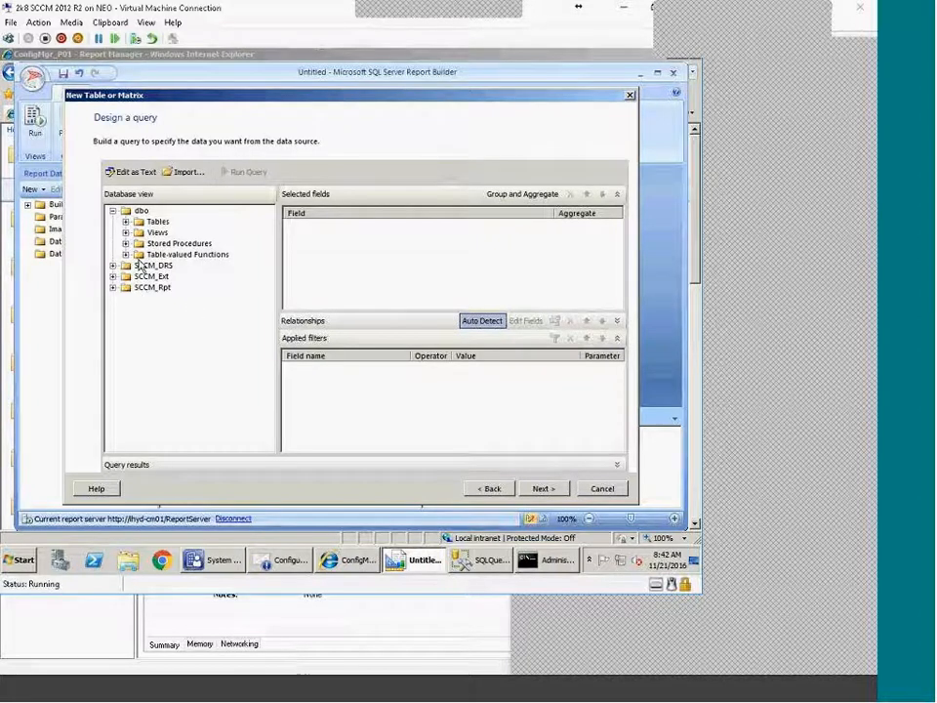
left_click(126, 243)
left_click(120, 179)
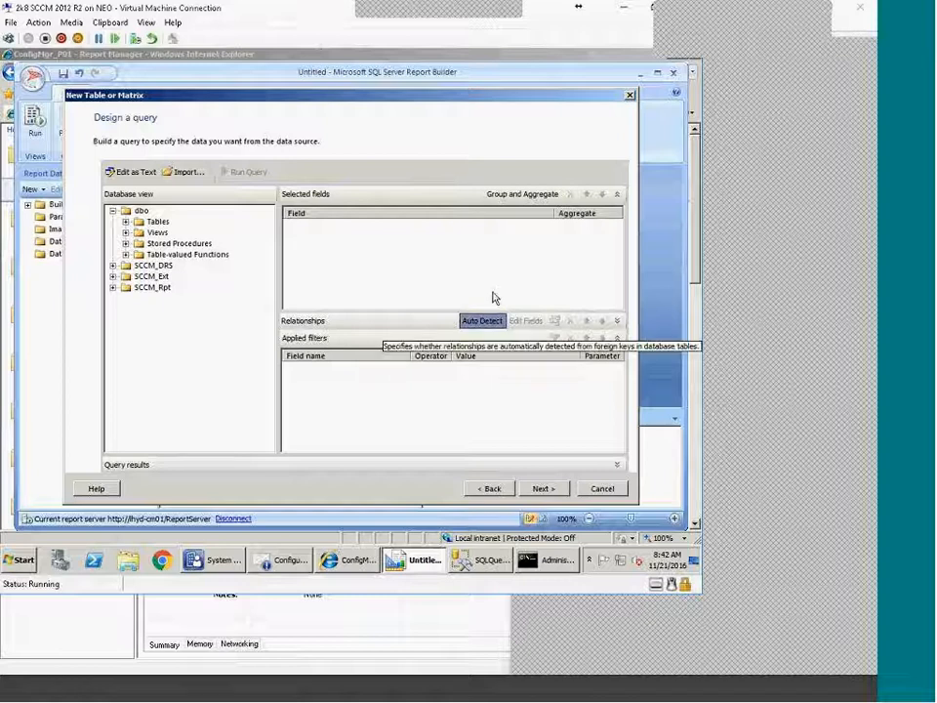
Enter the query "Select * from v_r_system" as text, run it, and continue to the field arrangement
left_click(131, 173)
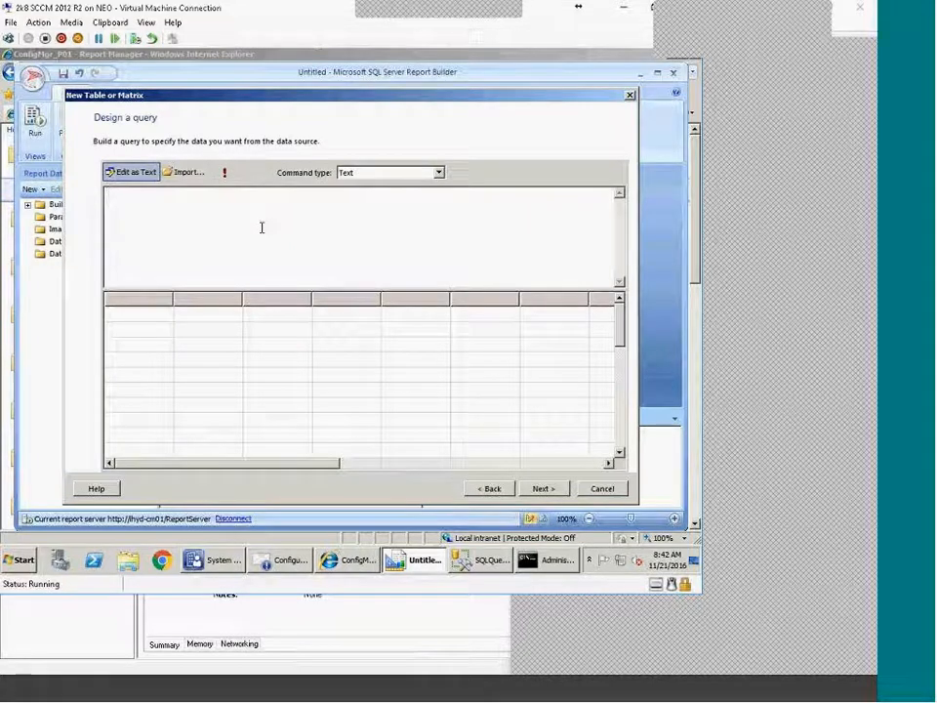
type("Select ")
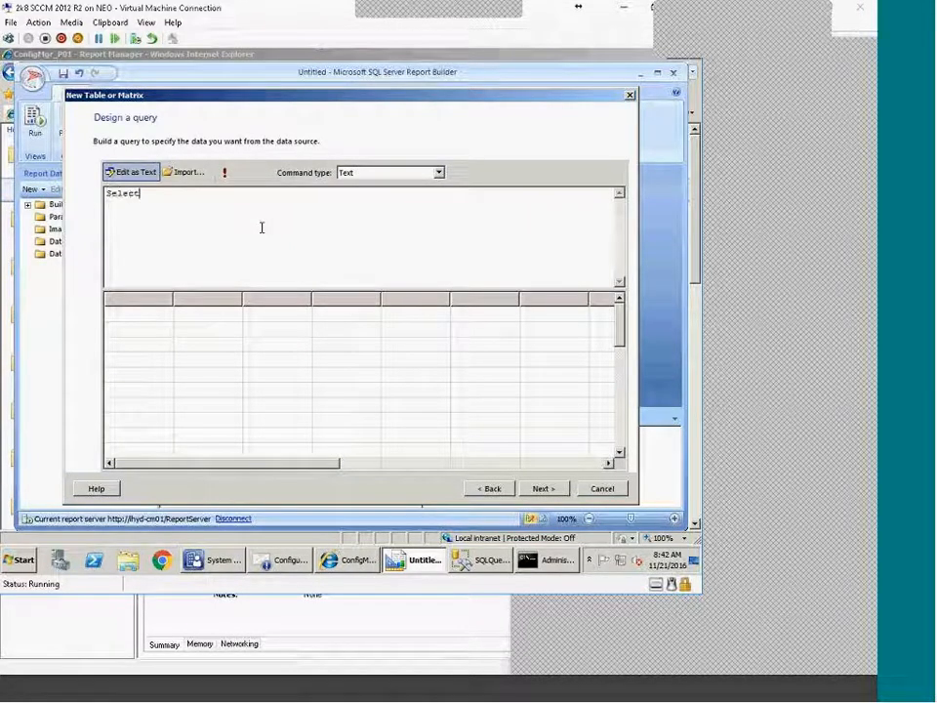
type("* from ")
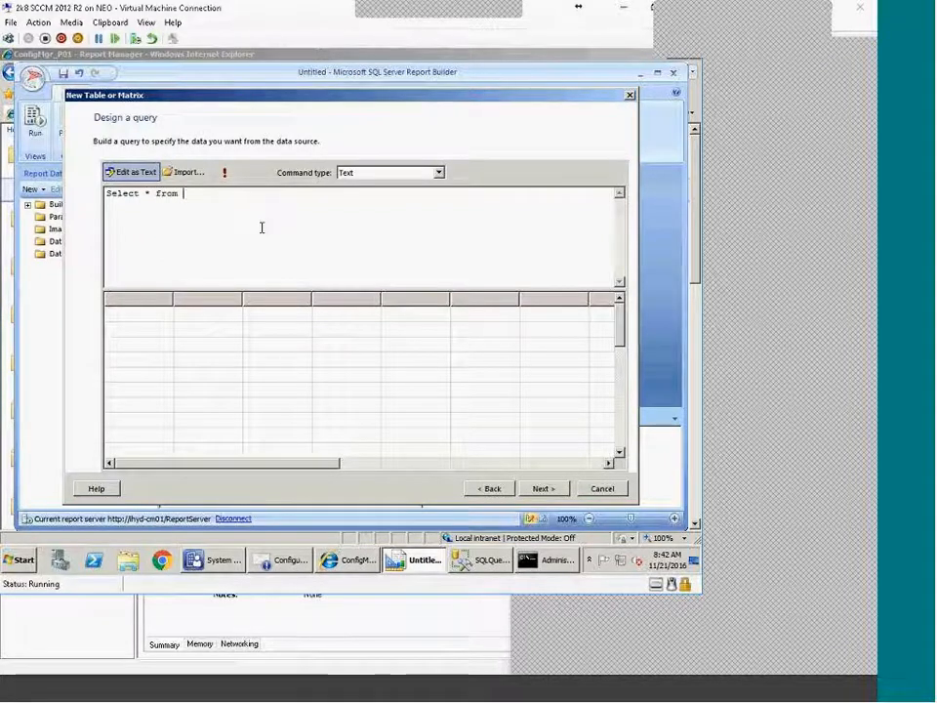
type("v_r_system")
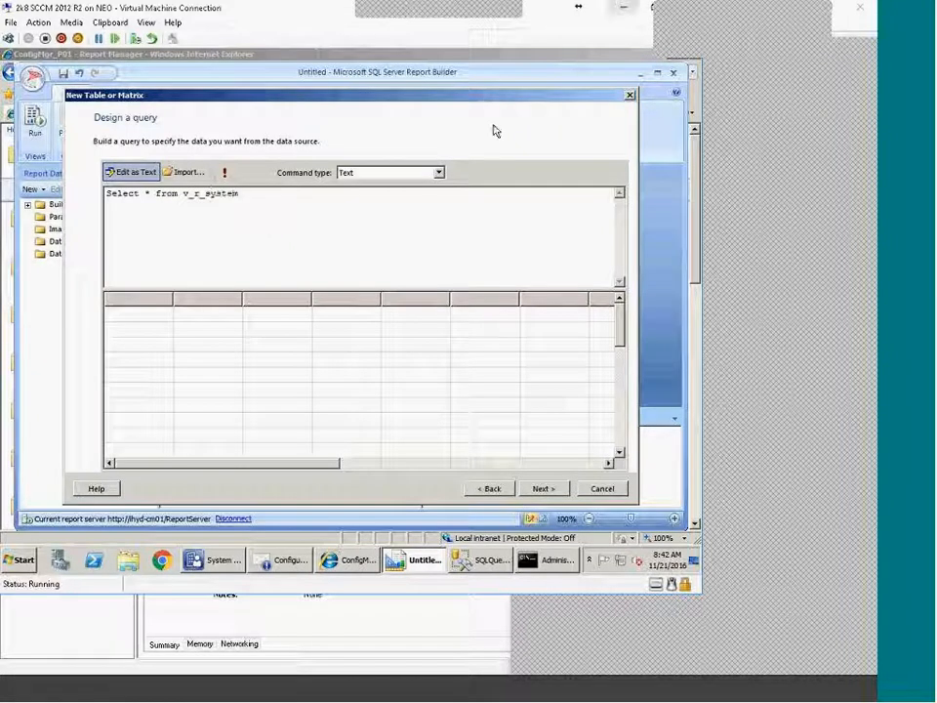
left_click(224, 172)
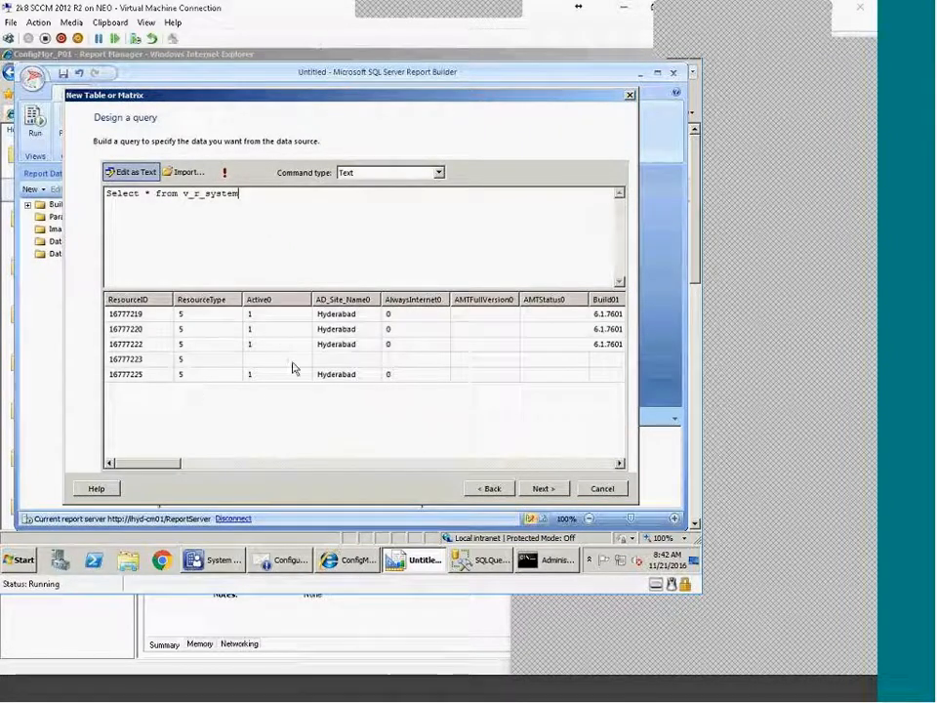
left_click(545, 489)
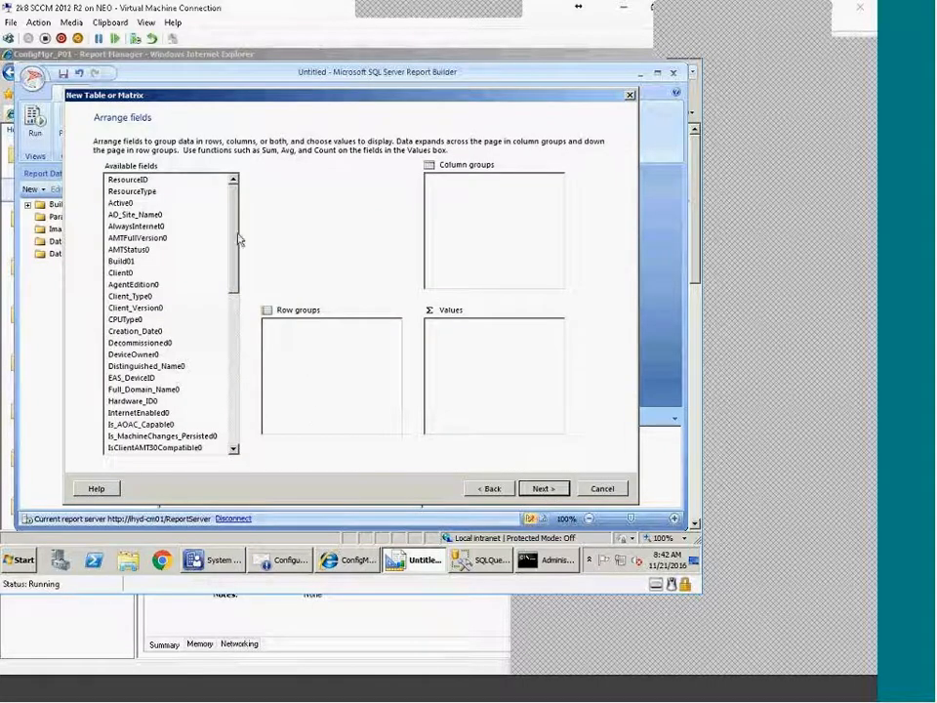
Add the Active0 field to the table's values with the Sum aggregate
scroll(236, 263, "down", 9)
scroll(220, 258, "up", 9)
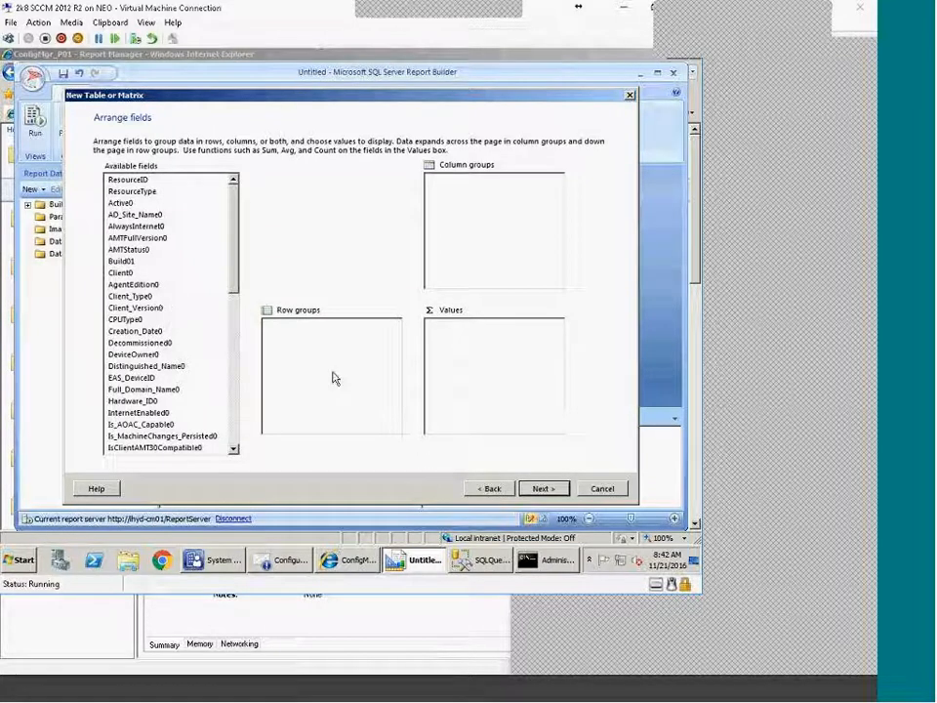
left_click_drag(234, 271, 203, 163)
left_click(125, 203)
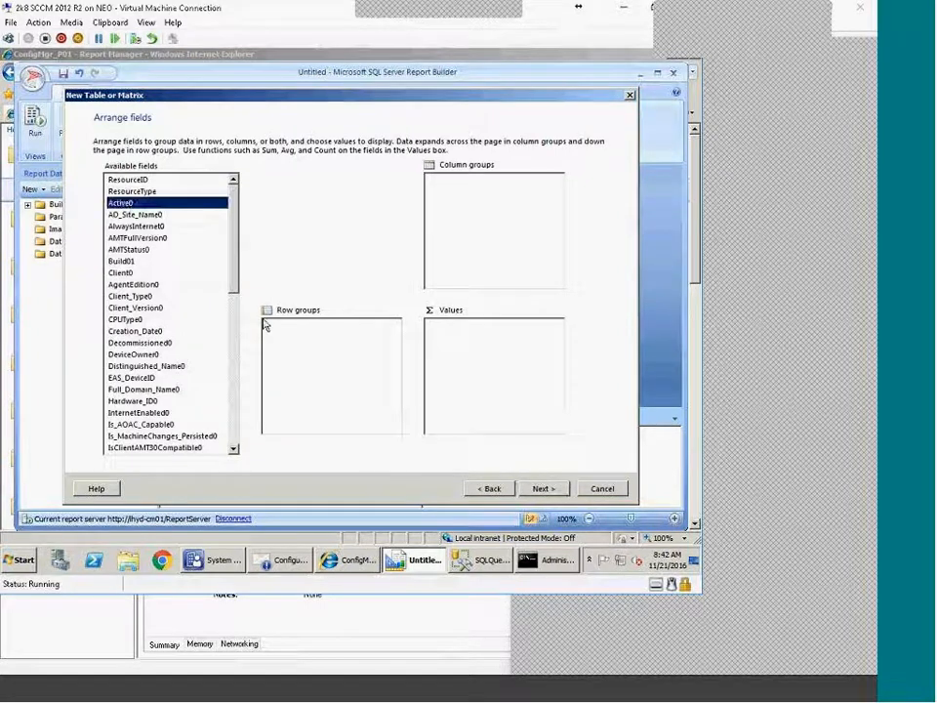
double_click(148, 210)
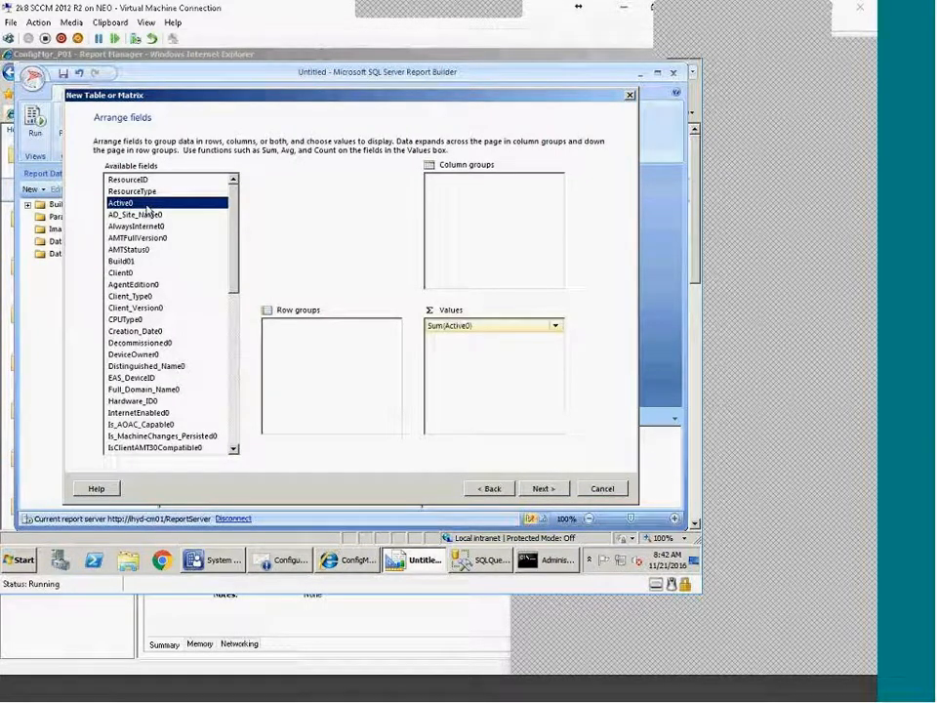
left_click(556, 325)
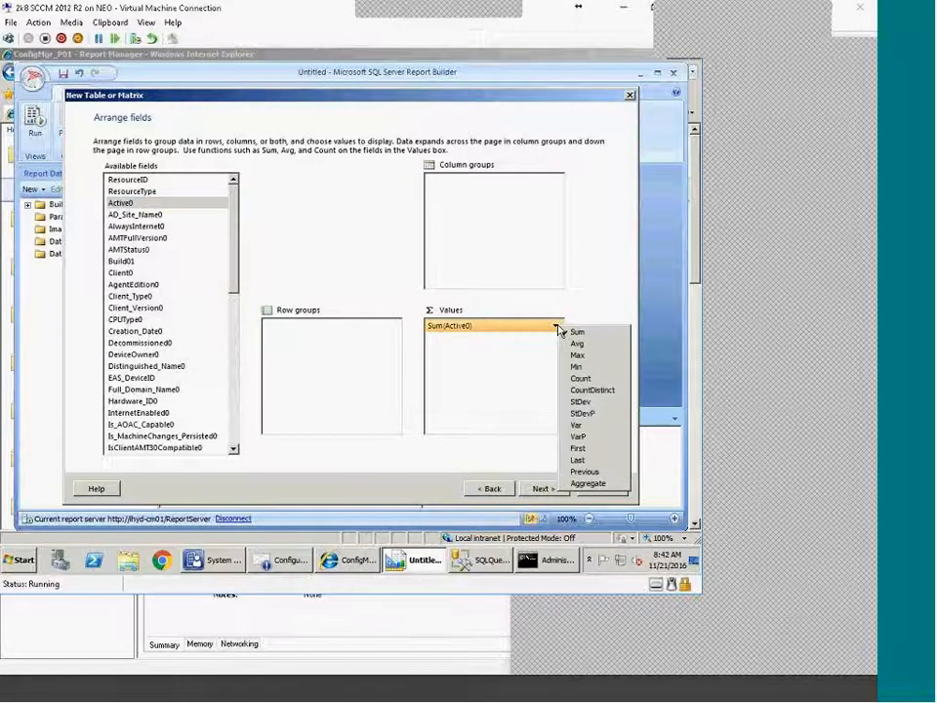
left_click(593, 331)
Set AD_Site_Name0, Client0 and Client_Version0 as the column groups, leaving Active0 out of them
left_click_drag(120, 202, 496, 223)
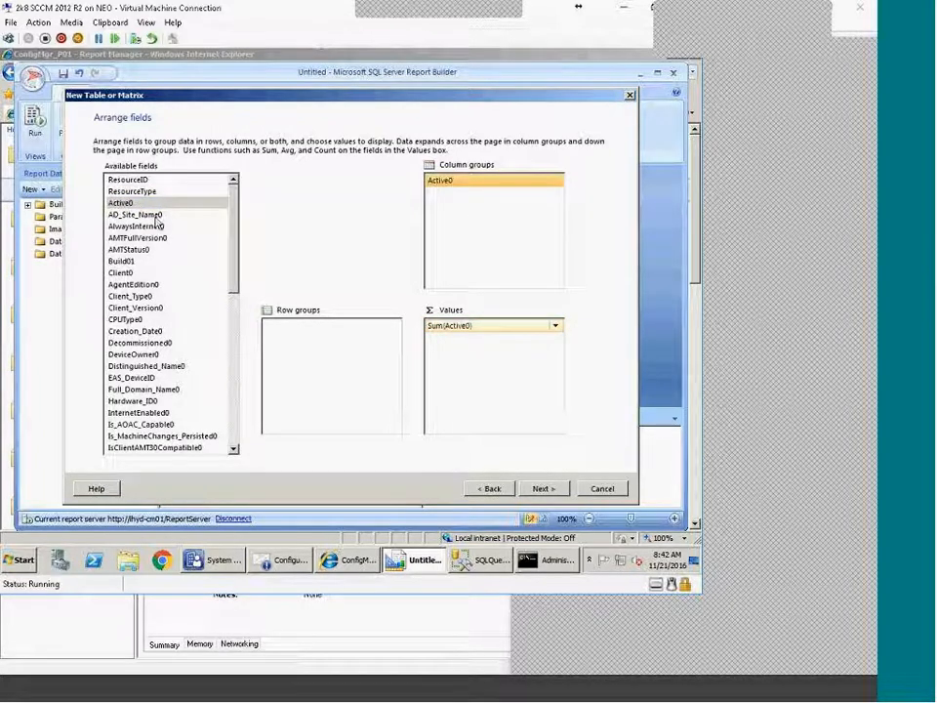
left_click_drag(439, 182, 466, 209)
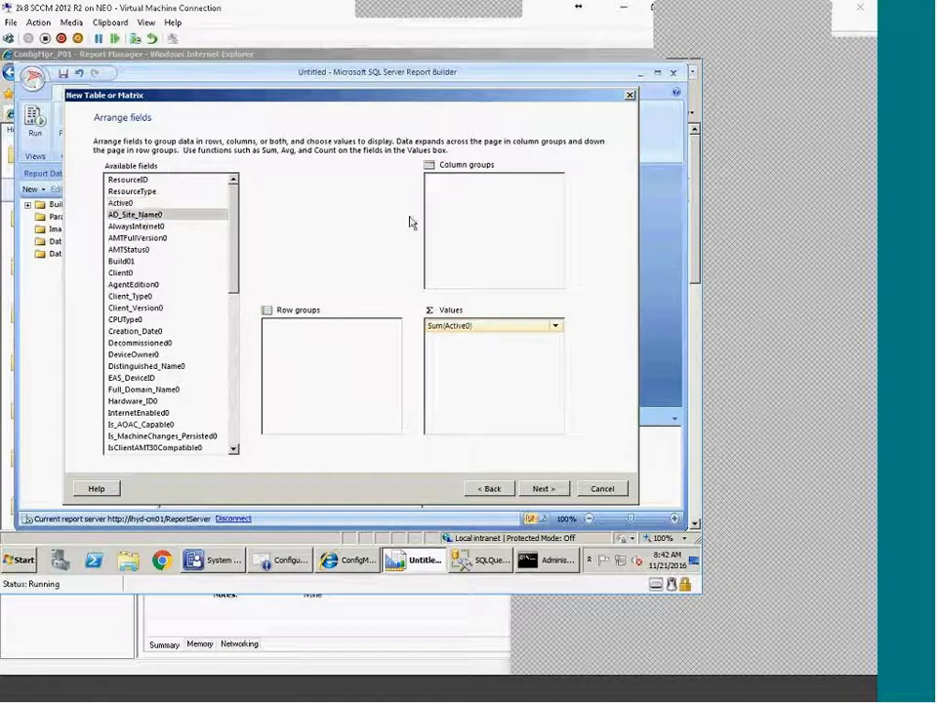
left_click_drag(121, 274, 507, 224)
left_click_drag(149, 317, 518, 251)
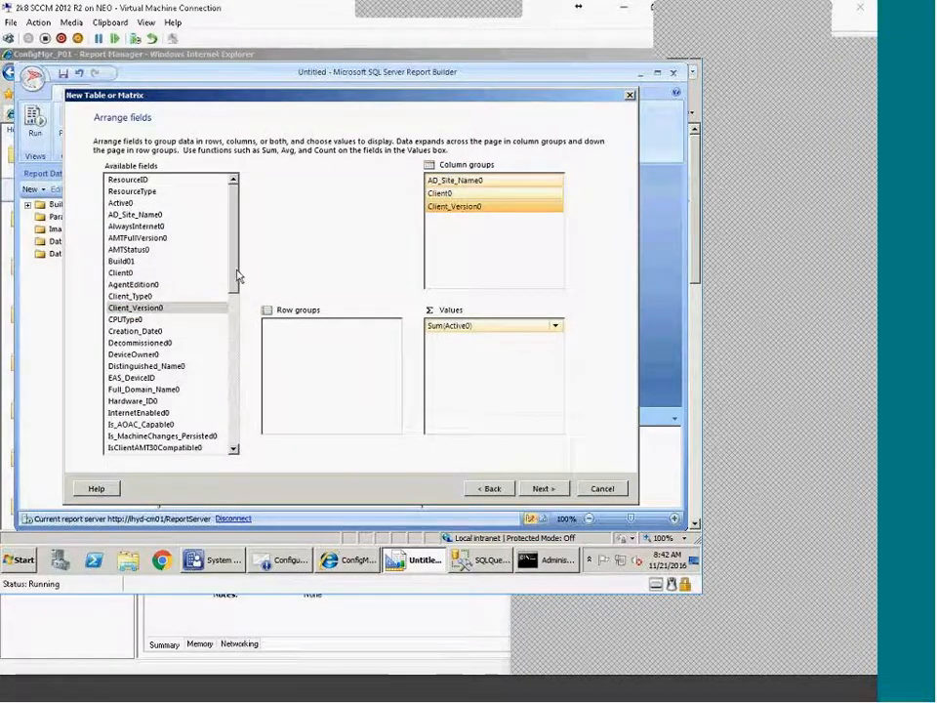
Add Name0 as the first column group and check the resulting layout preview
scroll(237, 277, "down", 10)
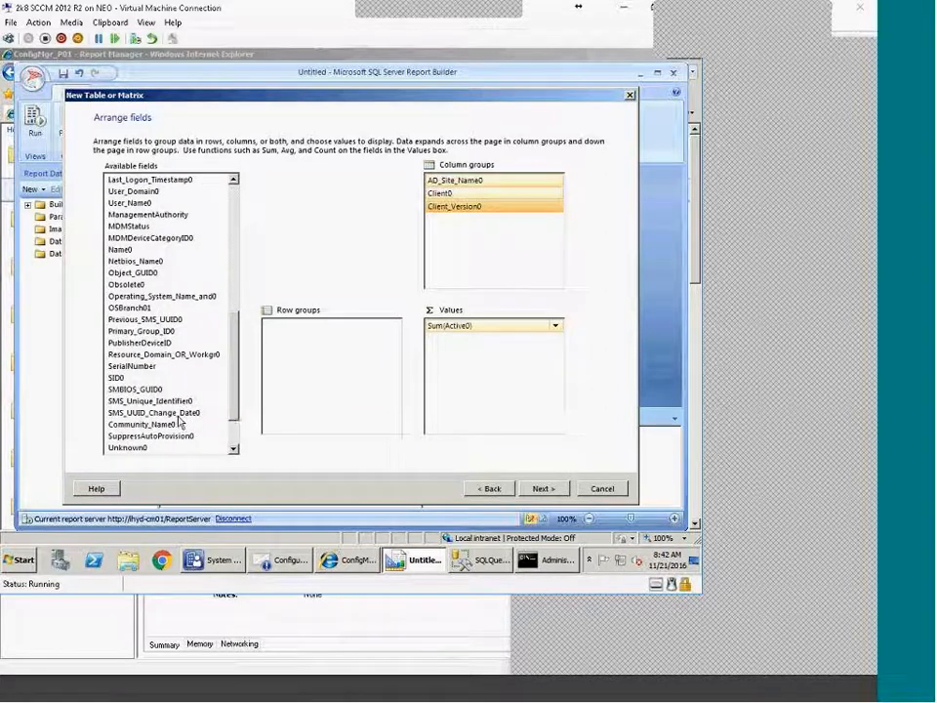
left_click_drag(236, 383, 236, 403)
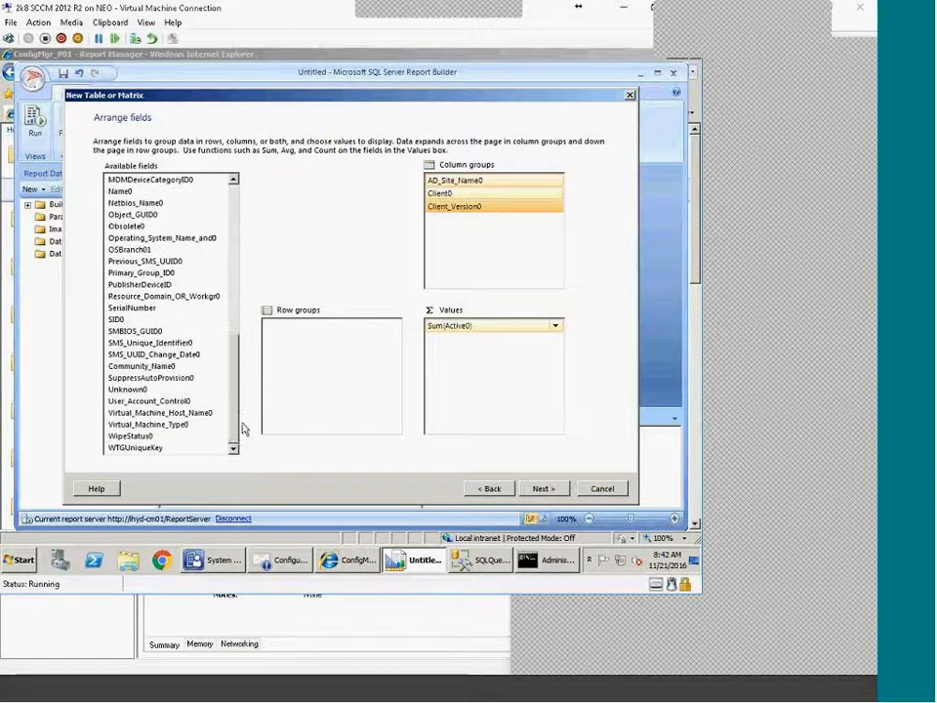
scroll(195, 391, "up", 4)
left_click(132, 309)
left_click_drag(132, 308, 472, 180)
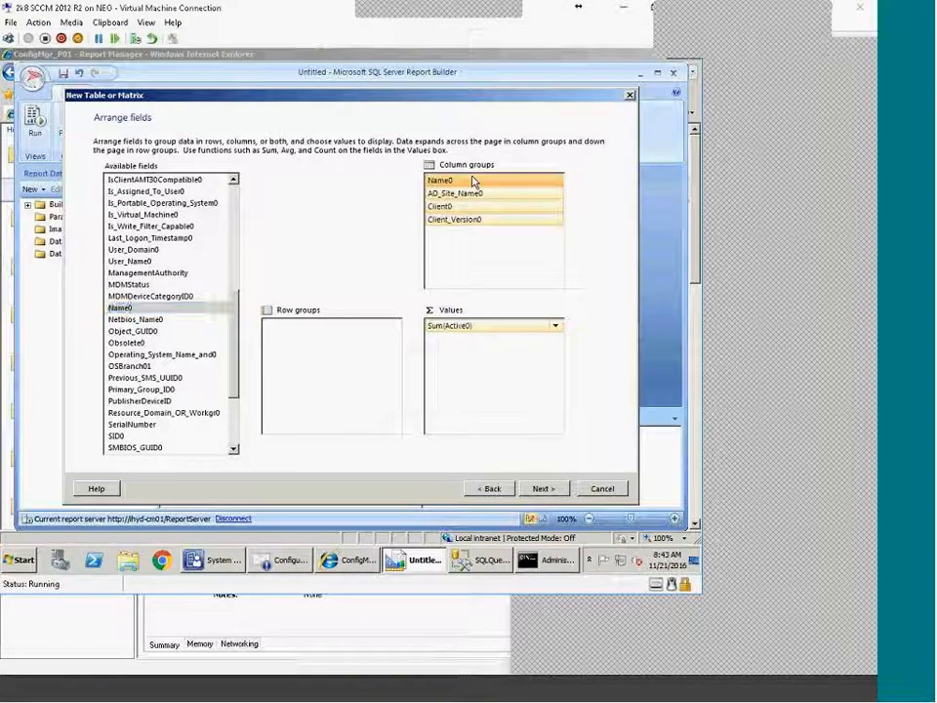
left_click(542, 488)
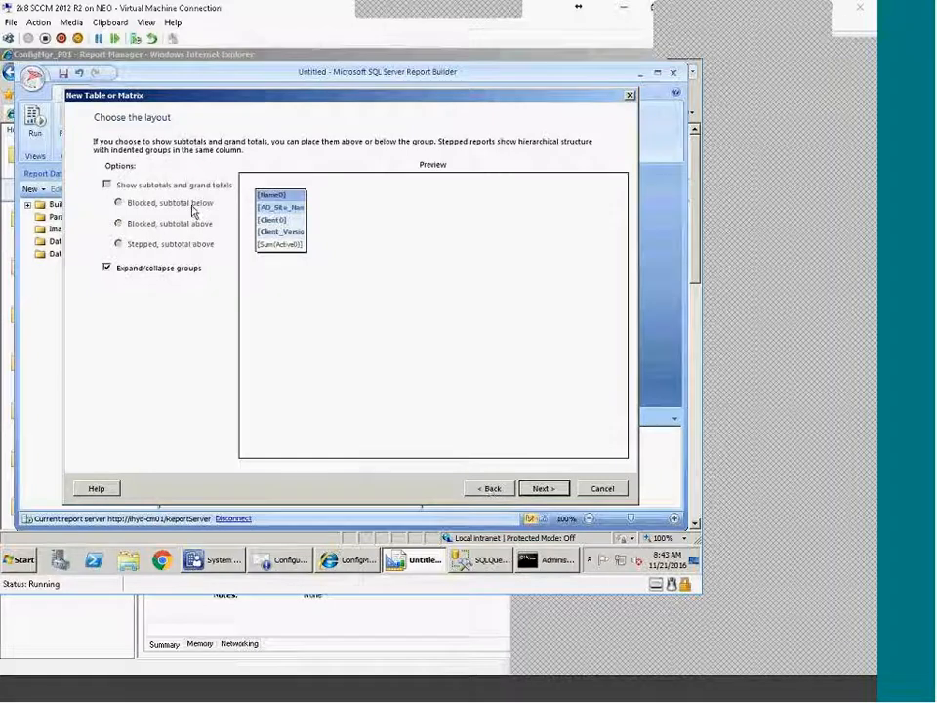
left_click(489, 490)
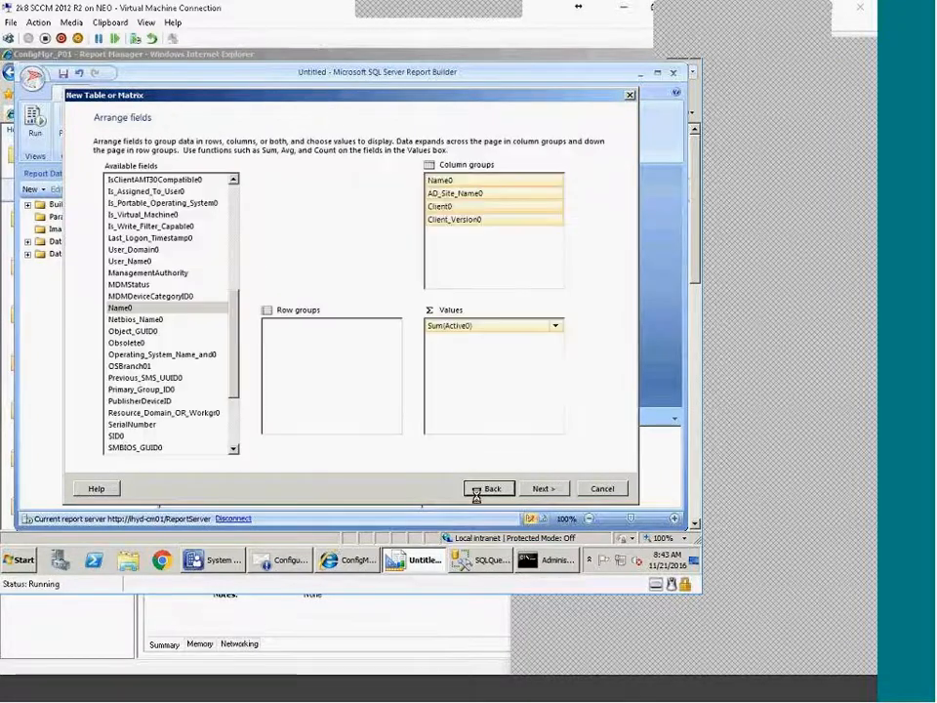
left_click(540, 489)
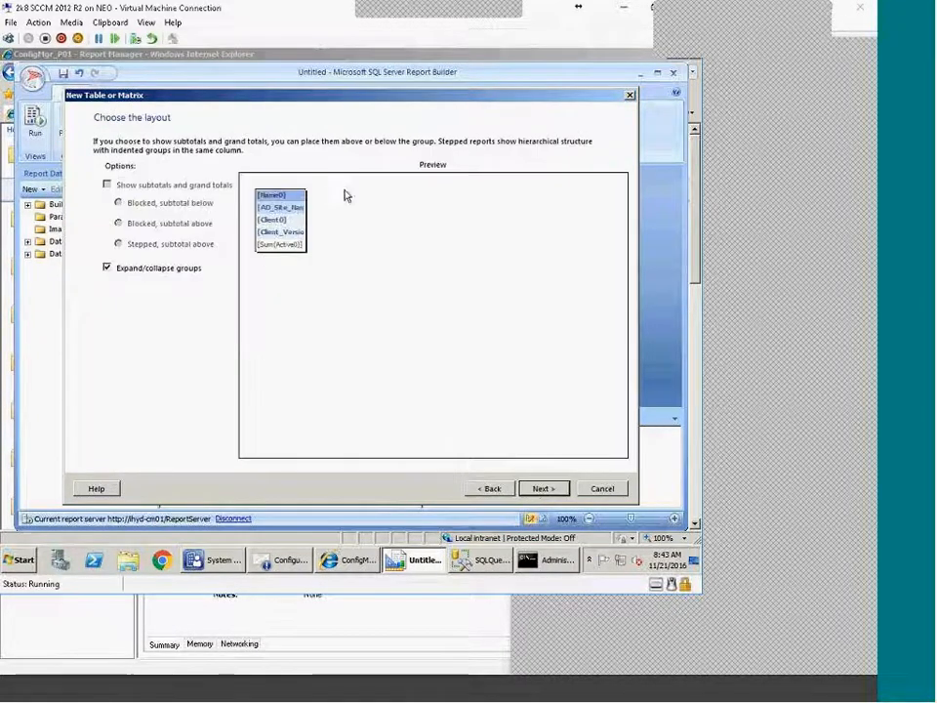
Move Name0, AD_Site_Name0, Client0 and Client_Version0 from the column groups to the row groups, and preview the layout
left_click(488, 488)
left_click_drag(446, 183, 332, 342)
left_click_drag(439, 181, 322, 366)
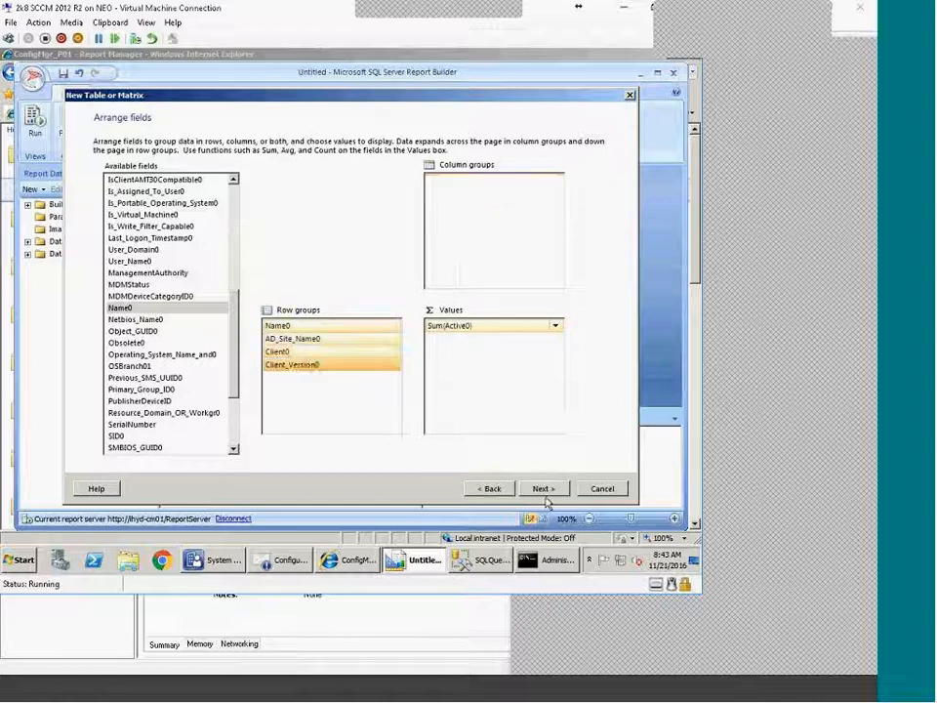
left_click(542, 488)
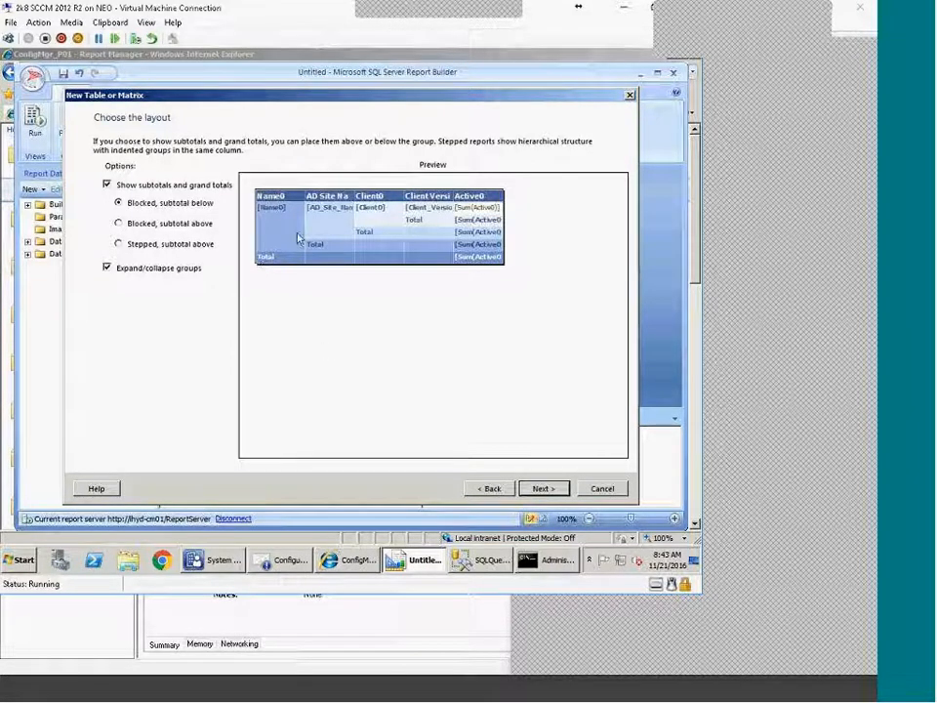
Return to the field arrangement, move Active0 from the values to the end of the row groups, and try to continue
left_click(490, 488)
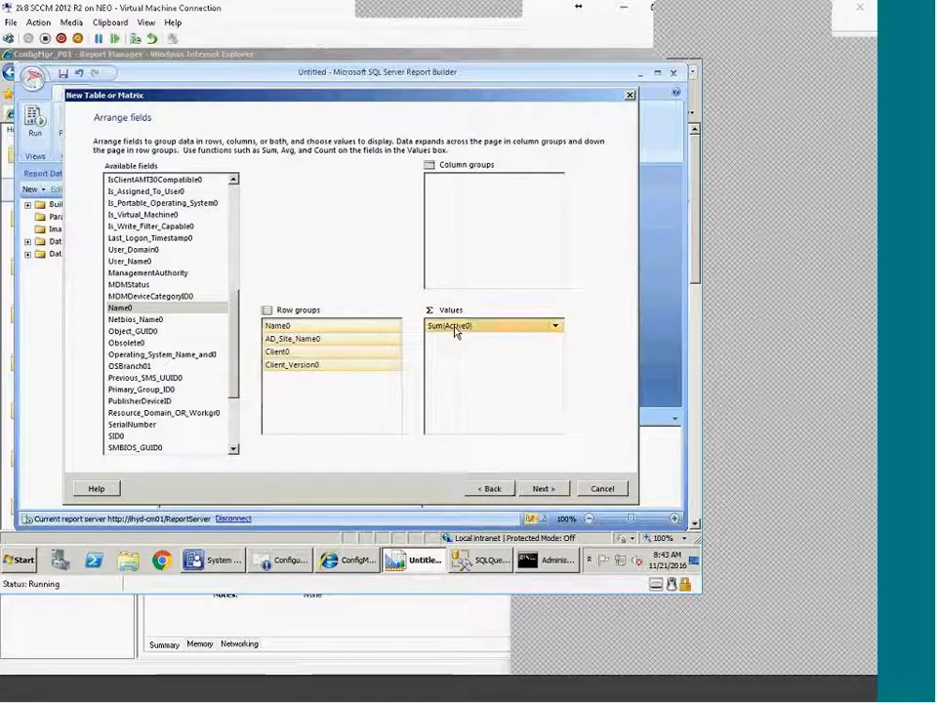
left_click_drag(454, 331, 327, 410)
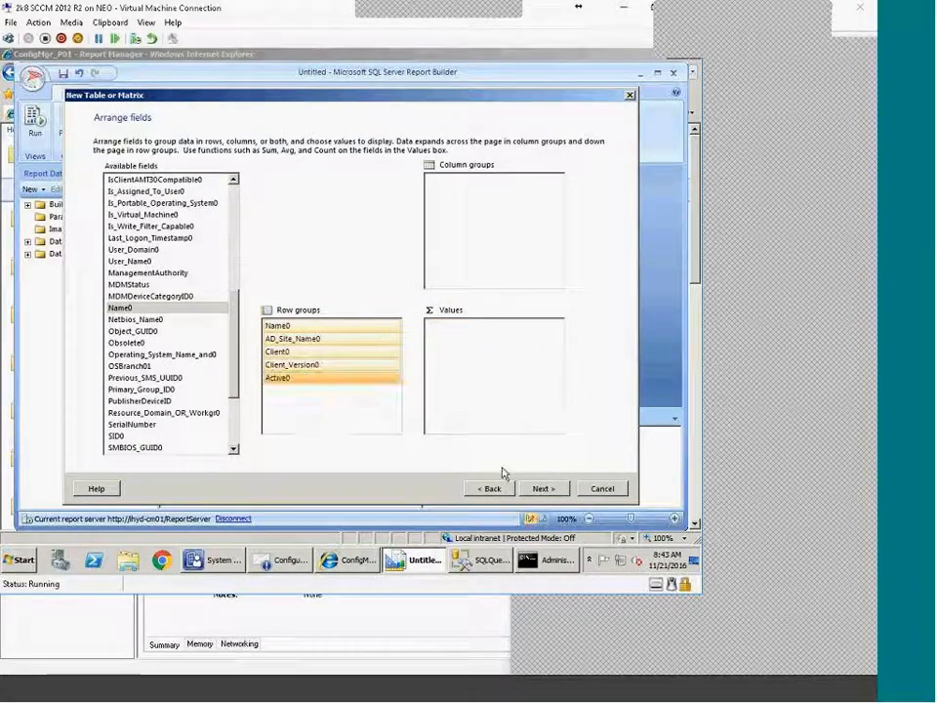
left_click(541, 488)
left_click(435, 345)
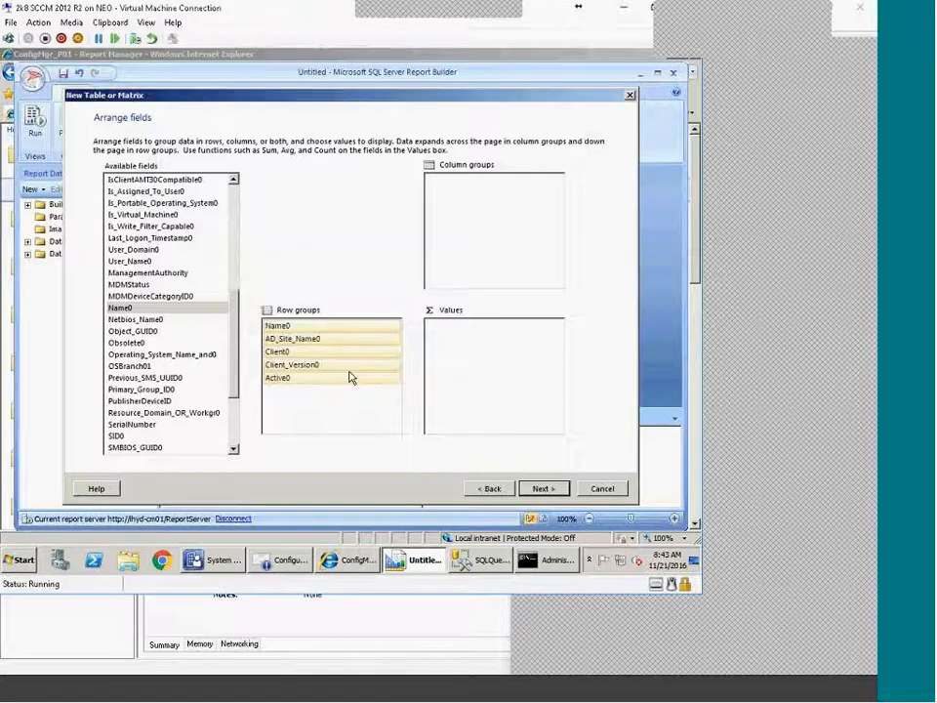
Move AD_Site_Name0 from the row groups to the values, and accept the blocked layout with subtotals below
left_click(298, 339)
left_click_drag(521, 349, 521, 348)
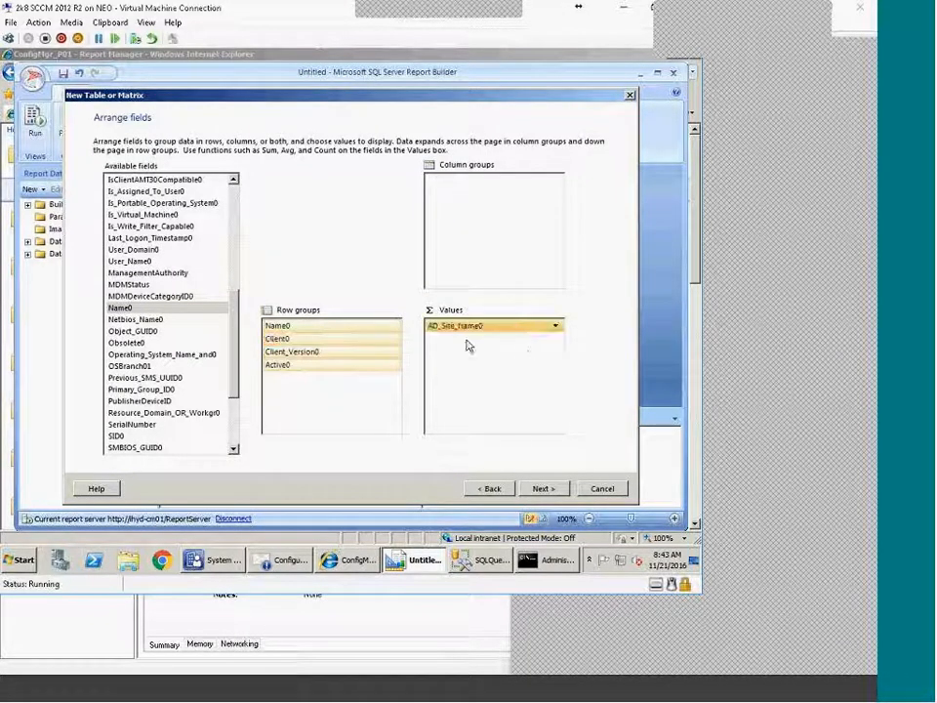
left_click(540, 488)
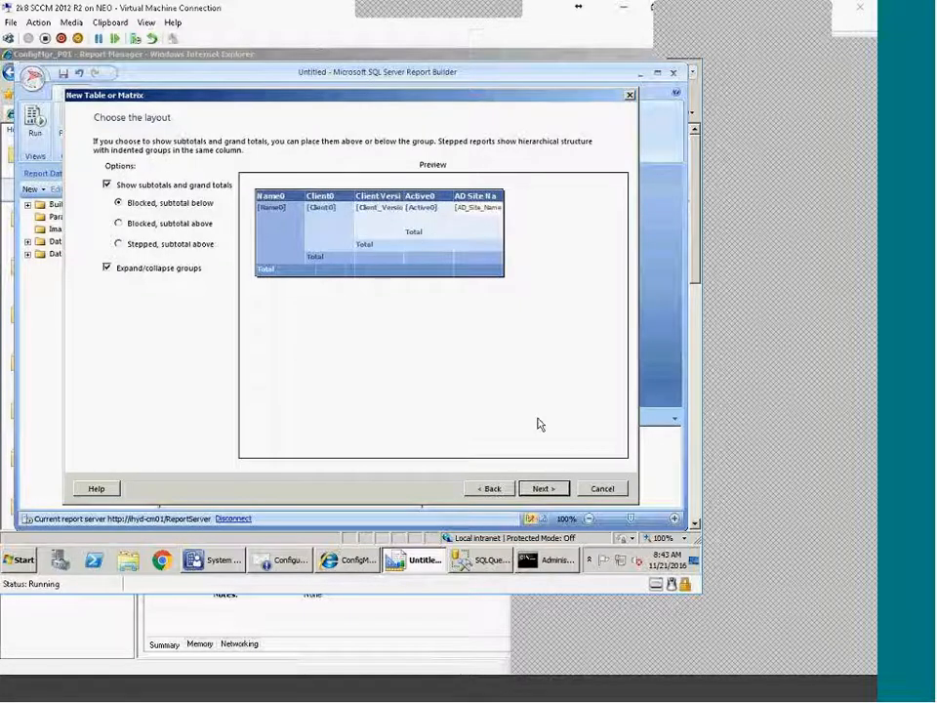
left_click(542, 488)
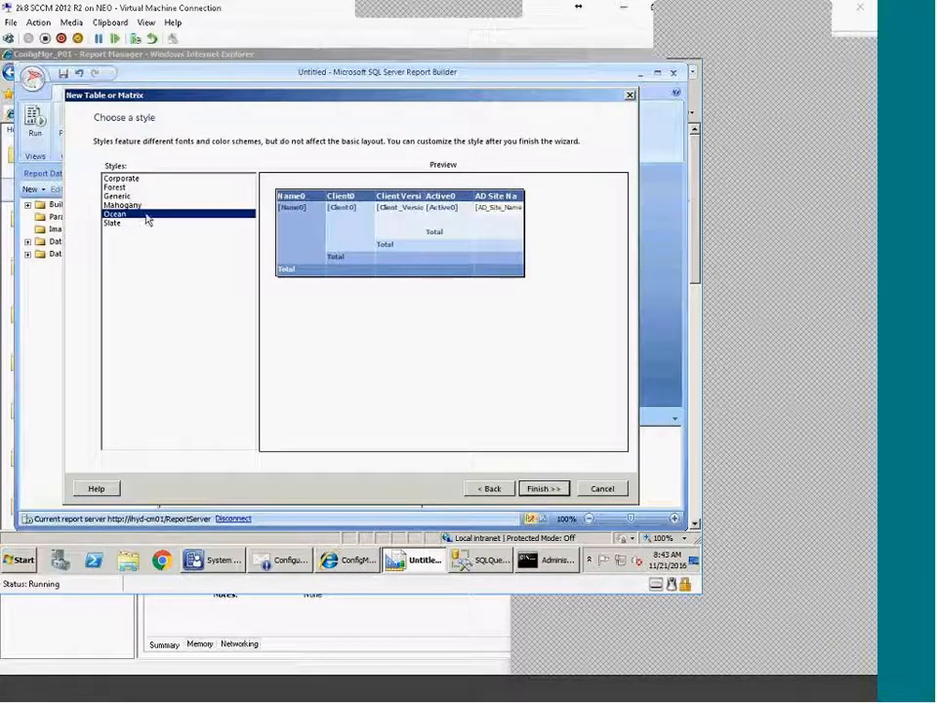
Compare the available table styles, choose Corporate, and finish the table wizard
left_click(117, 187)
left_click(119, 195)
left_click(123, 205)
left_click(117, 214)
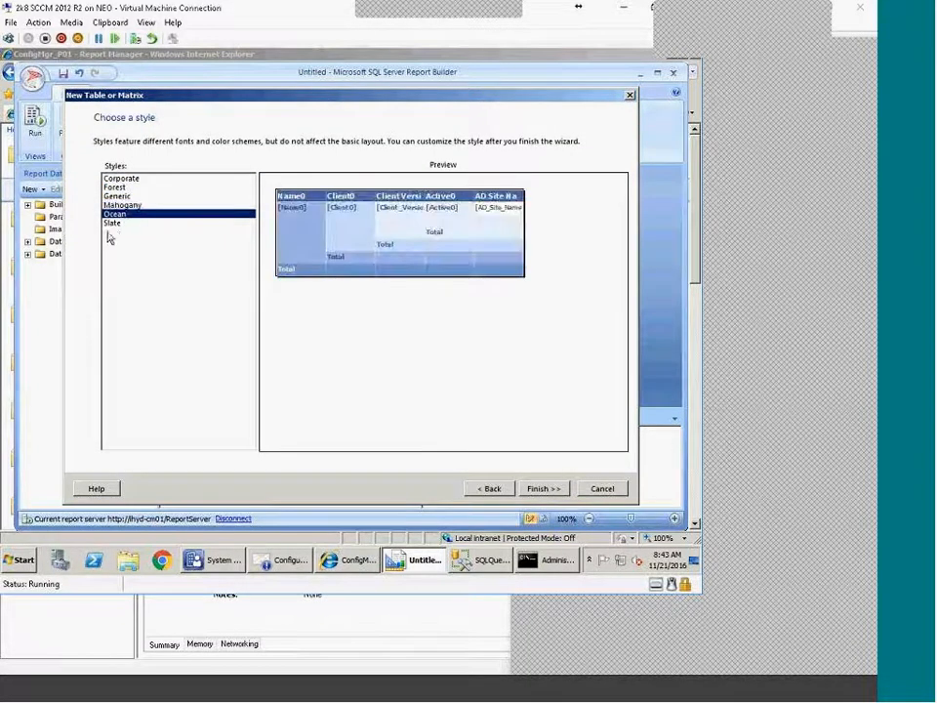
left_click(112, 224)
left_click(117, 186)
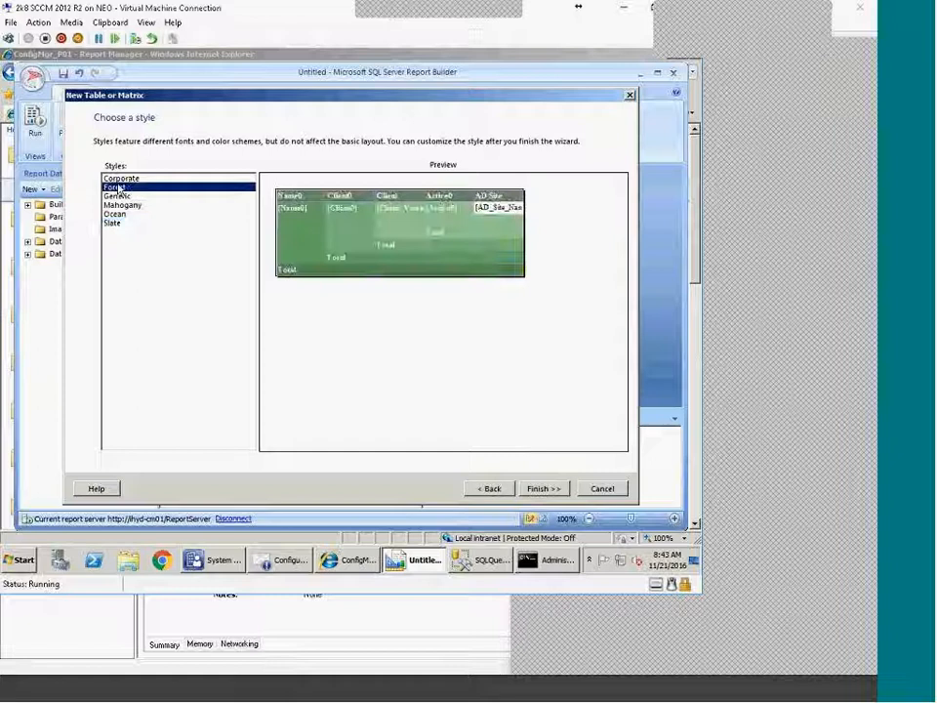
left_click(120, 178)
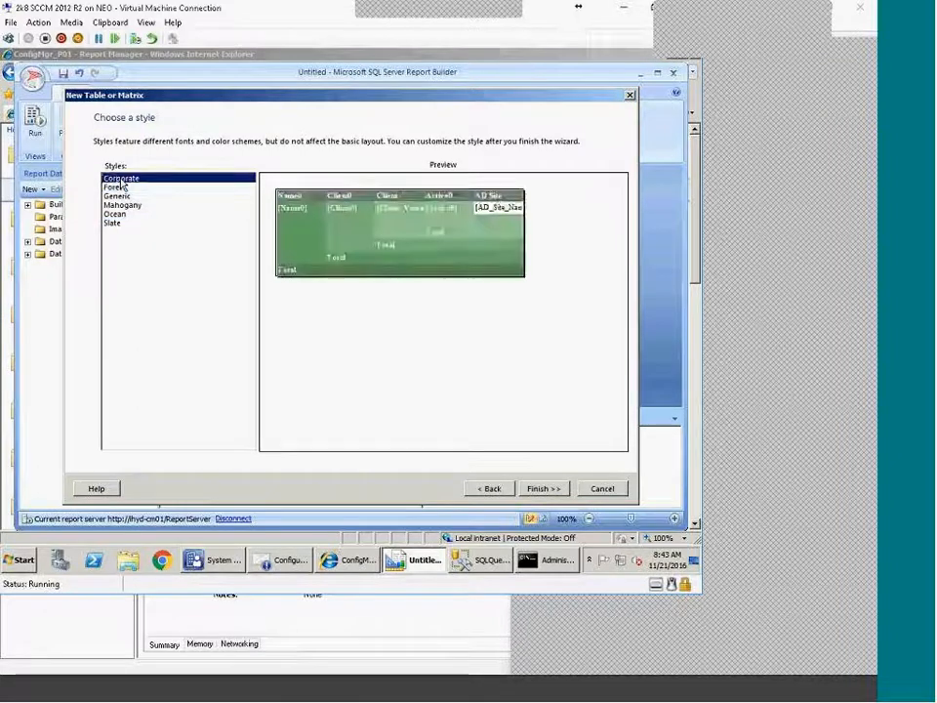
left_click(552, 495)
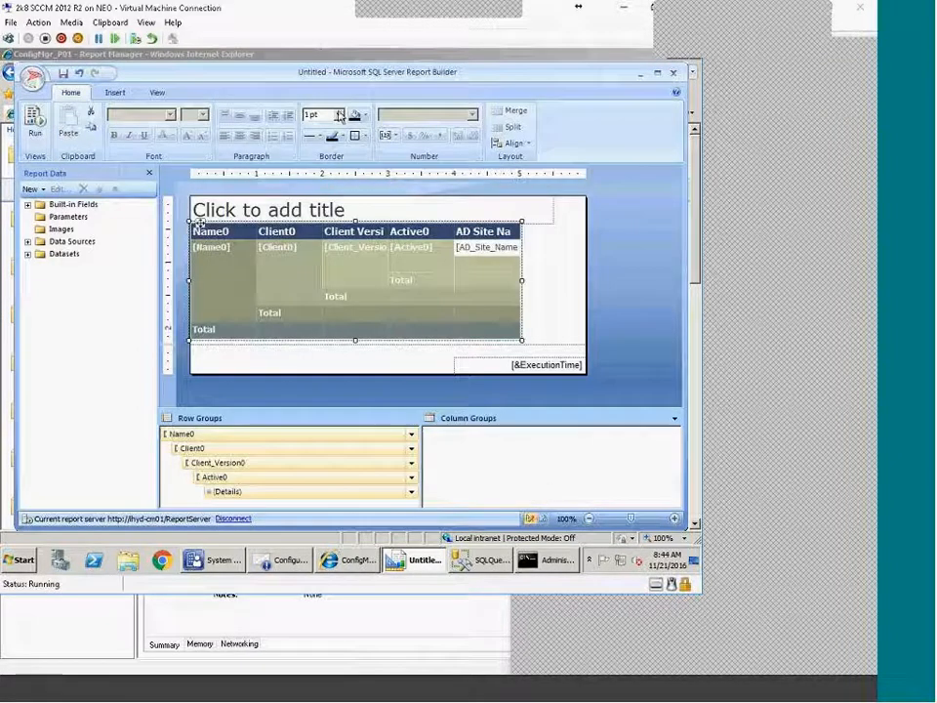
Maximize the report window, run the report, and expand the IHYD-CM01 row down to its AD site name
double_click(340, 77)
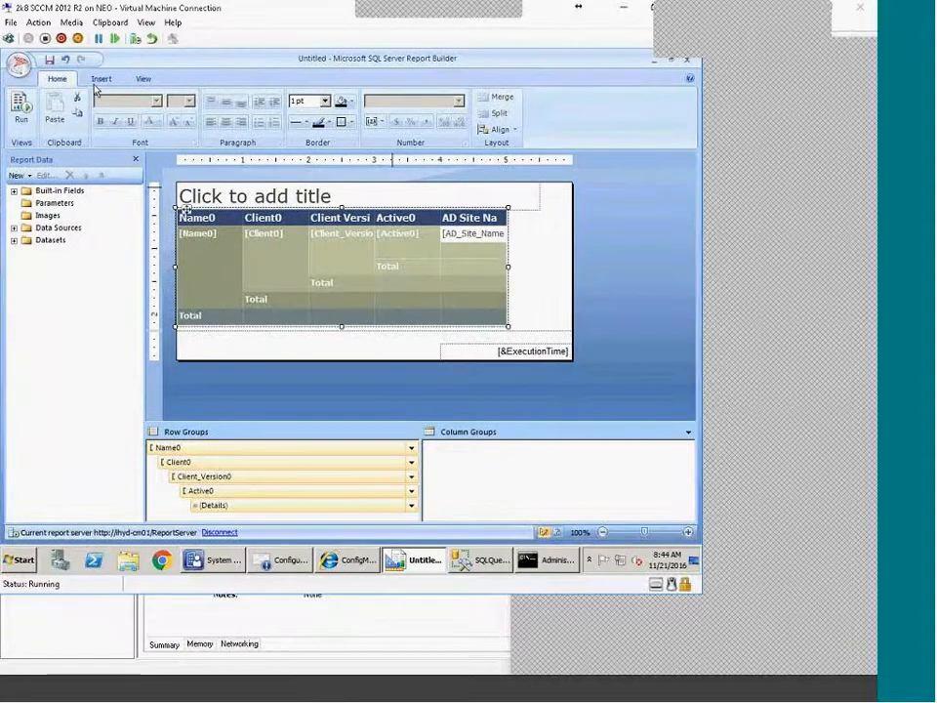
left_click(29, 111)
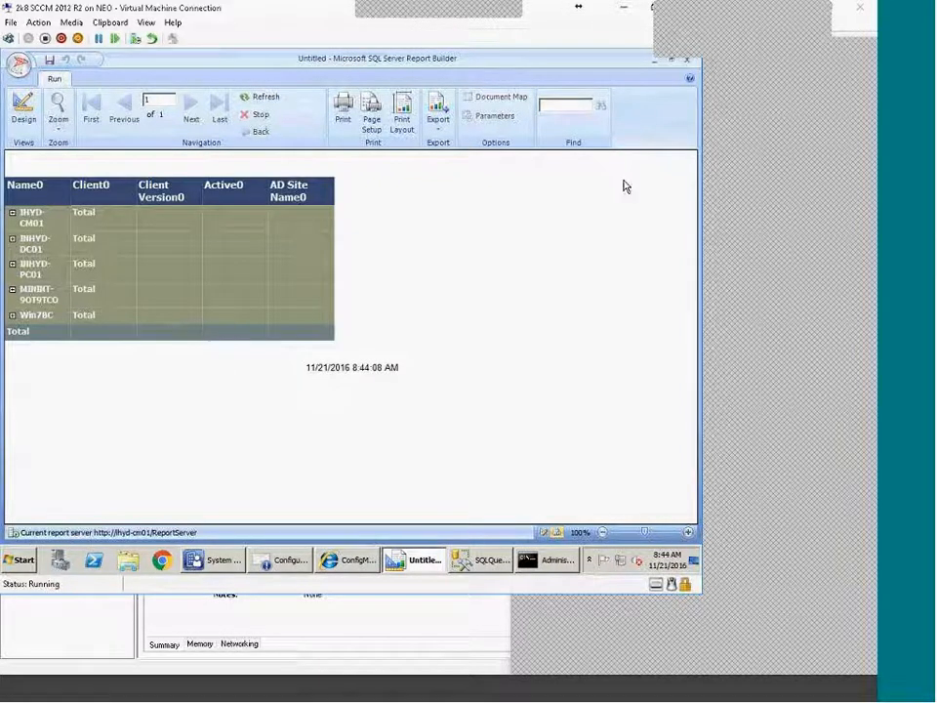
left_click(12, 212)
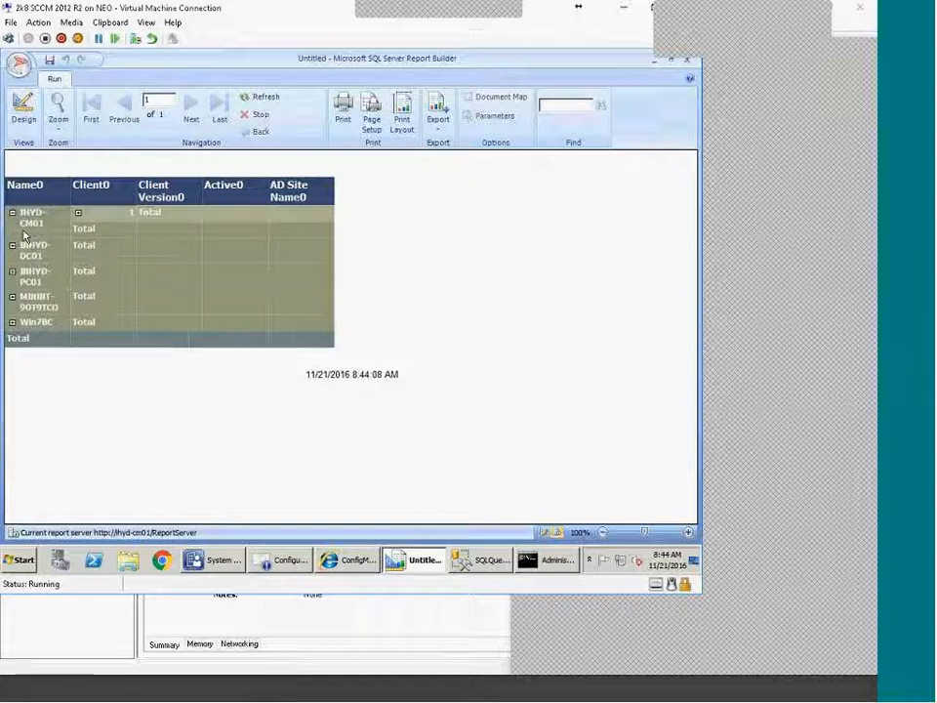
left_click(78, 214)
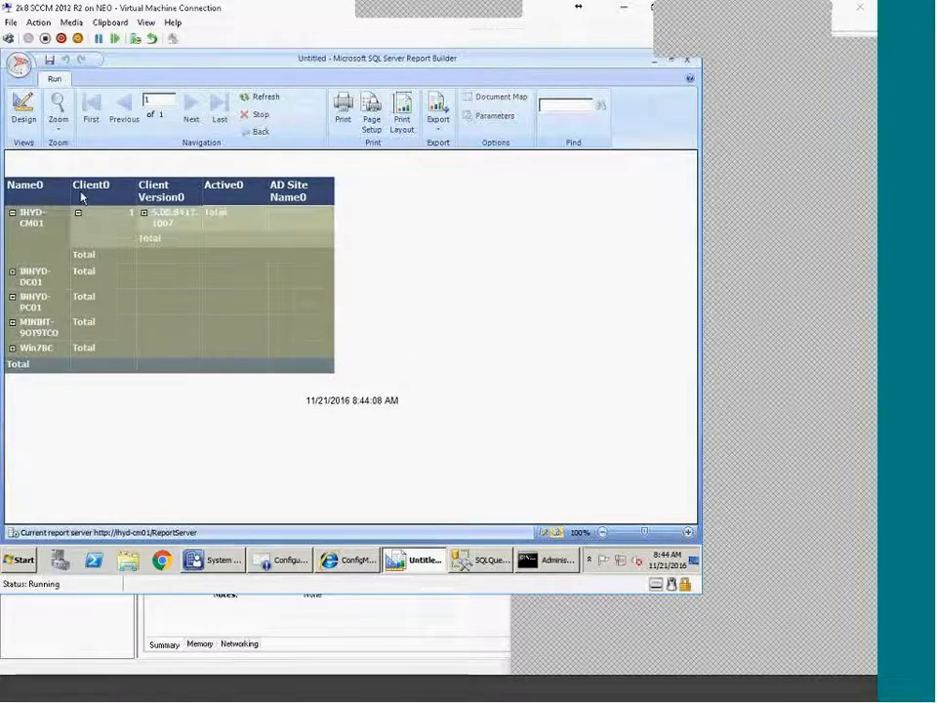
left_click(143, 214)
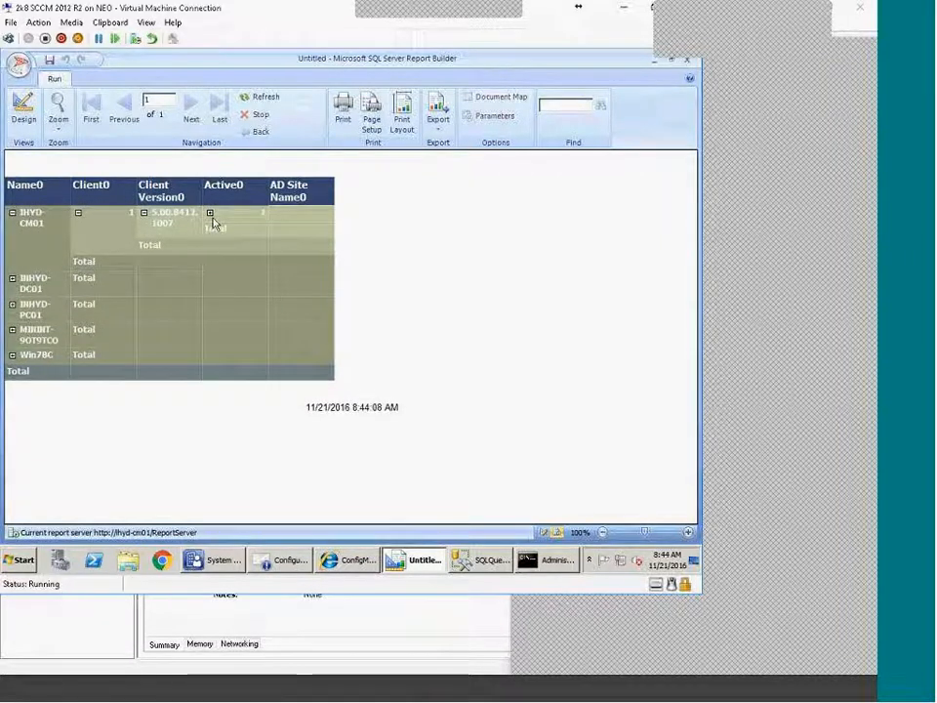
left_click(209, 214)
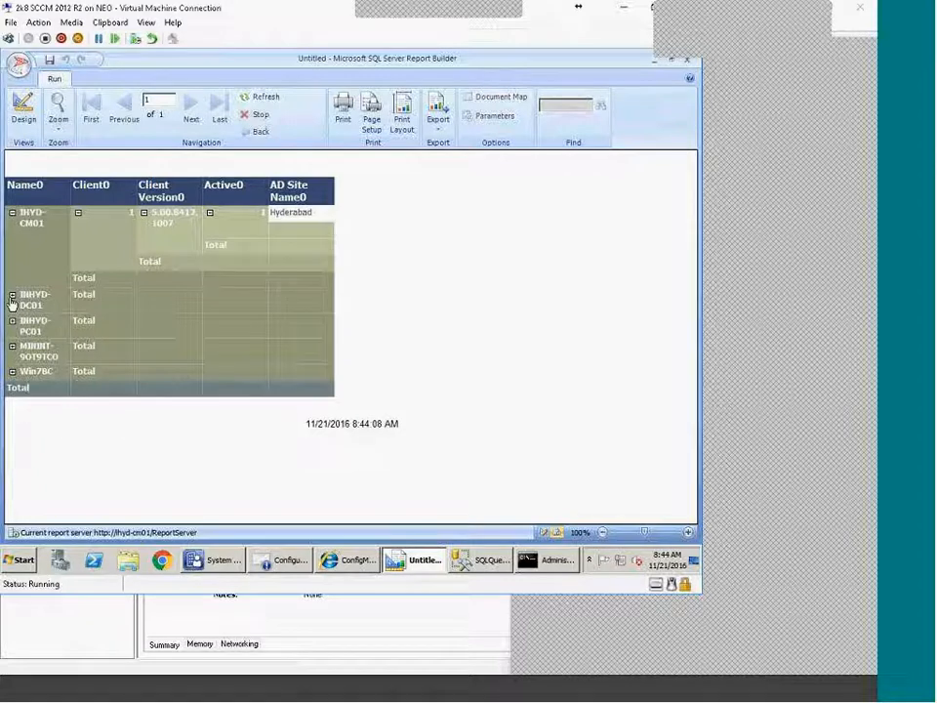
Expand the INHYD-DC01 row down to its AD site name, and collapse the IHYD-CM01 row
left_click(12, 295)
left_click(78, 296)
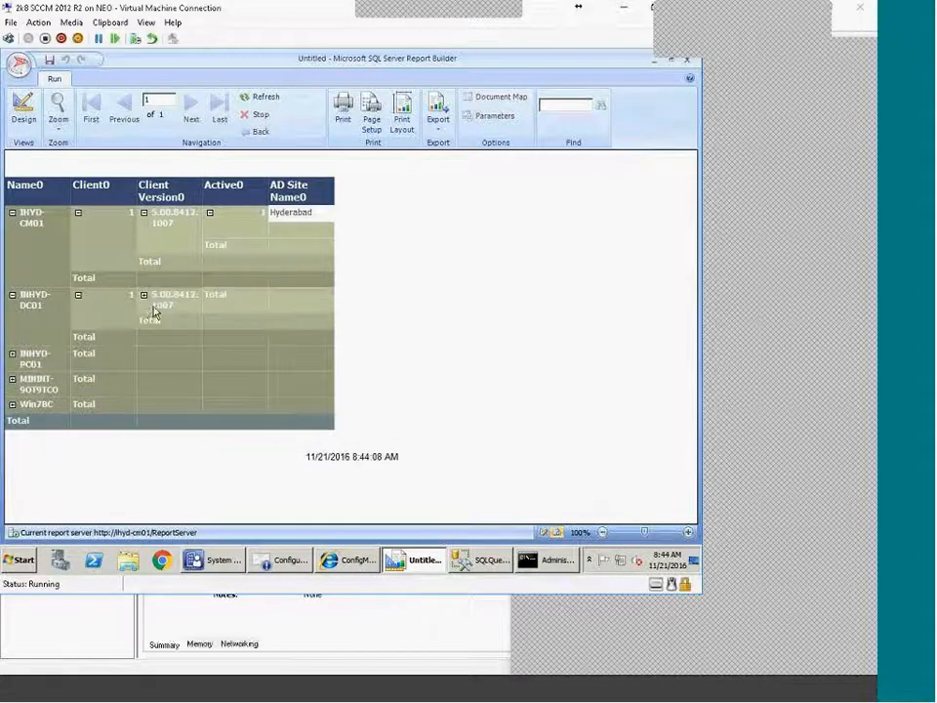
left_click(144, 297)
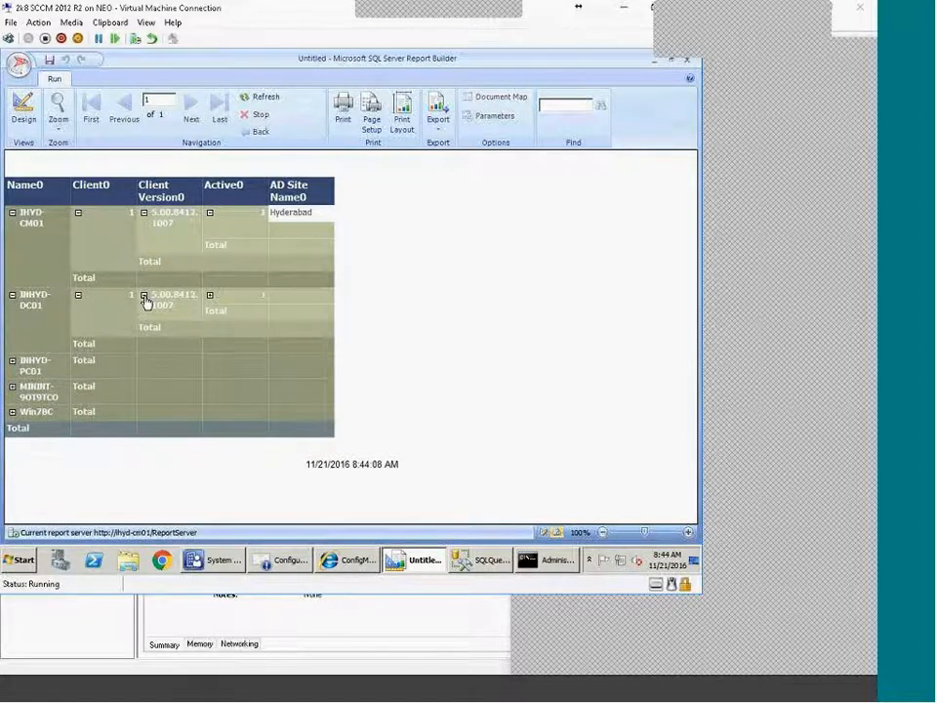
left_click(210, 296)
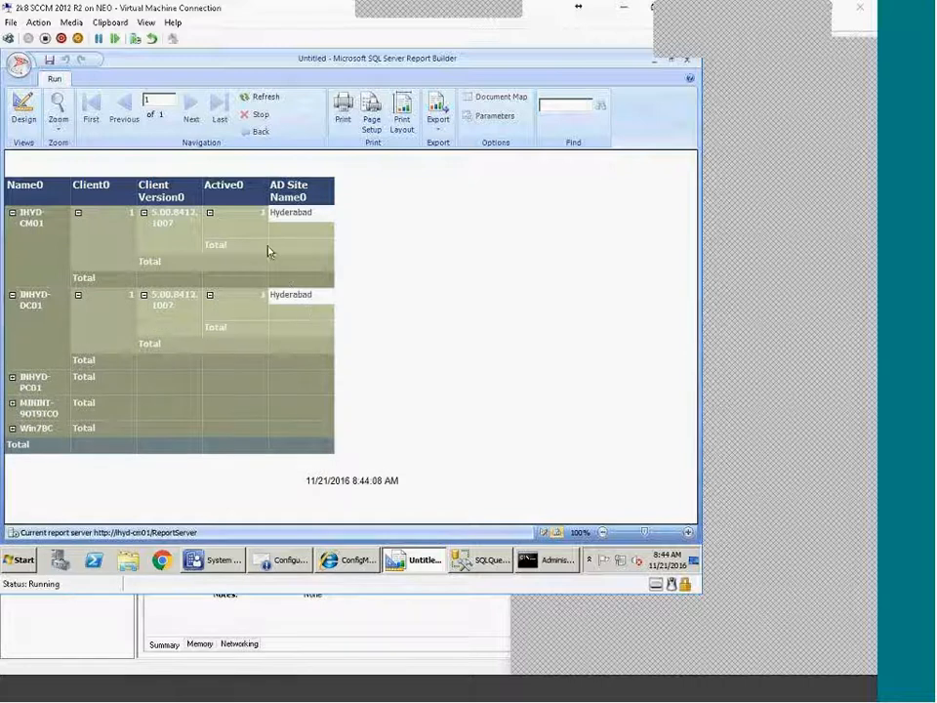
left_click(13, 213)
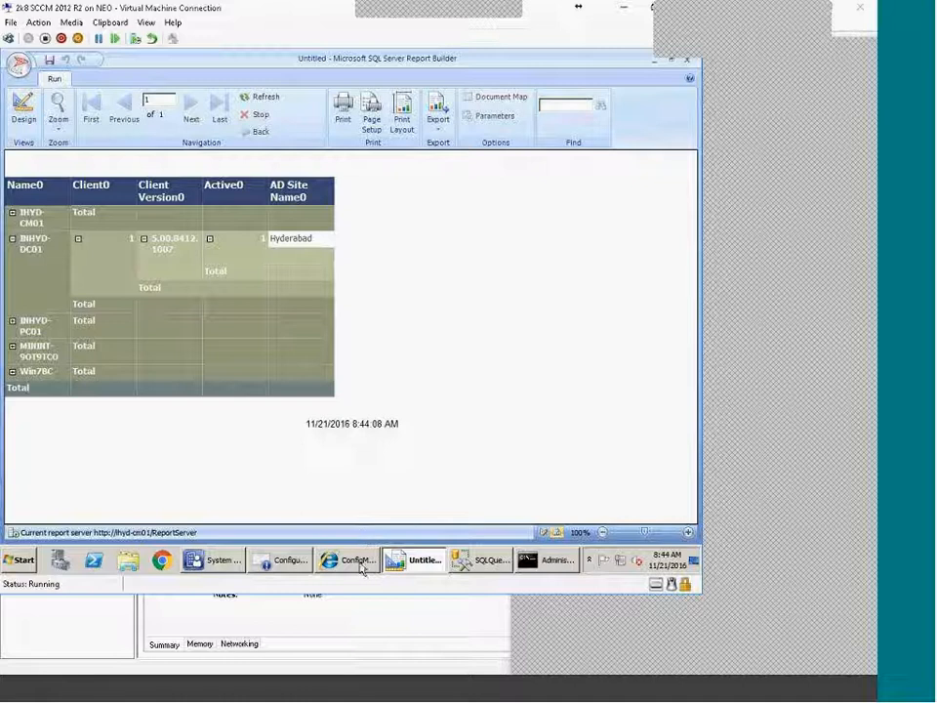
Return the report to design view and delete the Name0 row group with its related rows and columns
left_click(437, 563)
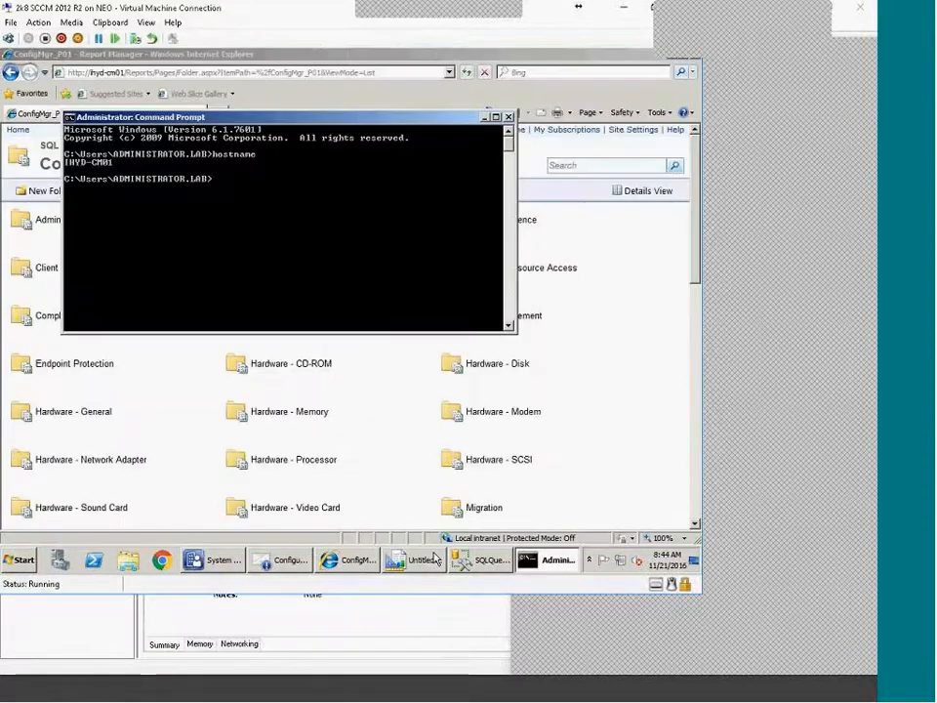
left_click(437, 562)
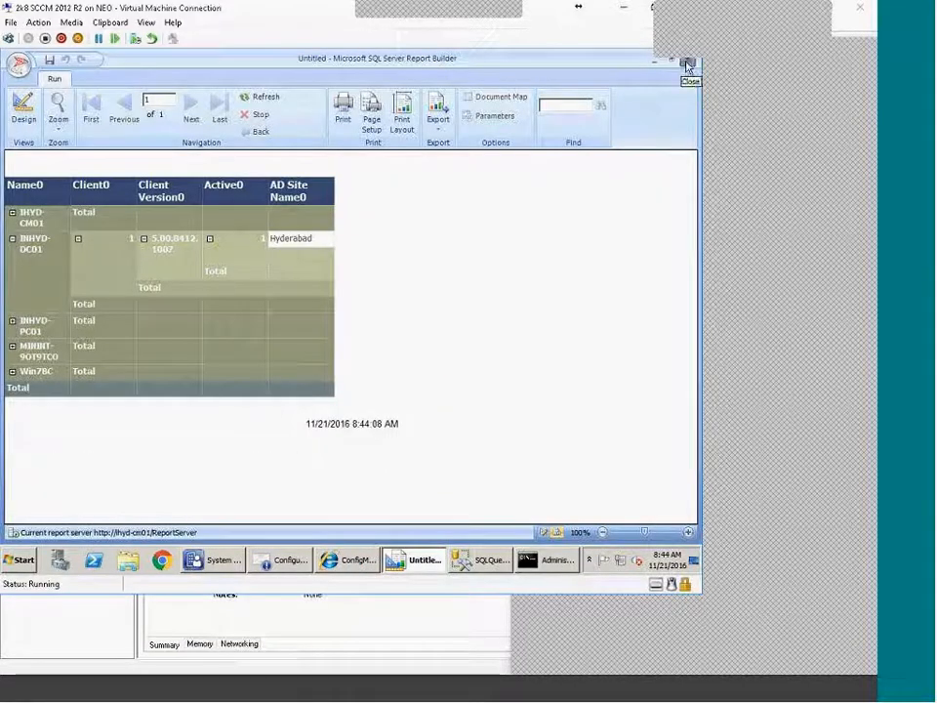
left_click(24, 110)
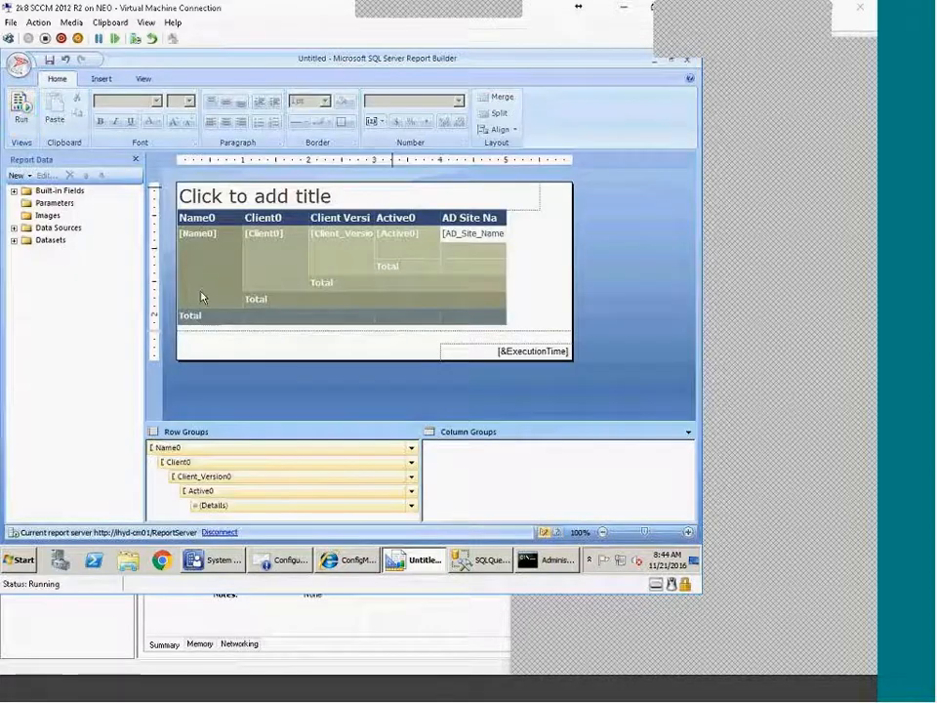
left_click(244, 301)
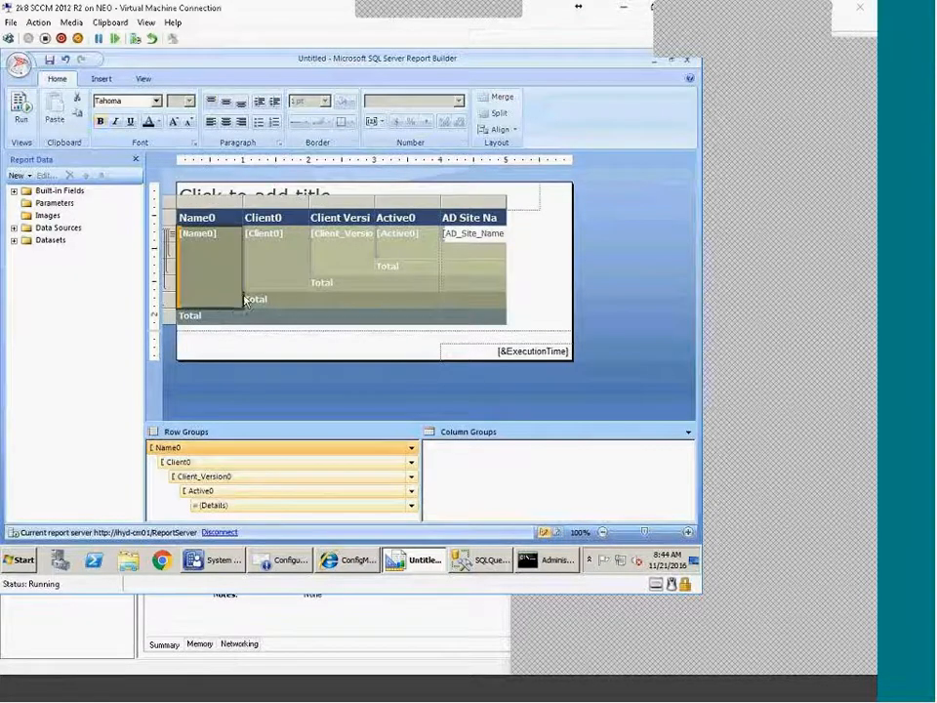
left_click(230, 314)
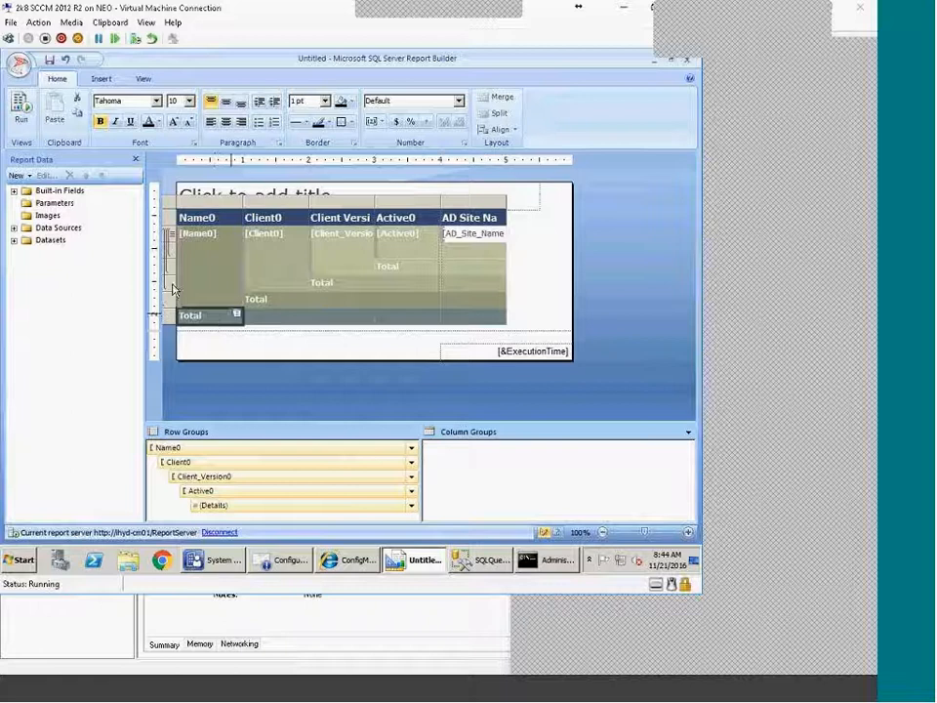
left_click(411, 447)
mouse_move(475, 469)
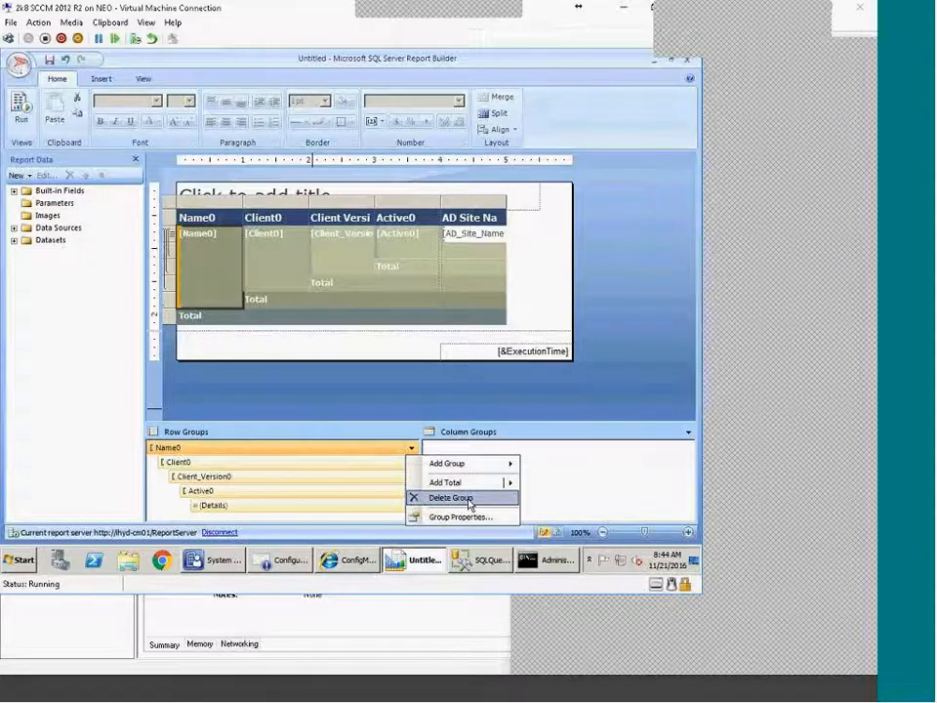
left_click(469, 503)
left_click(406, 327)
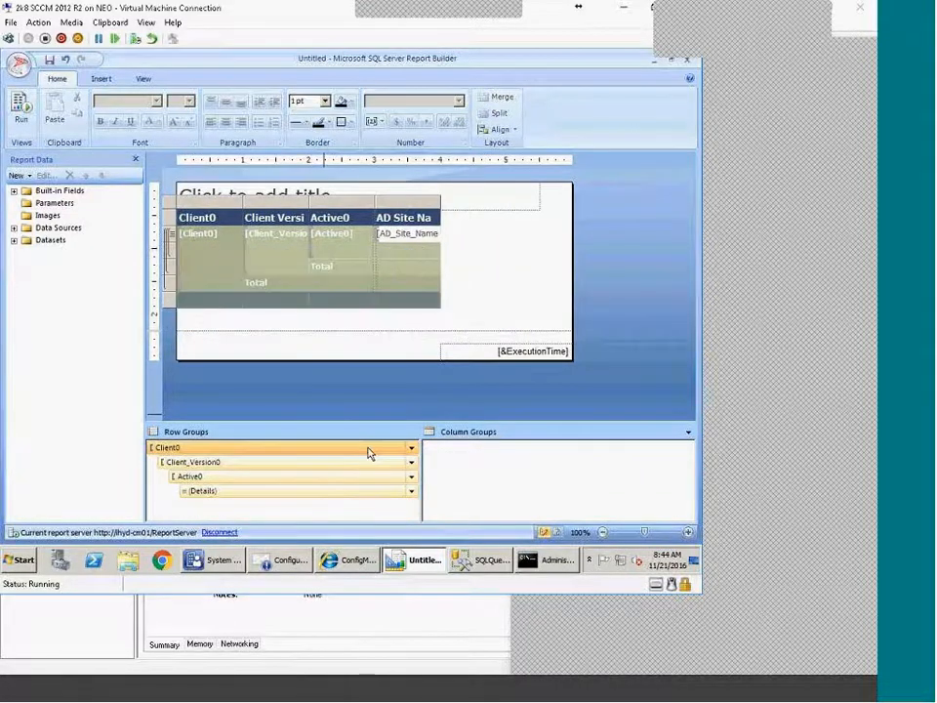
Delete the Client0, Active0 and Client_Version0 row groups together with their related rows and columns
right_click(379, 463)
left_click(417, 495)
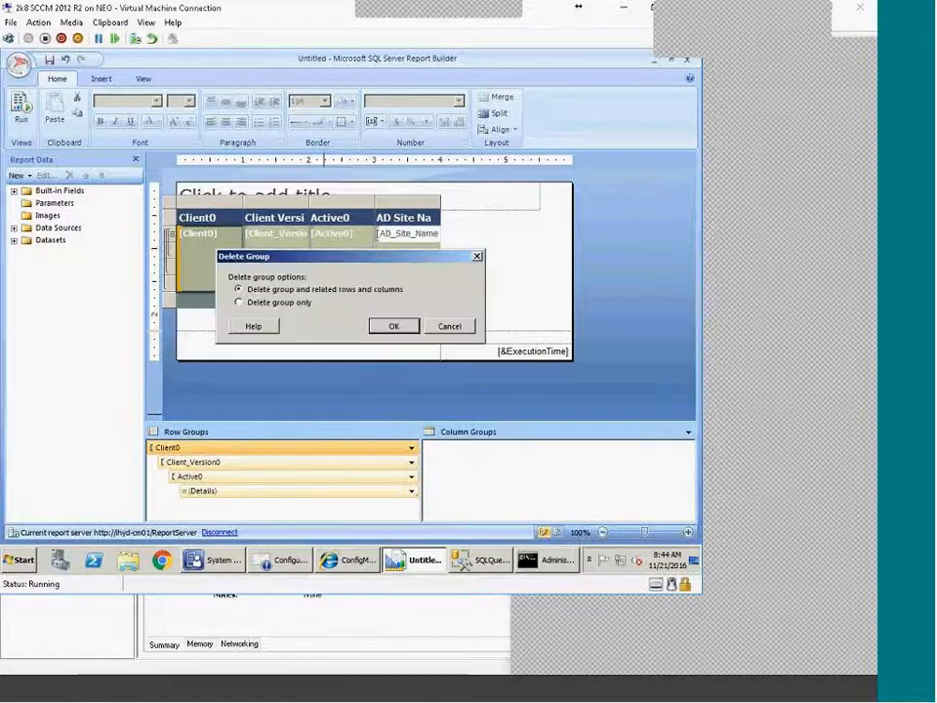
left_click(393, 326)
right_click(355, 463)
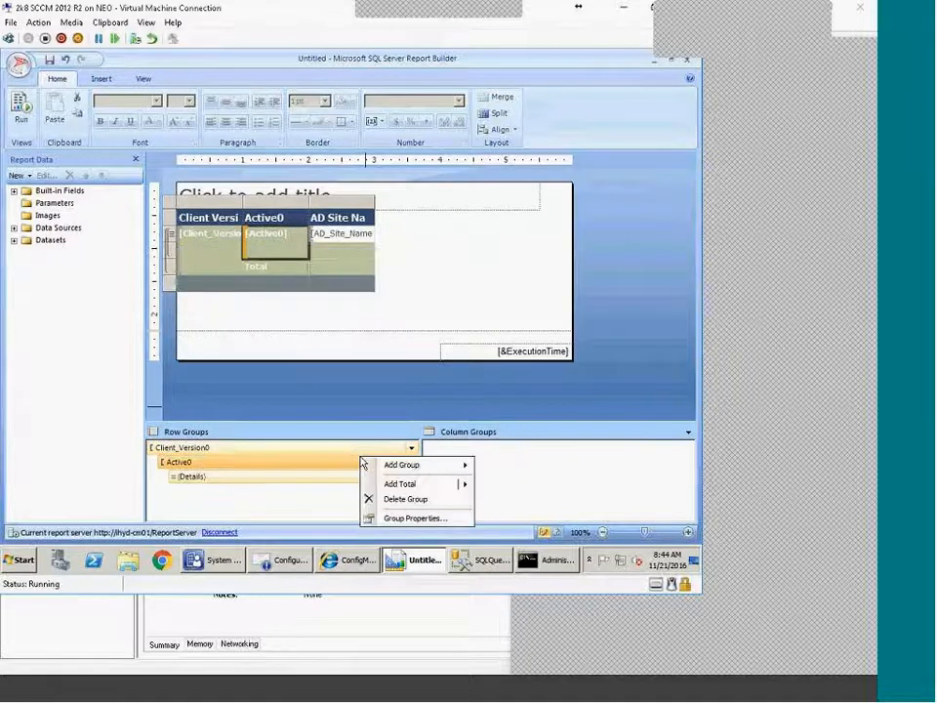
left_click(395, 499)
left_click(393, 325)
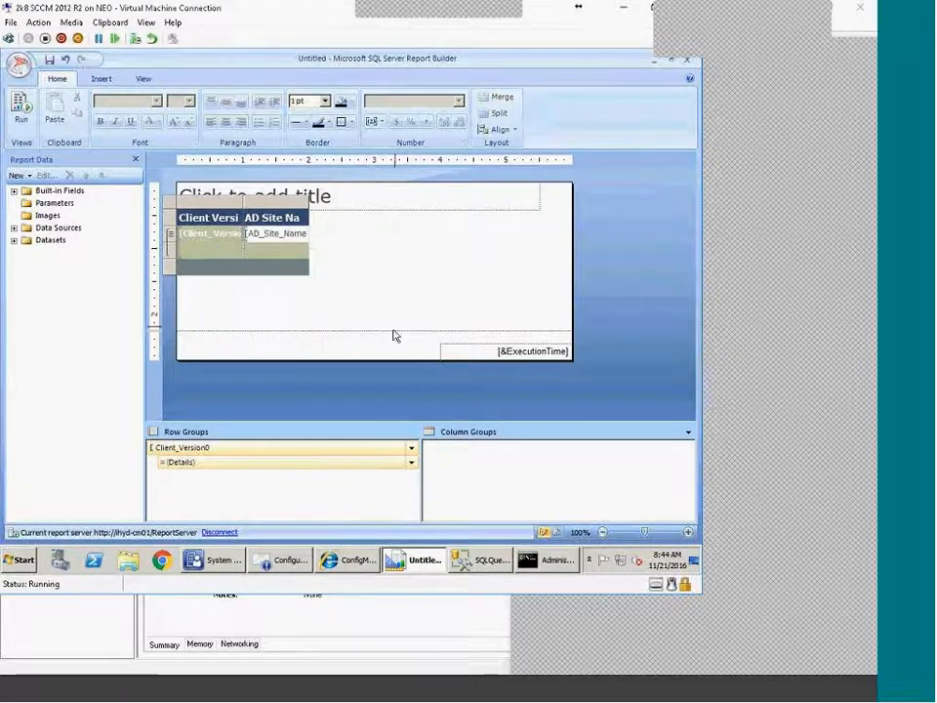
right_click(359, 449)
left_click(408, 485)
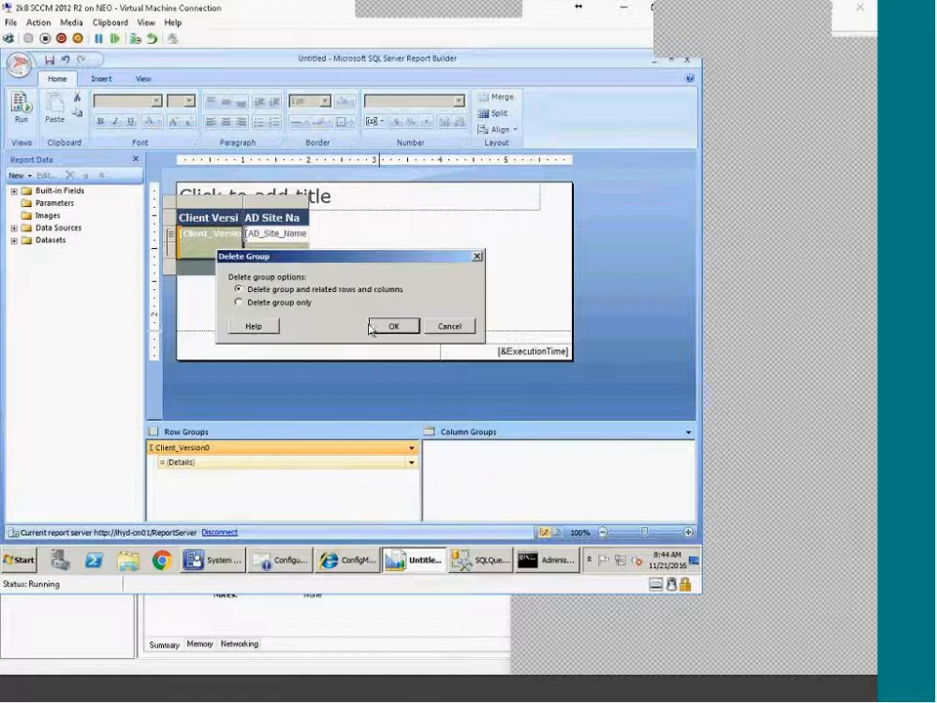
left_click(374, 328)
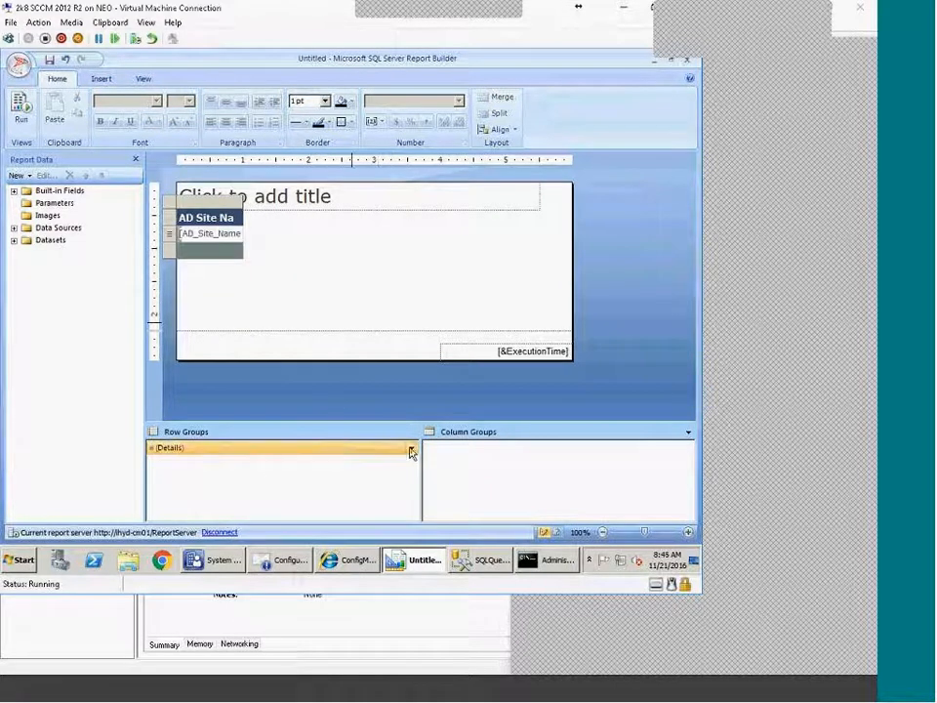
Try to run the report with only the AD site name column in the table
left_click(411, 453)
left_click(232, 475)
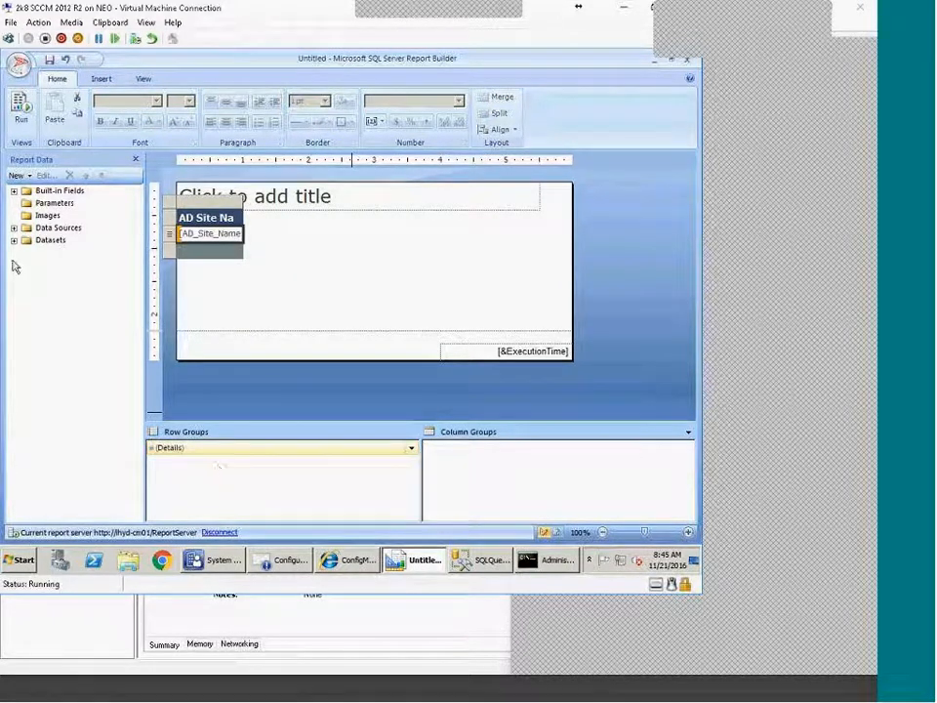
left_click(58, 191)
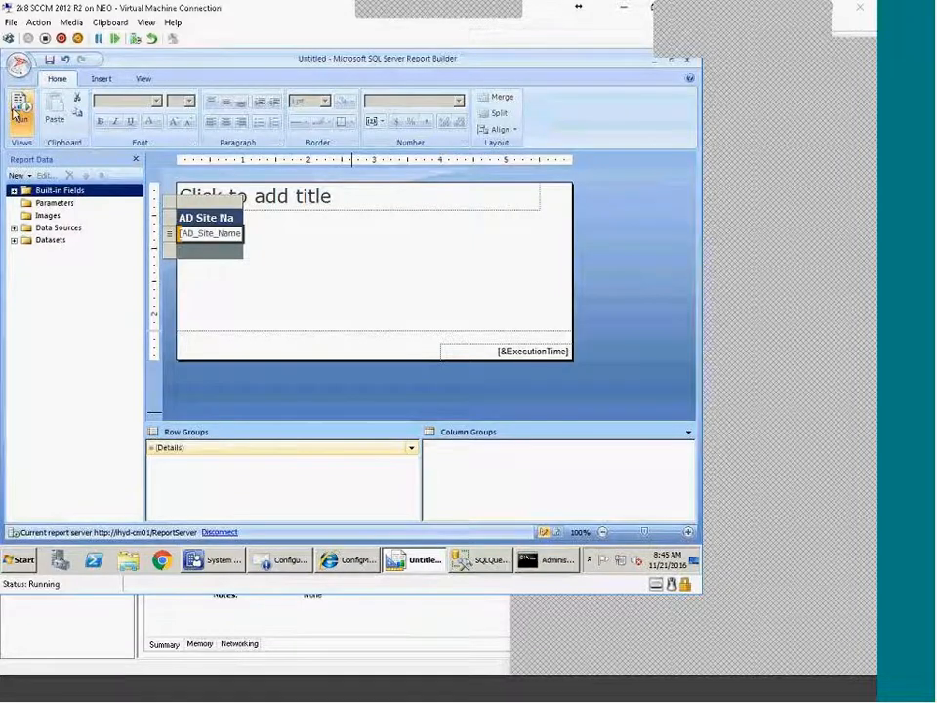
left_click(20, 109)
left_click(463, 284)
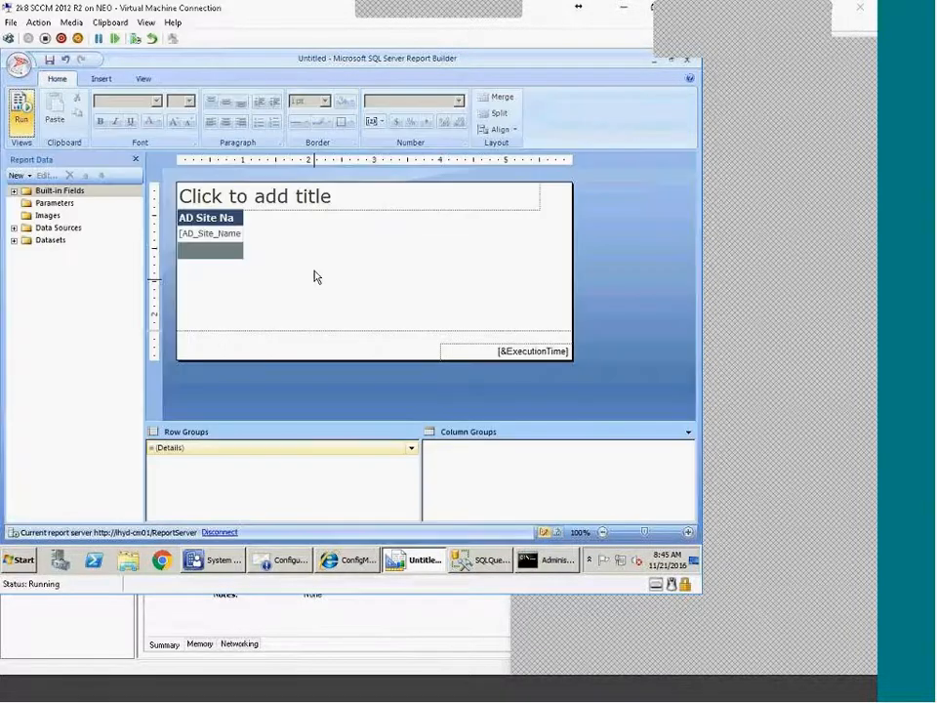
Expand the datasets to list the DataSet1 fields and try to add a field to the column groups
left_click(231, 238)
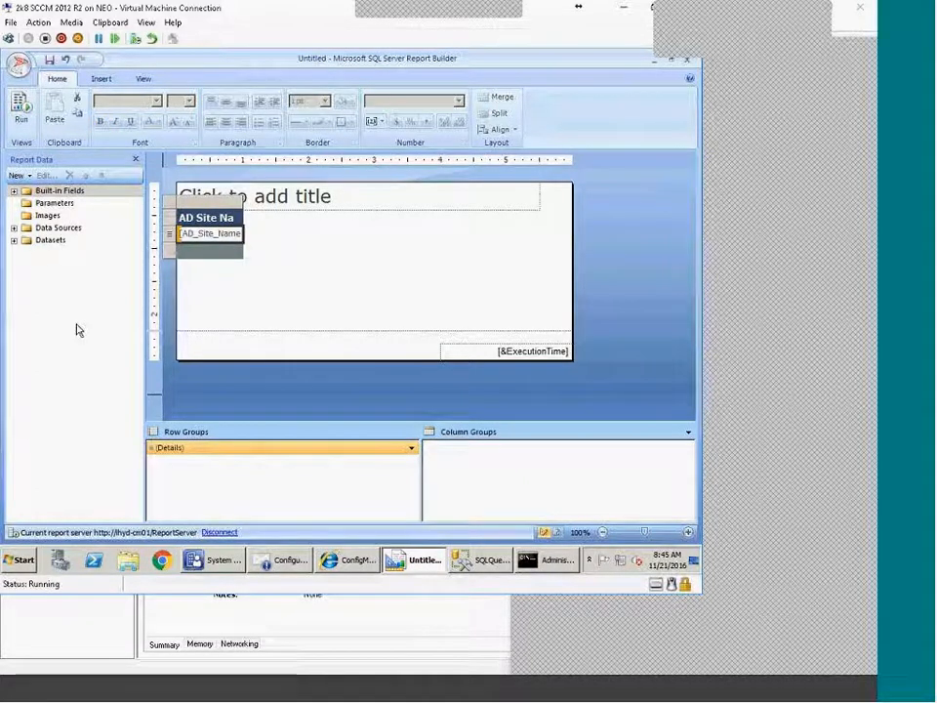
left_click(15, 228)
left_click(13, 253)
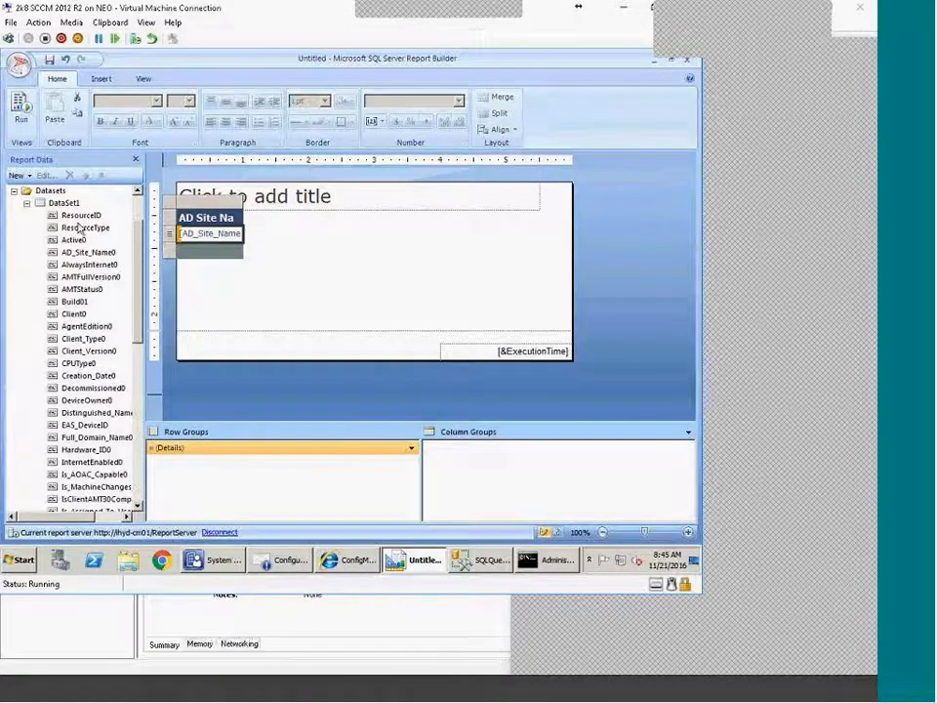
left_click_drag(277, 472, 279, 472)
left_click(482, 281)
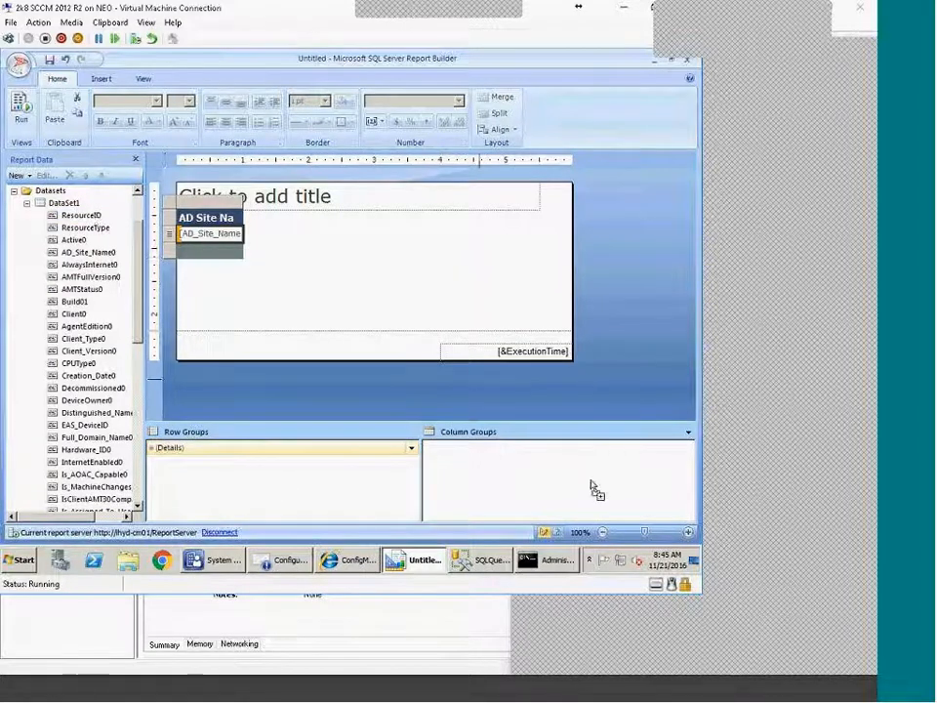
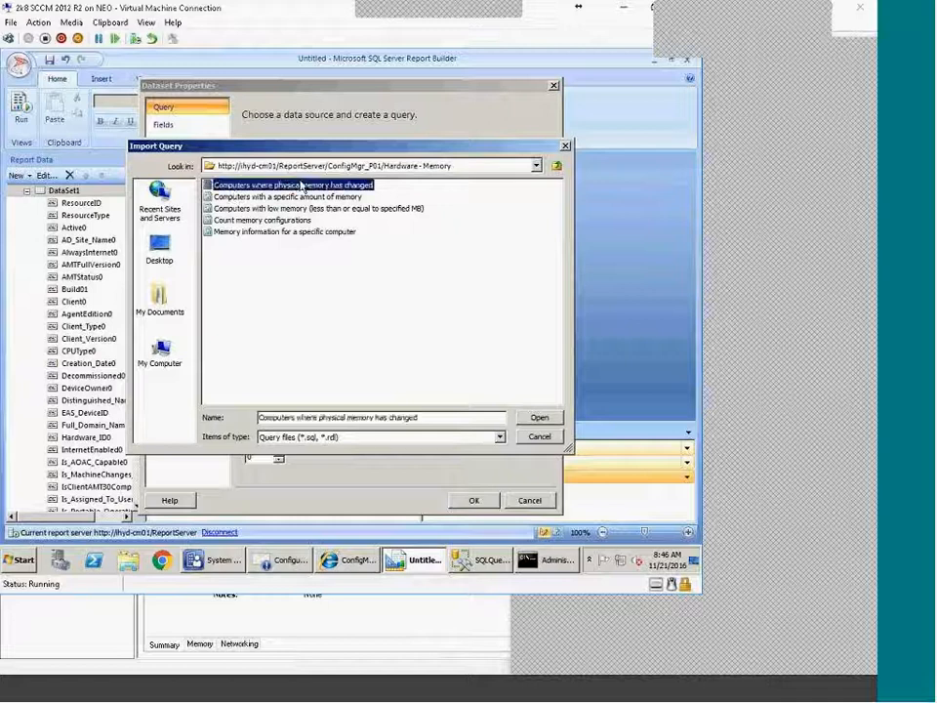
Import the query from "Computers where physical memory has changed" into DataSet1, and try to run the report
left_click(487, 446)
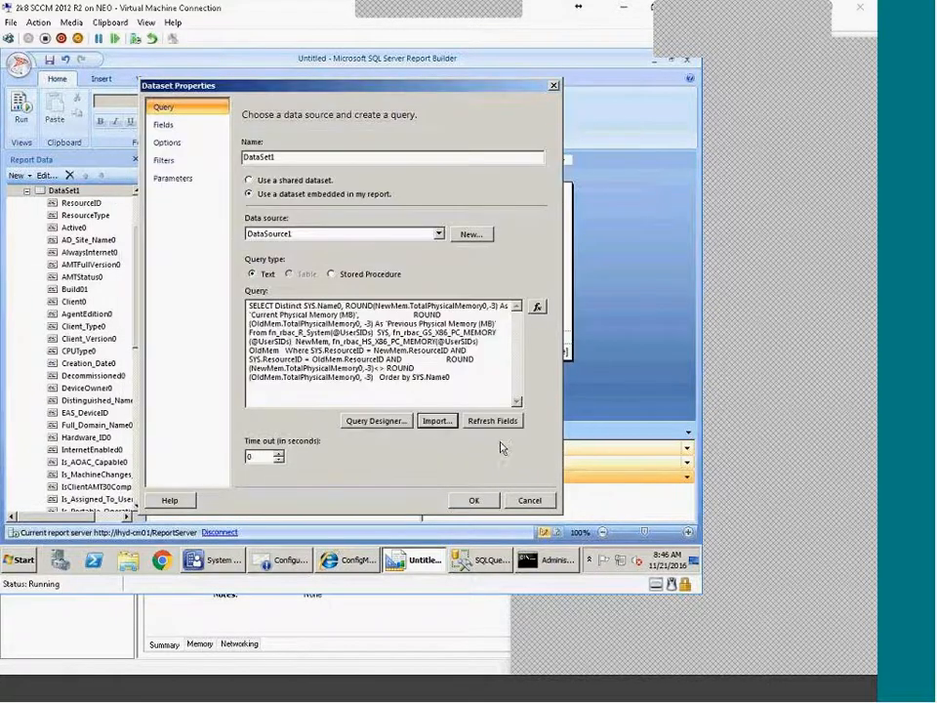
left_click(476, 500)
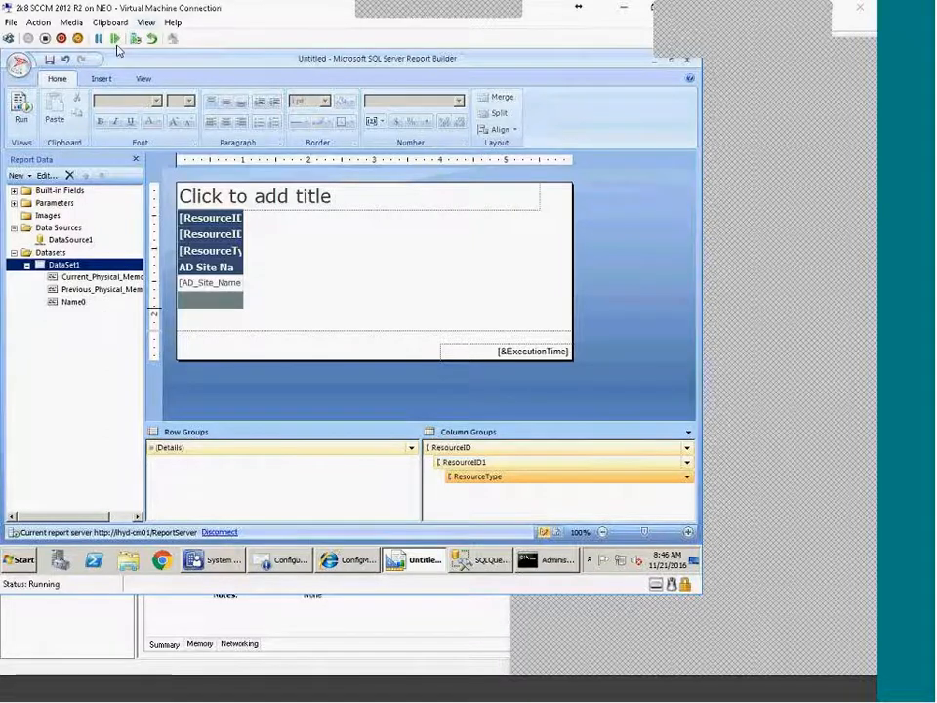
left_click(26, 108)
left_click(480, 304)
left_click(469, 282)
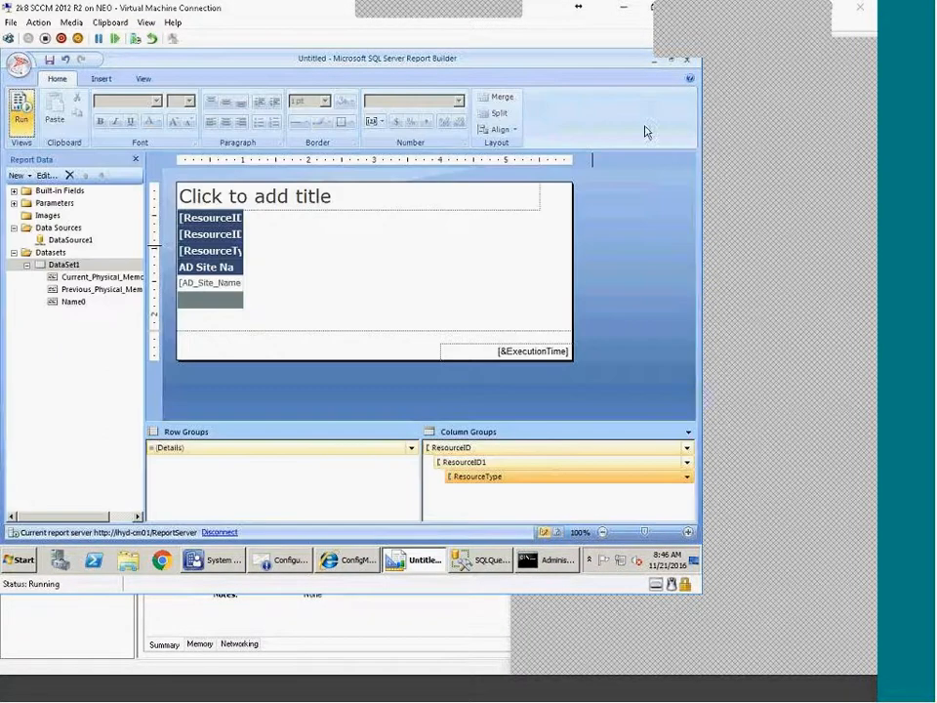
Close the untitled report without saving, and launch Report Builder again from the ConfigMgr_P01 page in Report Manager
left_click(687, 59)
left_click(370, 343)
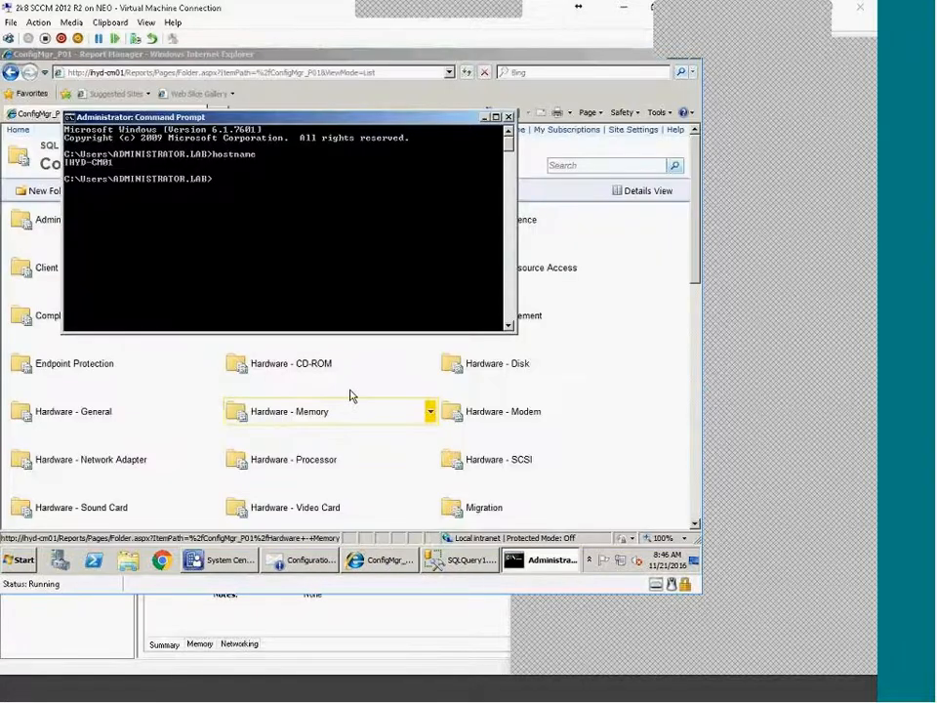
left_click(563, 564)
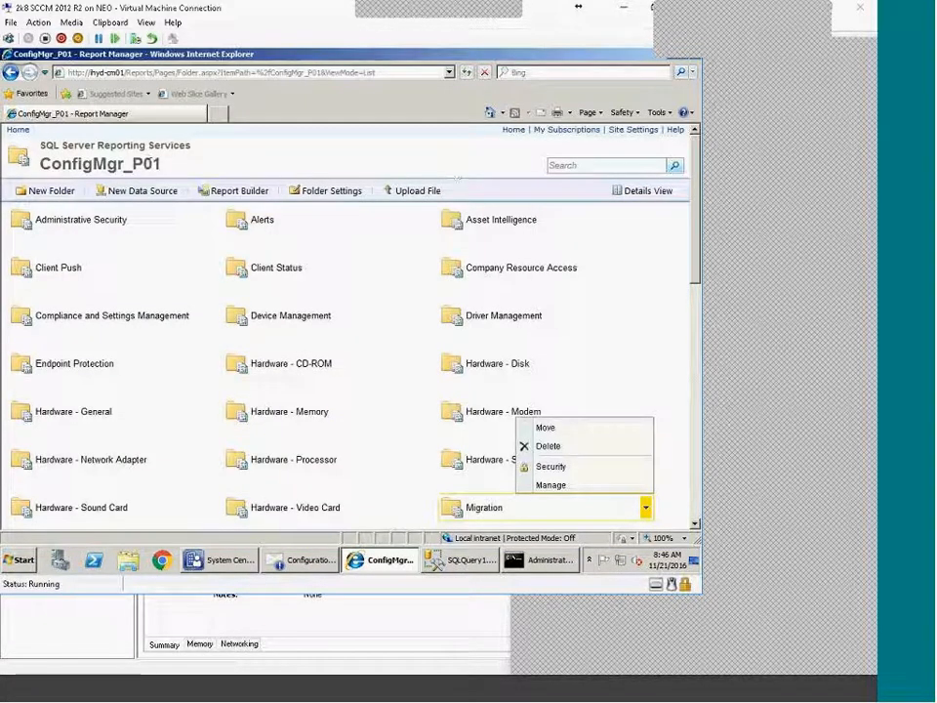
left_click(233, 190)
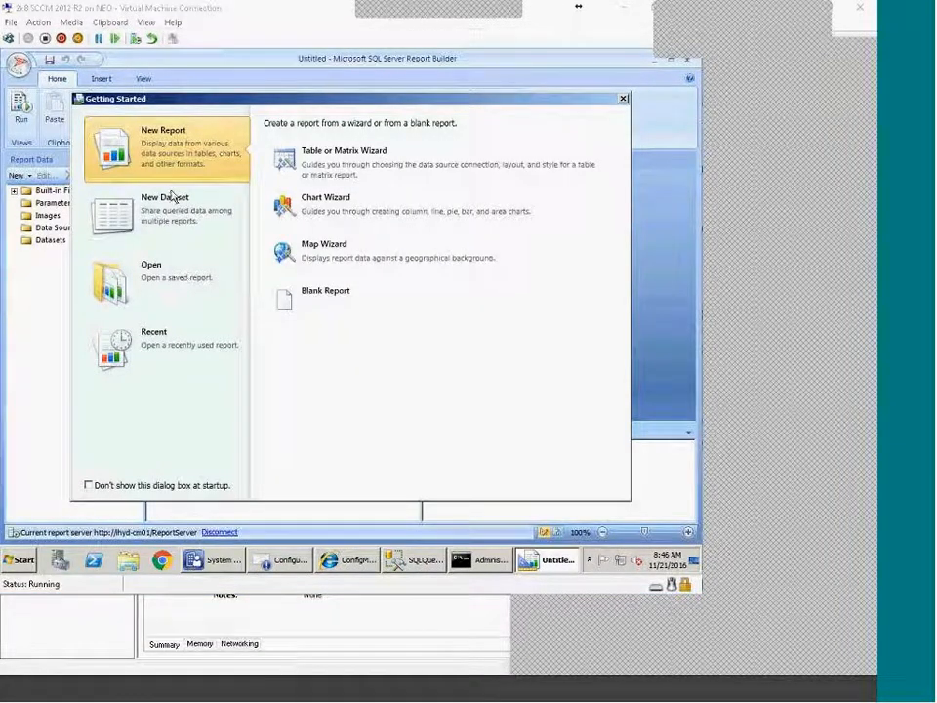
Start the Table or Matrix Wizard and begin a new data source with the Microsoft SQL Server connection type
left_click(368, 167)
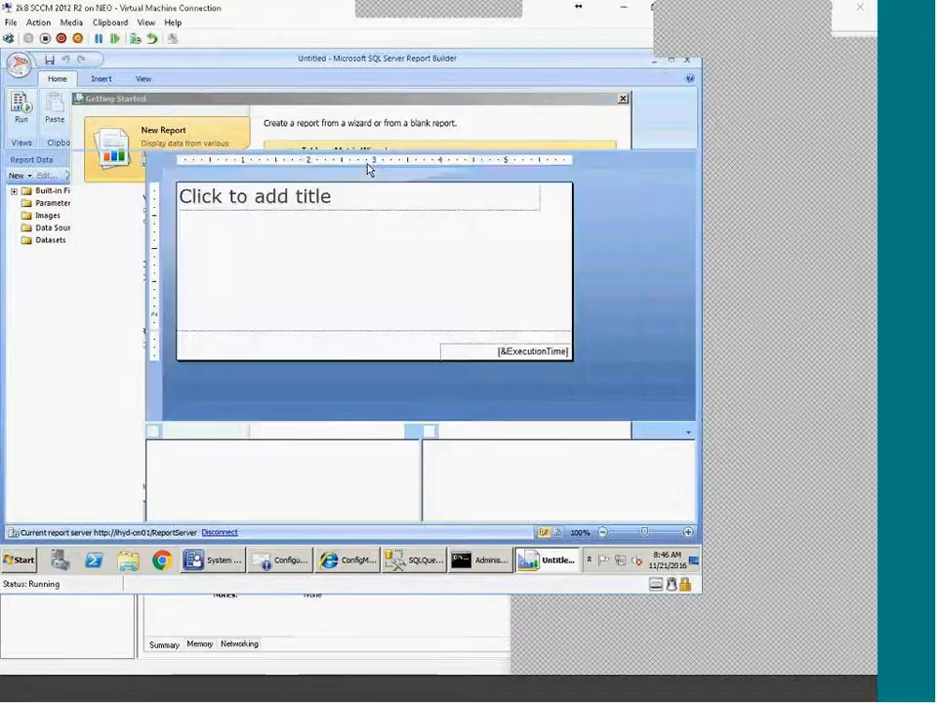
left_click(545, 490)
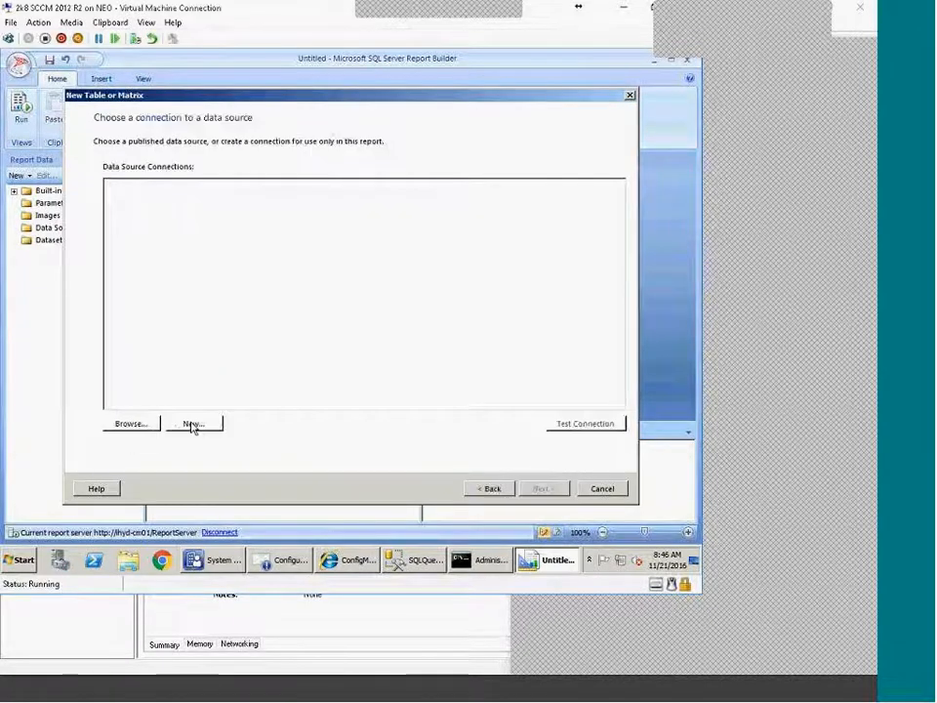
left_click(193, 424)
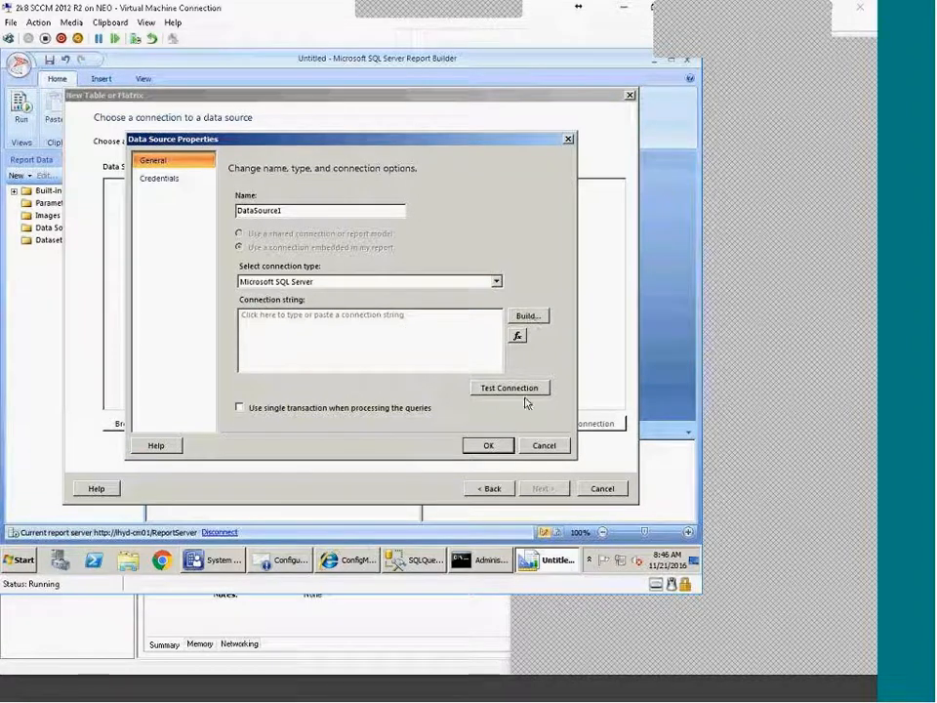
left_click(496, 284)
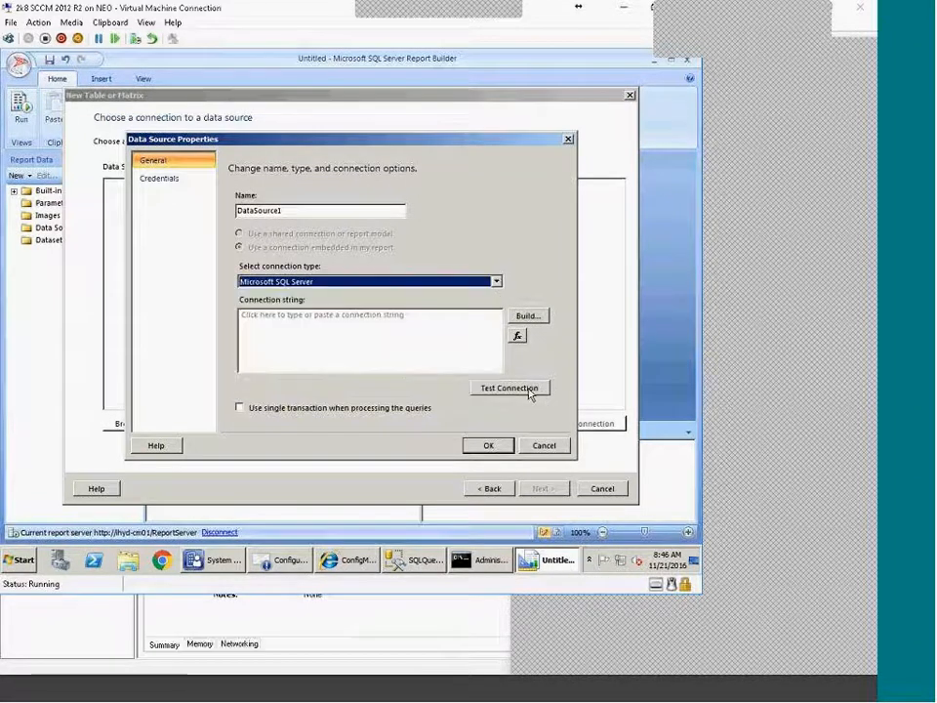
Build the data source connection to the CM_P01 database on server IHYD-CM01 and save DataSource1
left_click(525, 318)
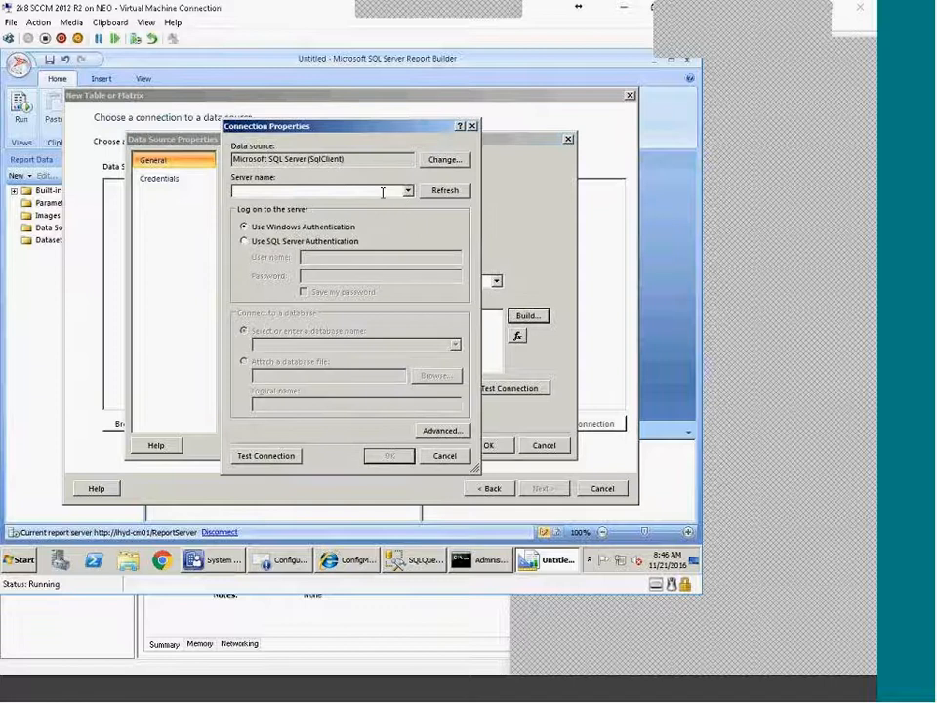
type("LHYD-CM01")
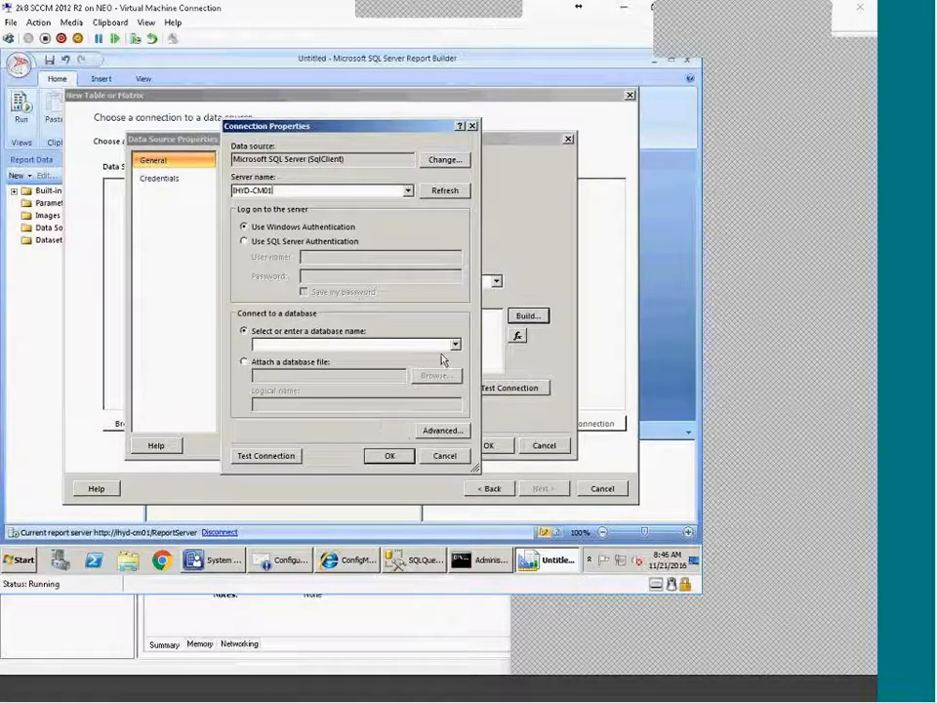
left_click(455, 344)
left_click(332, 390)
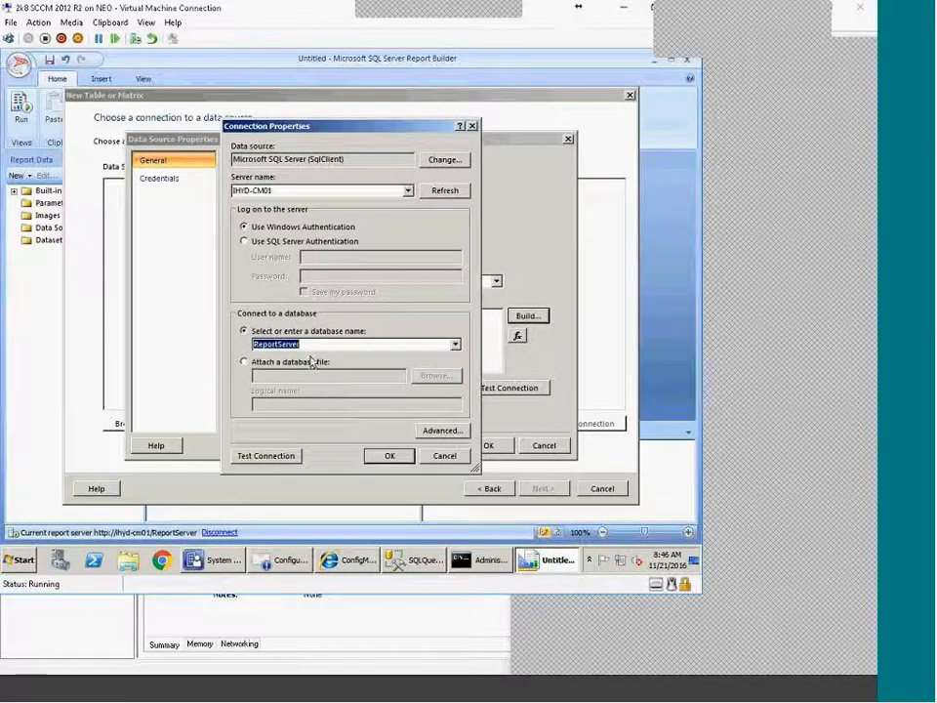
left_click(454, 345)
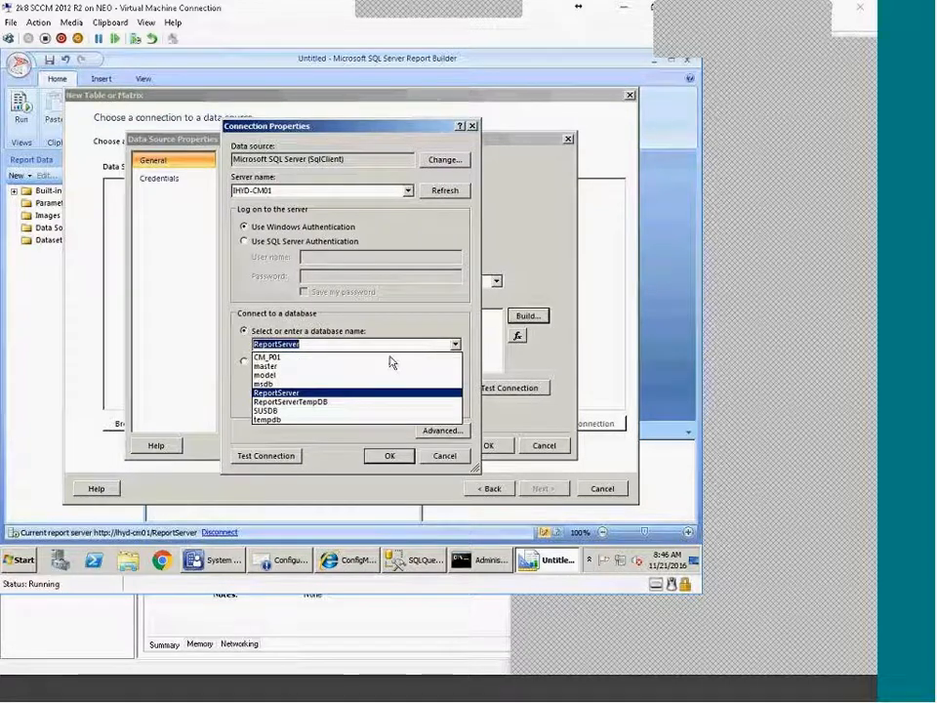
left_click(283, 357)
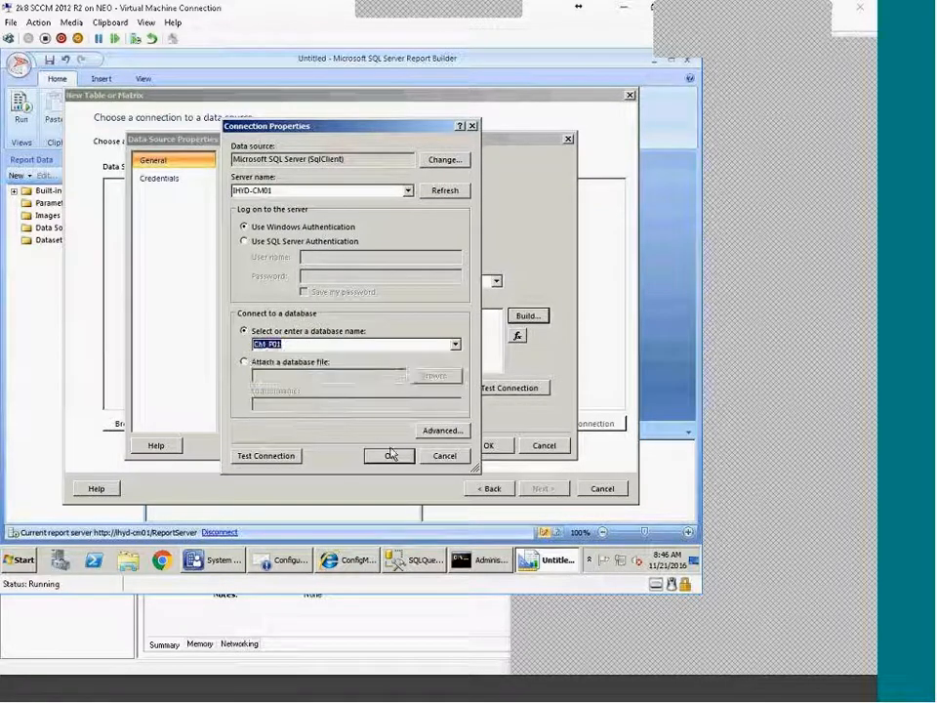
left_click(389, 455)
left_click(489, 446)
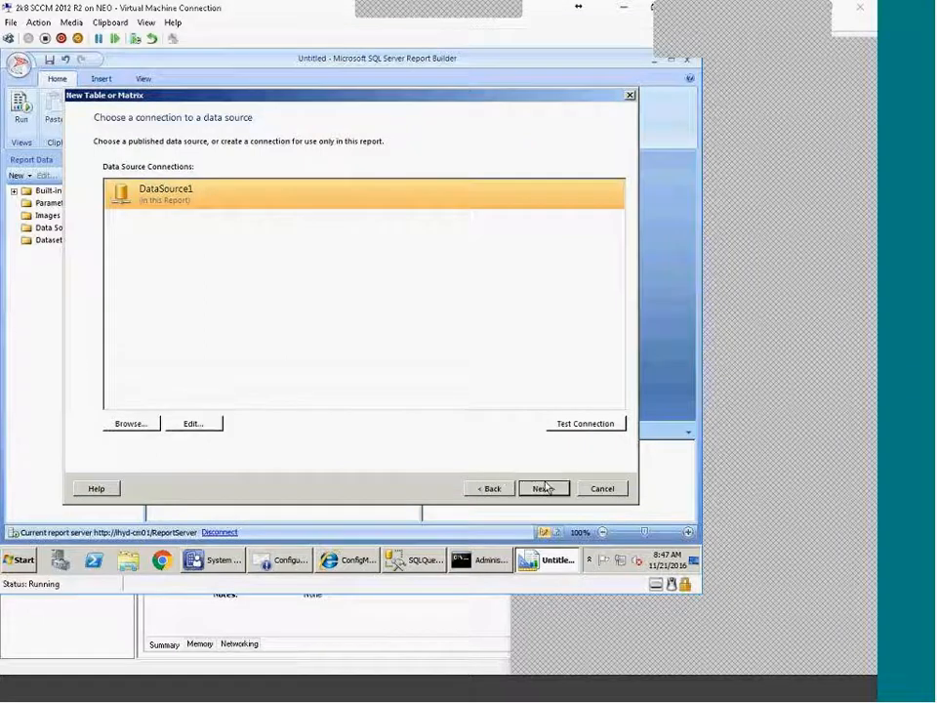
Continue with DataSource1 to the query design and expand the Views of the dbo schema
left_click(545, 484)
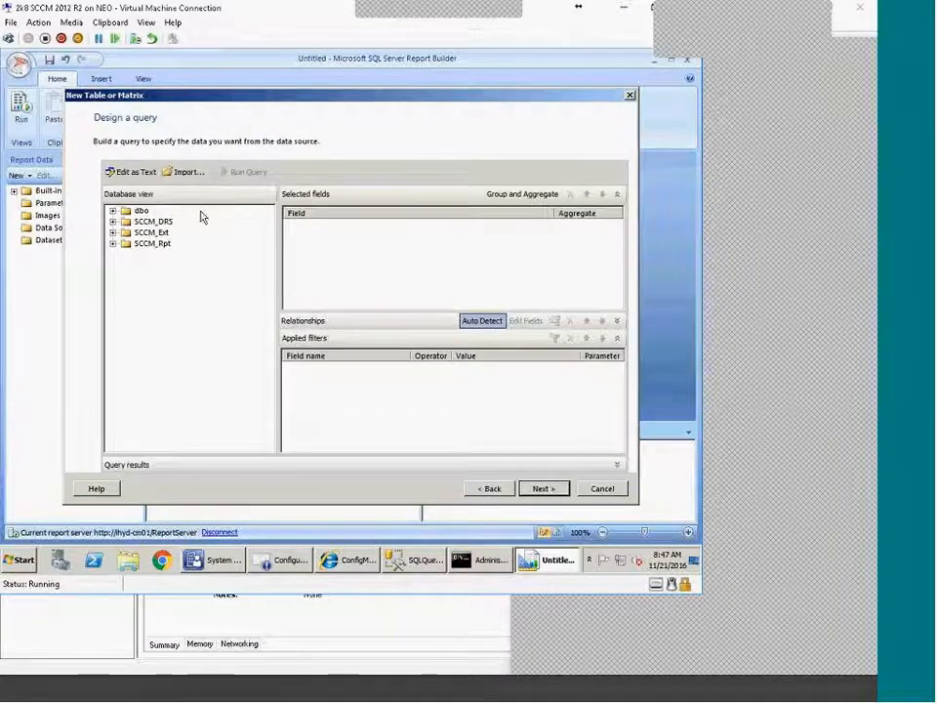
left_click(142, 173)
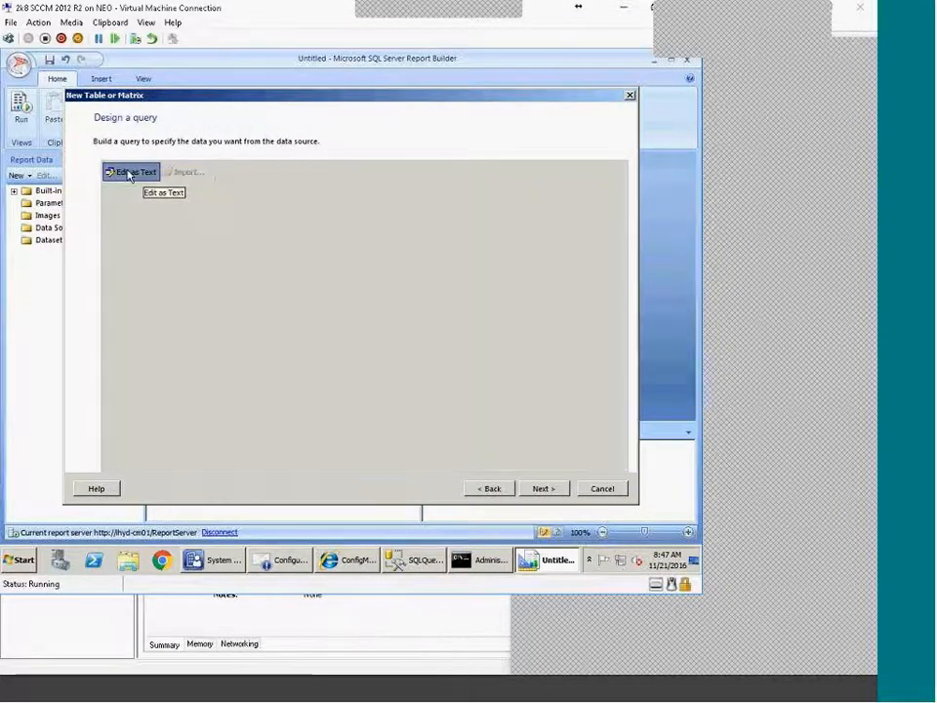
left_click(124, 173)
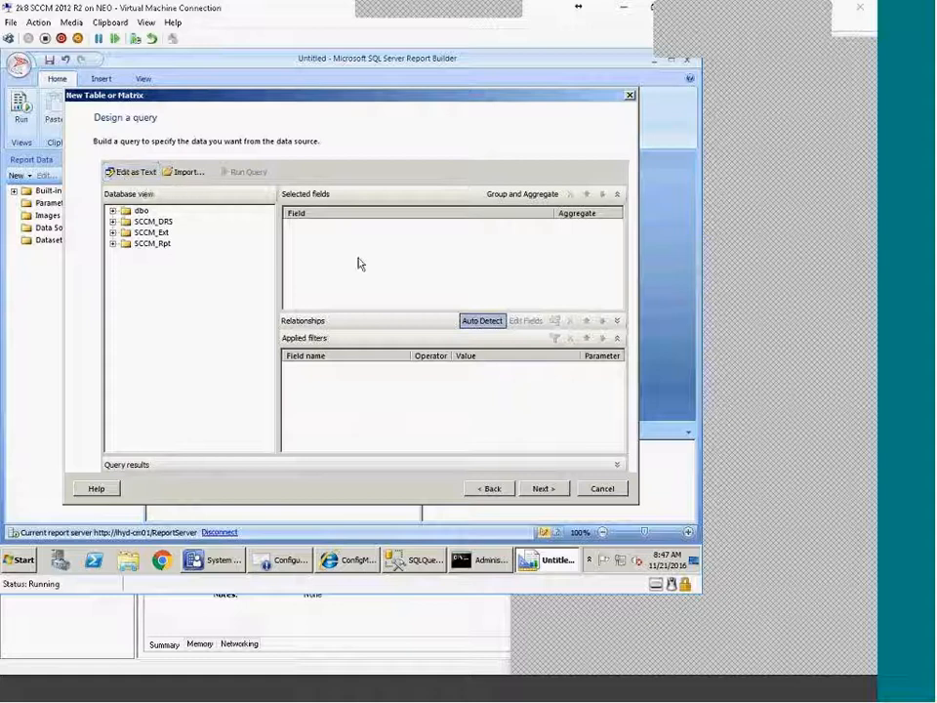
left_click(114, 211)
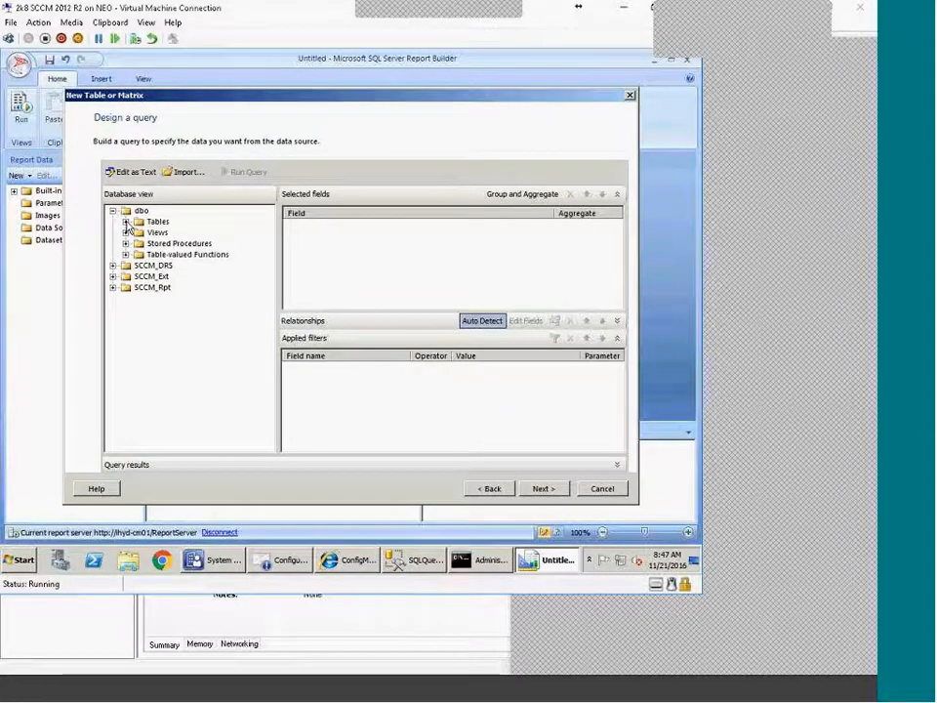
left_click(125, 232)
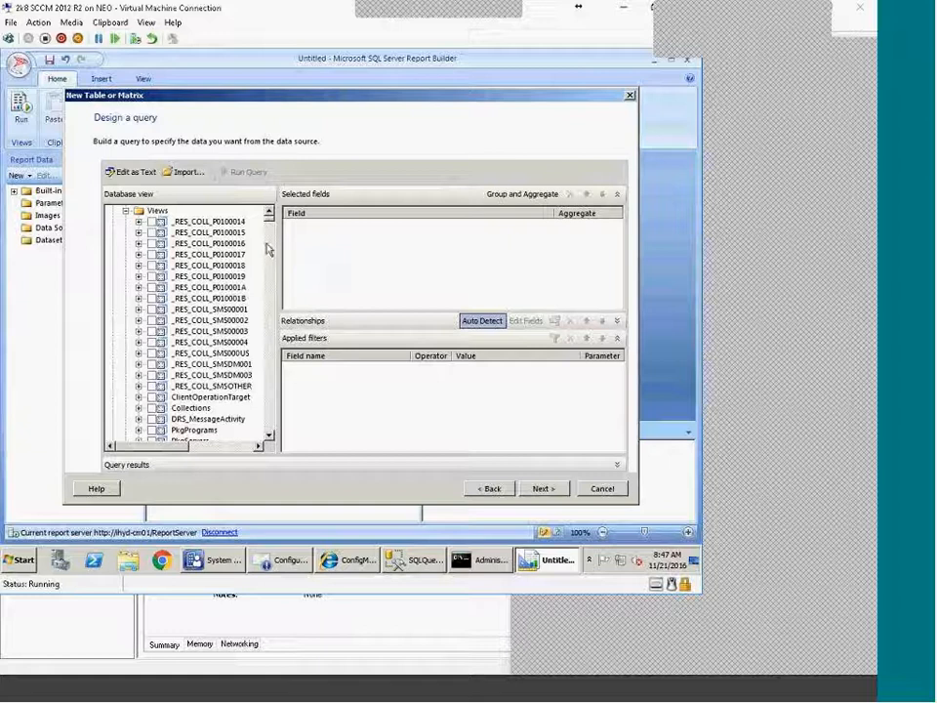
Look through the dbo views for one that holds system resource data
scroll(273, 226, "down", 15)
scroll(278, 229, "up", 9)
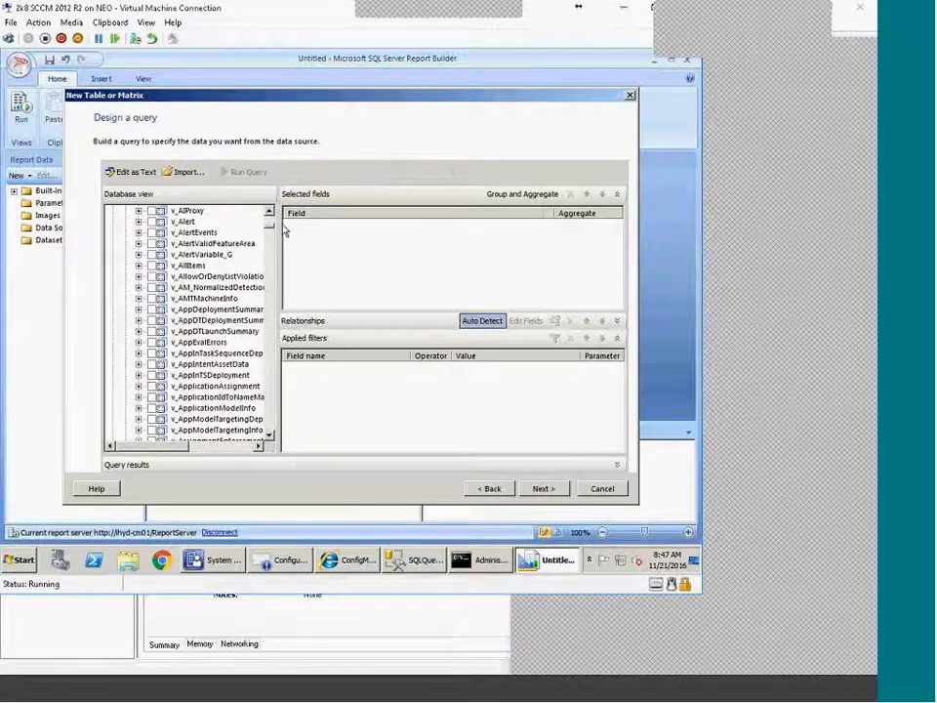
scroll(286, 228, "up", 10)
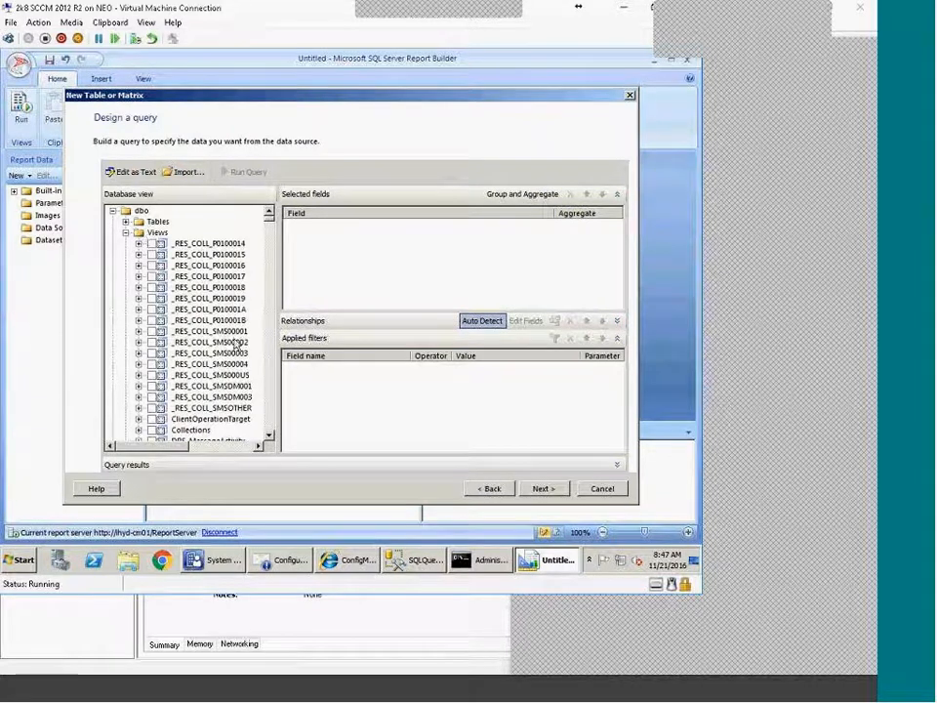
scroll(237, 346, "down", 4)
scroll(246, 428, "down", 6)
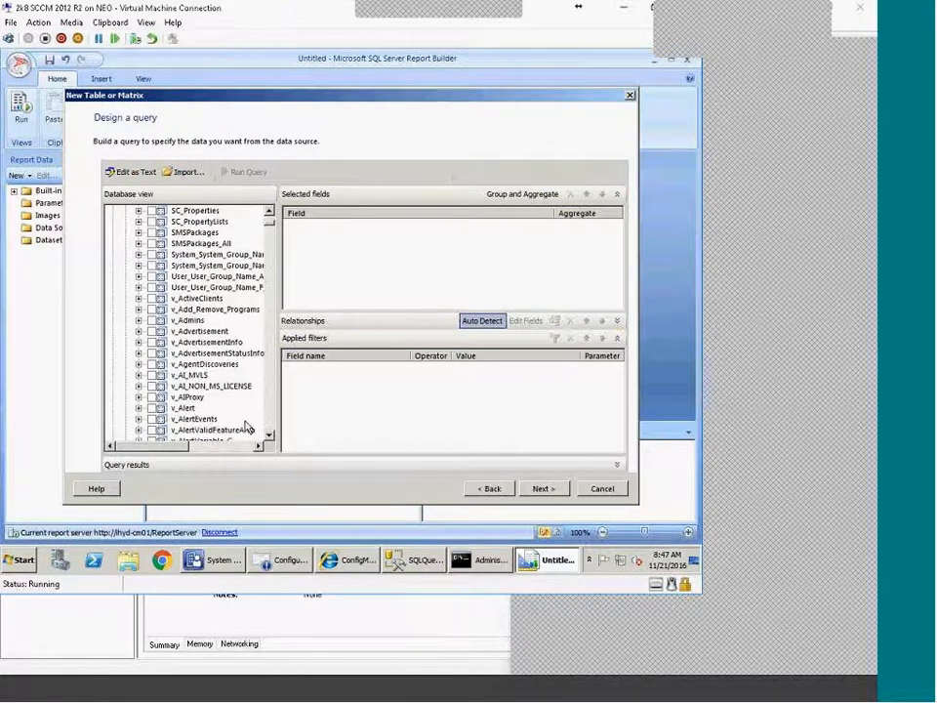
scroll(251, 430, "down", 20)
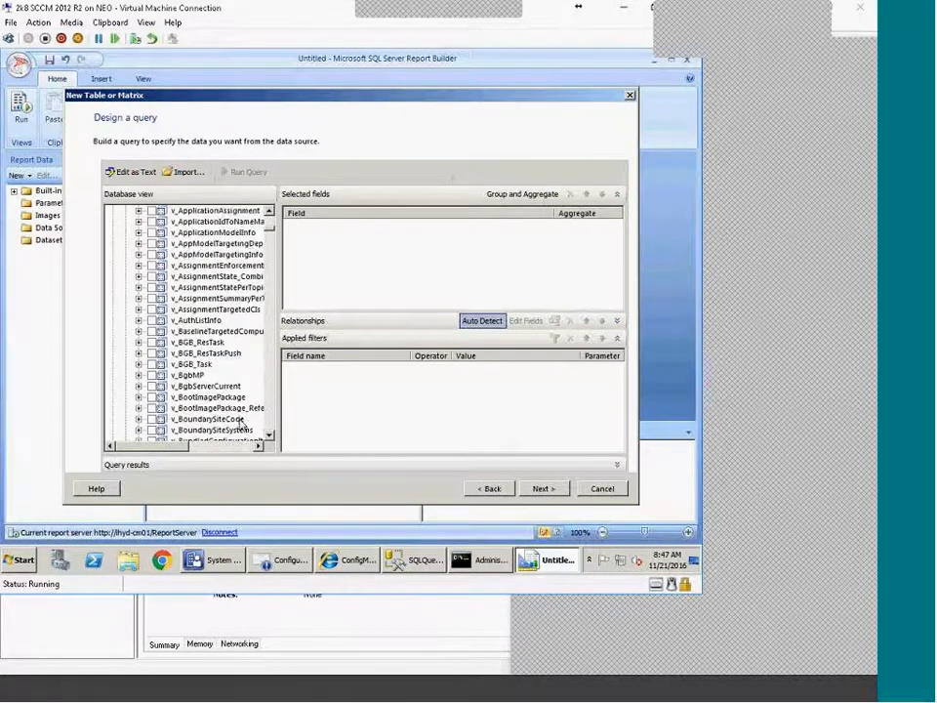
scroll(239, 427, "down", 20)
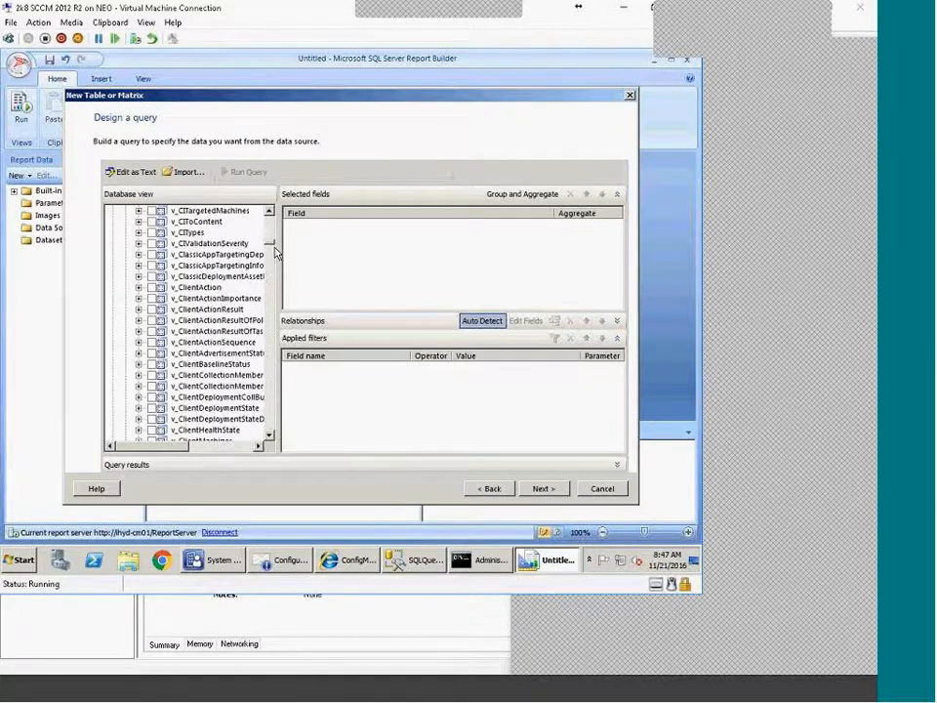
scroll(289, 329, "down", 20)
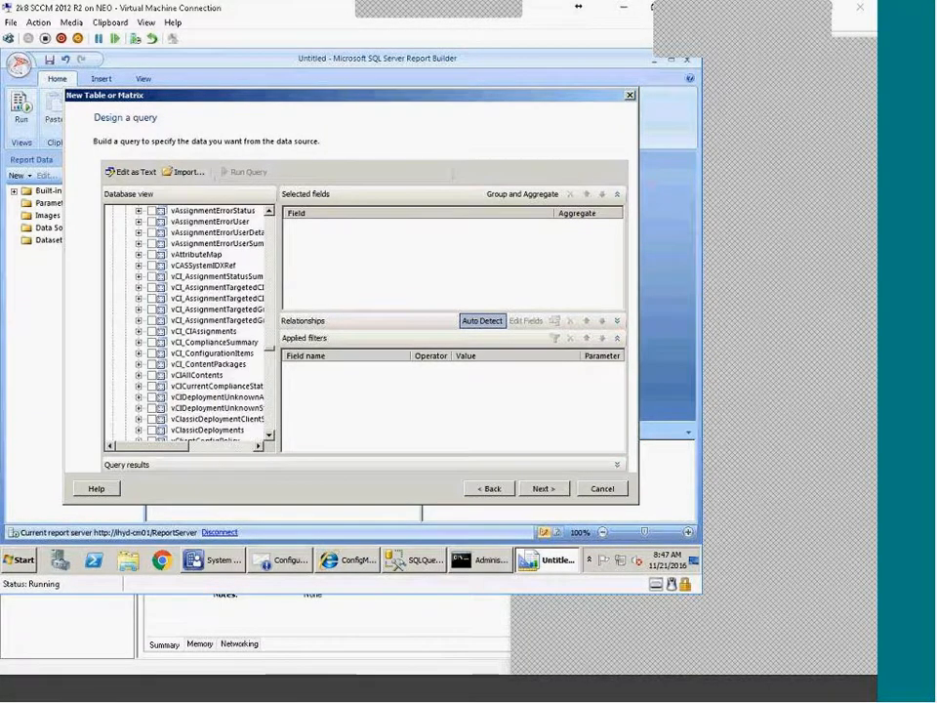
scroll(297, 404, "down", 20)
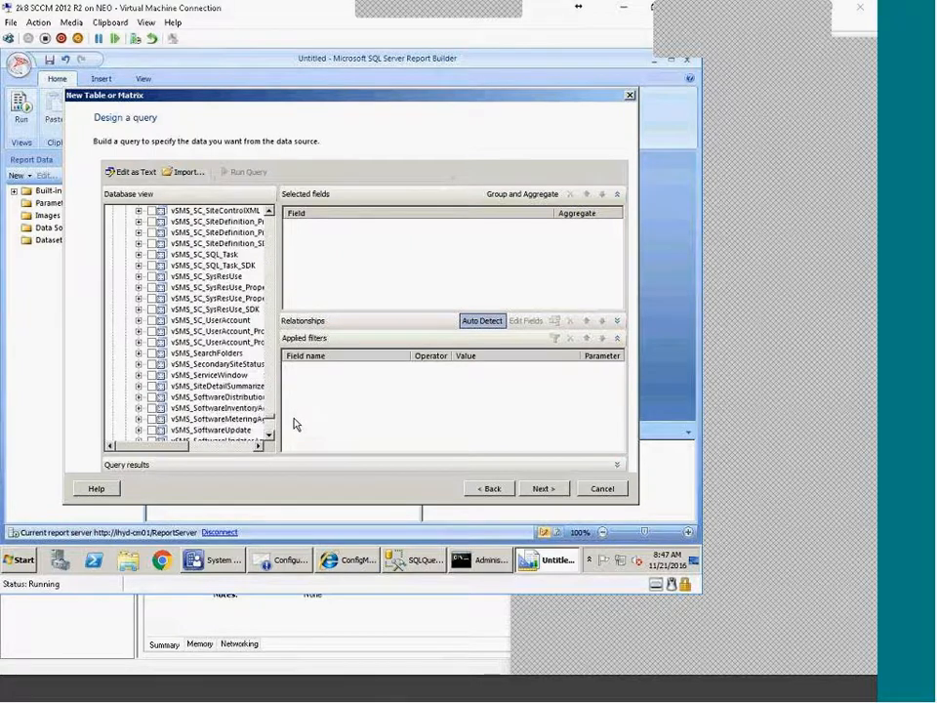
scroll(293, 391, "up", 20)
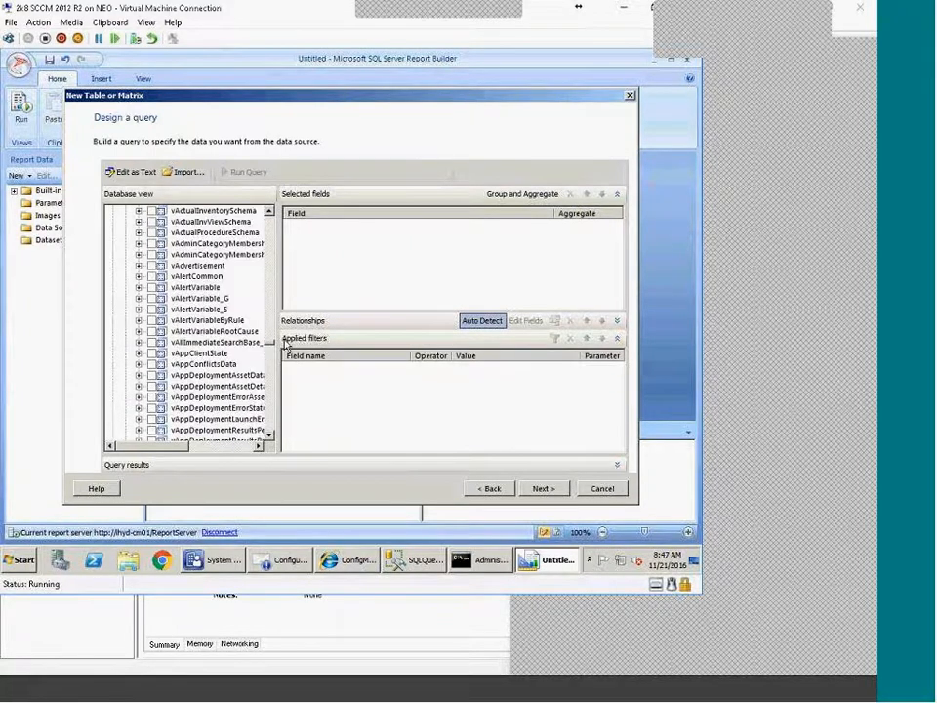
scroll(286, 322, "up", 8)
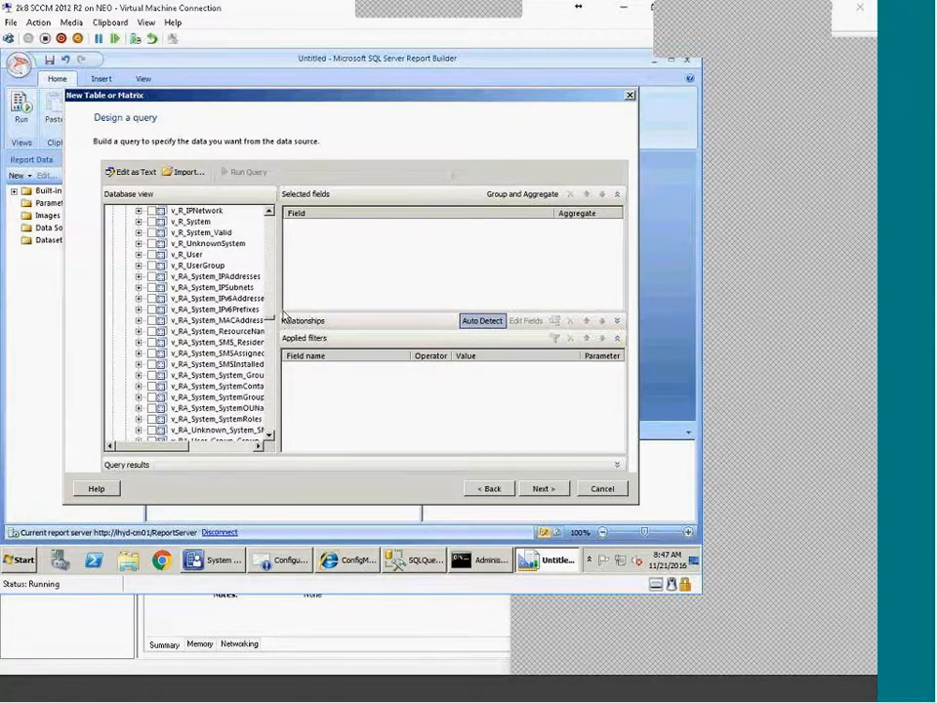
Include the v_R_System view in the query and review its selected fields
left_click(189, 255)
left_click(192, 222)
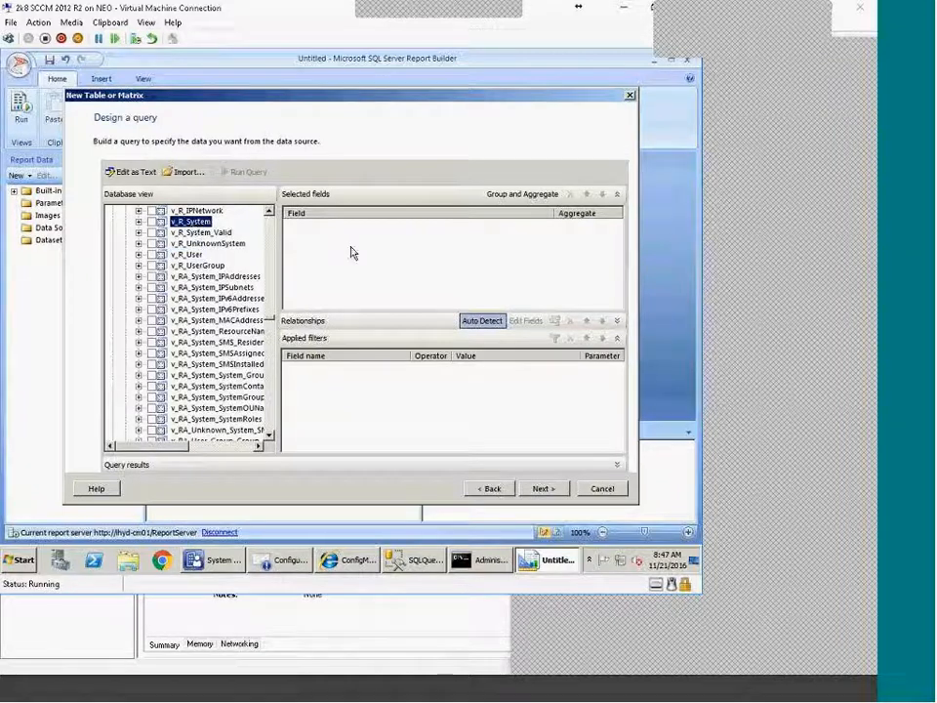
left_click(150, 222)
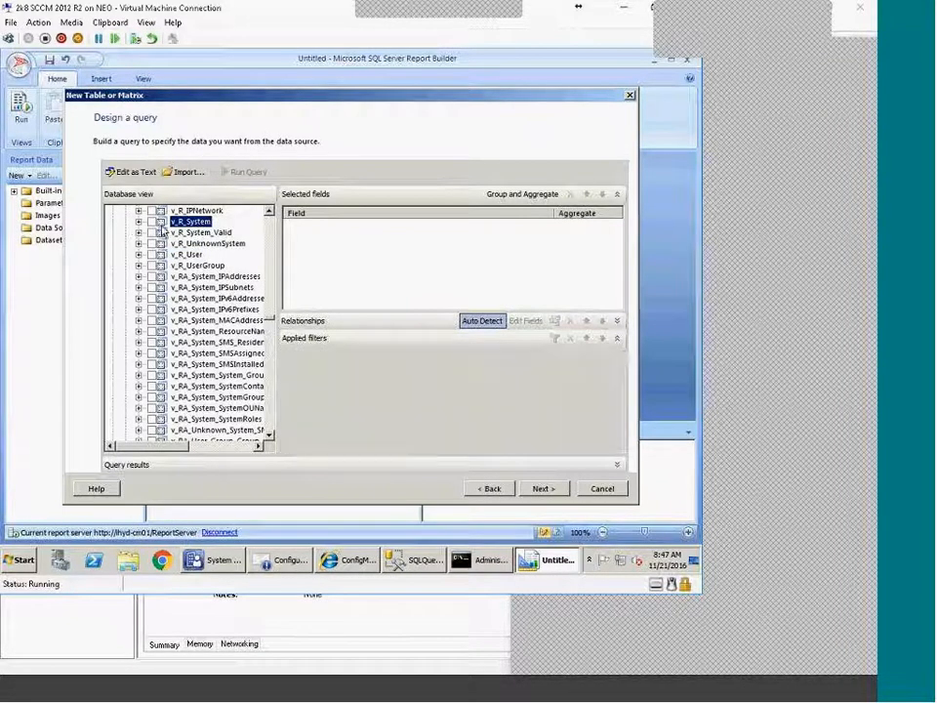
left_click(607, 227)
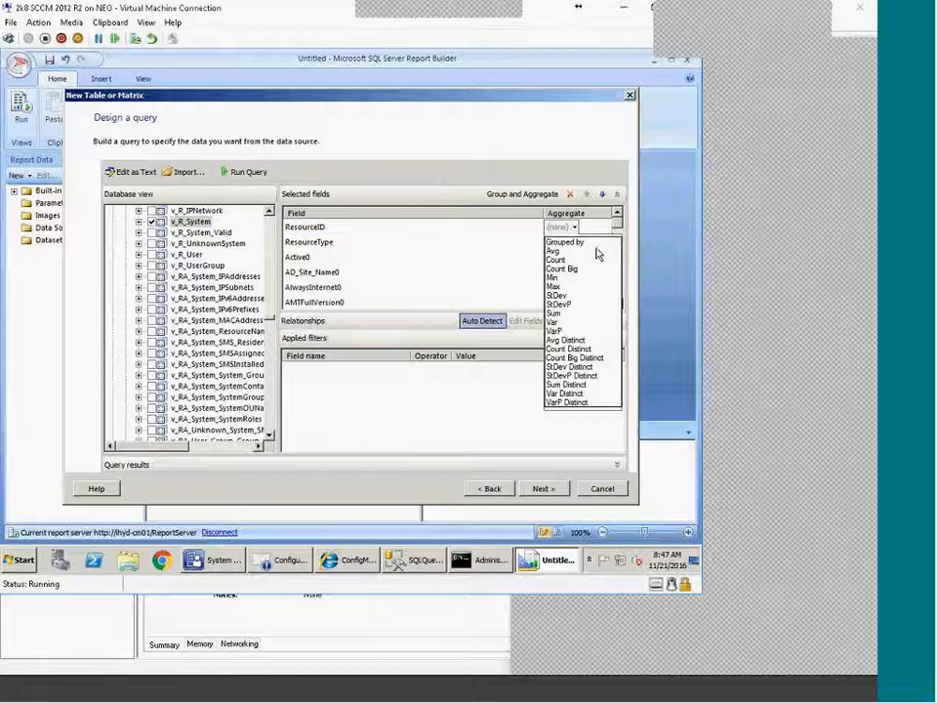
left_click(418, 244)
scroll(491, 265, "down", 5)
scroll(493, 273, "down", 6)
scroll(496, 282, "up", 12)
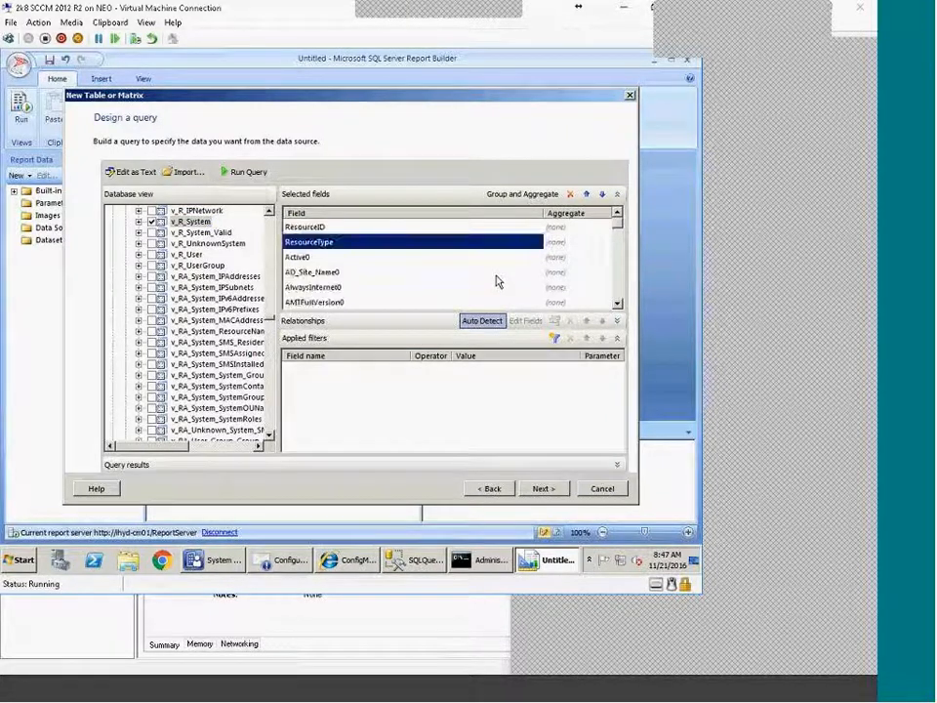
Examine the v_R_System fields available for arranging in the table, and return to the query design
left_click(551, 489)
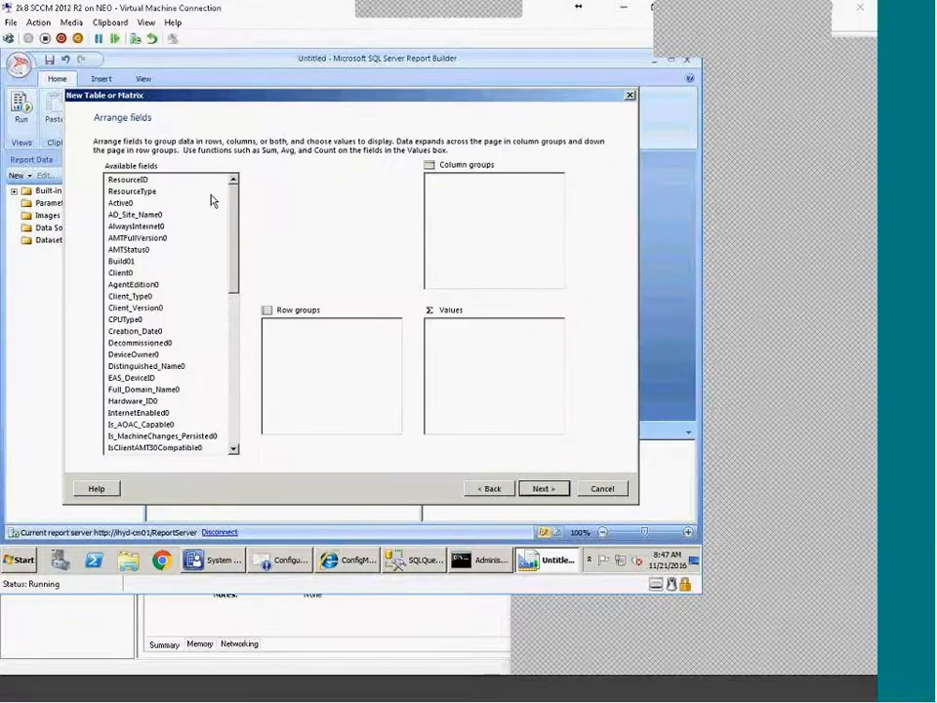
left_click_drag(234, 236, 246, 406)
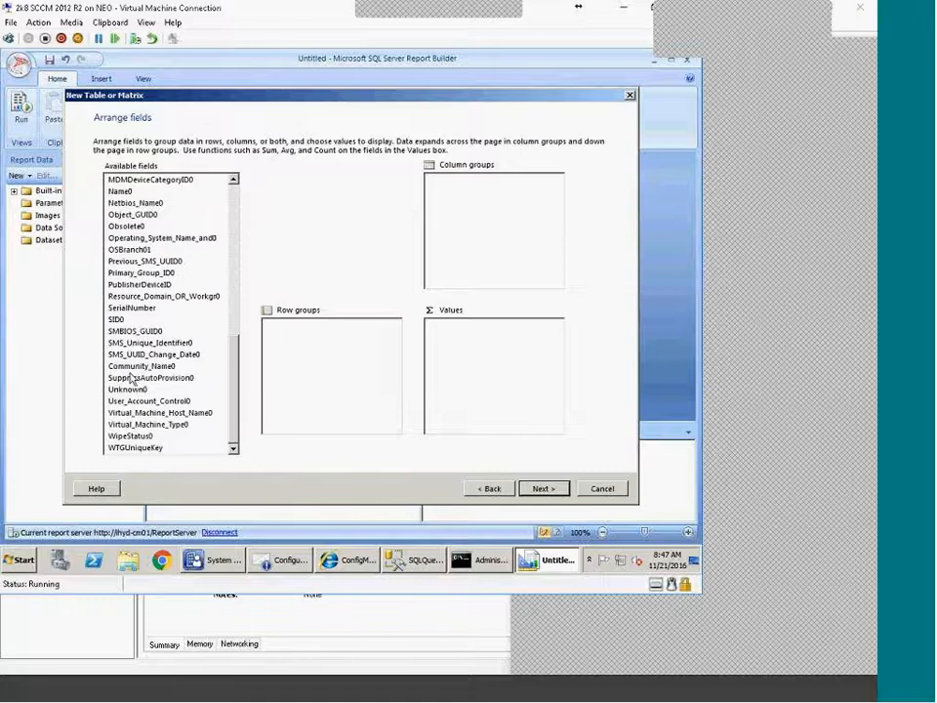
left_click(490, 488)
left_click(490, 488)
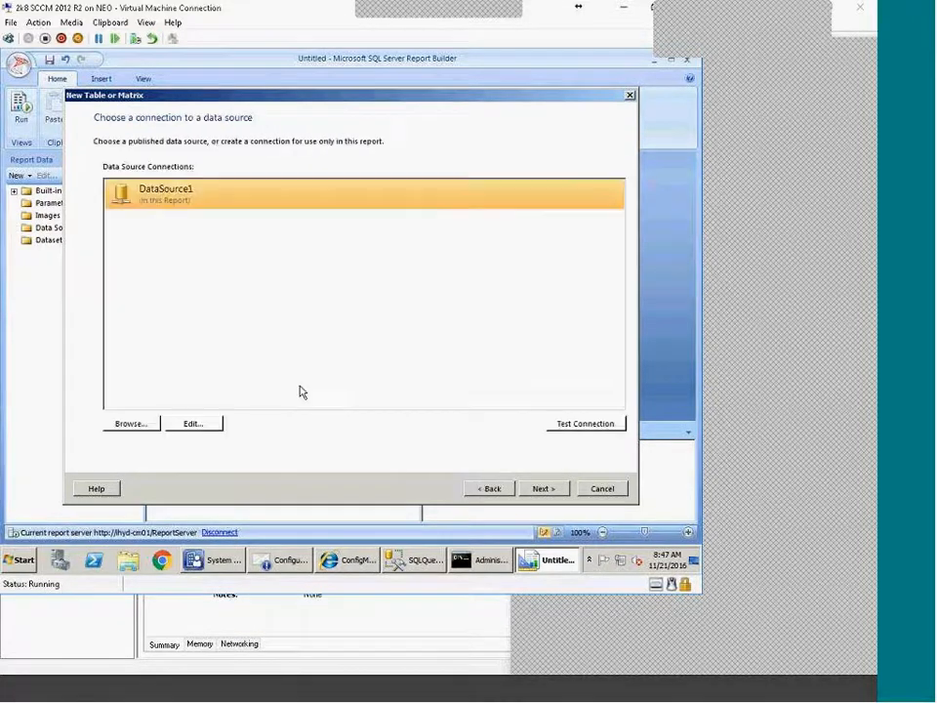
left_click(542, 488)
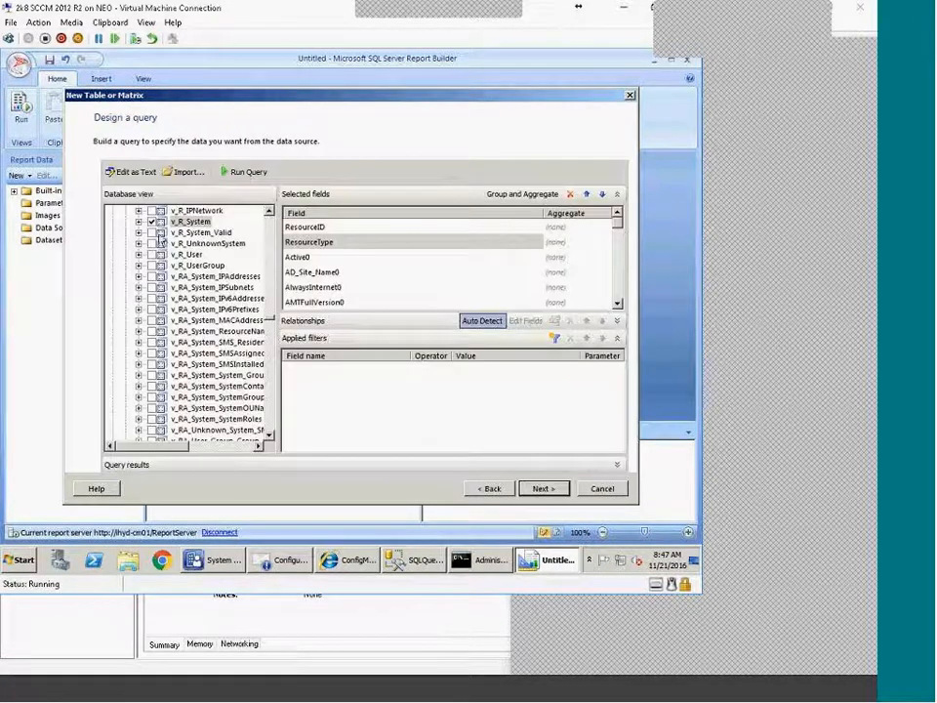
Import the DataSet0 query from the report "Inventory classes assigned to a specific collection" in the Hardware - General folder
left_click(186, 171)
double_click(235, 185)
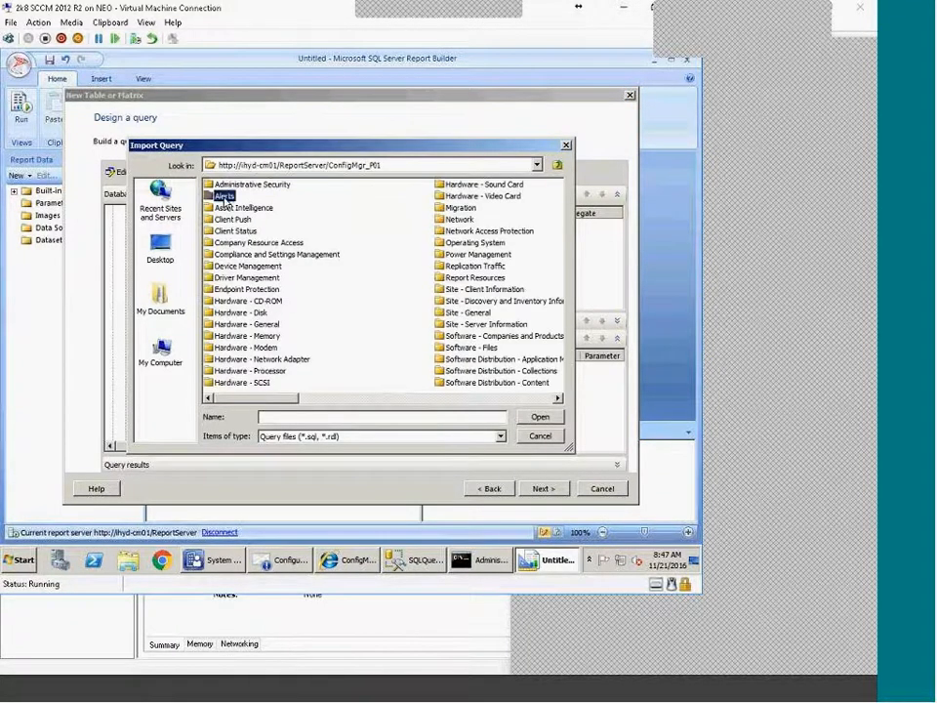
double_click(225, 196)
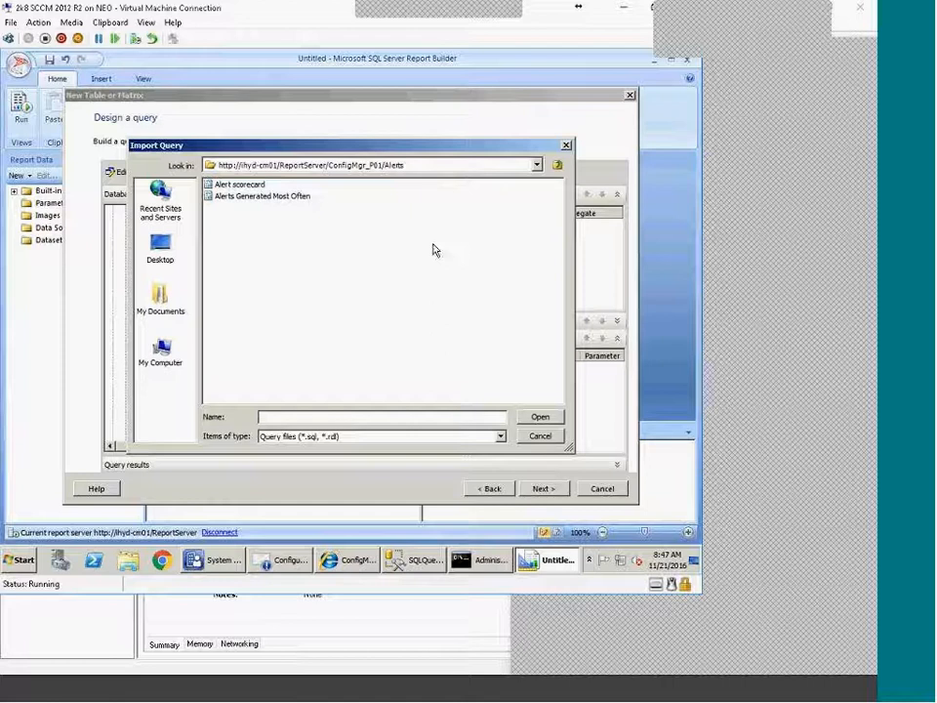
key("BackSpace")
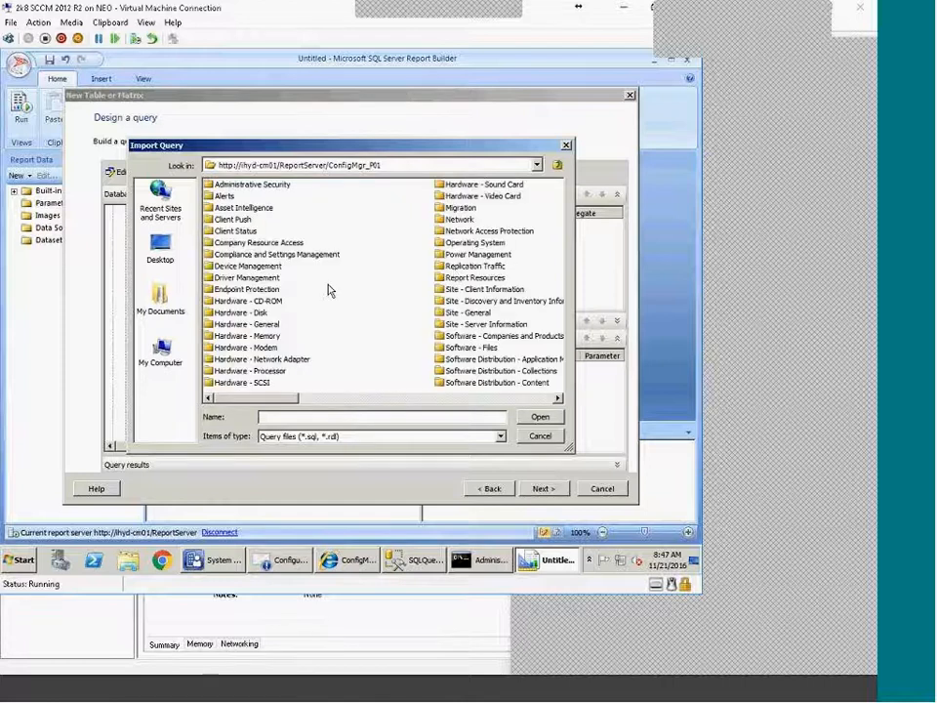
left_click(246, 325)
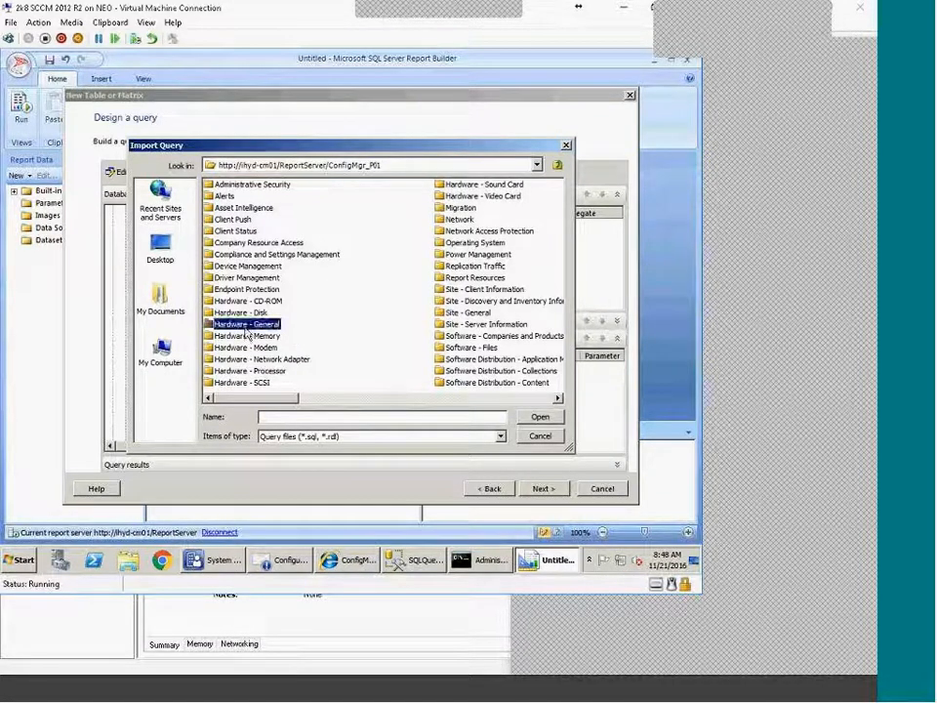
double_click(246, 327)
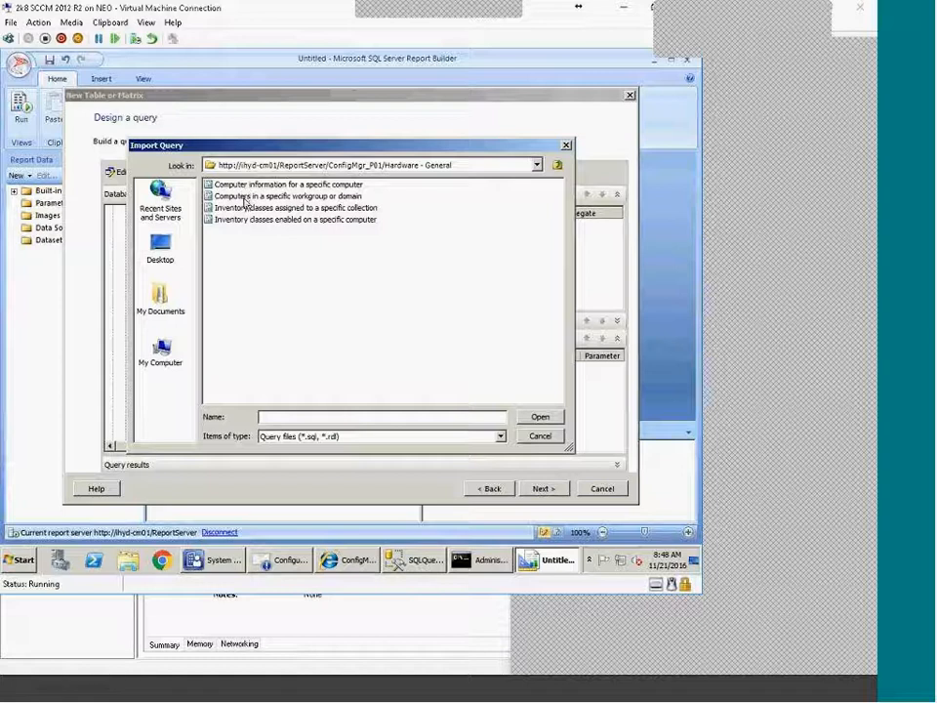
left_click(247, 207)
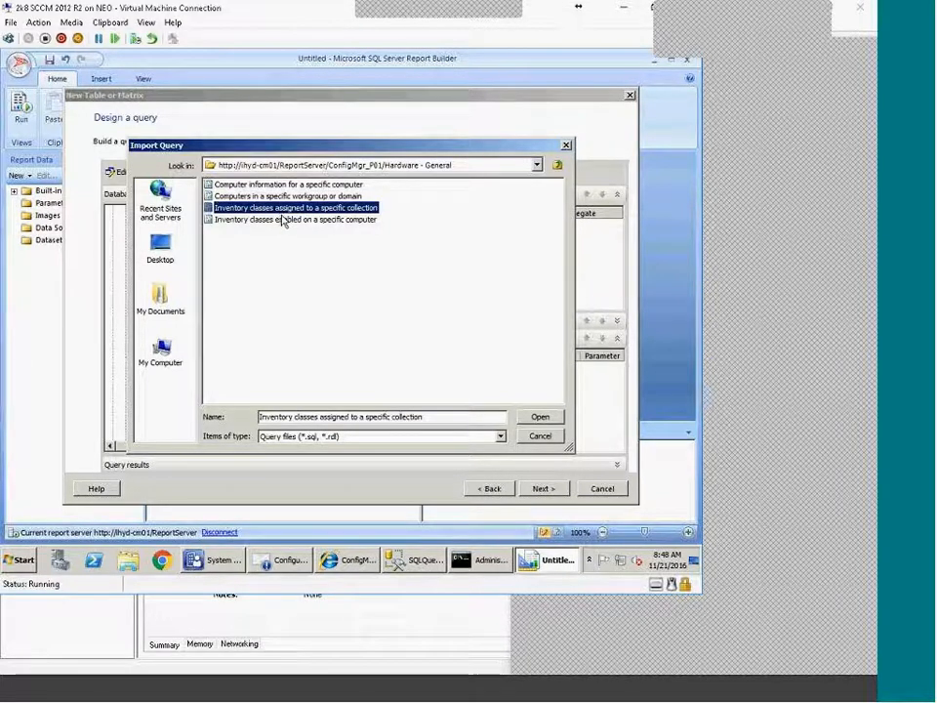
double_click(278, 209)
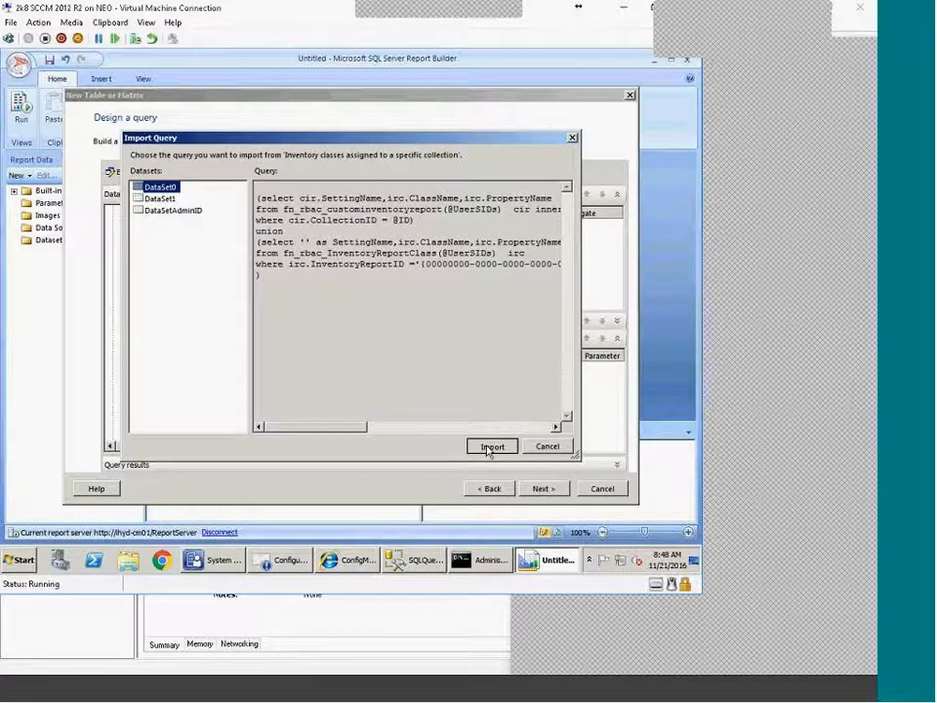
left_click(492, 445)
Assign SettingName, ClassName and PropertyName to the table's row groups, and try to continue the wizard
left_click(549, 492)
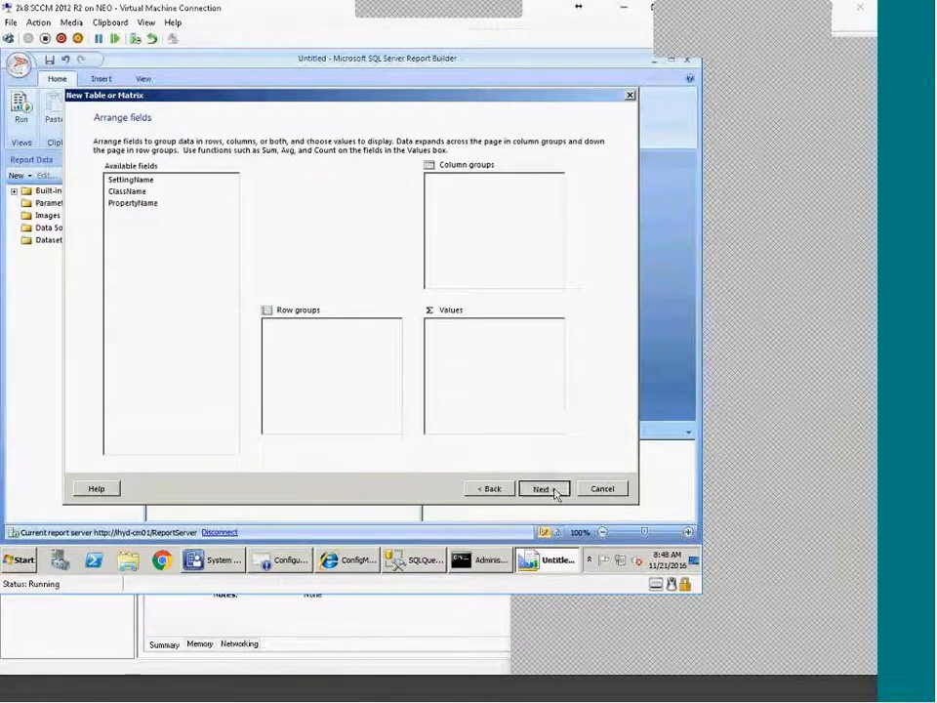
left_click(172, 182)
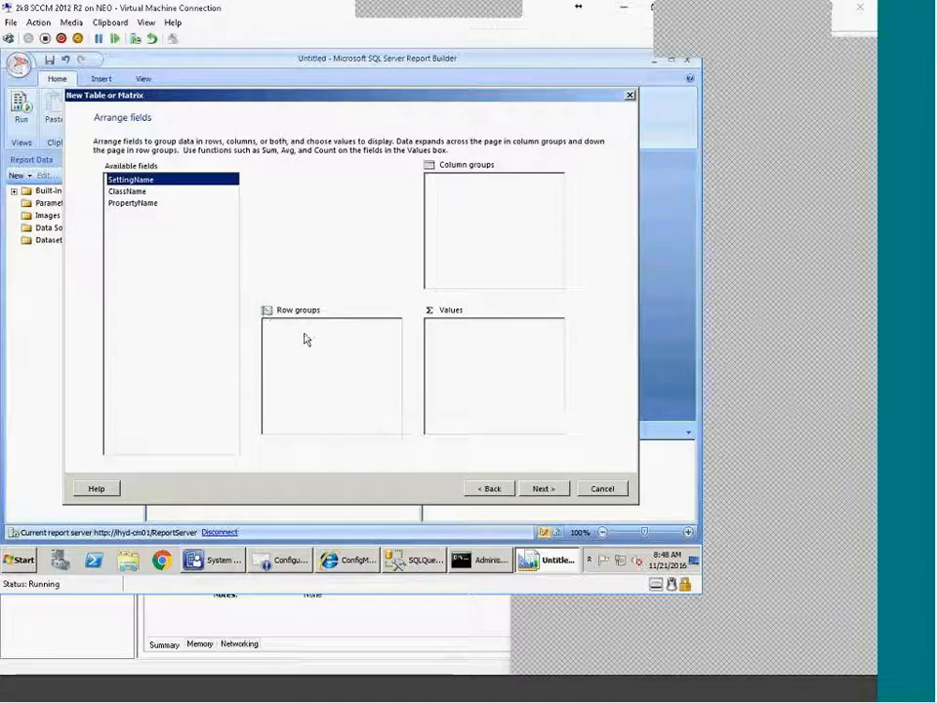
left_click(143, 203, "shift")
left_click_drag(145, 207, 349, 346)
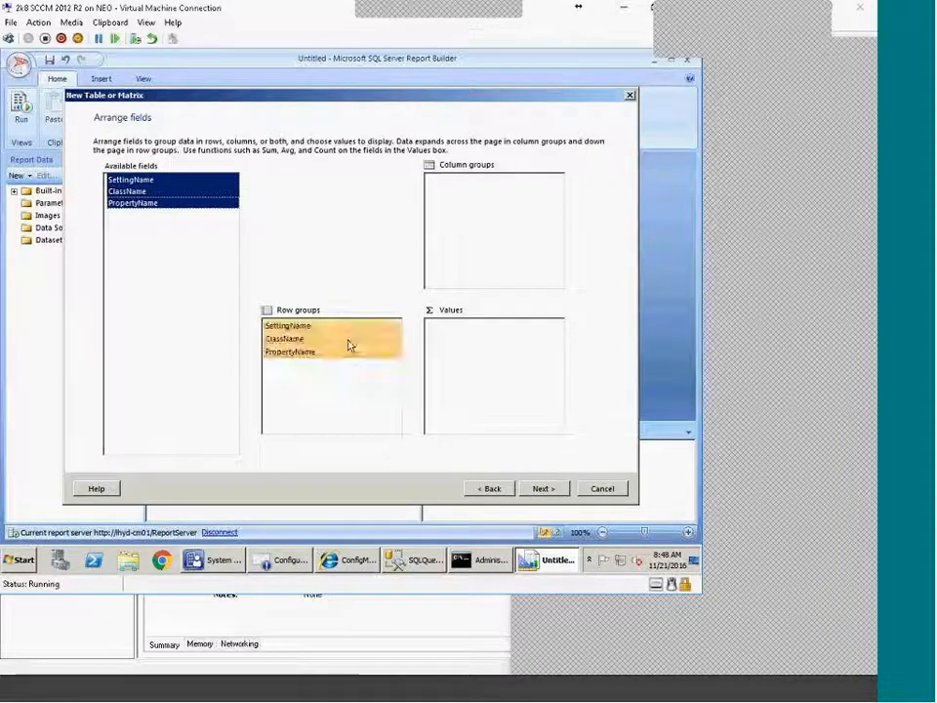
left_click(543, 488)
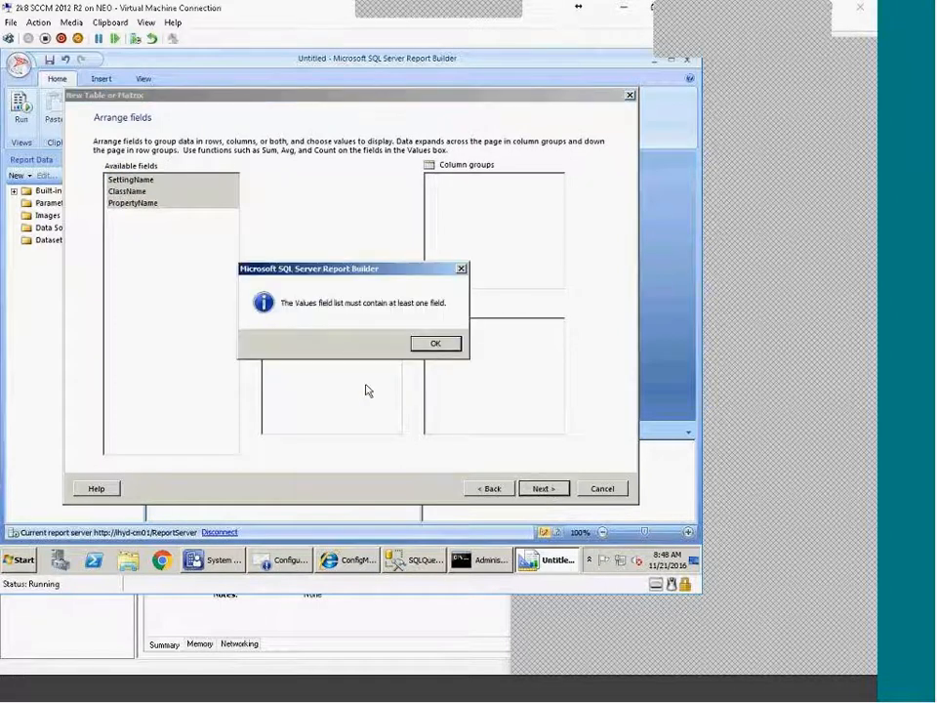
left_click(436, 342)
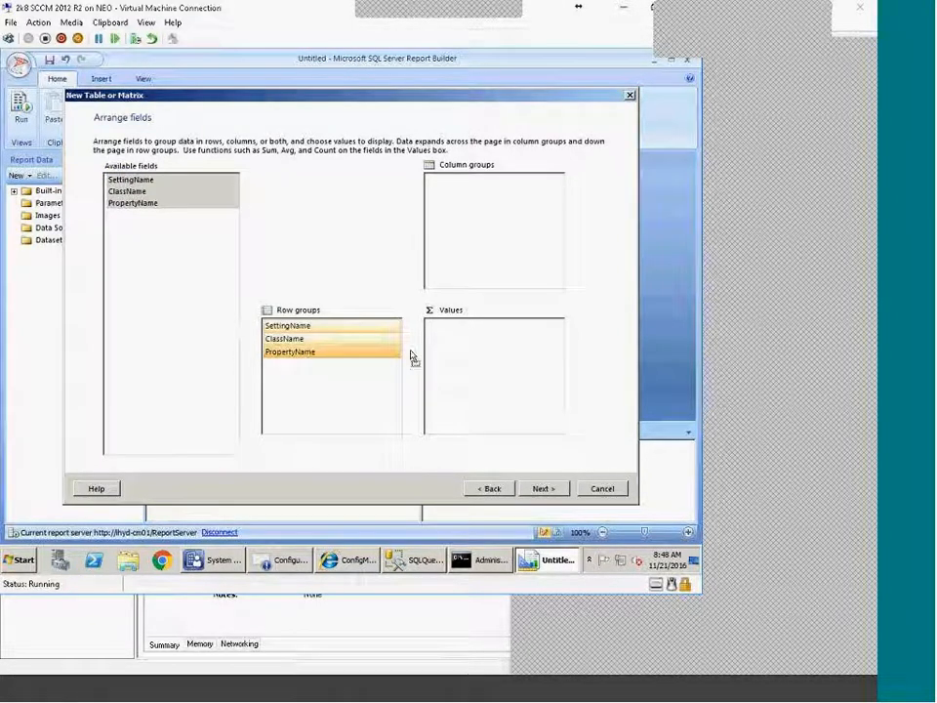
Remove PropertyName from the table's row groups and add it to the Values instead
key("Delete")
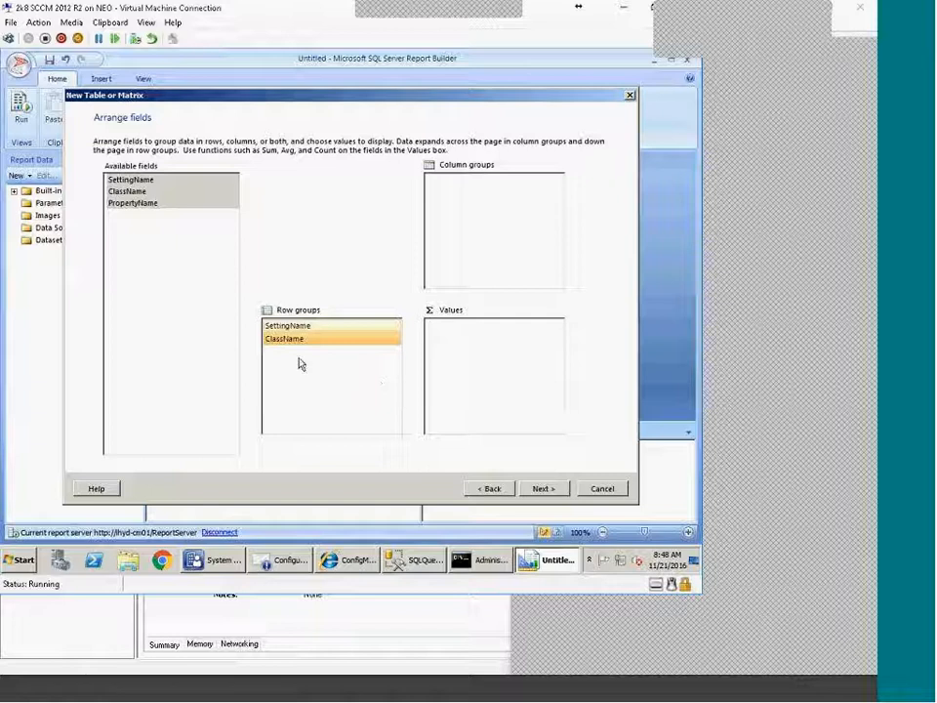
left_click_drag(144, 216, 134, 188)
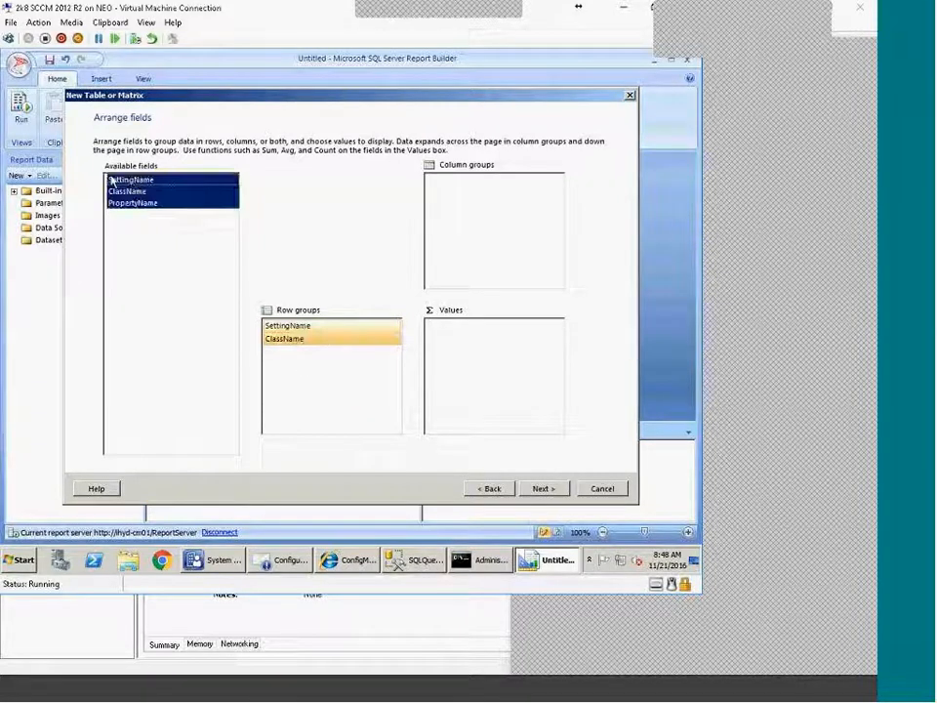
left_click(112, 182)
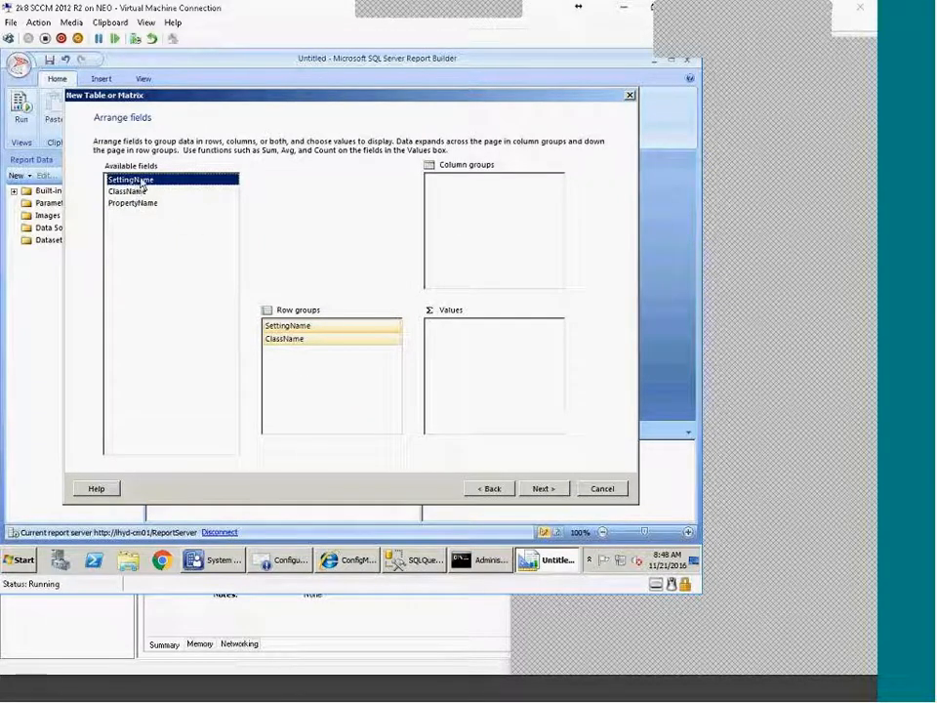
left_click_drag(151, 210, 470, 351)
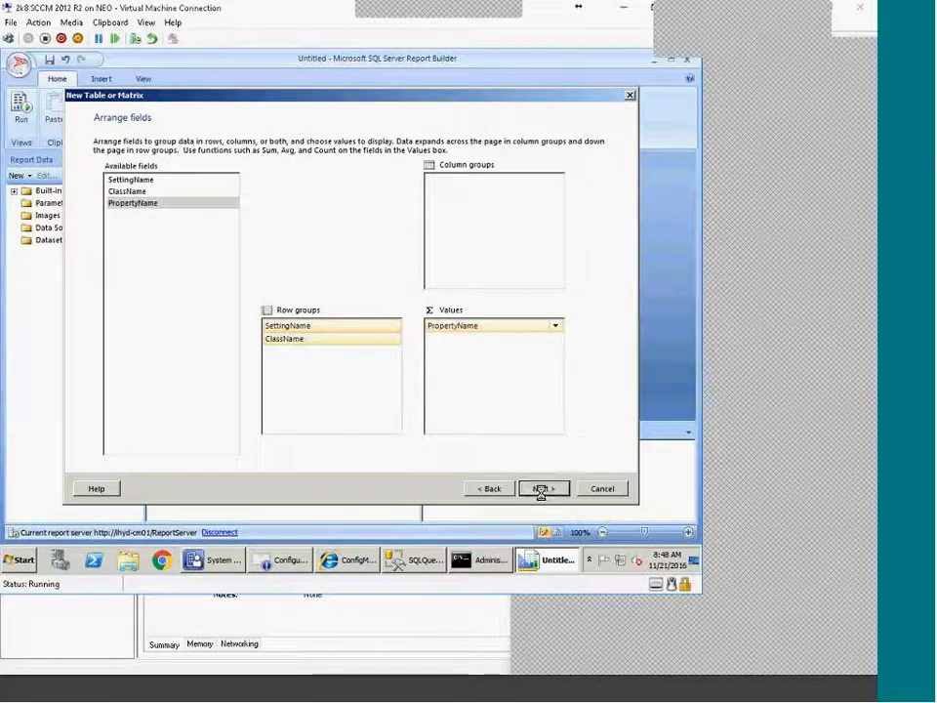
Keep the layout with subtotals and grand totals blocked below, accept the preselected style and finish the table wizard
left_click(541, 491)
left_click(543, 489)
left_click(486, 489)
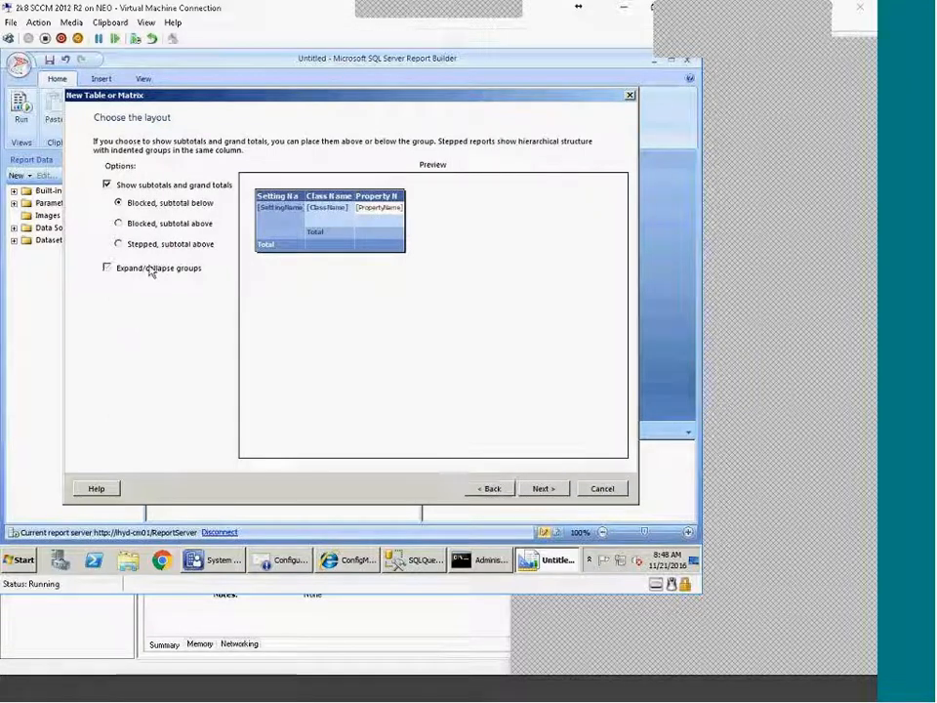
left_click(545, 488)
left_click(556, 491)
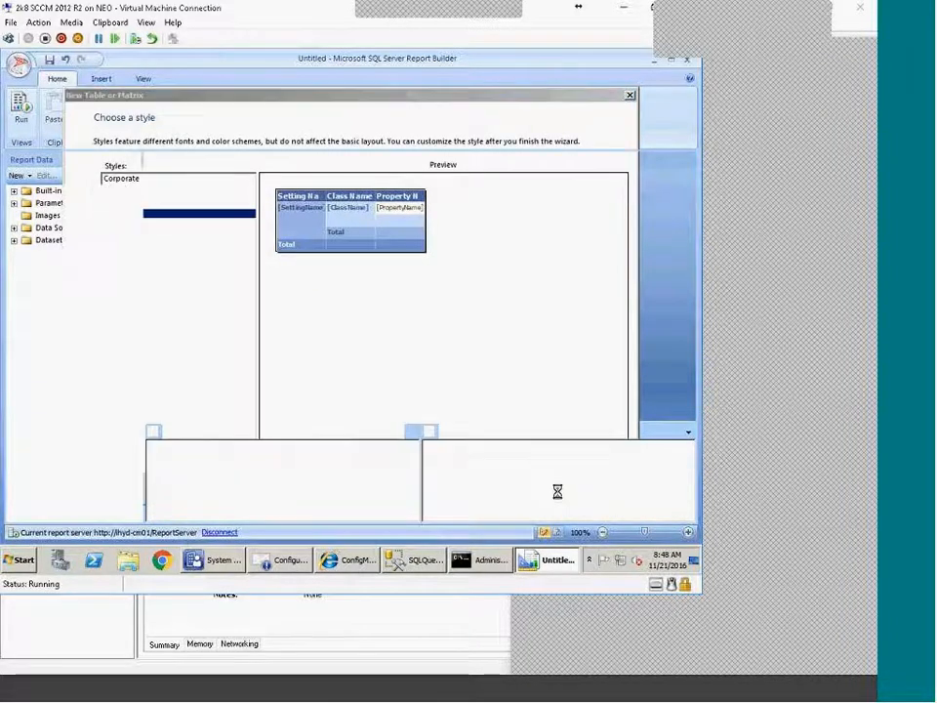
Run the new report, try to view it without parameter values, and enter sms0001 as the ID
left_click(20, 107)
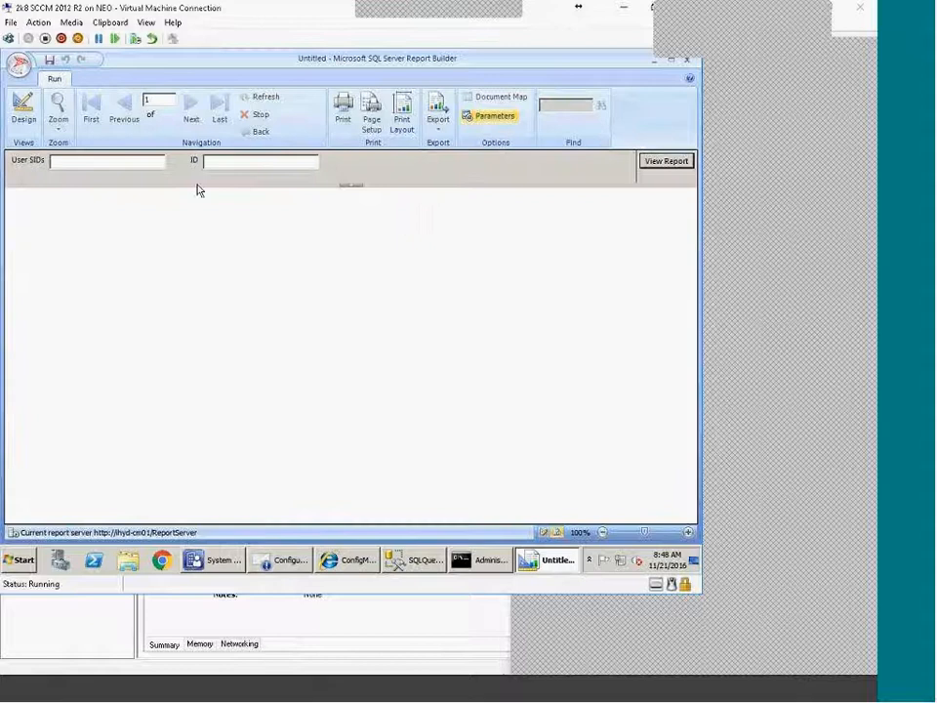
left_click(665, 162)
left_click(443, 341)
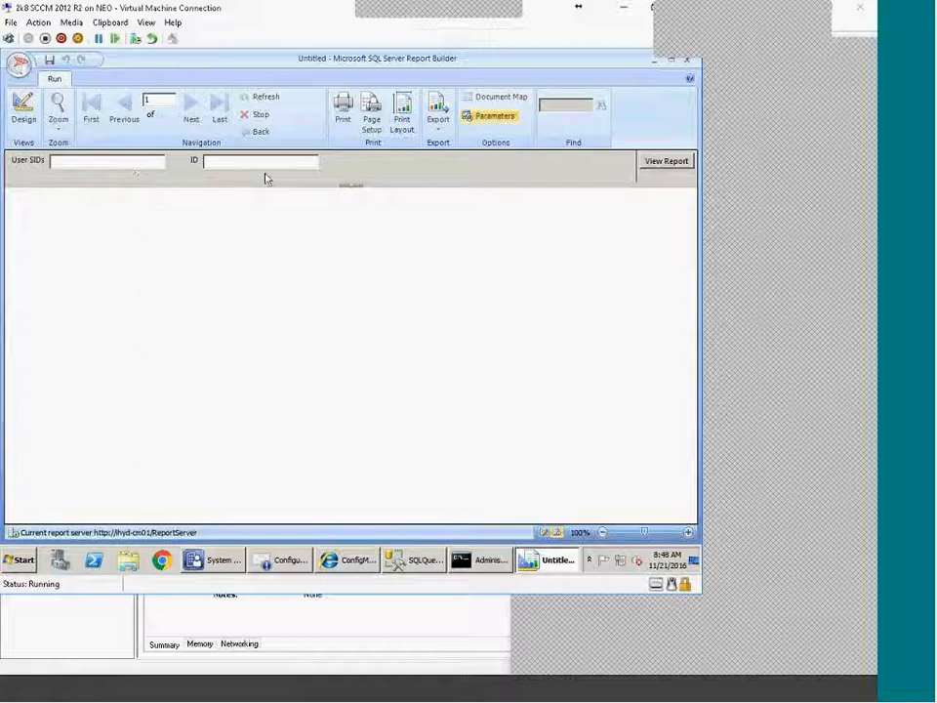
type("sms")
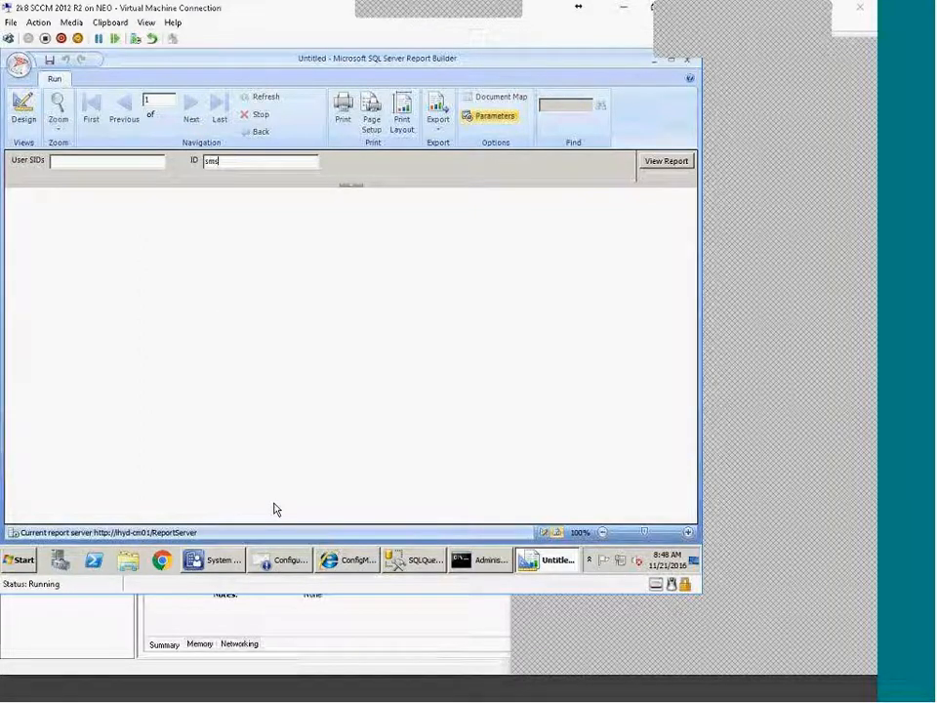
type("0001")
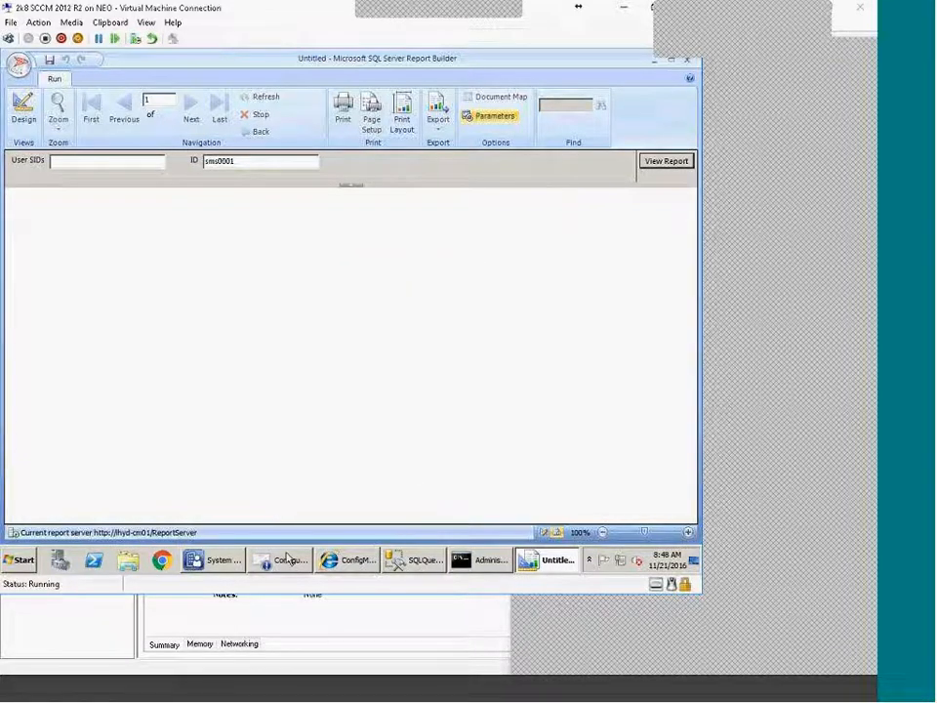
Switch to the Configuration Manager console and look up the All Systems device collection's ID in its properties
left_click(224, 561)
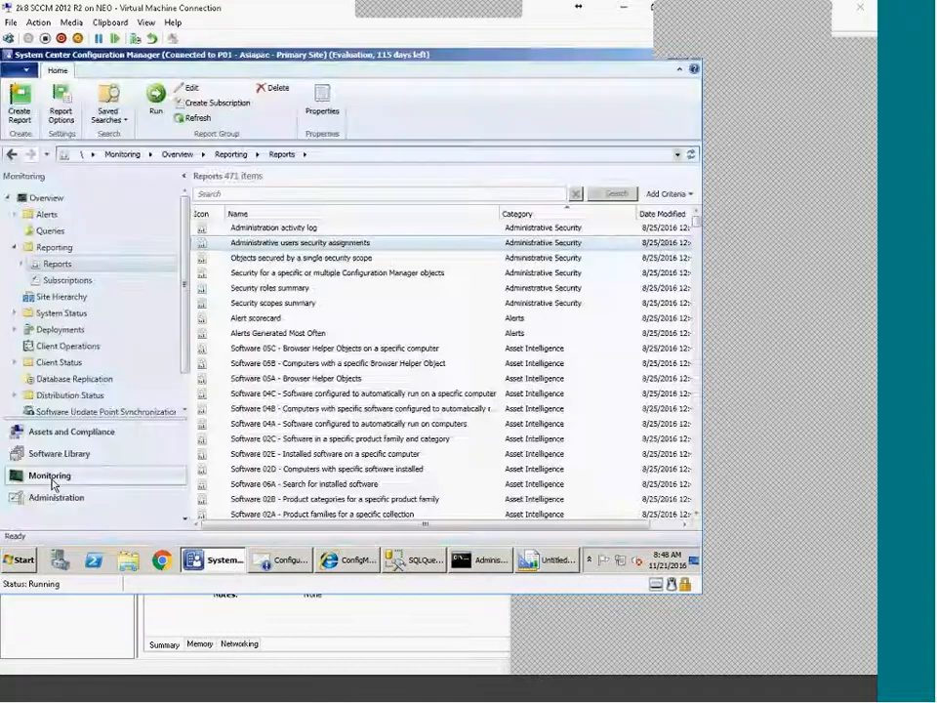
left_click(60, 232)
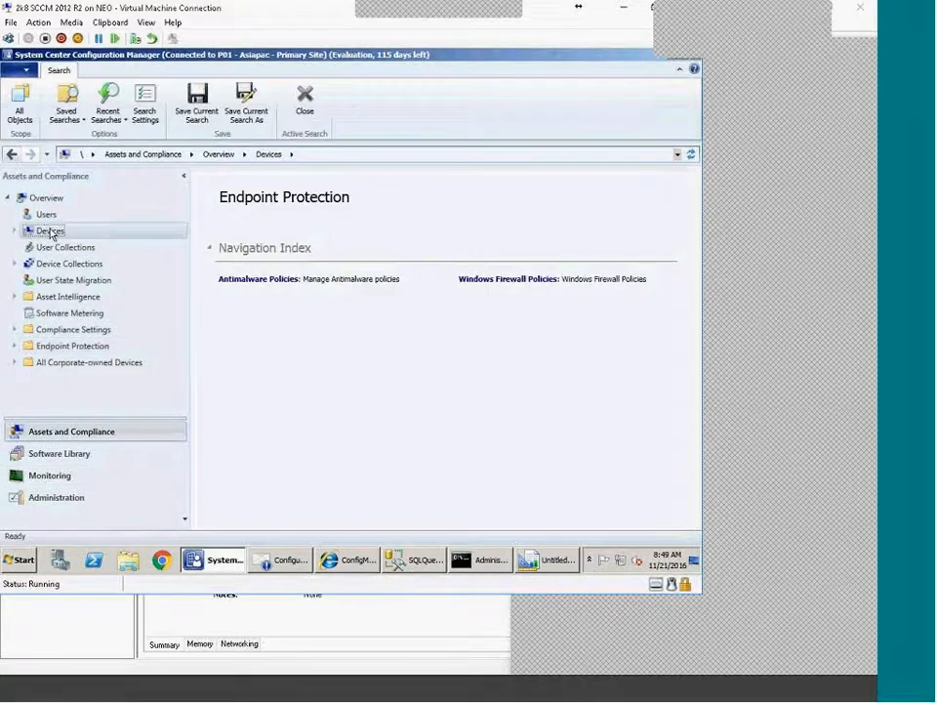
left_click(61, 279)
left_click(66, 264)
left_click(278, 257)
right_click(279, 256)
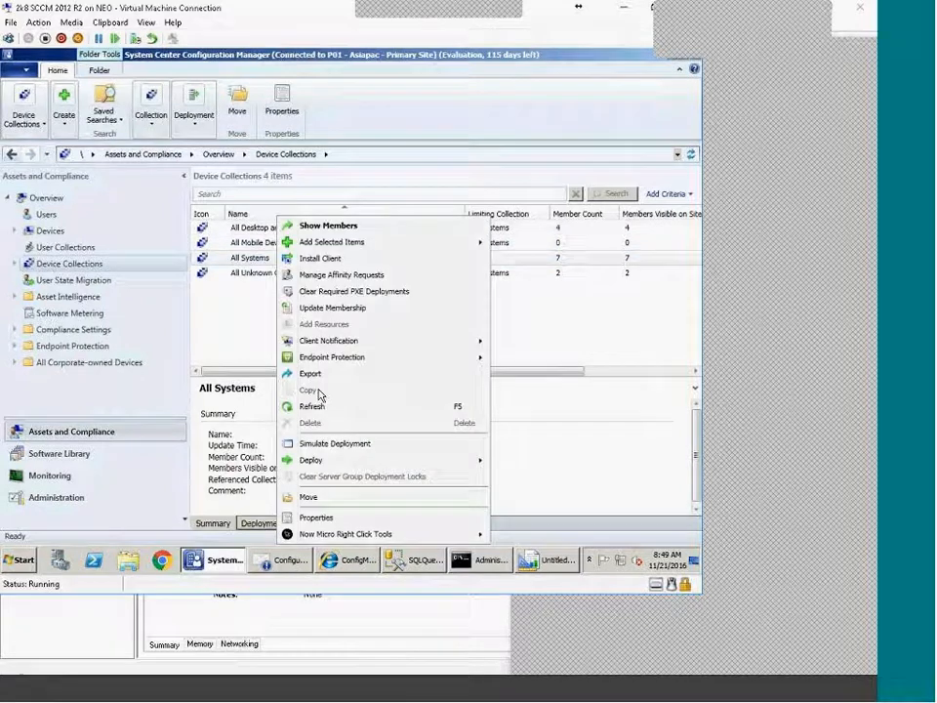
left_click(311, 521)
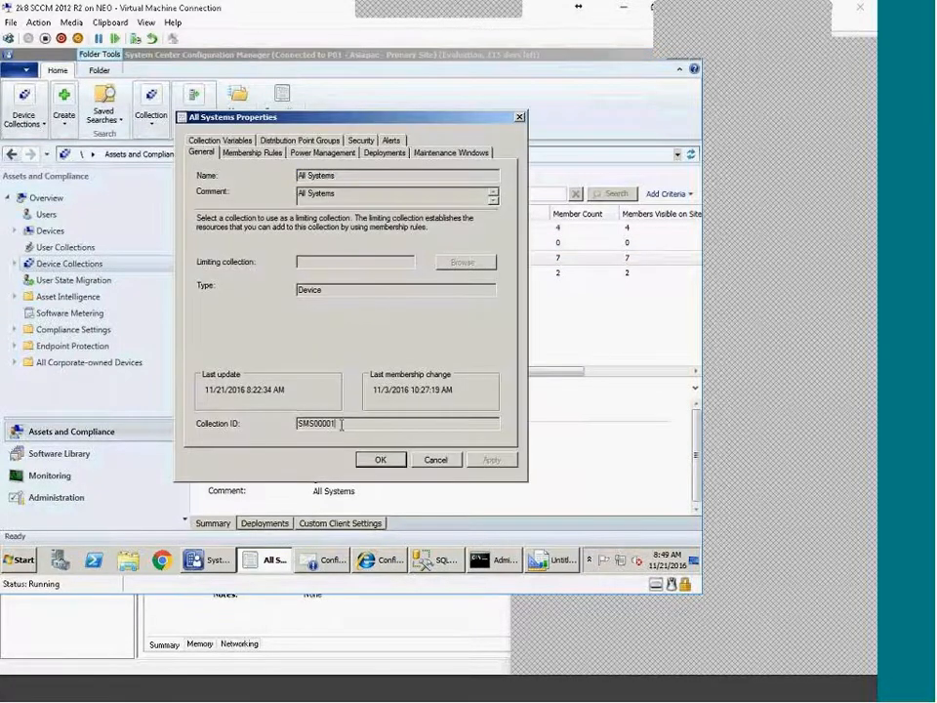
left_click(423, 460)
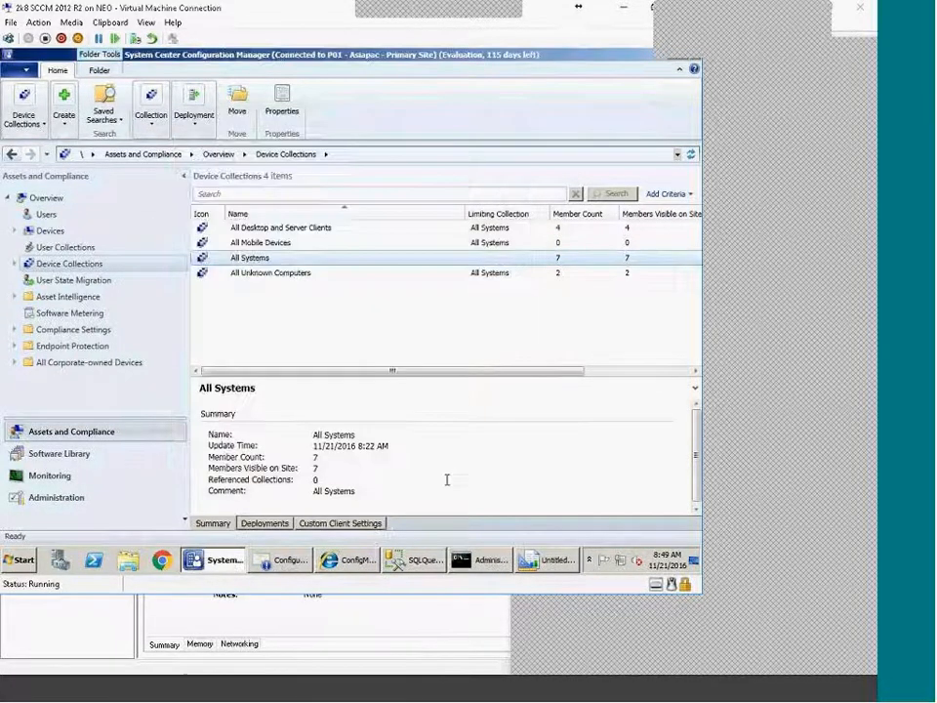
Switch back to Report Builder, set the ID parameter to SMS00001 and try to view the report
left_click(549, 559)
left_click(666, 160)
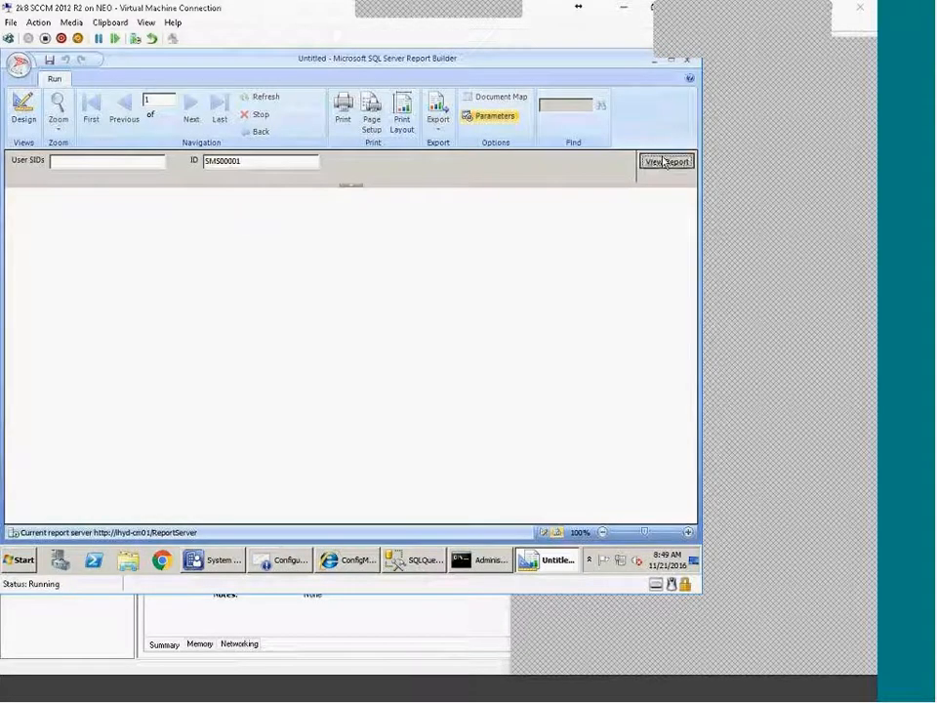
left_click(445, 346)
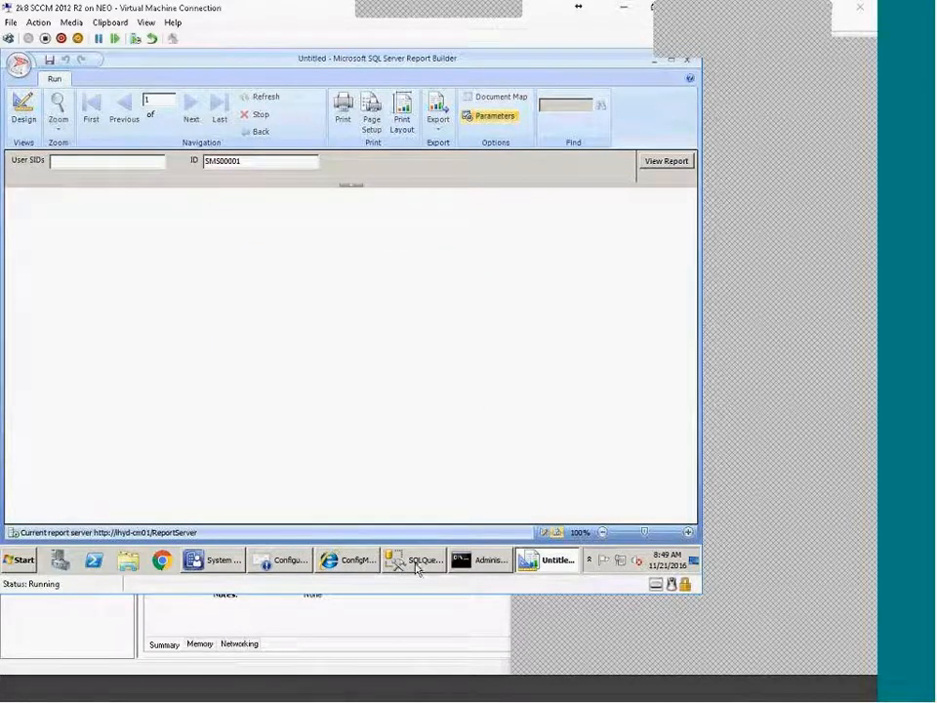
Check the ConfigMgr_P01 folder in Report Manager, and return the untitled report in Report Builder to design view
left_click(356, 567)
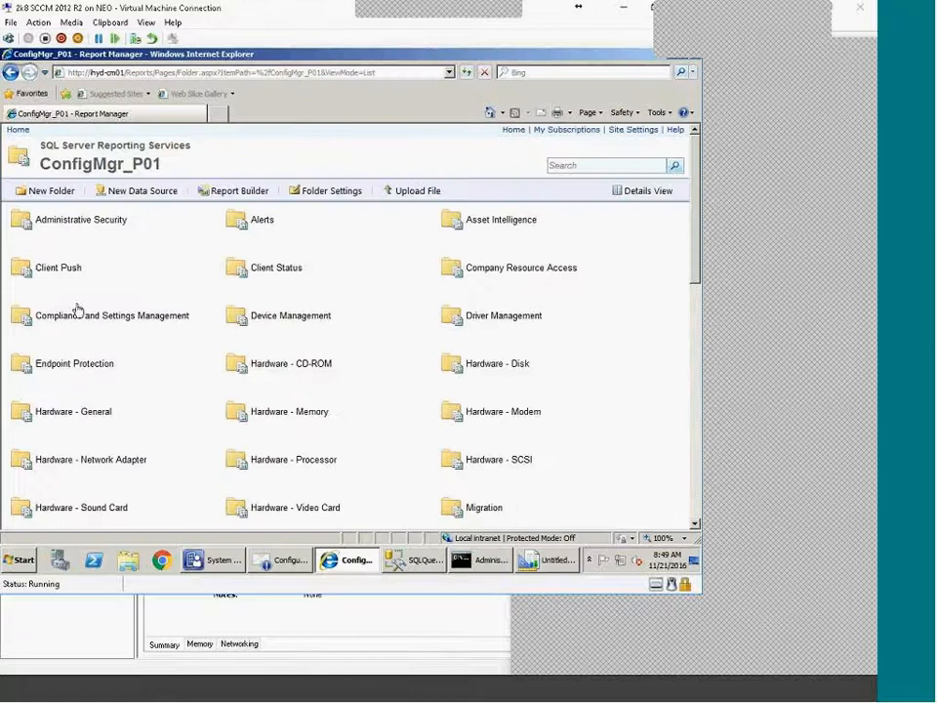
left_click(537, 566)
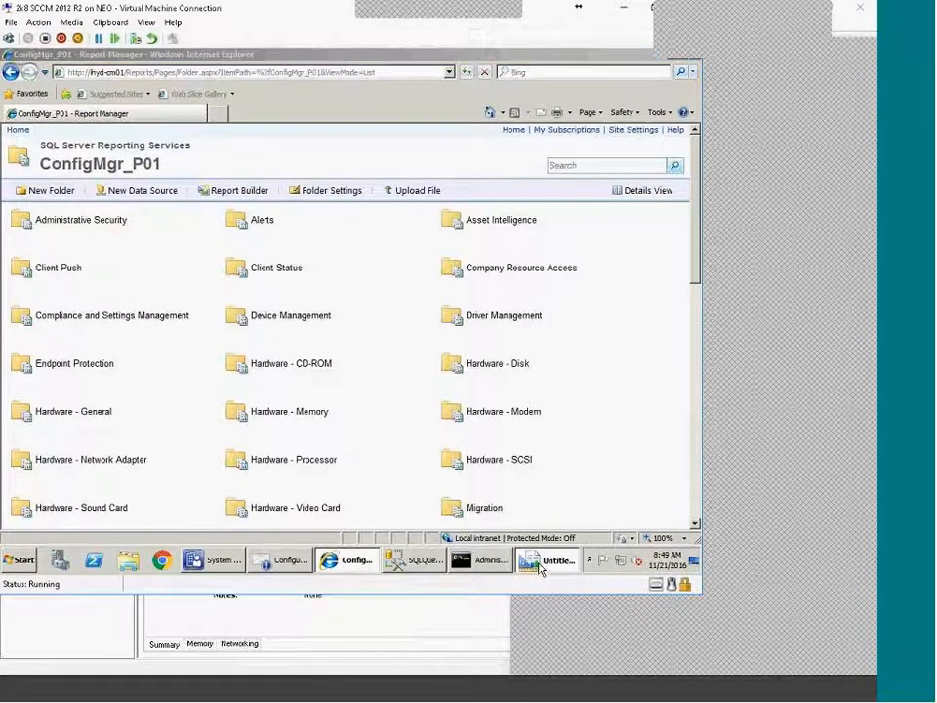
left_click(24, 115)
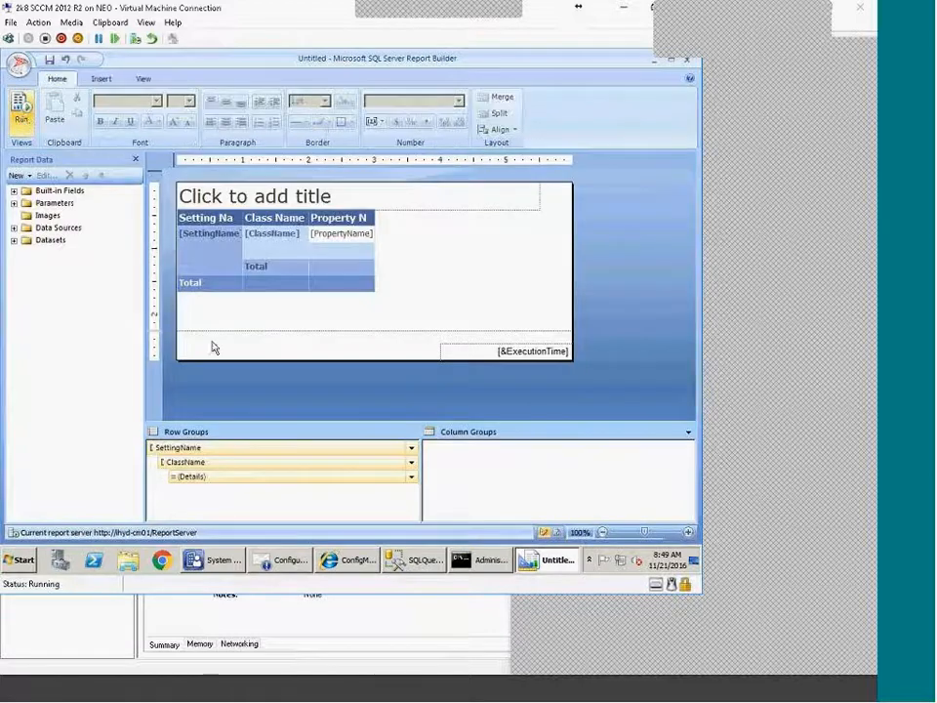
Expand and examine the report's built-in fields, parameters, data sources and datasets
left_click(56, 191)
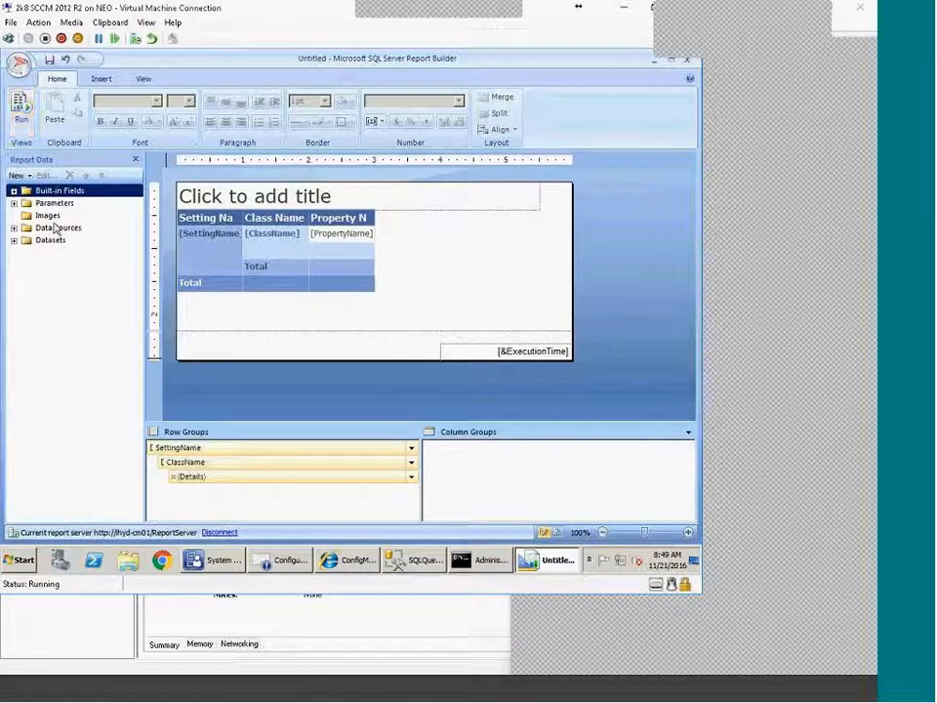
left_click(15, 240)
double_click(44, 227)
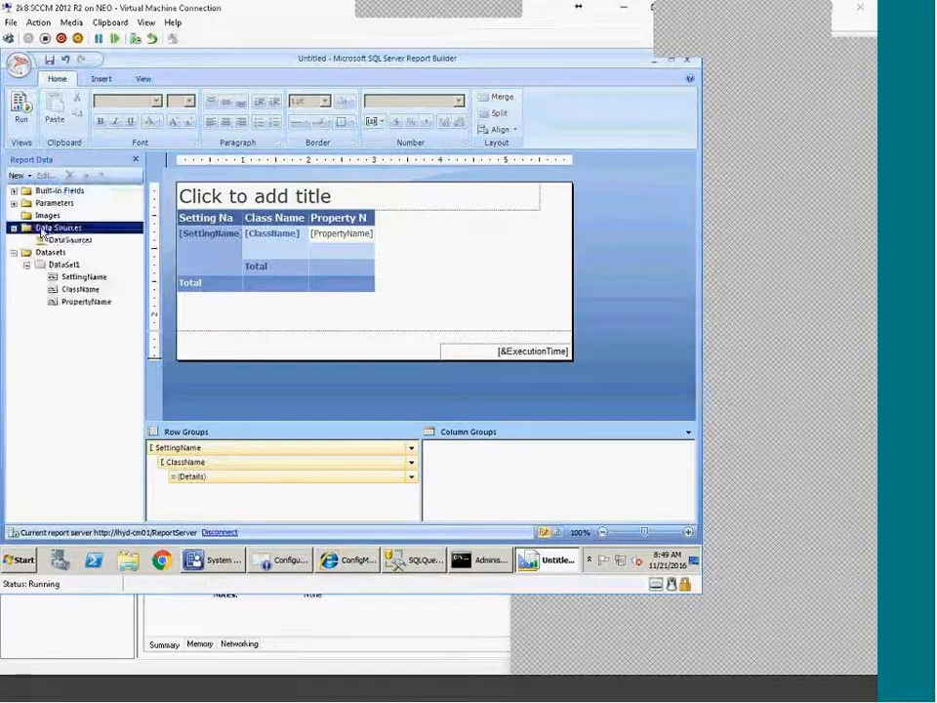
left_click(16, 203)
left_click(16, 203)
left_click(19, 190)
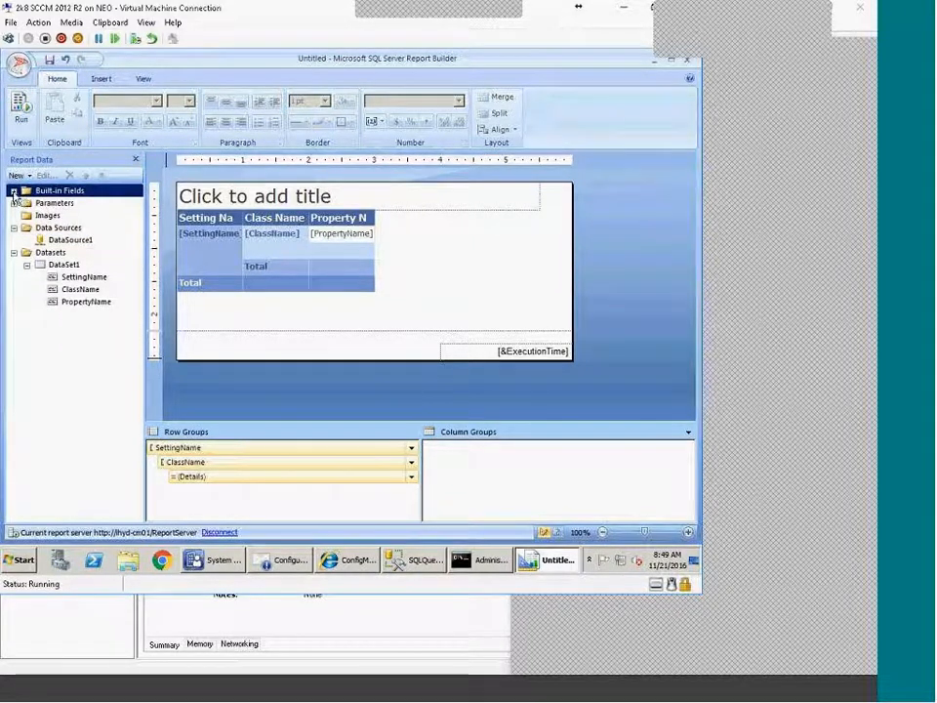
left_click(13, 191)
left_click(61, 351)
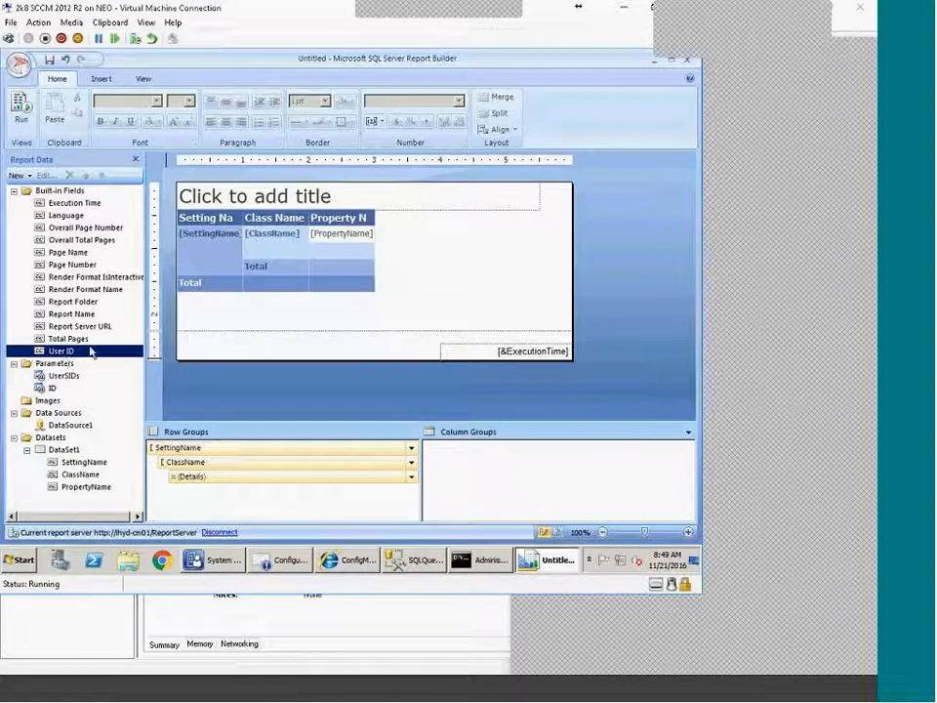
left_click(356, 560)
left_click(555, 560)
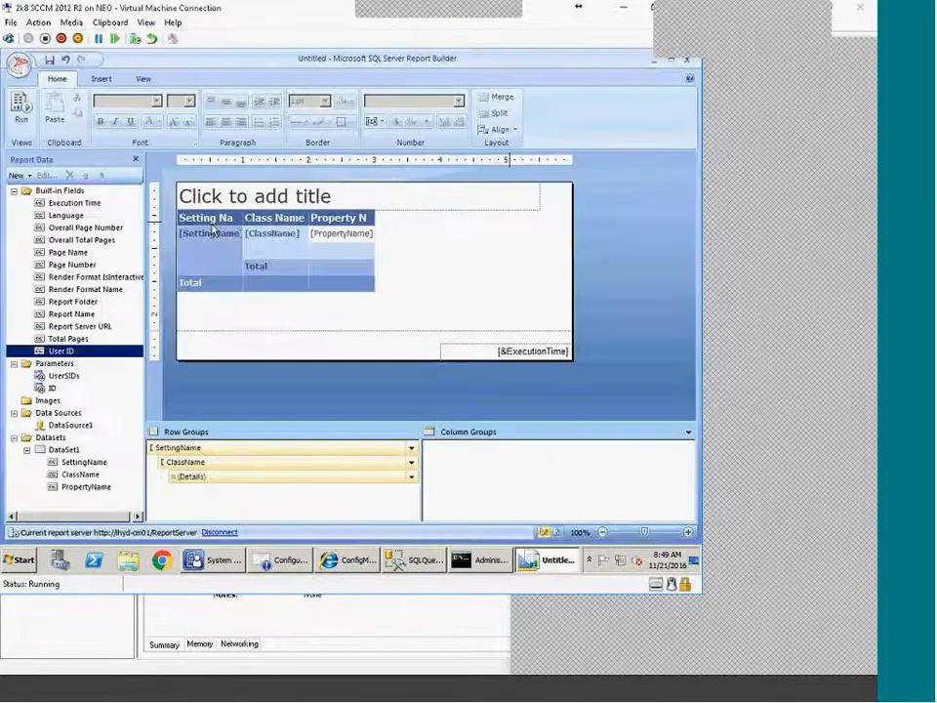
Review the UserSIDs parameter's general, available values, default values and advanced settings without changing them
right_click(58, 376)
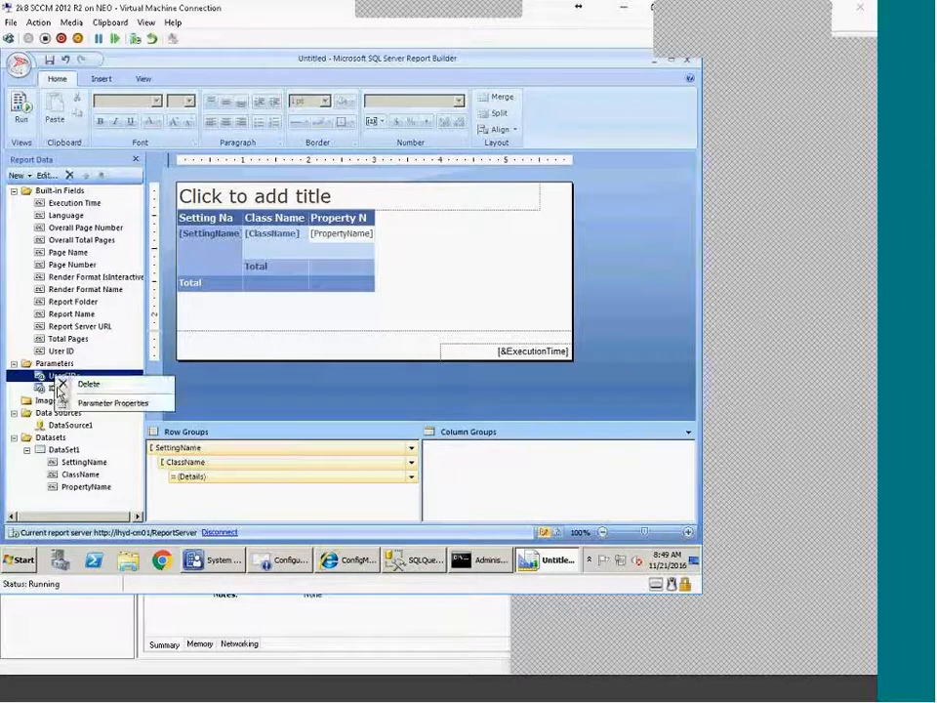
left_click(78, 402)
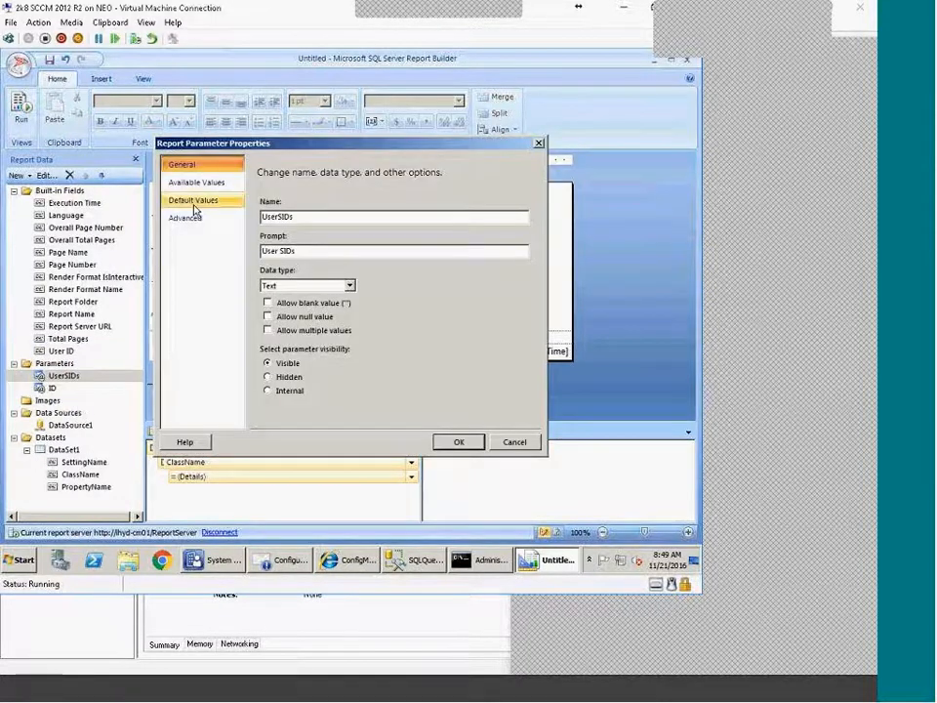
left_click(195, 183)
left_click(187, 199)
left_click(192, 218)
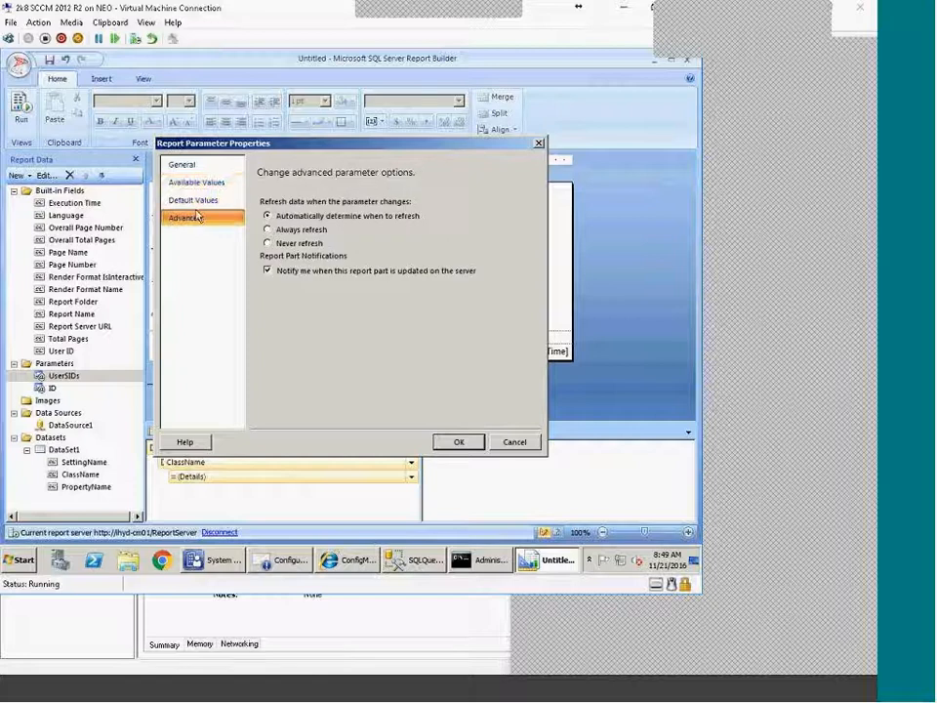
left_click(182, 164)
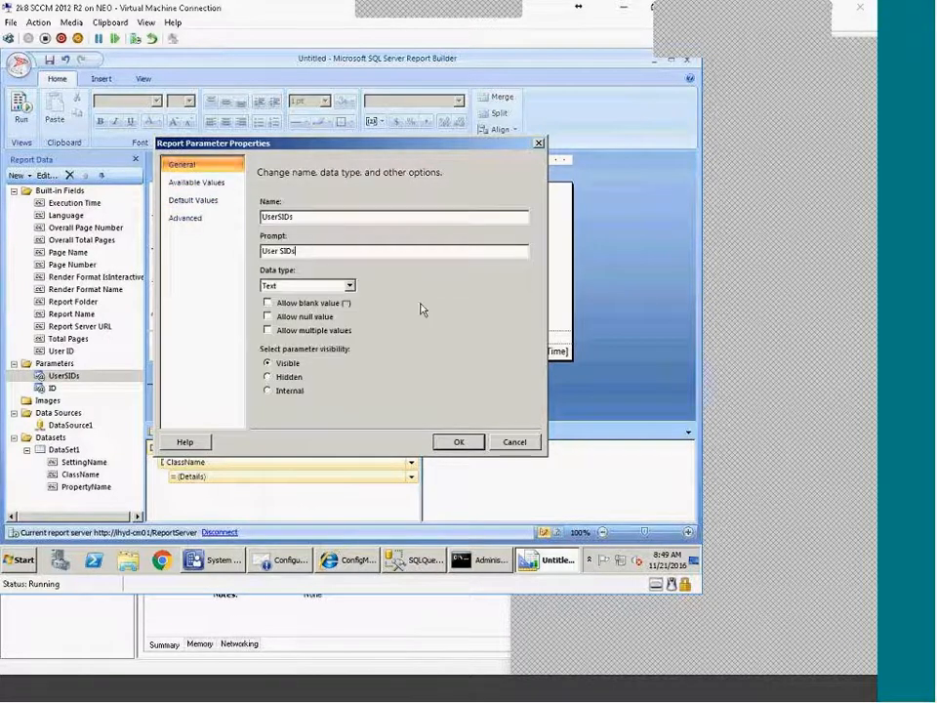
left_click(514, 442)
left_click(55, 389)
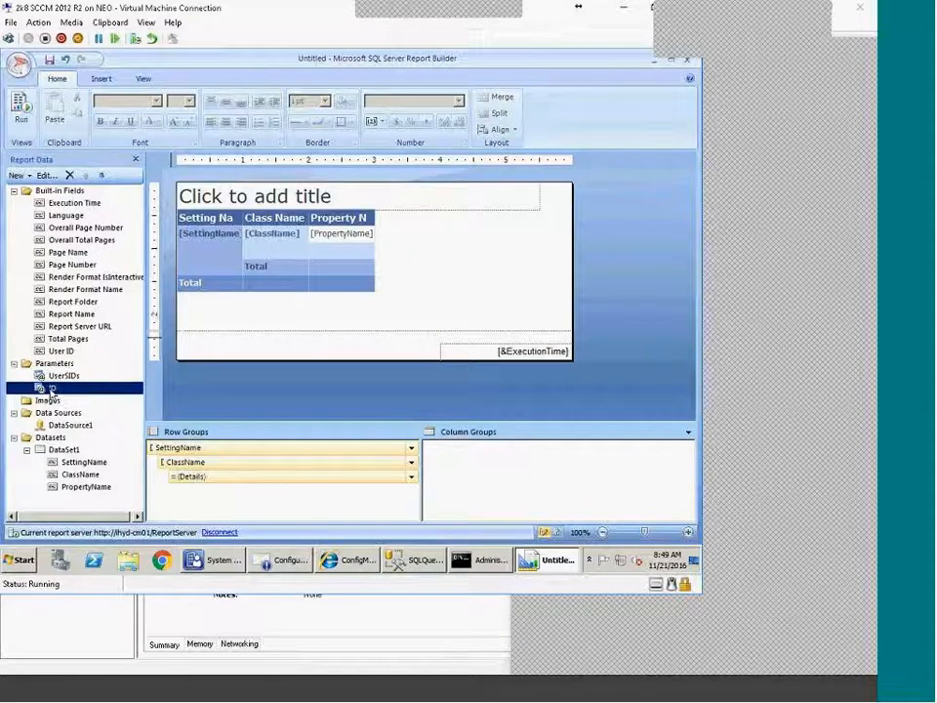
left_click(62, 376)
right_click(66, 378)
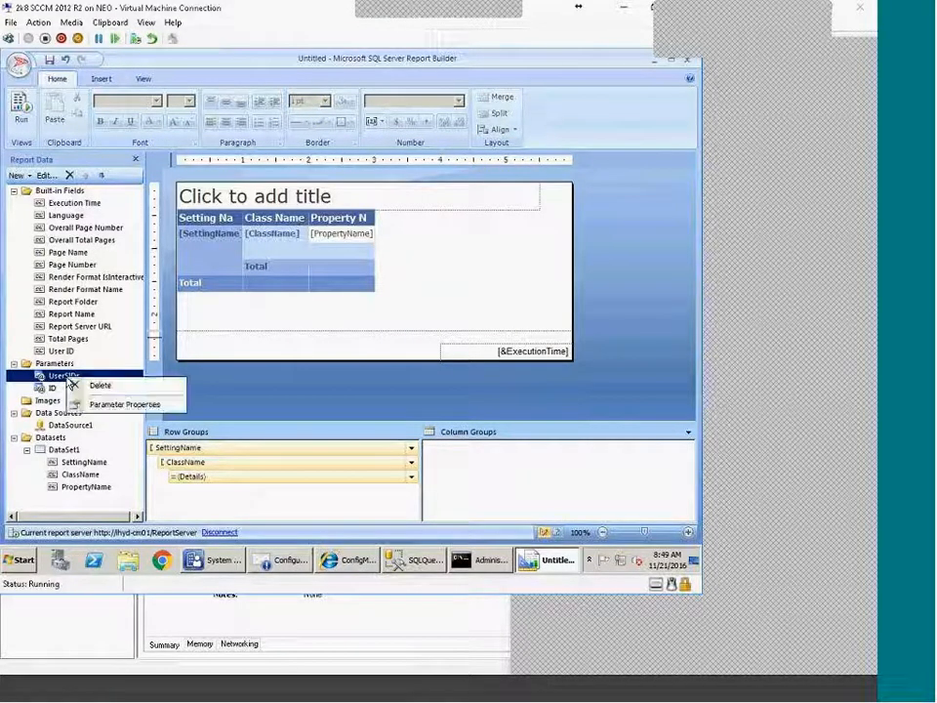
left_click(56, 378)
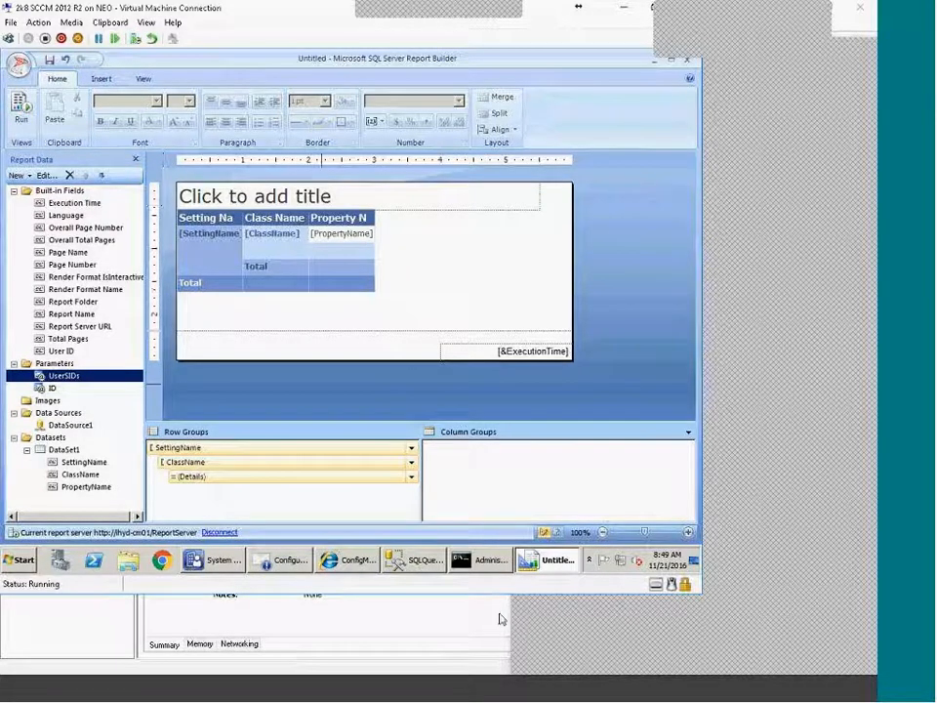
Look over the open SQL Server Management Studio query, the ConfigMgr_P01 report folders in Report Manager and the report's built-in fields in Report Builder
left_click(417, 564)
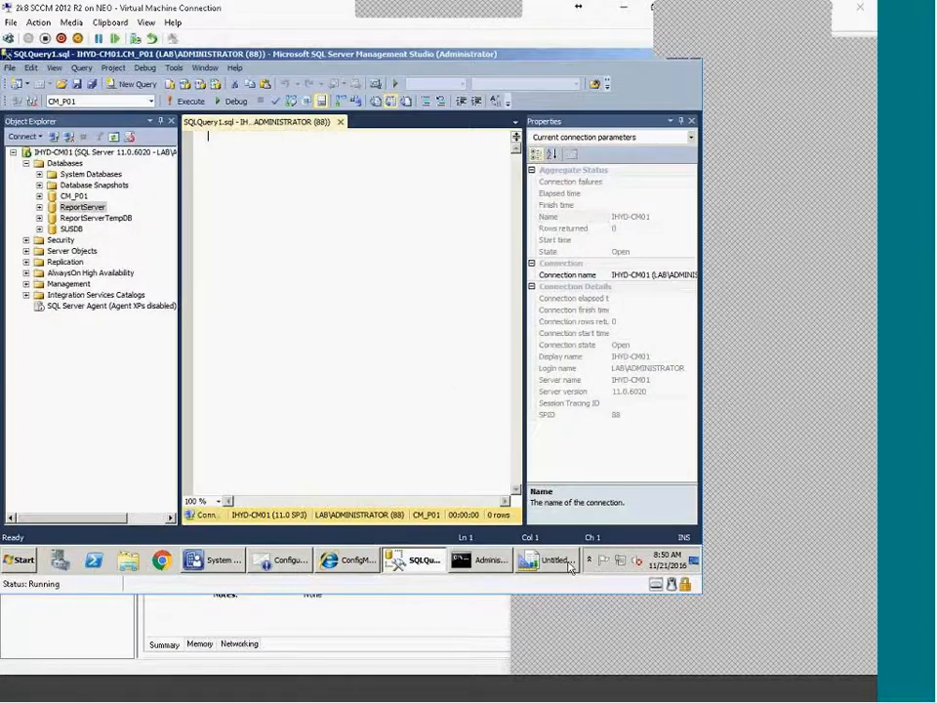
left_click(559, 562)
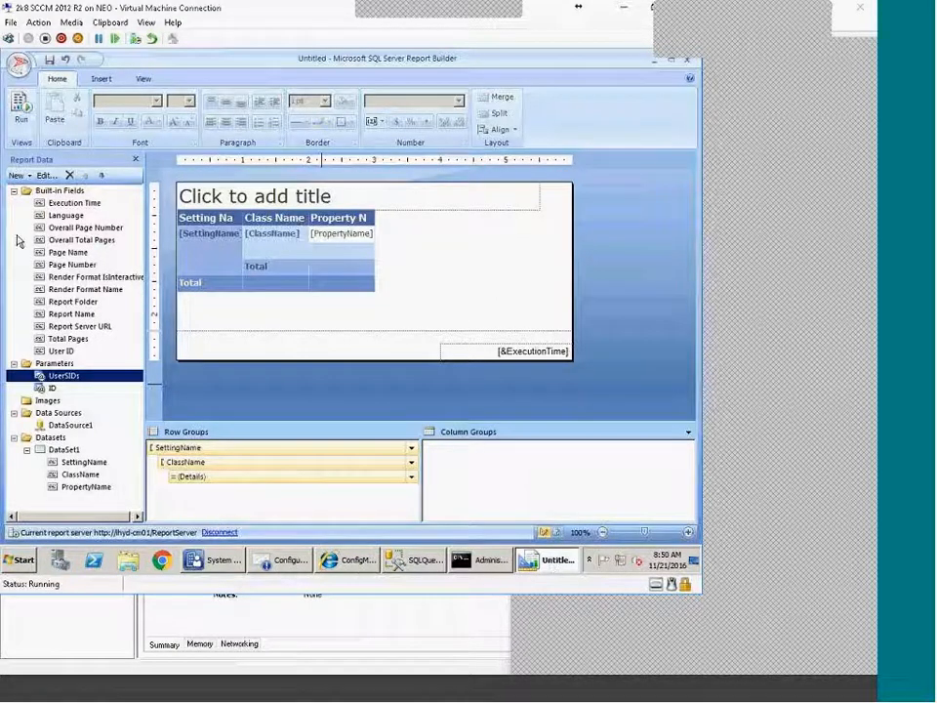
left_click(351, 563)
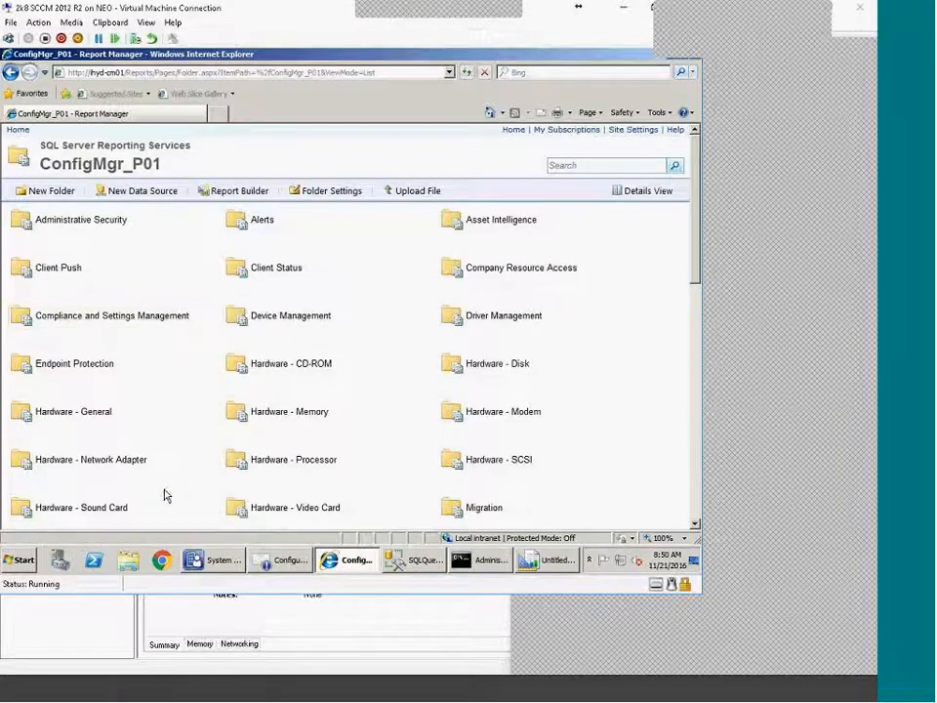
scroll(163, 473, "down", 6)
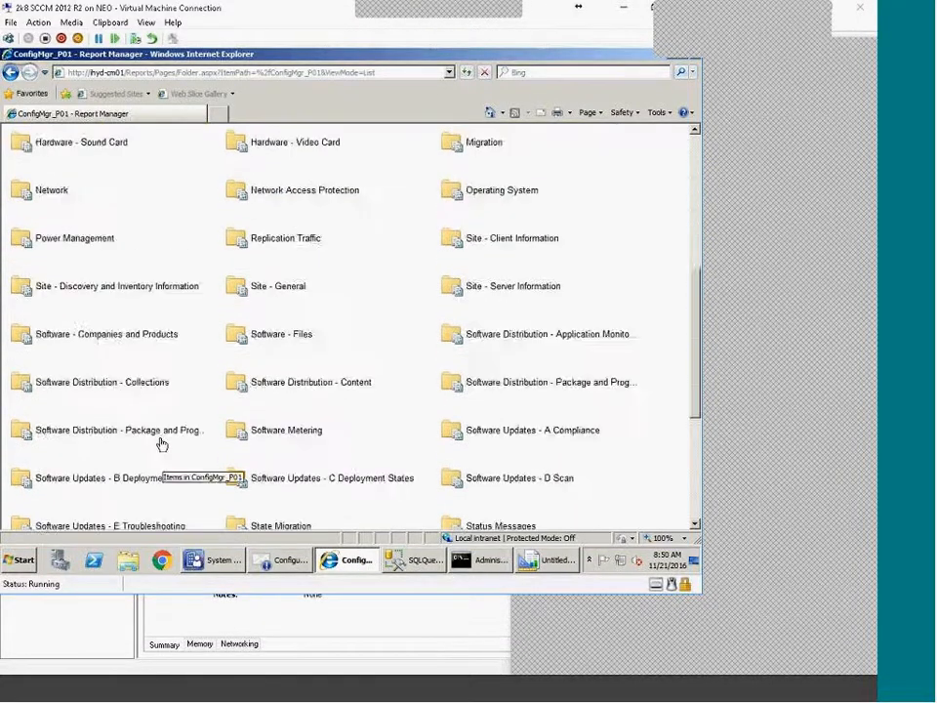
scroll(162, 445, "up", 6)
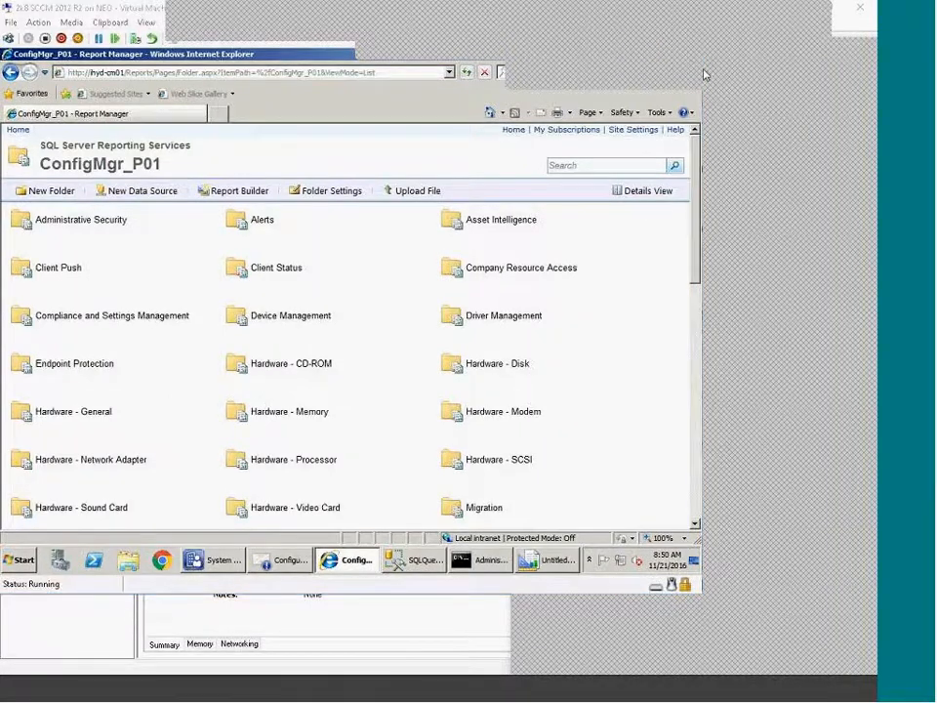
left_click(691, 56)
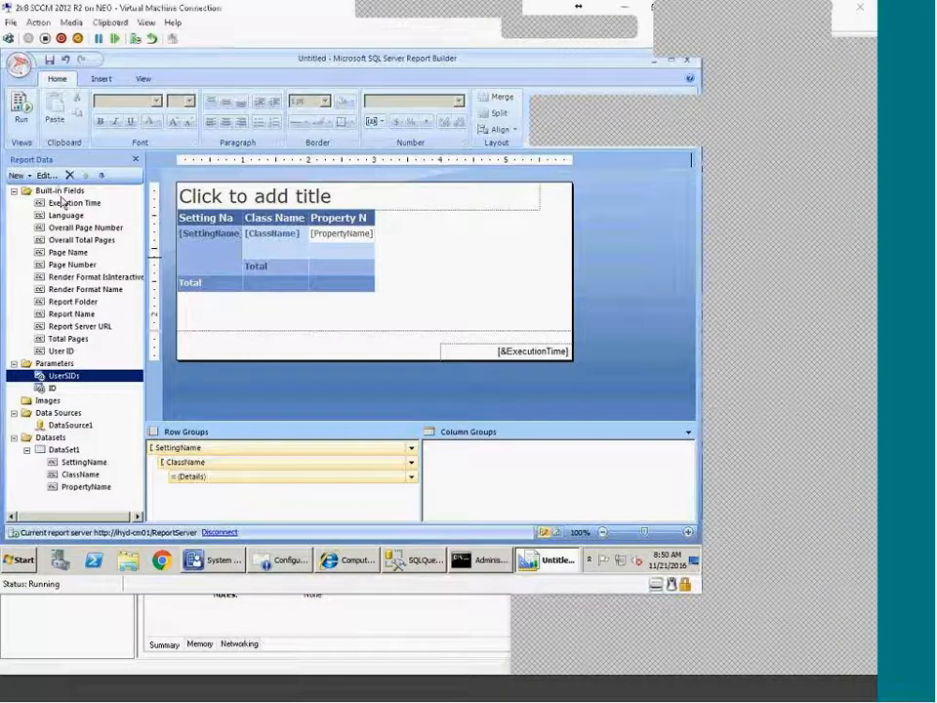
left_click(54, 190)
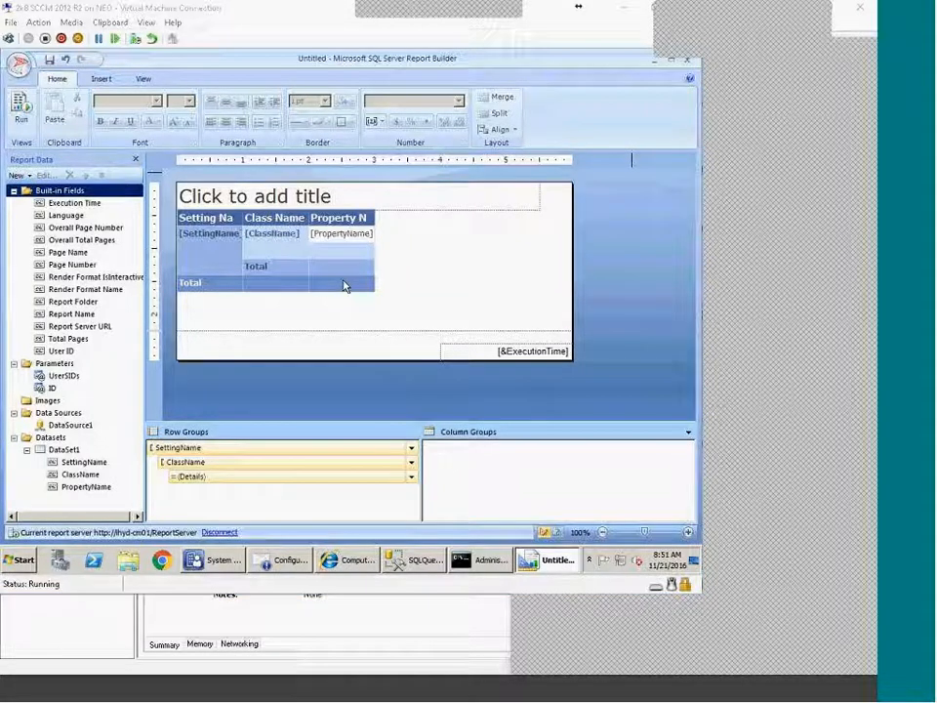
Look through the Microsoft SQL Server 2012 program group, including its Analysis Services, Configuration Tools and Integration Services entries
left_click(19, 563)
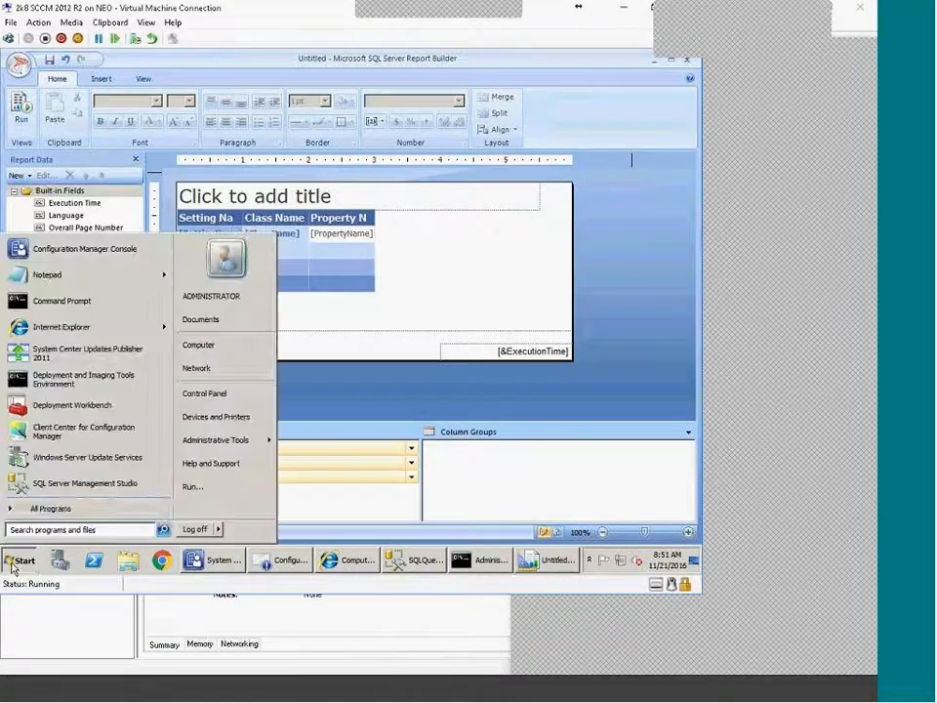
left_click(45, 509)
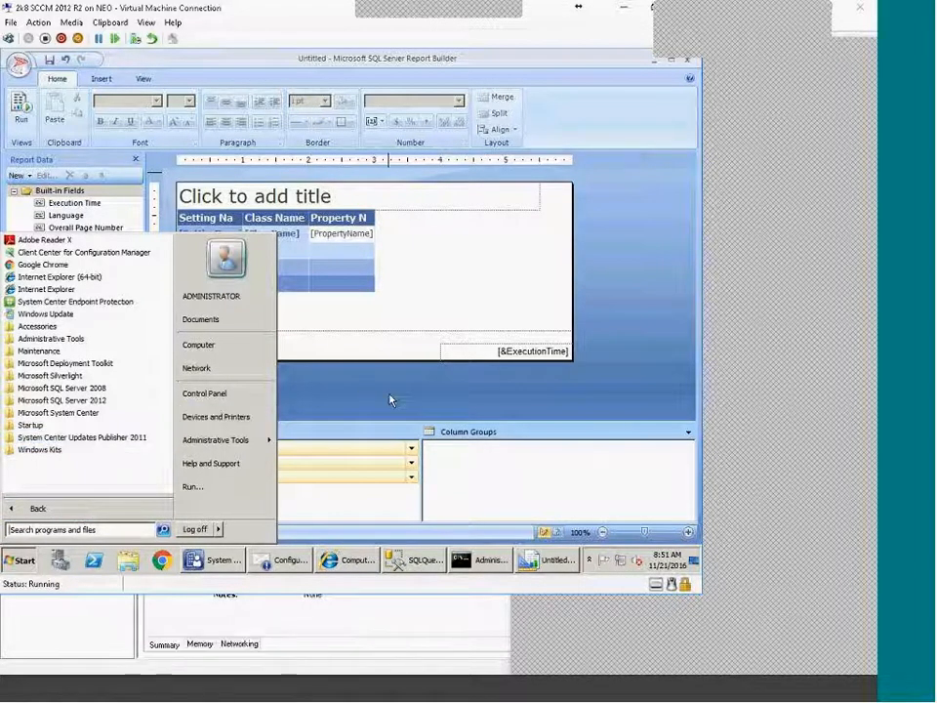
left_click(471, 427)
left_click(523, 566)
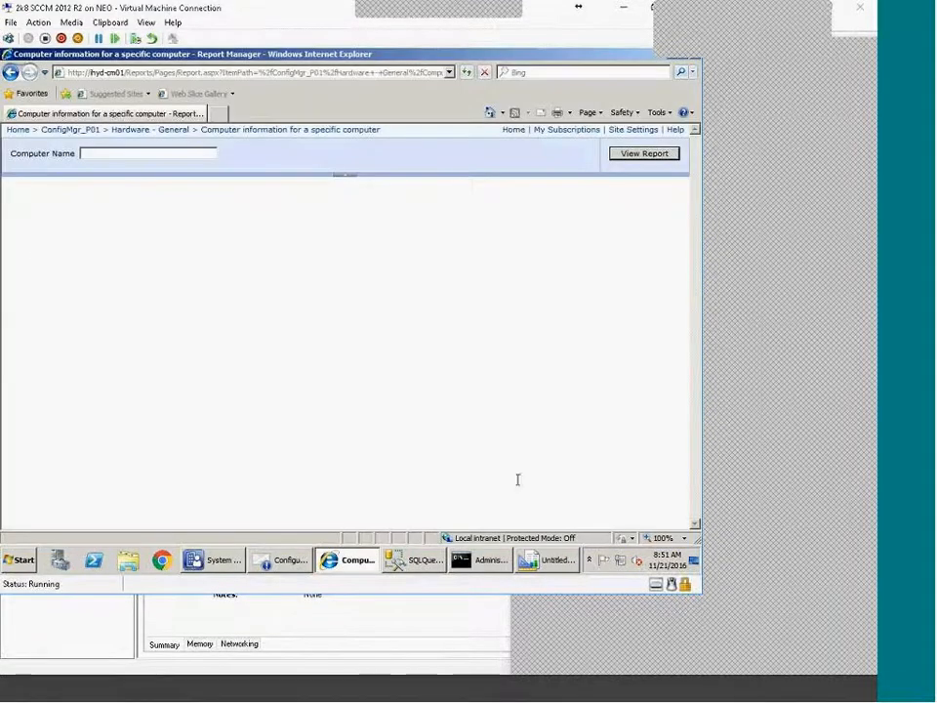
left_click(22, 561)
left_click(58, 509)
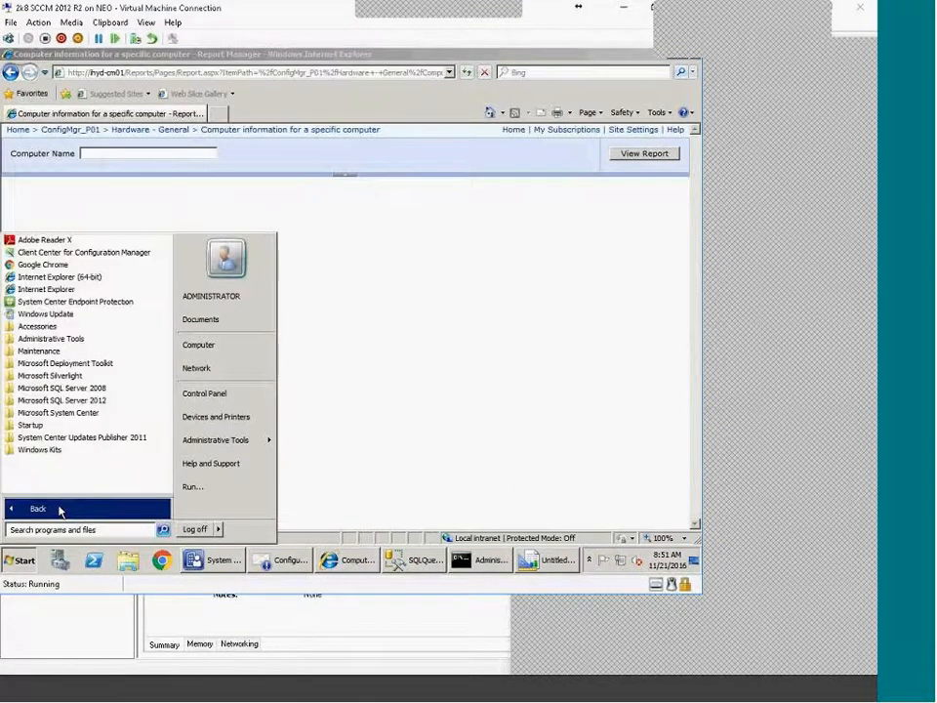
left_click(69, 400)
scroll(59, 445, "down", 2)
left_click(61, 438)
left_click(97, 428)
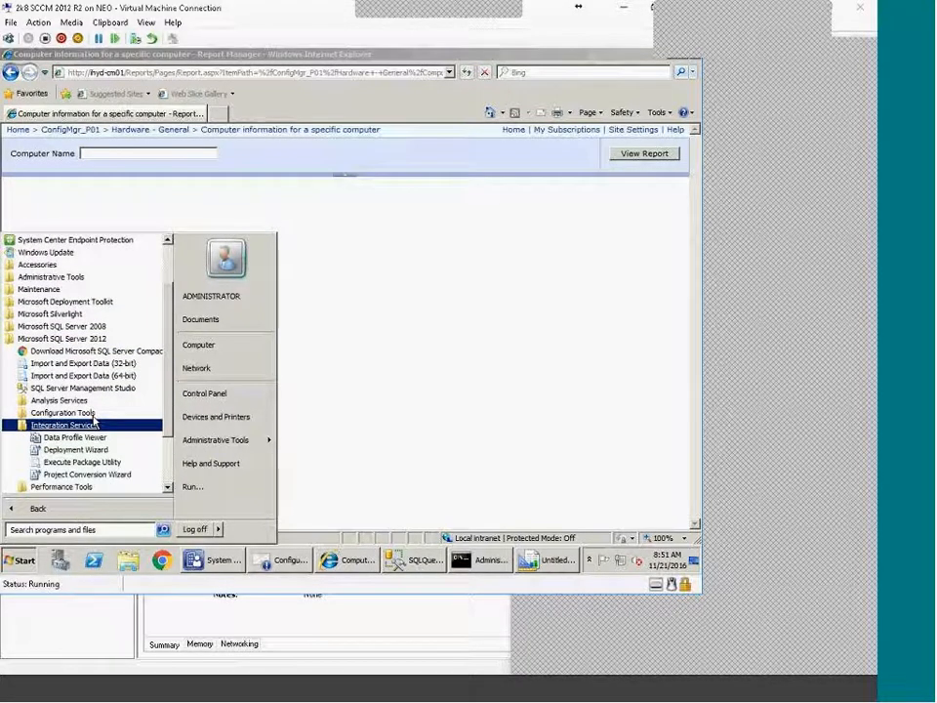
left_click(64, 413)
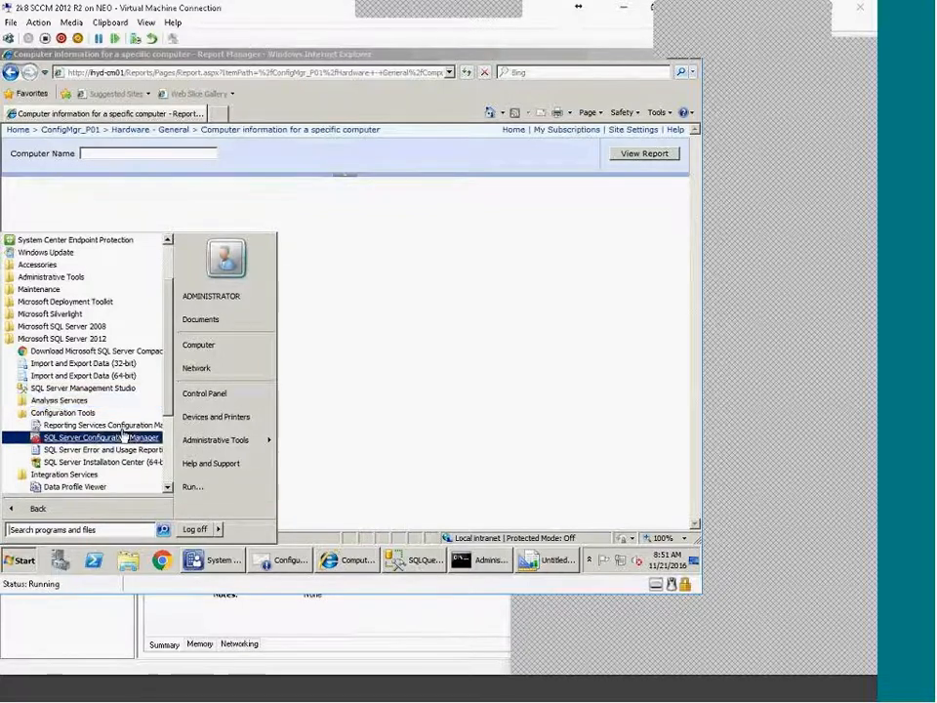
left_click(58, 401)
scroll(170, 420, "down", 2)
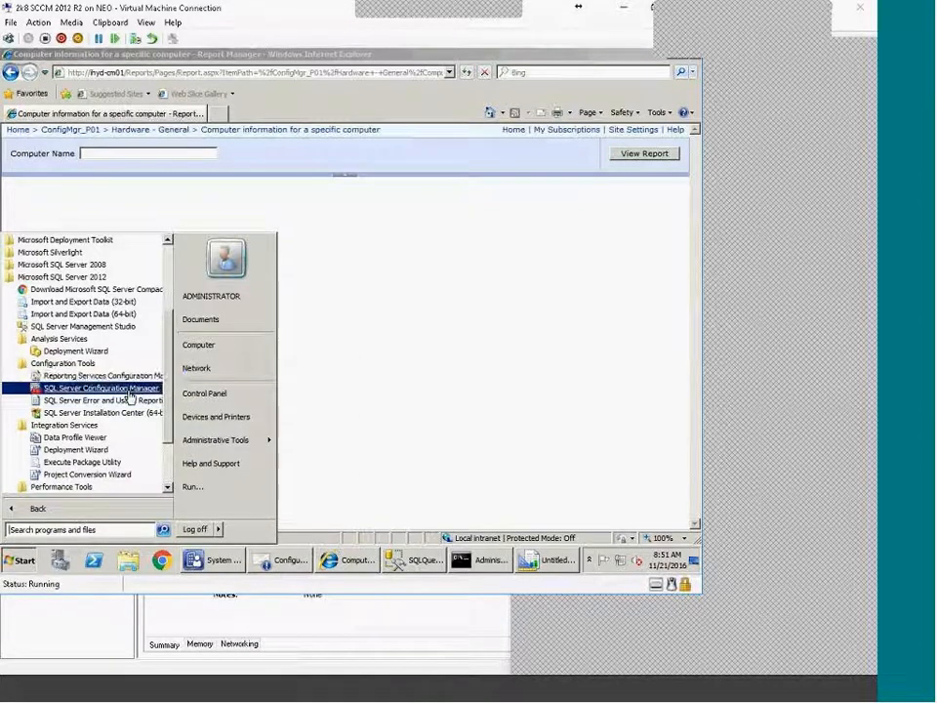
scroll(129, 474, "down", 2)
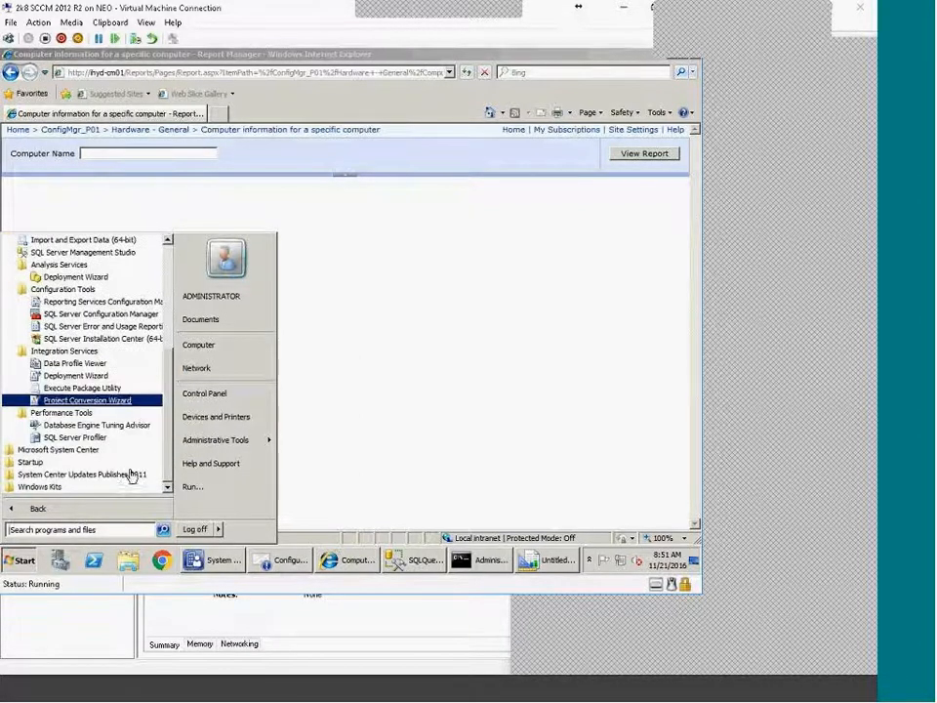
Insert the SQLFULL_ENU ISO image into the virtual machine's DVD drive
left_click(12, 86)
left_click(70, 21)
mouse_move(108, 38)
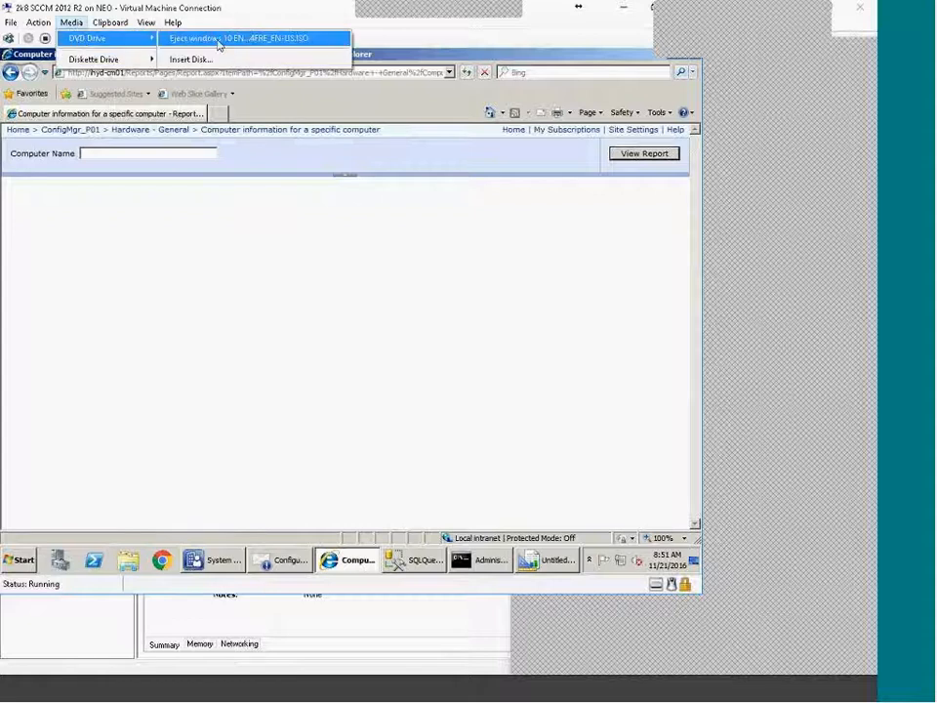
left_click(208, 59)
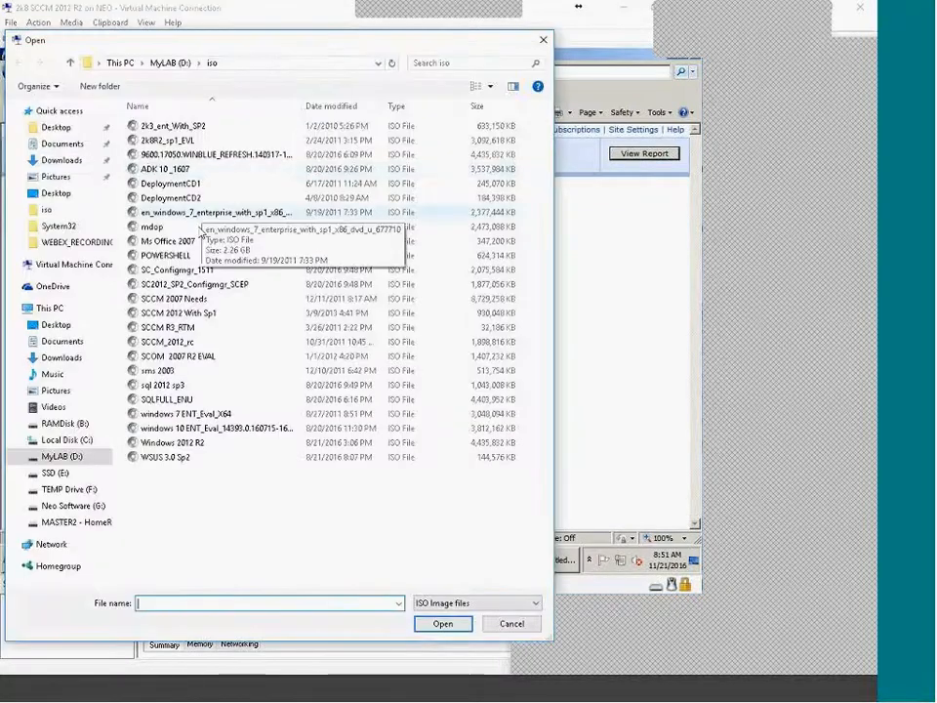
double_click(183, 400)
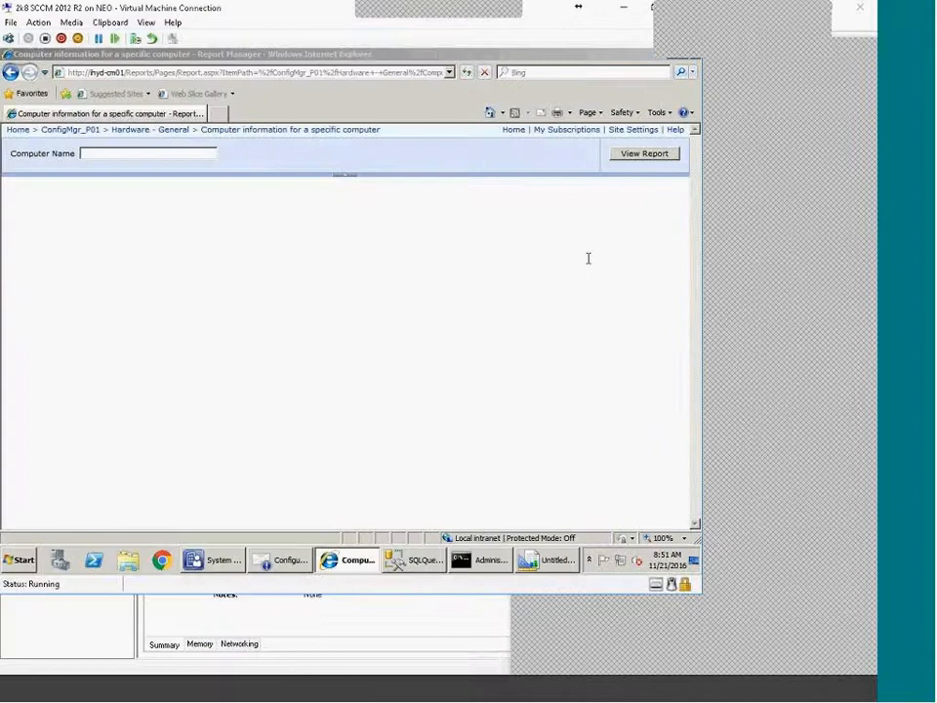
Close the untitled report in Report Builder and clear the other open windows off the desktop
left_click(357, 563)
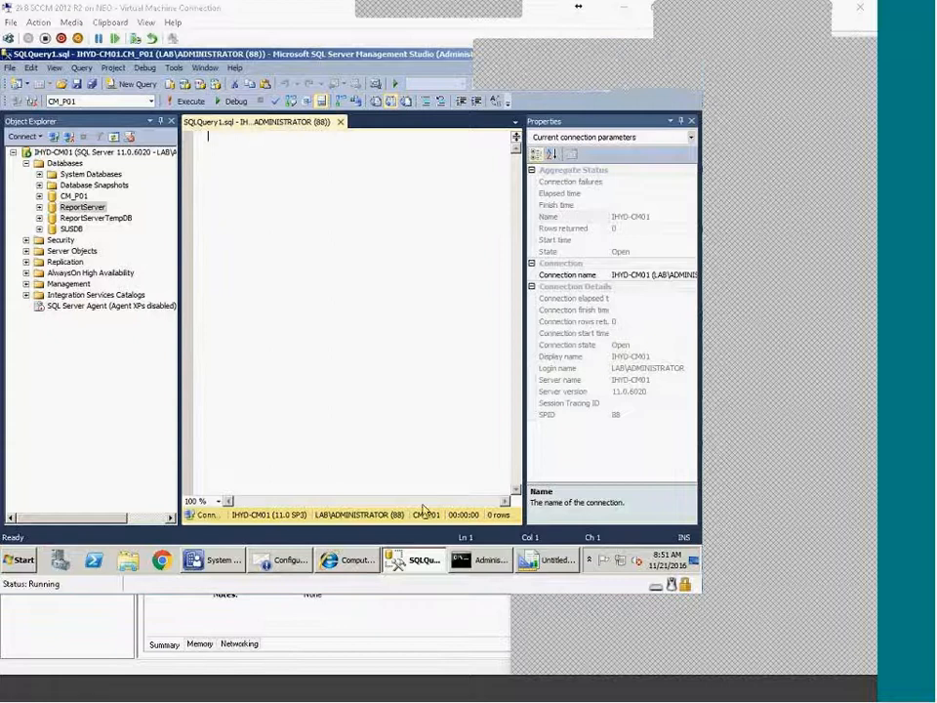
left_click(412, 564)
left_click(221, 568)
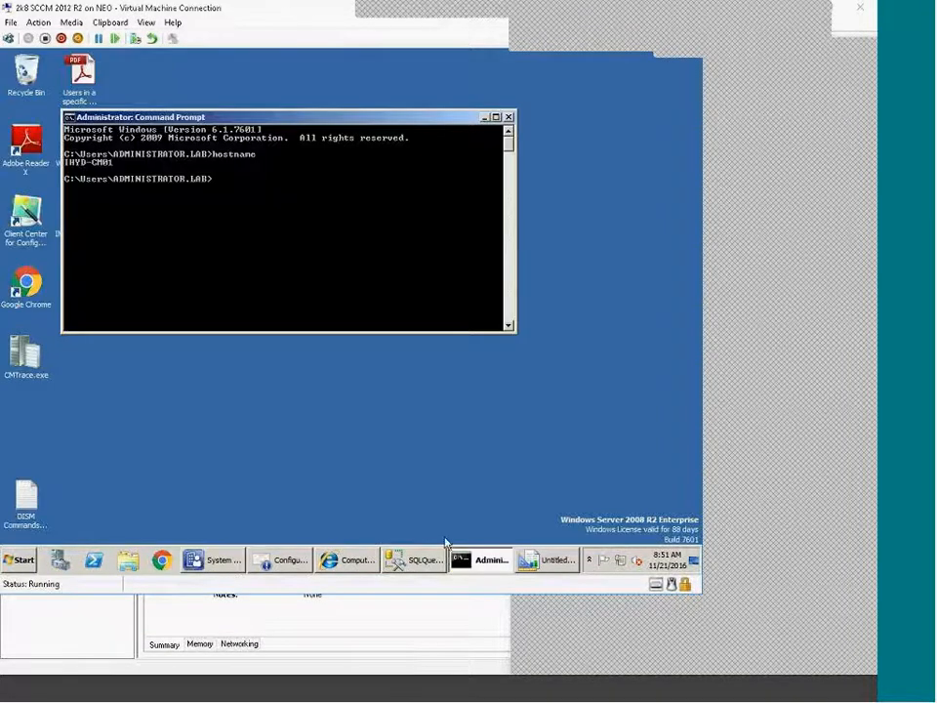
left_click(468, 558)
left_click(541, 563)
right_click(540, 563)
left_click(538, 539)
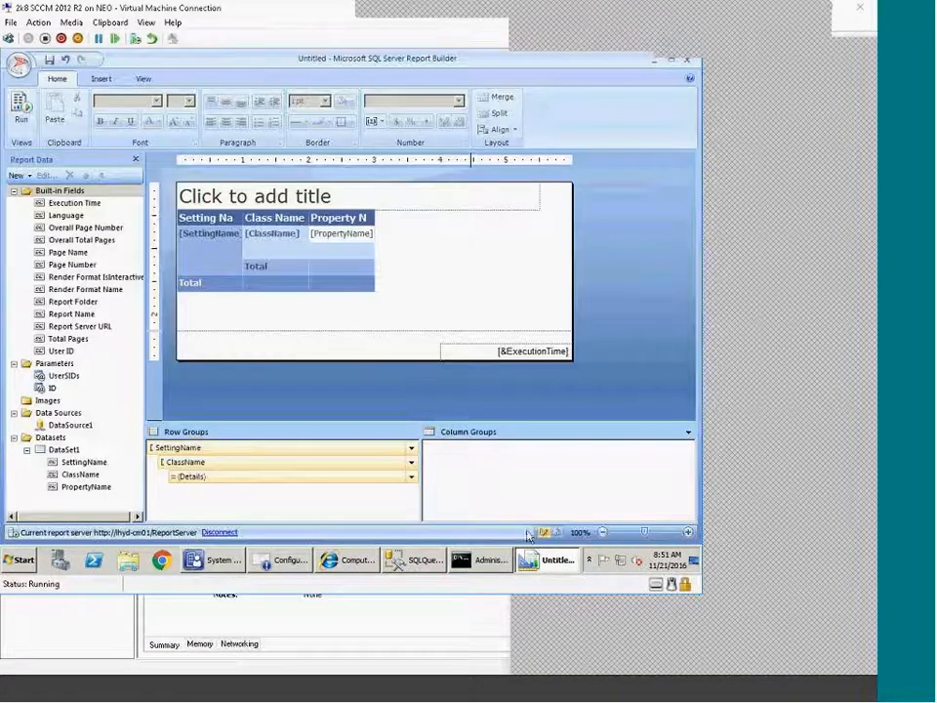
left_click(380, 346)
left_click(449, 70)
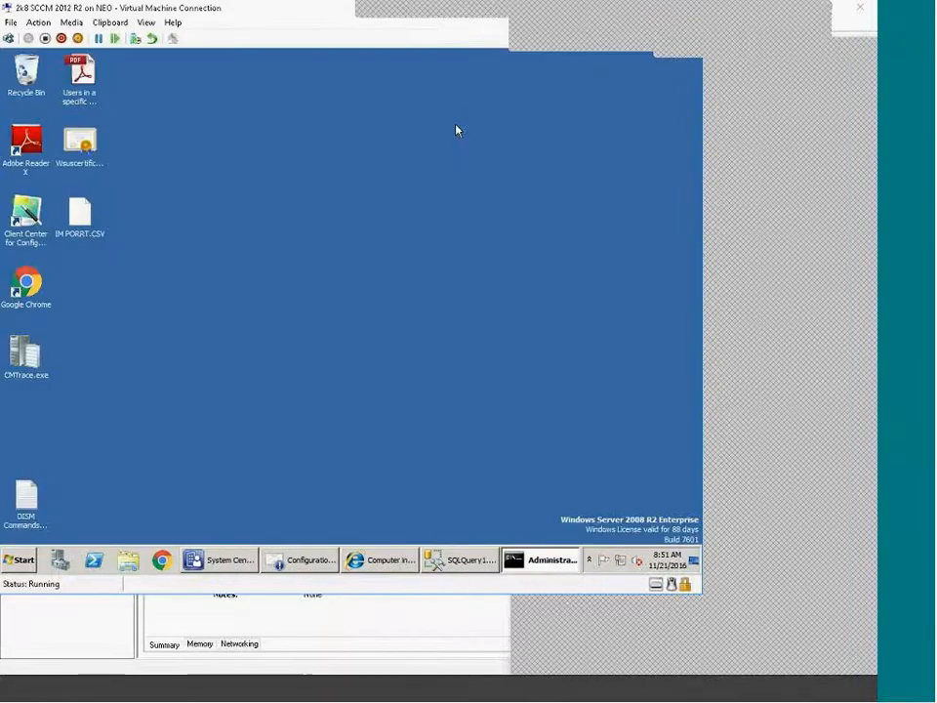
Browse to the SQLFULL_ENU DVD drive (E:), run setup.exe and bring the SQL Server Installation Center to the front
left_click(128, 559)
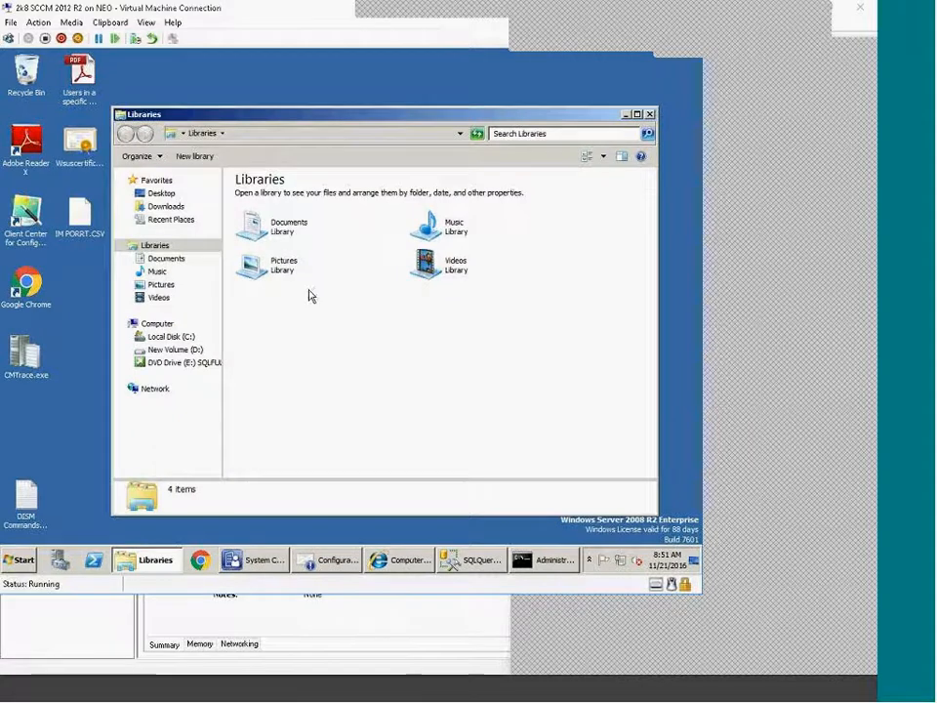
left_click(176, 350)
left_click(181, 362)
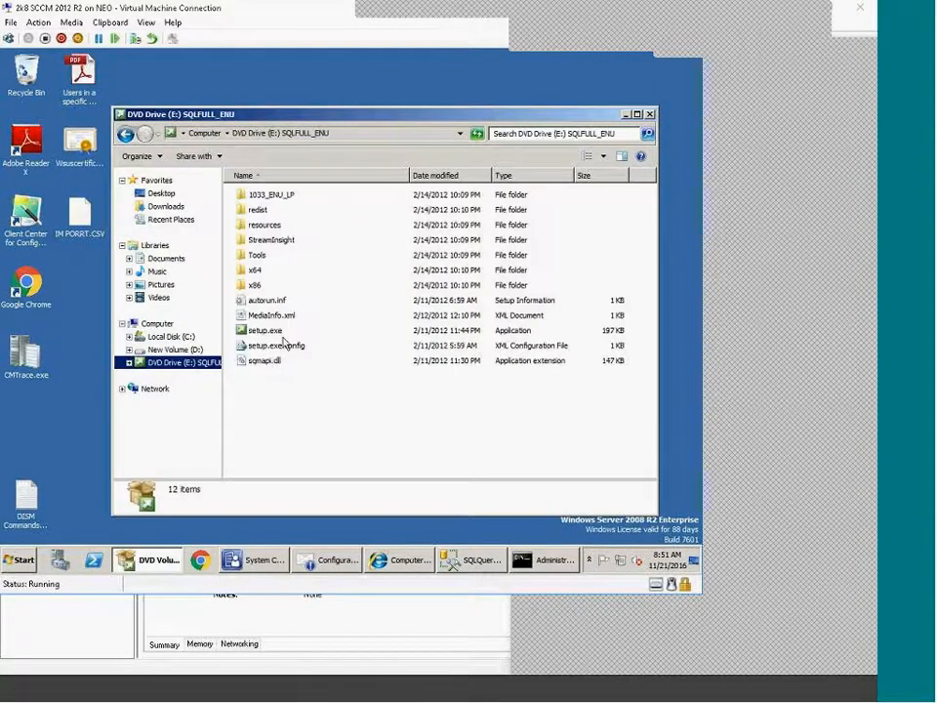
double_click(278, 331)
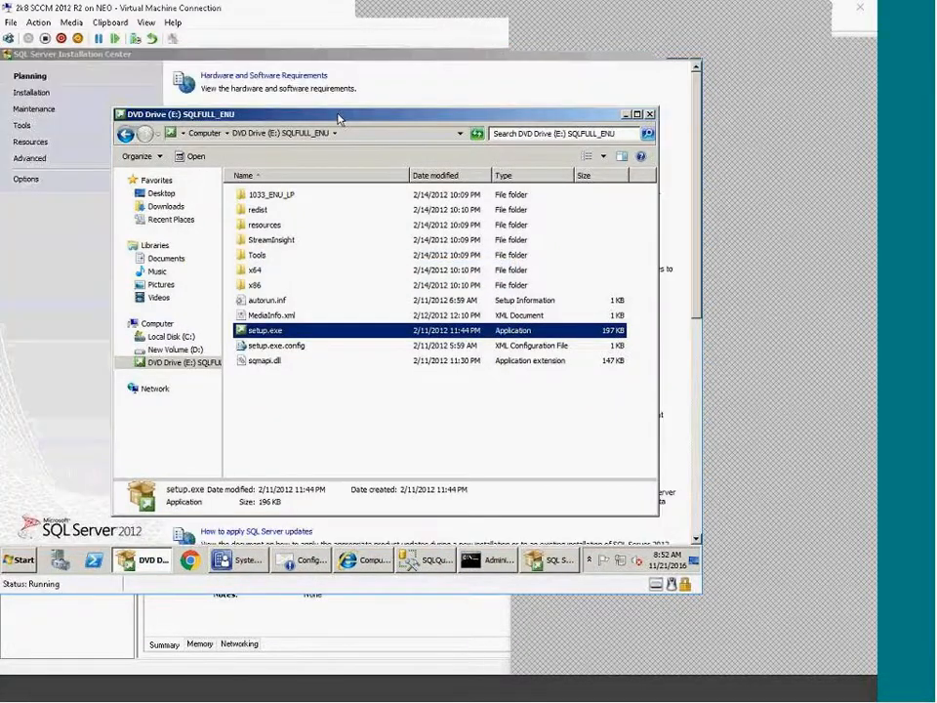
left_click(383, 82)
Launch the SQL Server stand-alone installation or add features wizard and continue past the Setup Support Rules checks
left_click(33, 91)
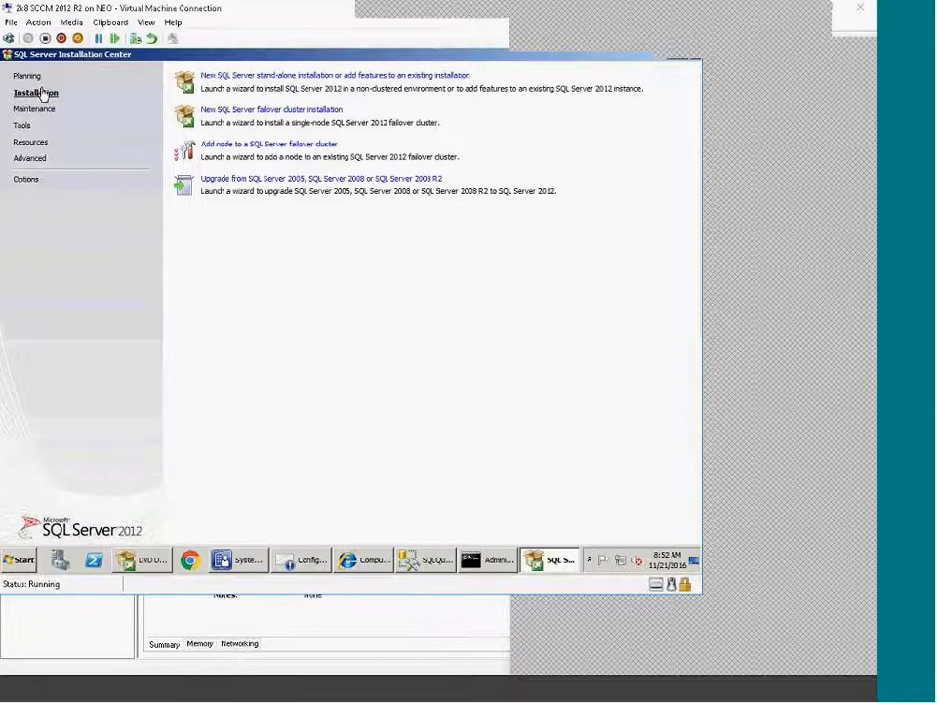
left_click(329, 77)
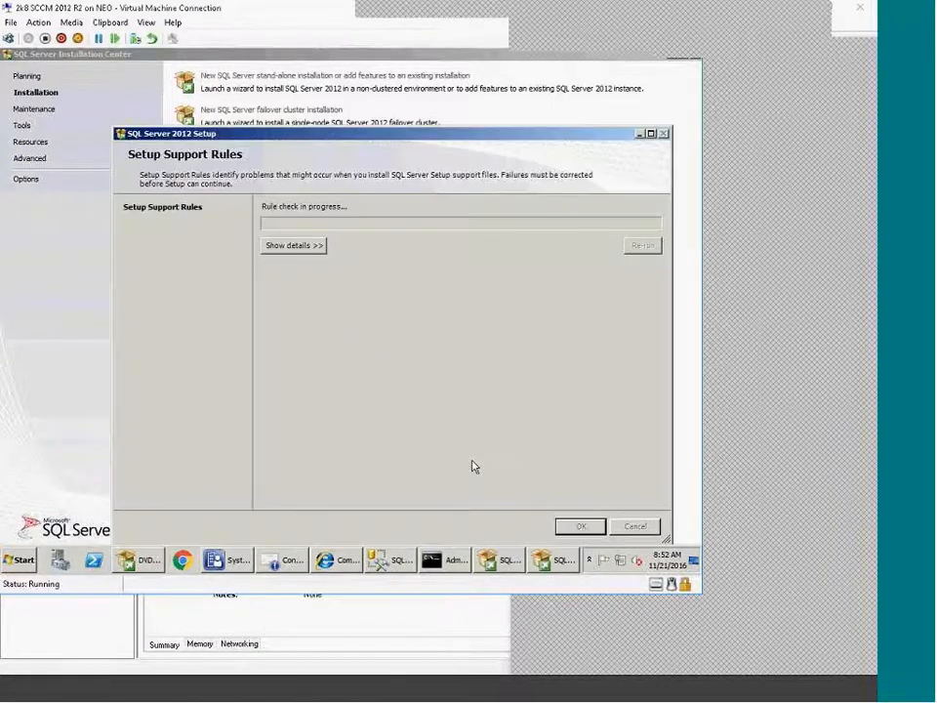
left_click(575, 526)
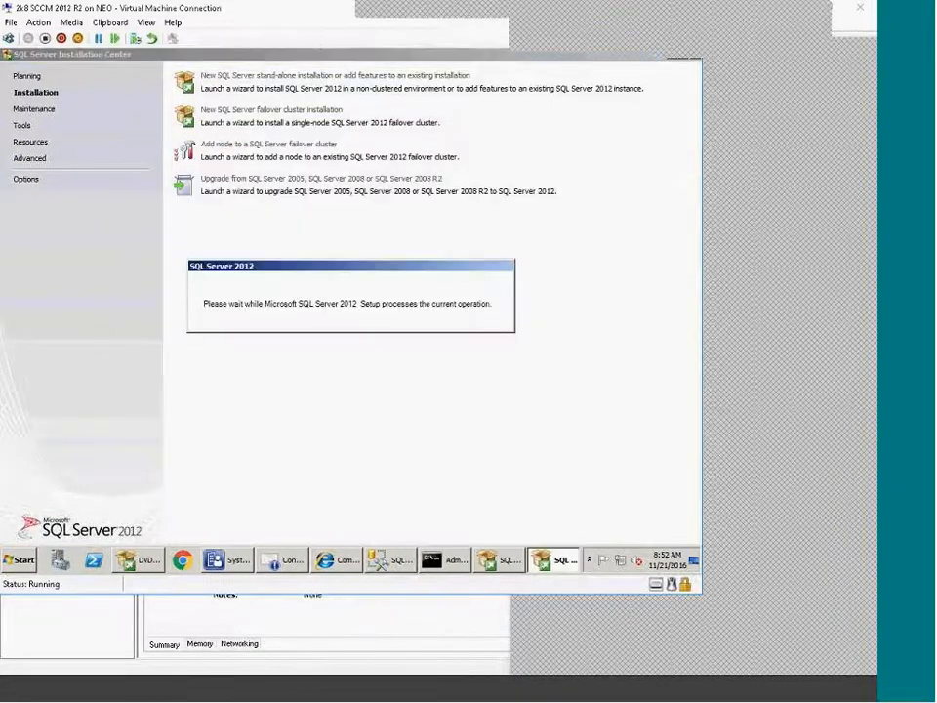
left_click_drag(401, 274, 376, 186)
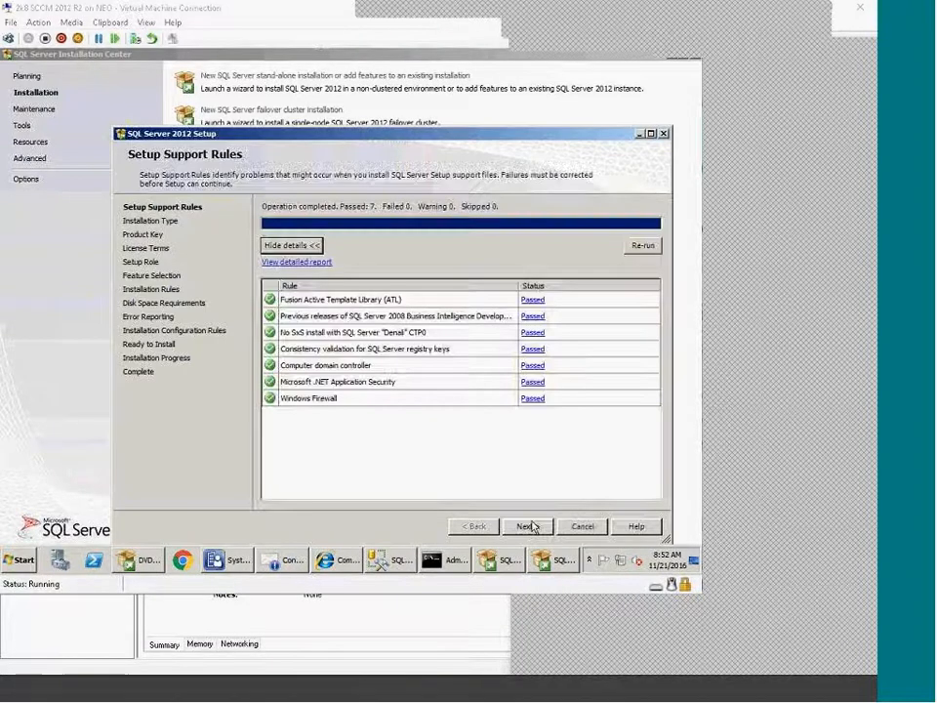
left_click(530, 527)
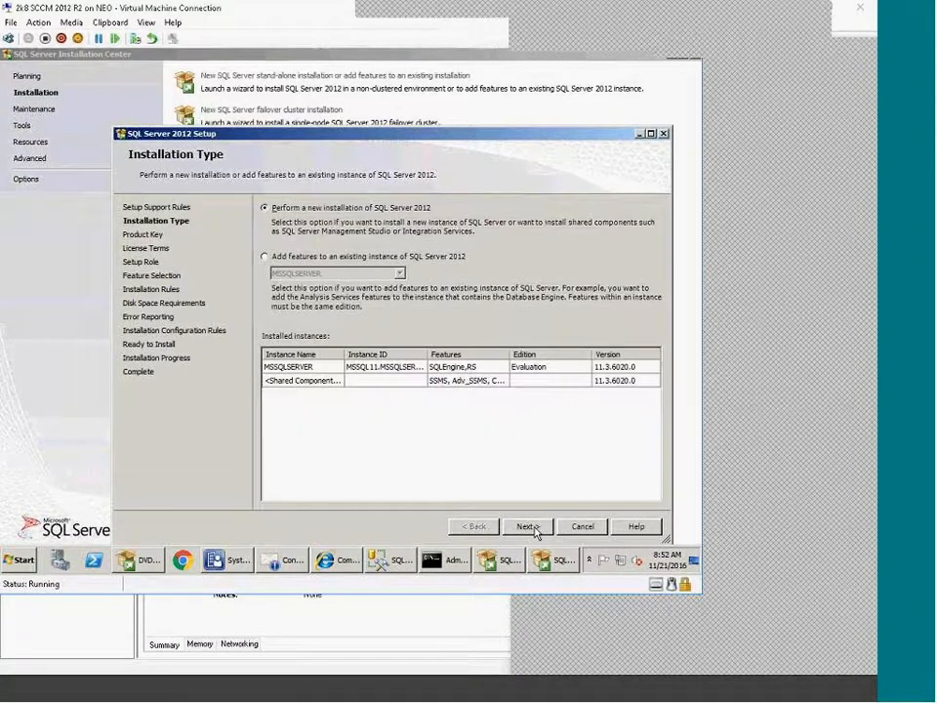
Choose to add features to the existing MSSQLSERVER instance, continue to Feature Selection and look through the whole feature list
left_click(370, 256)
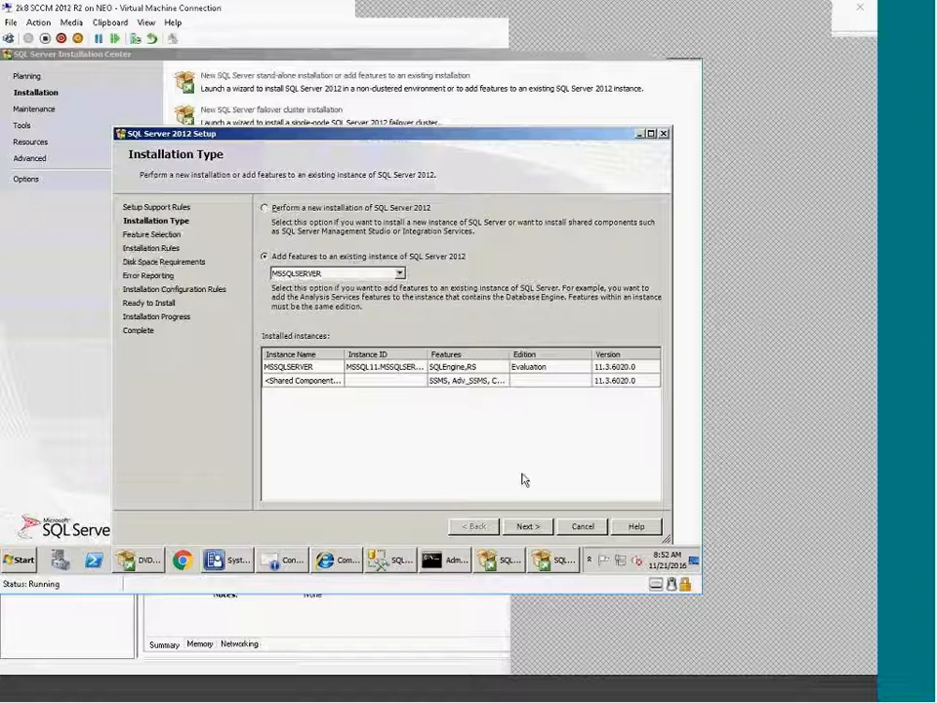
left_click(544, 528)
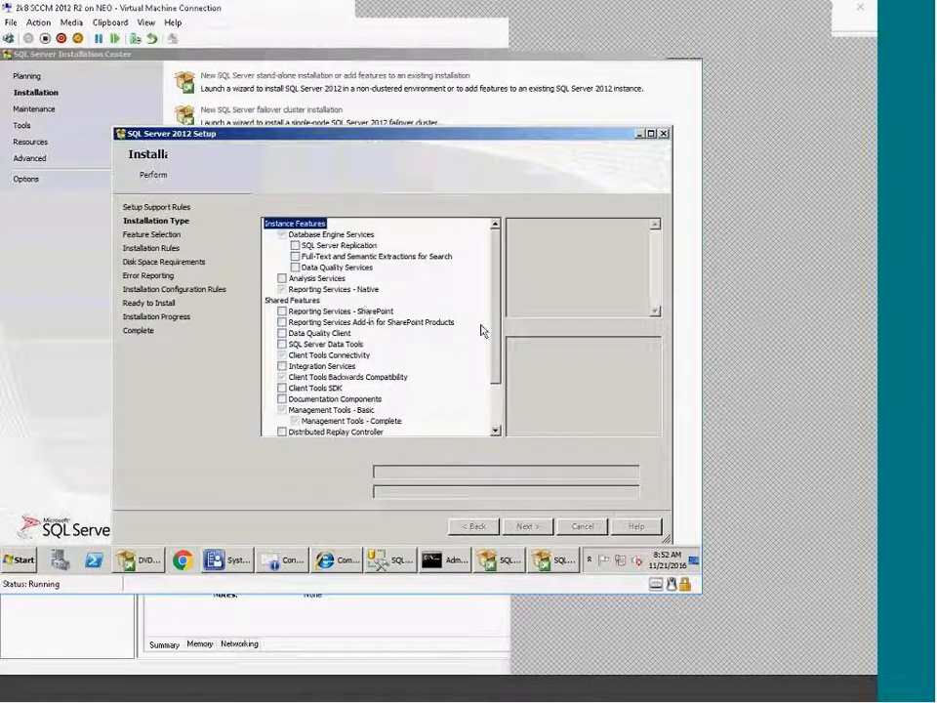
left_click_drag(497, 342, 494, 398)
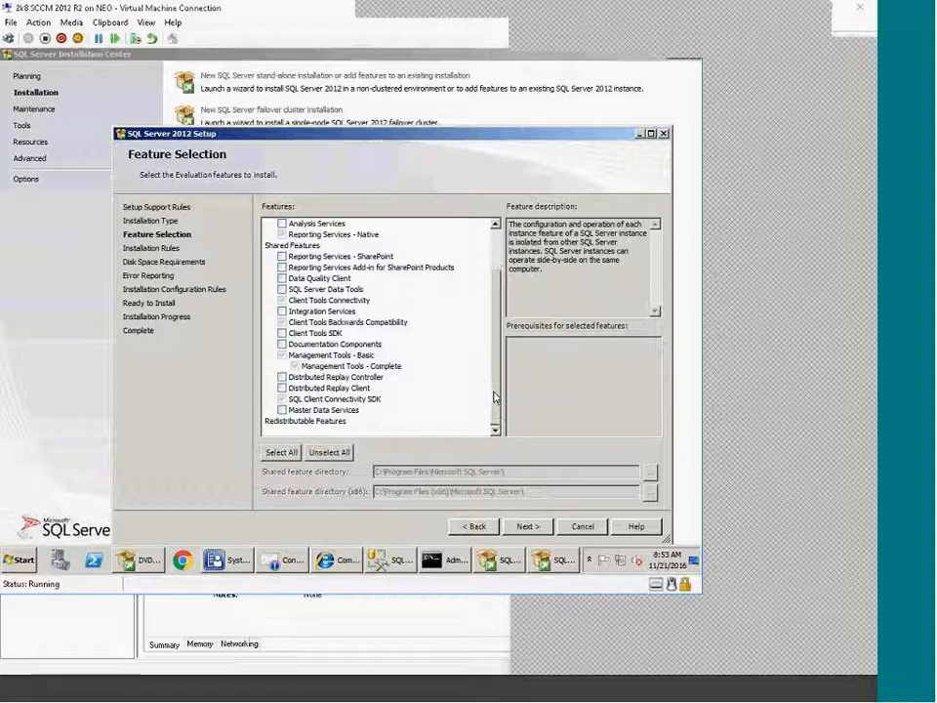
left_click_drag(496, 393, 507, 310)
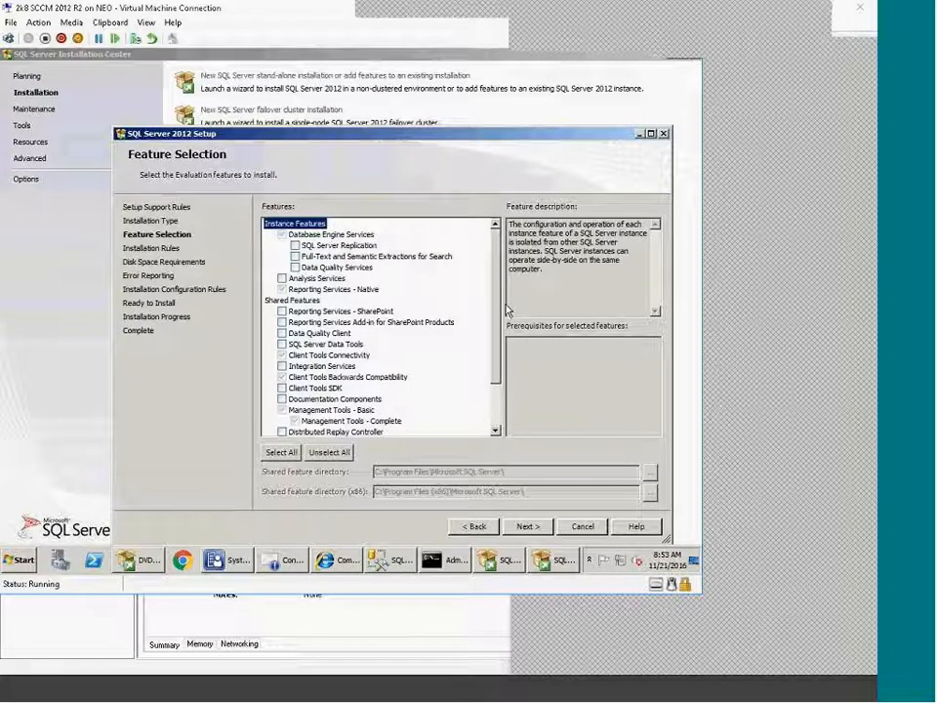
scroll(495, 369, "down", 1)
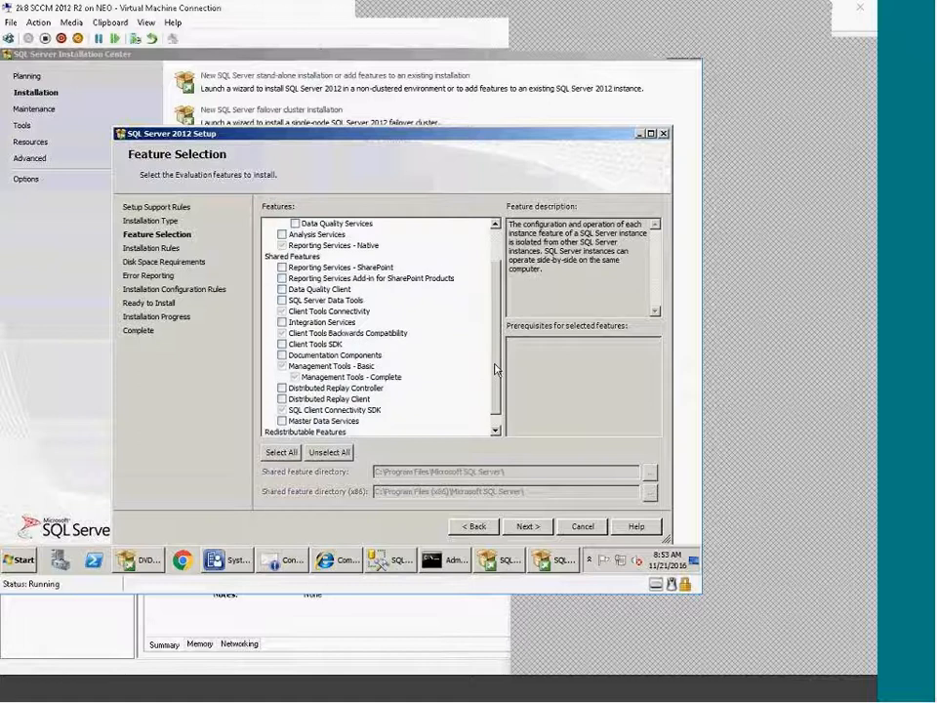
scroll(495, 372, "down", 1)
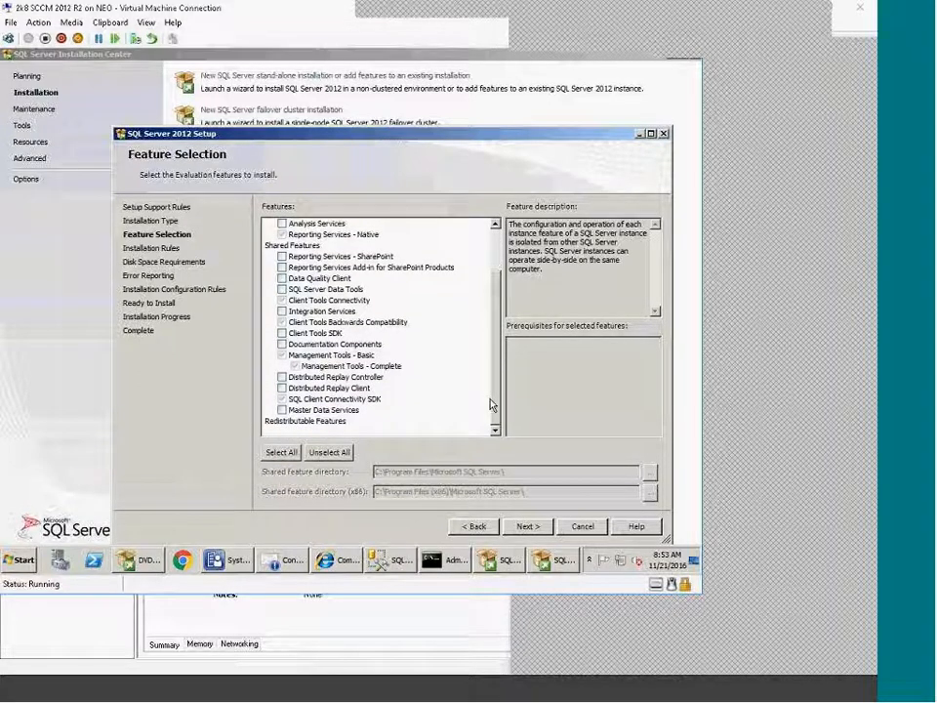
scroll(489, 352, "up", 2)
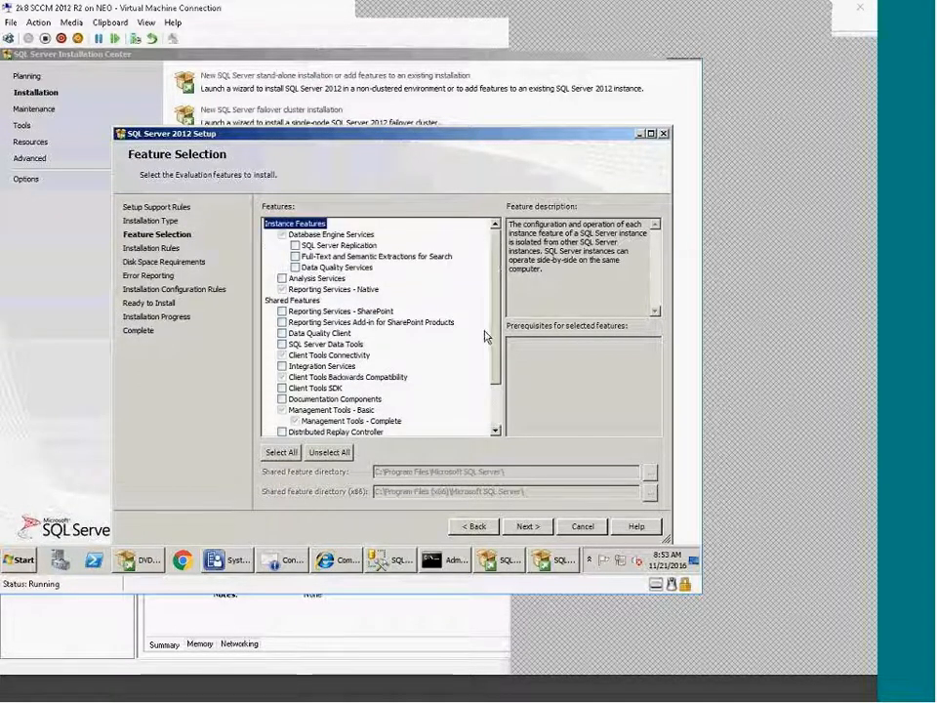
scroll(488, 339, "down", 1)
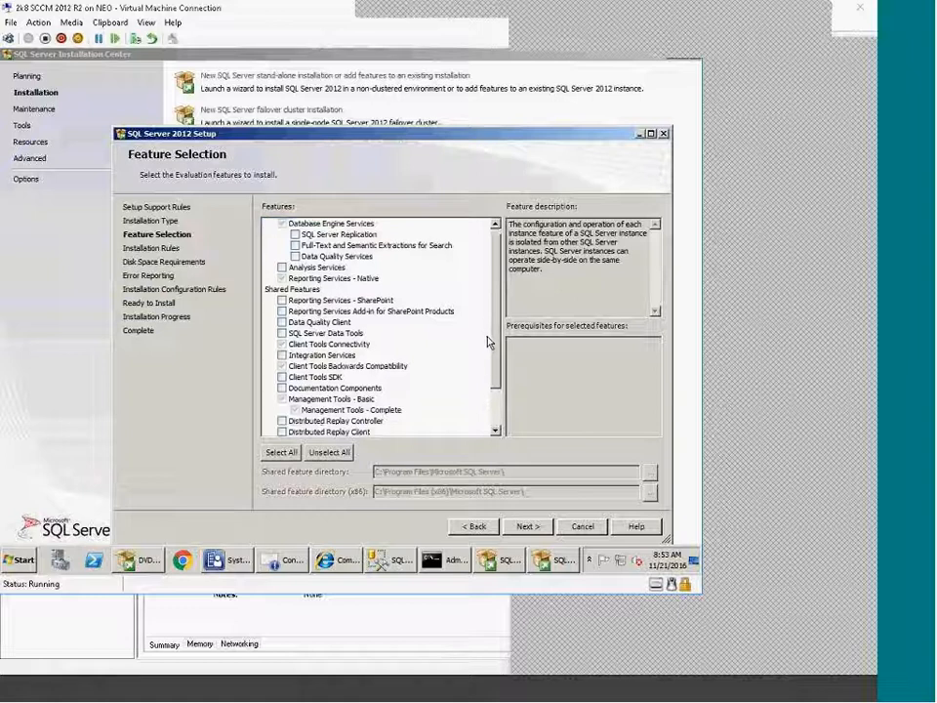
Read the feature descriptions of Reporting Services - Native, Reporting Services - SharePoint and the shared tools down to Management Tools - Basic
left_click(320, 279)
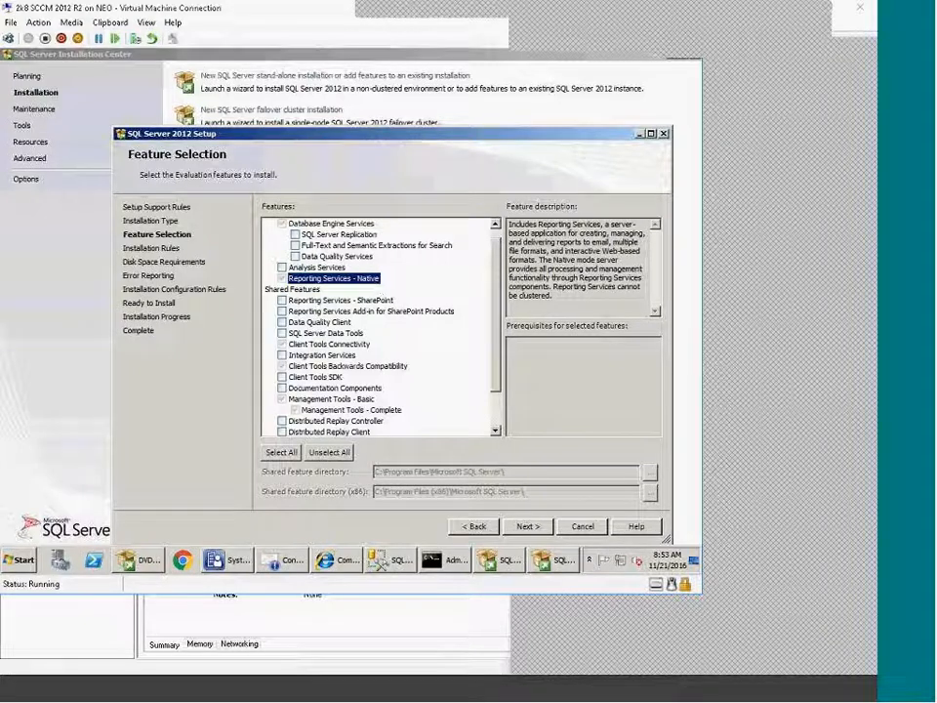
left_click(337, 300)
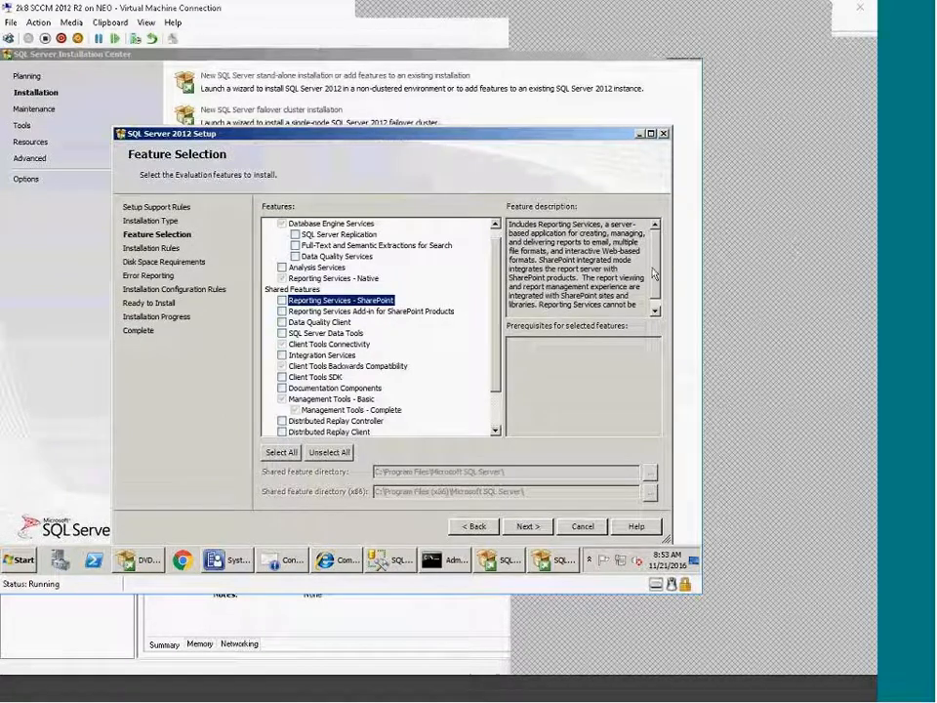
left_click_drag(659, 284, 672, 222)
scroll(440, 361, "down", 2)
left_click(335, 399)
left_click(327, 377)
left_click(342, 366)
left_click(332, 355)
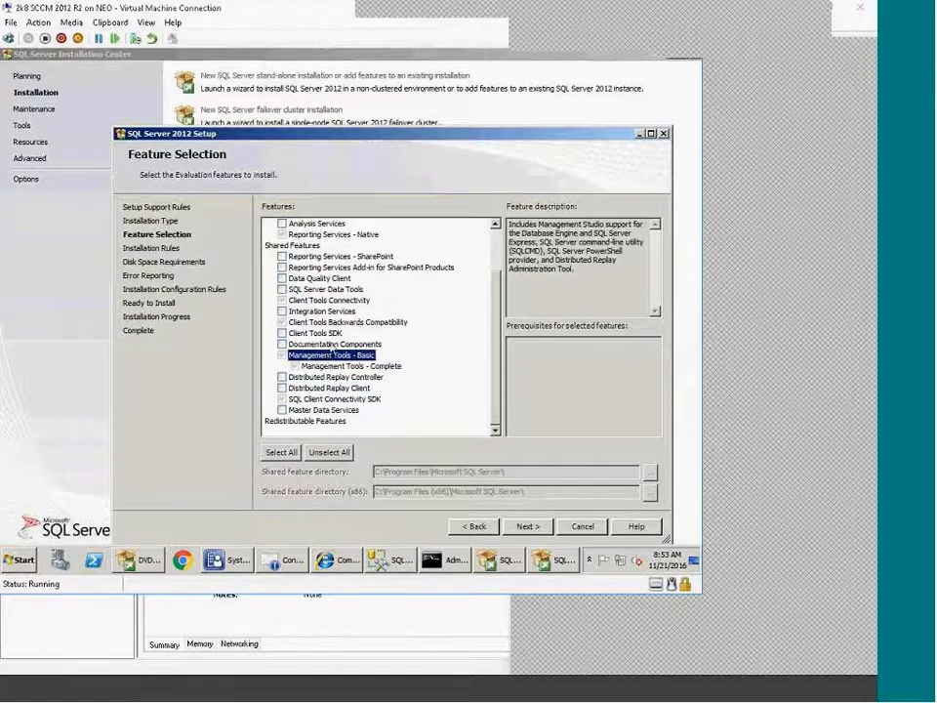
Switch to the browser's SQL Server Data Tools - Business Intelligence download page and restore its window to a smaller size
left_click(720, 36)
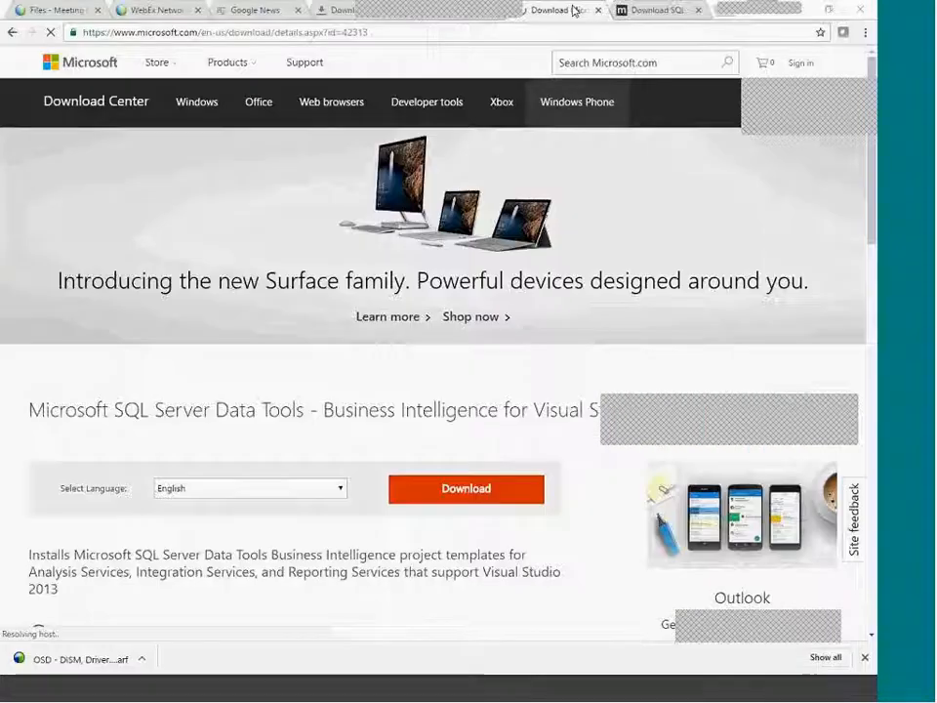
left_click(835, 11)
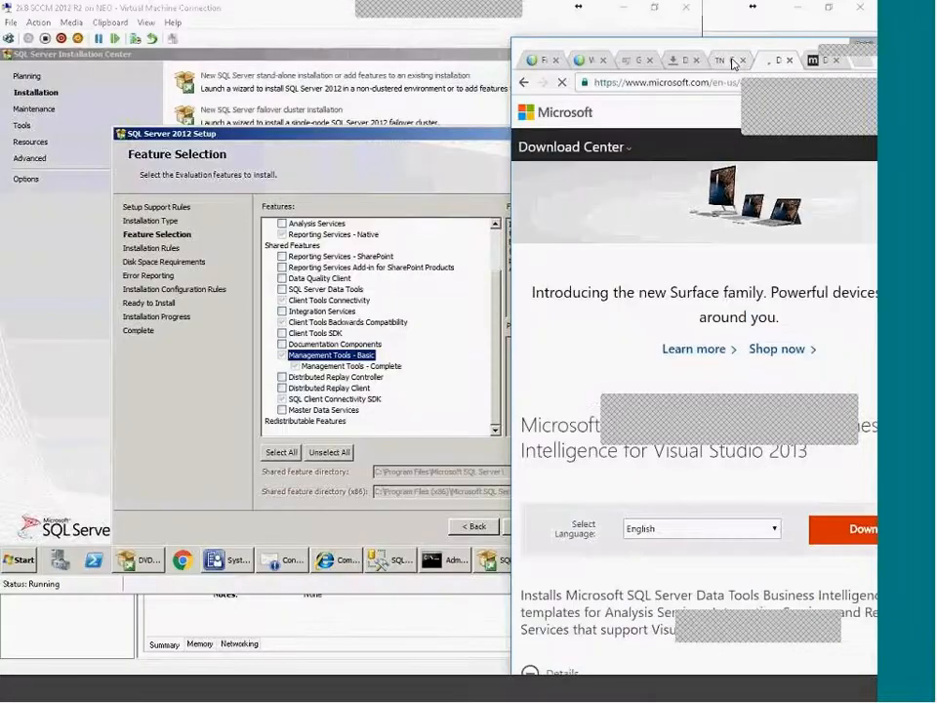
Review the details and system requirements on the download page for SQL Server Data Tools - Business Intelligence for Visual Studio 2013
left_click(730, 60)
double_click(848, 46)
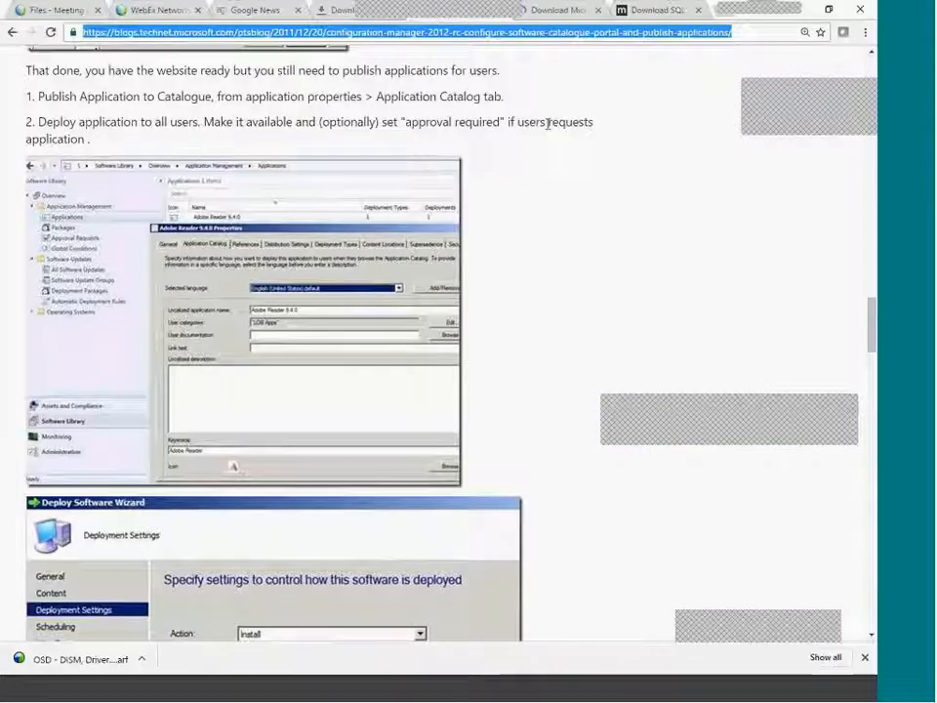
left_click(555, 10)
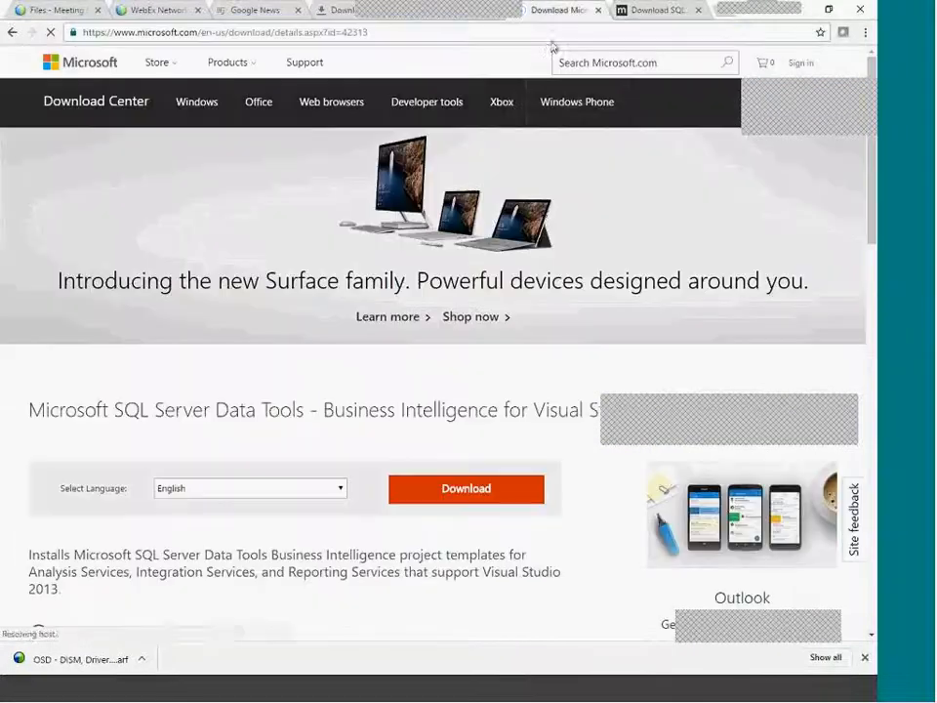
middle_click(12, 33)
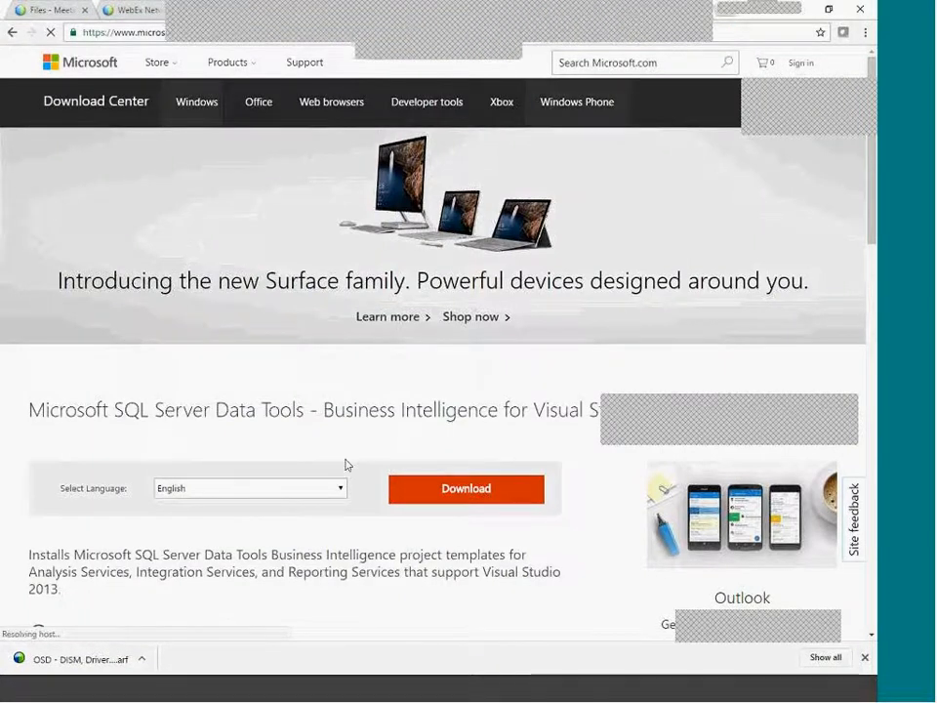
scroll(346, 461, "down", 1)
left_click_drag(369, 340, 580, 340)
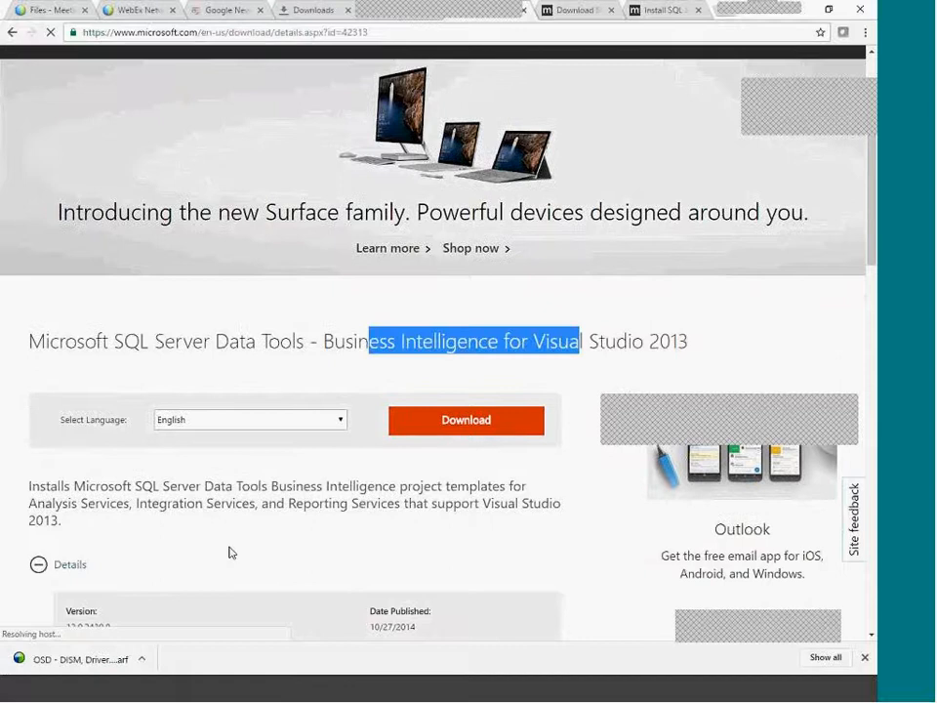
scroll(252, 475, "down", 4)
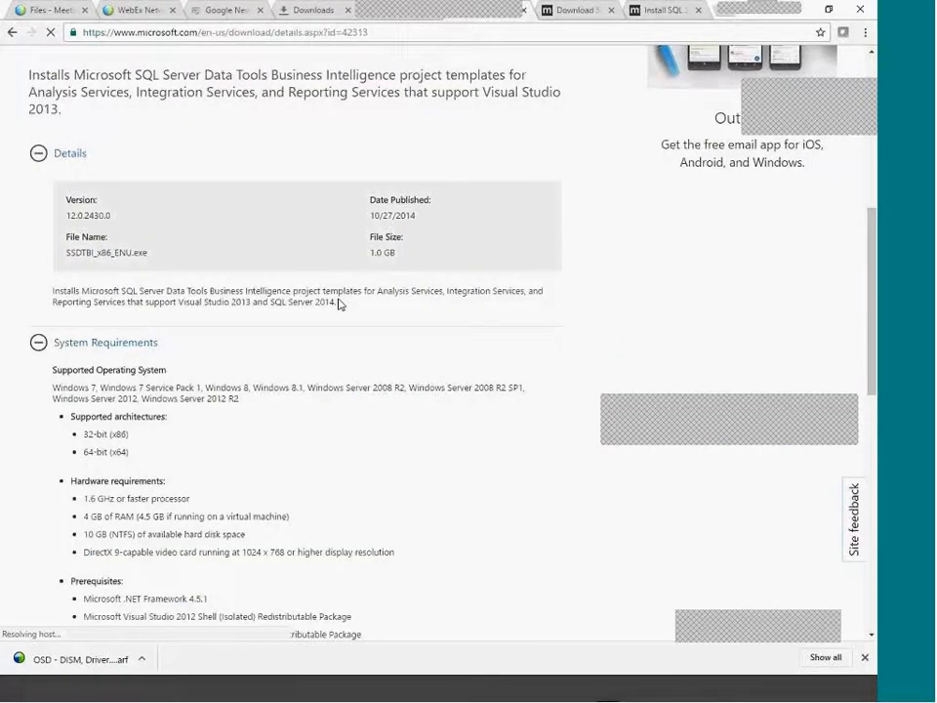
scroll(342, 306, "down", 2)
Bring up the MSDN article on installing SQL Server Data Tools - Business Intelligence for Visual Studio
left_click(576, 8)
left_click(670, 8)
left_click(585, 8)
left_click(646, 9)
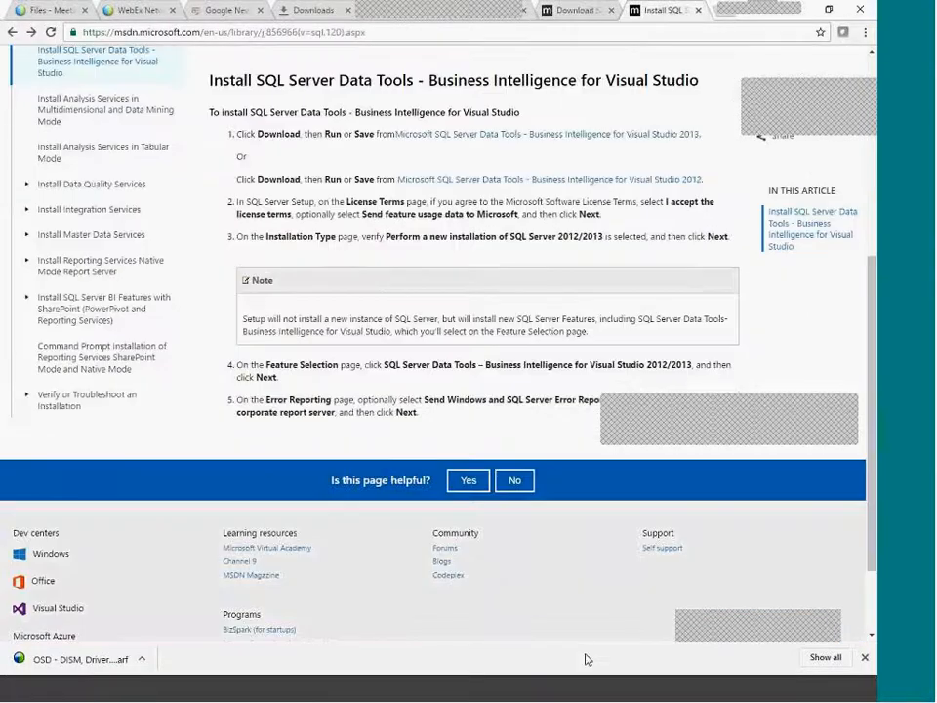
Return to the virtual machine, quit the SQL Server 2012 Setup wizard at Feature Selection and go back to the Installation Center
left_click(737, 691)
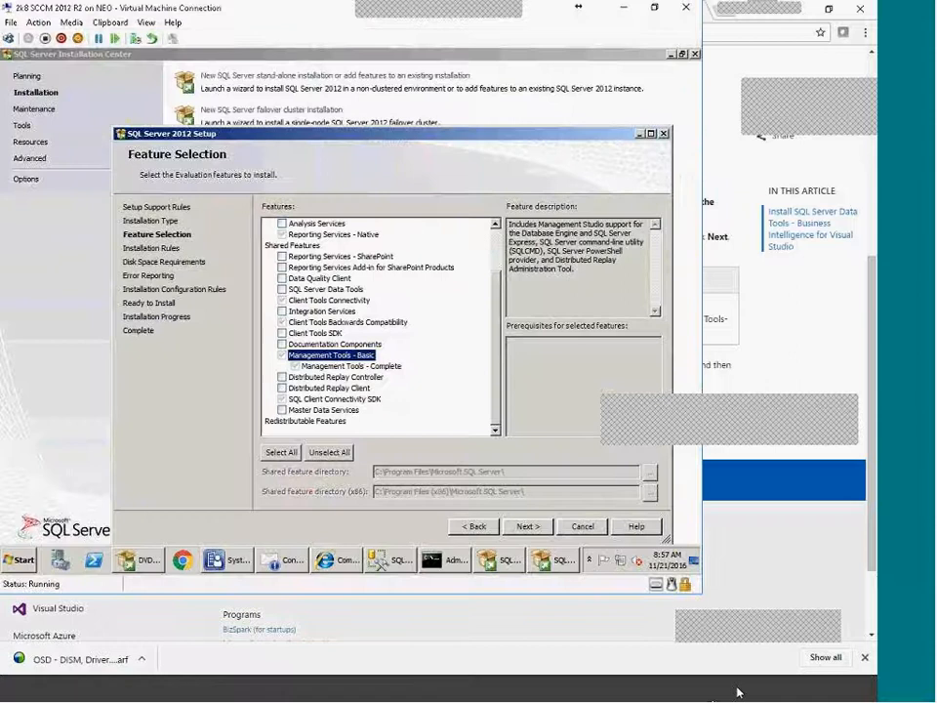
left_click(586, 527)
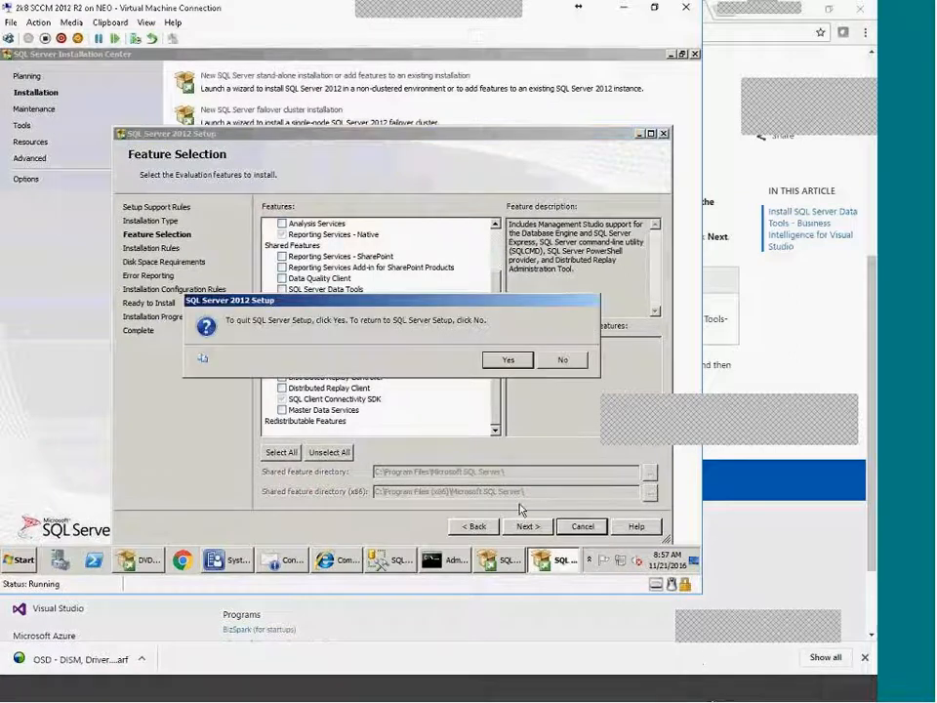
left_click(508, 361)
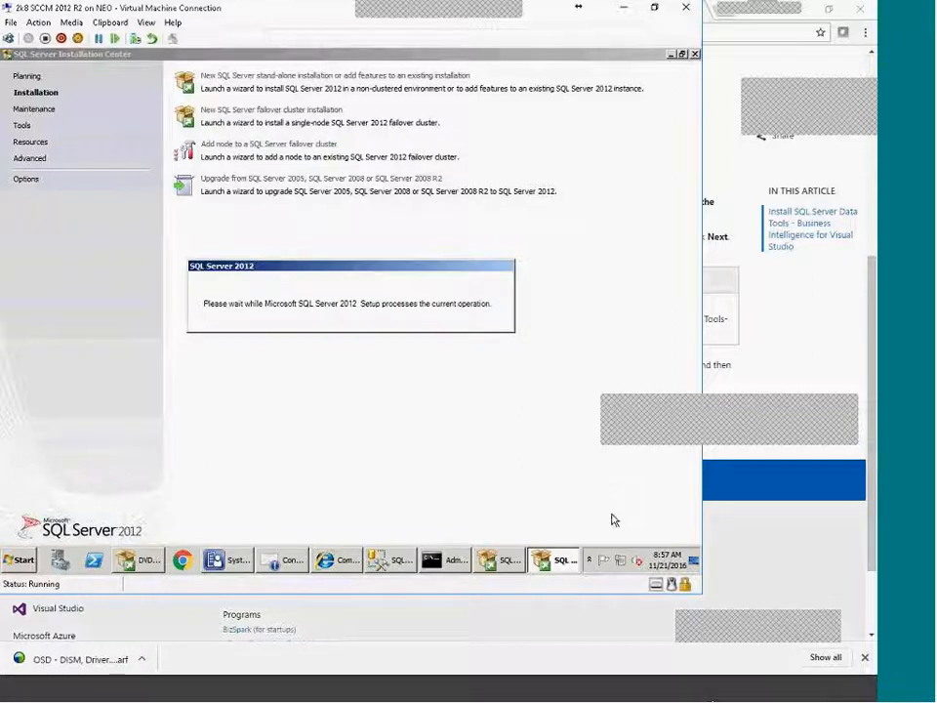
left_click(507, 562)
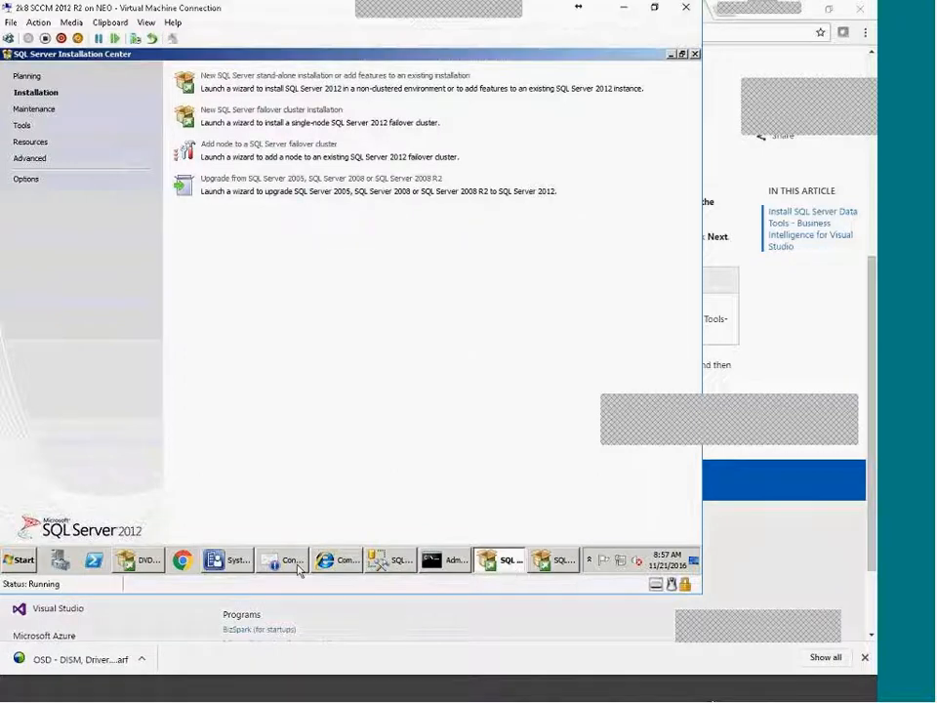
Examine the client settings, inventory classes and properties in the Report Manager report on inventory classes assigned to the Deploy OS collection
left_click(331, 564)
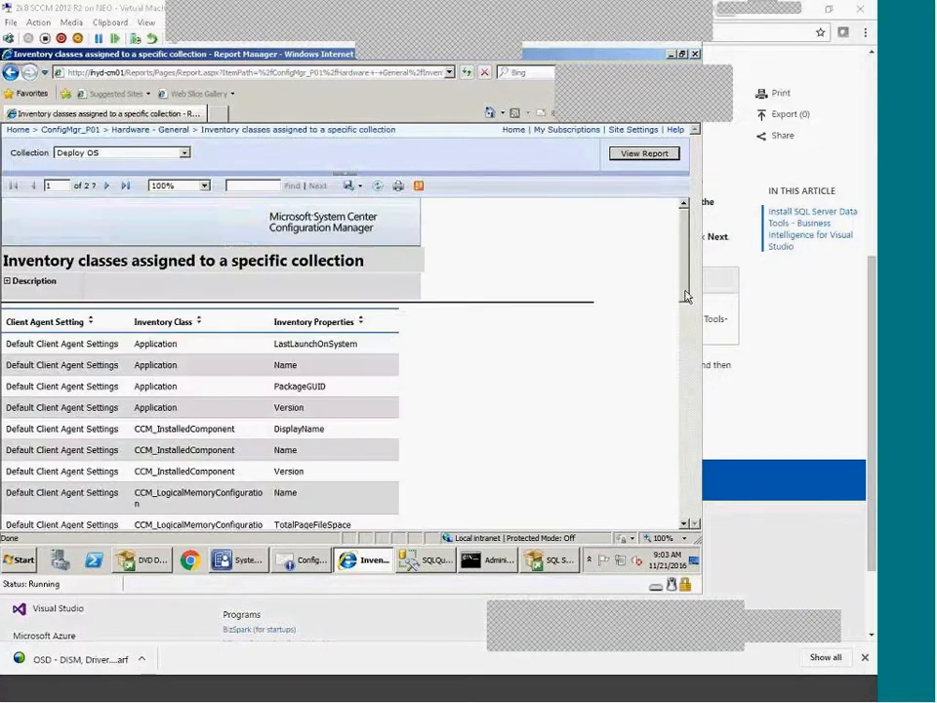
left_click(686, 296)
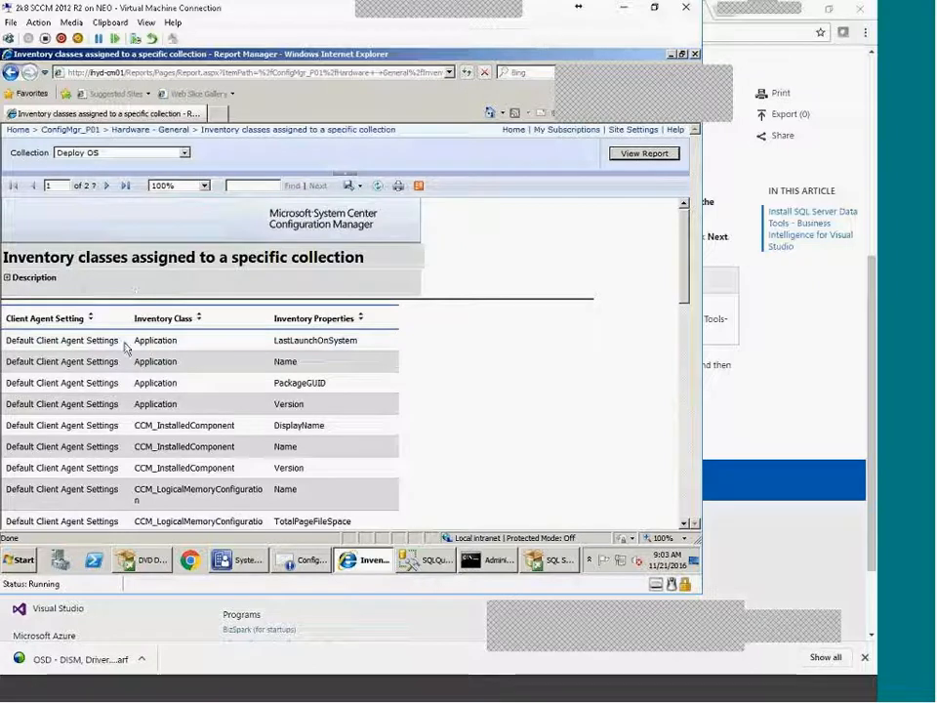
left_click_drag(686, 296, 686, 199)
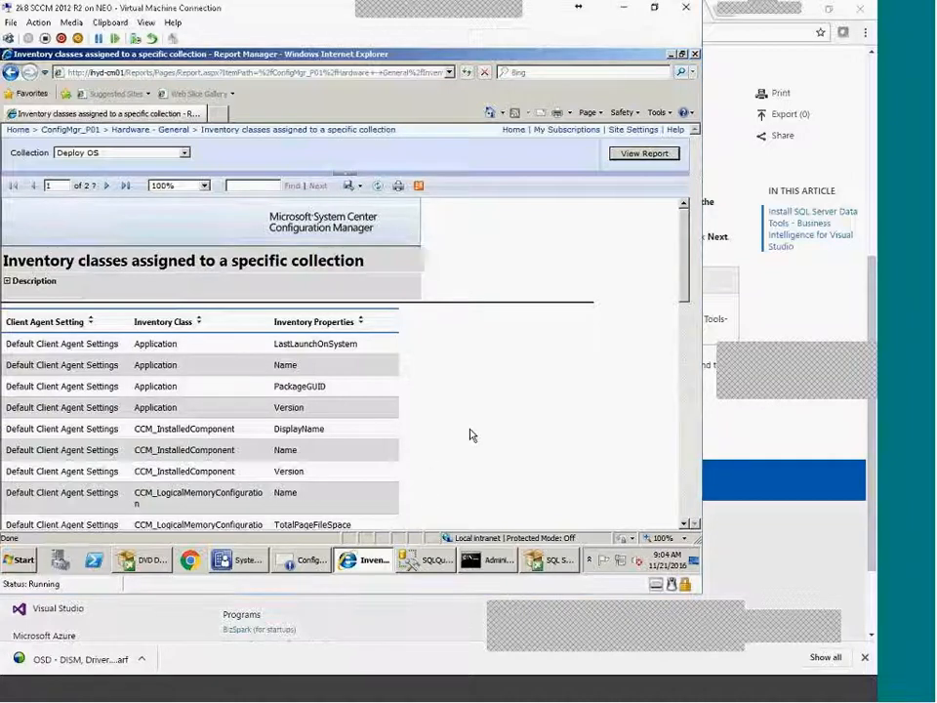
scroll(471, 434, "down", 10)
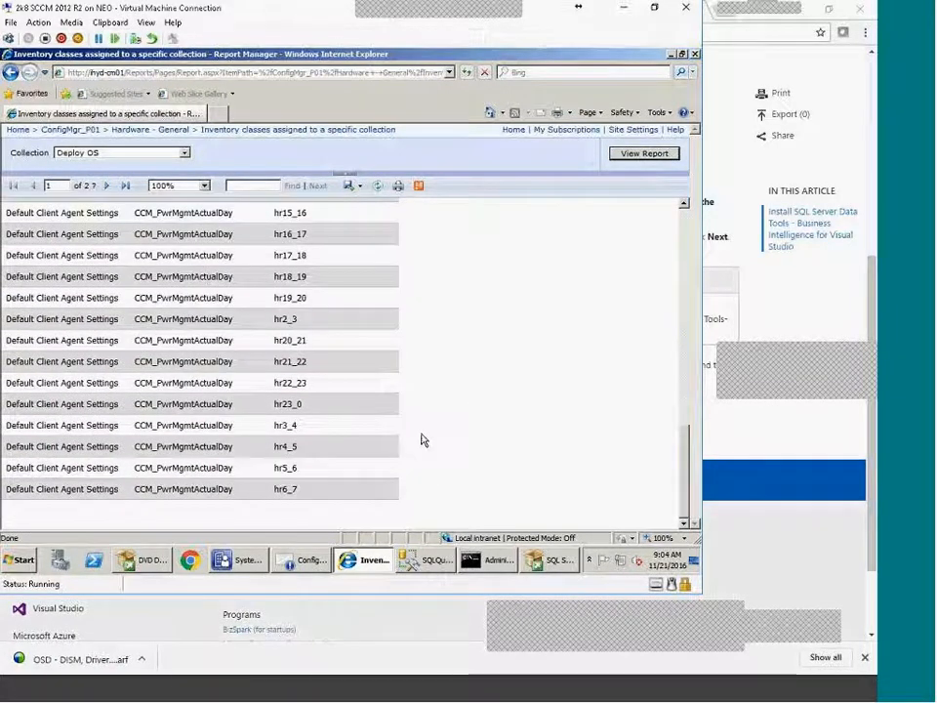
scroll(402, 444, "up", 1)
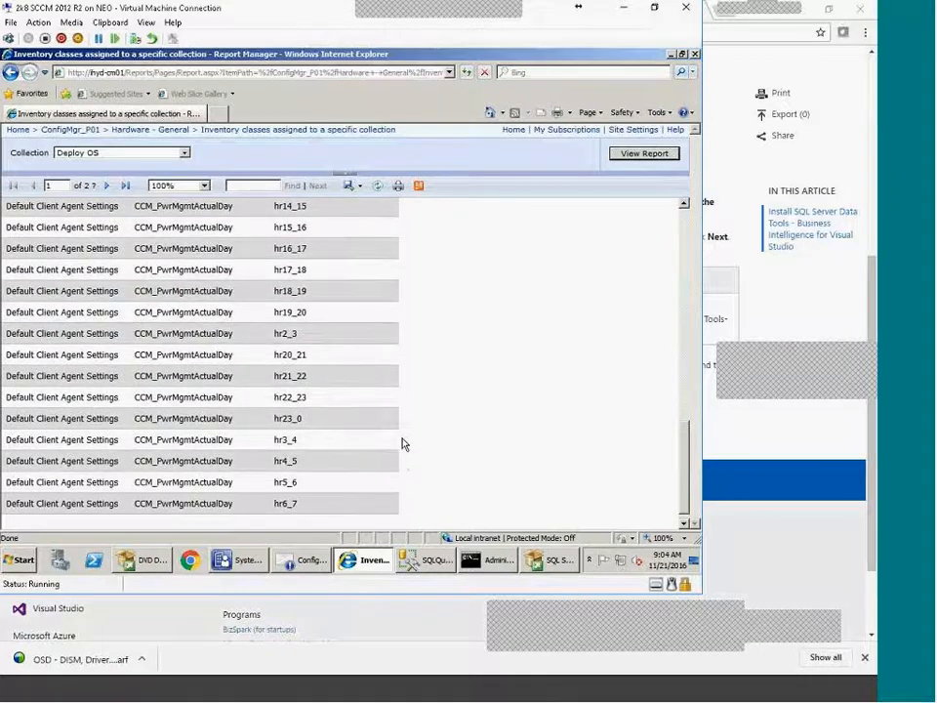
scroll(403, 444, "up", 10)
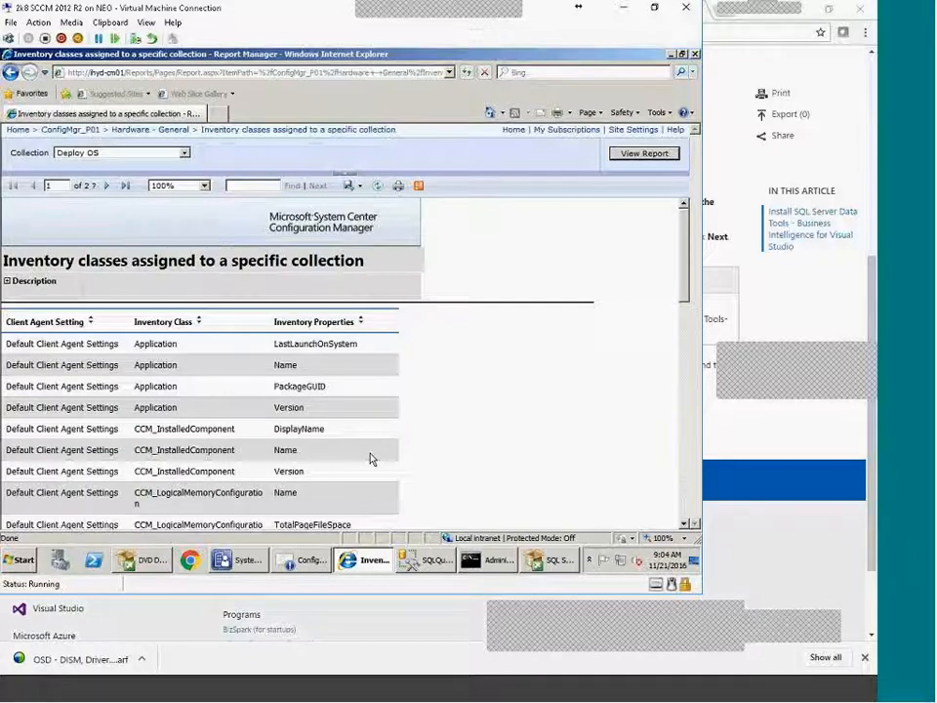
Switch to SQL Server Management Studio, collapse the Properties pane and select the CM_P01 database
left_click(423, 563)
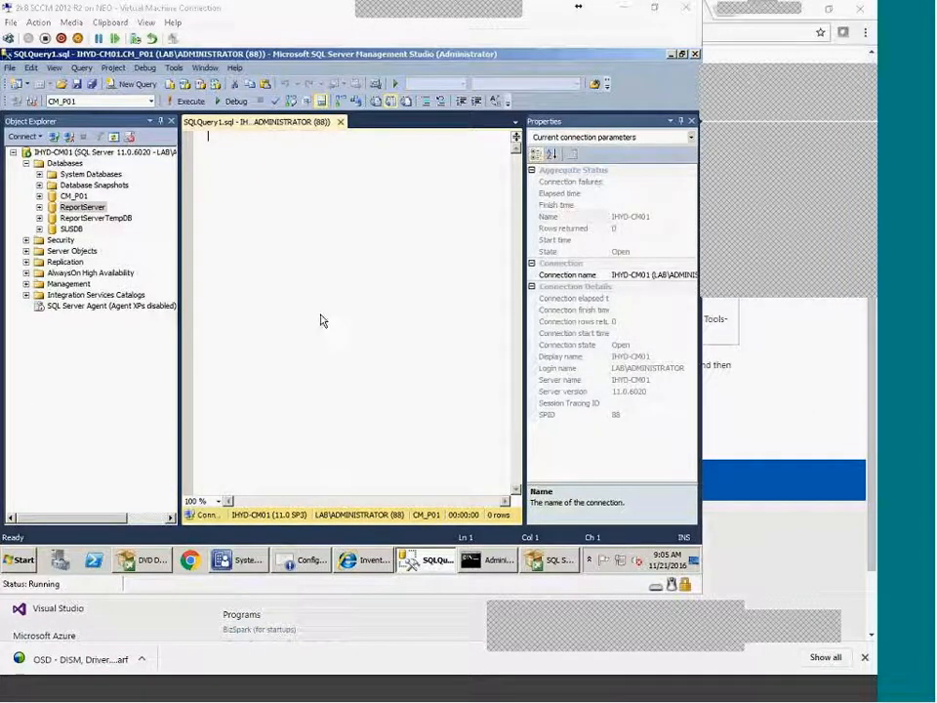
left_click(680, 121)
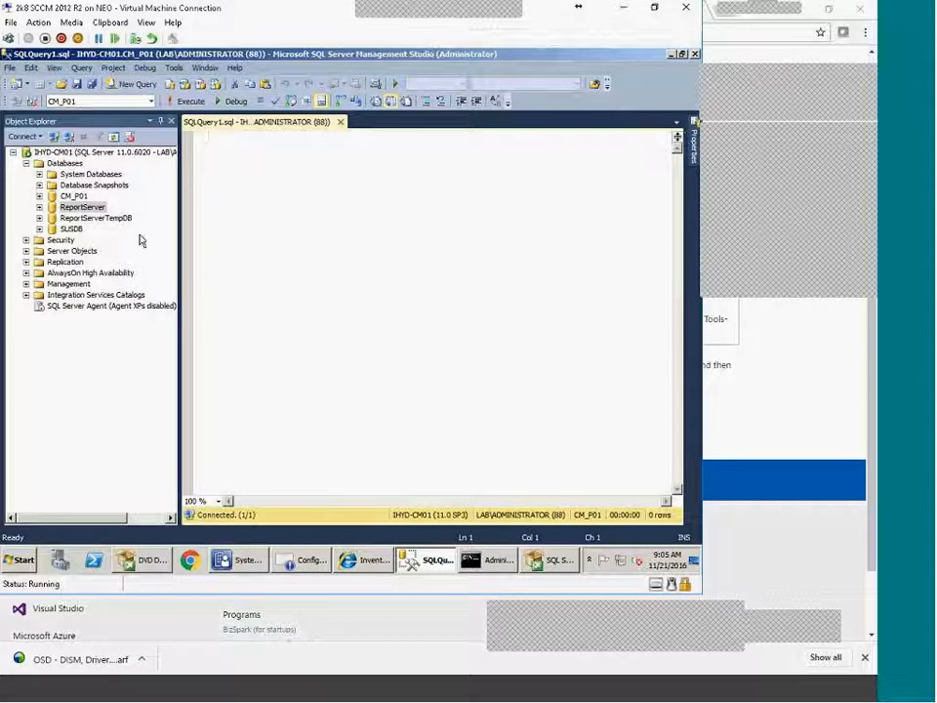
left_click(74, 198)
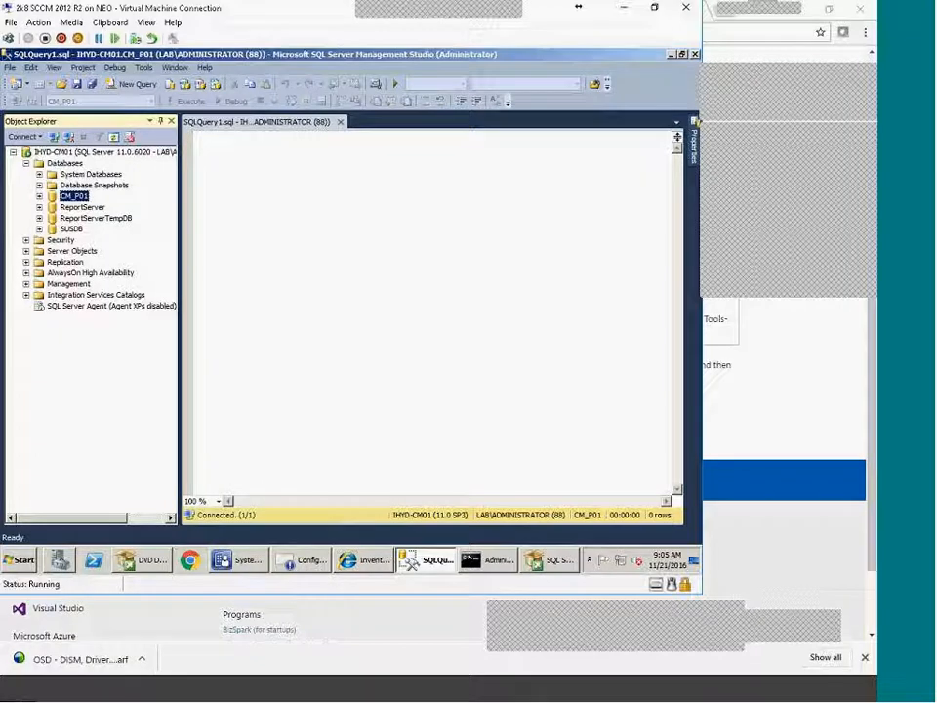
Write the query "select* from v_r_system" in SQLQuery1.sql and execute it
left_click(289, 205)
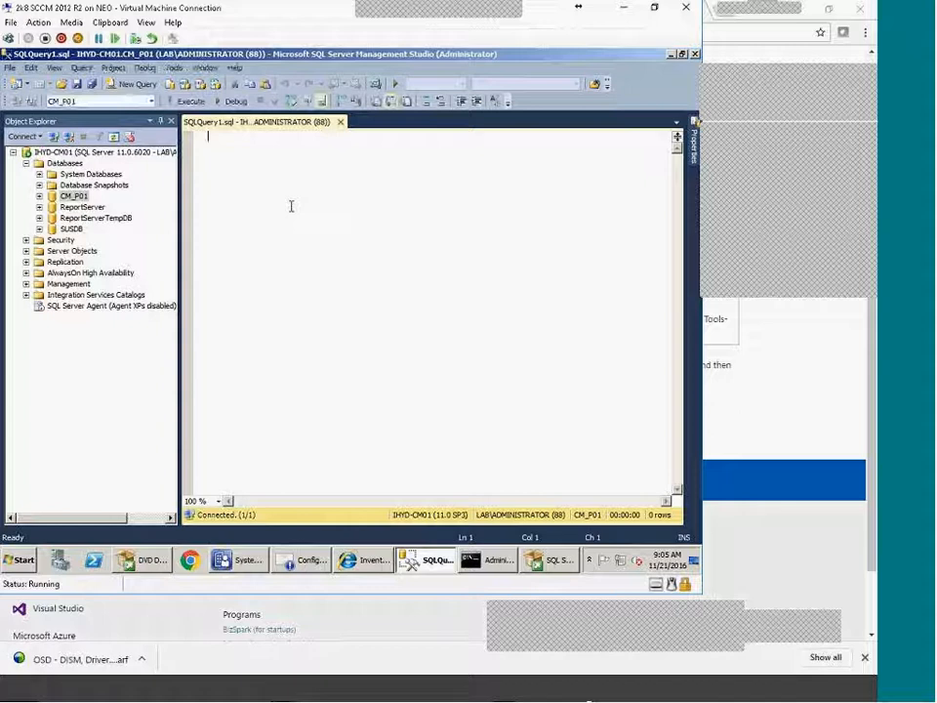
type("se")
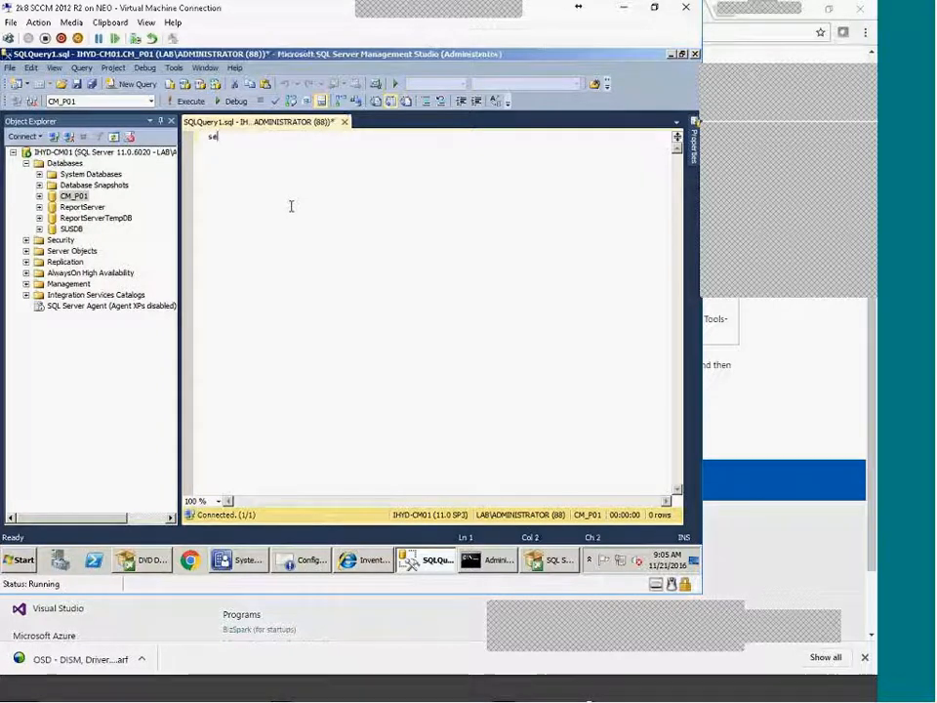
type("lect* from")
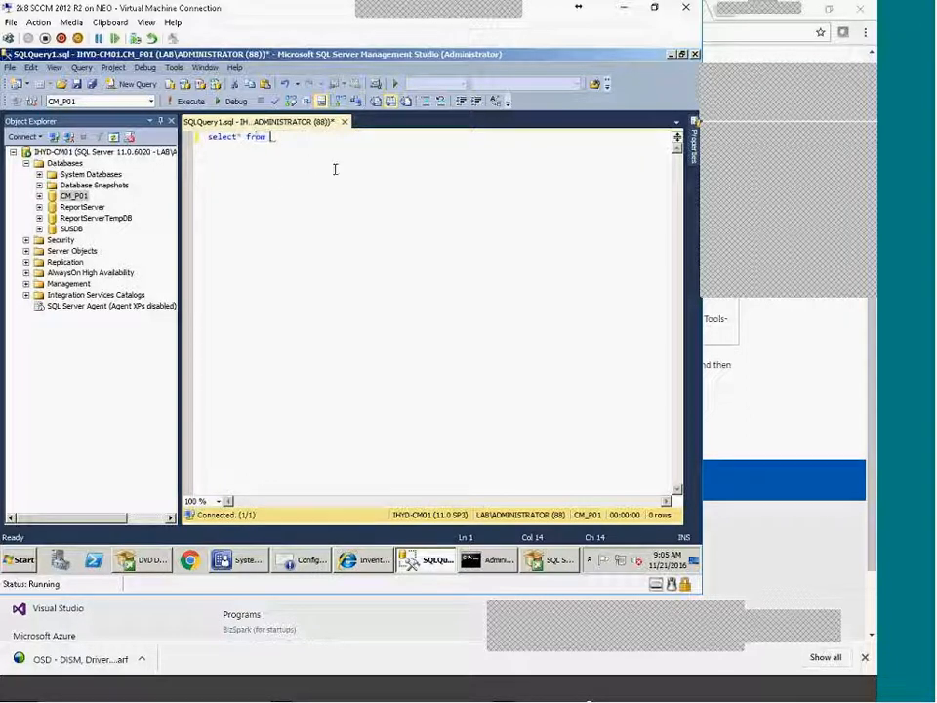
type("v_r_system")
key("F5")
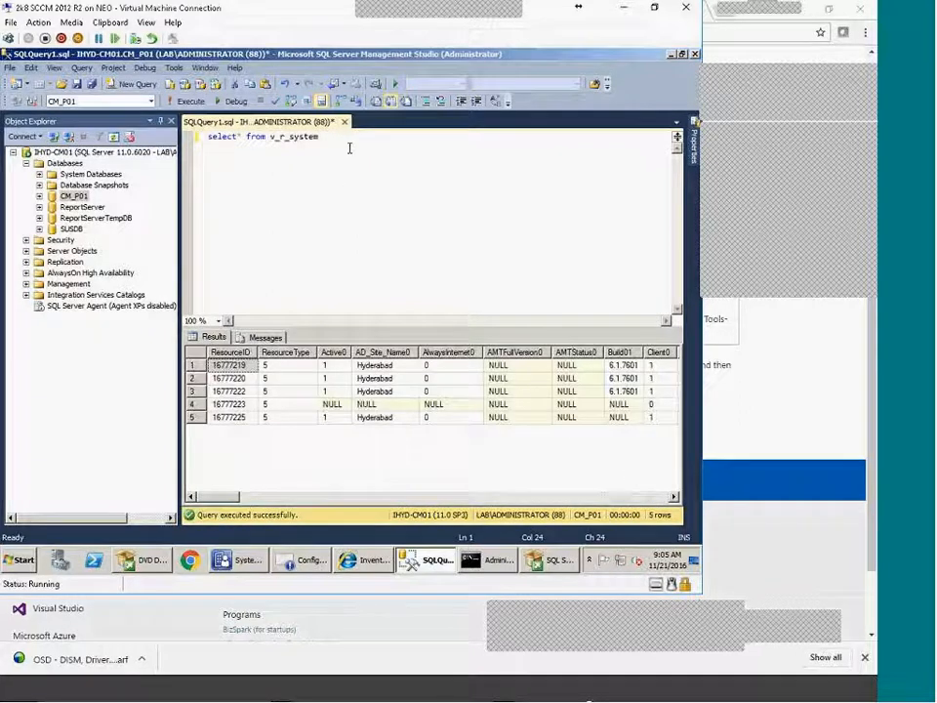
left_click(268, 138)
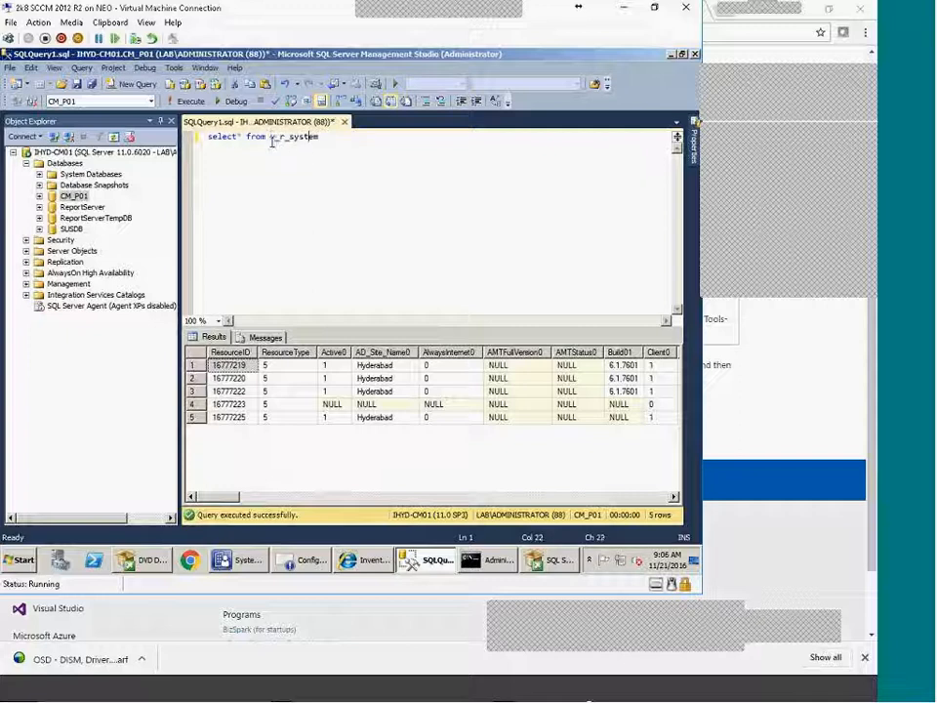
double_click(285, 138)
left_click(273, 139)
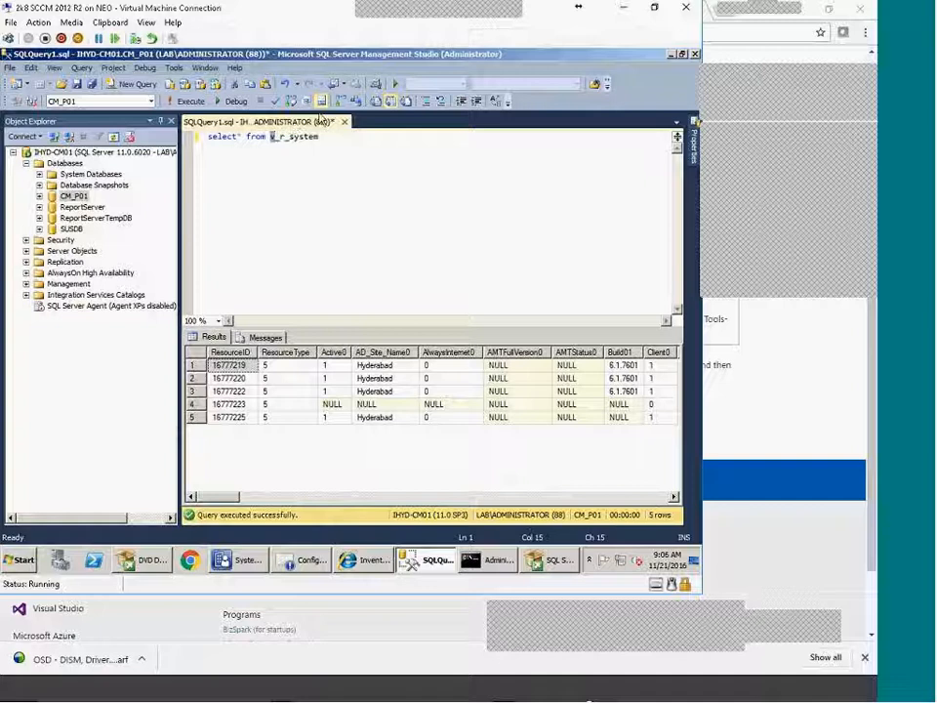
left_click(421, 270)
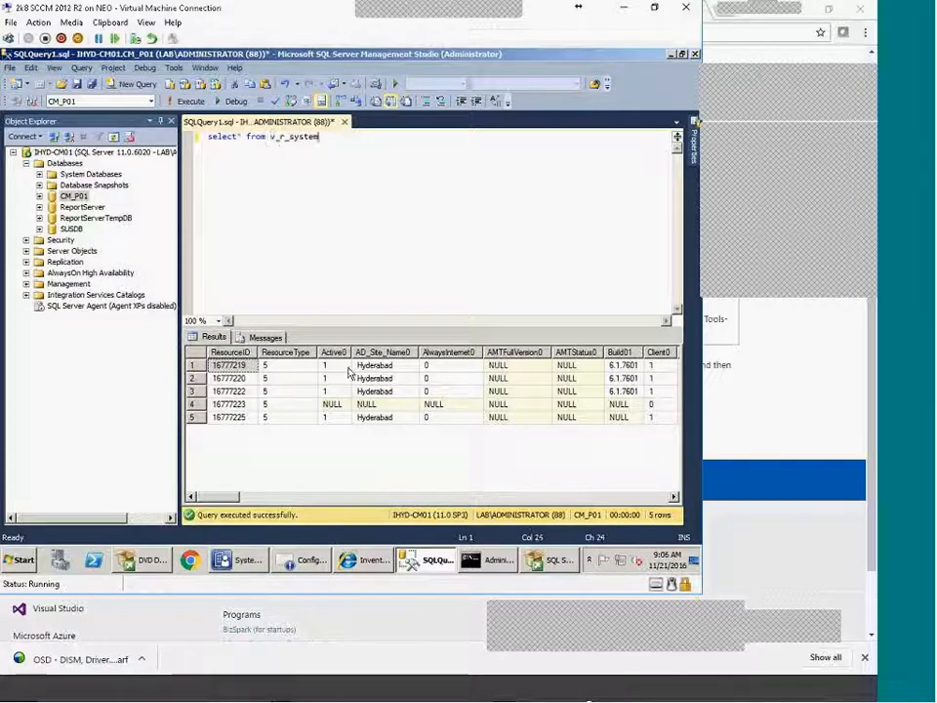
Find the Name0 column in the query results and copy the computer name Win7BC
left_click_drag(219, 502, 446, 495)
left_click(479, 390)
right_click(479, 391)
left_click(516, 404)
left_click(427, 403)
right_click(427, 403)
left_click(449, 415)
Extend the query with the filter "where name0 ='Win7BC'" and execute it
left_click(365, 139)
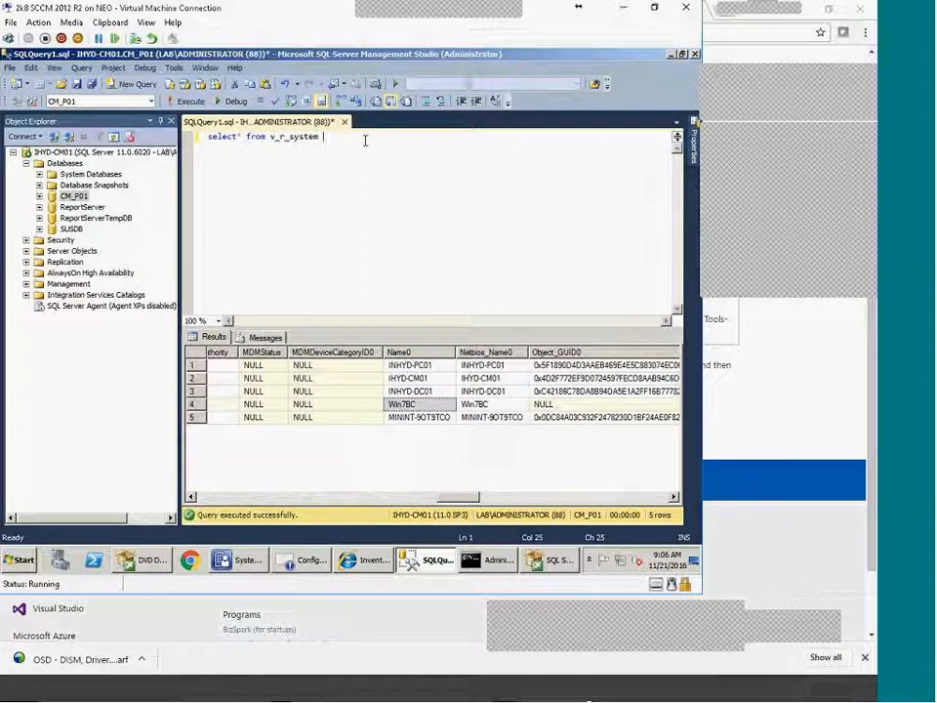
type("where name0")
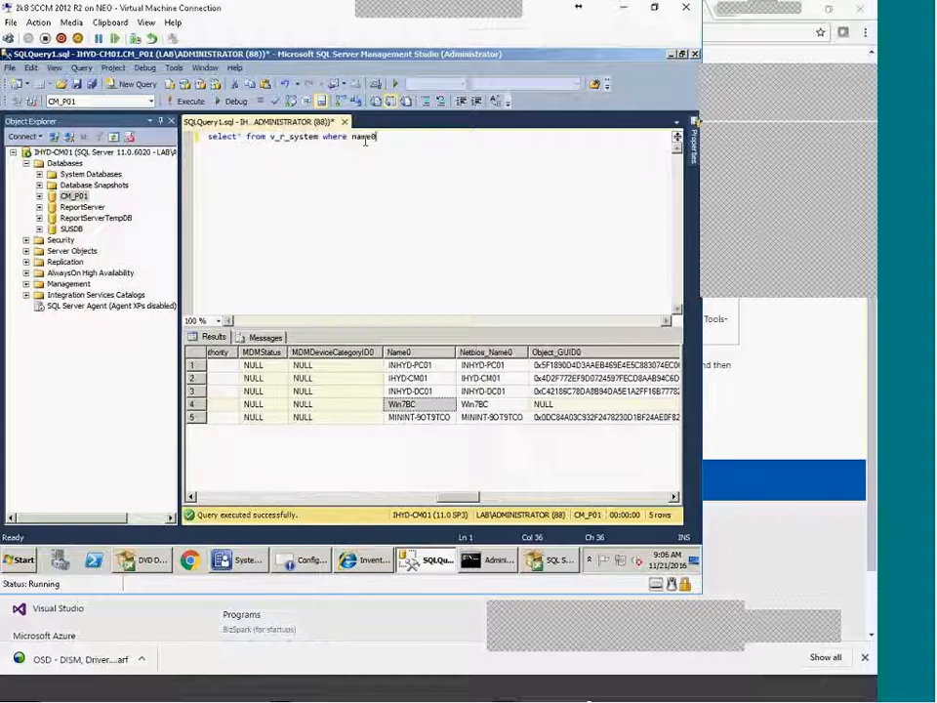
type(" = 'win7BC")
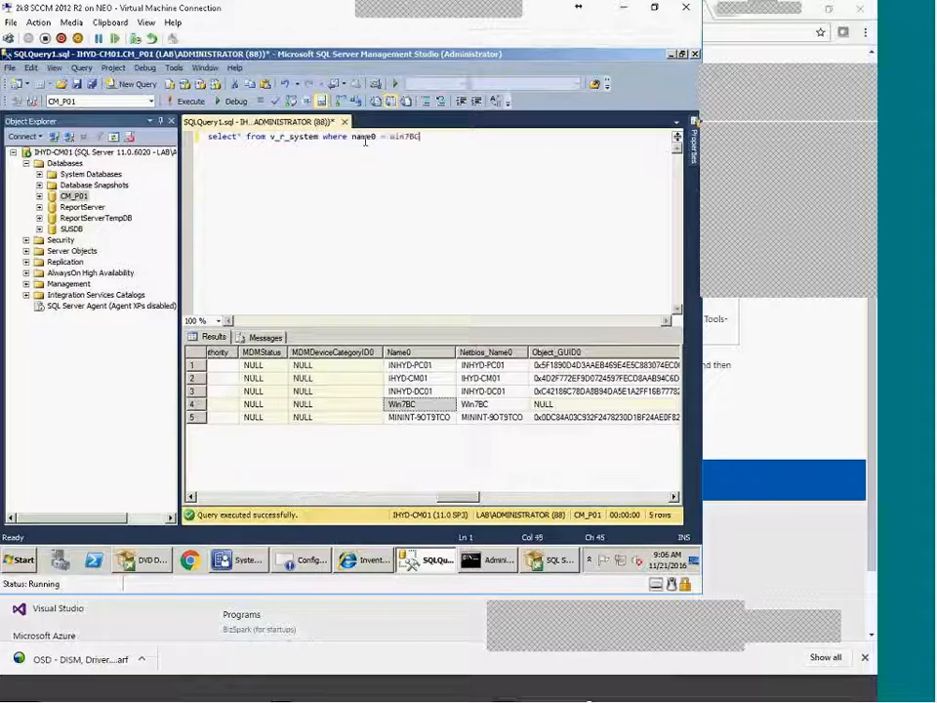
type("'")
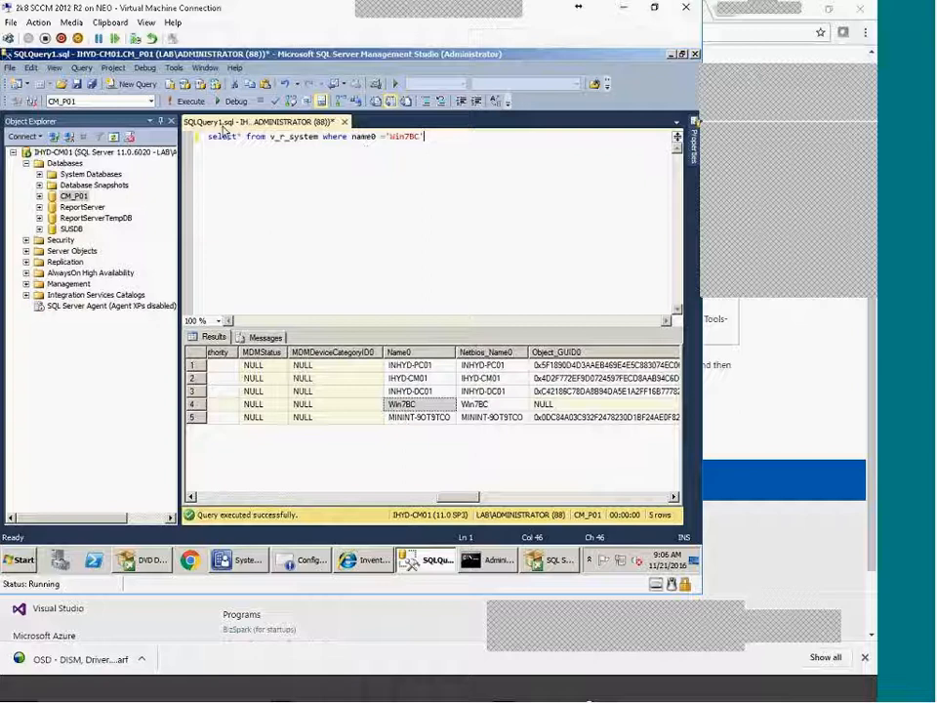
left_click(189, 102)
Examine the columns of the filtered result row and the Win7BC condition in the query
mouse_move(215, 498)
left_mouse_down()
mouse_move(632, 483)
mouse_move(233, 495)
left_mouse_up()
left_click_drag(192, 138, 493, 176)
left_click(495, 178)
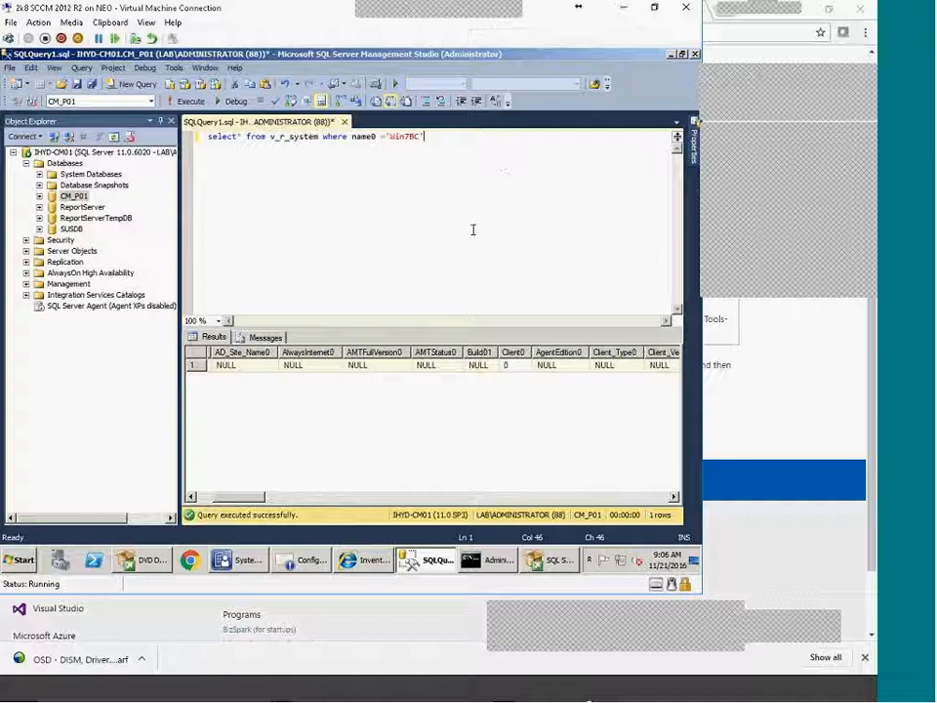
double_click(400, 139)
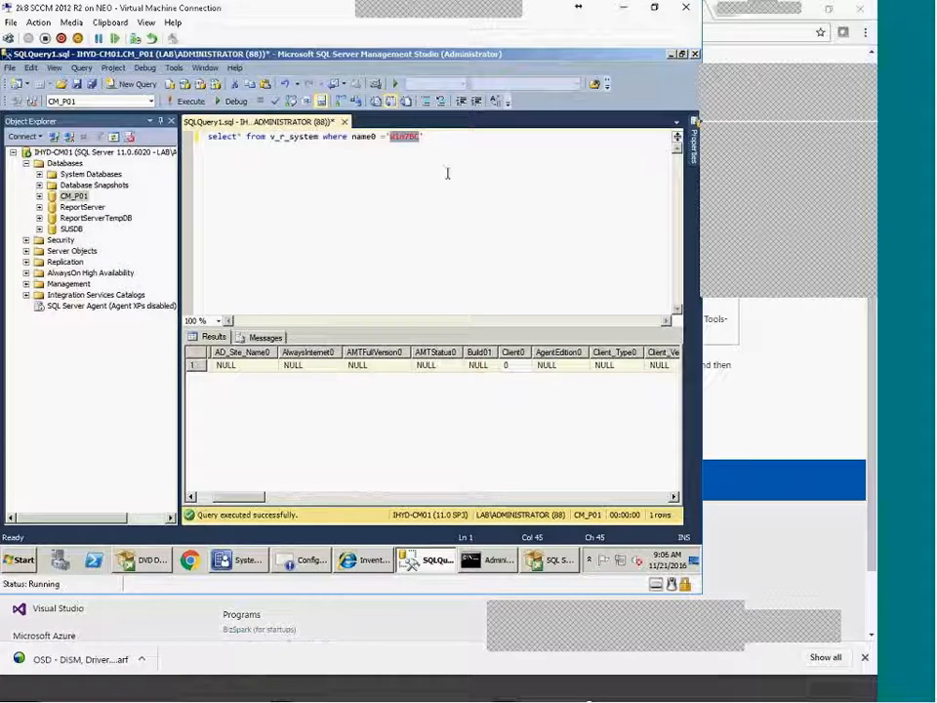
left_click(335, 137)
left_click(462, 248)
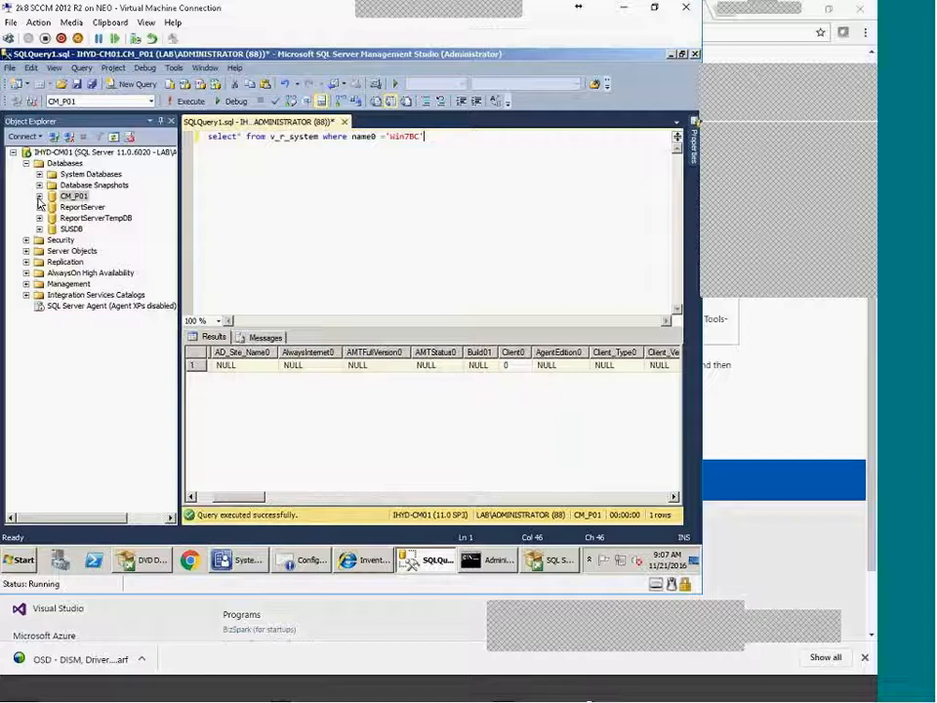
Expand the CM_P01 database in the object tree and select its Views folder
left_click(41, 201)
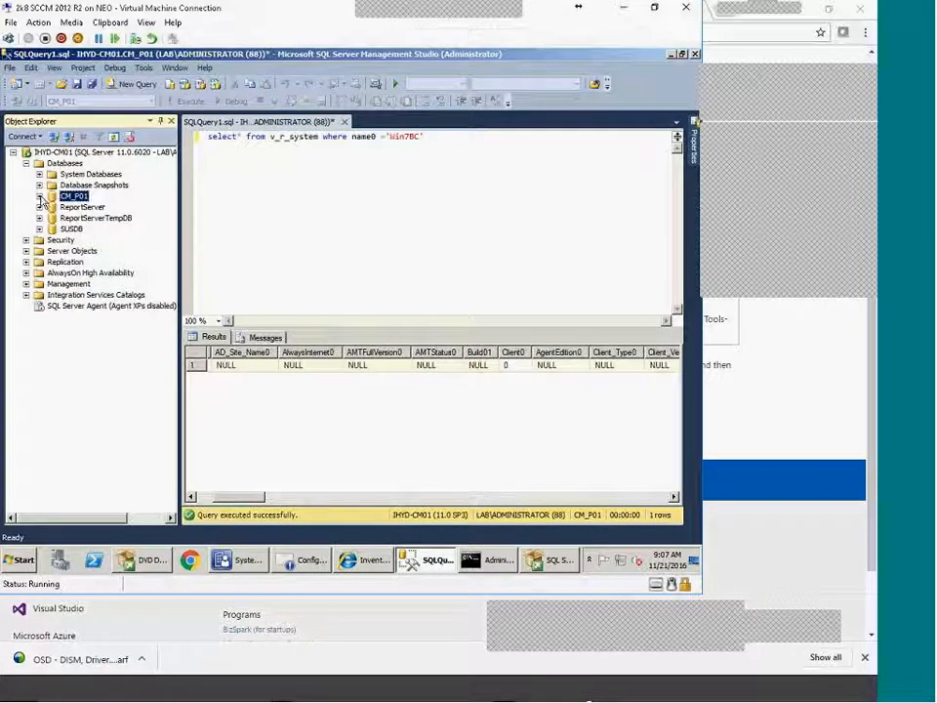
left_click(40, 197)
left_click(95, 229)
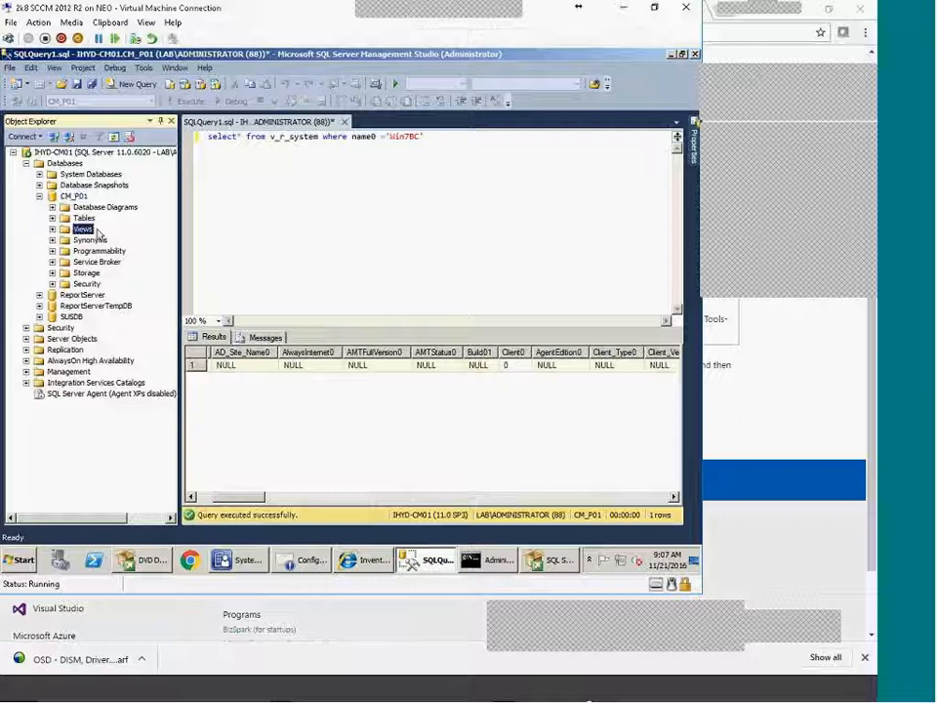
Create a new view in the CM_P01 database and add the v_R_System view as its source
right_click(98, 232)
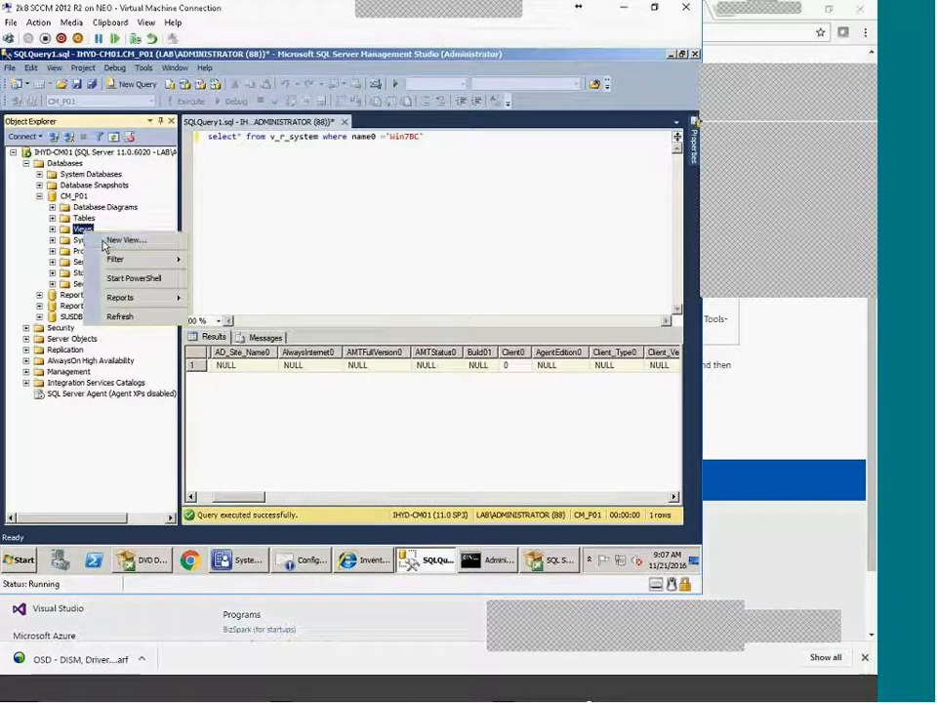
left_click(108, 241)
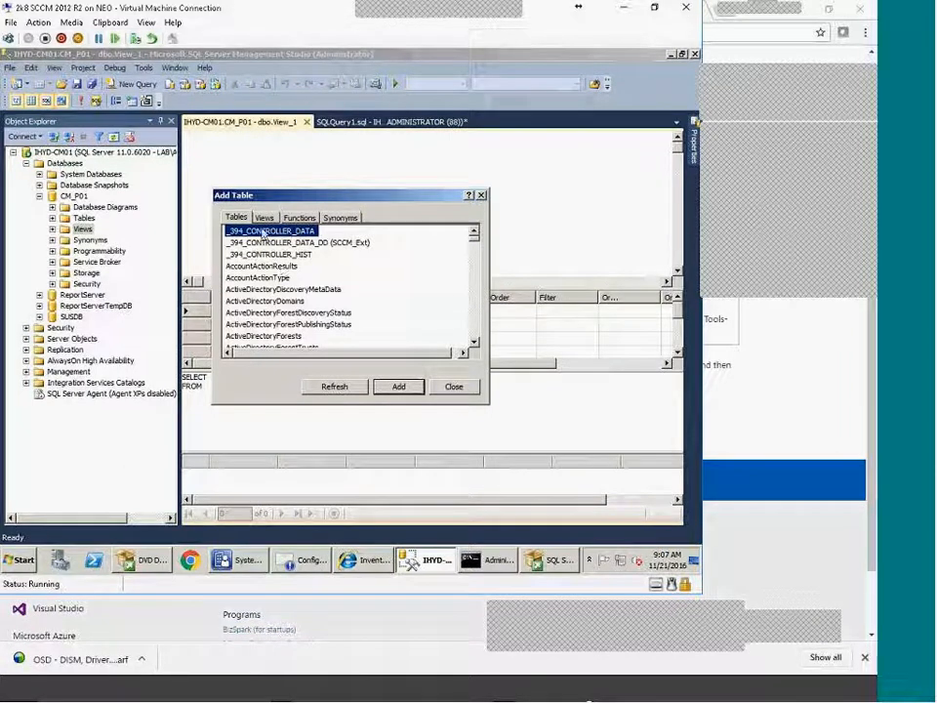
left_click(238, 218)
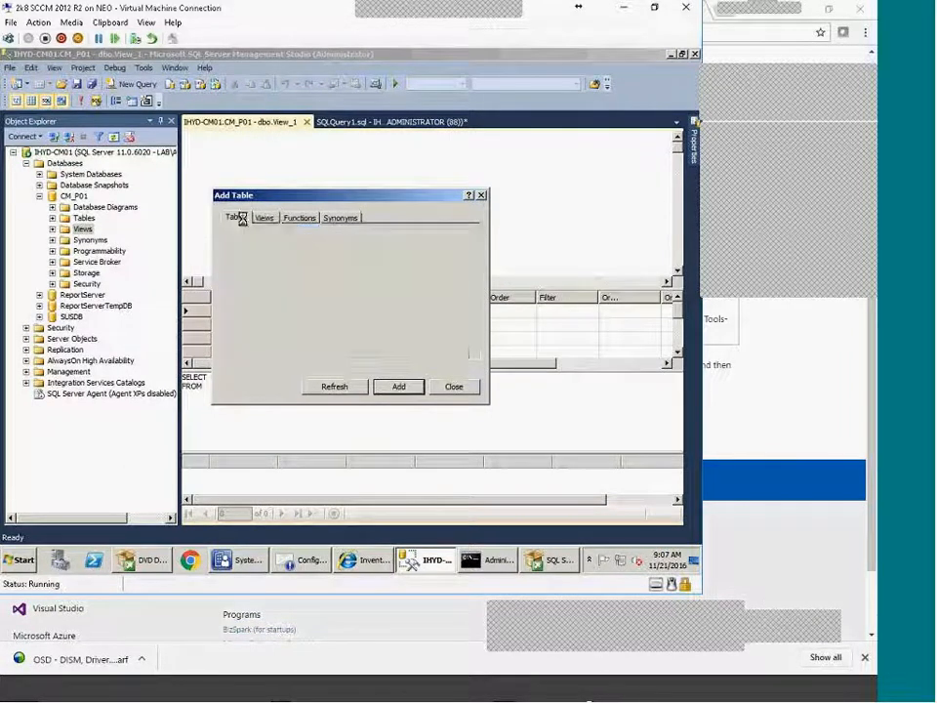
left_click(263, 217)
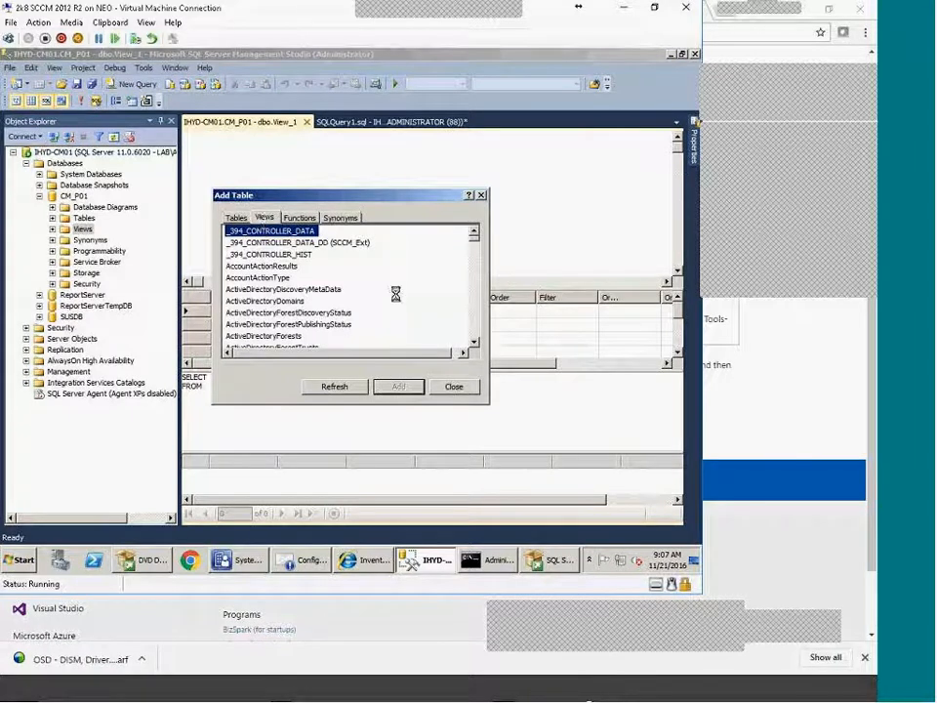
left_click(262, 290)
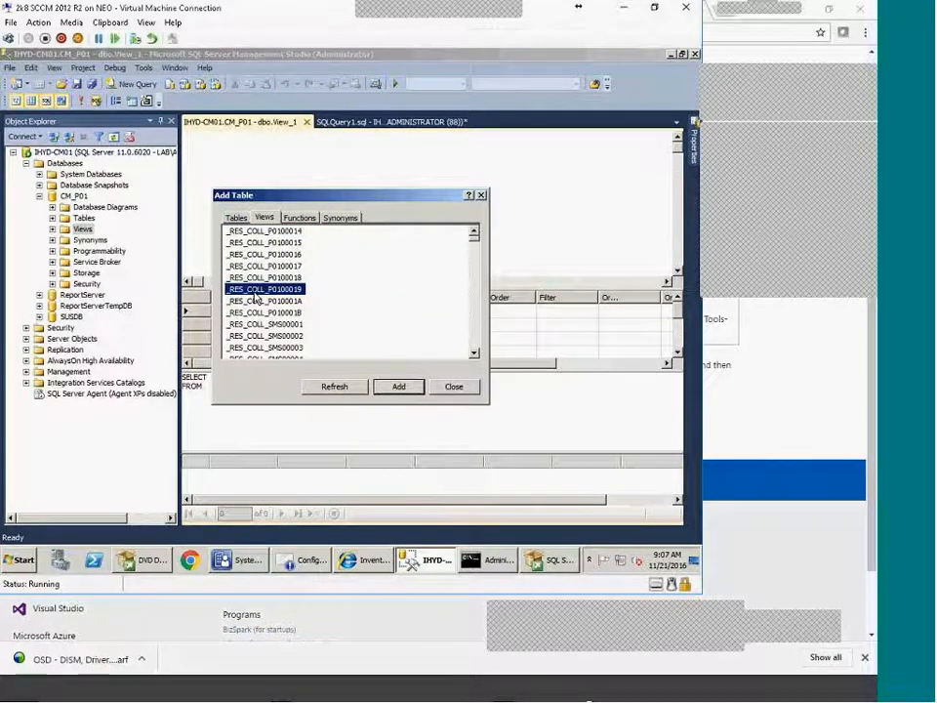
type("v_r_s")
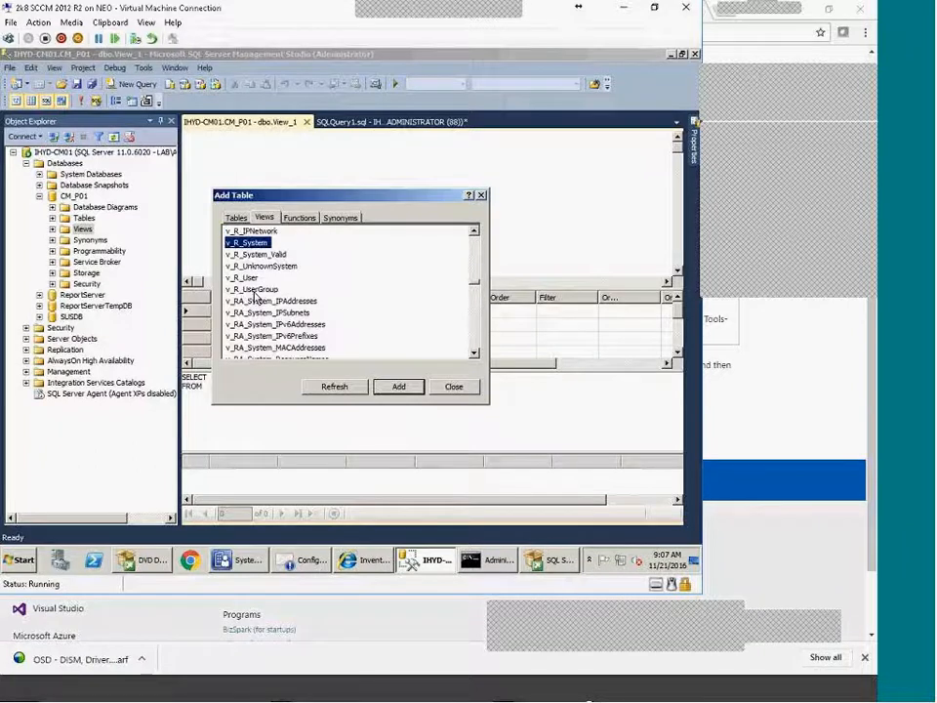
left_click(412, 388)
left_click(457, 388)
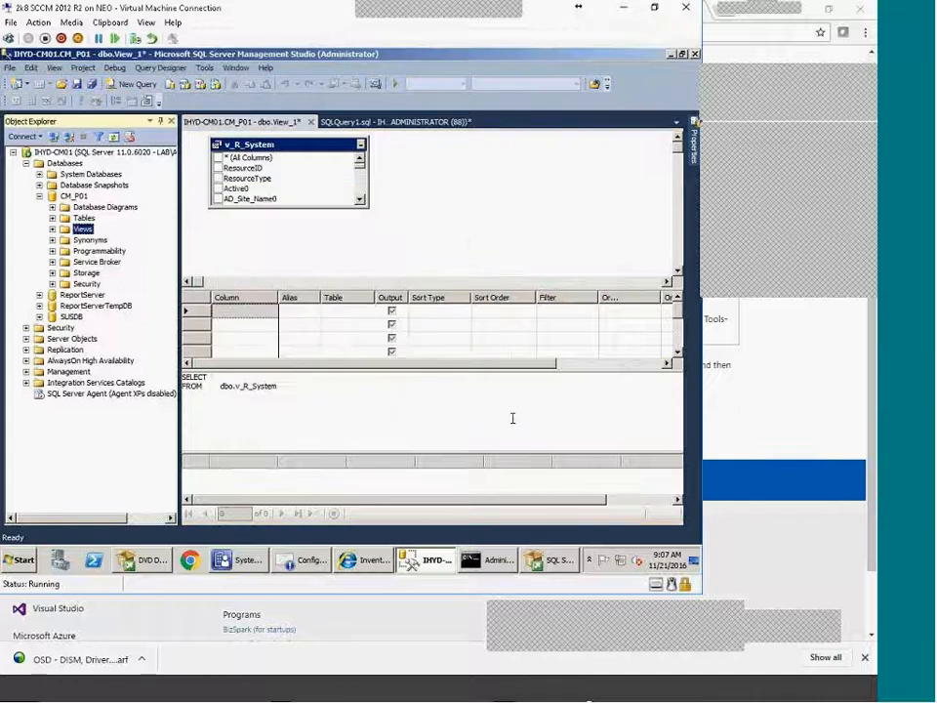
Enlarge the v_R_System column list and highlight the generated SELECT statement for review
left_click_drag(368, 207, 466, 275)
mouse_move(457, 175)
left_mouse_down()
mouse_move(458, 186)
mouse_move(457, 172)
left_mouse_up()
left_click(240, 427)
key("ctrl+a")
left_click(299, 397)
key("ctrl+a")
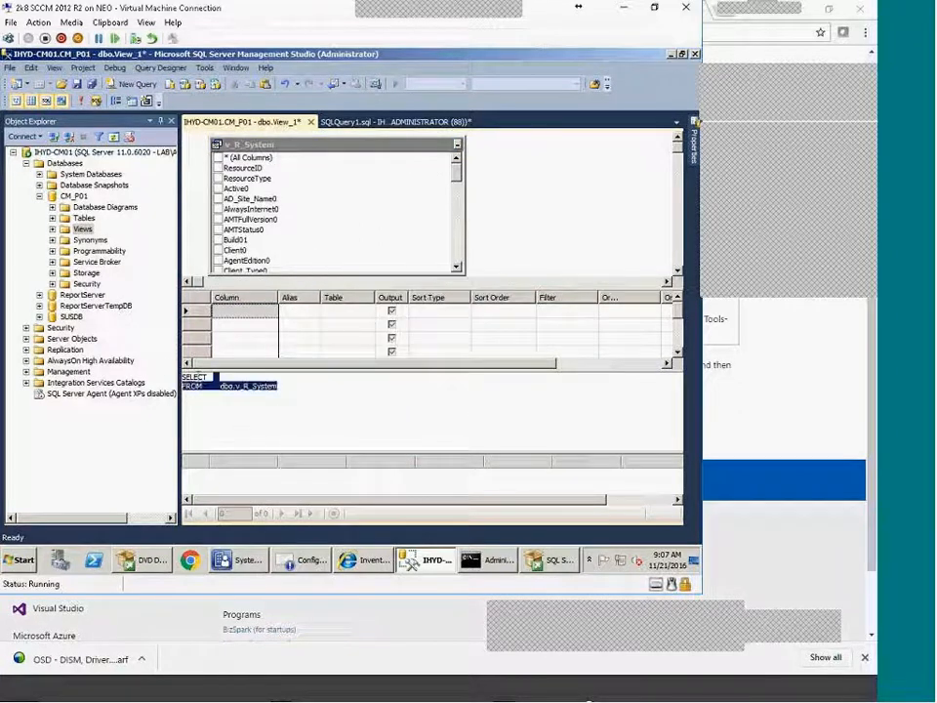
left_click_drag(331, 411, 161, 384)
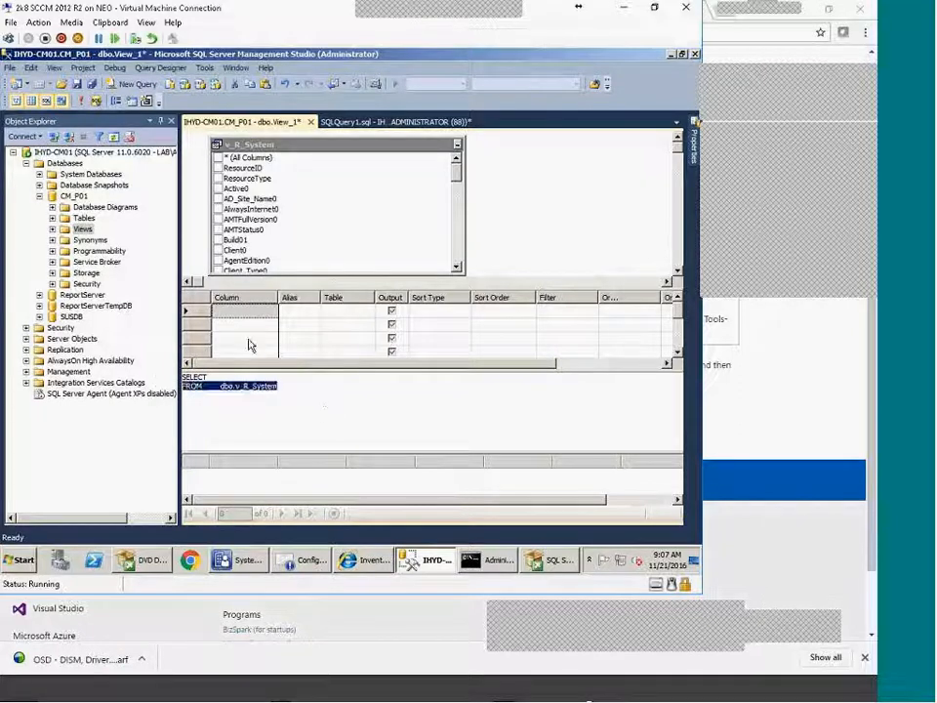
Try to execute the view's query with no columns selected
right_click(318, 418)
left_click(347, 419)
right_click(348, 418)
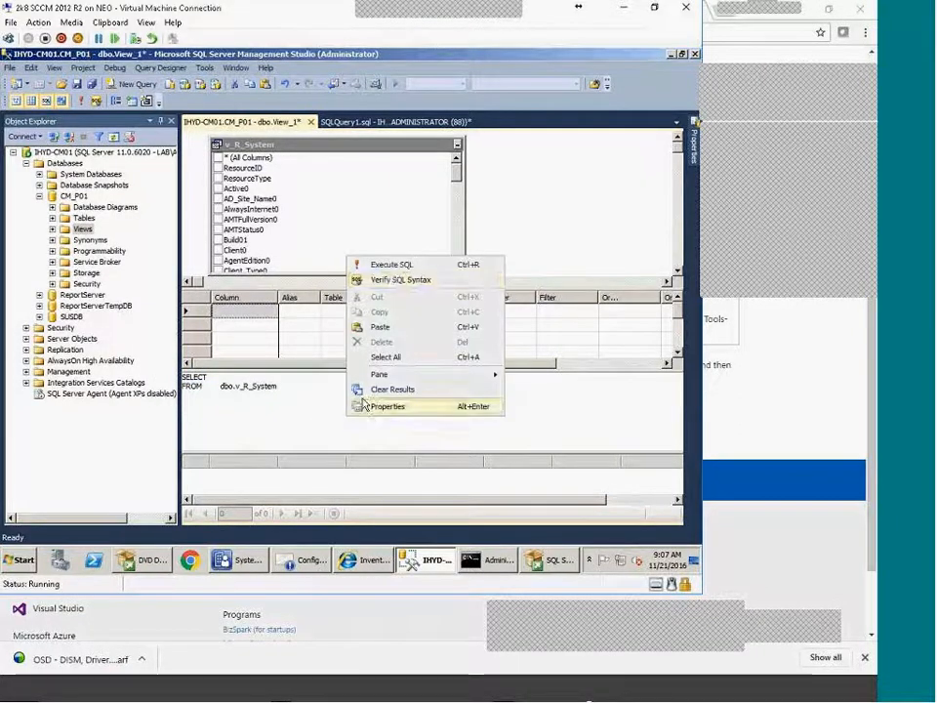
left_click(387, 266)
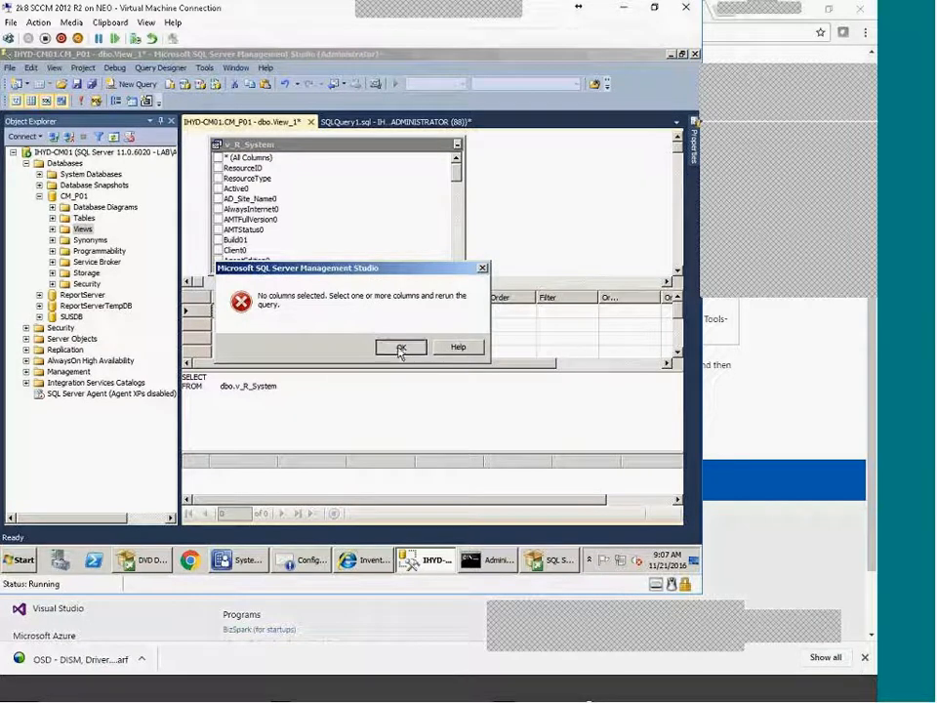
left_click(400, 348)
Include all columns of v_R_System, execute the query and enlarge the results area
left_click(219, 158)
right_click(348, 268)
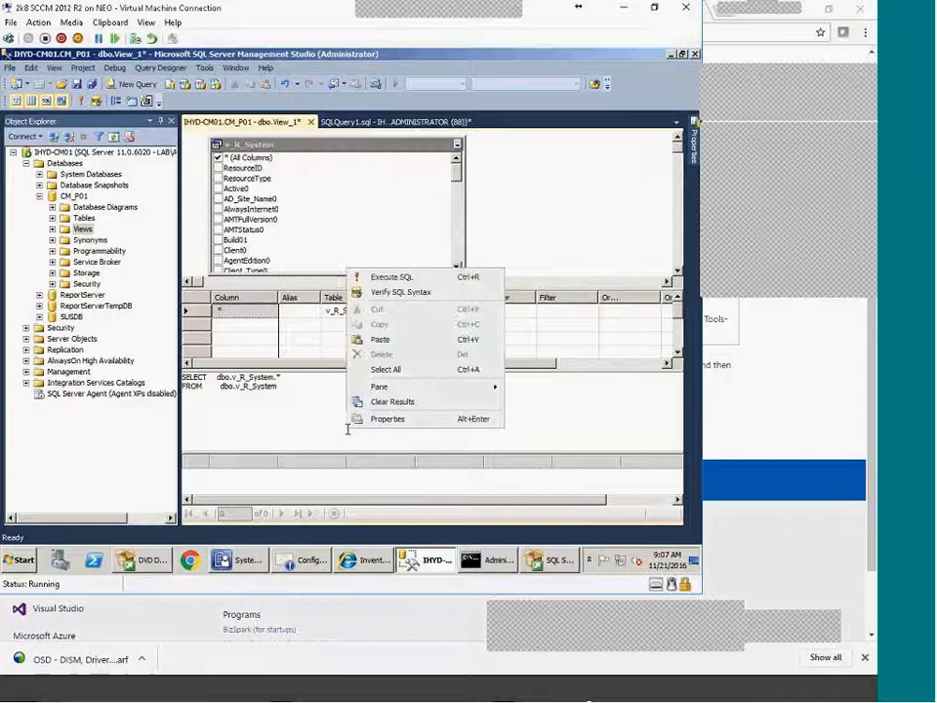
left_click(390, 278)
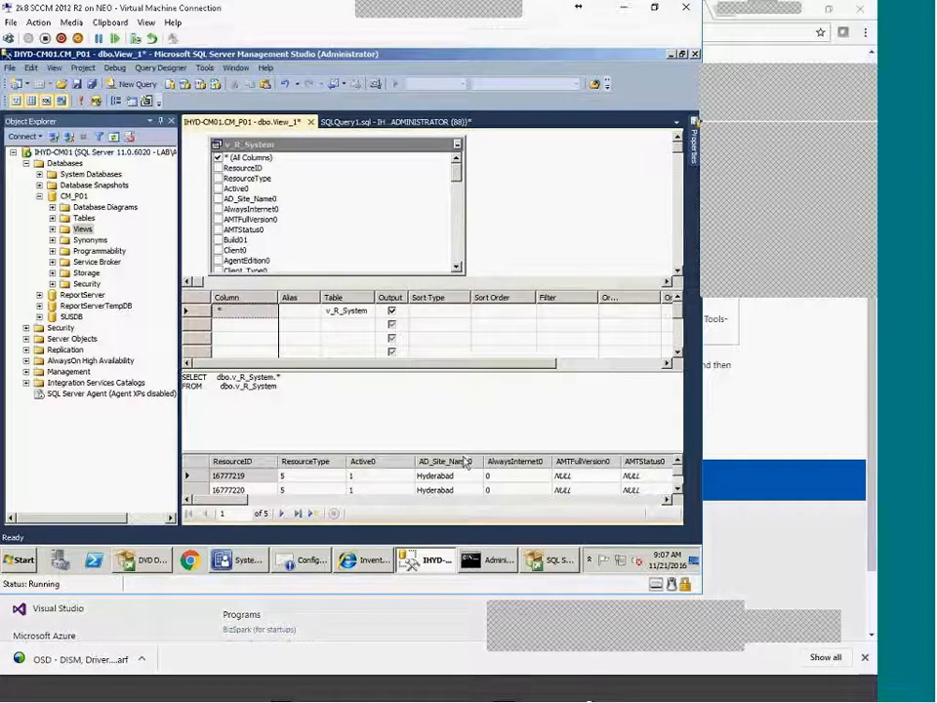
left_click_drag(460, 445, 462, 420)
left_click_drag(230, 500, 195, 500)
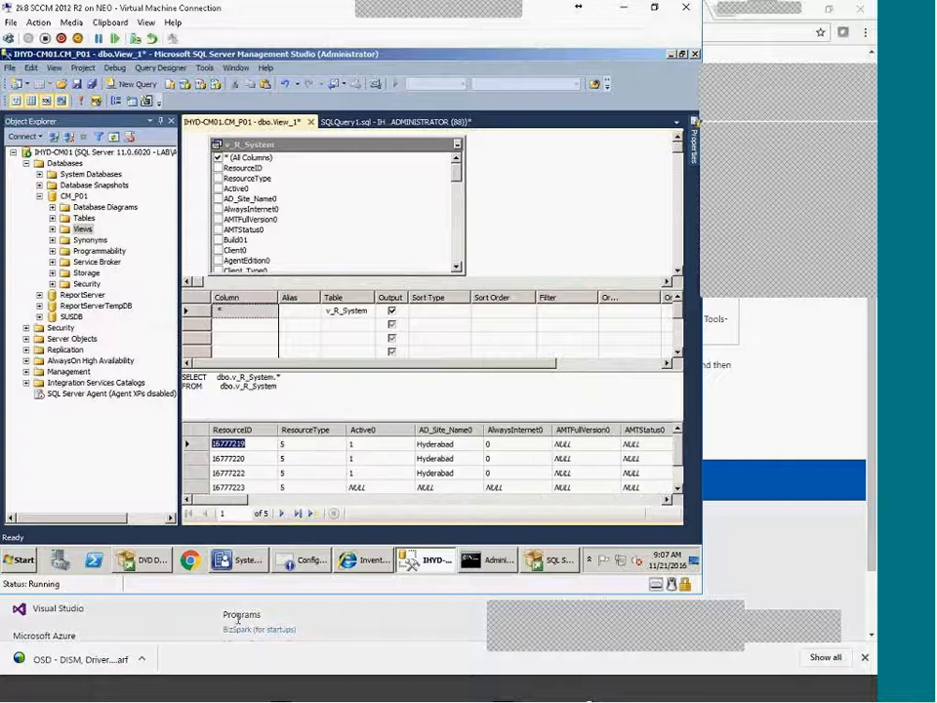
Replace the all-columns selection with only the Name0 column and execute the query
left_click(219, 159)
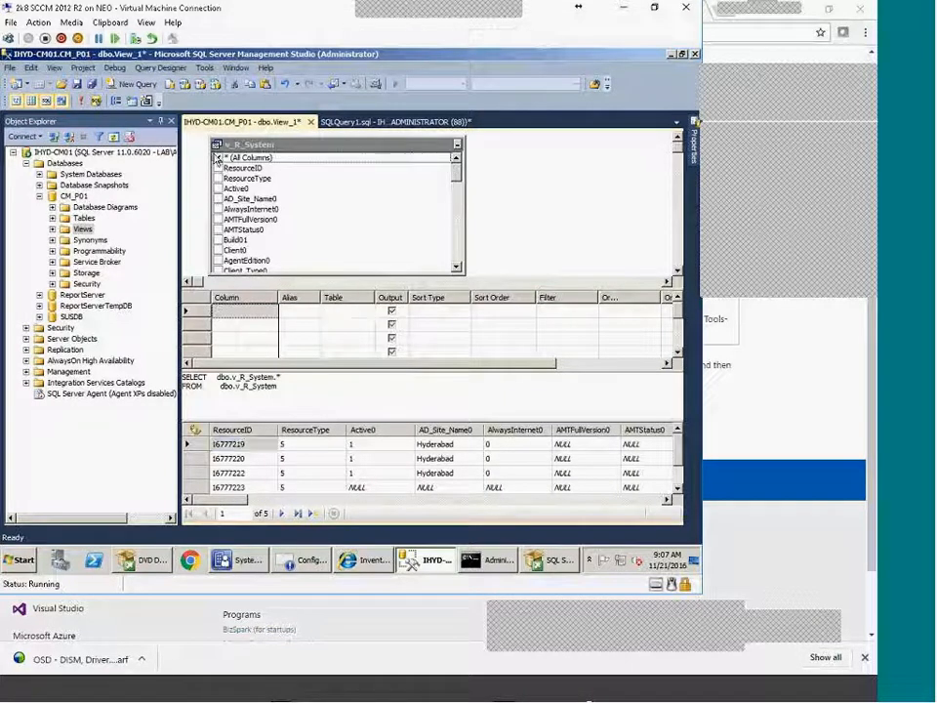
left_click(457, 269)
left_click(458, 270)
left_click(457, 269)
left_click(458, 269)
left_click(457, 268)
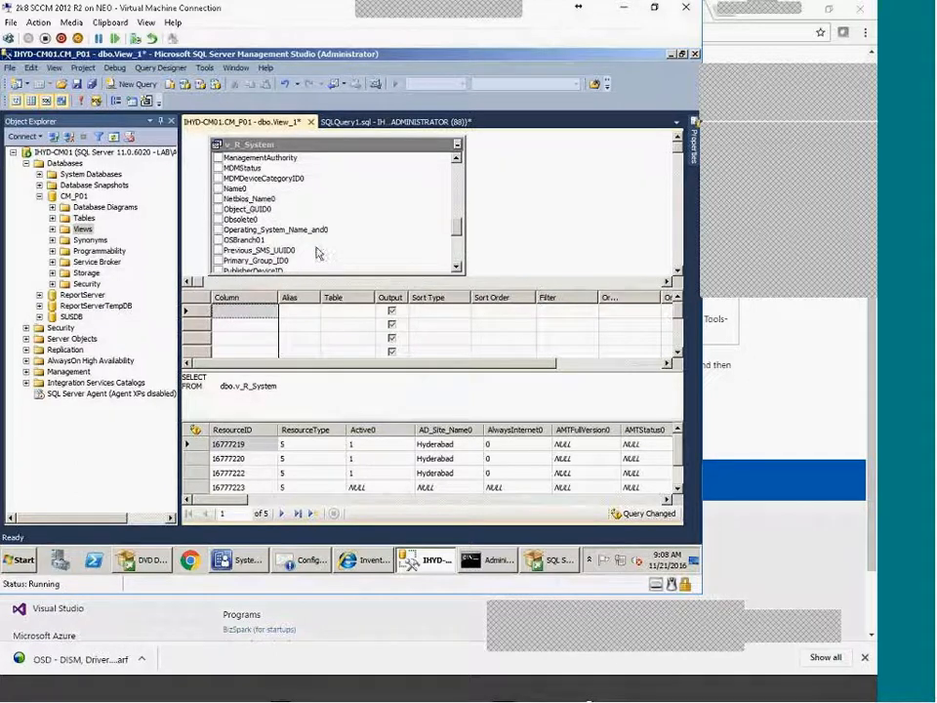
left_click(218, 189)
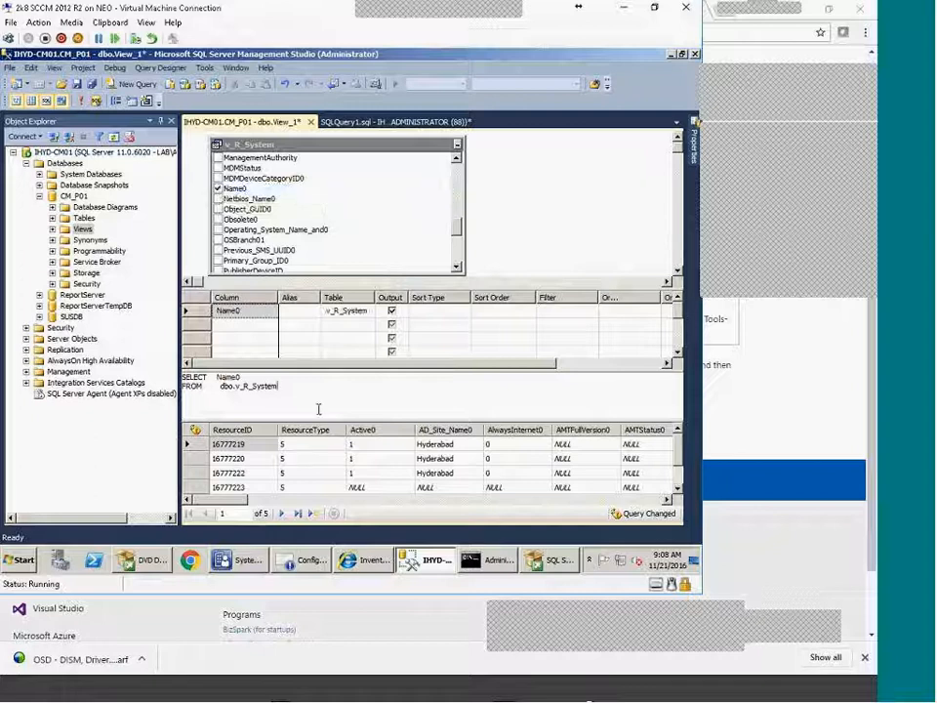
right_click(319, 252)
left_click(365, 259)
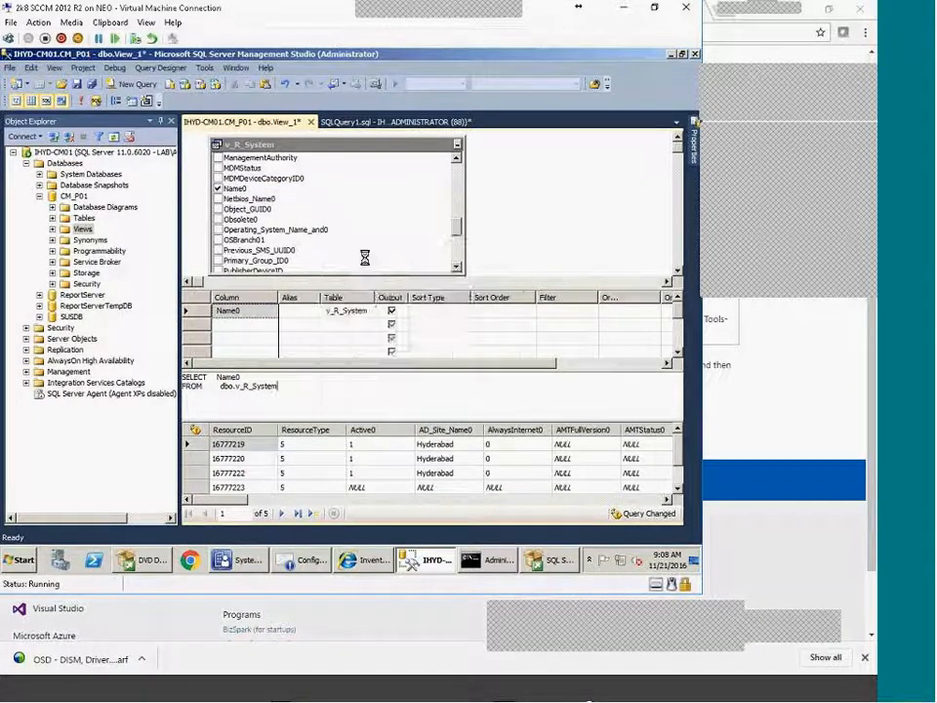
left_click(294, 397)
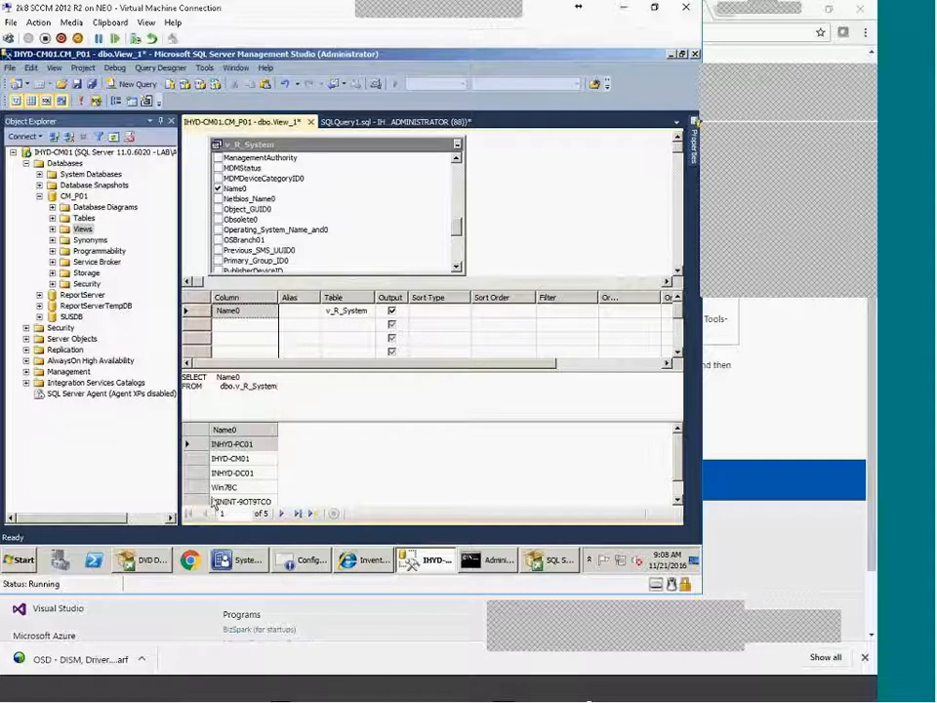
Filter the Name0 column by the value Win7BC from the results and execute the query
left_click(250, 486)
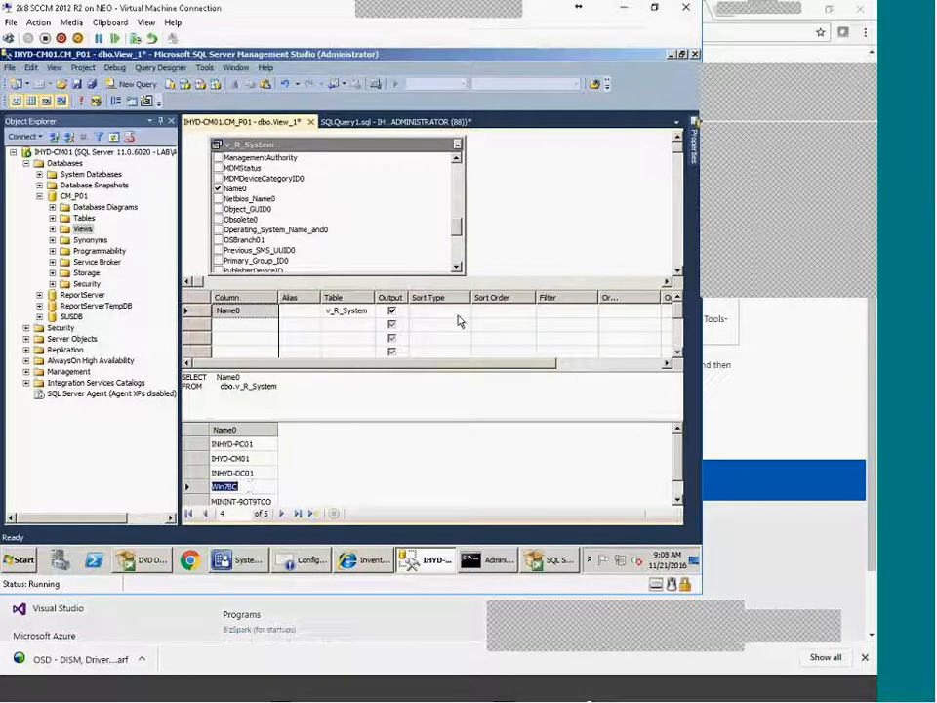
left_click(506, 311)
left_click(567, 309)
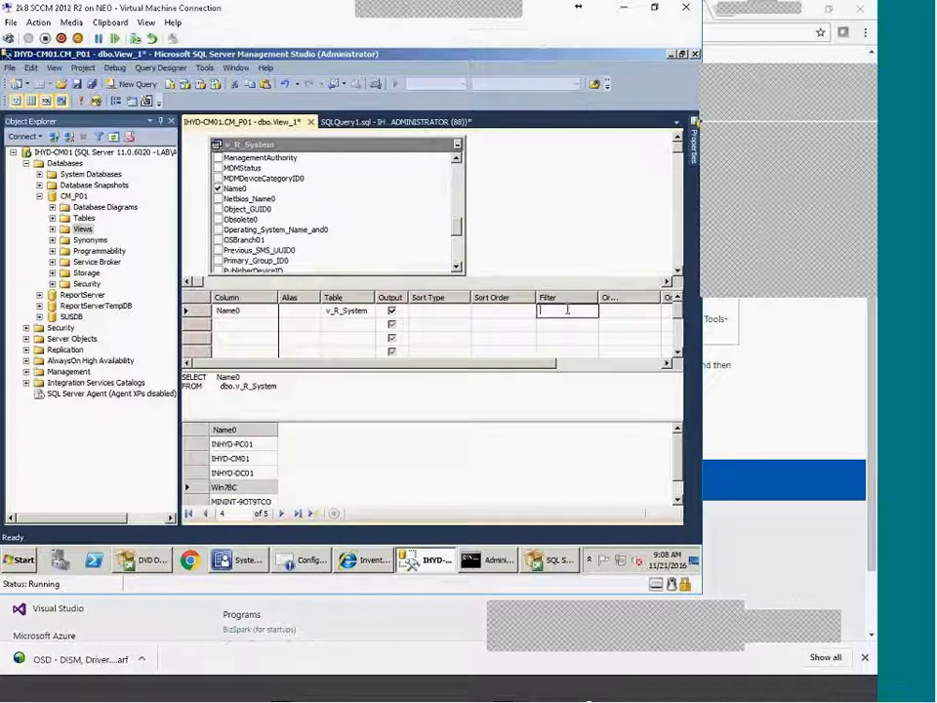
key("ctrl+v")
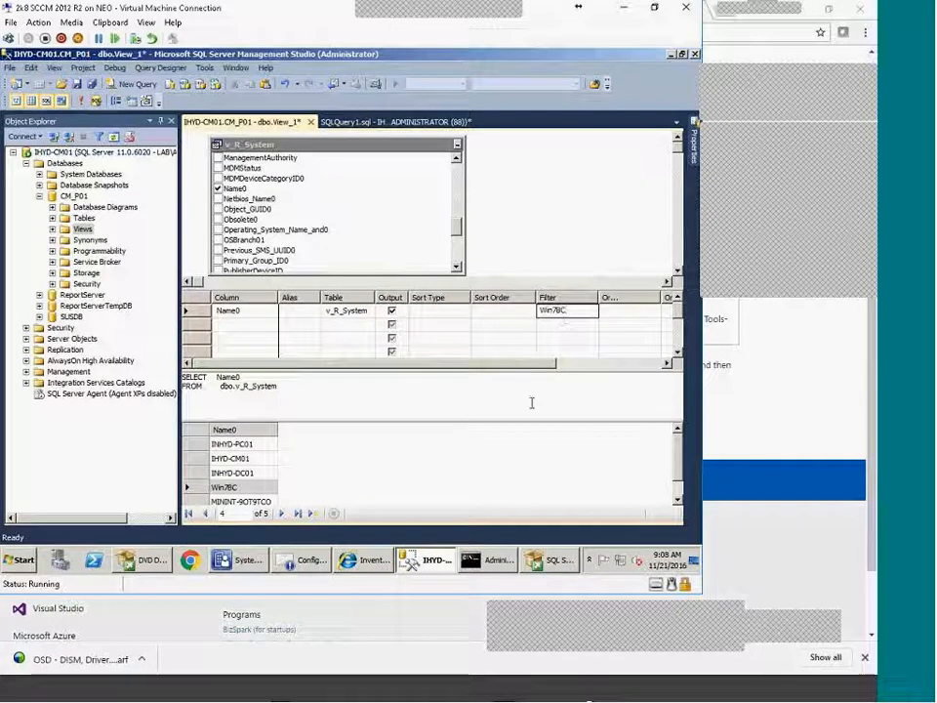
key("Return")
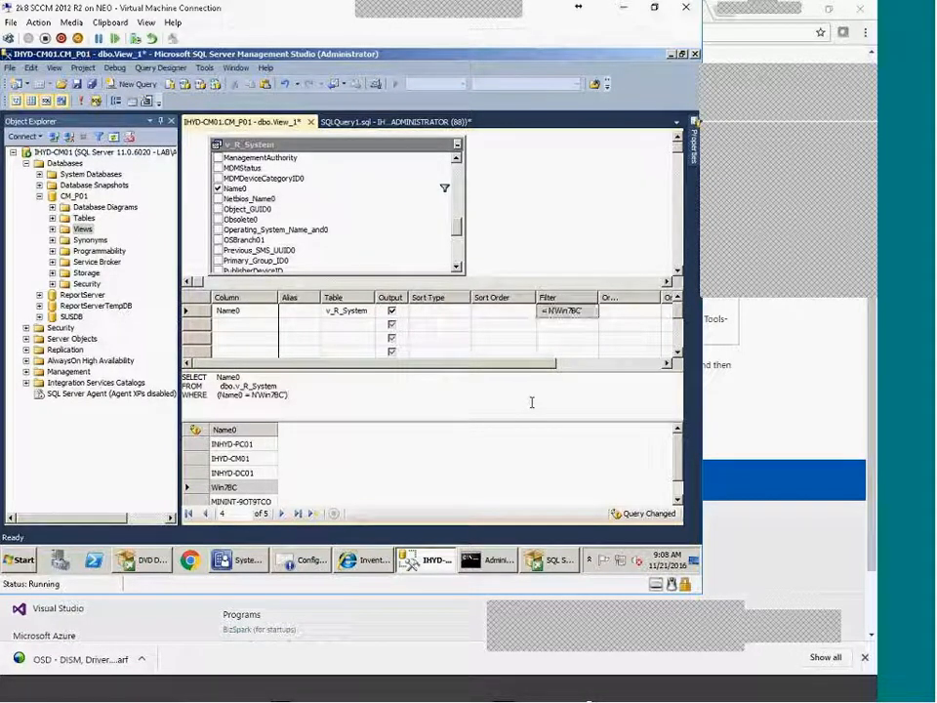
right_click(456, 245)
left_click(496, 260)
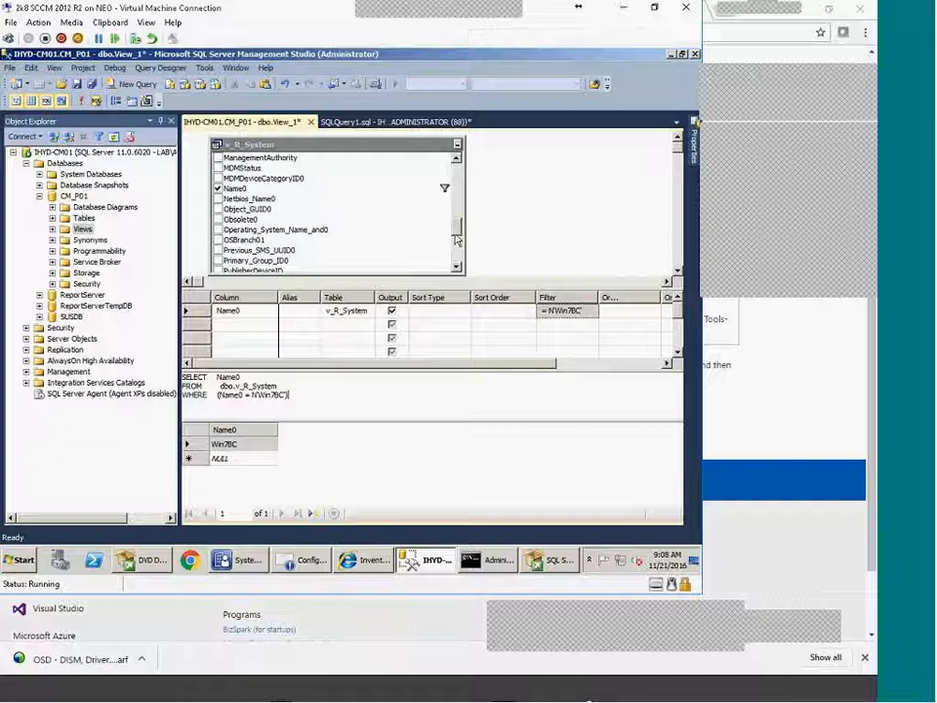
Add all columns of v_R_System to the output alongside Name0 and execute the filtered query
left_click_drag(457, 227, 457, 164)
left_click(219, 157)
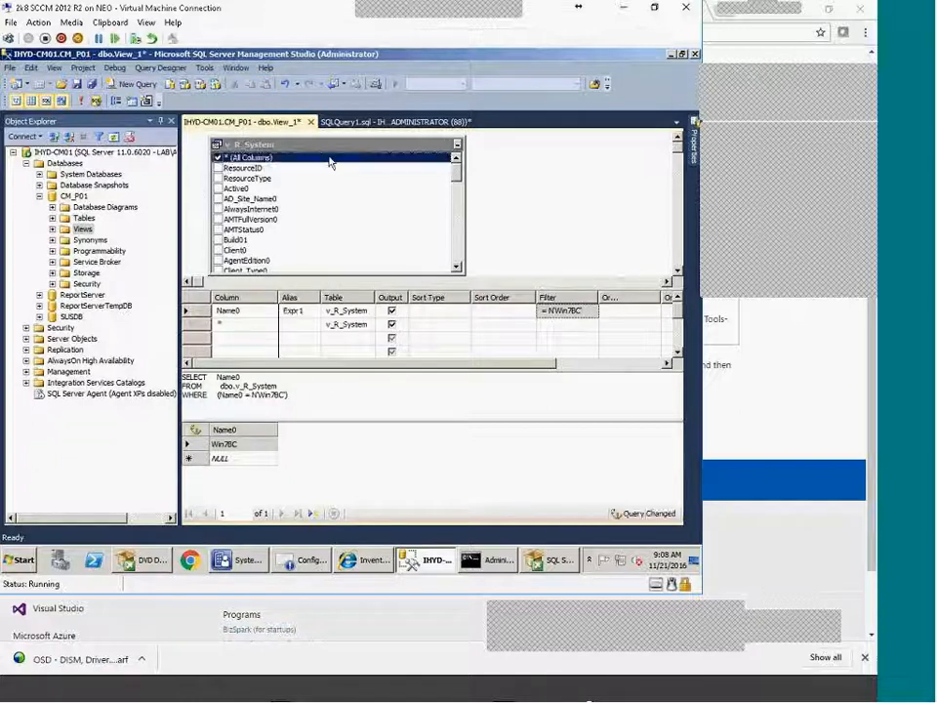
right_click(377, 395)
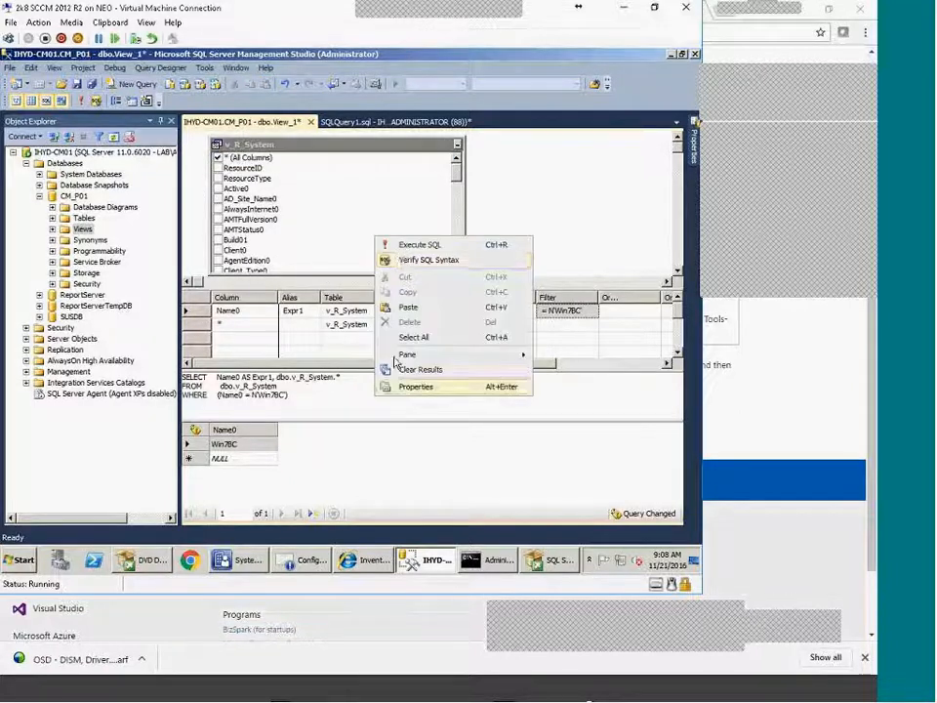
left_click(392, 245)
mouse_move(244, 502)
left_mouse_down()
mouse_move(300, 505)
mouse_move(537, 476)
mouse_move(659, 477)
mouse_move(469, 494)
mouse_move(232, 499)
left_mouse_up()
Copy the complete SELECT statement generated by the view designer
left_click_drag(181, 376, 231, 400)
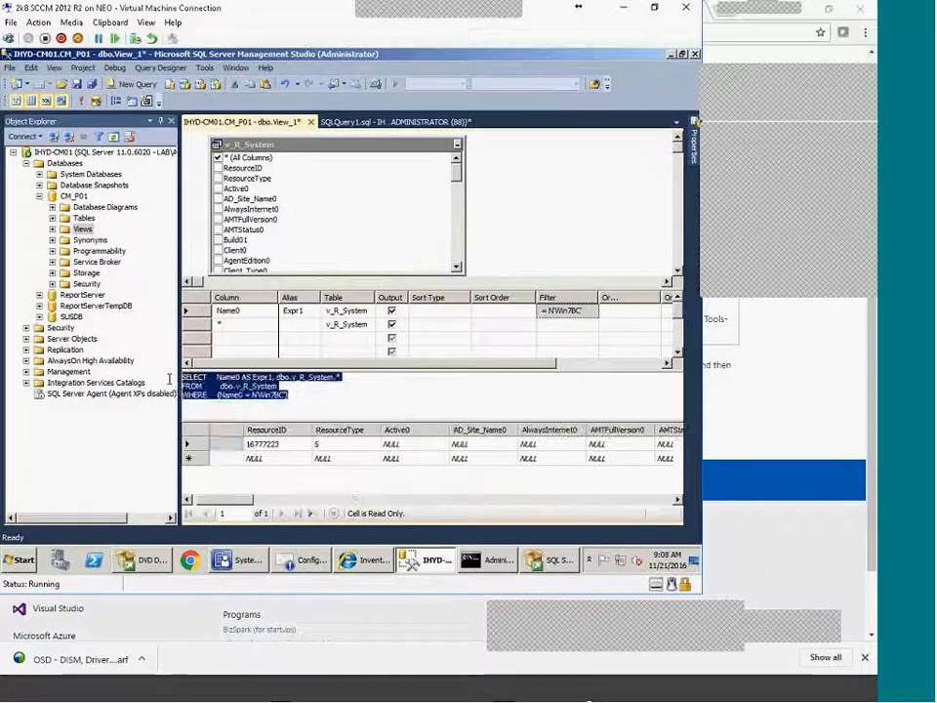
right_click(230, 401)
left_click(263, 290)
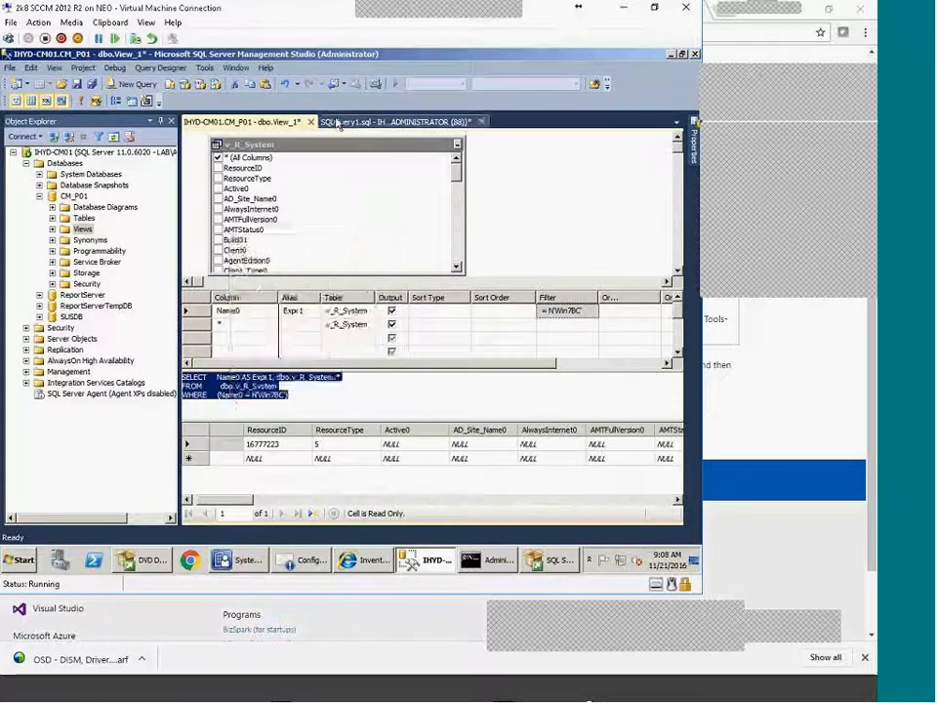
Comment out the existing query in SQLQuery1.sql with "--" and paste the copied SELECT statement below it
left_click(396, 122)
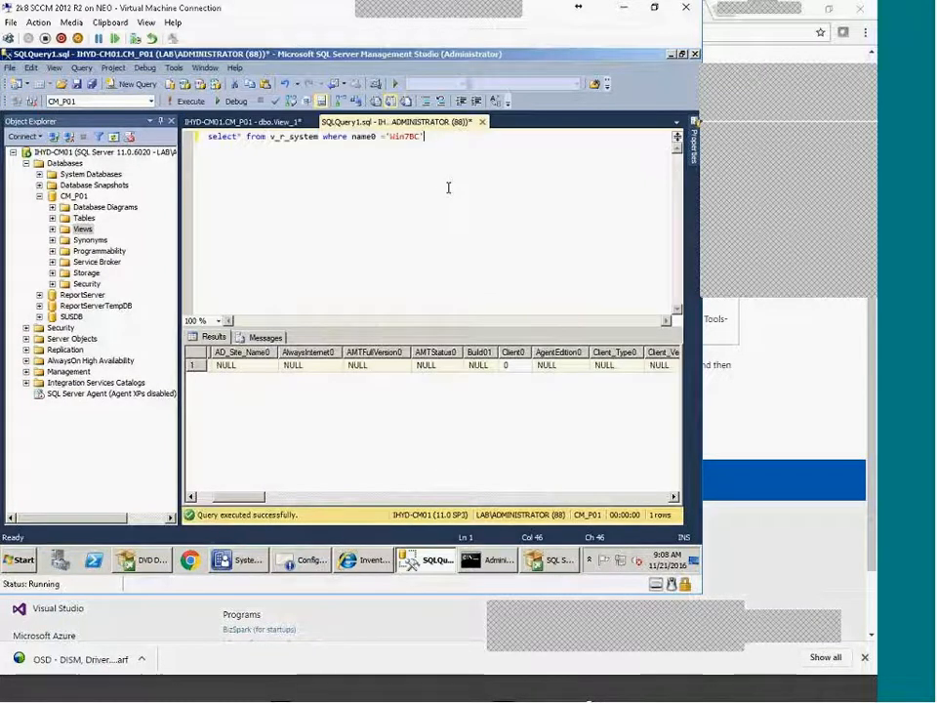
key("Return")
key("Return")
key("ctrl+b")
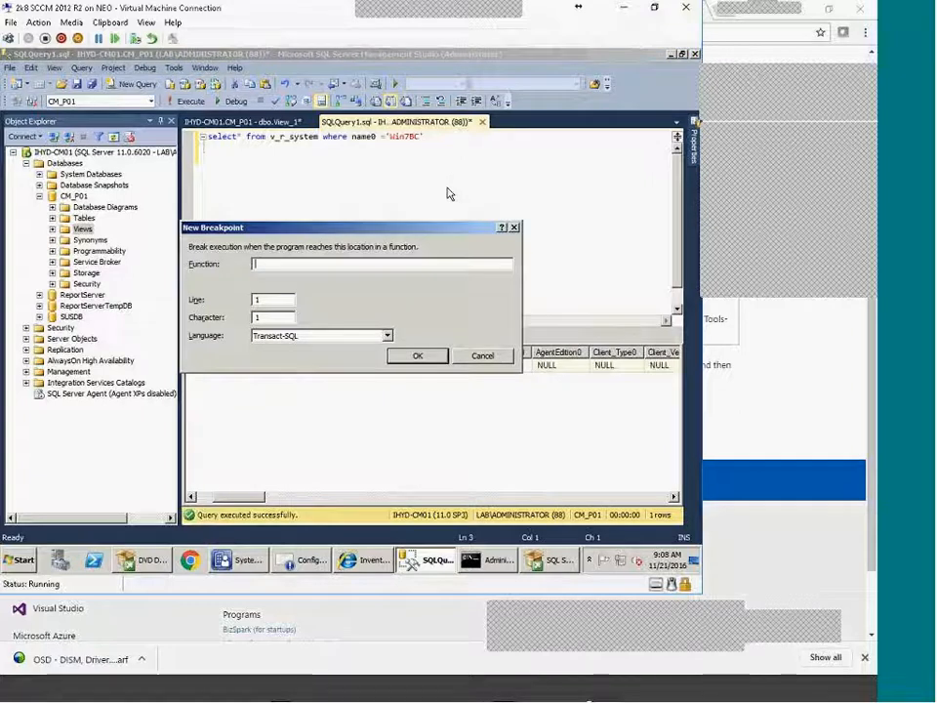
key("Escape")
type("--")
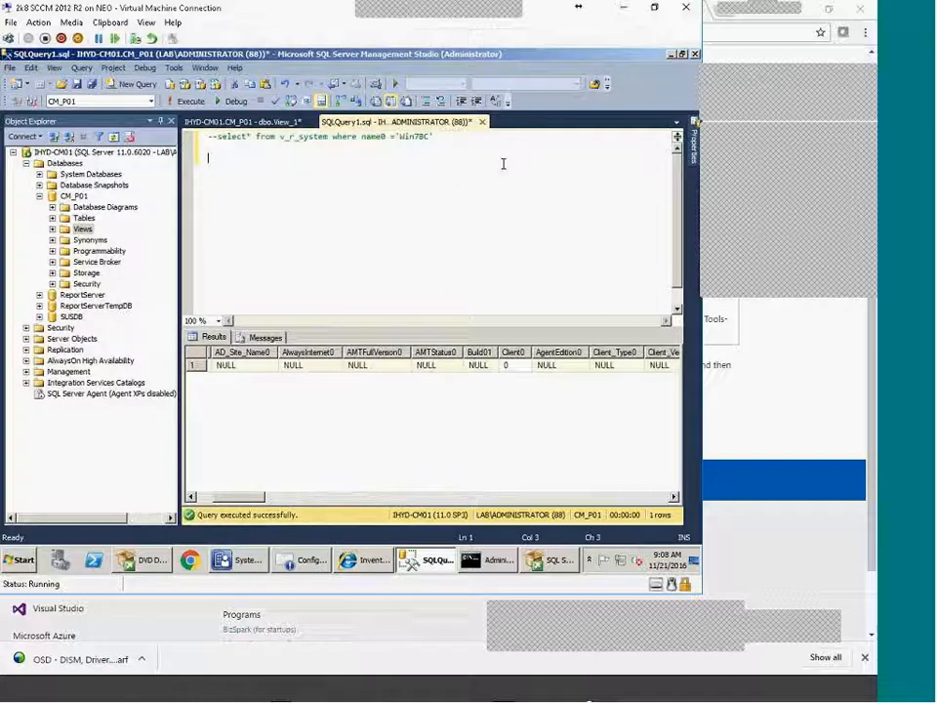
key("ctrl+v")
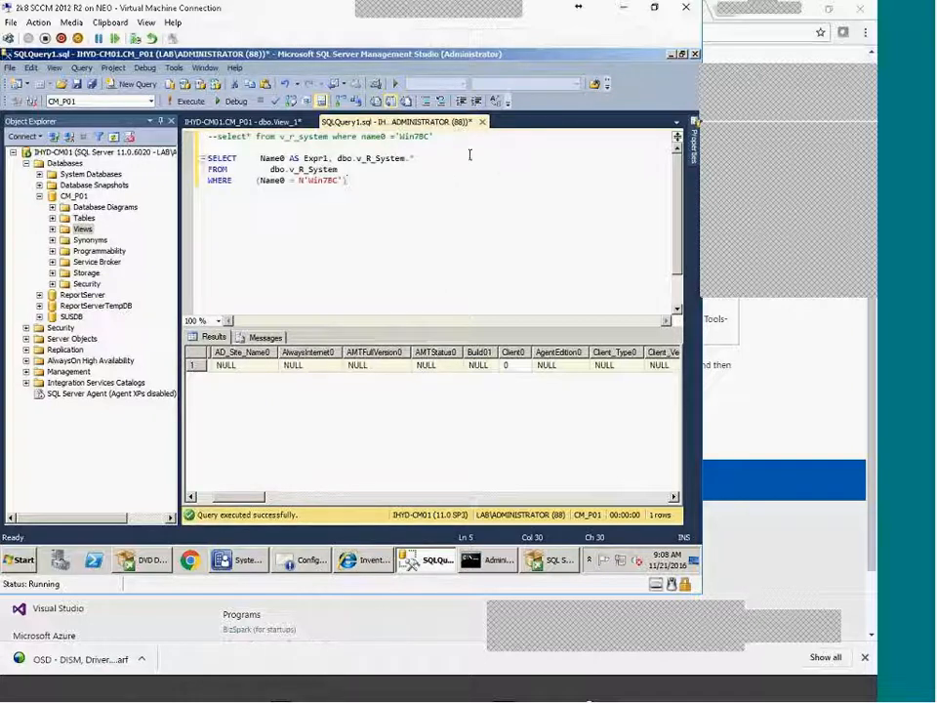
Compare the commented-out query with the WHERE clause of the pasted statement, and execute the pasted query
right_click(410, 212)
left_click(322, 181)
left_click_drag(433, 136, 207, 137)
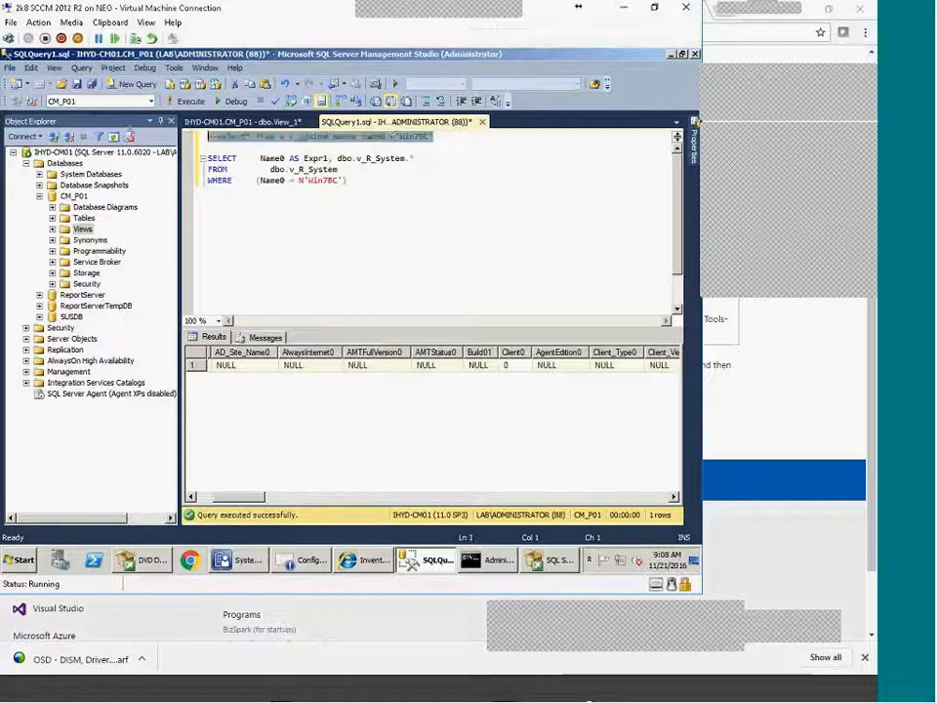
left_click(352, 196)
left_click_drag(356, 184, 117, 180)
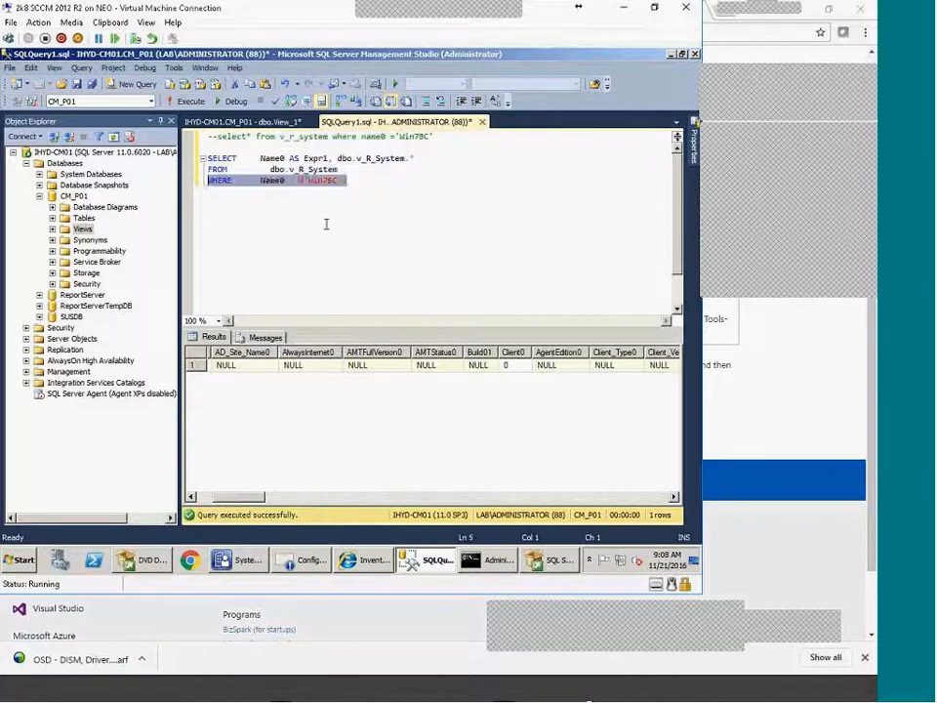
right_click(327, 224)
left_click(382, 345)
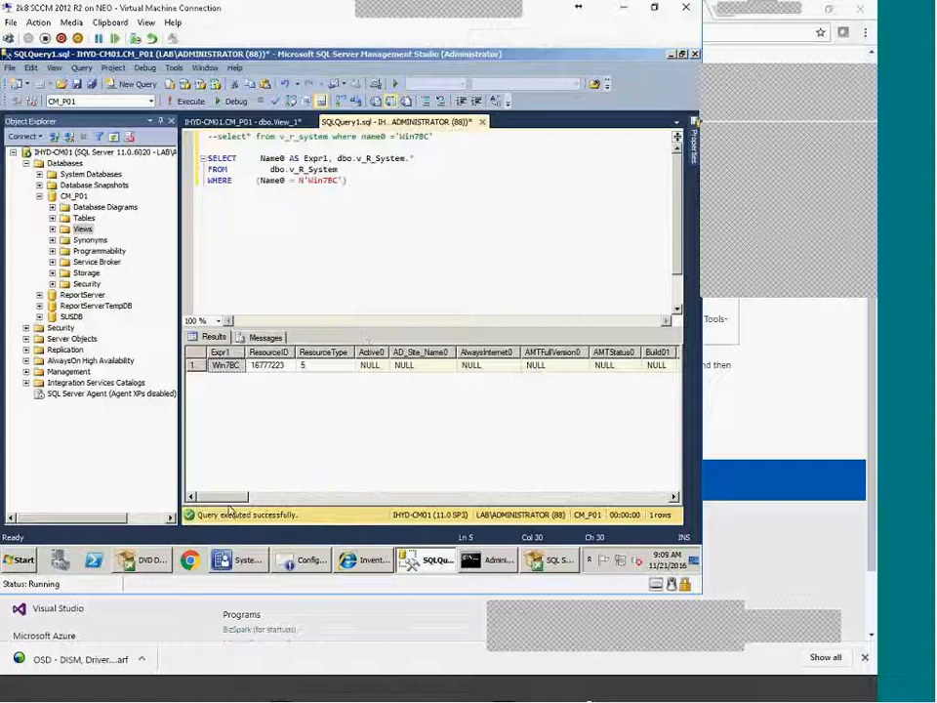
Execute only the commented-out "select* from v_r_system where name0 ='Win7BC'" statement, leaving out its "--" prefix, and compare it with the pasted SELECT statement
left_click(336, 234)
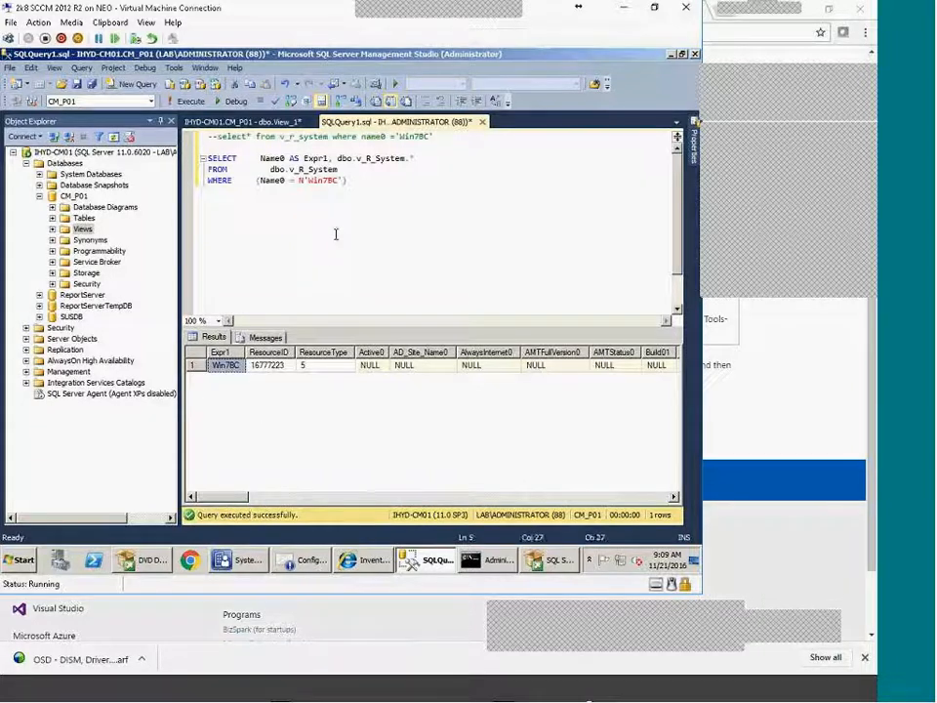
left_click_drag(440, 137, 222, 137)
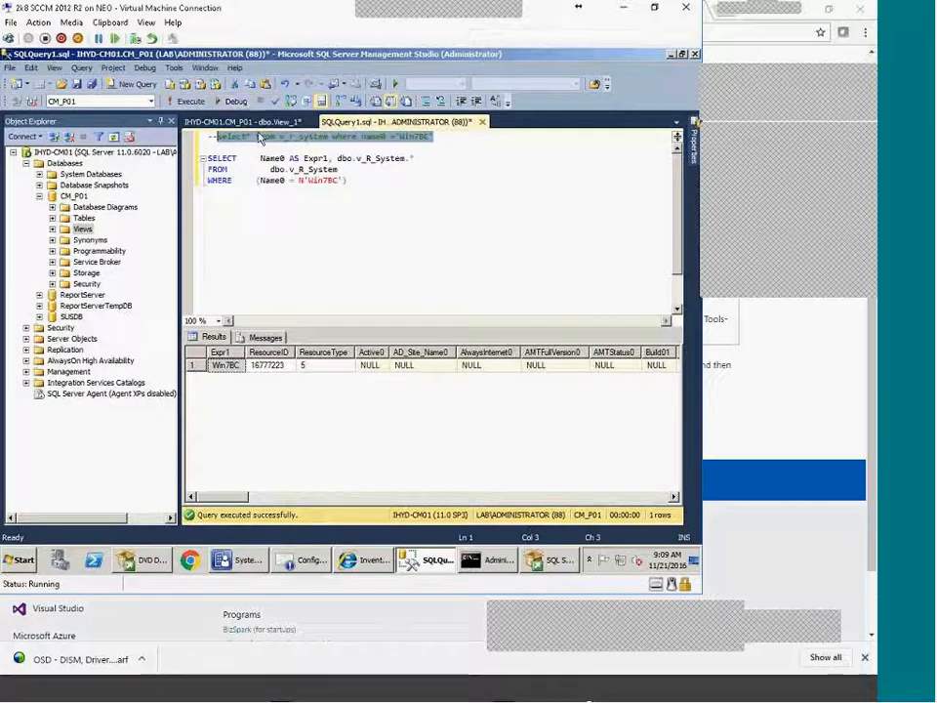
right_click(259, 138)
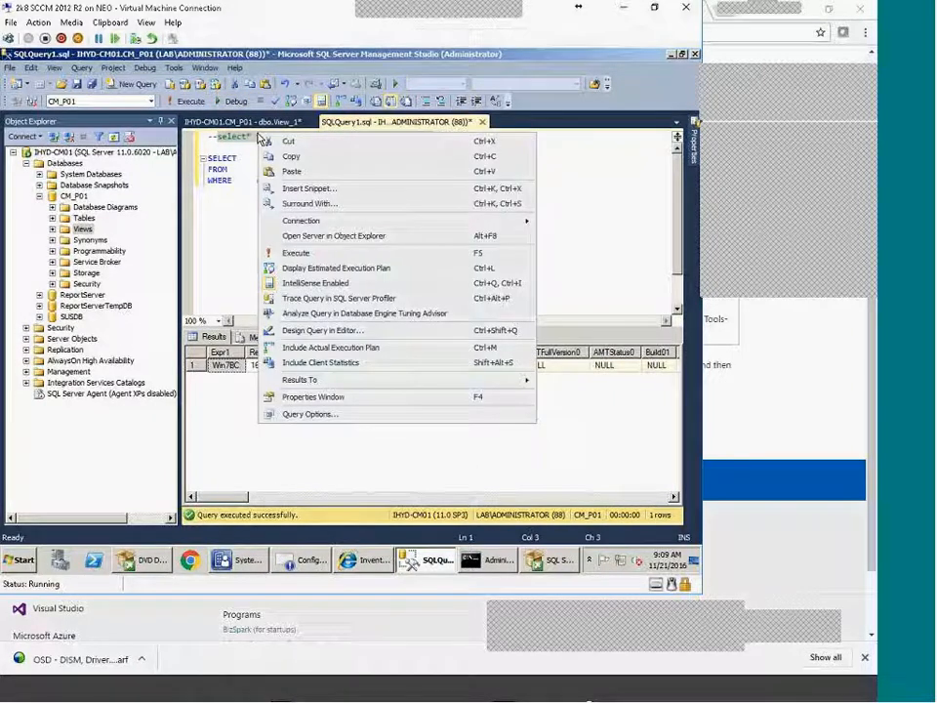
left_click(312, 255)
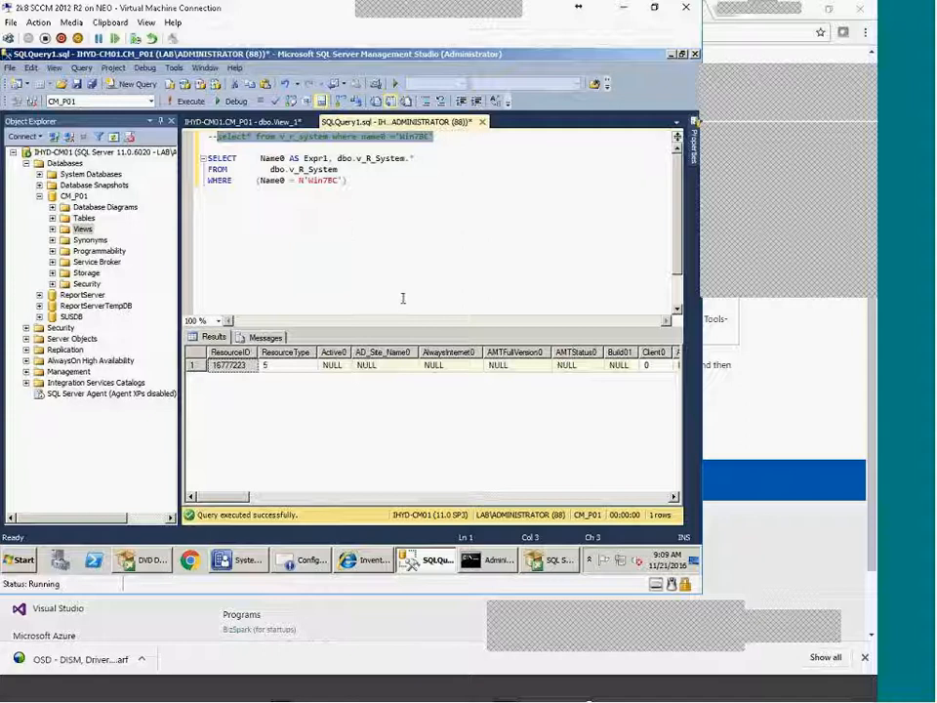
left_click(383, 206)
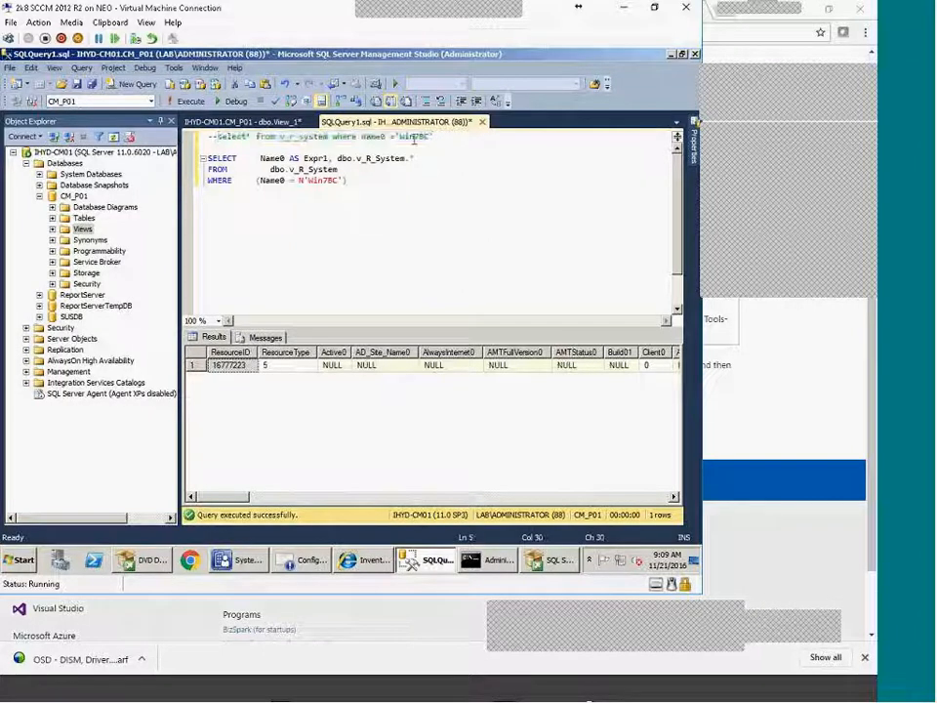
left_click_drag(350, 182, 209, 160)
left_click(357, 206)
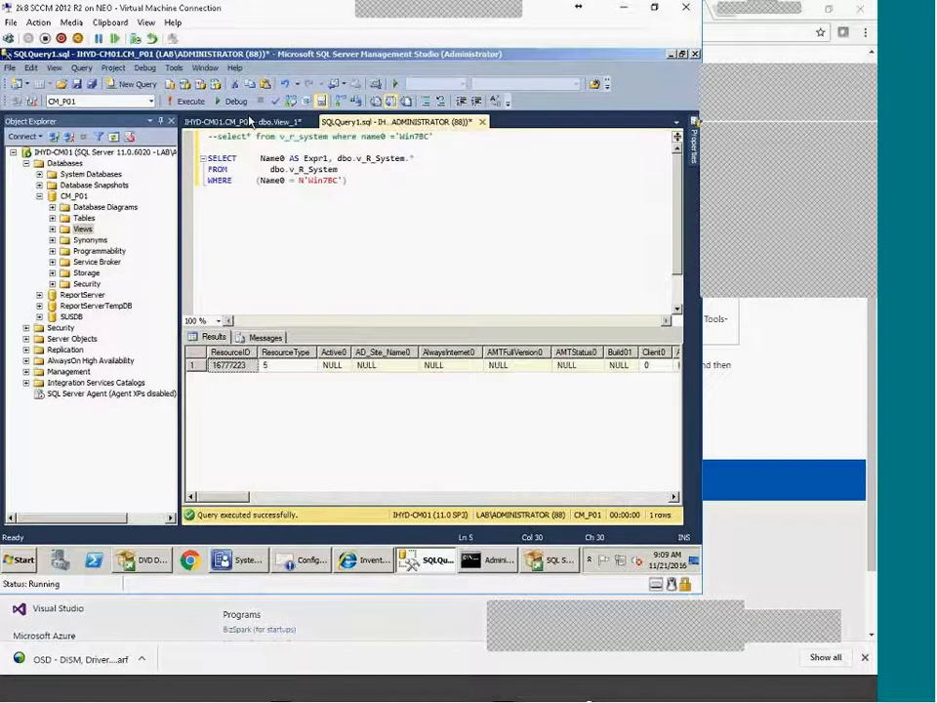
Revisit the dbo.View_1 designer, switch to the Configuration Manager console and select Win7BC in the Devices list under Assets and Compliance
left_click(250, 121)
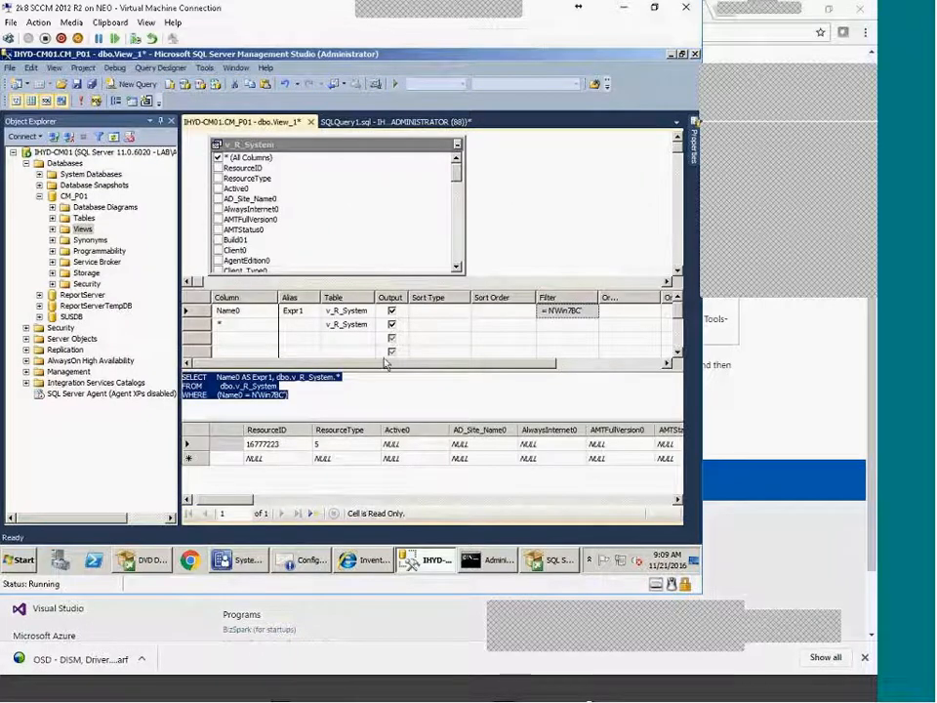
left_click(833, 108)
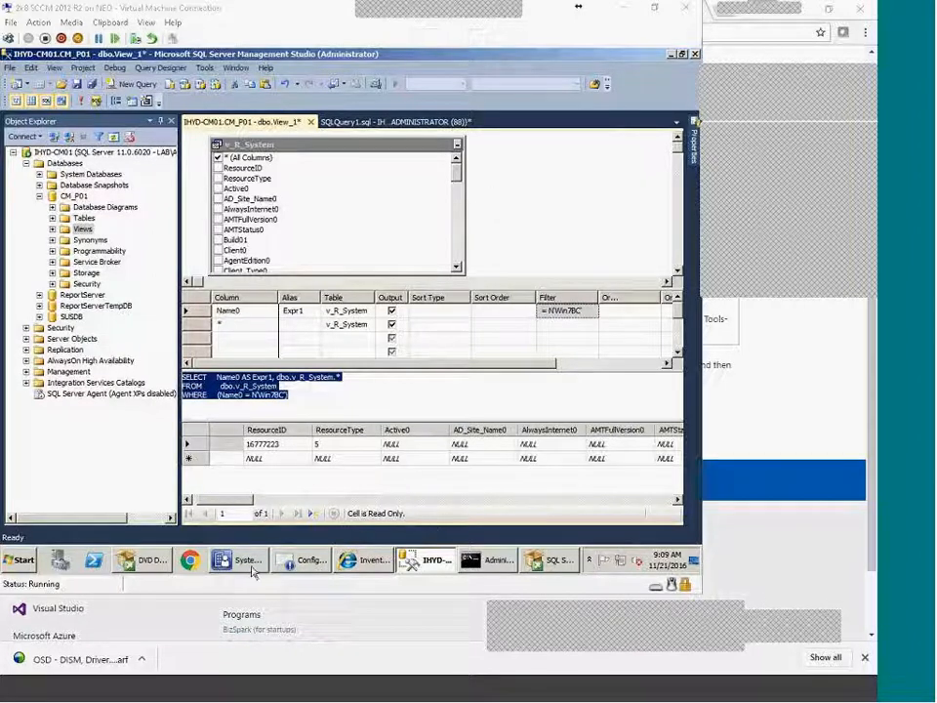
left_click(514, 174)
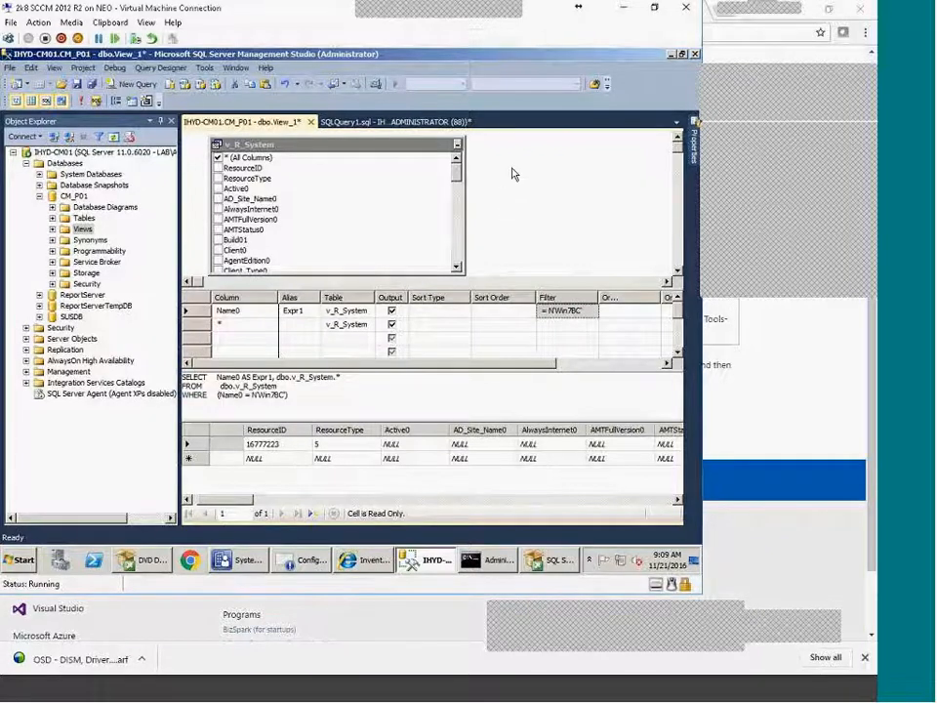
left_click(235, 559)
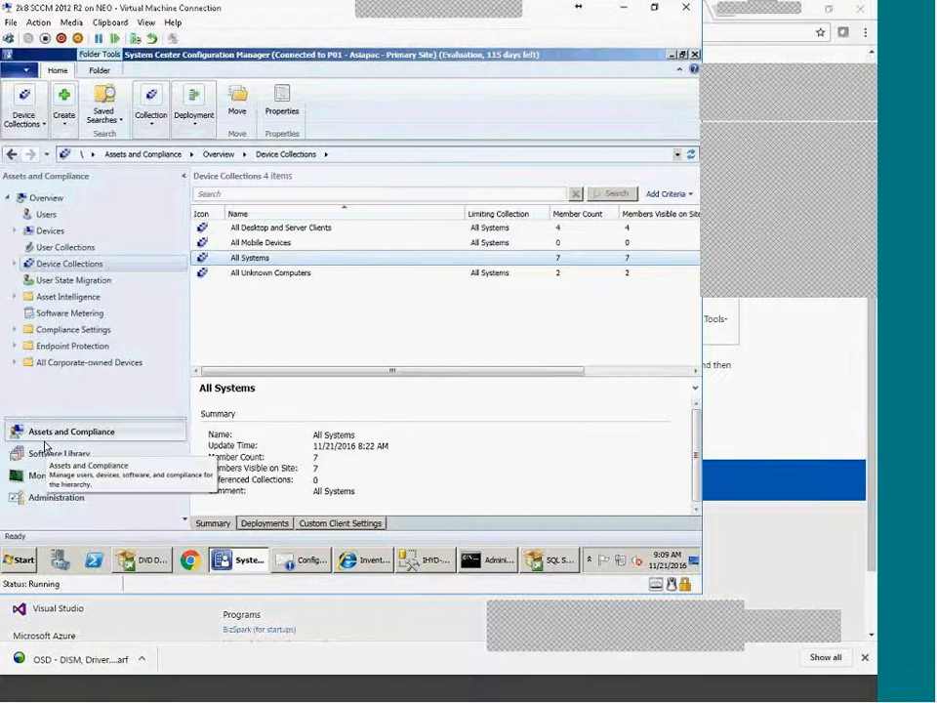
left_click(17, 263)
left_click(49, 230)
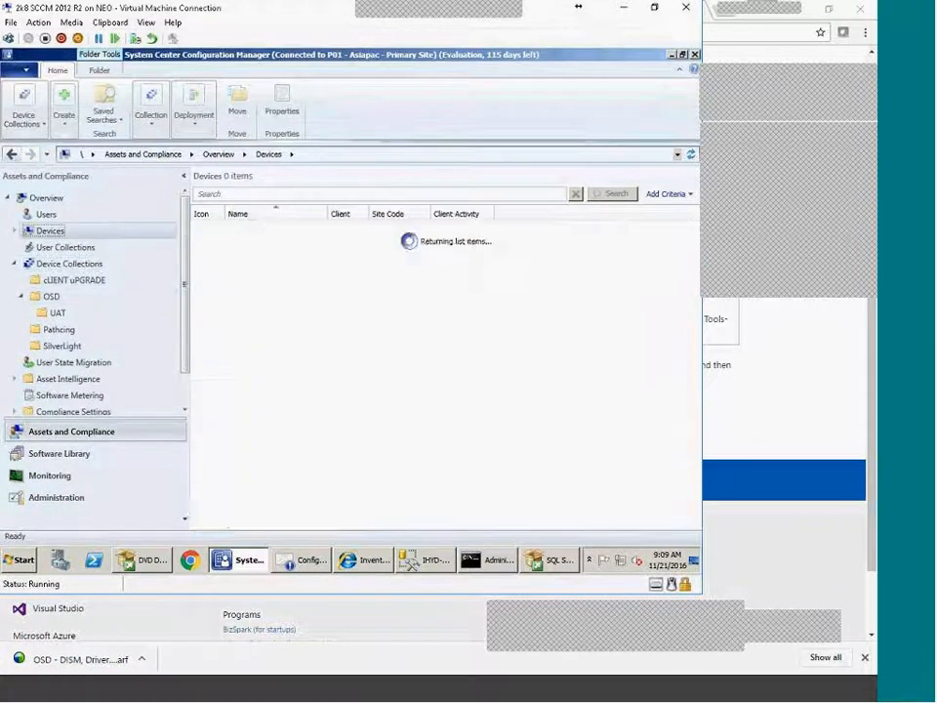
left_click(249, 292)
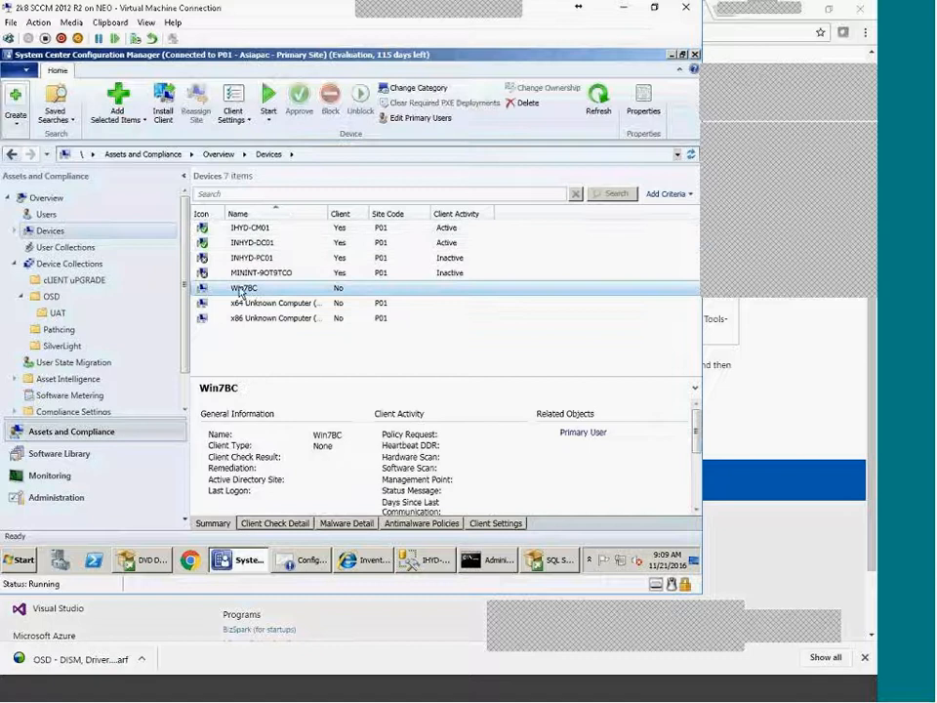
Start Resource Explorer for the device INHYD-DC01
left_click(275, 246)
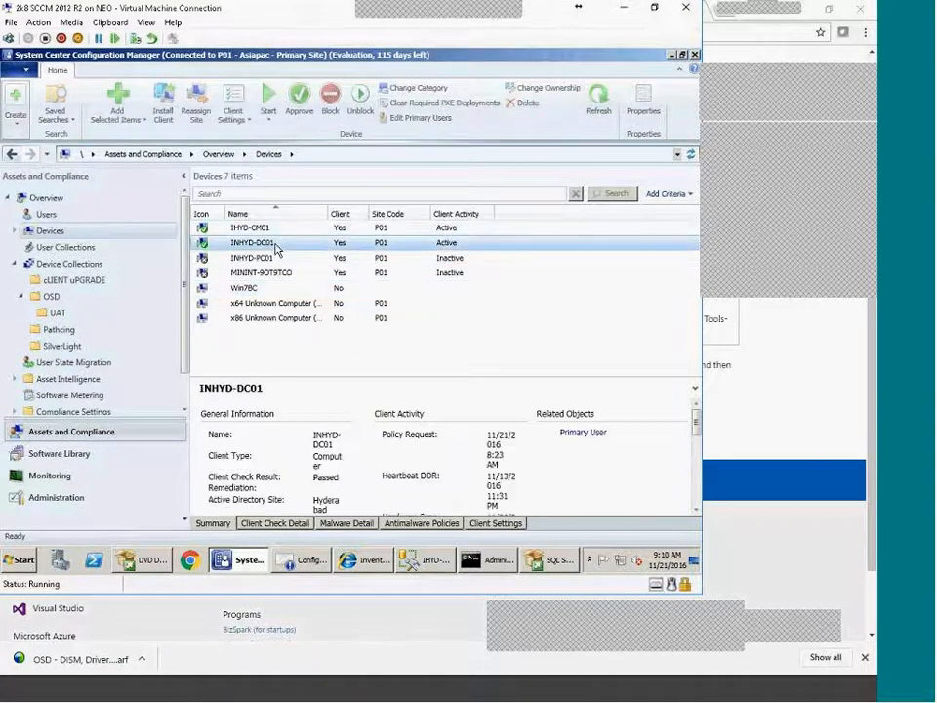
right_click(277, 247)
left_click(337, 270)
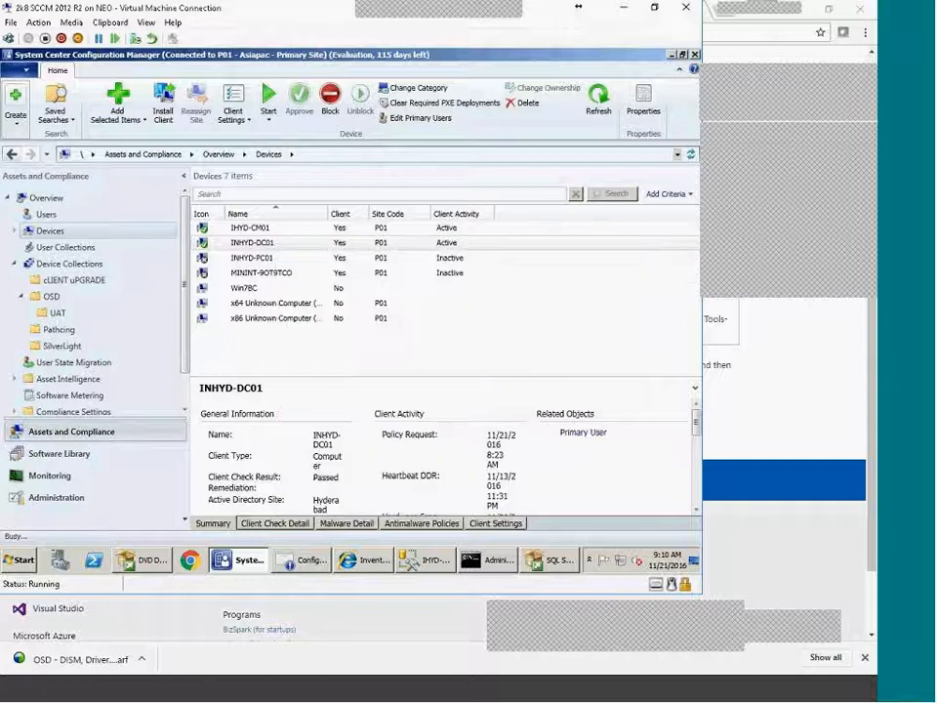
left_click(550, 479)
left_click(379, 340)
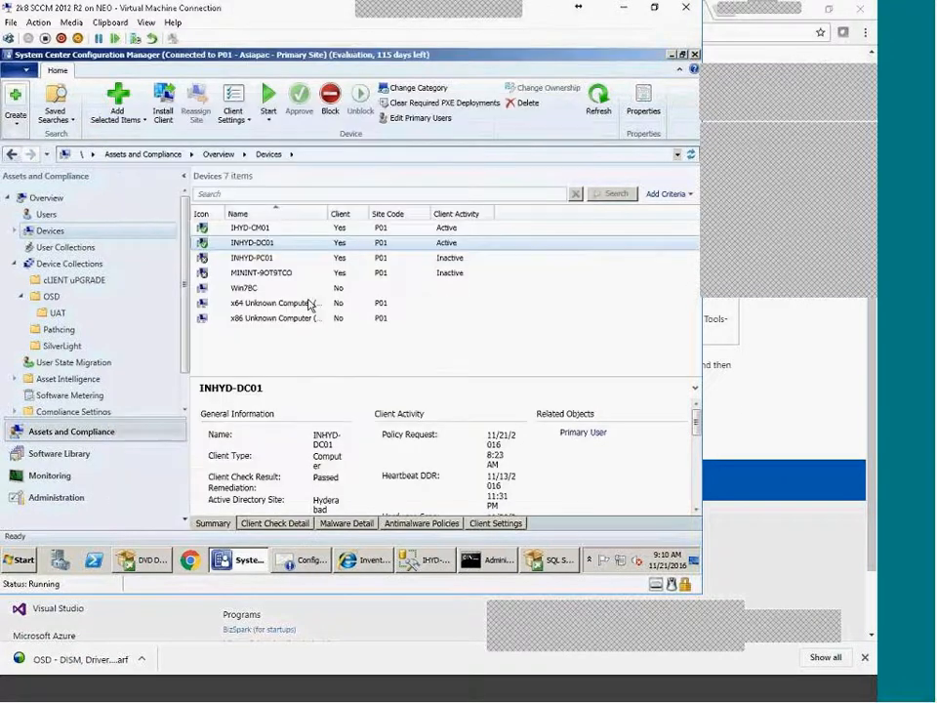
right_click(275, 243)
mouse_move(343, 315)
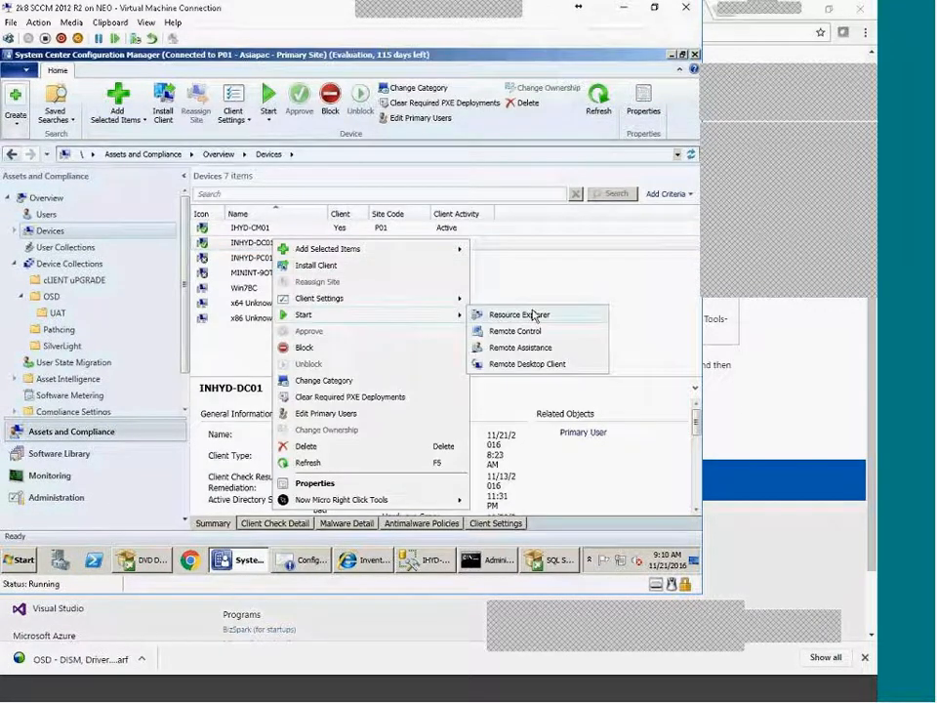
left_click(533, 317)
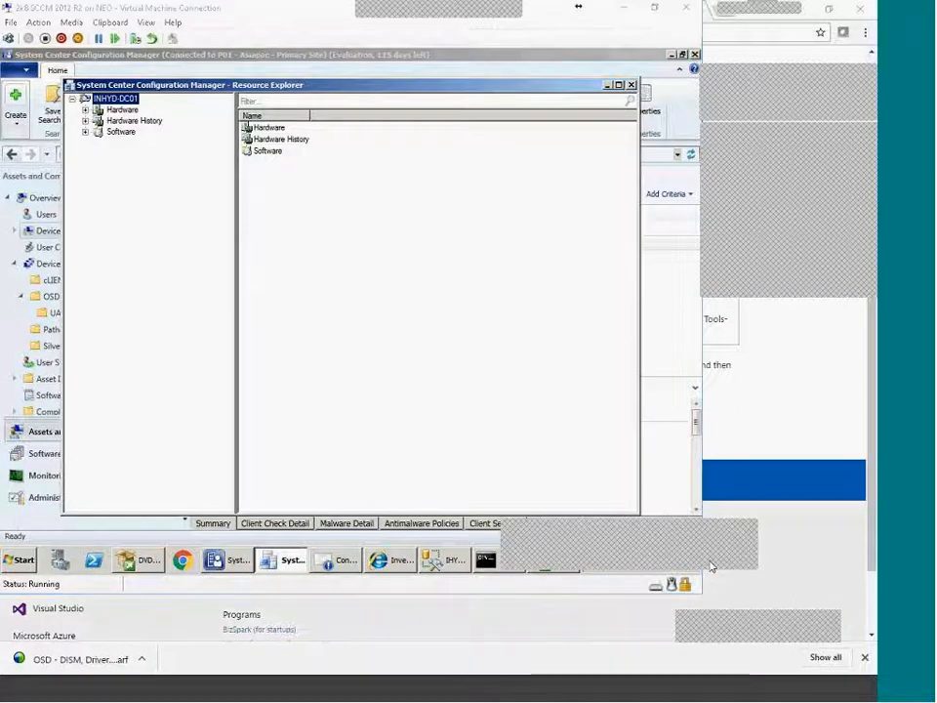
Expand the Hardware inventory of INHYD-DC01 and view the Installed Applications and Installed Applications (64) lists
double_click(116, 110)
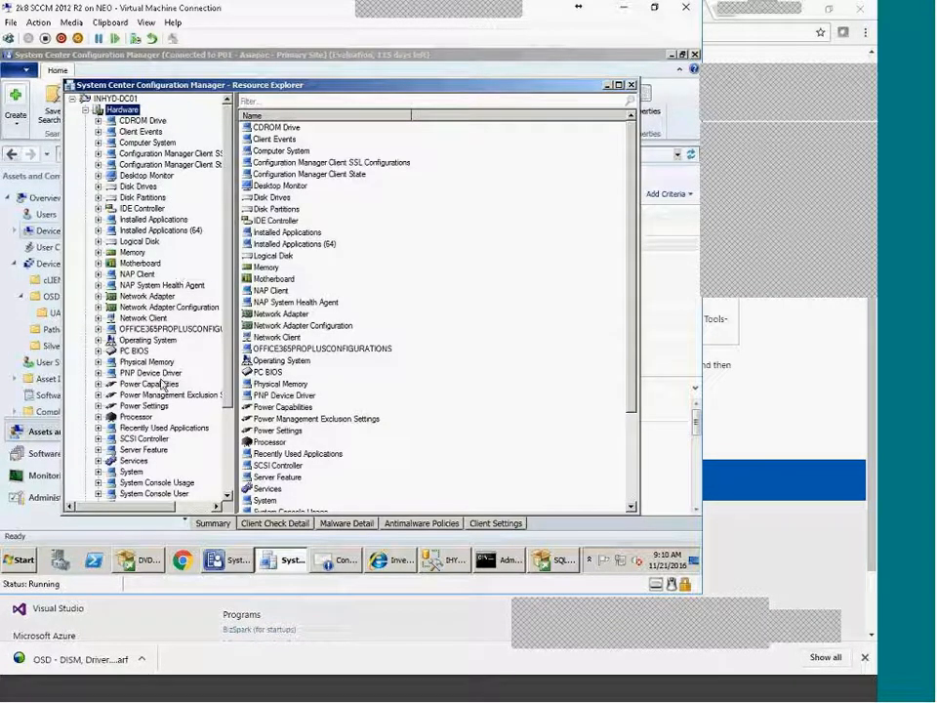
left_click(141, 221)
left_click(342, 140)
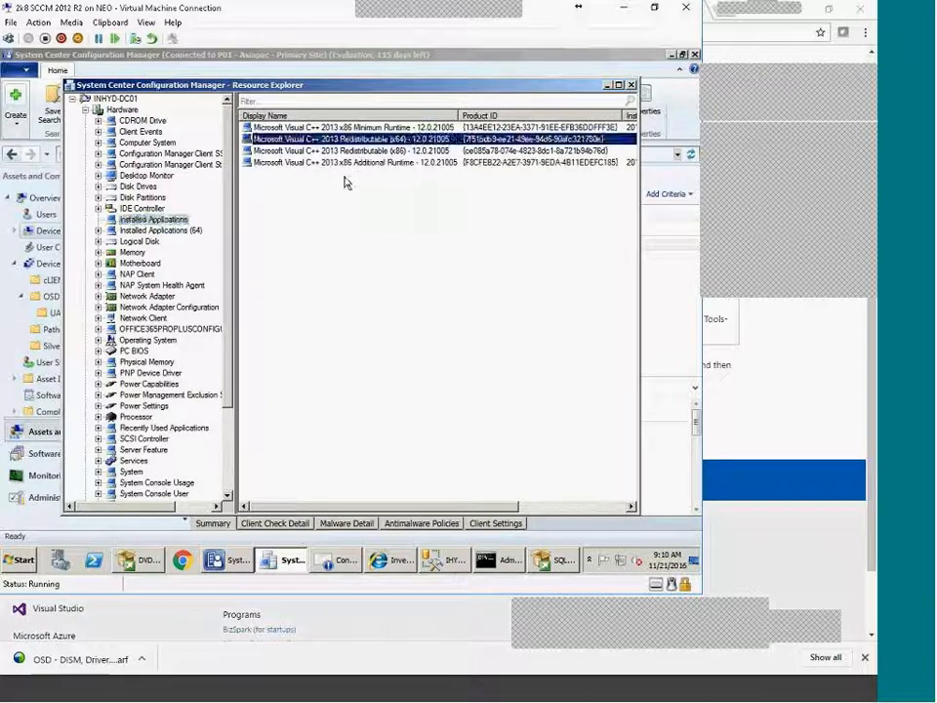
left_click(151, 230)
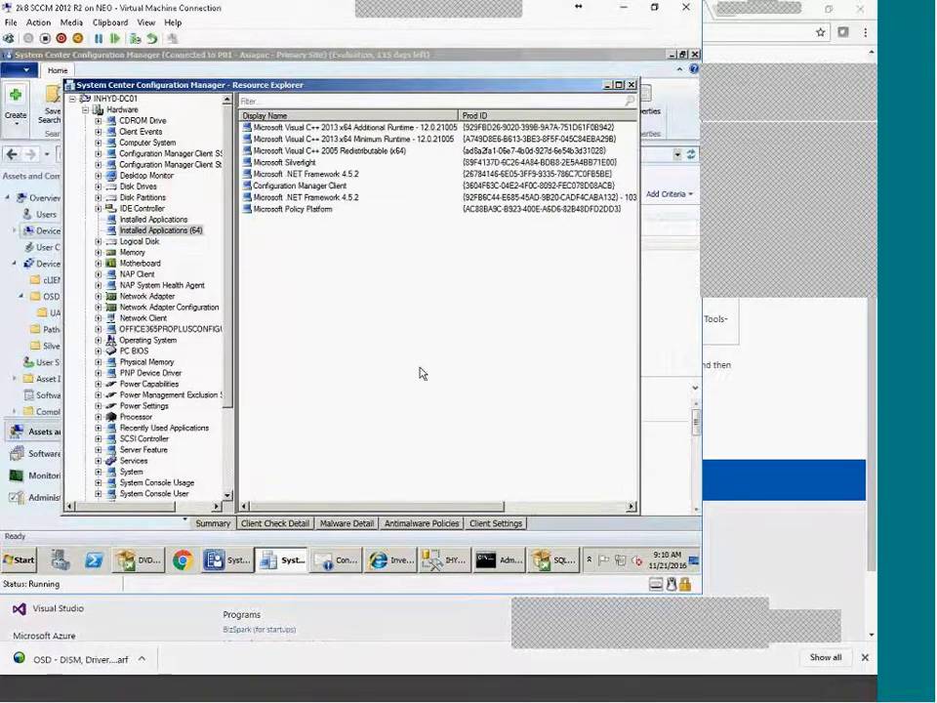
left_click(154, 219)
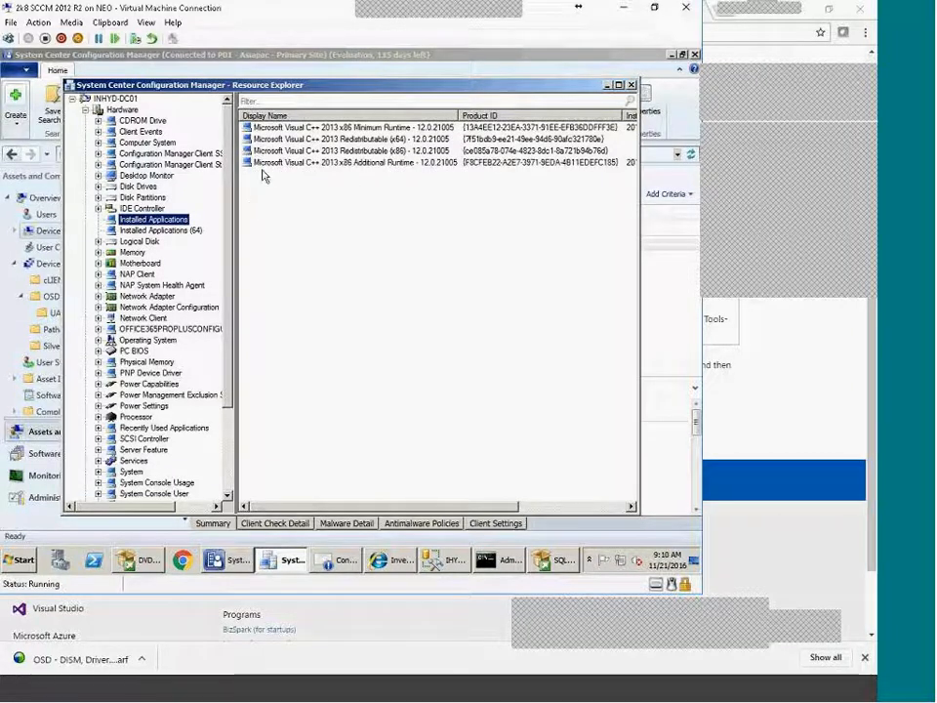
left_click(158, 230)
View the properties of Microsoft Silverlight under Installed Applications (64) and close them
left_click(304, 163)
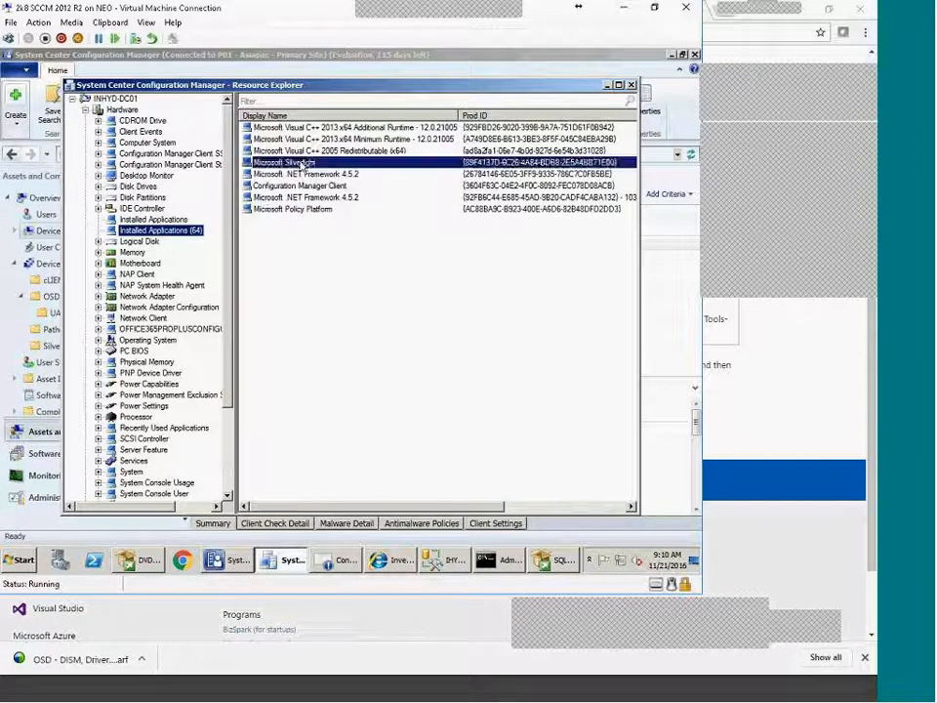
right_click(305, 168)
left_click(275, 168)
double_click(281, 169)
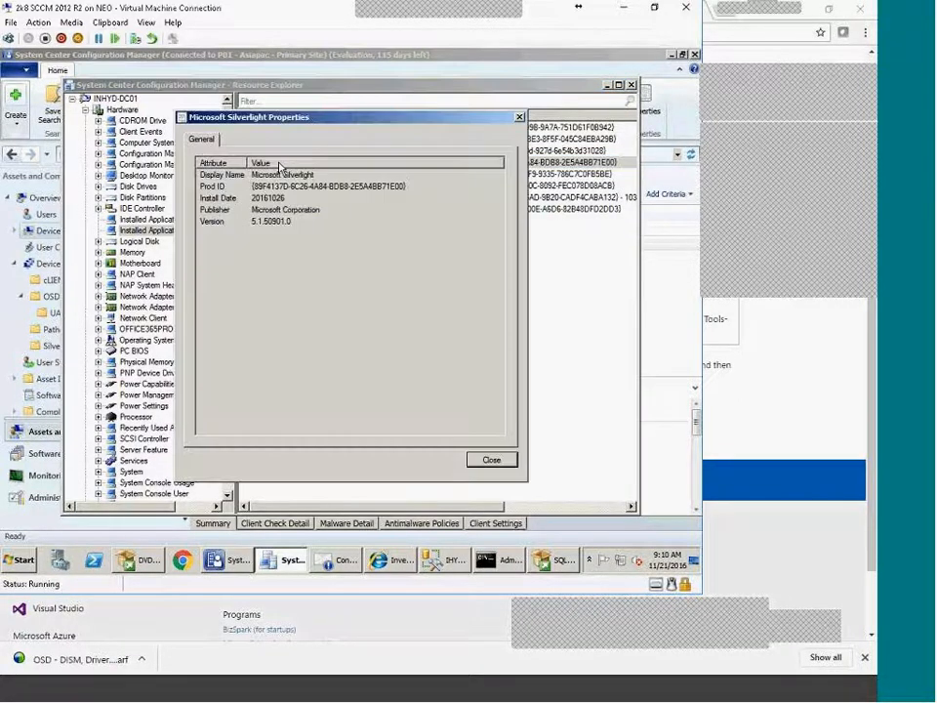
left_click(493, 460)
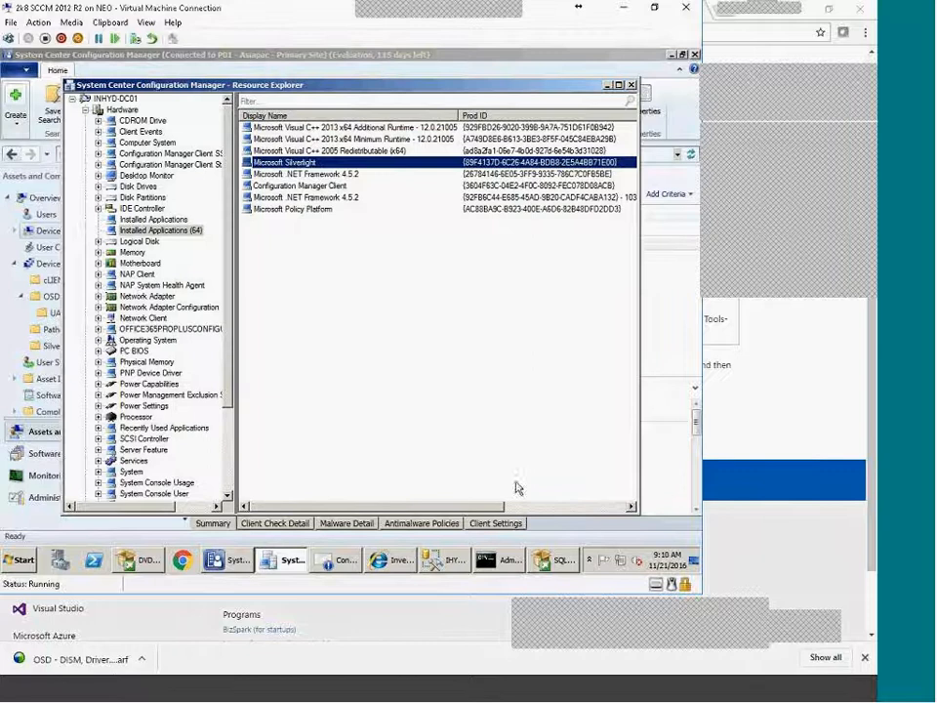
Close the SQL Server Installation Center window
left_click(557, 566)
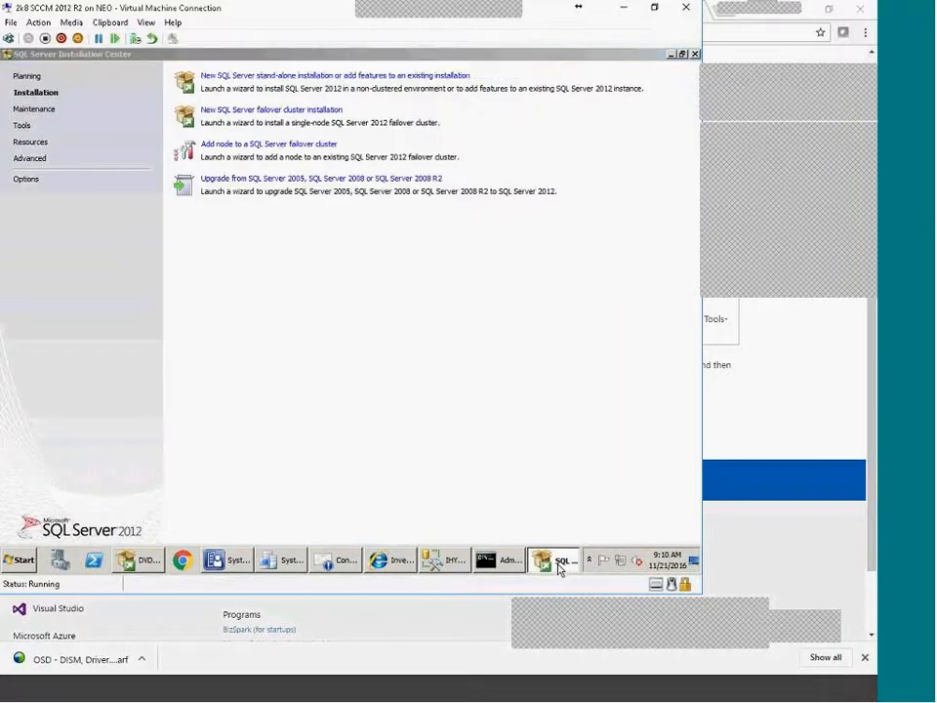
left_click(556, 566)
right_click(557, 566)
left_click(549, 537)
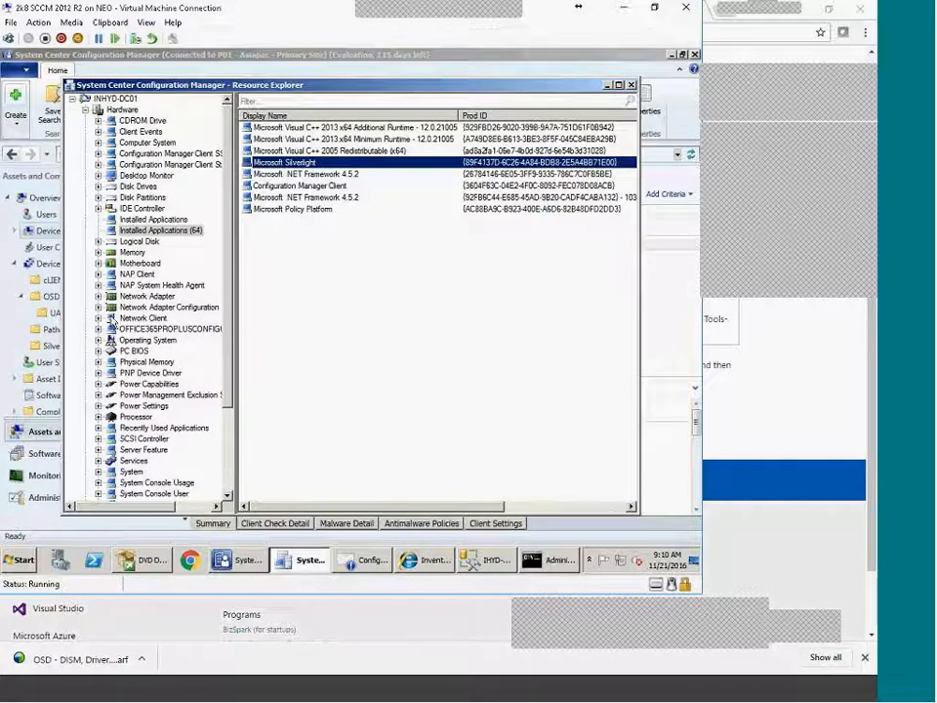
Review the complete list of inventory classes under Hardware for INHYD-DC01
left_click(136, 230)
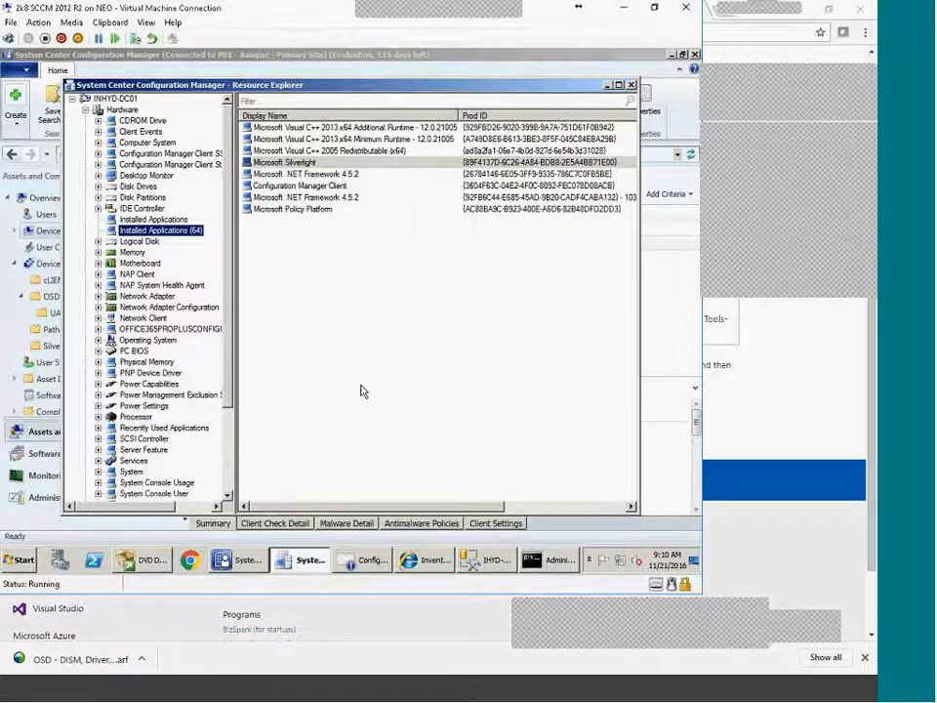
mouse_move(229, 229)
left_mouse_down()
mouse_move(237, 268)
mouse_move(229, 230)
left_mouse_up()
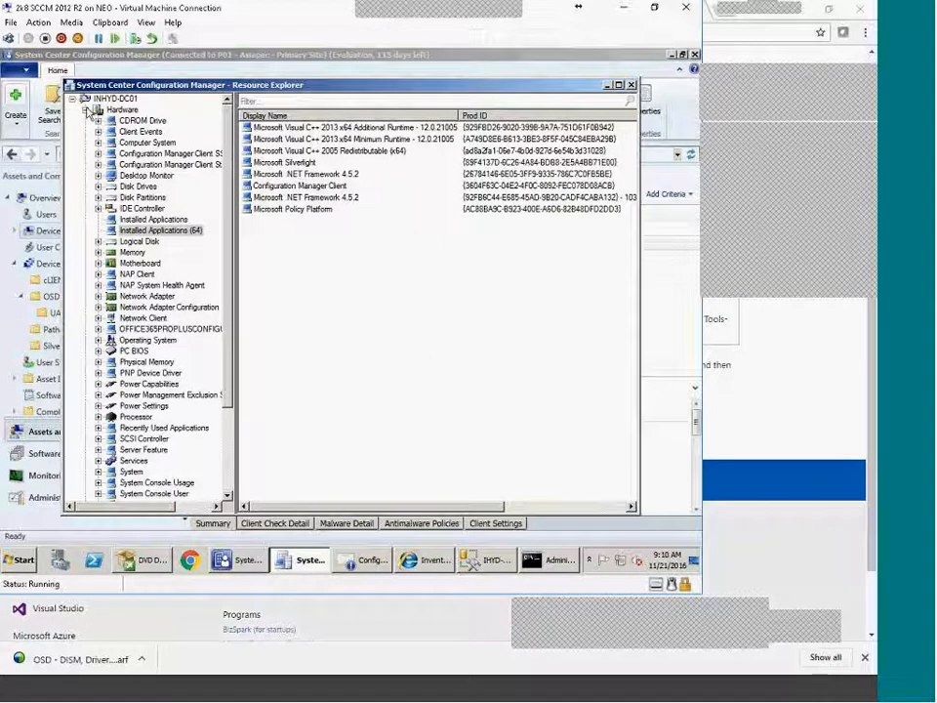
left_click(87, 111)
left_click(87, 111)
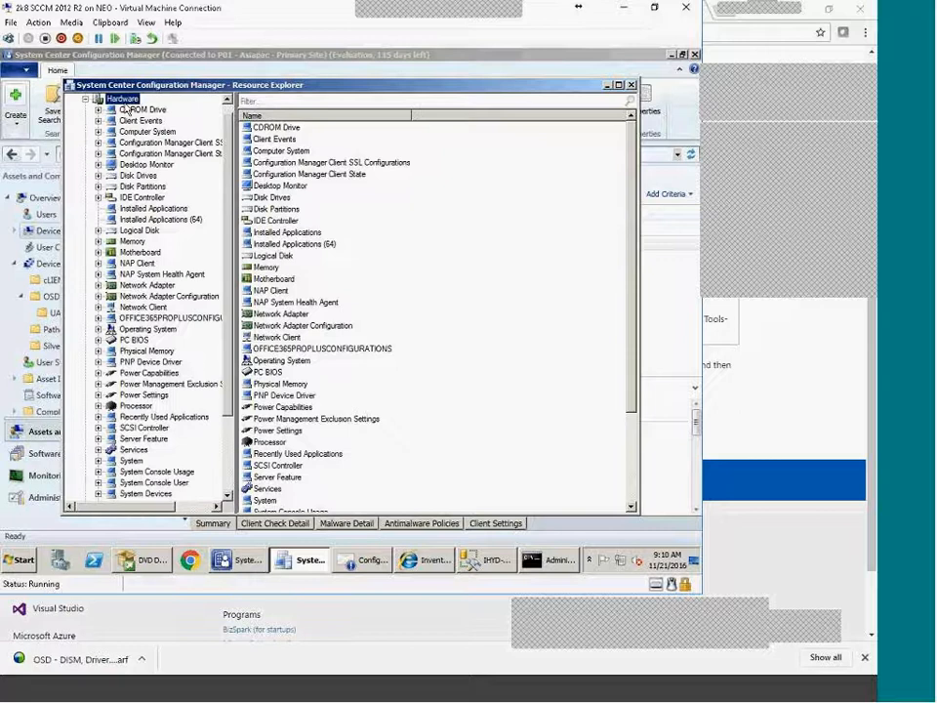
scroll(173, 473, "down", 3)
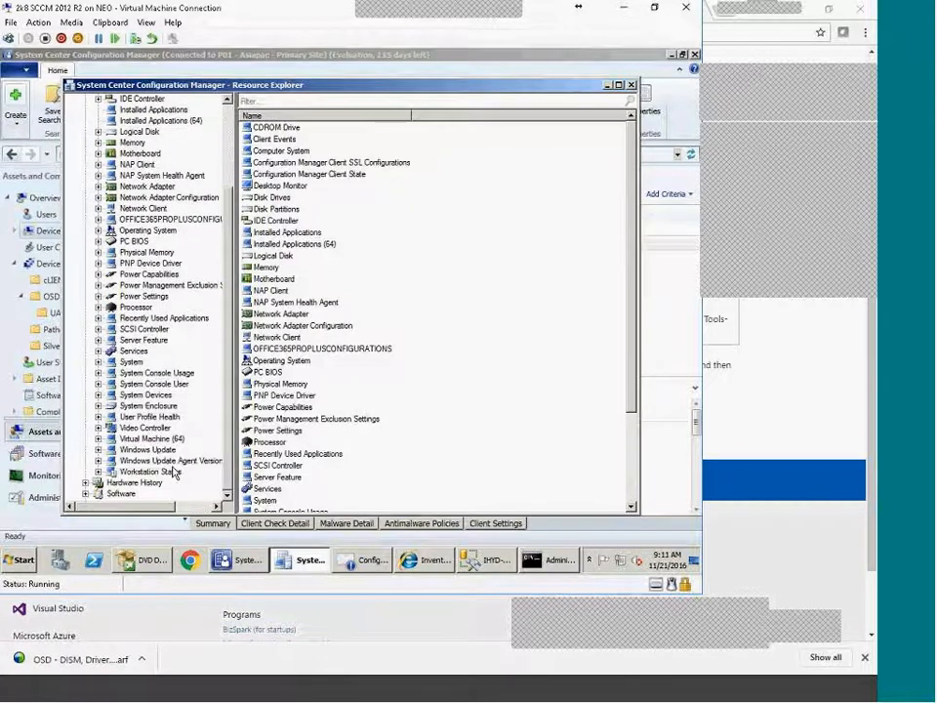
scroll(156, 216, "up", 3)
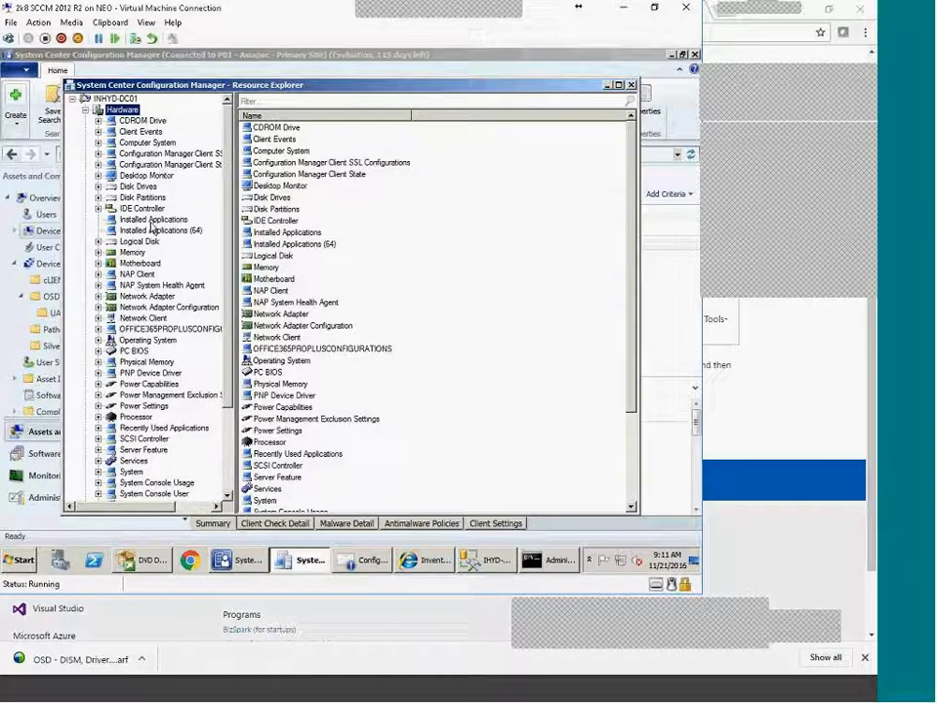
Compare Installed Applications with Installed Applications (64), select Microsoft Silverlight, and switch back to SQL Server Management Studio
left_click(153, 220)
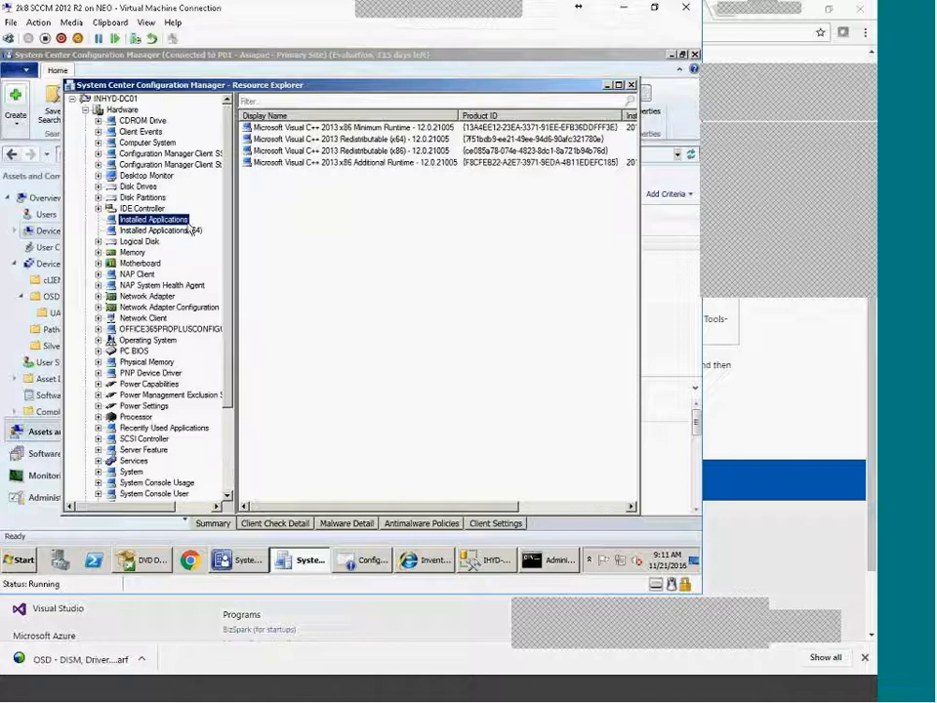
left_click(192, 231)
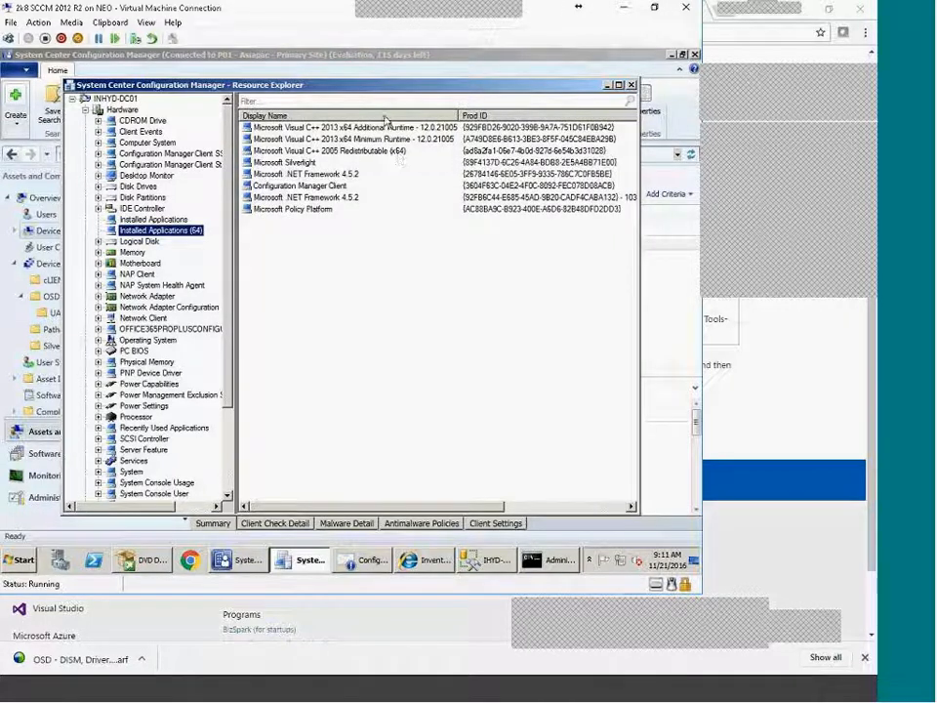
left_click(286, 164)
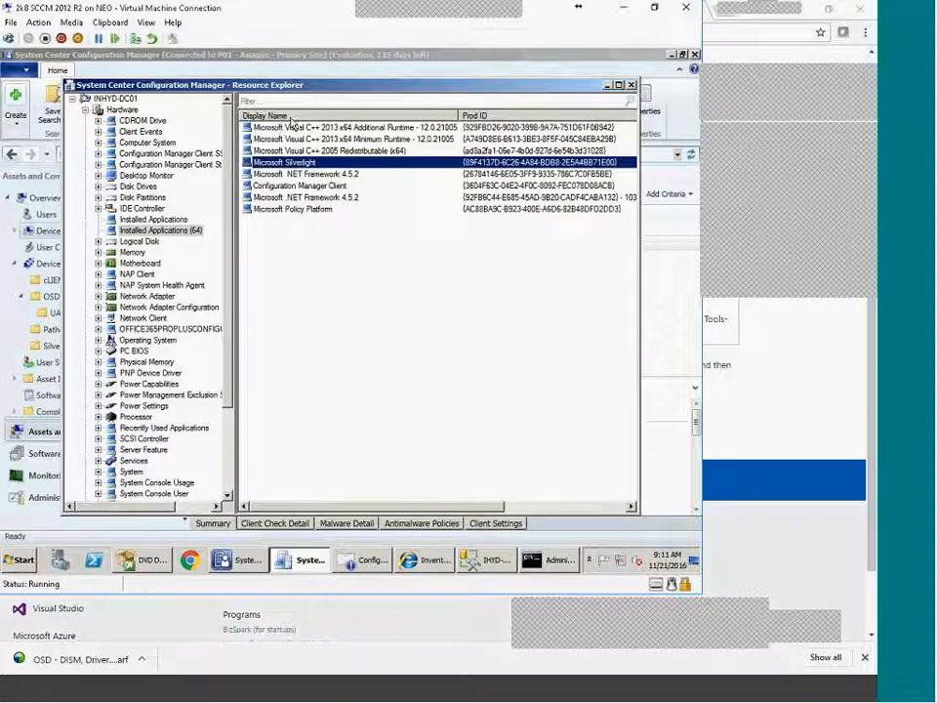
left_click(482, 558)
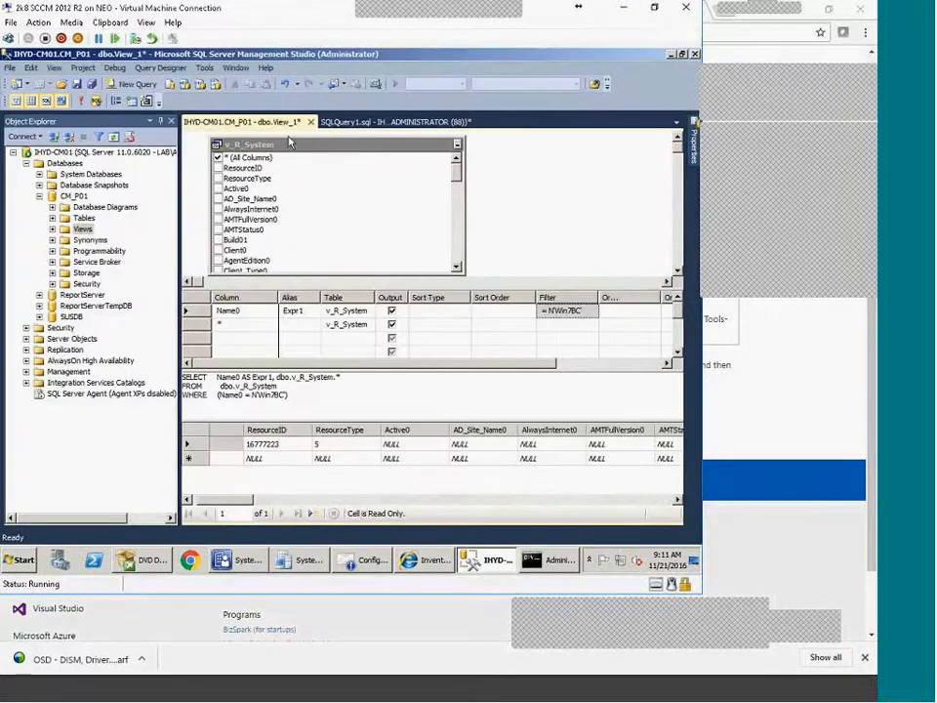
Start a new view in the CM_P01 database, list the views available to add, and recheck Installed Applications (64) in Resource Explorer
right_click(88, 231)
left_click(121, 240)
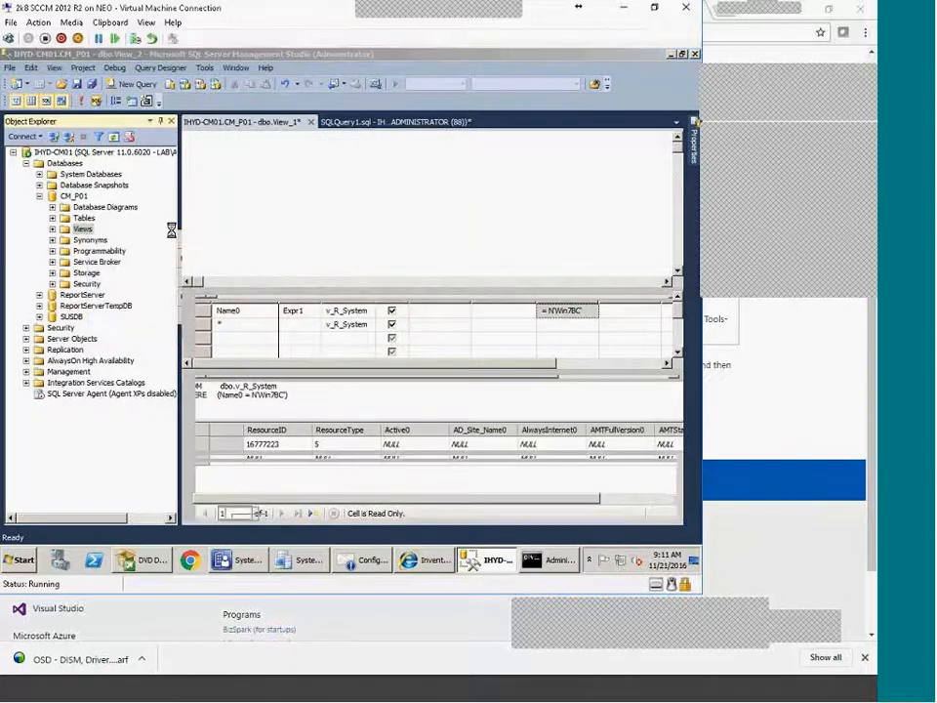
left_click(265, 218)
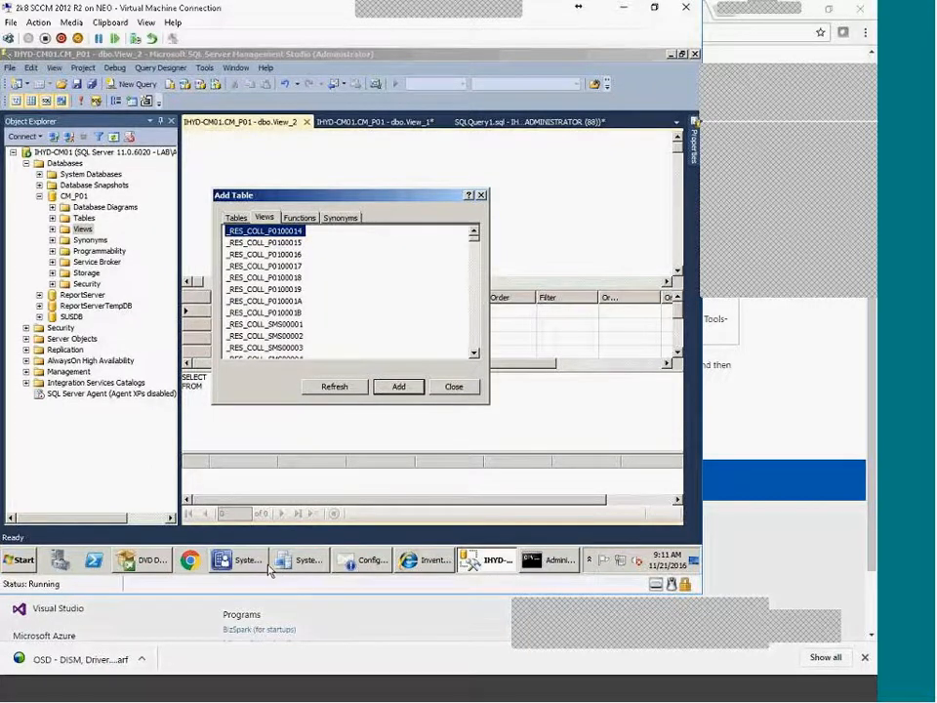
left_click(291, 560)
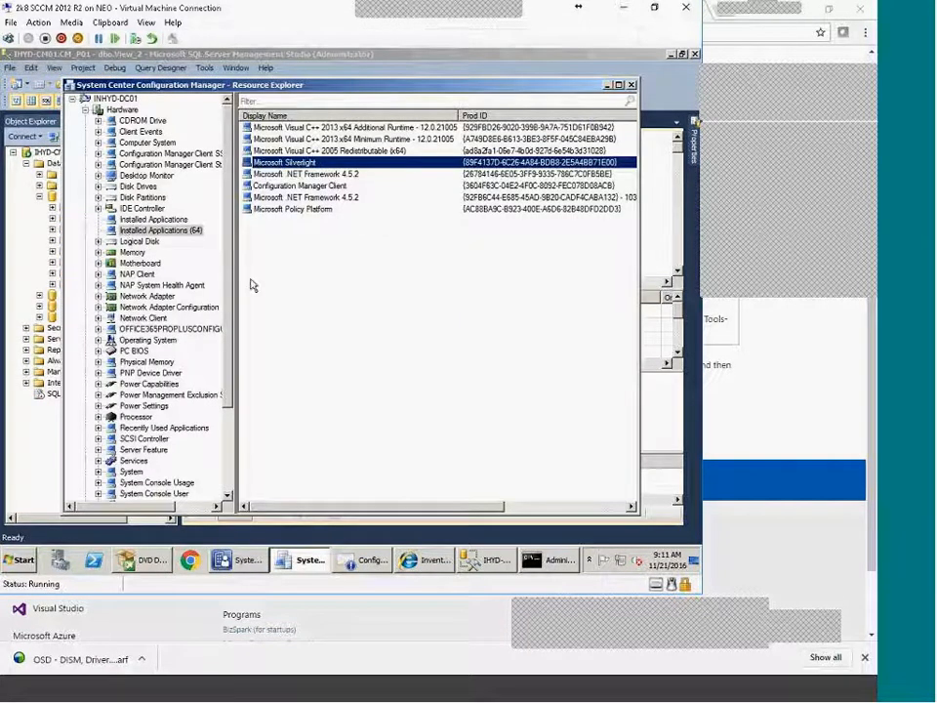
left_click(488, 560)
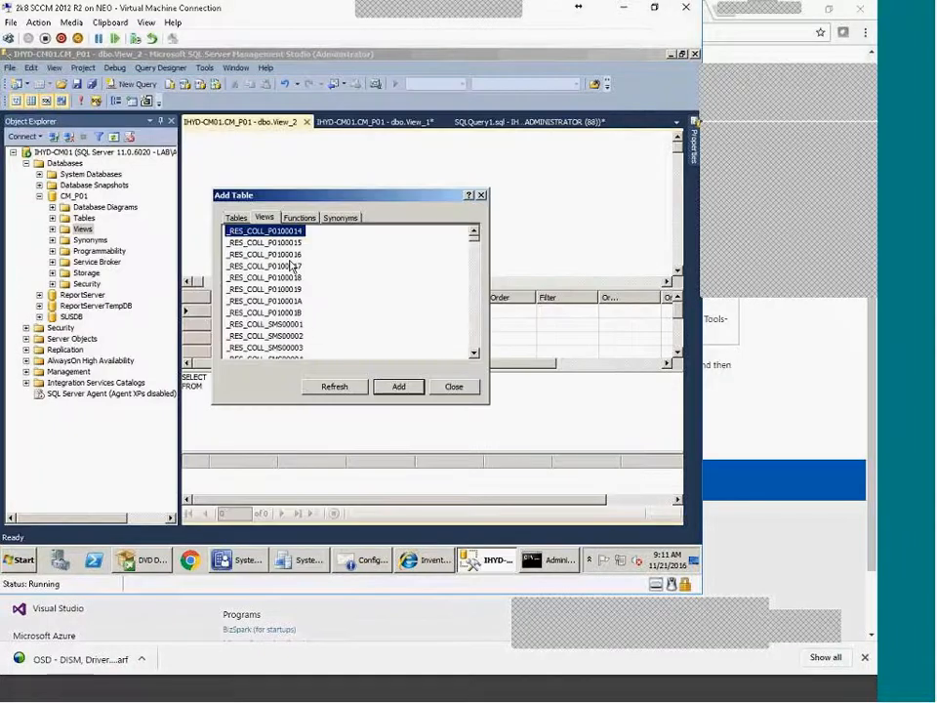
Browse the available views whose names start with v_, looking for one that holds installed application data
key("v")
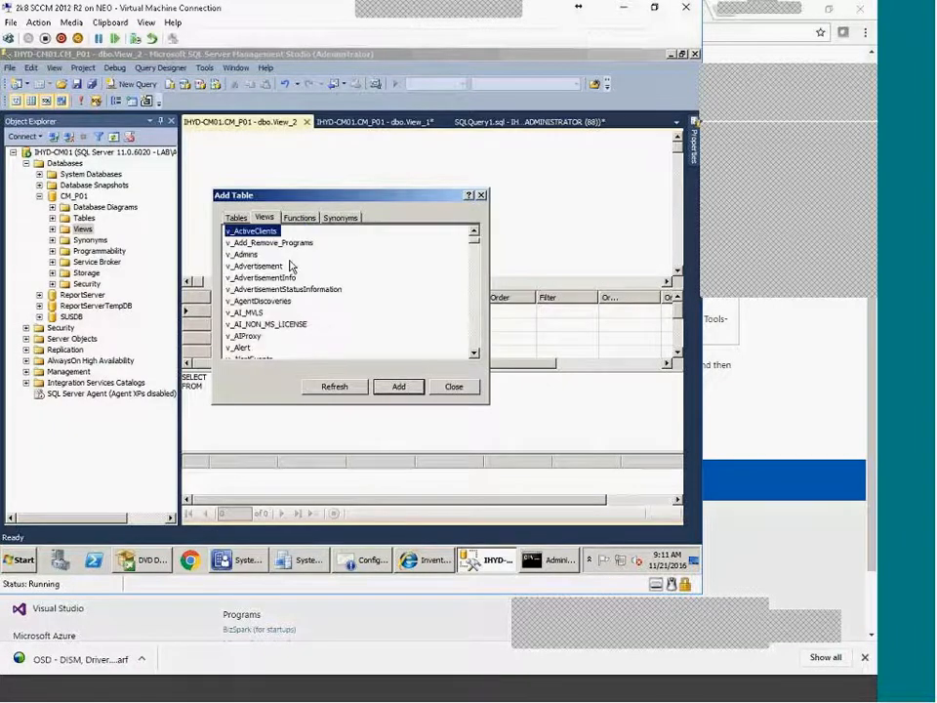
key("Down")
key("Down")
key("Down")
key("Down")
key("Down")
key("Down")
key("Down")
key("Down")
key("Down")
key("Down")
key("Down")
key("Down")
key("Down")
key("Down")
key("Down")
key("Down")
key("Down")
key("Down")
key("Down")
key("Down")
key("Down")
key("Down")
key("Down")
key("Down")
key("Down")
key("Down")
key("Down")
key("Down")
key("Down")
key("Down")
key("Down")
key("Down")
key("Down")
key("Down")
key("Down")
key("Down")
key("Down")
key("Down")
key("Down")
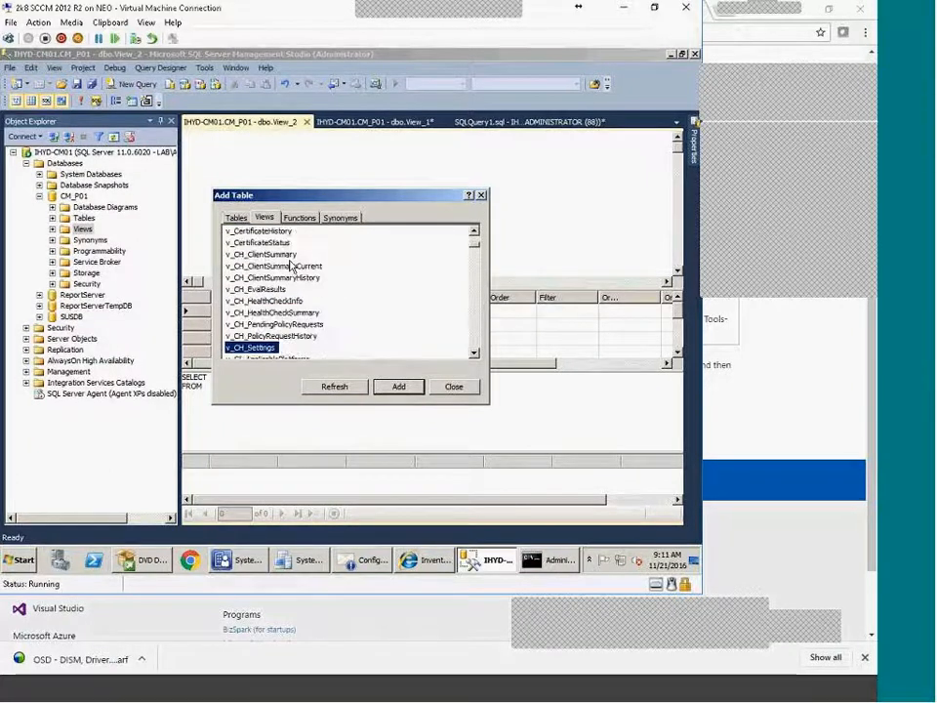
Look through the views from v_I onward for one matching the Installed Applications inventory class
type("v_i")
key("Down")
key("Down")
key("Down")
key("Down")
key("Down")
key("Down")
key("Down")
key("Down")
key("Down")
key("Down")
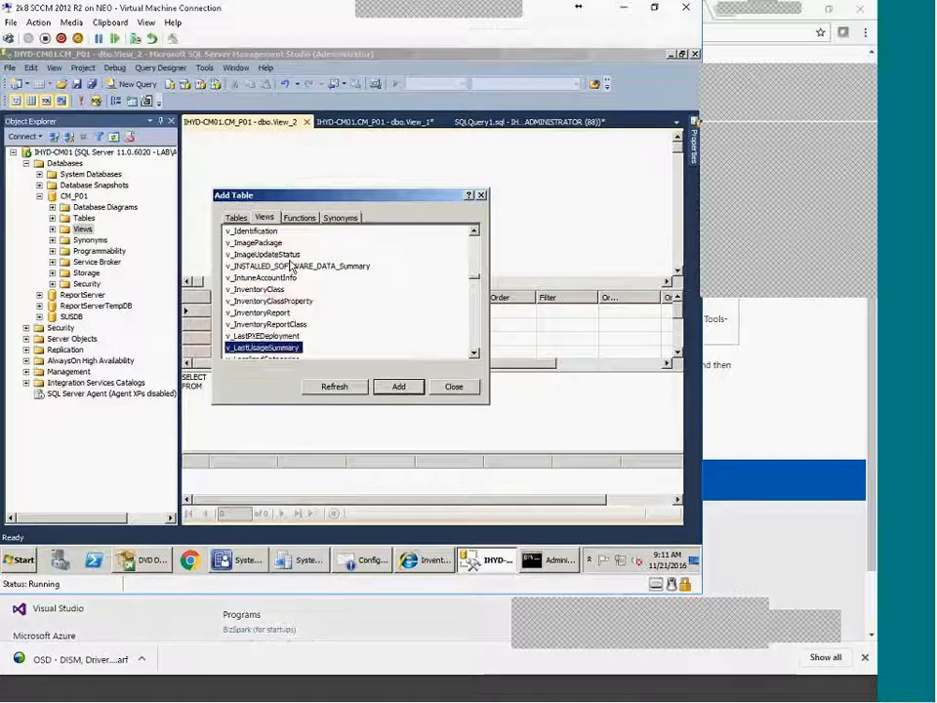
key("Down")
key("Down")
key("Down")
key("Down")
key("Down")
key("Down")
key("Down")
key("Down")
key("Down")
key("Down")
key("Down")
key("Down")
key("Down")
key("Down")
key("Down")
key("Down")
key("Down")
key("Down")
key("Down")
key("Down")
key("Down")
key("Down")
key("Down")
key("Down")
key("Down")
key("Down")
key("Down")
key("Down")
key("Down")
key("Down")
key("Down")
key("Down")
key("Down")
key("Down")
key("Down")
key("Down")
key("Down")
key("Down")
Find the views starting with v_in and examine the neighbouring names for installed software data
key("Home")
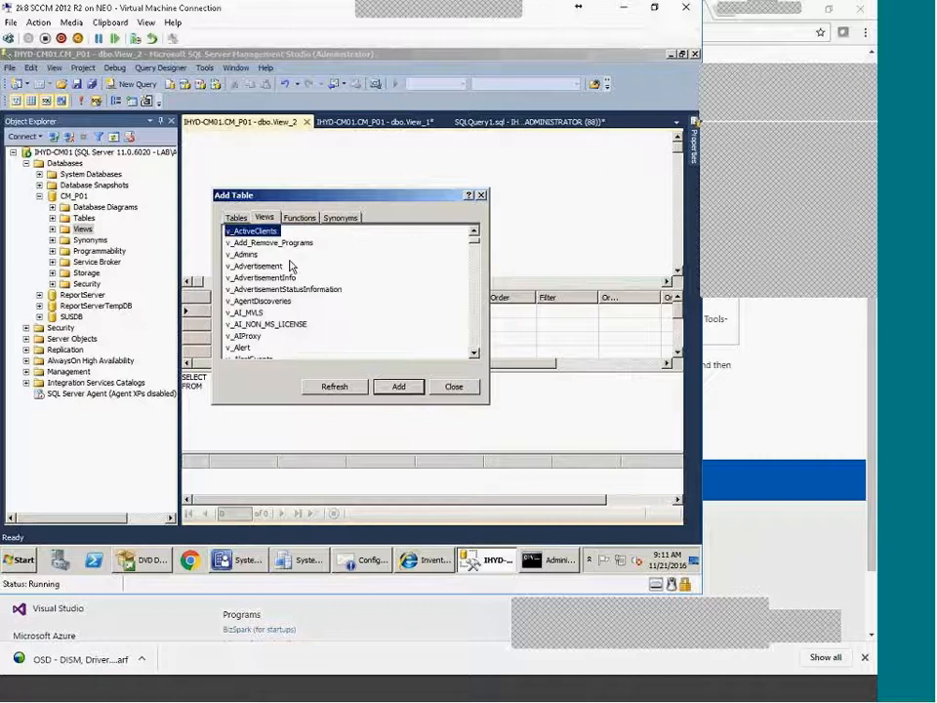
type("in")
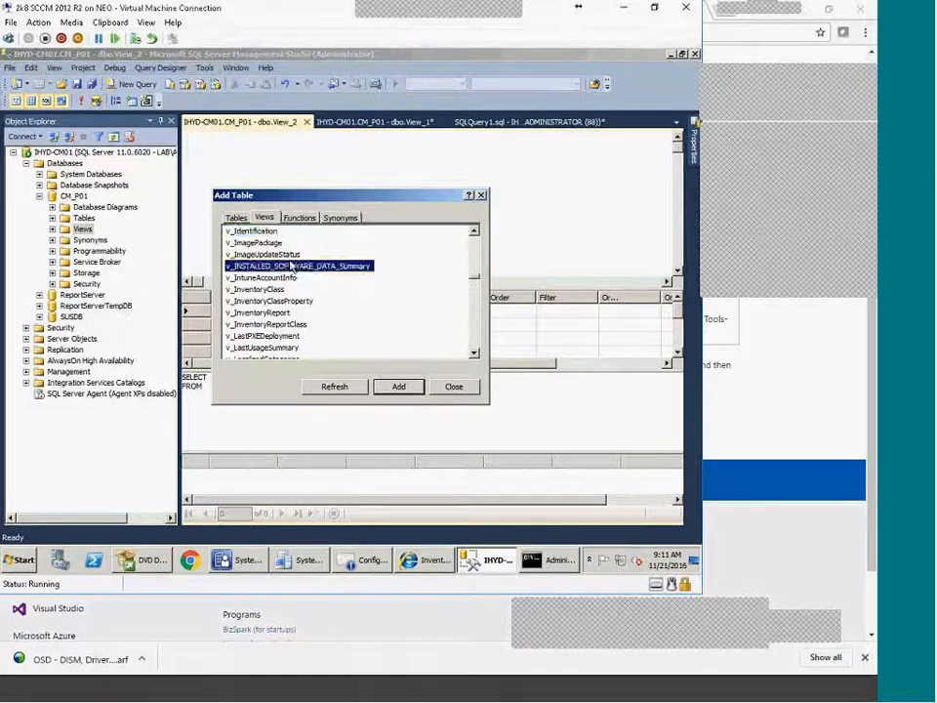
key("Down")
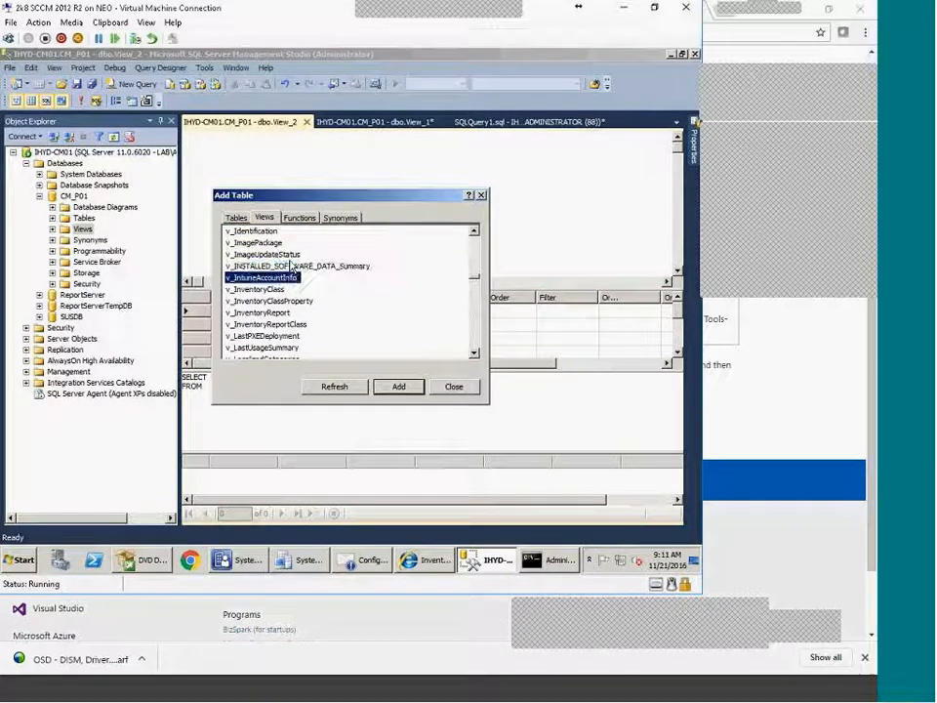
scroll(349, 335, "up", 2)
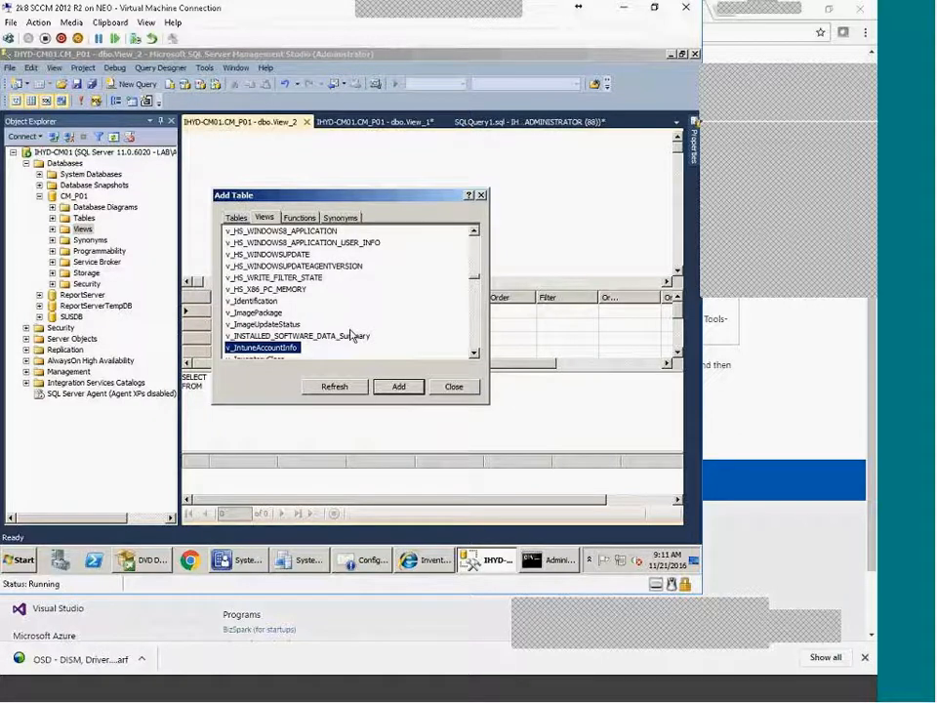
scroll(351, 332, "up", 2)
scroll(352, 328, "down", 4)
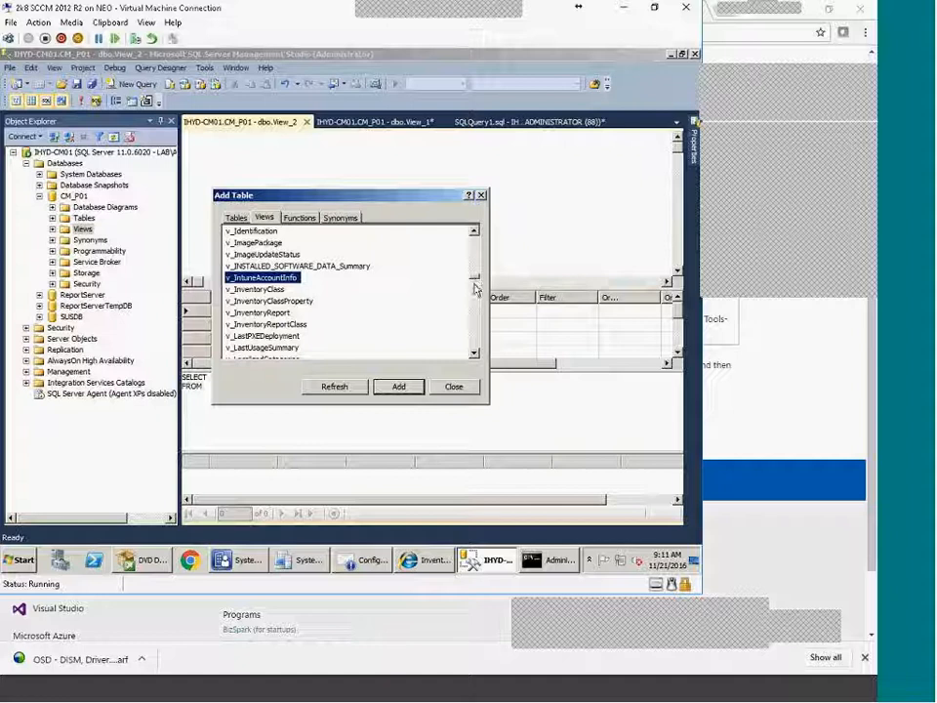
Scan the remaining views beyond the v_Inventory entries, including the vEP and vex_ names, and return to the start of the list
scroll(366, 292, "down", 6)
scroll(368, 293, "down", 15)
scroll(467, 322, "down", 20)
scroll(479, 329, "down", 20)
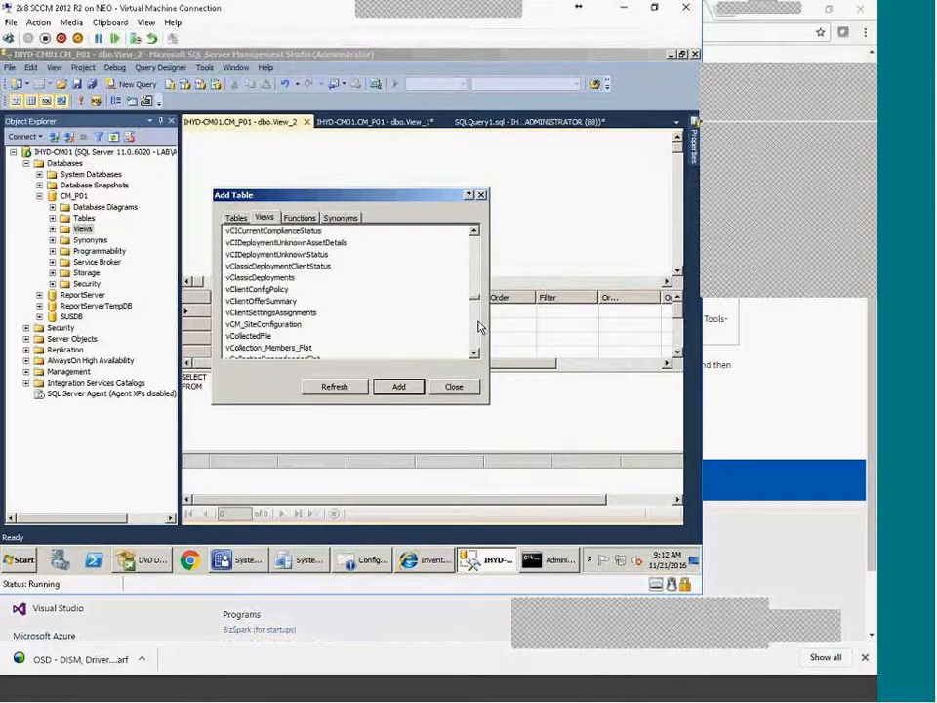
left_click(476, 336)
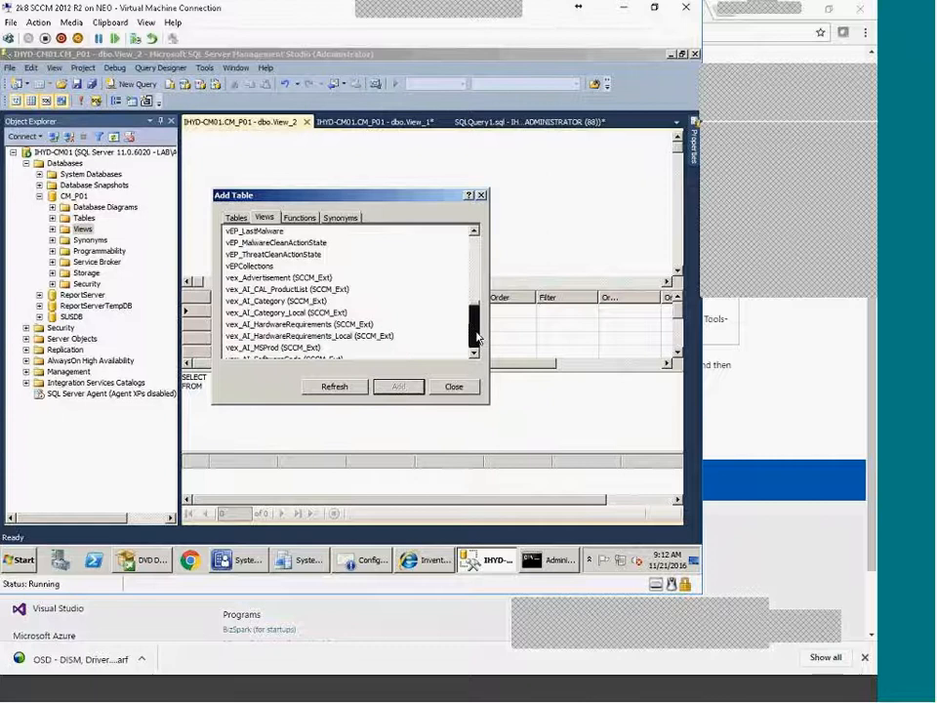
left_click_drag(474, 320, 474, 237)
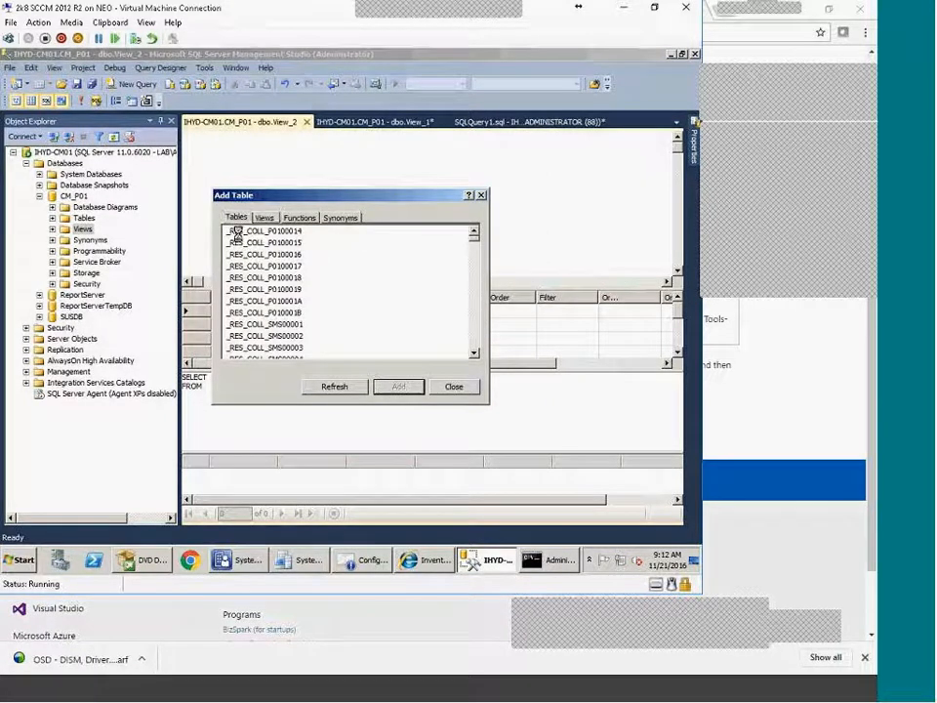
Find the tables whose names start with inst and examine the INSTALLED_EXECUTABLE, INSTALLED_SOFTWARE and neighbouring entries for installed application data
left_click(265, 269)
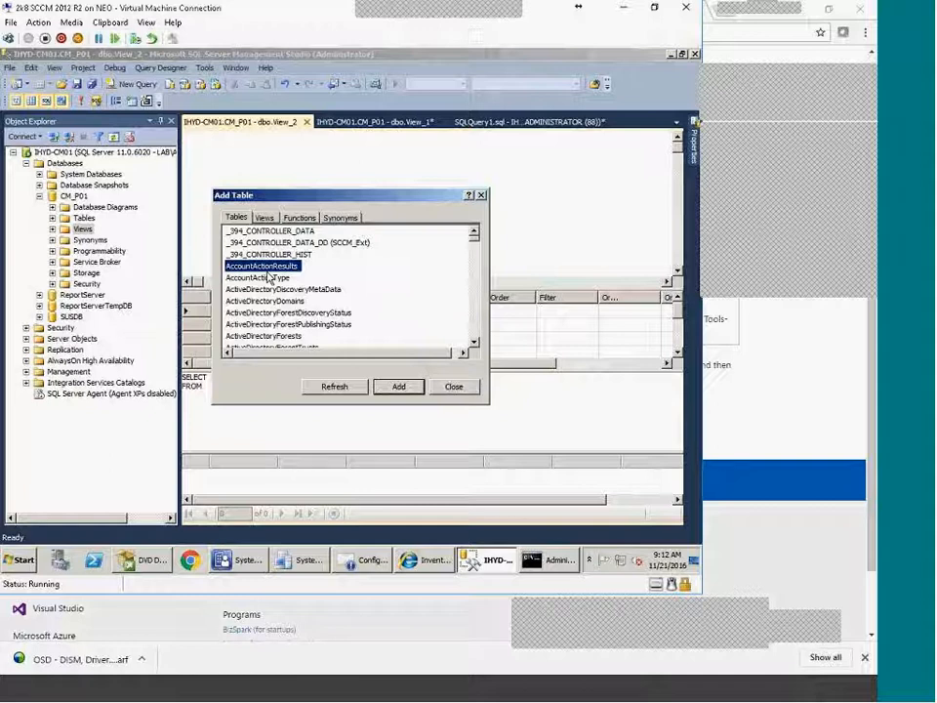
type("inst")
key("Down")
key("Down")
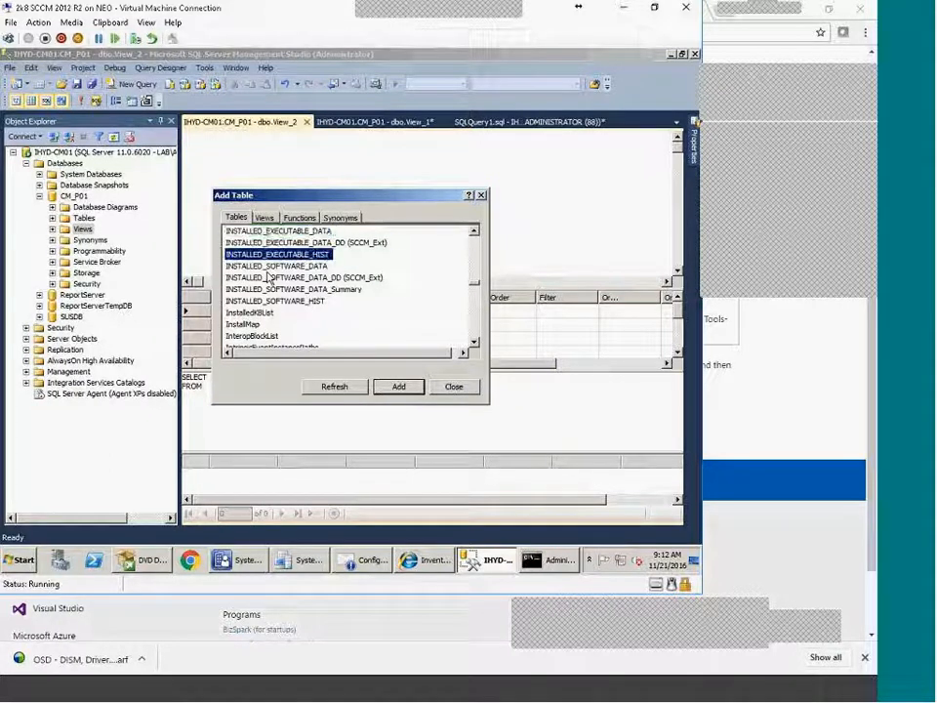
key("Down")
key("Down")
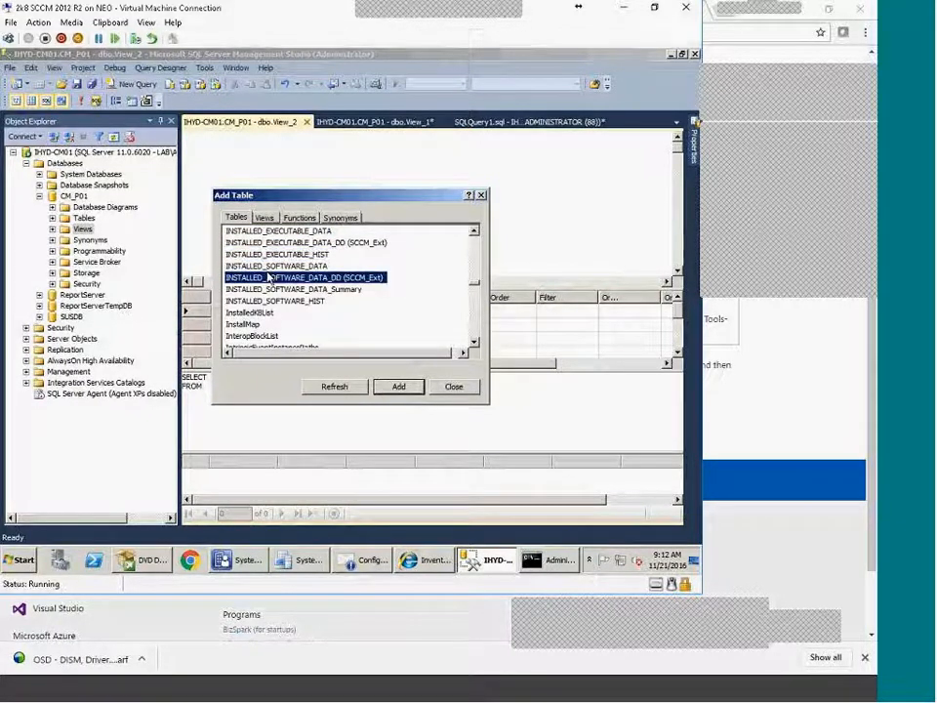
key("Down")
key("Down")
key("Down")
key("Down")
key("Down")
key("Down")
key("Down")
key("Down")
key("Down")
key("Down")
key("Down")
key("Down")
key("Down")
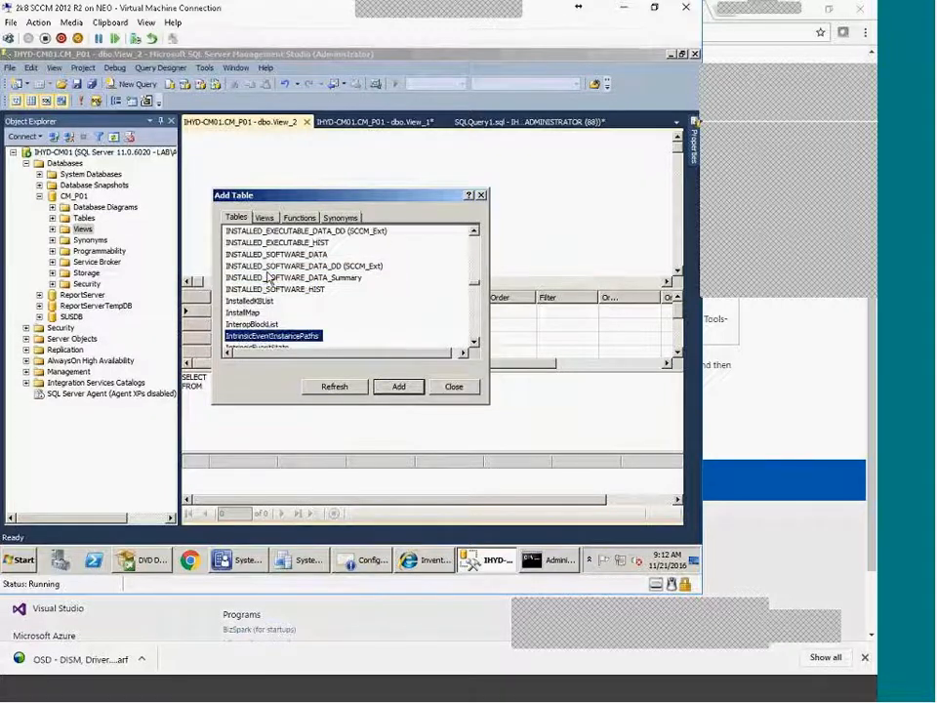
Scan the remaining tables from the IntrinsicEvent entries through the LANG, LU_CAL and MDM names for installed application data
key("Down")
key("Down")
key("Down")
key("Down")
key("Down")
key("Down")
key("Down")
key("Down")
key("Down")
key("Down")
key("Down")
key("Down")
key("Down")
key("Down")
key("Down")
key("Down")
key("Down")
key("Down")
key("Down")
key("Down")
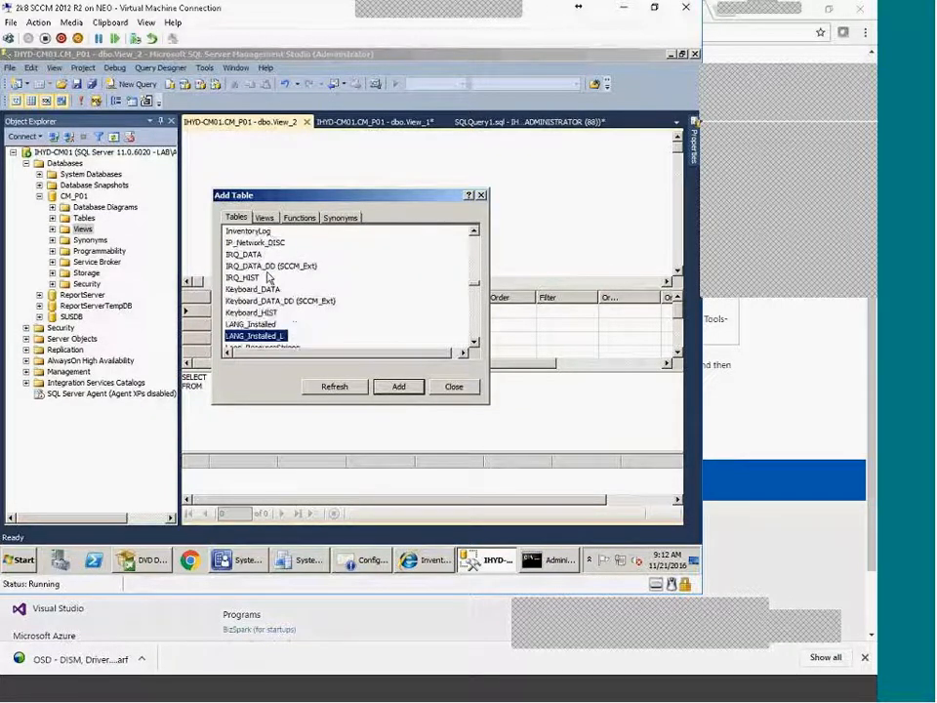
key("Down")
key("Down")
key("Down")
key("Down")
key("Down")
key("Down")
key("Down")
key("Down")
key("Down")
key("Down")
key("Down")
key("Down")
key("Down")
key("Down")
key("Down")
key("Down")
key("Down")
key("Down")
key("Down")
key("Down")
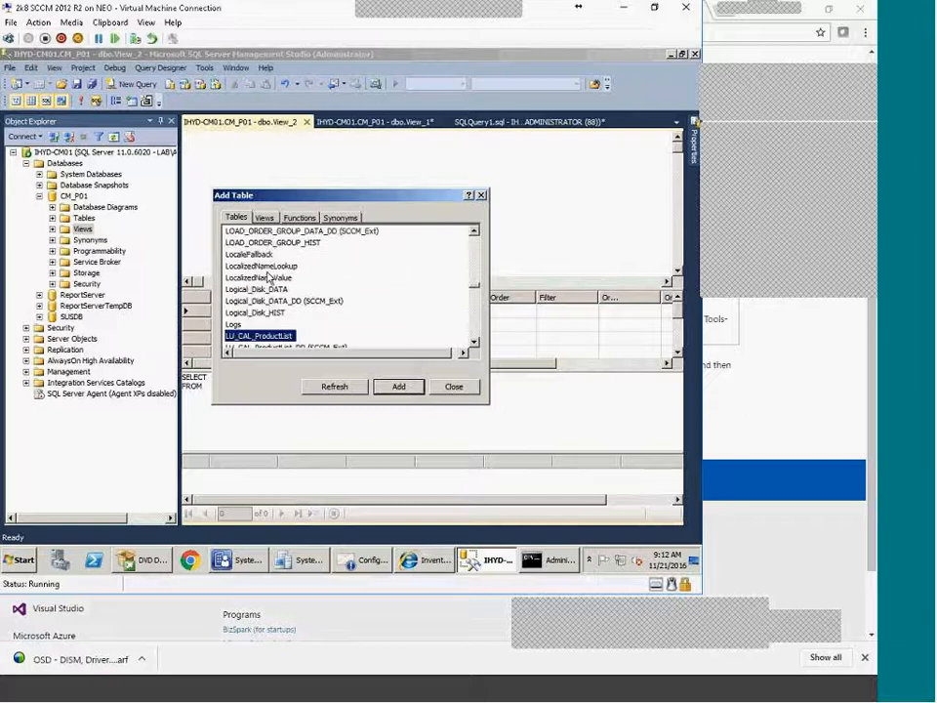
key("Down")
key("Down")
key("Down")
key("Down")
key("Down")
key("Down")
key("Down")
key("Down")
key("Down")
key("Down")
key("Down")
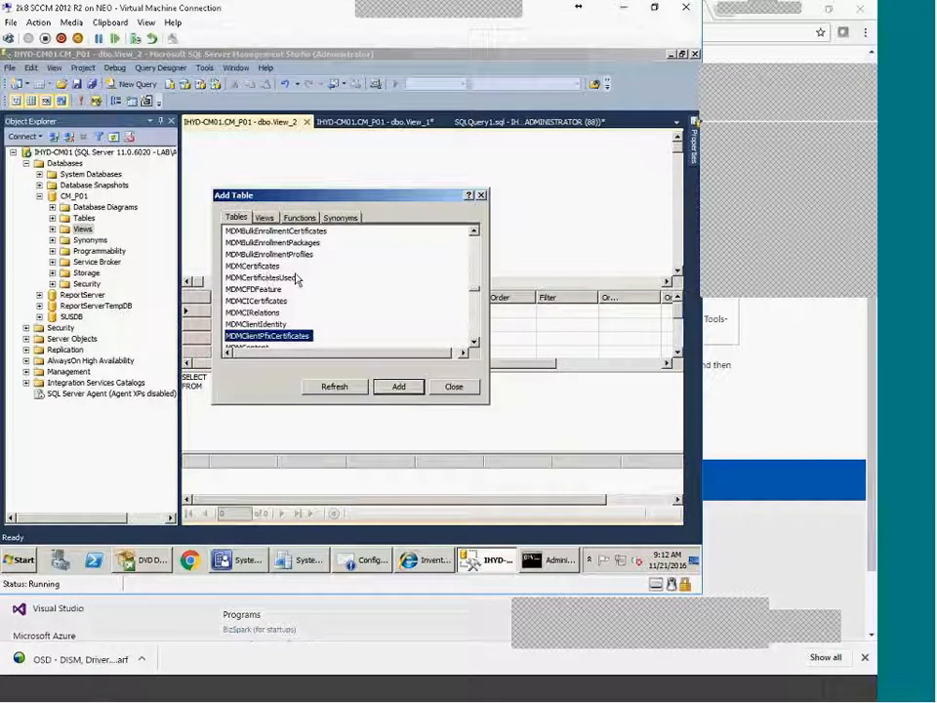
Switch to the list of views, find those starting with vActu, and look through the names down to the vDCMDeployment entries
key("ctrl+Tab")
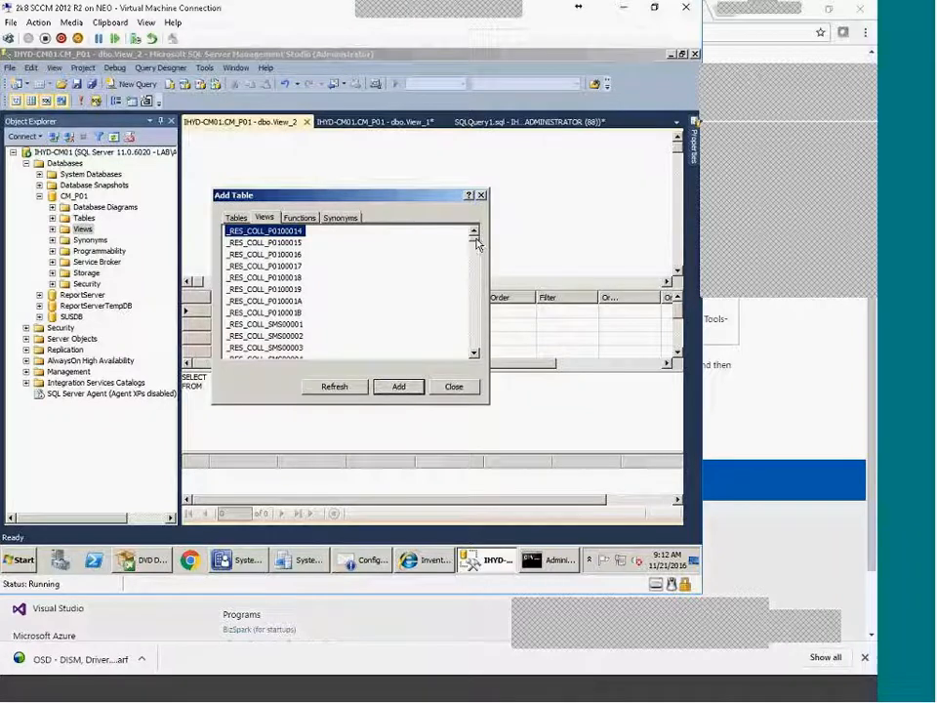
type("va")
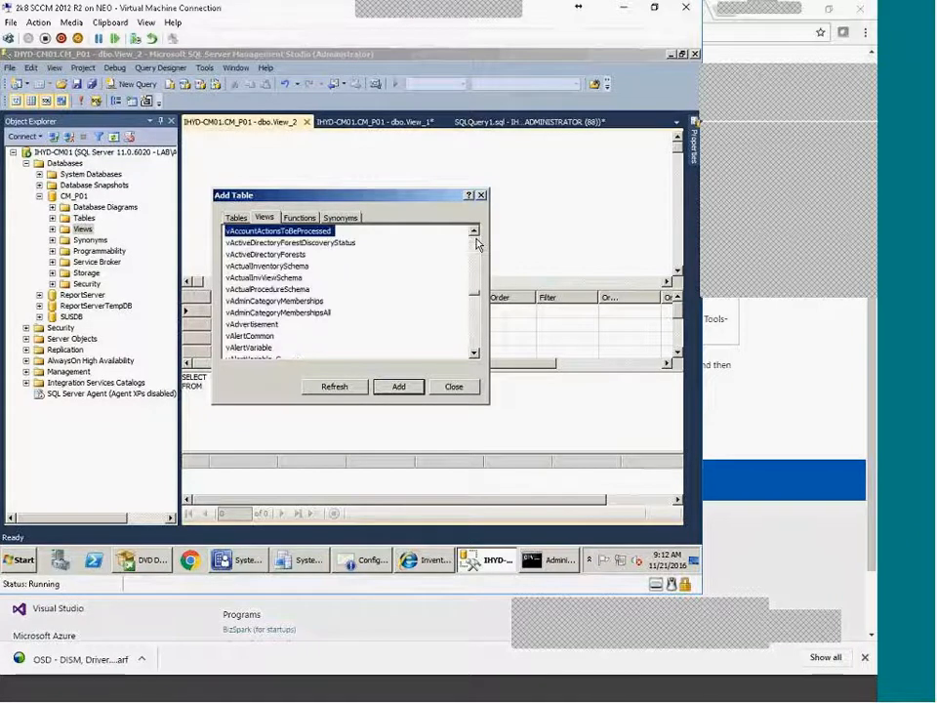
type("ctu")
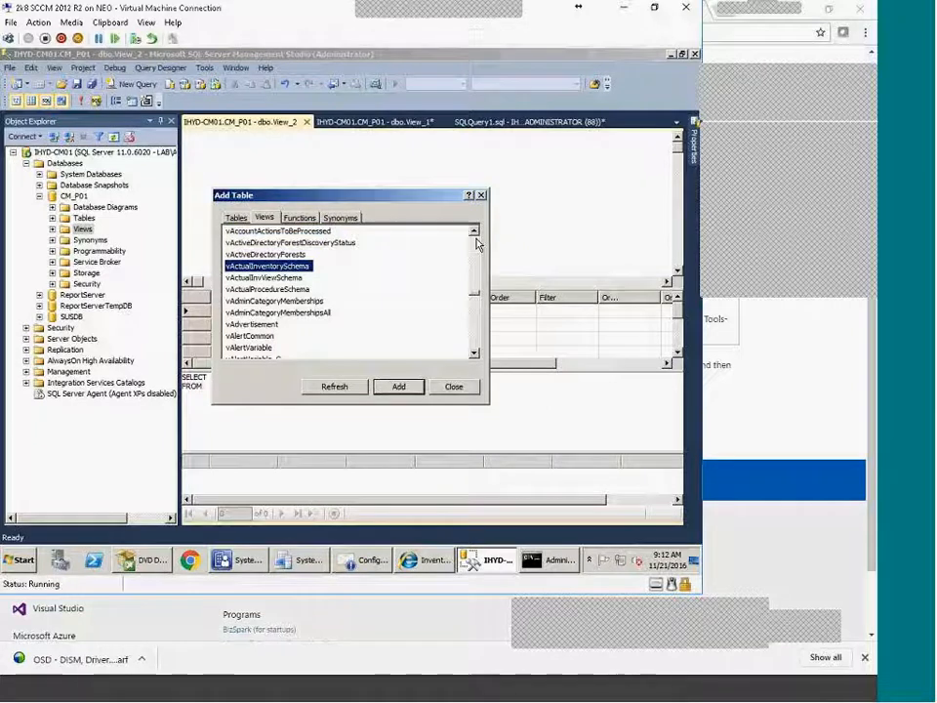
key("Down")
key("Down")
key("Down")
key("Down")
key("Down")
key("Down")
key("Down")
key("Down")
key("Down")
key("Down")
key("Down")
key("Down")
key("Down")
key("Down")
key("Down")
key("Down")
key("Down")
key("Down")
key("Down")
key("Down")
key("Down")
key("Down")
key("Down")
key("Down")
key("Down")
key("Down")
key("Down")
key("Down")
key("Down")
key("Down")
key("Down")
key("Down")
key("Down")
key("Down")
key("Down")
key("Down")
key("Down")
key("Down")
key("Down")
key("Down")
key("Down")
key("Down")
key("Down")
key("Down")
key("Down")
key("Down")
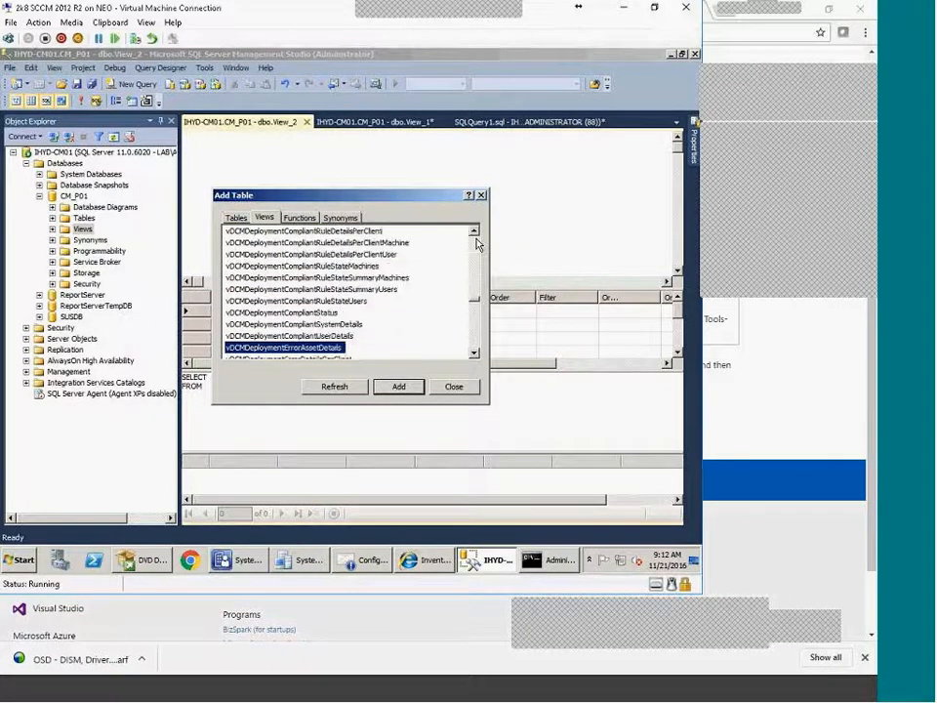
Look through the view names from the vDCMDeploymentError entries down to vex_GS_PORT for installed application data
key("Down")
key("Down")
key("Down")
key("Down")
key("Down")
key("Down")
key("Down")
key("Down")
key("Down")
key("Down")
key("Down")
key("Down")
key("Down")
key("Down")
key("Down")
key("Down")
key("Down")
key("Down")
key("Down")
key("Down")
key("Down")
key("Down")
key("Down")
key("Down")
key("Down")
key("Down")
key("Down")
key("Down")
key("Down")
key("Down")
key("Down")
key("Down")
key("Down")
key("Down")
key("Down")
key("Down")
key("Down")
key("Down")
key("Down")
key("Down")
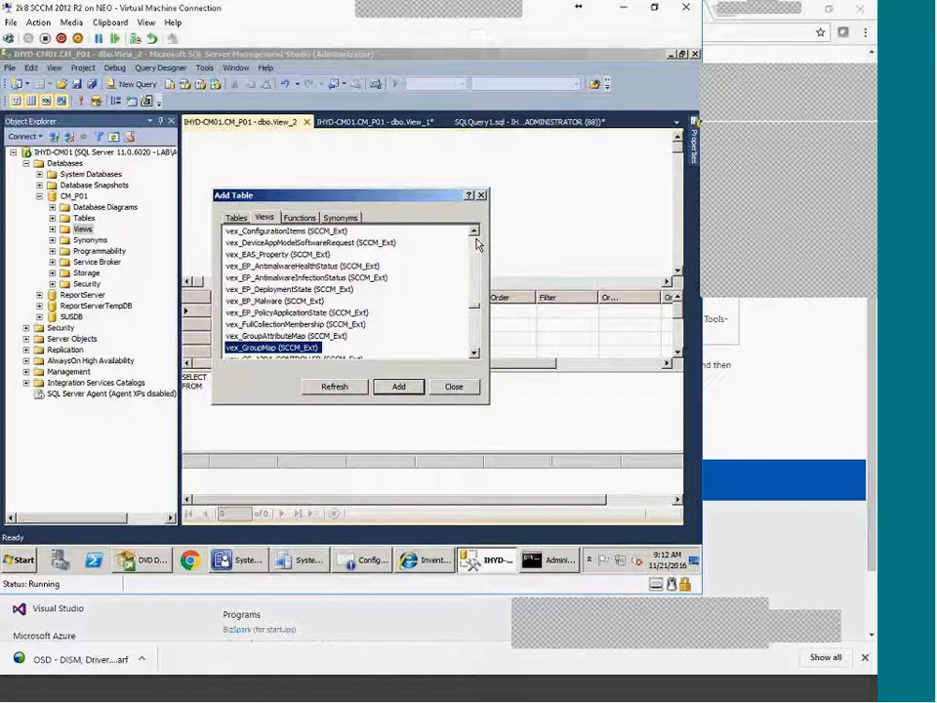
key("Down")
key("Down")
key("Down")
key("Down")
key("Down")
key("Down")
key("Down")
key("Down")
key("Down")
key("Down")
key("Down")
key("Down")
key("Down")
key("Down")
key("Down")
key("Down")
key("Down")
key("Down")
key("Down")
key("Down")
key("Down")
key("Down")
key("Down")
key("Down")
key("Down")
key("Down")
key("Down")
key("Down")
key("Down")
key("Down")
key("Down")
key("Down")
key("Down")
key("Down")
key("Down")
key("Down")
key("Down")
key("Down")
key("Down")
key("Down")
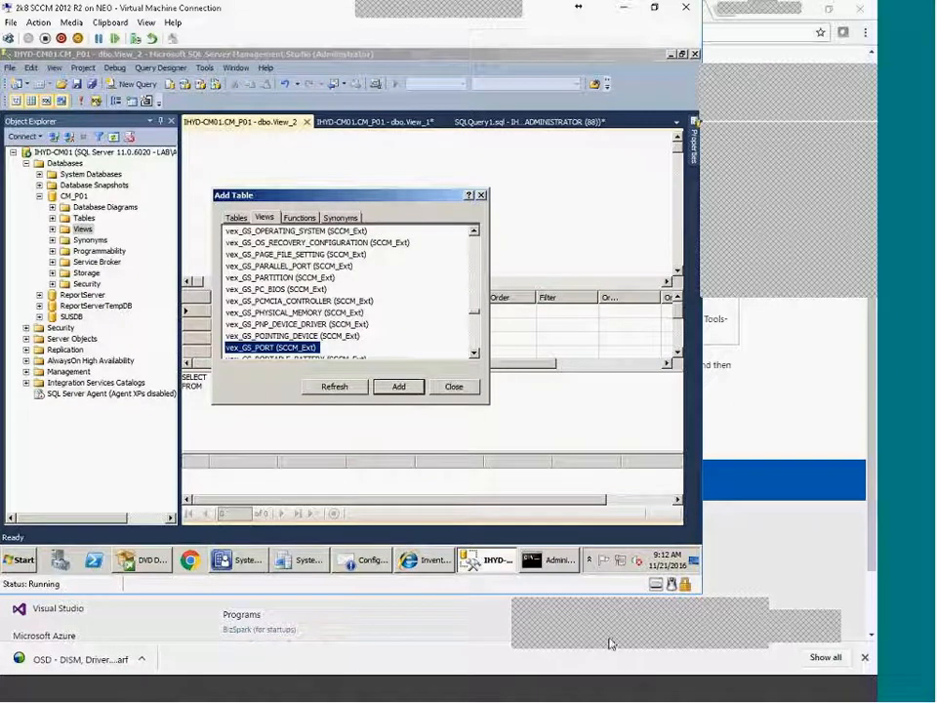
Go back to vex_GS_INSTALLED_EXECUTABLE and examine the vex_GS views that follow it
mouse_move(475, 315)
left_mouse_down()
mouse_move(468, 326)
mouse_move(474, 316)
left_mouse_up()
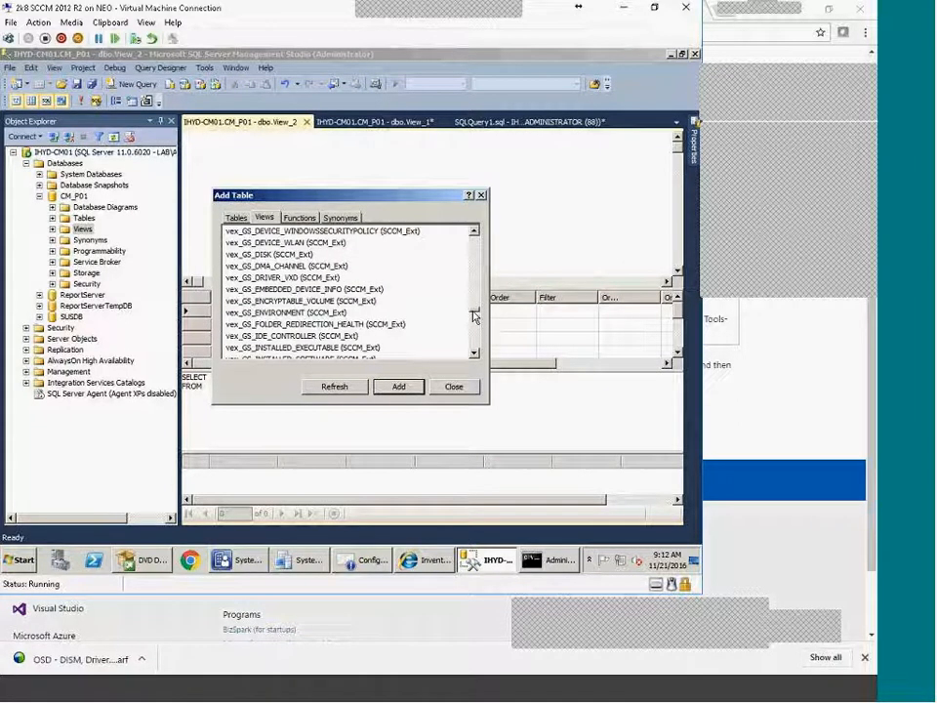
left_click(303, 349)
scroll(305, 357, "down", 5)
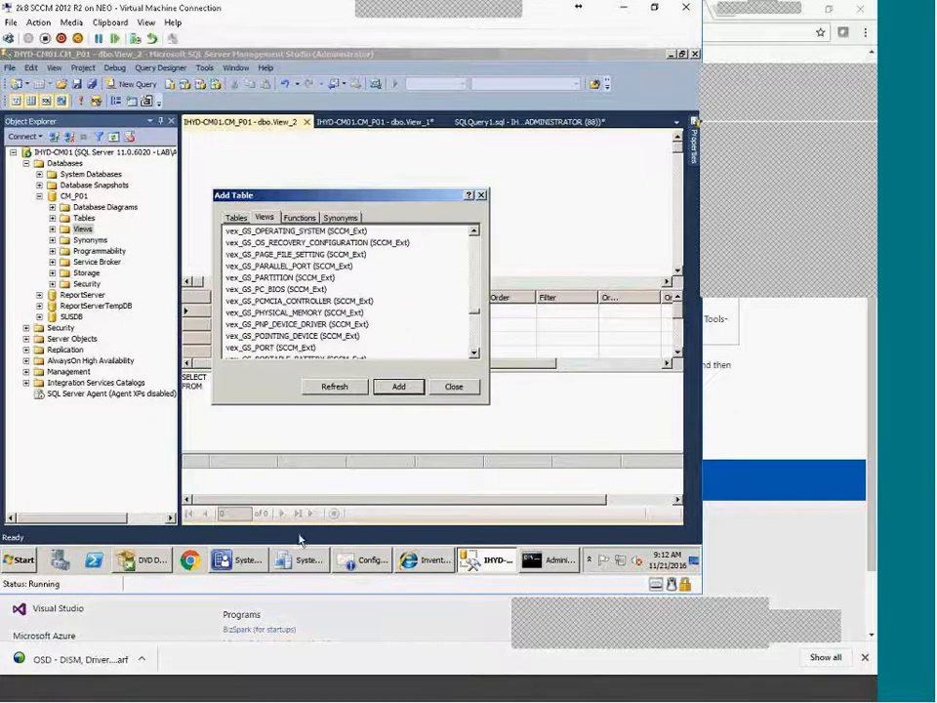
Switch to the ConfigMgr_P01 Report Manager in Internet Explorer and search its reports for "install"
left_click(244, 562)
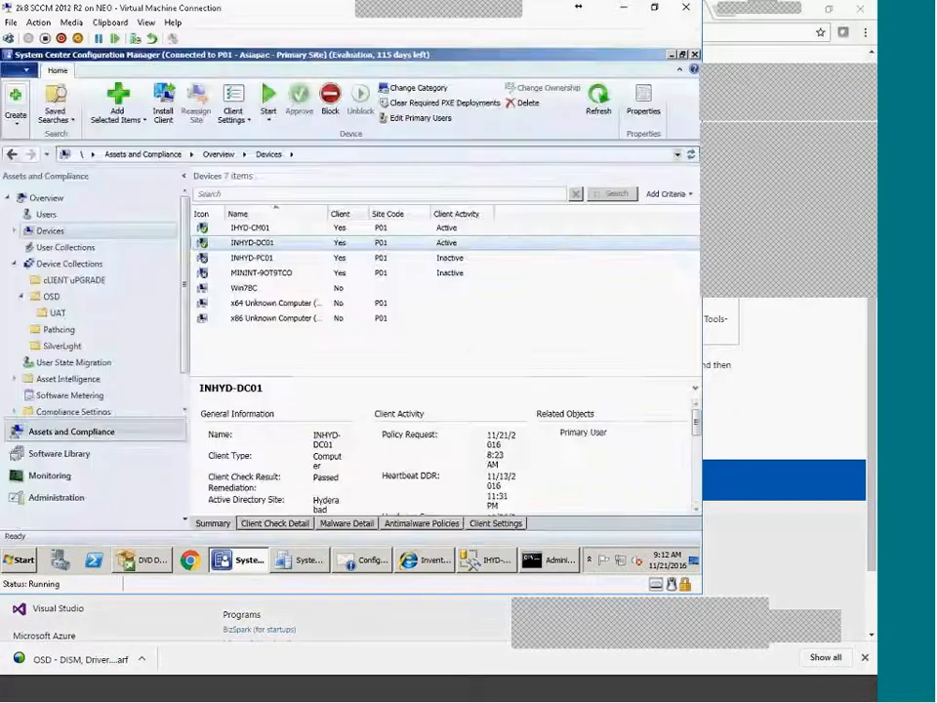
left_click(438, 564)
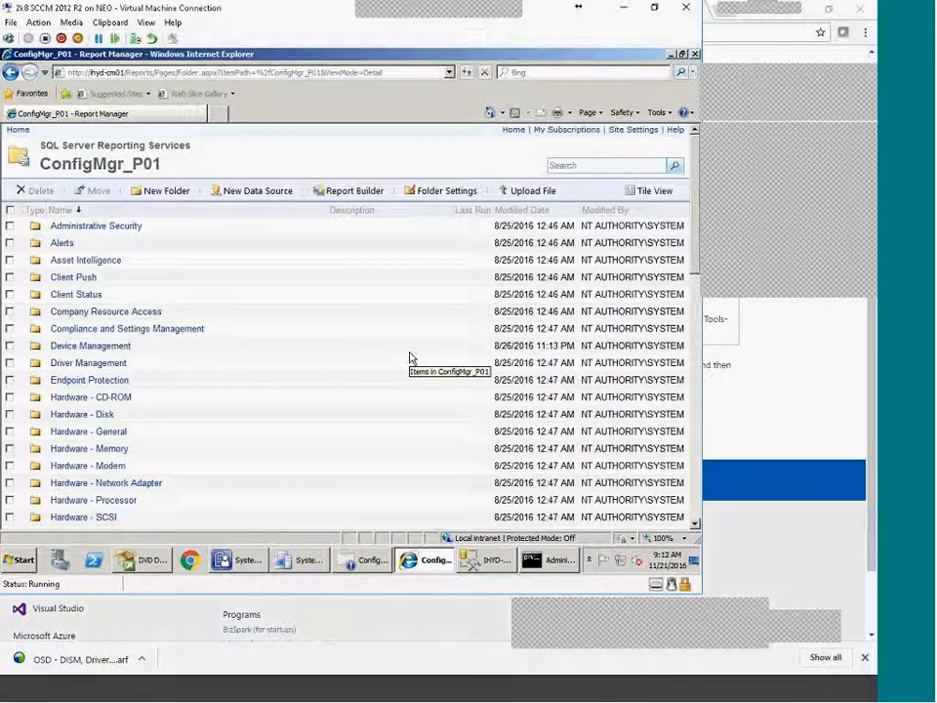
scroll(410, 358, "down", 5)
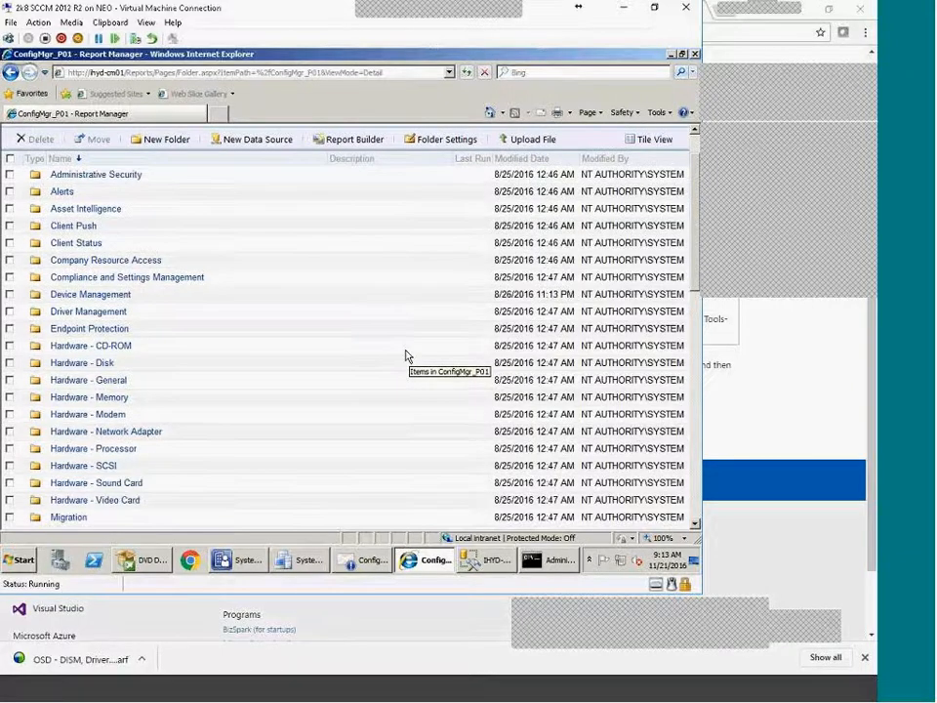
scroll(203, 303, "up", 5)
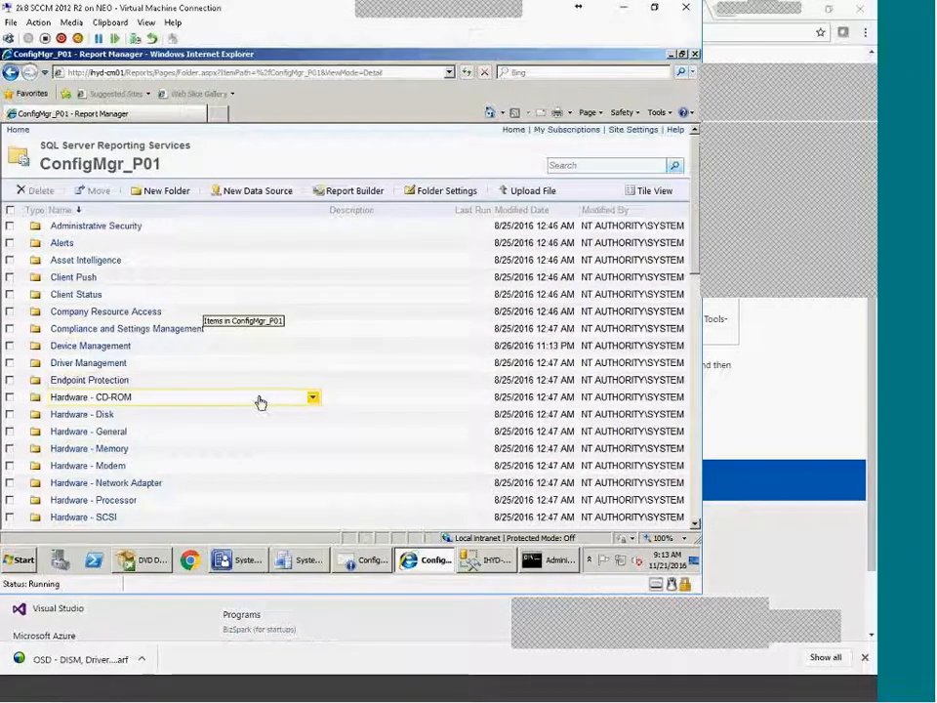
left_click(585, 165)
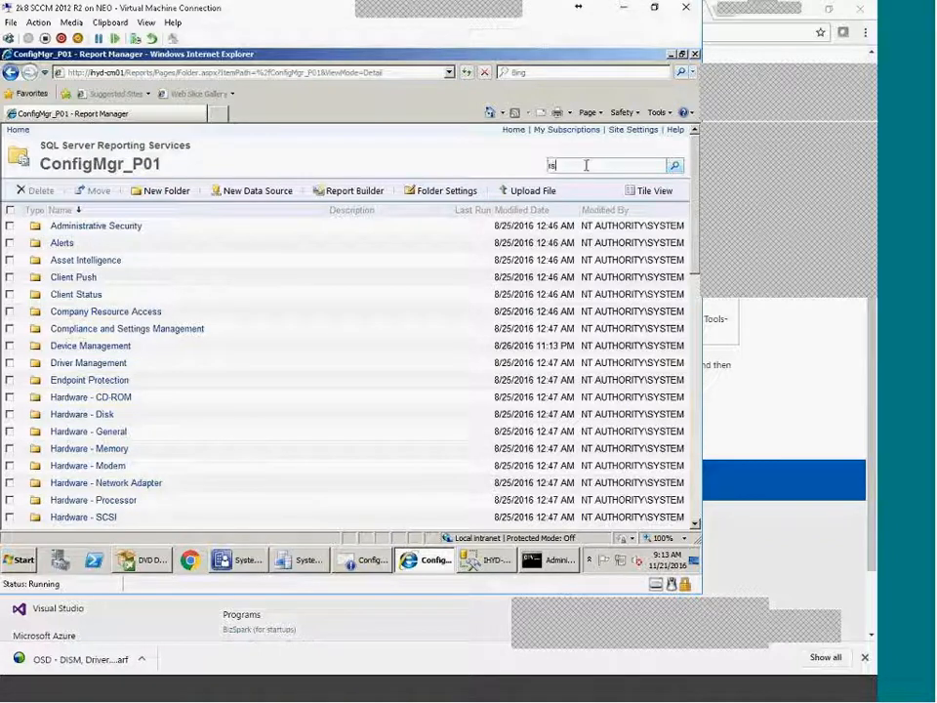
type("install")
key("Return")
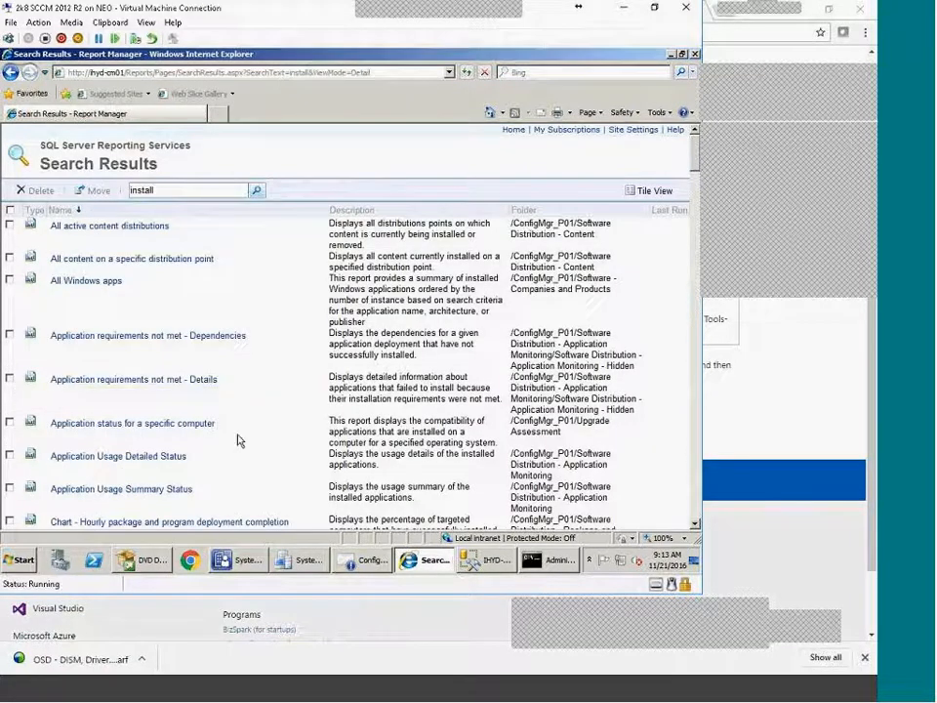
Scan the report search results and their descriptions through to the last entries for installed software reports
scroll(349, 373, "down", 10)
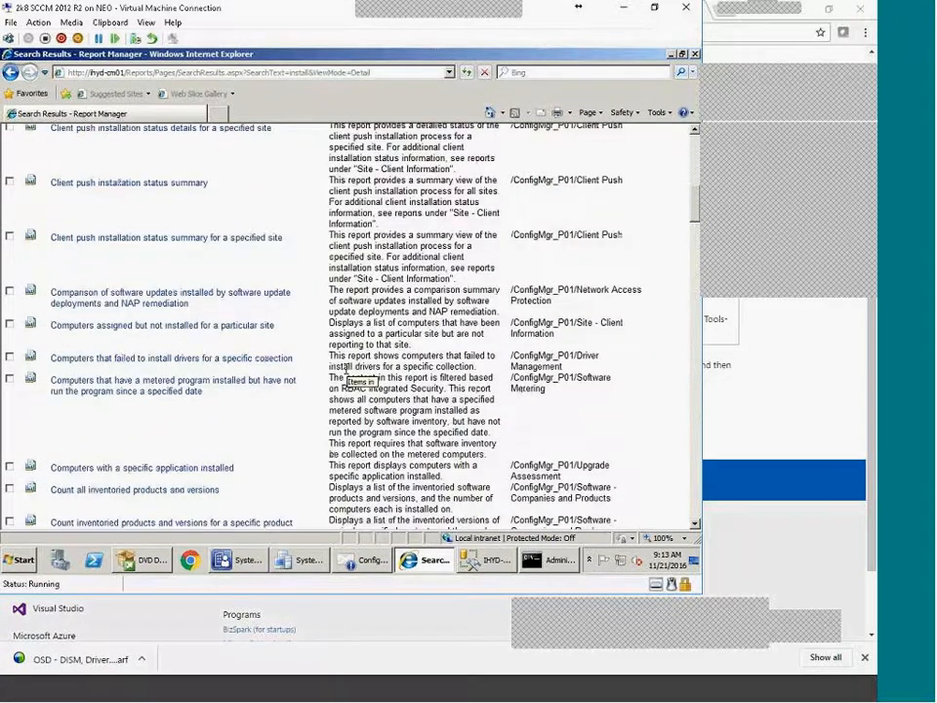
scroll(347, 369, "down", 3)
scroll(346, 369, "down", 6)
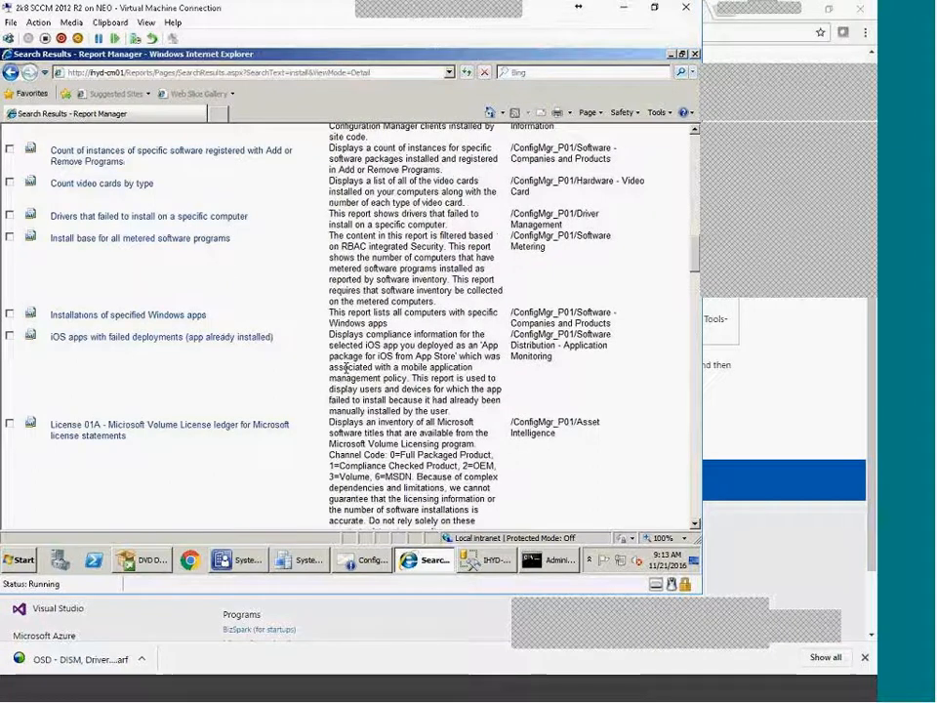
scroll(345, 368, "down", 2)
scroll(345, 368, "down", 10)
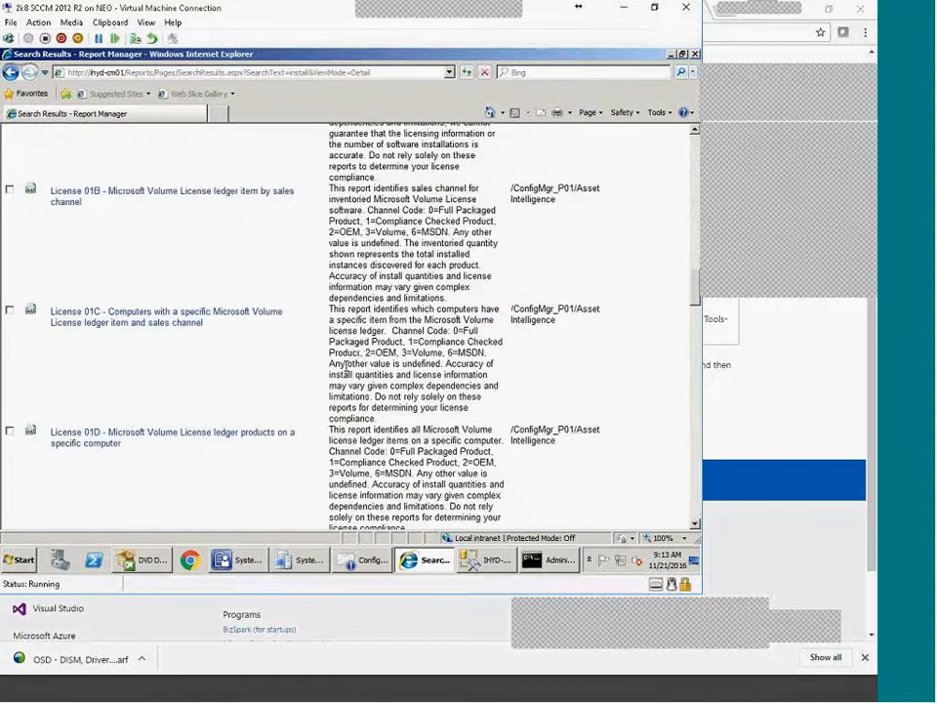
scroll(345, 368, "down", 4)
scroll(346, 364, "down", 15)
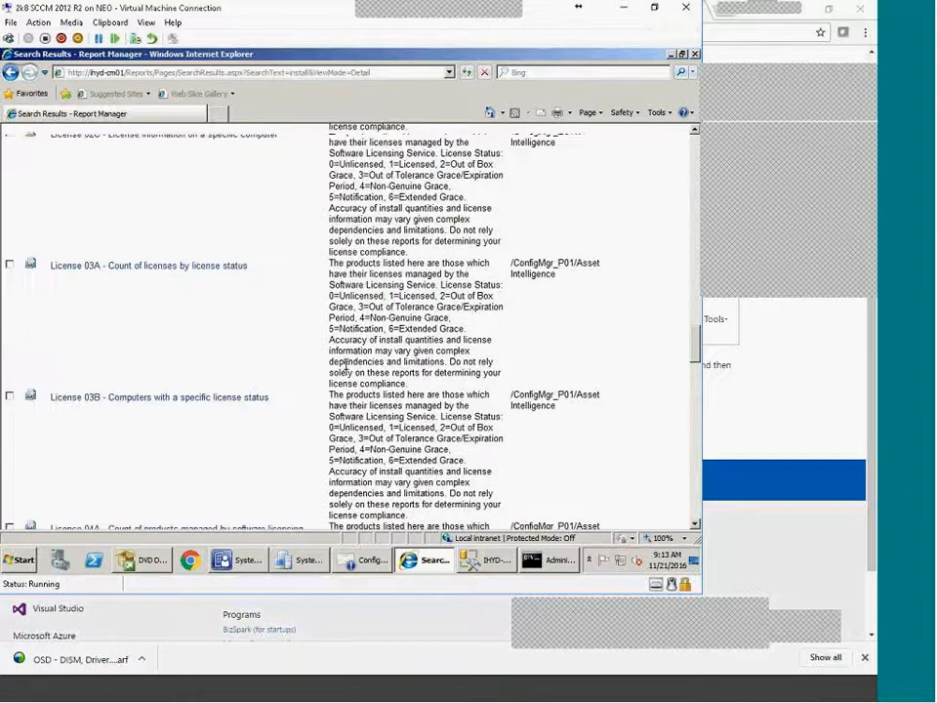
scroll(346, 365, "down", 10)
scroll(346, 365, "down", 5)
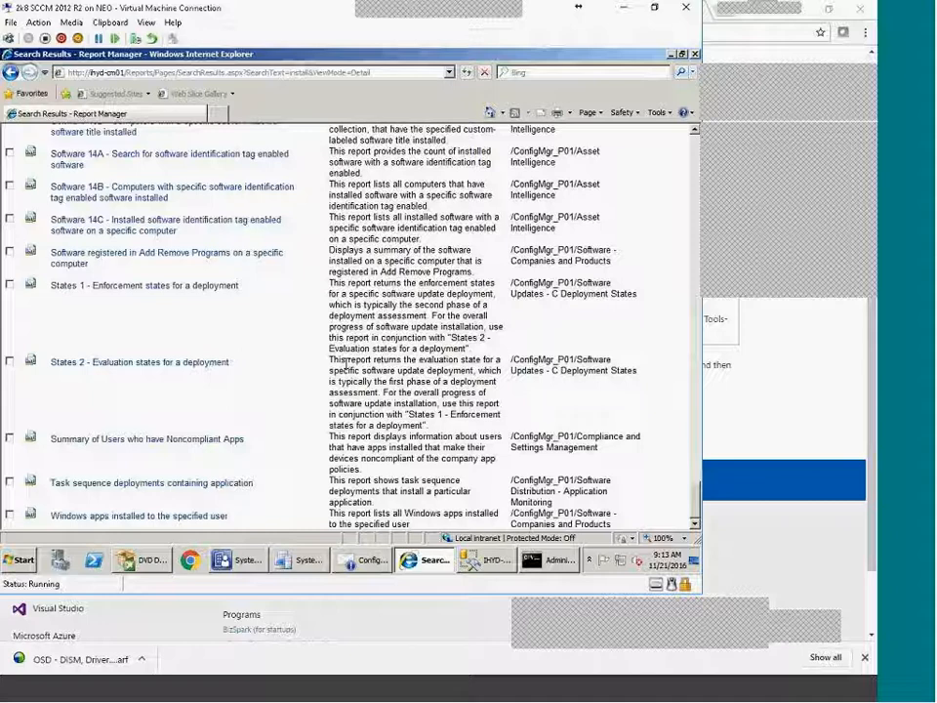
Review the results in reverse, check the reports on software registered with Add or Remove Programs, and return to the beginning
scroll(346, 363, "up", 10)
scroll(344, 363, "up", 15)
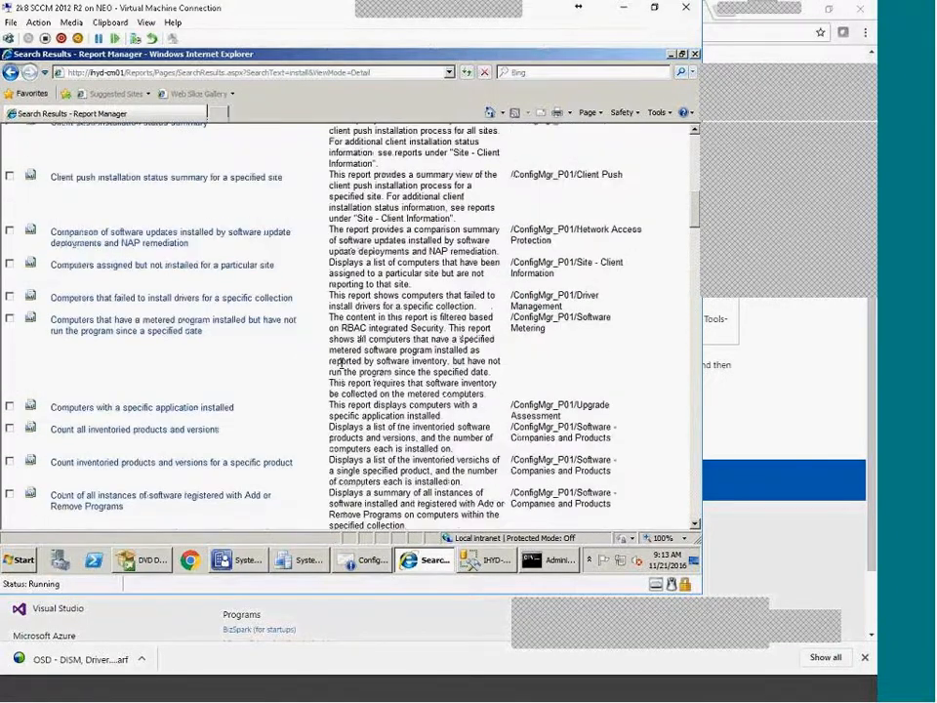
scroll(341, 363, "down", 4)
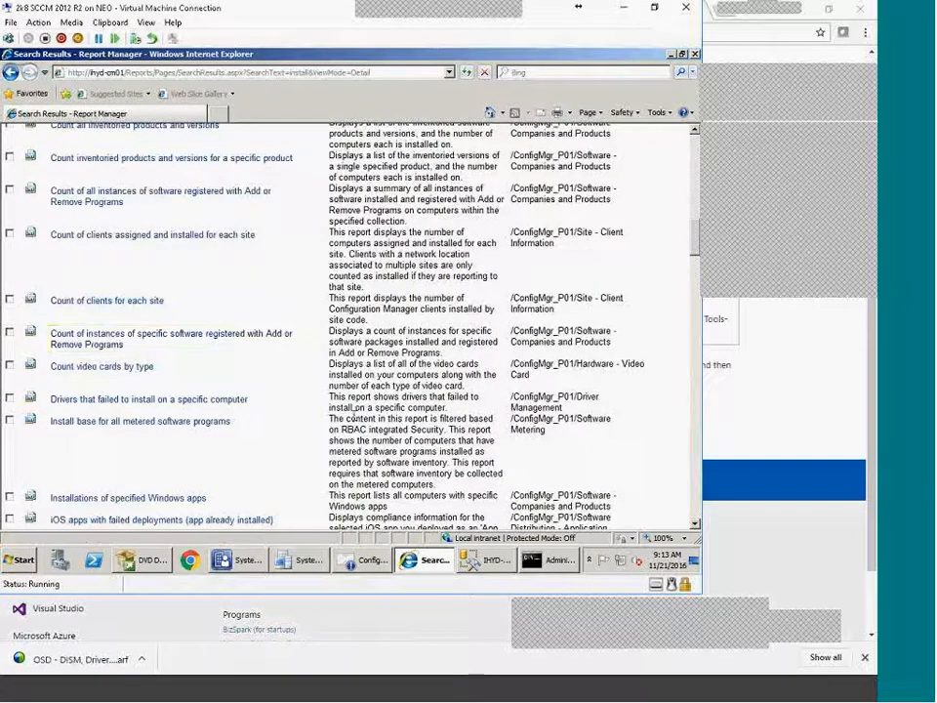
scroll(314, 424, "up", 5)
scroll(315, 425, "up", 8)
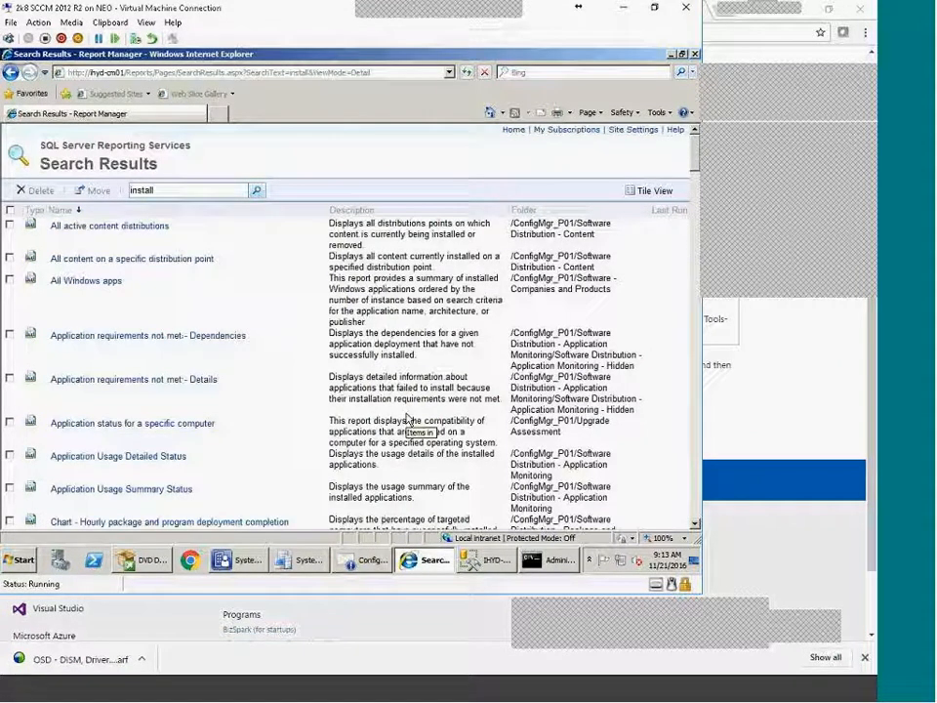
Re-examine the reports from Application Usage through the iOS apps entries for installed software, returning to the first result
scroll(408, 420, "down", 1)
scroll(408, 420, "down", 3)
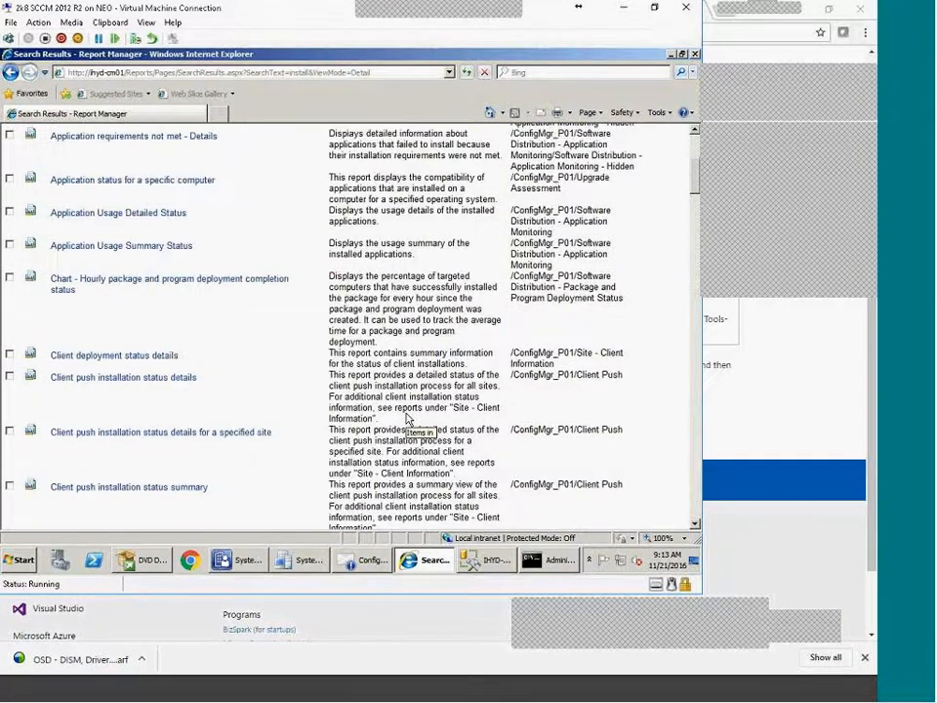
scroll(408, 419, "down", 4)
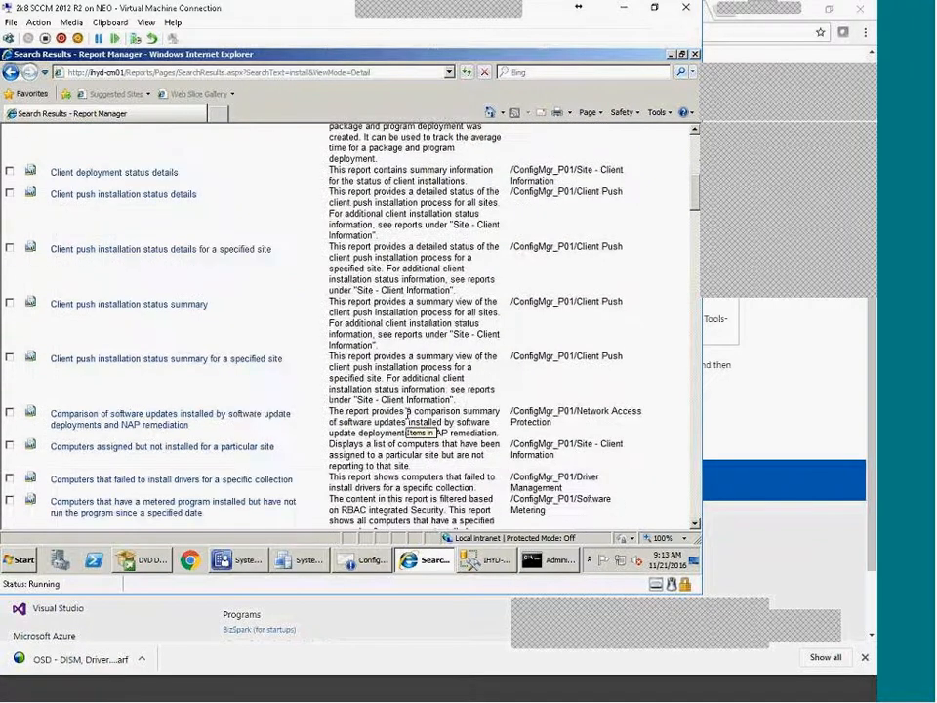
scroll(406, 412, "down", 3)
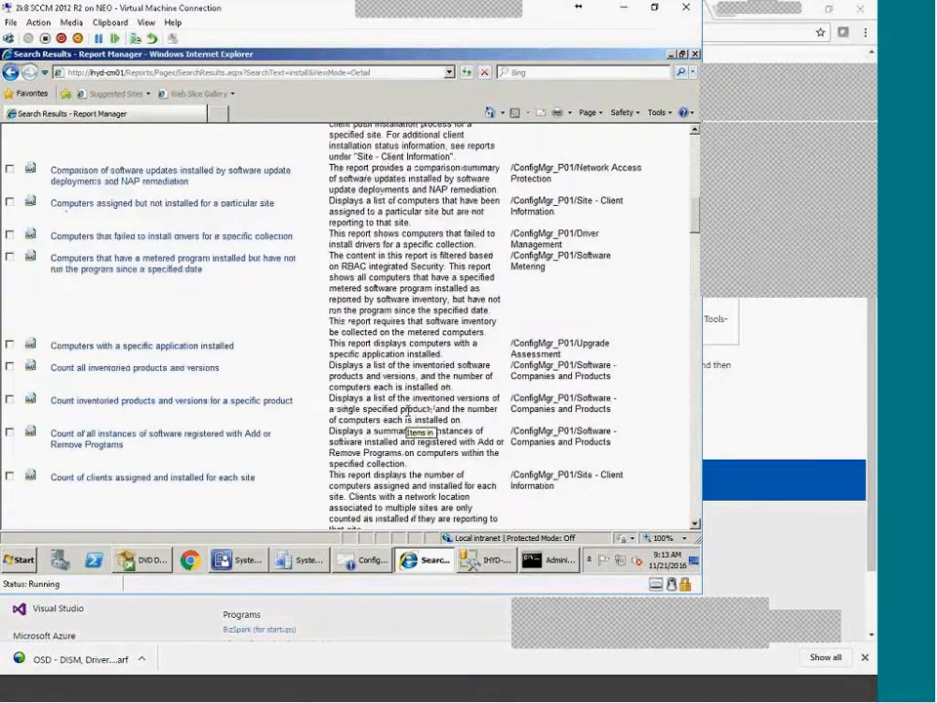
scroll(408, 412, "down", 1)
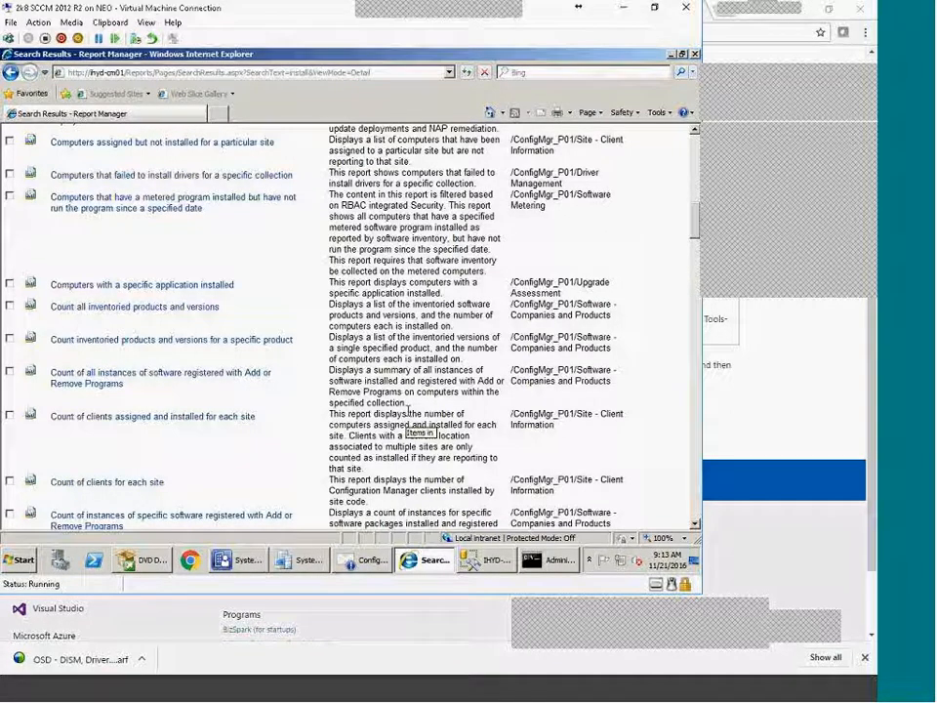
scroll(409, 412, "down", 1)
scroll(131, 442, "down", 3)
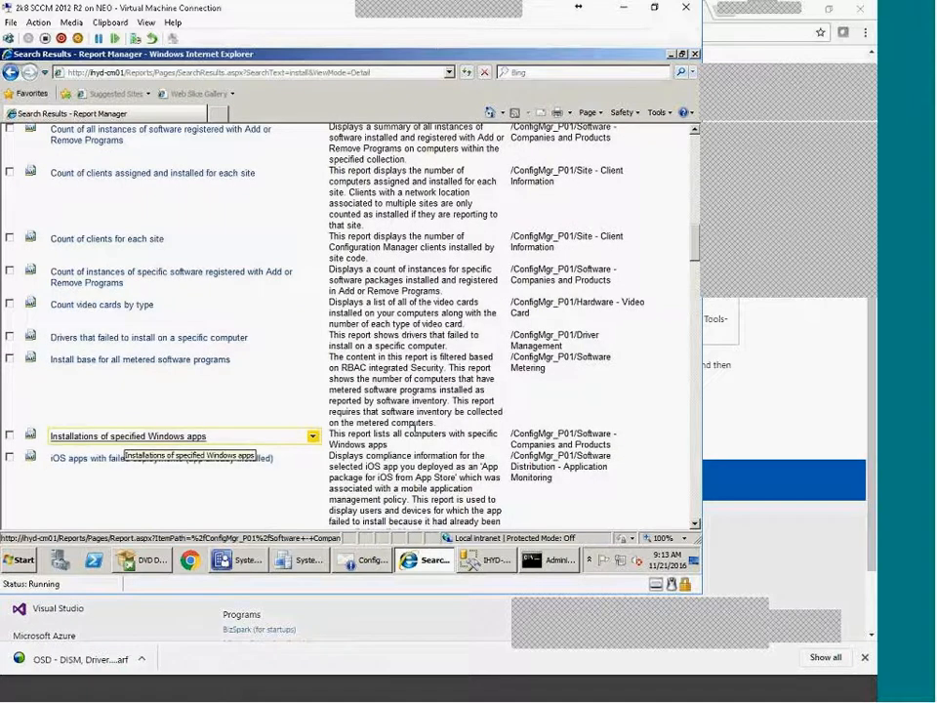
scroll(115, 386, "down", 3)
scroll(167, 372, "up", 10)
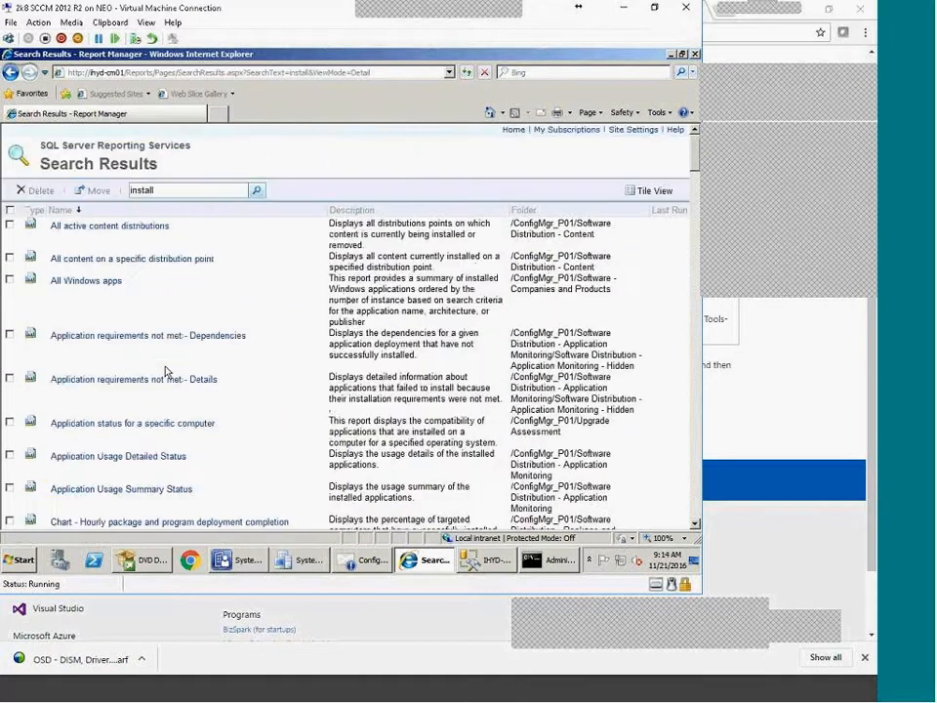
Open Google Chrome and search the web for "sccm 2012 database views excel"
left_click(190, 560)
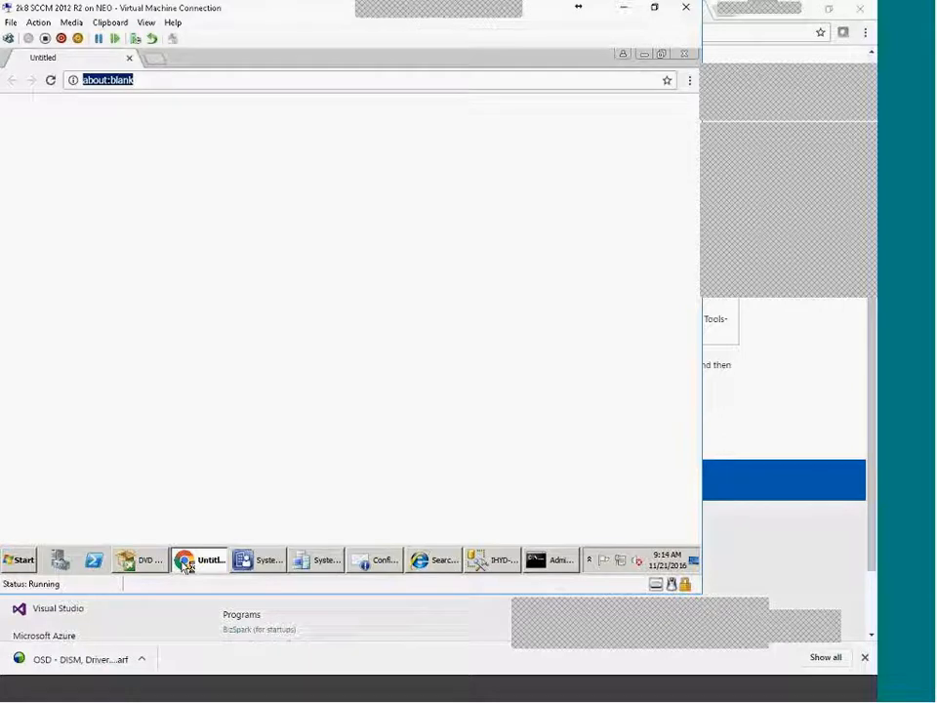
type("sccm 2012")
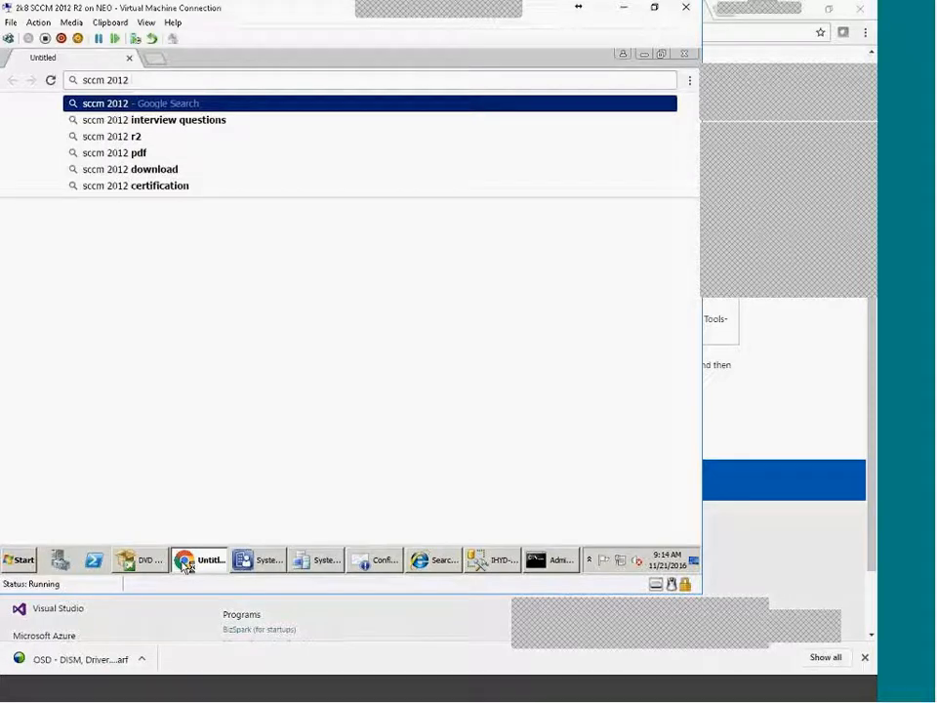
type(" databased")
key("BackSpace")
type("vie")
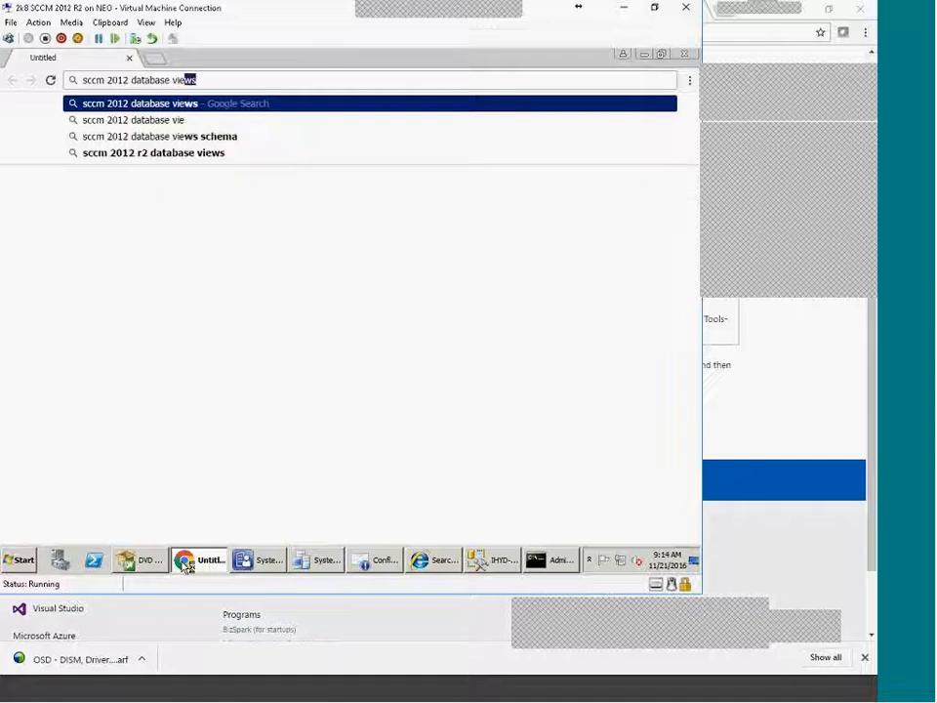
type("ws excel")
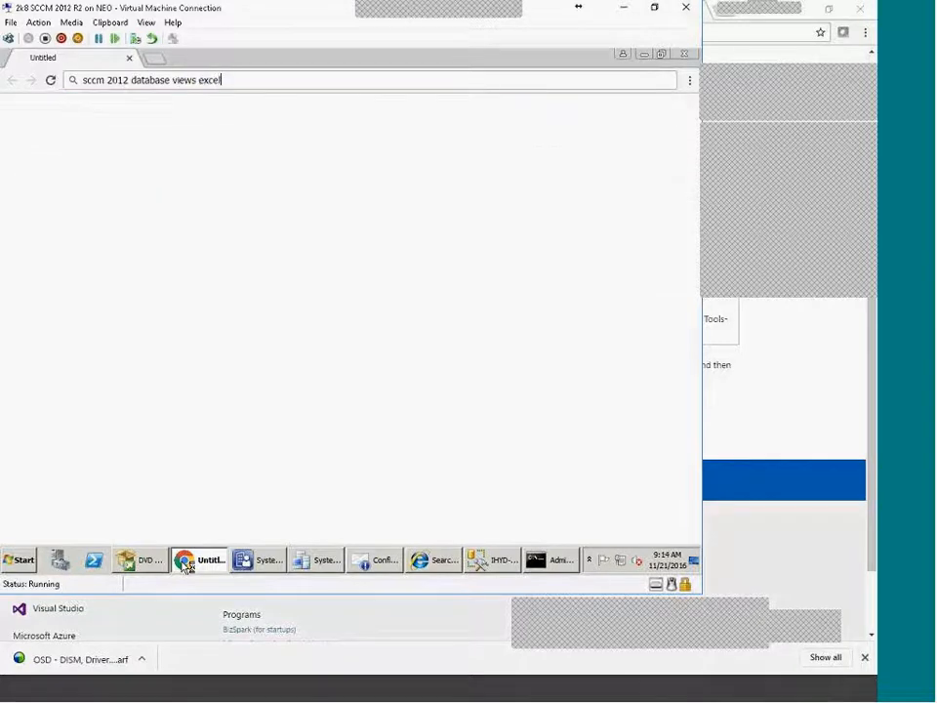
key("Return")
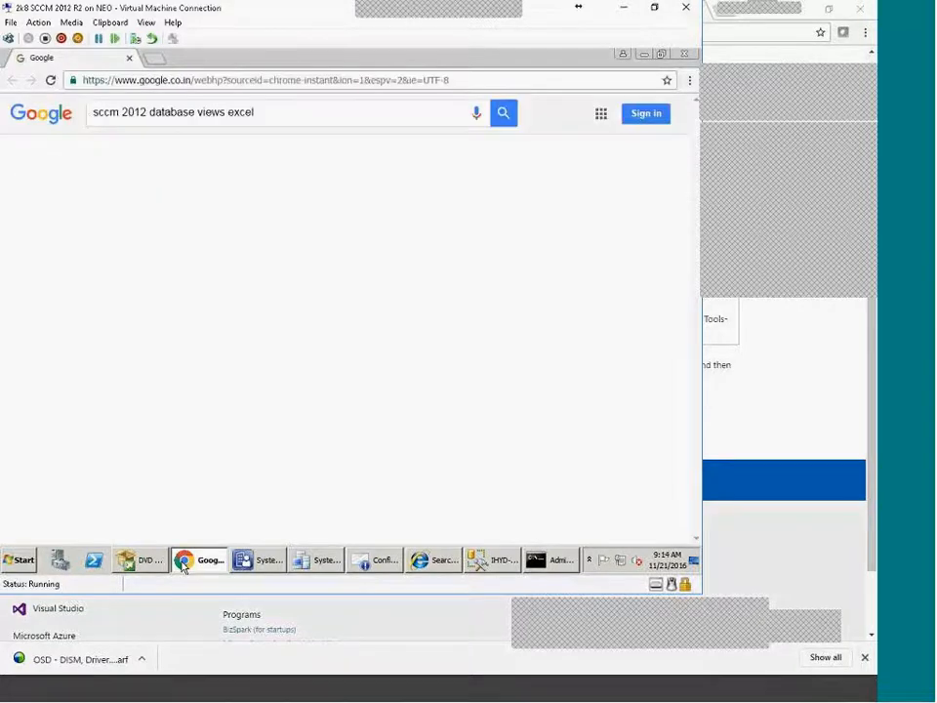
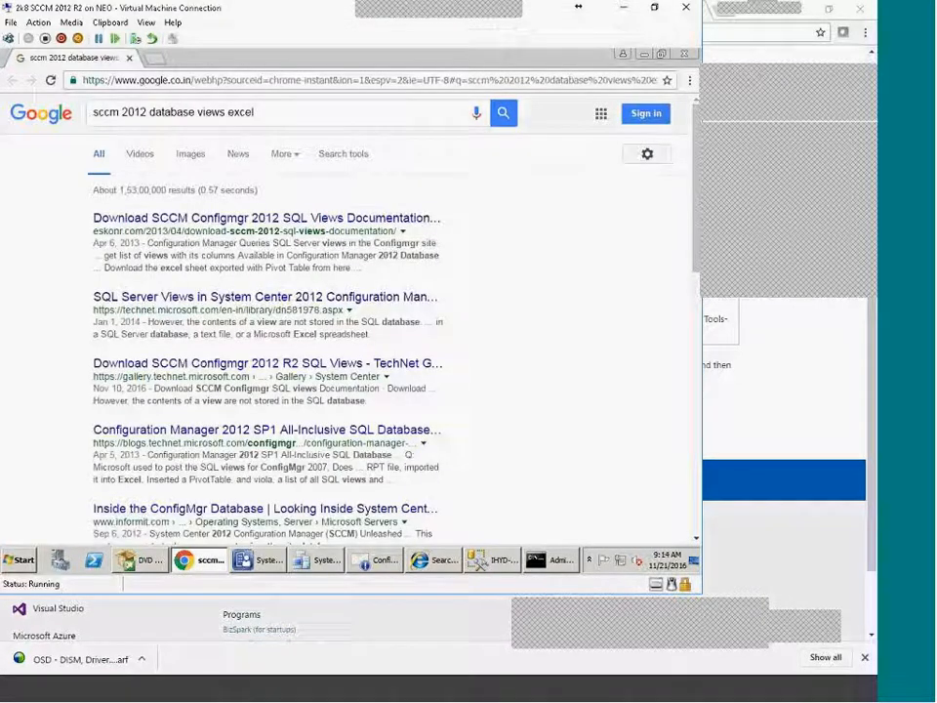
Open the TechNet Gallery result for SCCM Configmgr 2012 R2 SQL Views and download SCCM Configmgr SQL Views.zip, accepting the terms of use
left_click(332, 370)
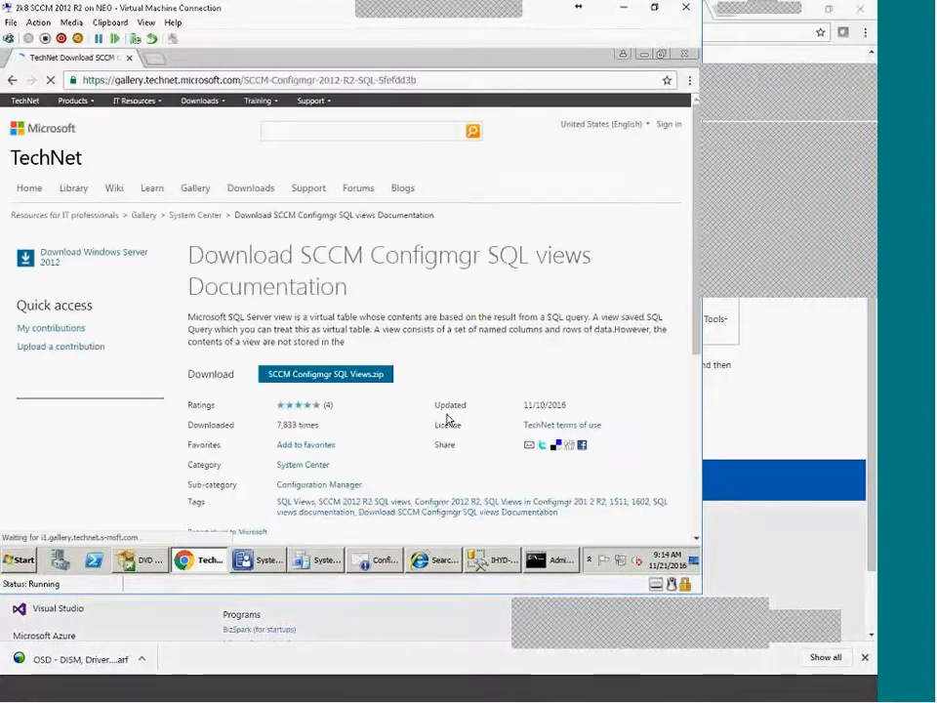
left_click(361, 375)
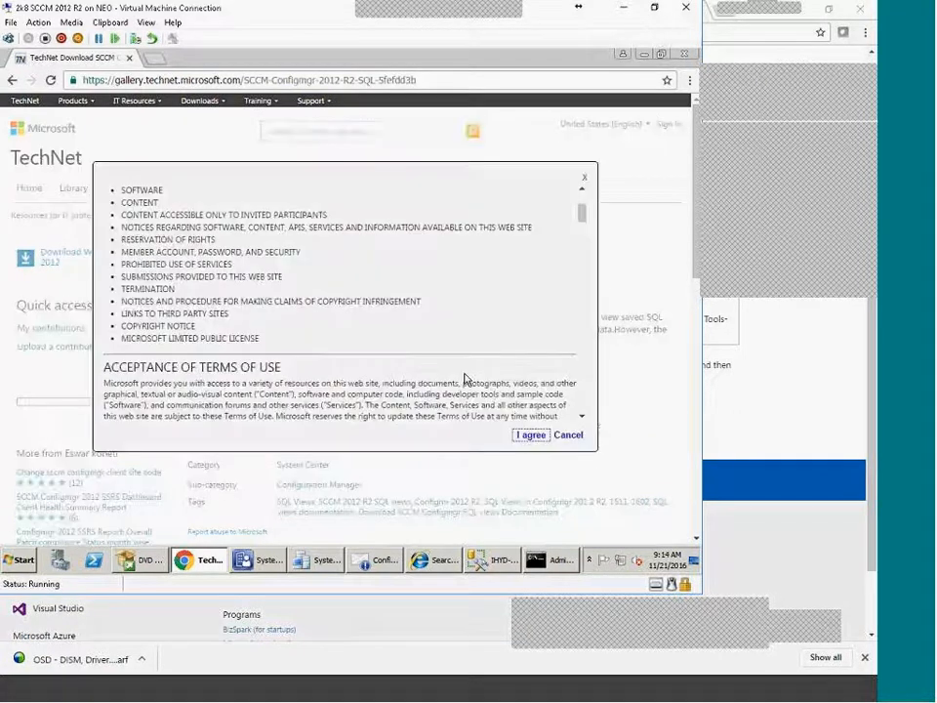
left_click(529, 435)
Return to the web search results and look through the other pages on Configuration Manager database views
left_click(12, 80)
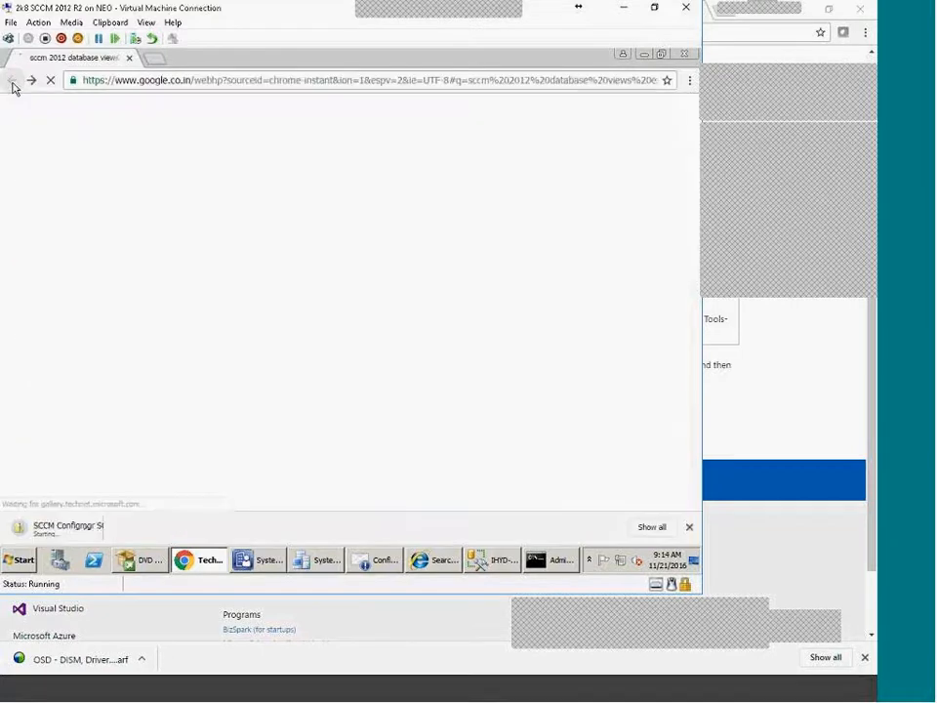
scroll(524, 355, "down", 3)
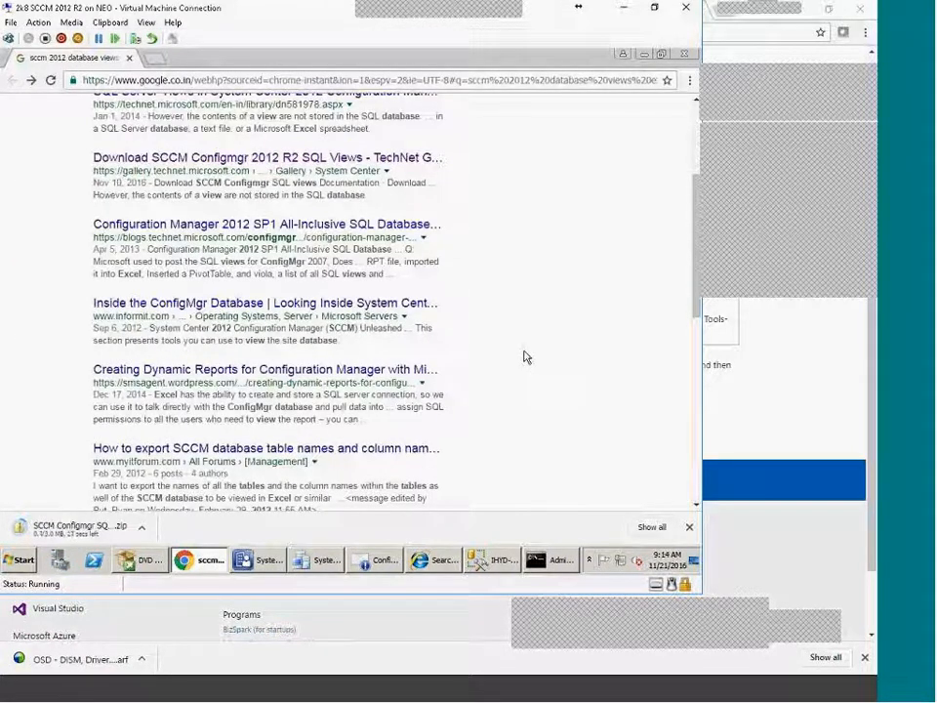
scroll(525, 356, "down", 1)
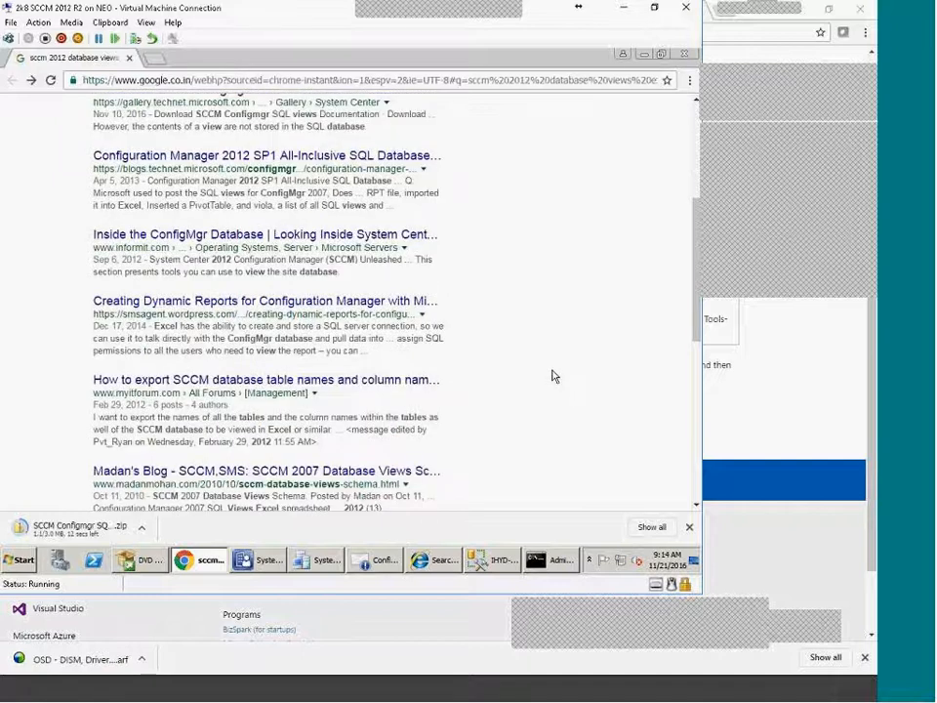
scroll(553, 376, "down", 3)
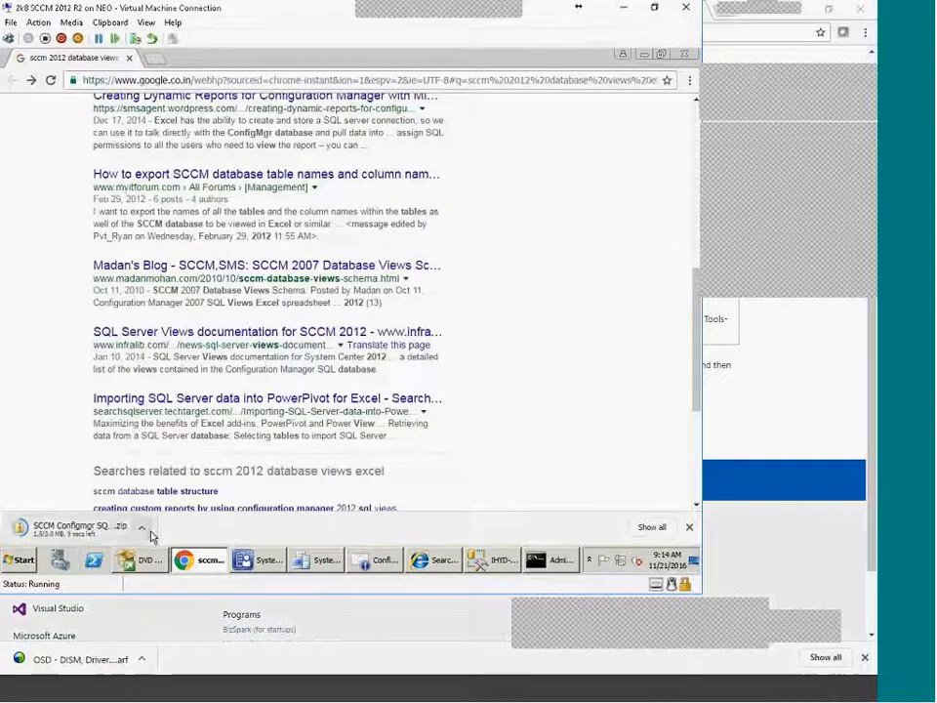
left_click(146, 530)
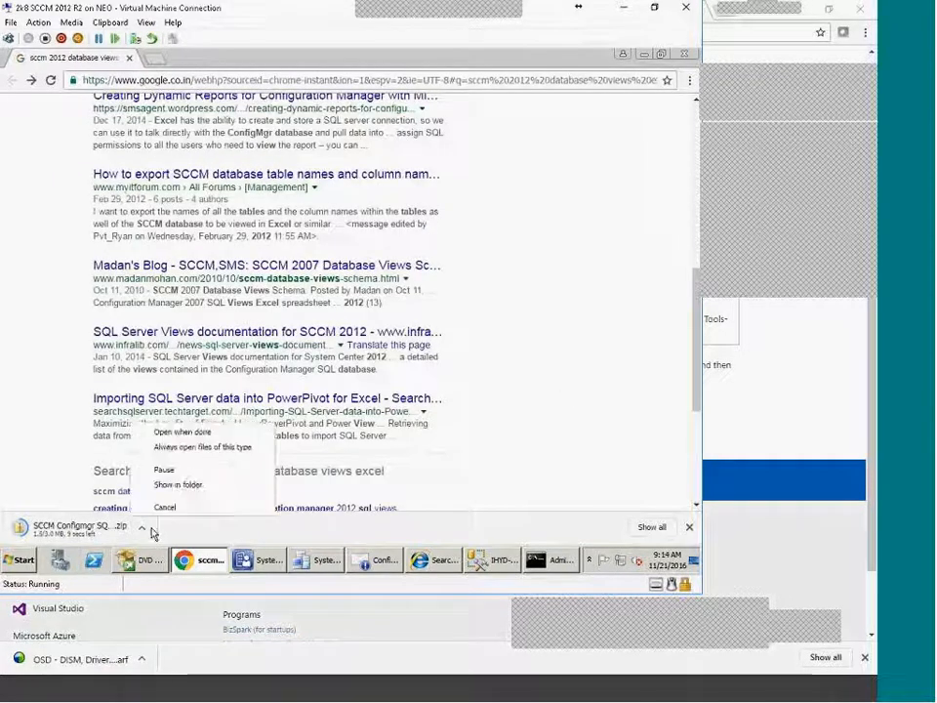
left_click(594, 446)
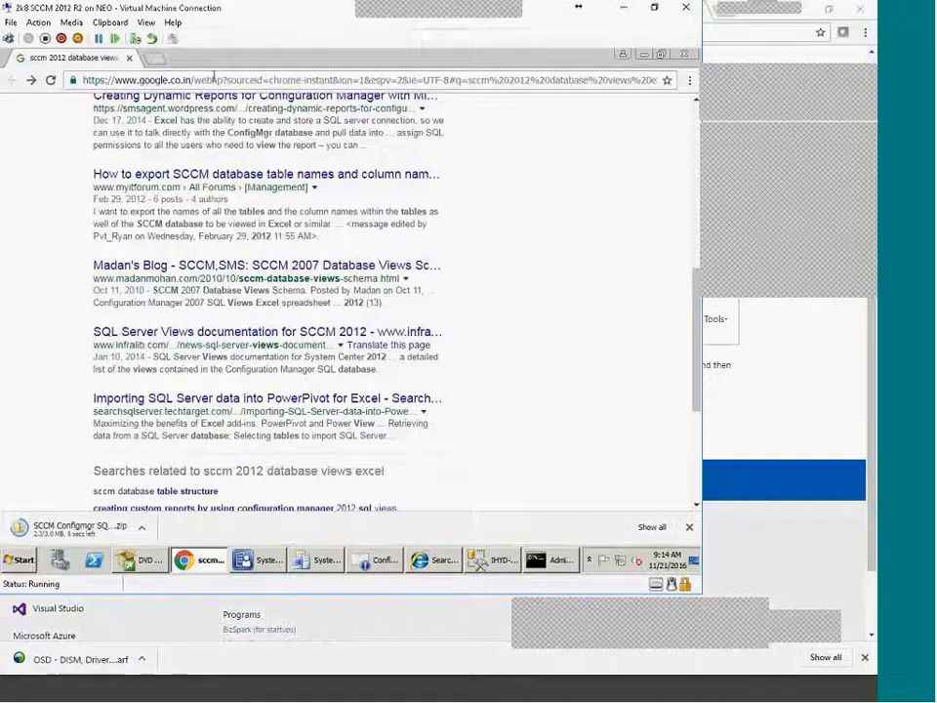
Search the web for "excel viewer" and open the official Microsoft Download Center result
left_click(214, 78)
type("excel viewer")
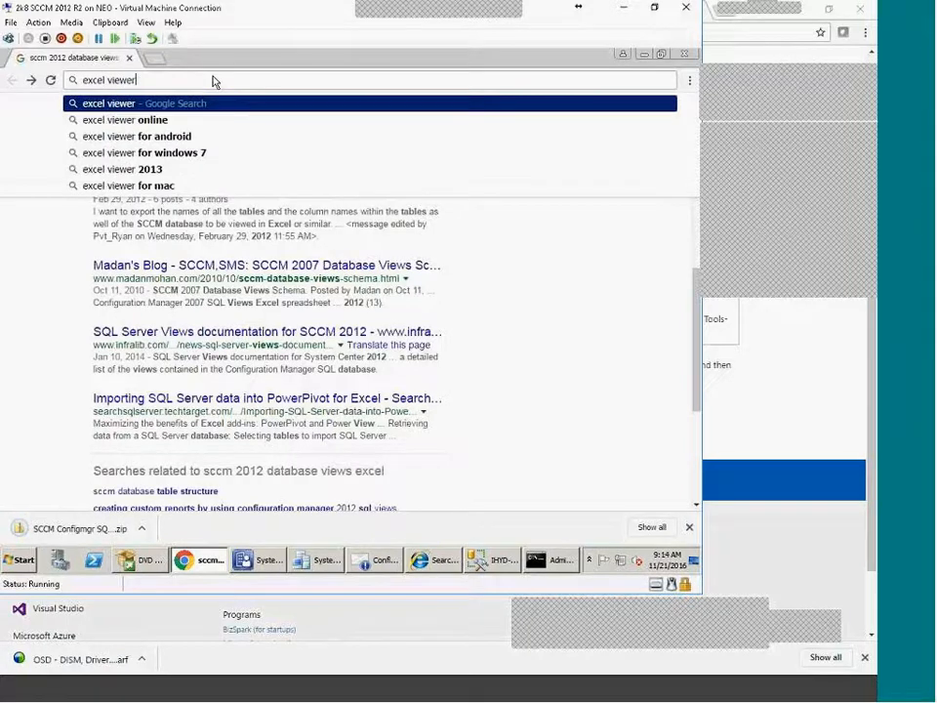
key("Return")
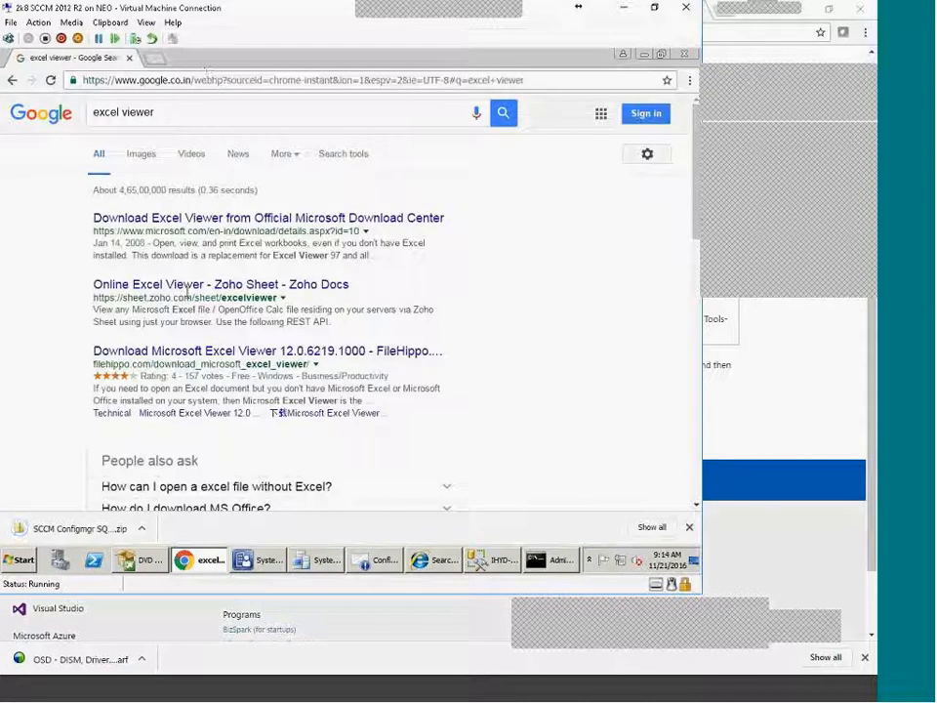
left_click(236, 217)
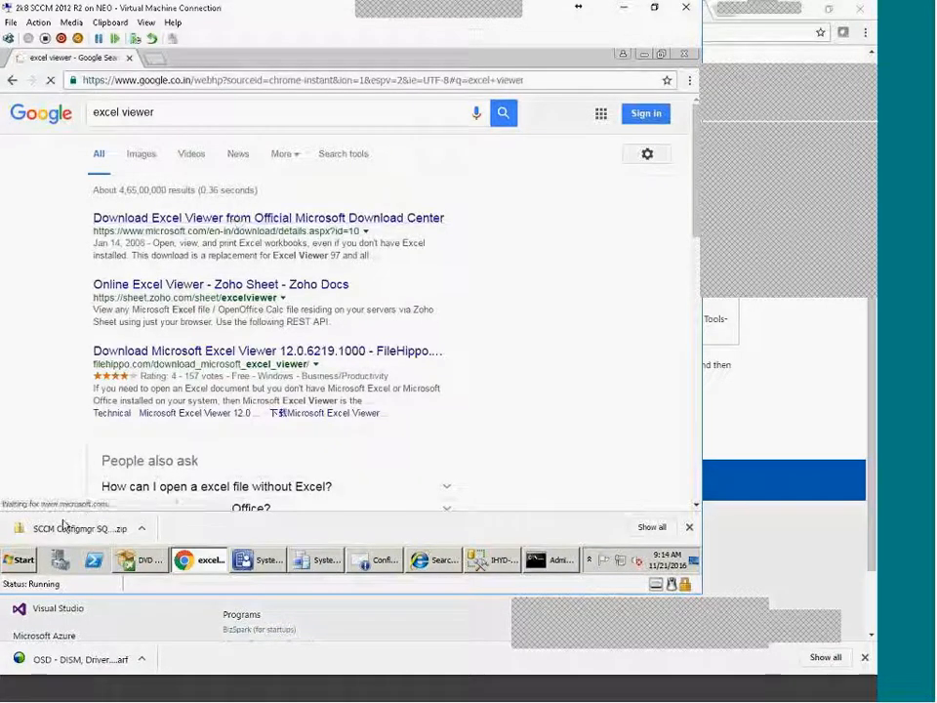
Open the downloaded SCCM Configmgr SQL Views.zip and widen its Name column to show the full workbook names
left_click(64, 527)
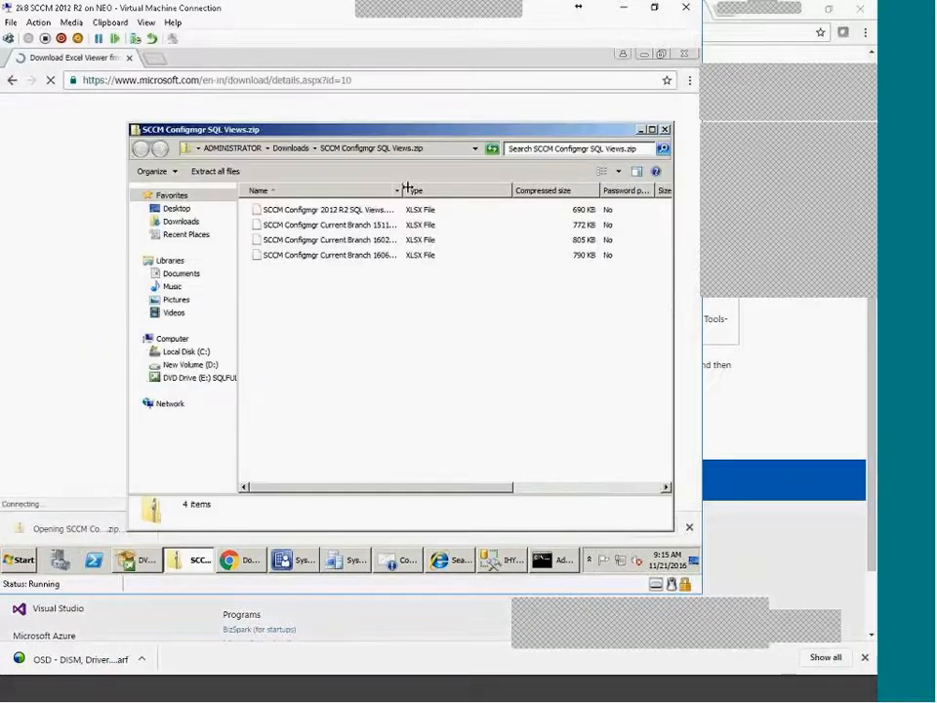
left_click_drag(407, 189, 447, 189)
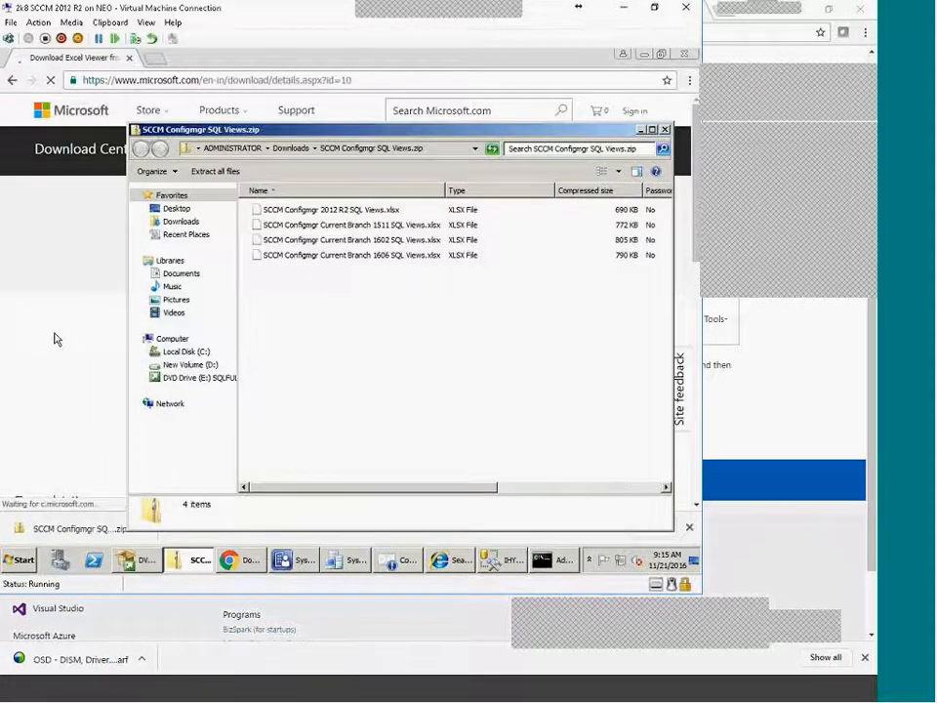
Download the English Excel Viewer from the Microsoft page, declining the additional suggested downloads
left_click(55, 337)
scroll(362, 447, "down", 4)
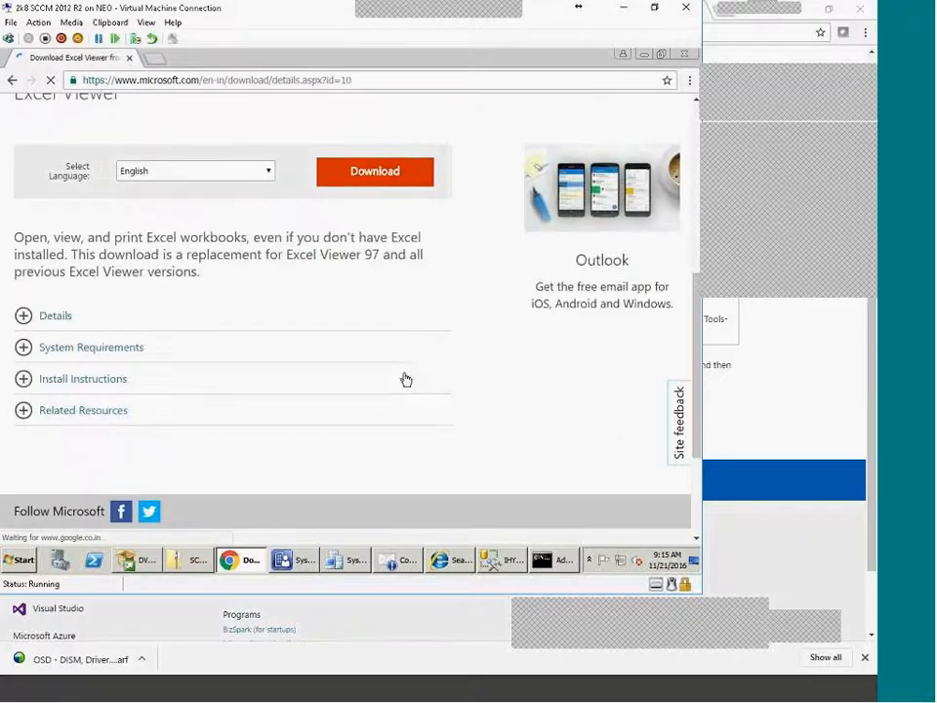
left_click(374, 178)
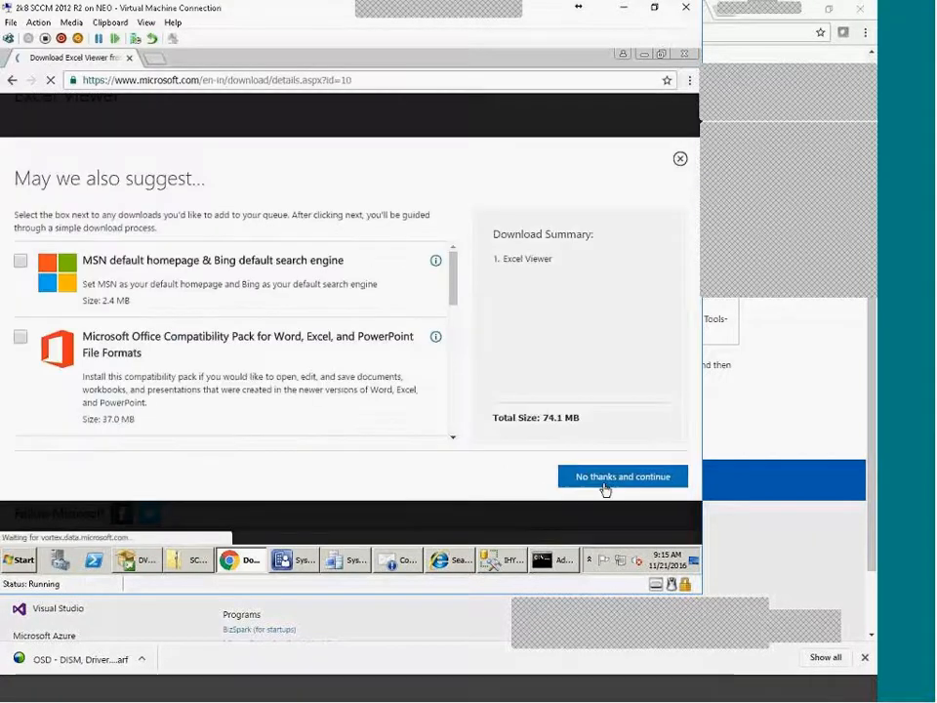
left_click(604, 485)
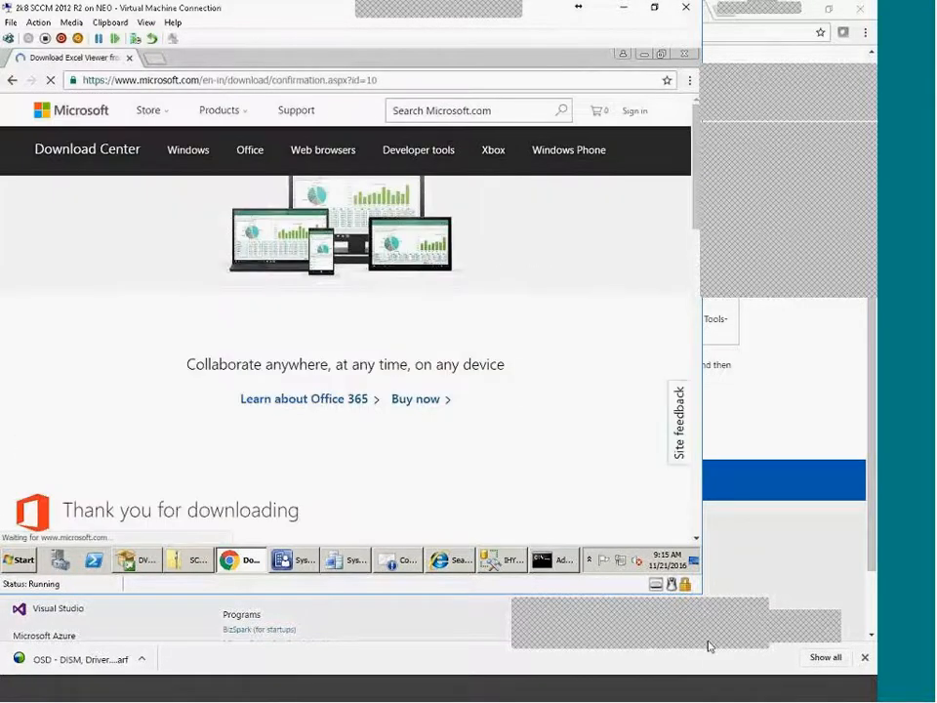
Open SCCM Configmgr 2012 R2 SQL Views.xlsx from the extracted folder and look through its SQL_Views sheet
left_click(23, 562)
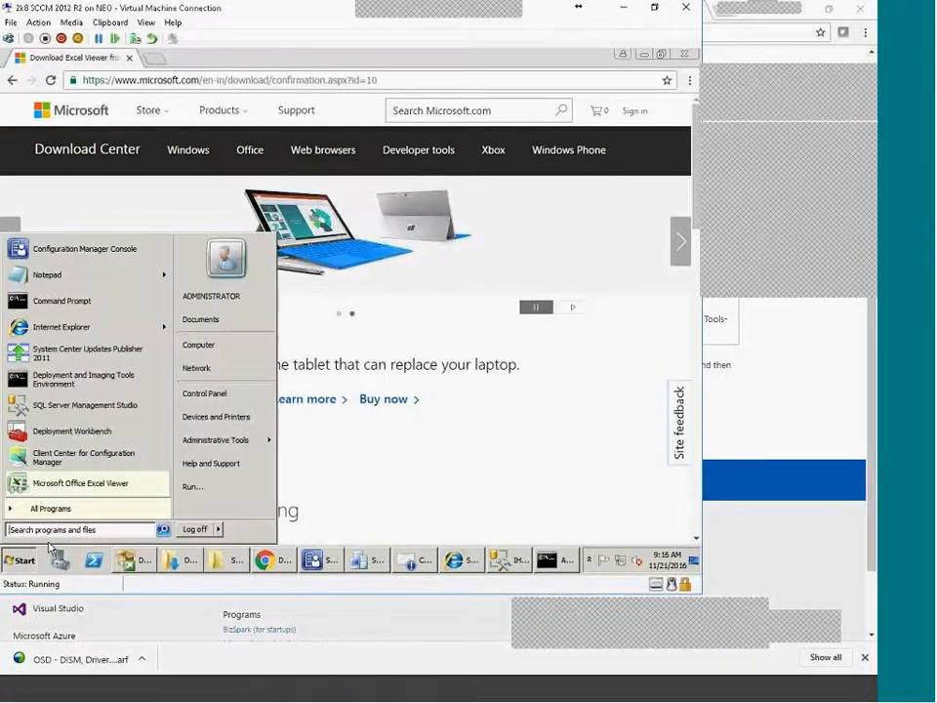
left_click(240, 563)
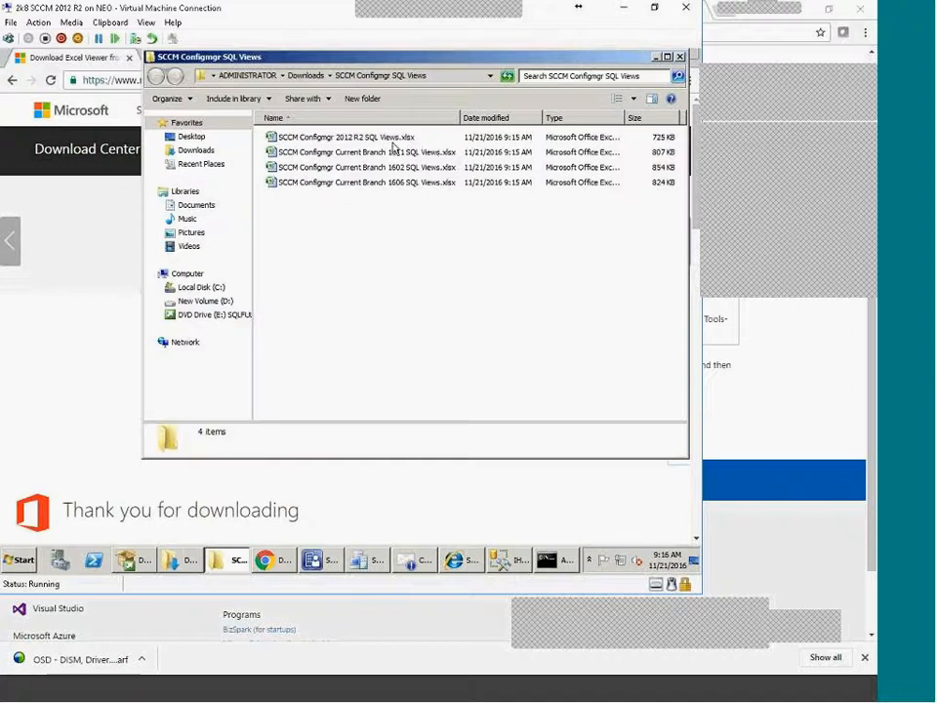
double_click(391, 139)
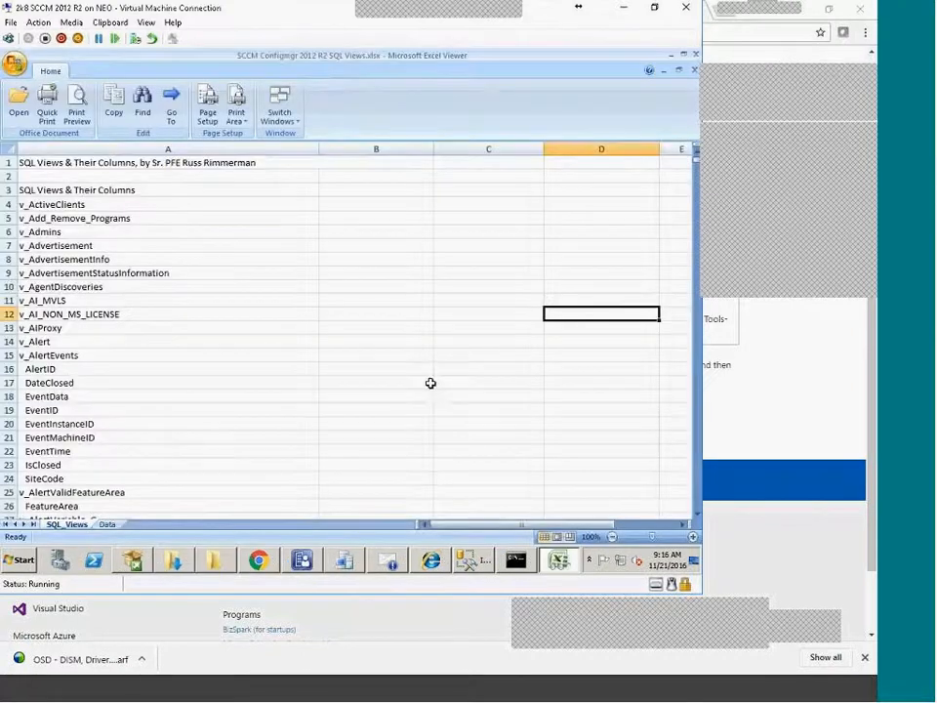
scroll(313, 377, "down", 7)
scroll(313, 377, "down", 9)
left_click_drag(701, 179, 491, 203)
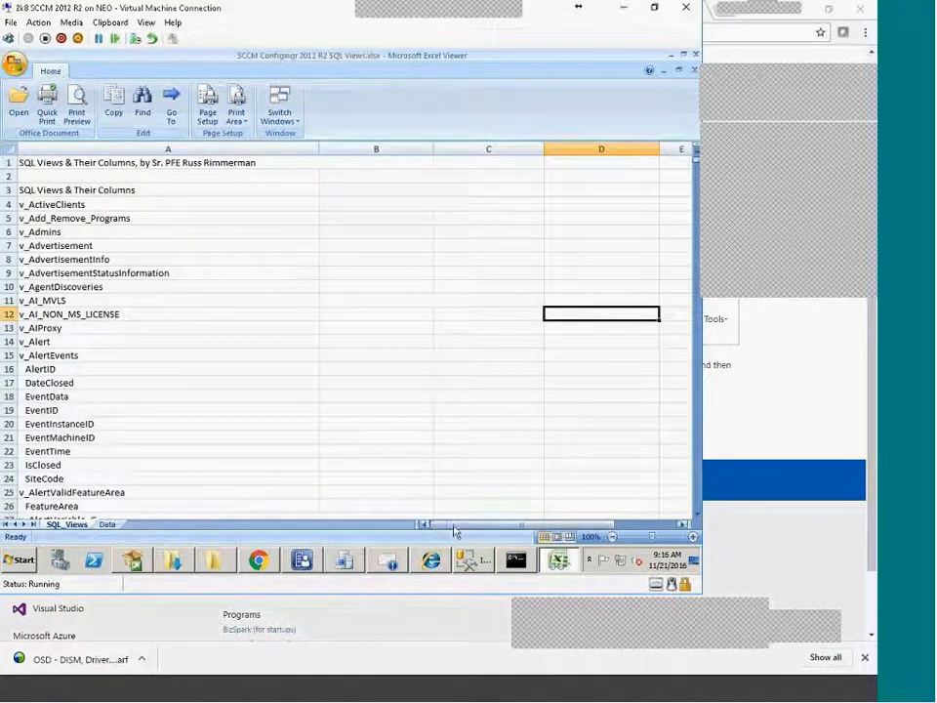
Examine the workbook's Data sheet for the v_Add_Remove_Programs view and its columns, including DisplayName0
left_click(108, 524)
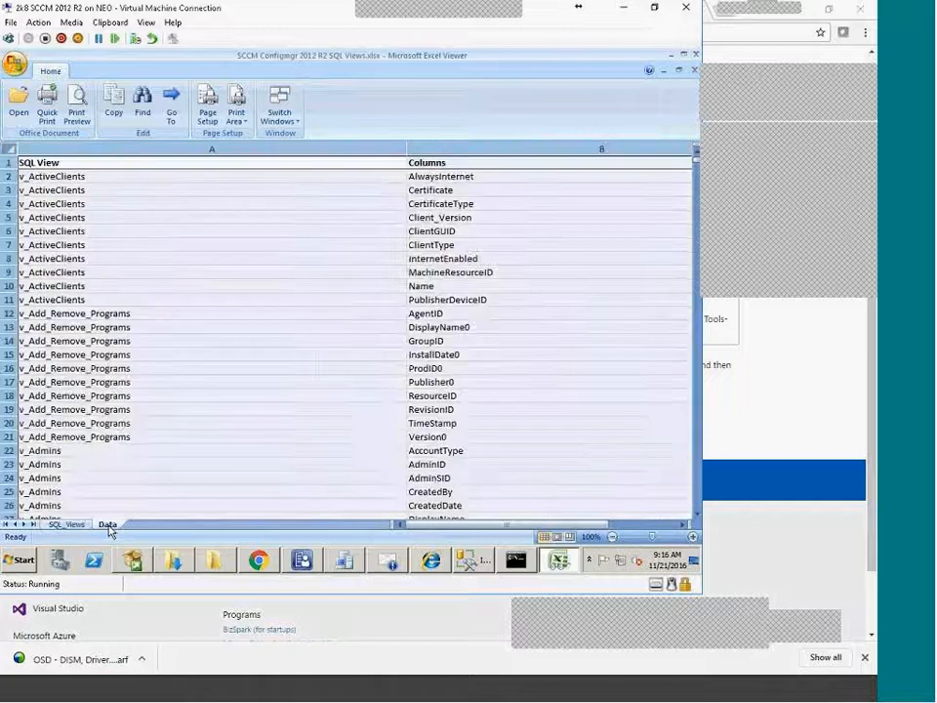
scroll(211, 425, "down", 1)
scroll(156, 380, "up", 1)
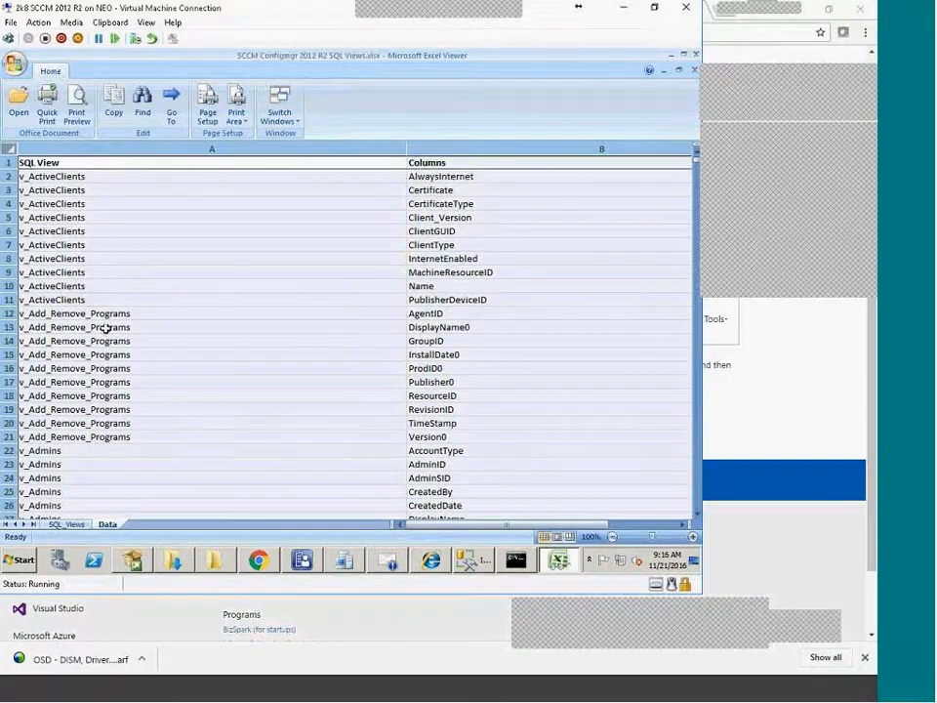
left_click(101, 313)
scroll(291, 368, "down", 20)
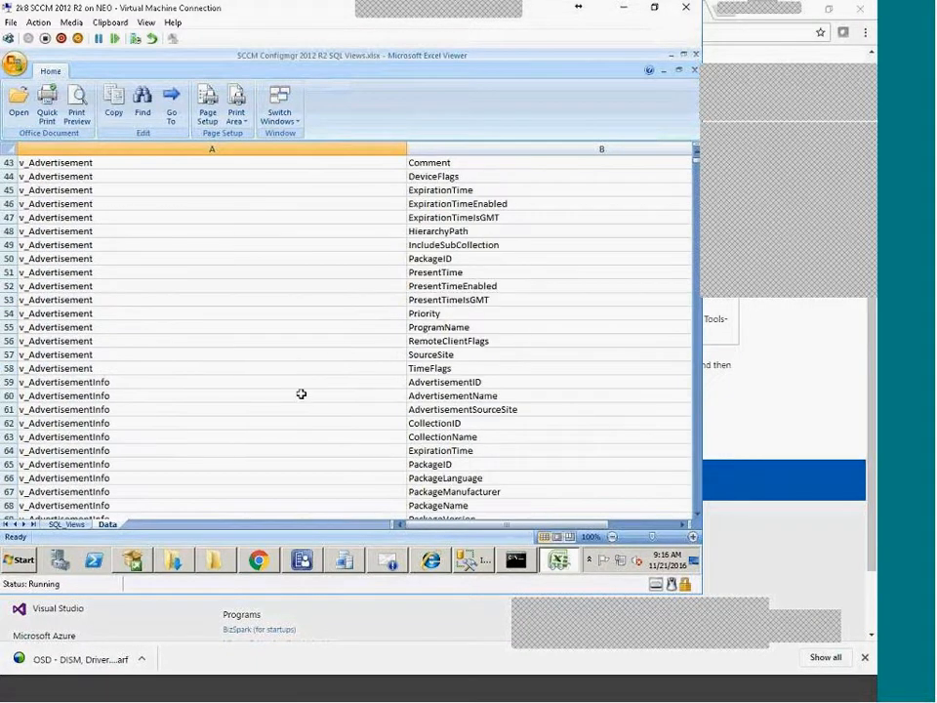
scroll(178, 502, "up", 16)
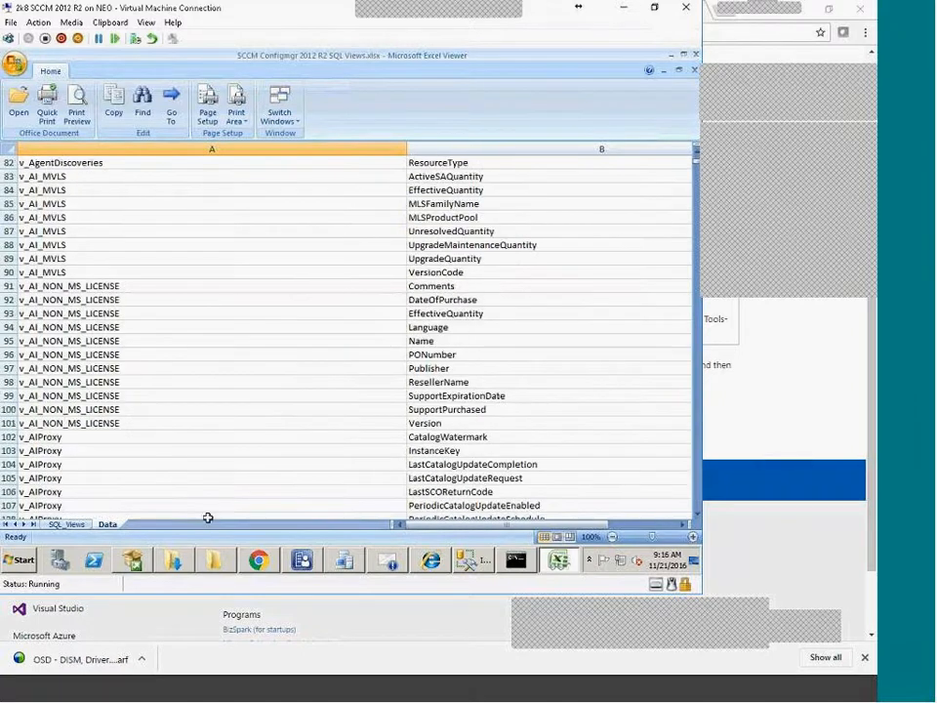
scroll(148, 373, "up", 20)
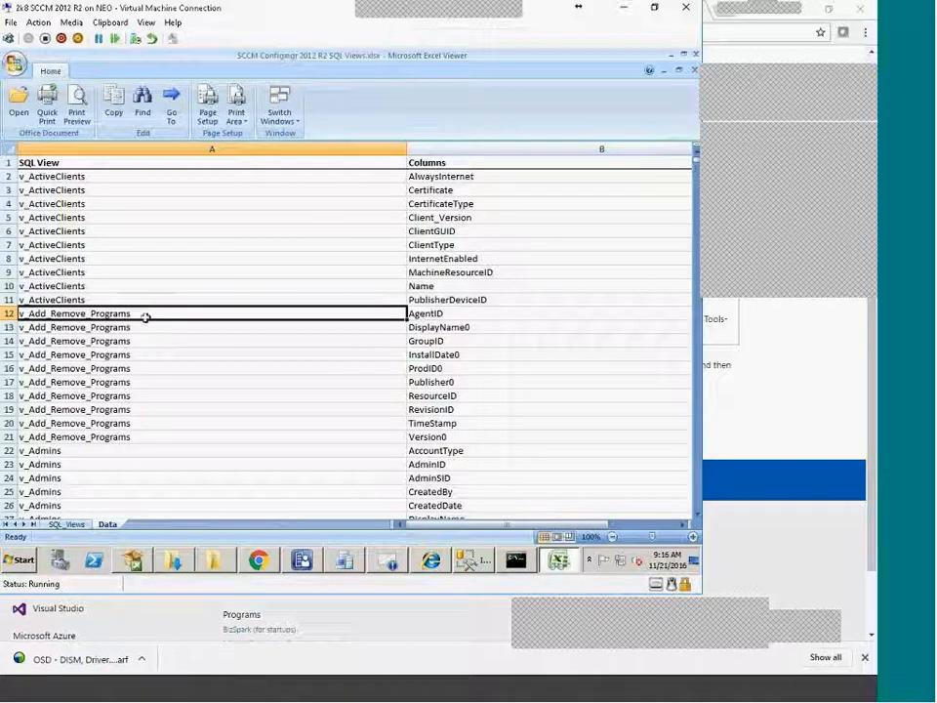
left_click(454, 328)
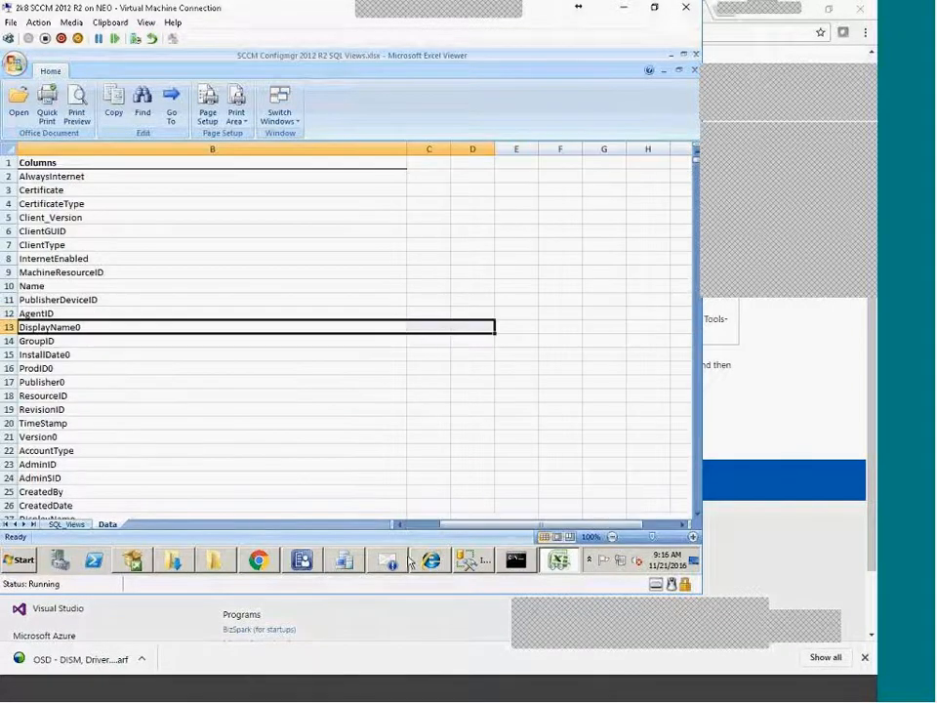
Switch to SQL Server Management Studio and add the v_Add_Remove_Programs view to the View_2 design
left_click(472, 560)
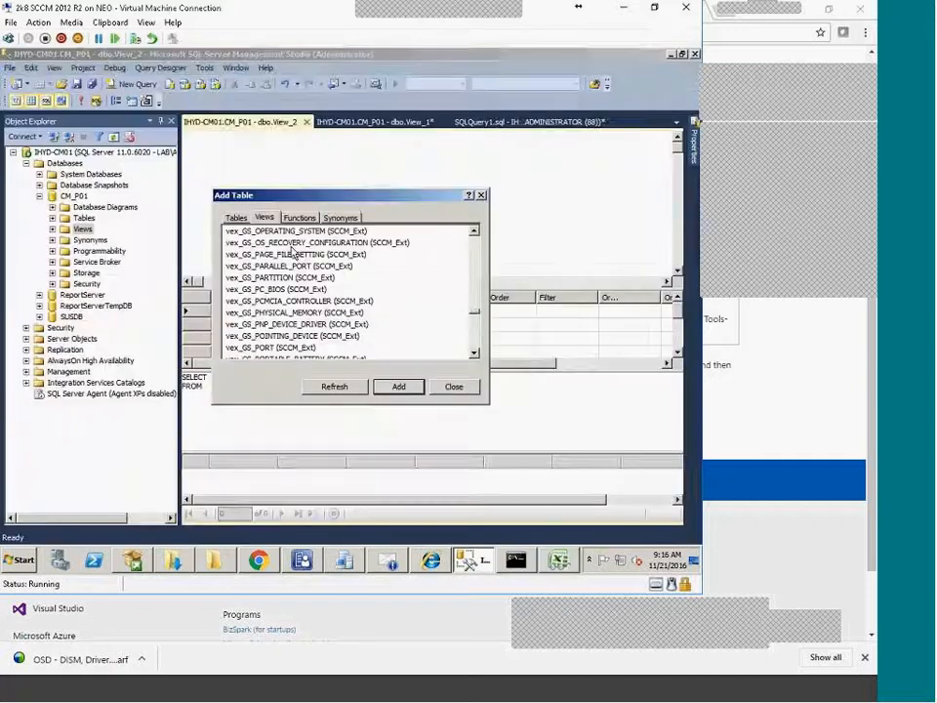
left_click_drag(477, 314, 475, 234)
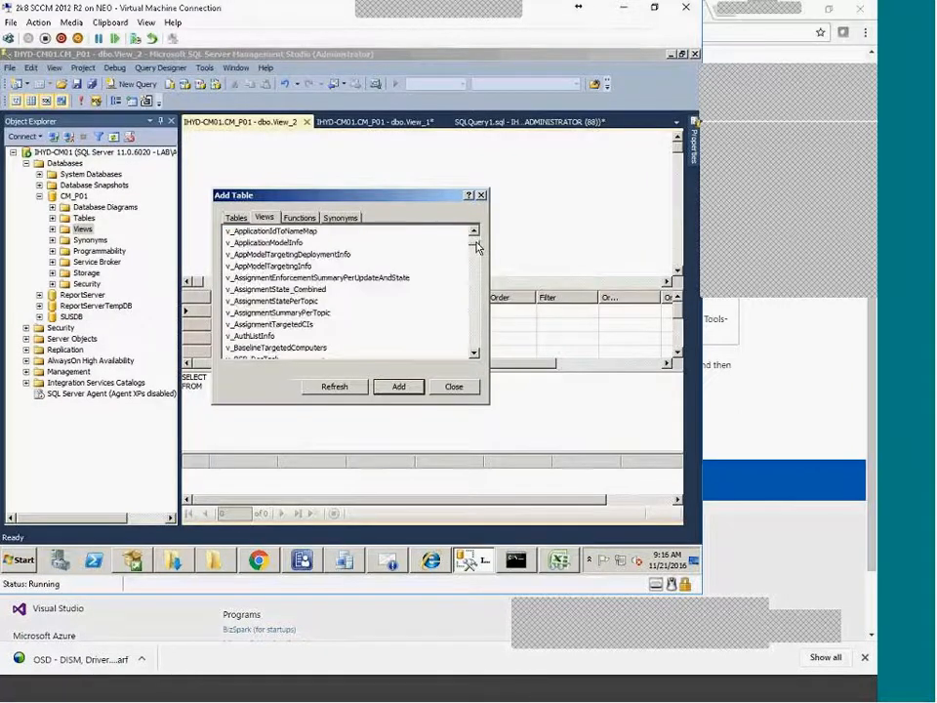
scroll(302, 293, "up", 2)
scroll(303, 293, "down", 5)
scroll(328, 295, "up", 12)
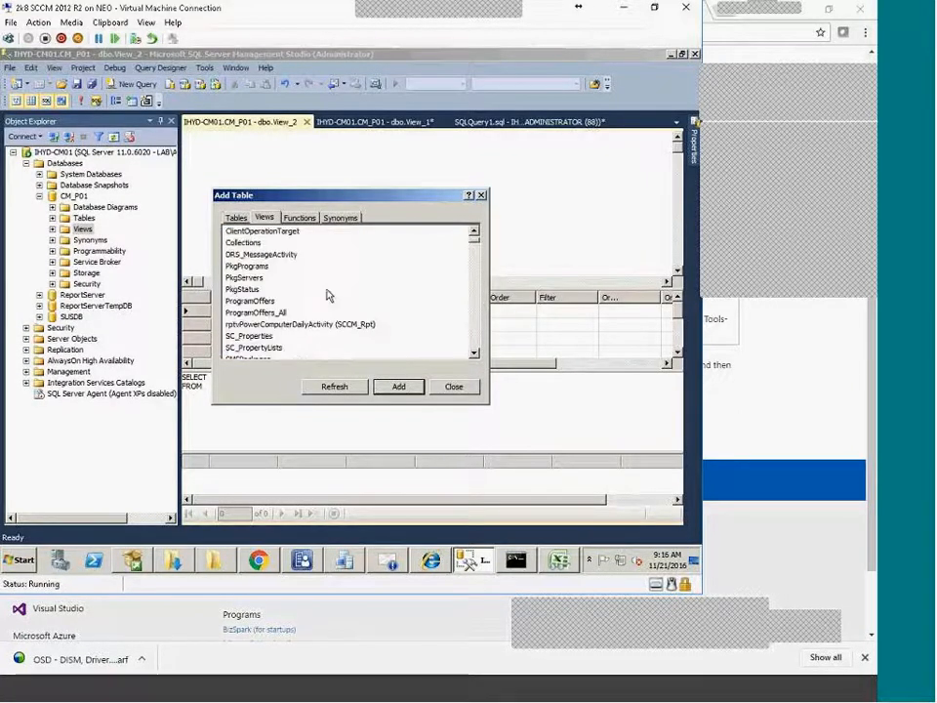
scroll(335, 301, "down", 4)
scroll(315, 295, "down", 5)
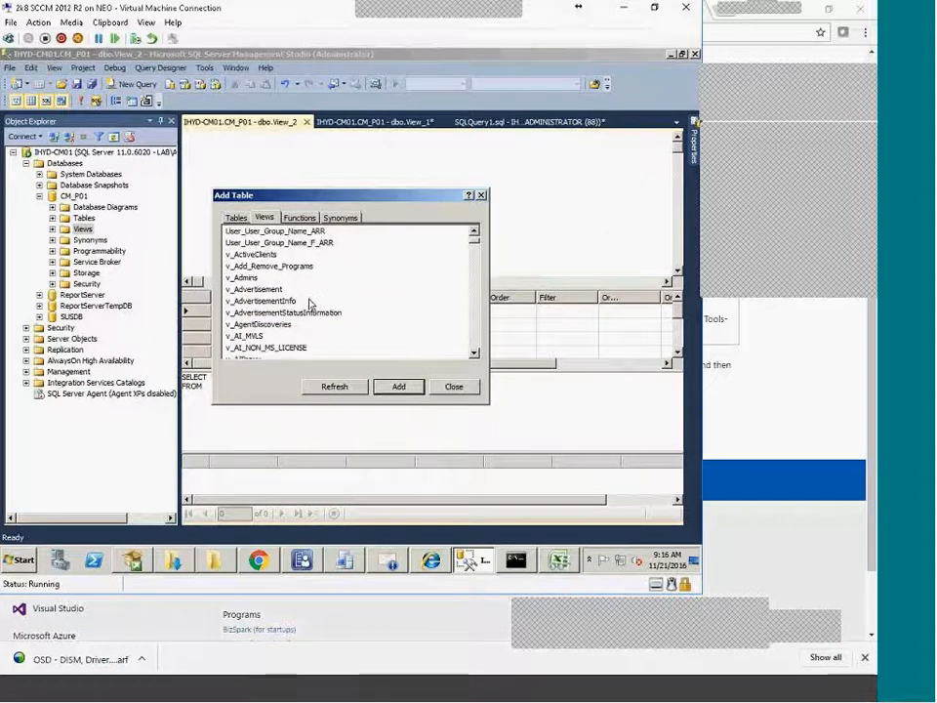
scroll(310, 306, "down", 6)
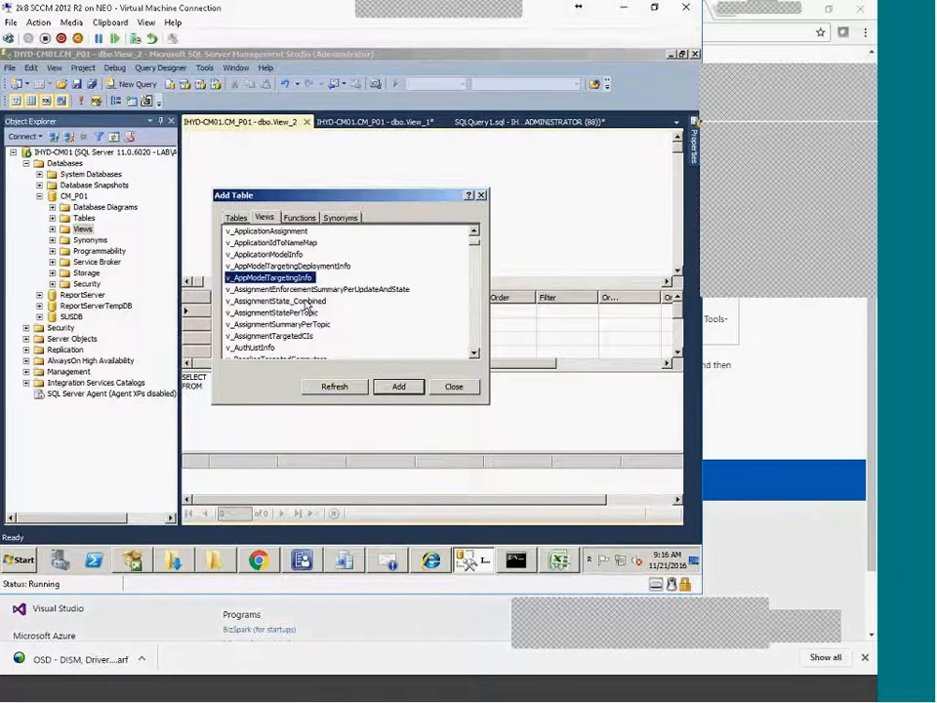
scroll(312, 297, "up", 6)
scroll(313, 295, "up", 5)
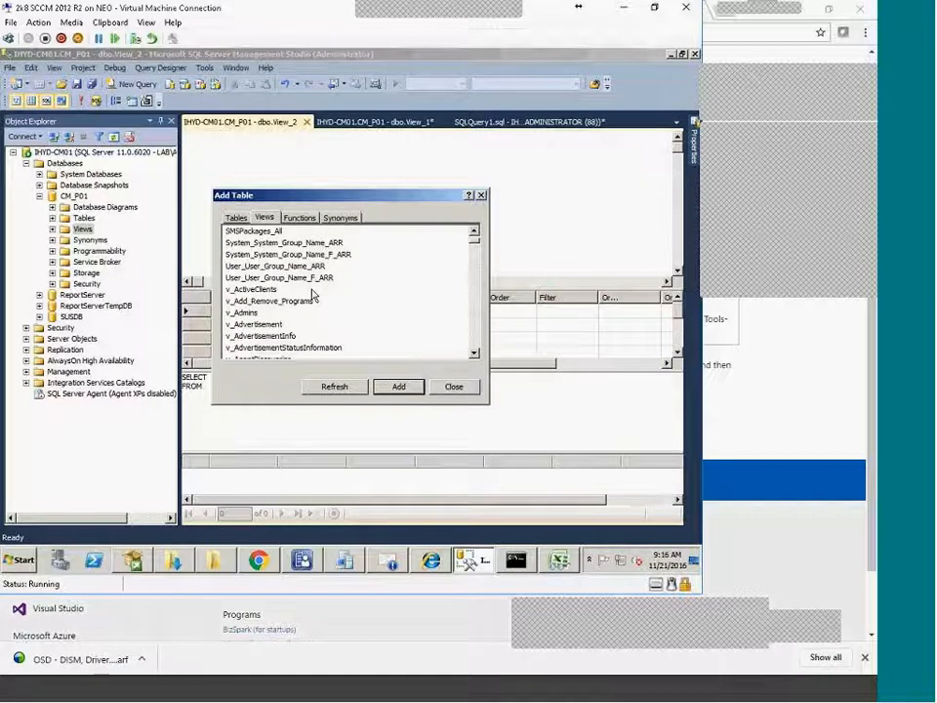
scroll(312, 295, "up", 1)
left_click(276, 337)
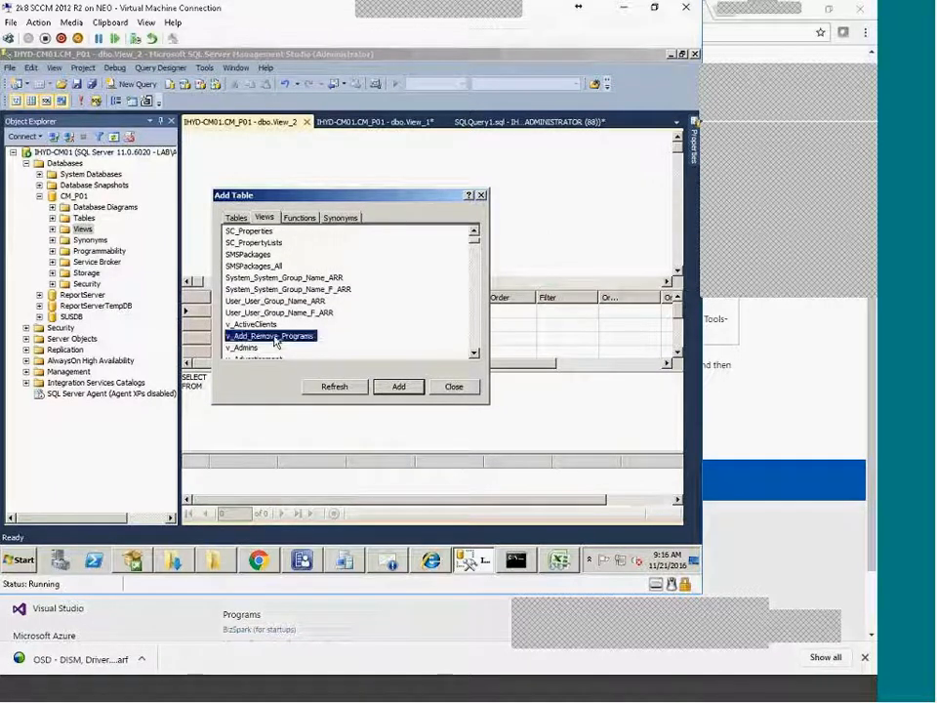
left_click(398, 386)
left_click(454, 387)
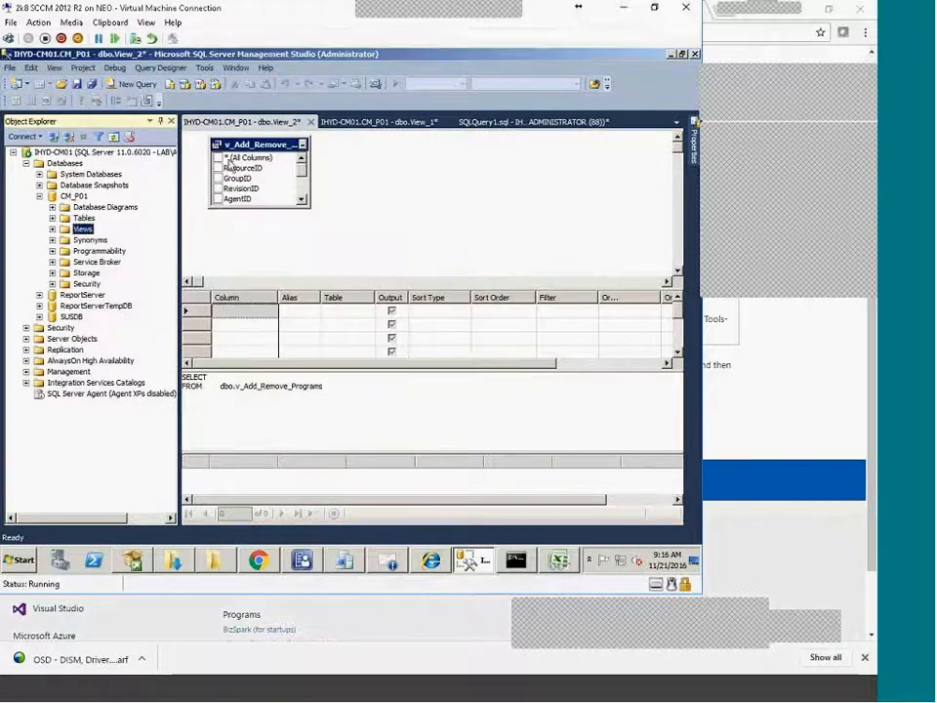
Run the query with all columns of v_Add_Remove_Programs, enlarging the results area and widening the DisplayName0 column
right_click(385, 209)
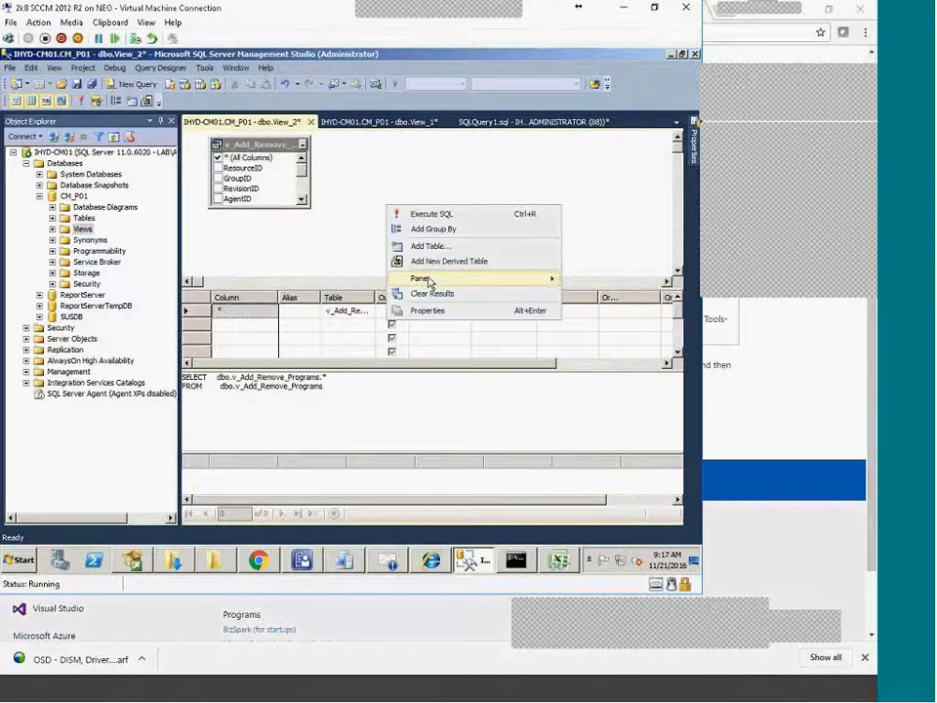
left_click(422, 214)
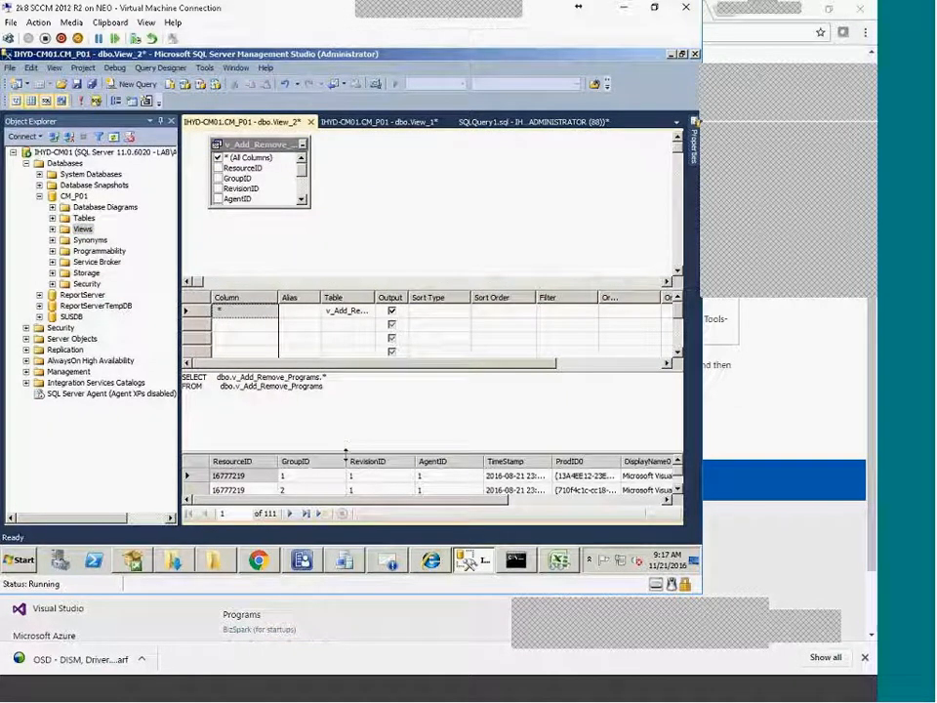
left_click_drag(347, 453, 337, 408)
left_click_drag(330, 500, 444, 509)
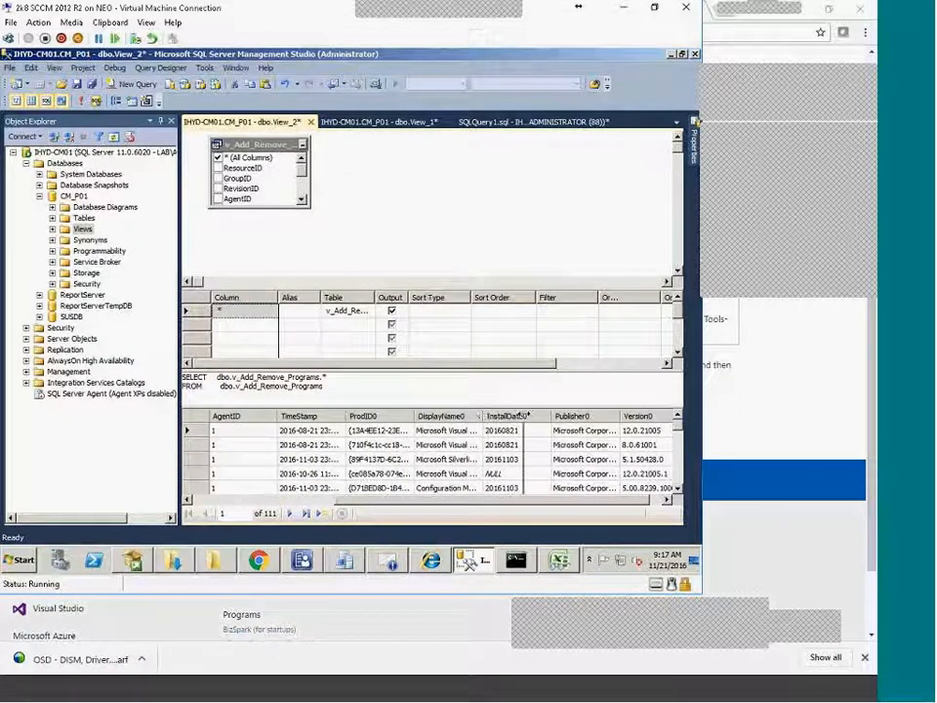
left_click_drag(486, 416, 525, 416)
Copy the Microsoft Silverlight entry from the DisplayName0 column of the query results
left_click(460, 473)
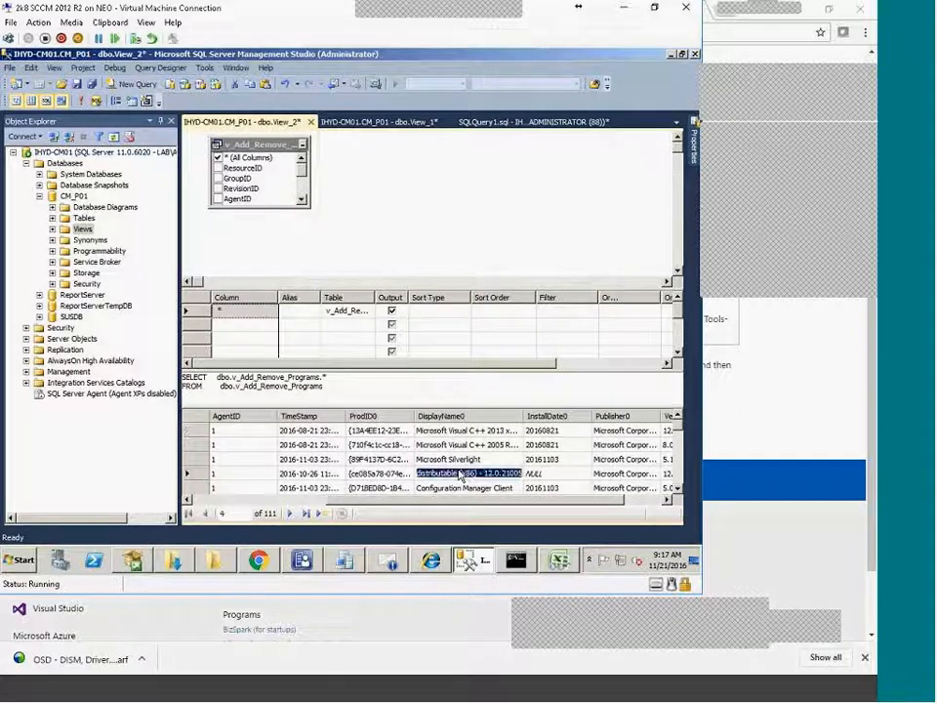
left_click(447, 459)
key("ctrl+c")
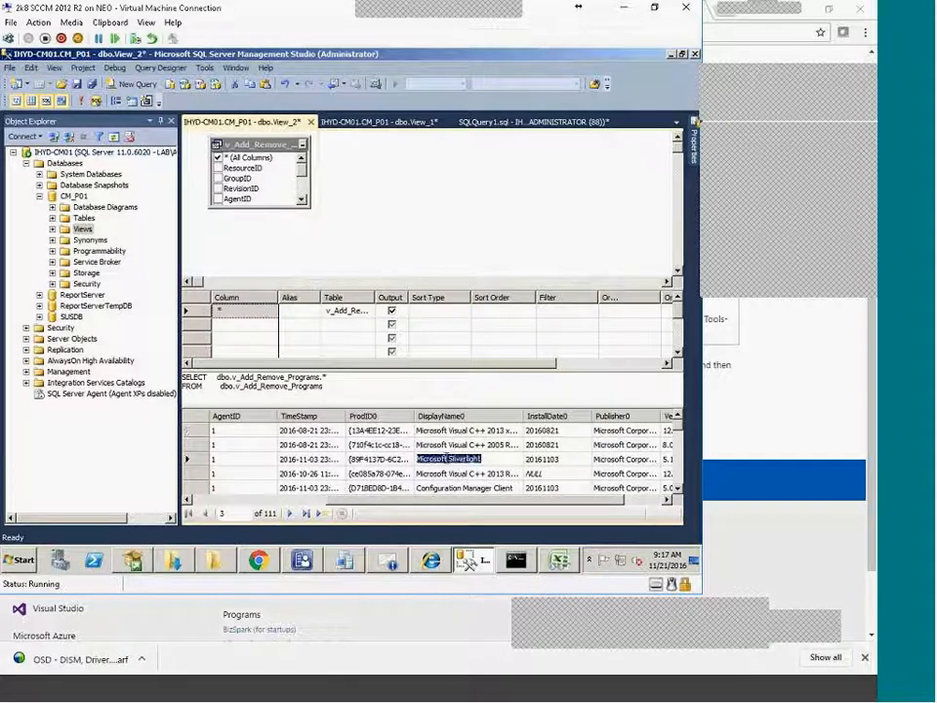
left_click(577, 317)
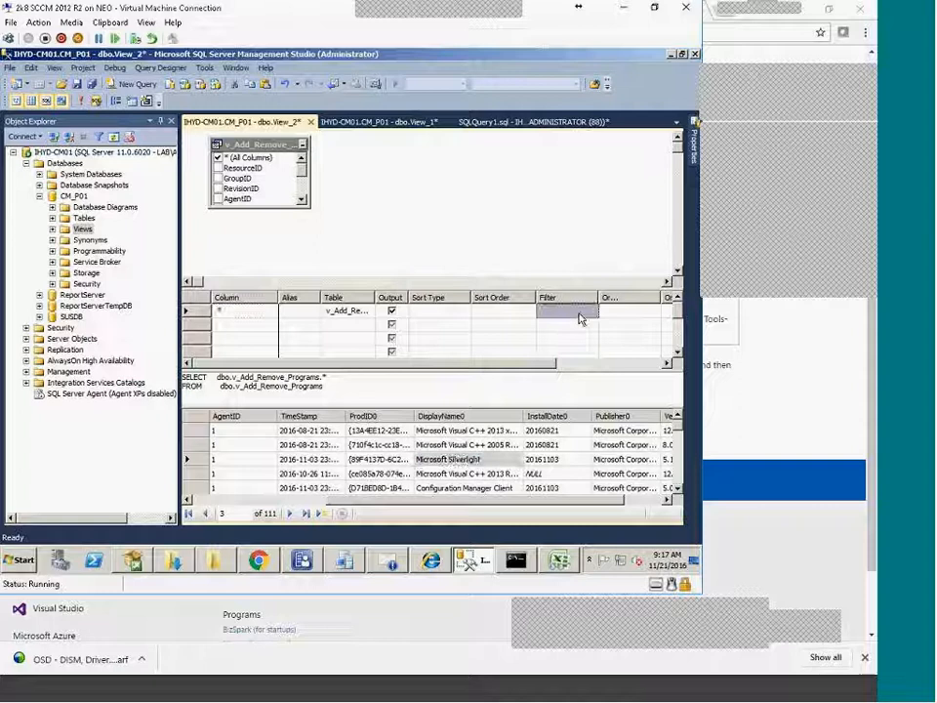
left_click(626, 320)
left_click(582, 315)
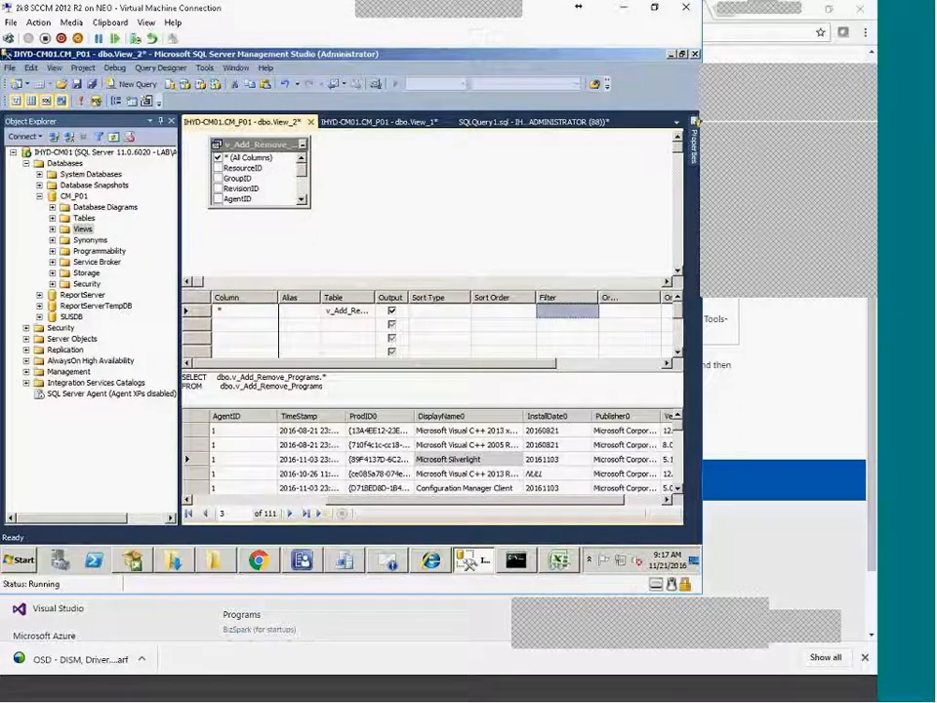
left_click(310, 391)
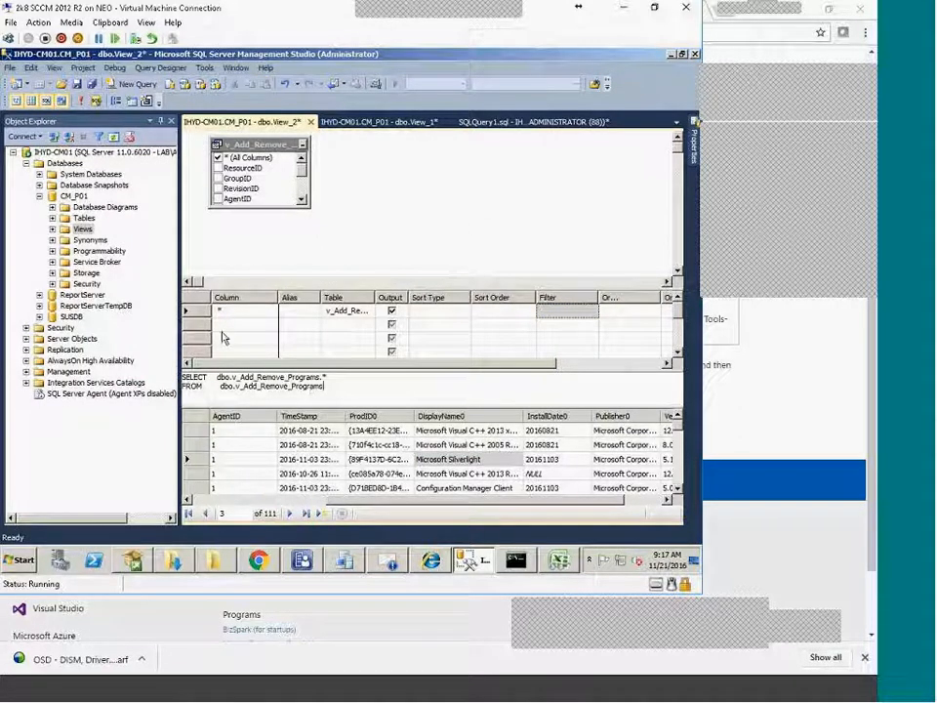
Enlarge the v_Add_Remove_Programs box in the diagram to show its full column list, and rerun the query
left_click_drag(308, 205, 340, 276)
left_click(502, 310)
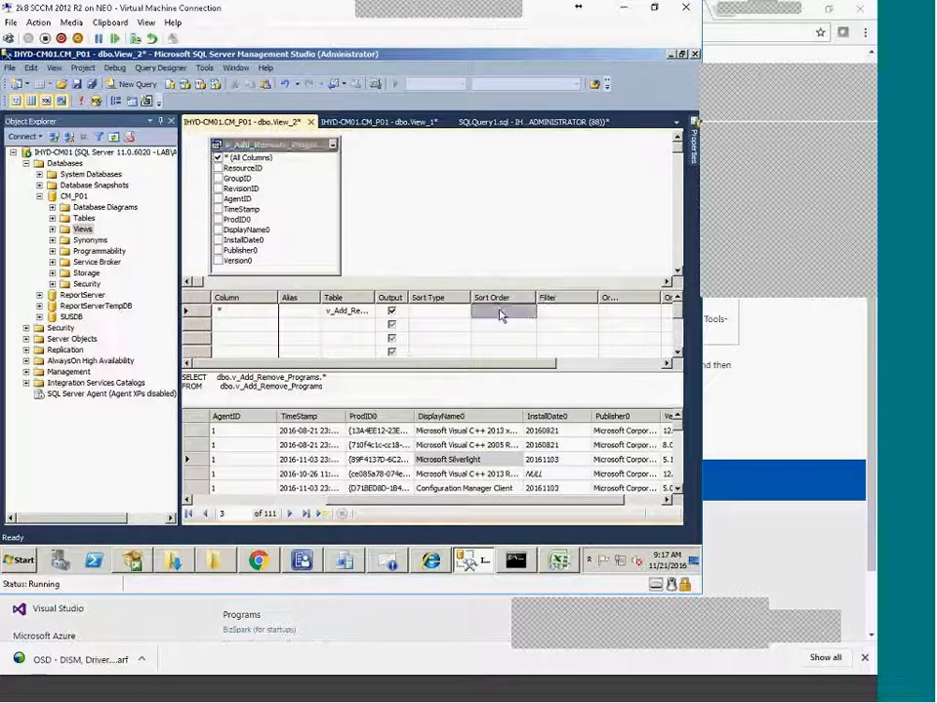
left_click(414, 313)
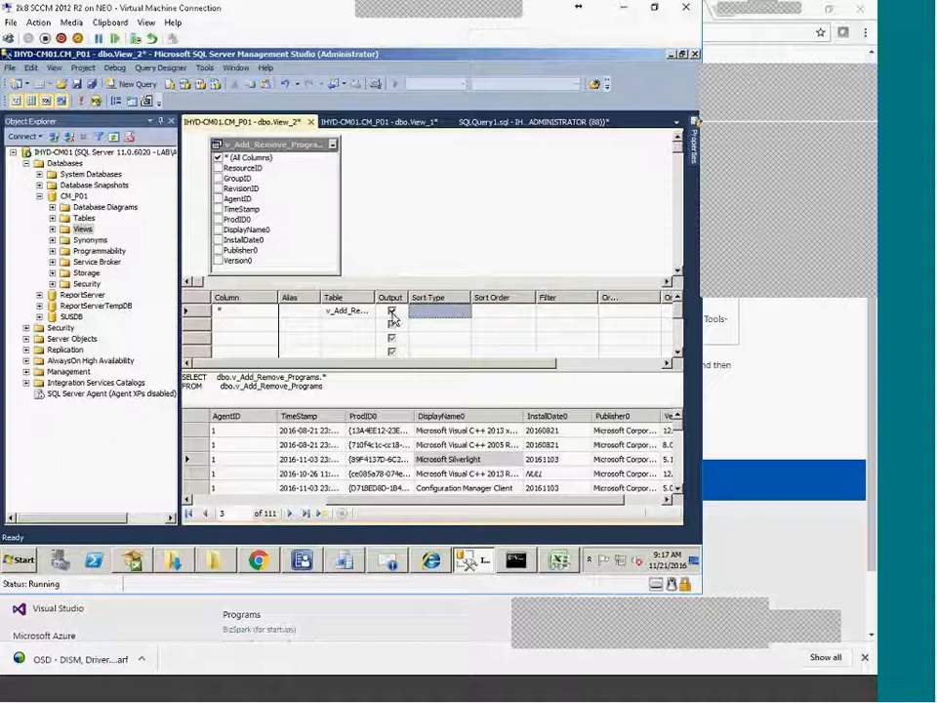
right_click(399, 179)
left_click(446, 185)
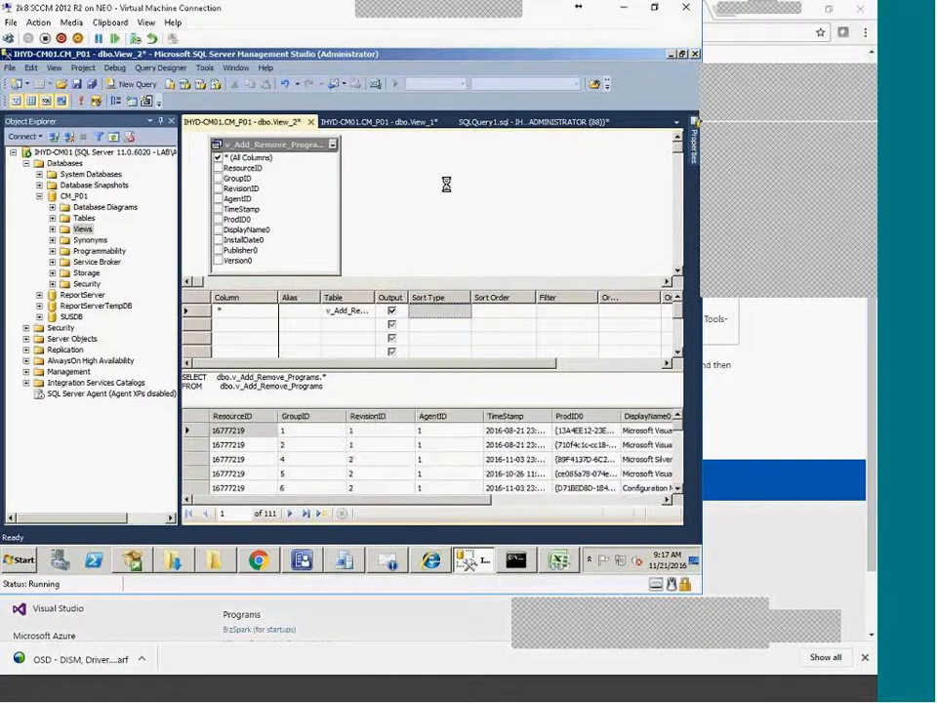
left_click(546, 312)
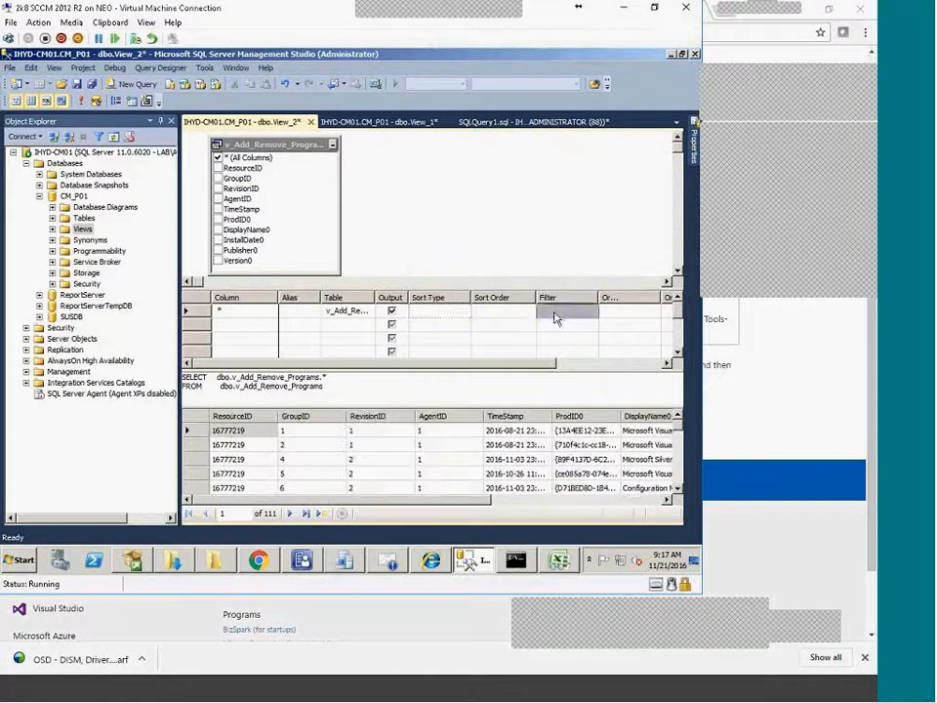
Output each v_Add_Remove_Programs column individually, from ResourceID through Version0, instead of all columns, and run the query
left_click(217, 168)
left_click(217, 178)
left_click(217, 188)
left_click(218, 198)
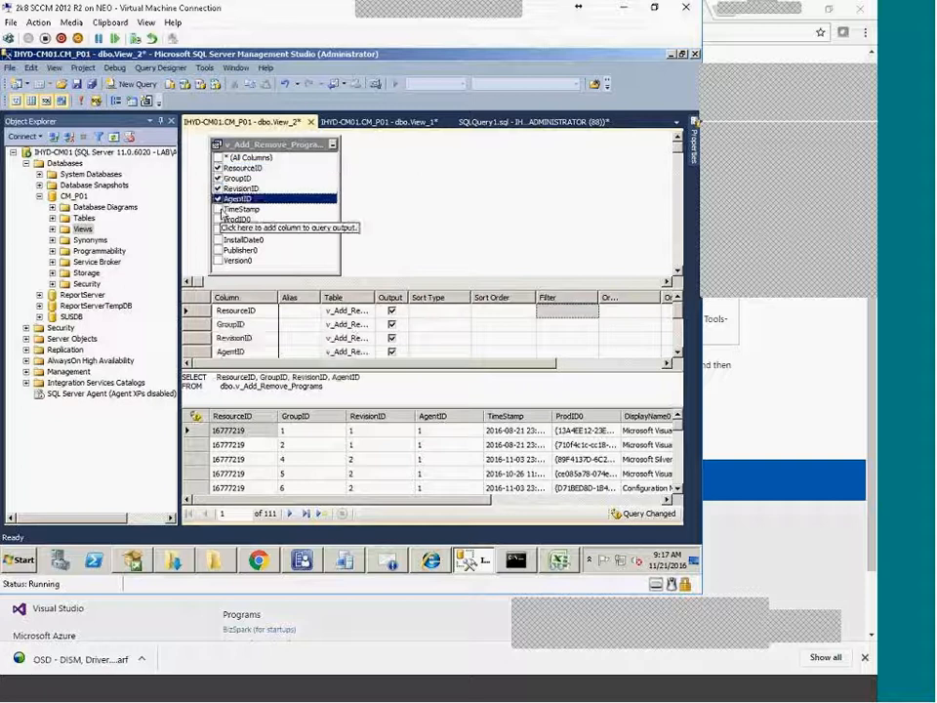
left_click(217, 209)
left_click(218, 219)
left_click(218, 230)
left_click(218, 250)
left_click(217, 260)
left_click(217, 240)
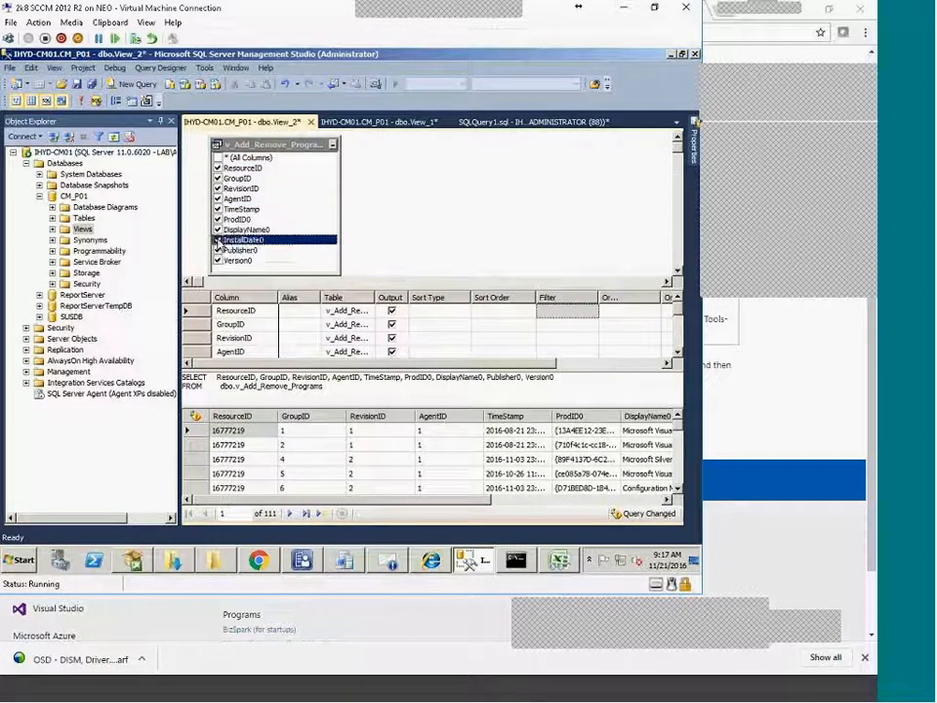
right_click(427, 174)
left_click(472, 185)
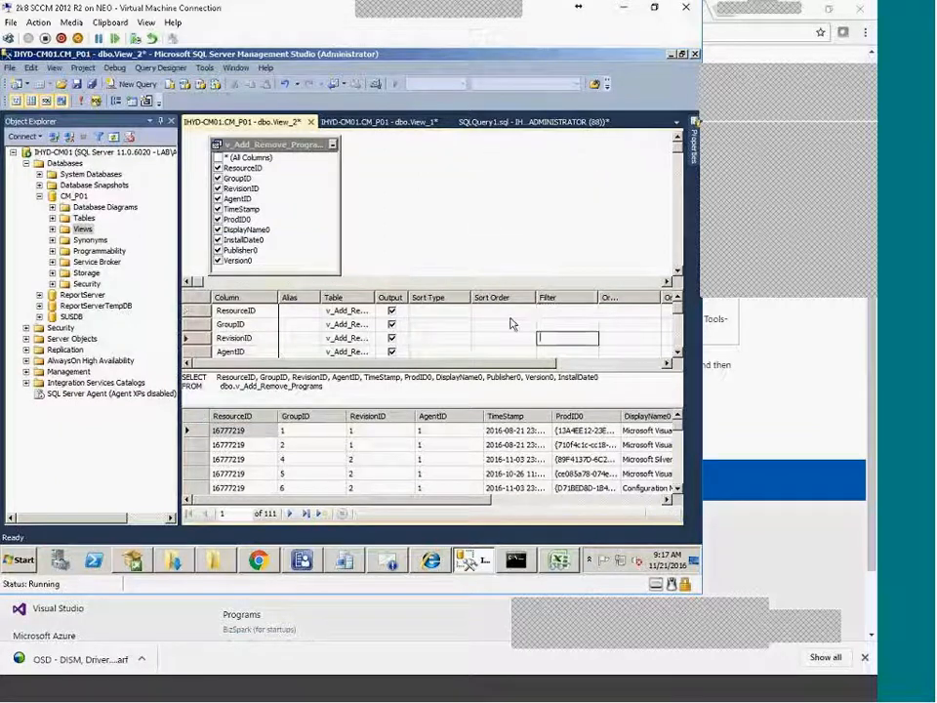
Filter DisplayName0 by the copied Microsoft Silverlight value in the criteria grid and run the query
left_click(573, 311)
right_click(429, 314)
left_click(237, 352)
scroll(239, 353, "down", 2)
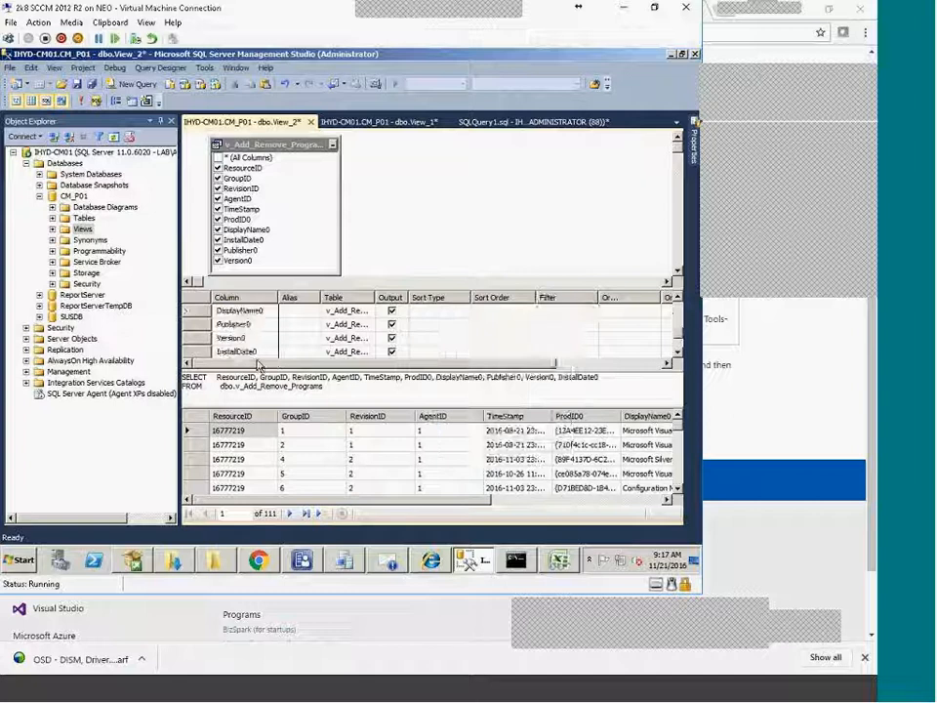
left_click(252, 312)
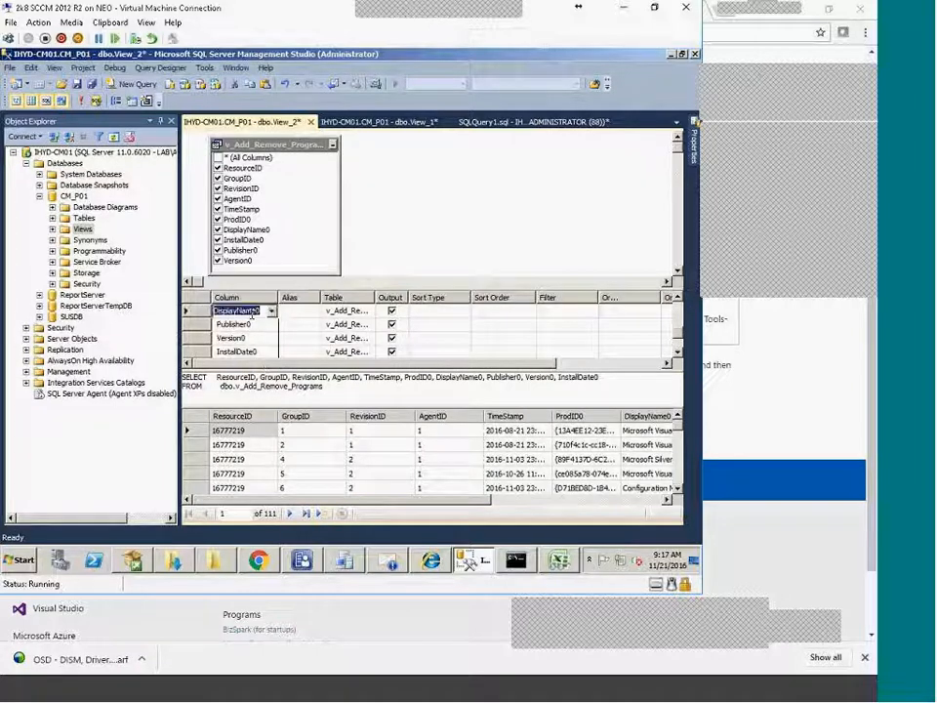
left_click(549, 312)
right_click(549, 311)
left_click(593, 389)
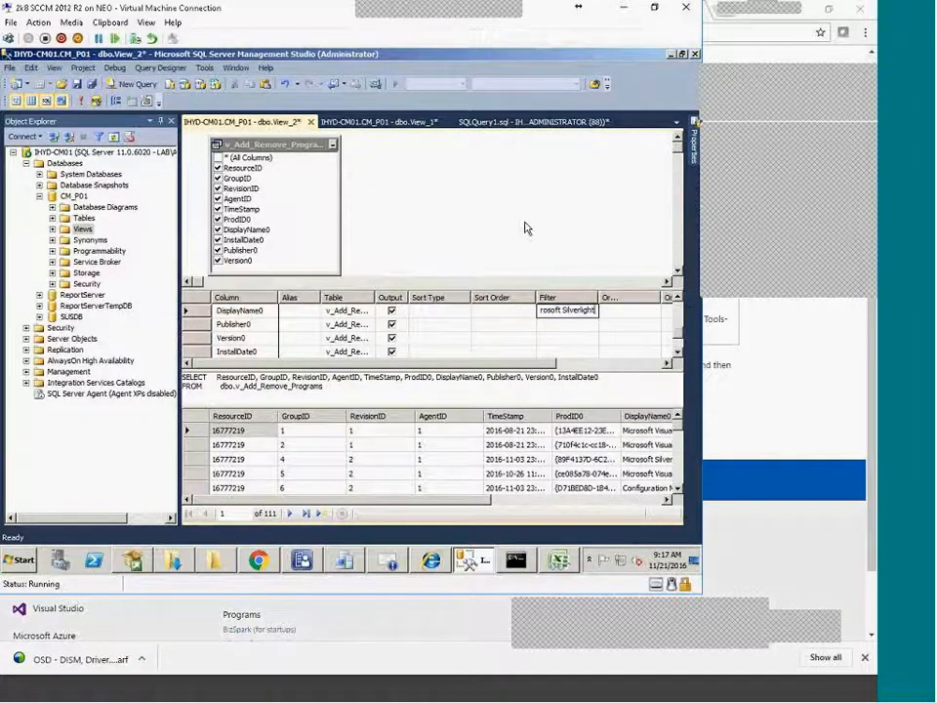
right_click(525, 225)
left_click(573, 236)
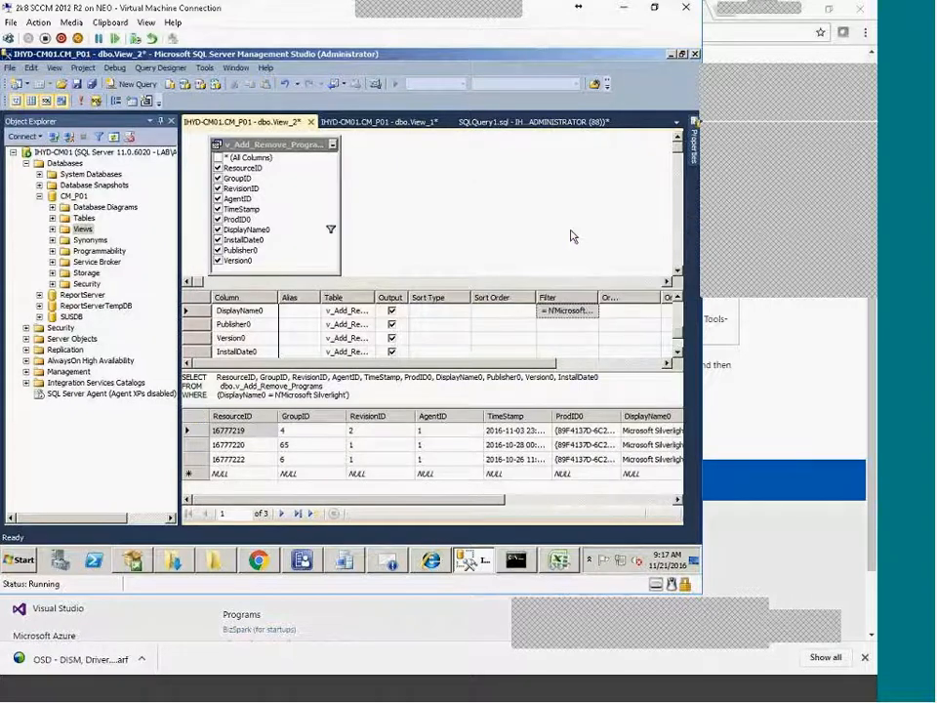
Look through the filtered result columns, including DisplayName0 and ResourceID
left_click_drag(452, 502, 398, 522)
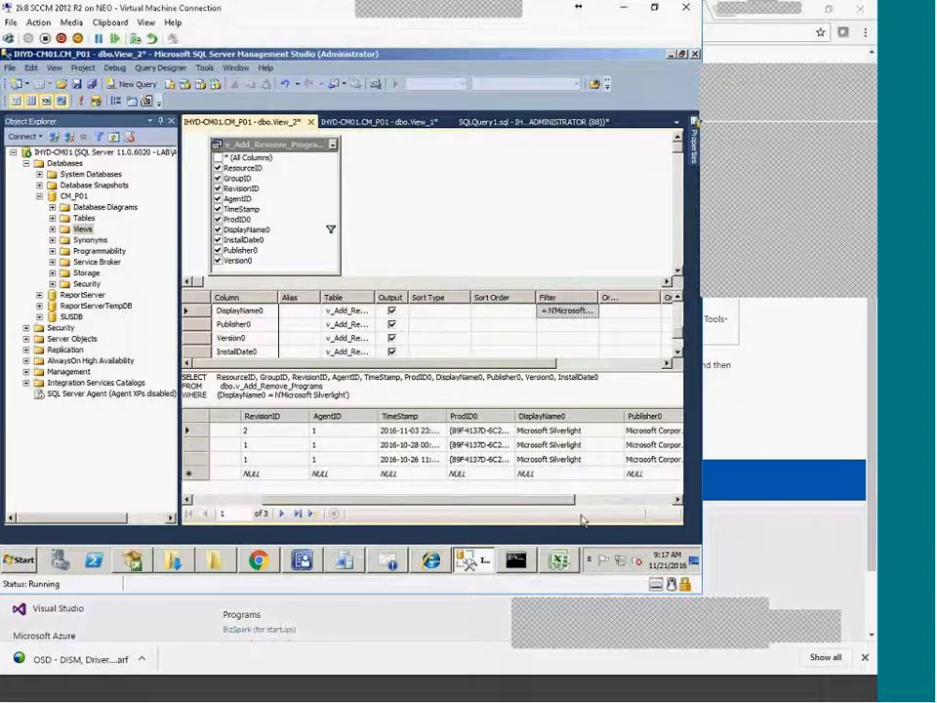
left_click_drag(565, 500, 267, 542)
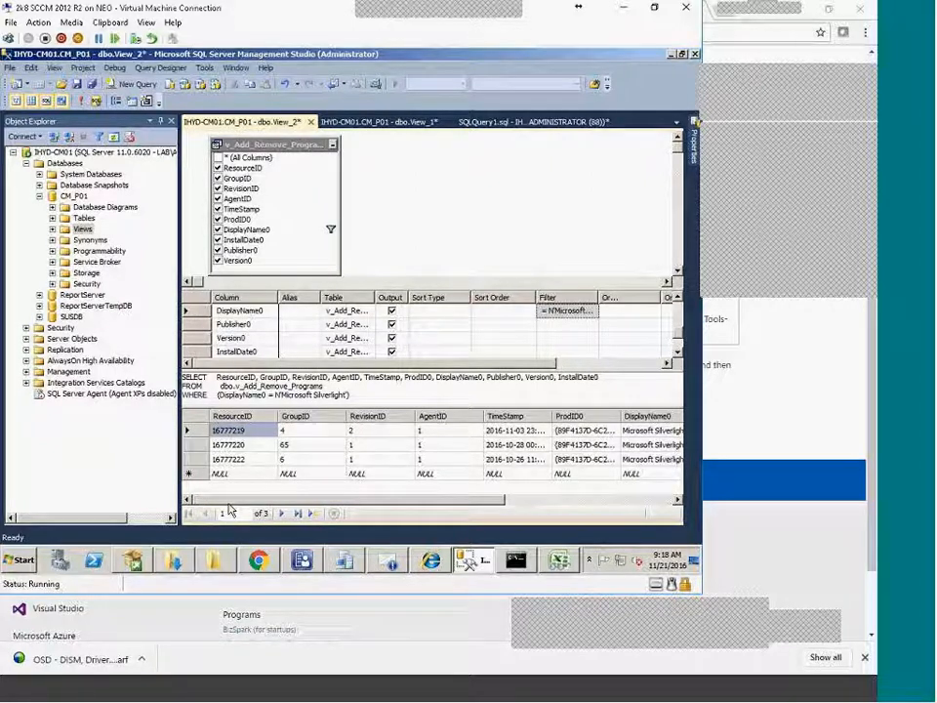
mouse_move(281, 501)
left_mouse_down()
mouse_move(383, 498)
mouse_move(264, 496)
left_mouse_up()
left_click(255, 430)
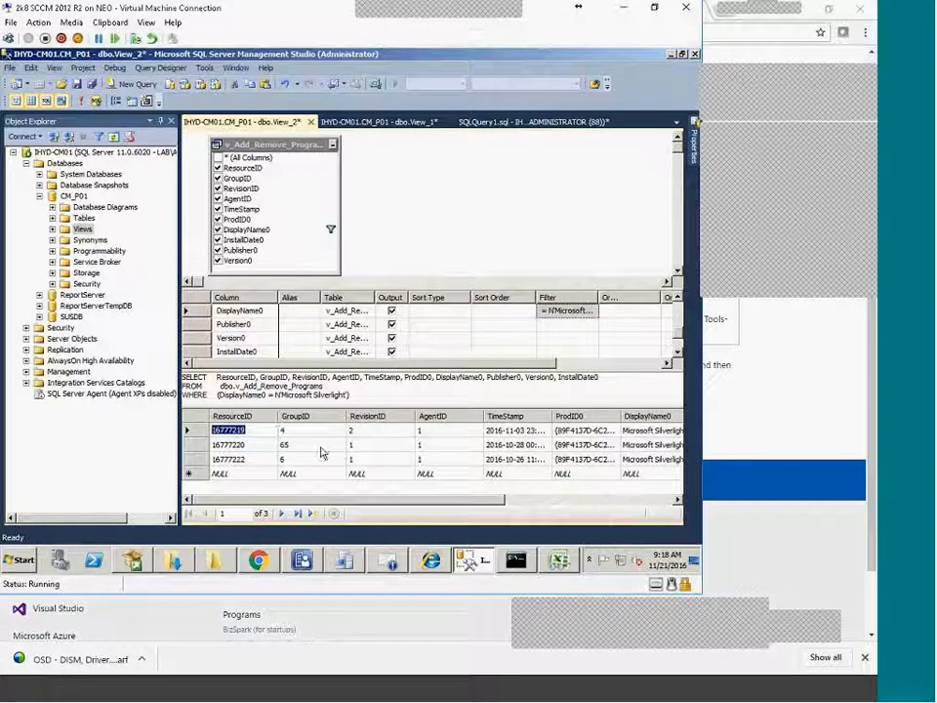
Add the v_R_System view to the query design
right_click(434, 181)
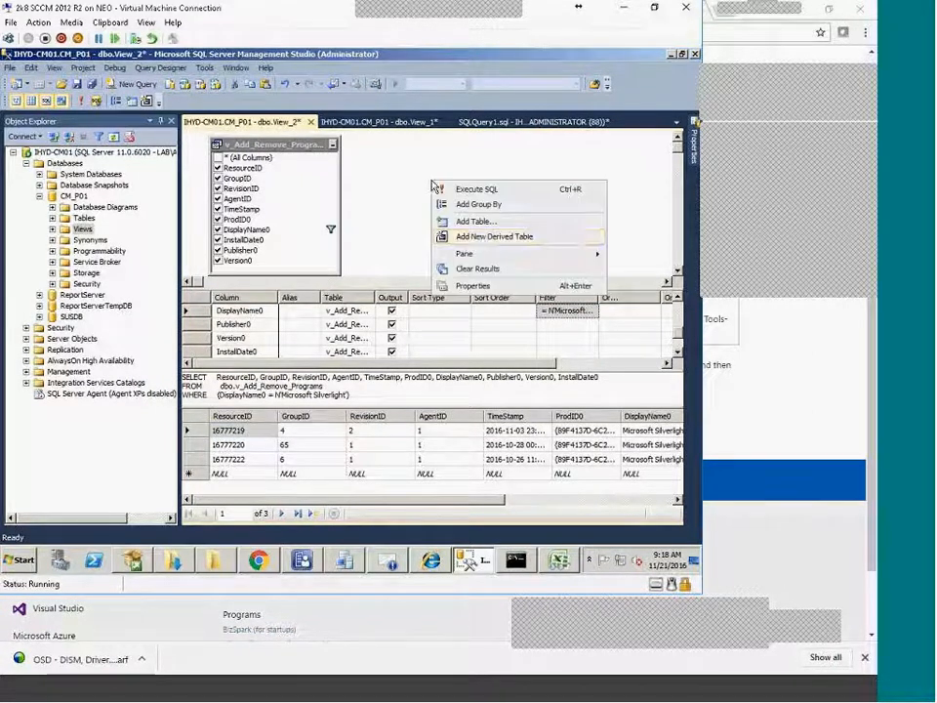
left_click(483, 222)
left_click(262, 217)
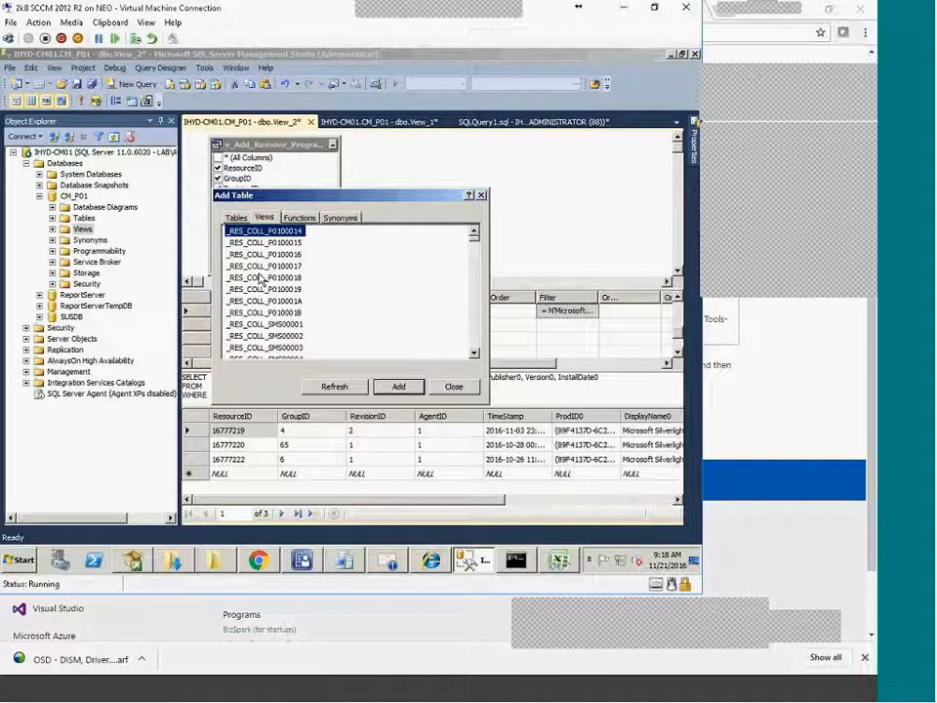
type("v_R_System")
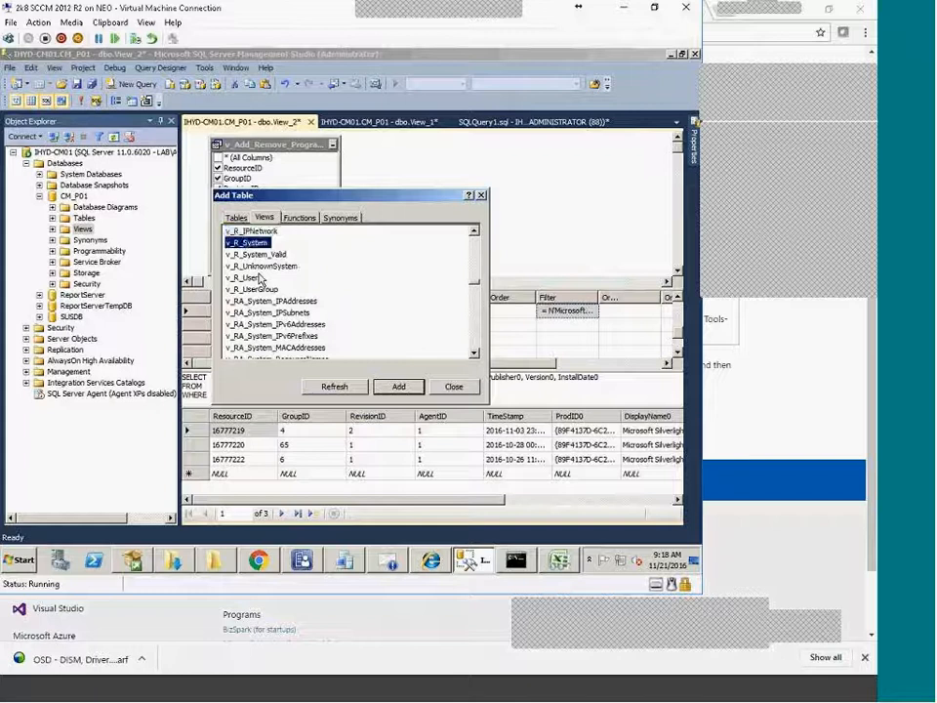
left_click(399, 387)
left_click(455, 388)
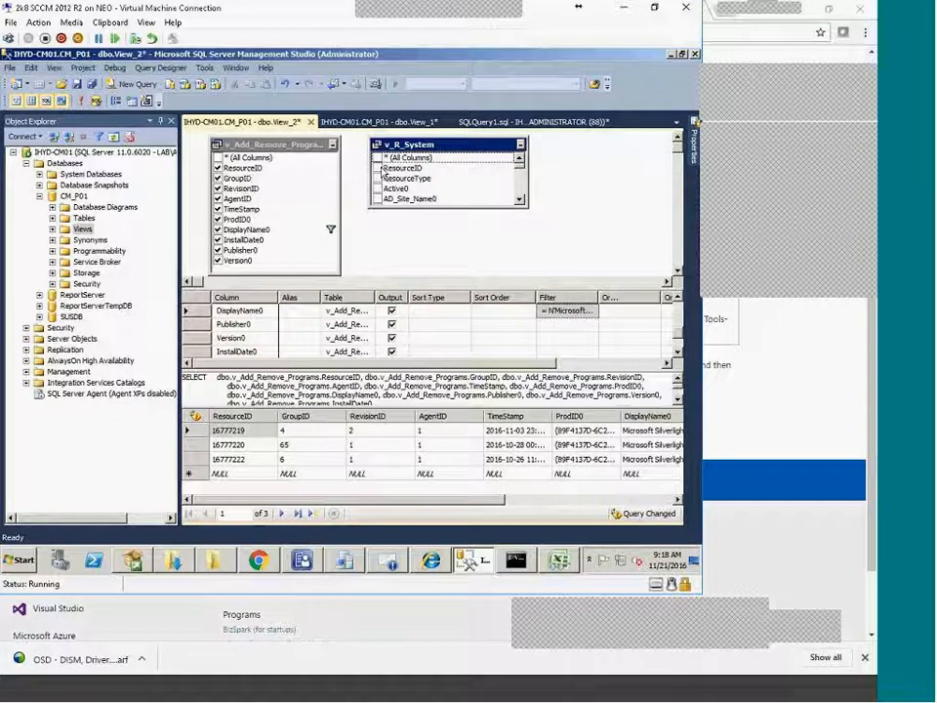
Include ResourceID from v_R_System in the output, run the query and check the returned rows
left_click(378, 169)
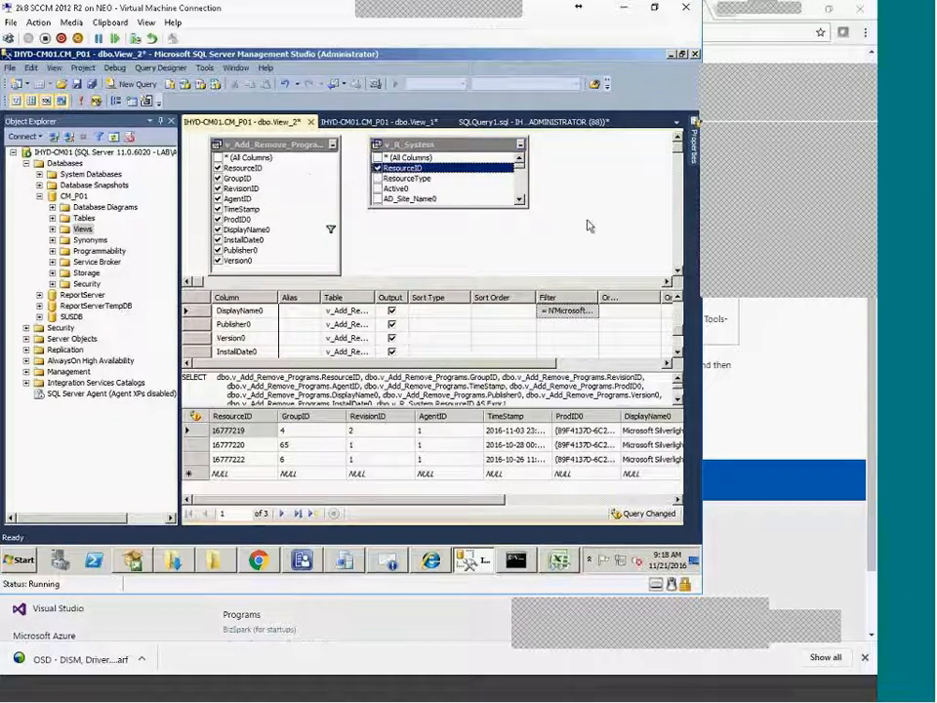
right_click(411, 223)
left_click(469, 230)
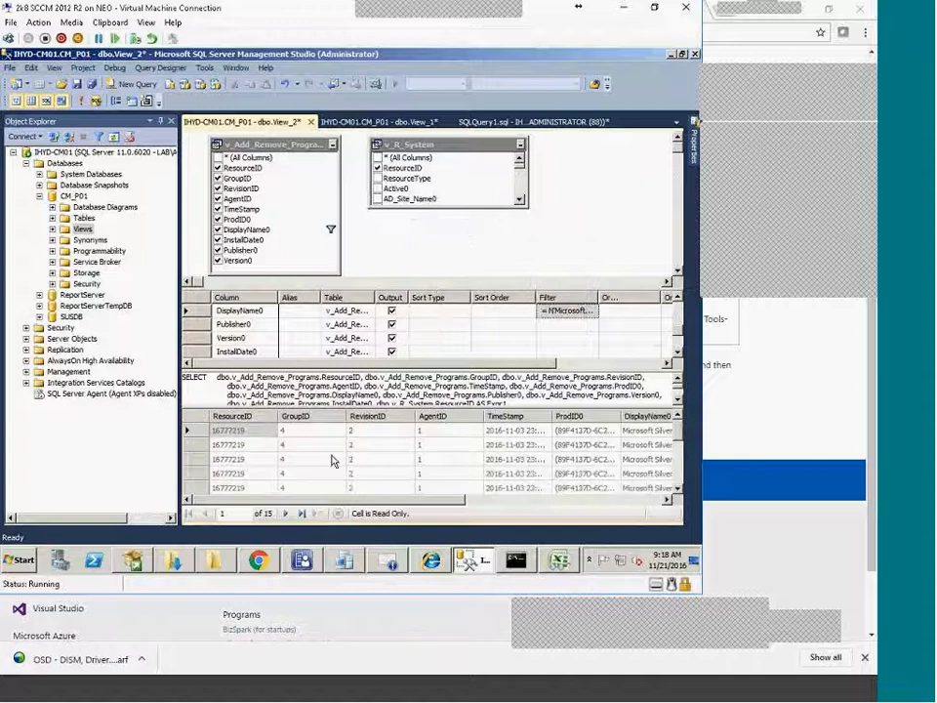
left_click(235, 473)
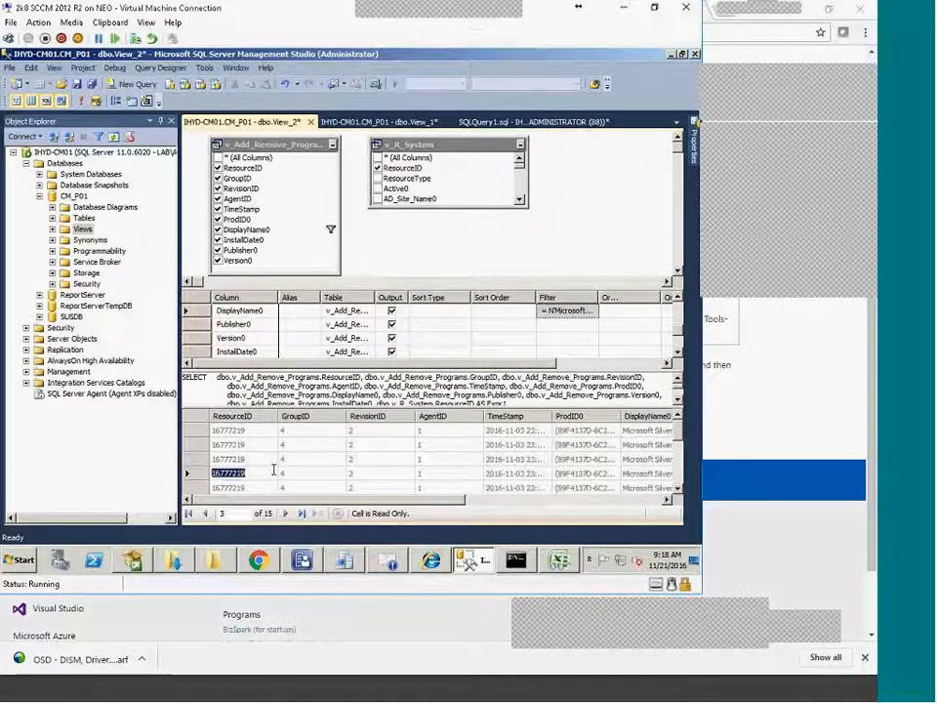
Join v_Add_Remove_Programs to v_R_System on ResourceID and run the query
left_click(438, 242)
left_click(265, 170)
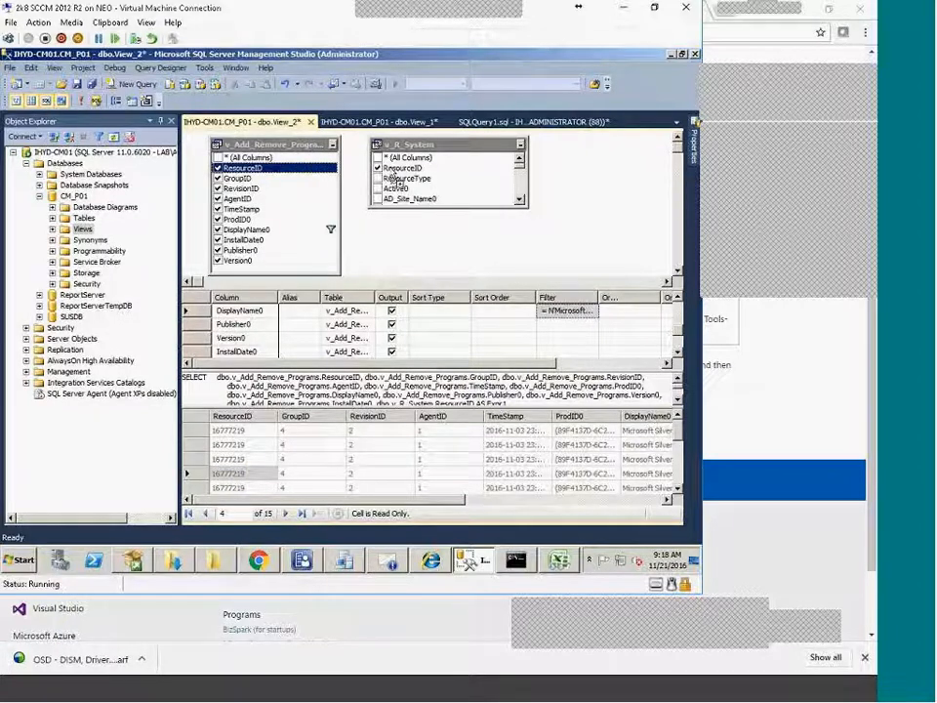
left_click_drag(395, 180, 391, 171)
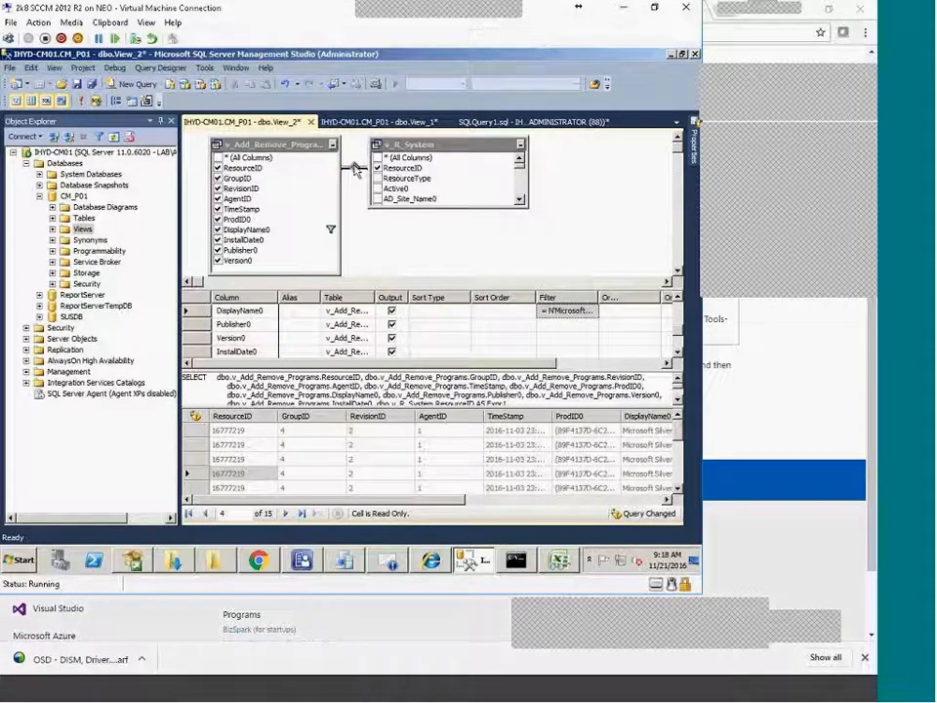
mouse_move(355, 169)
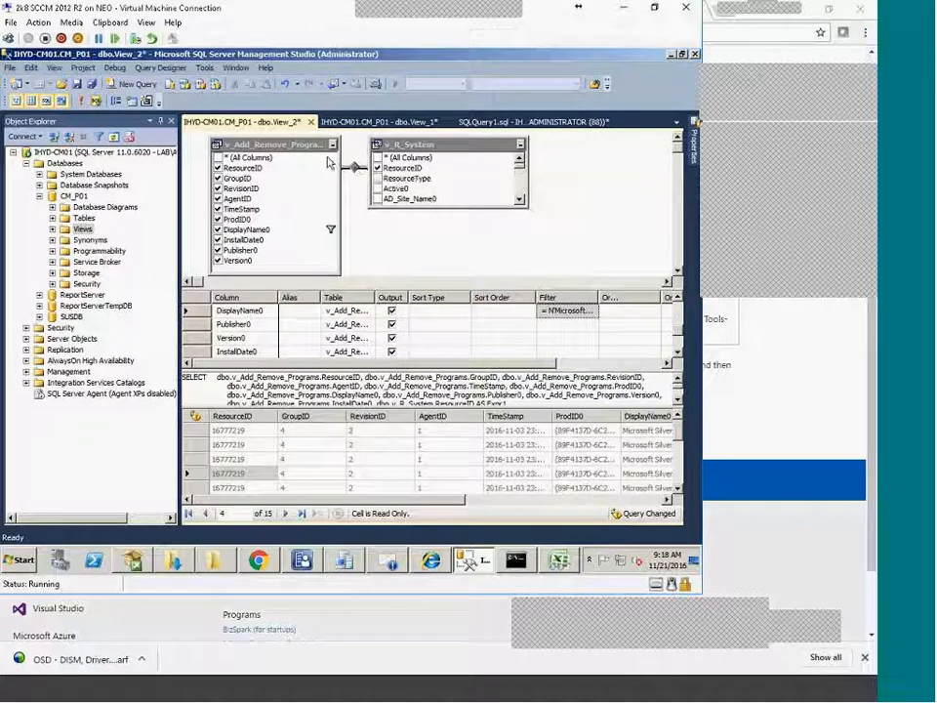
right_click(402, 240)
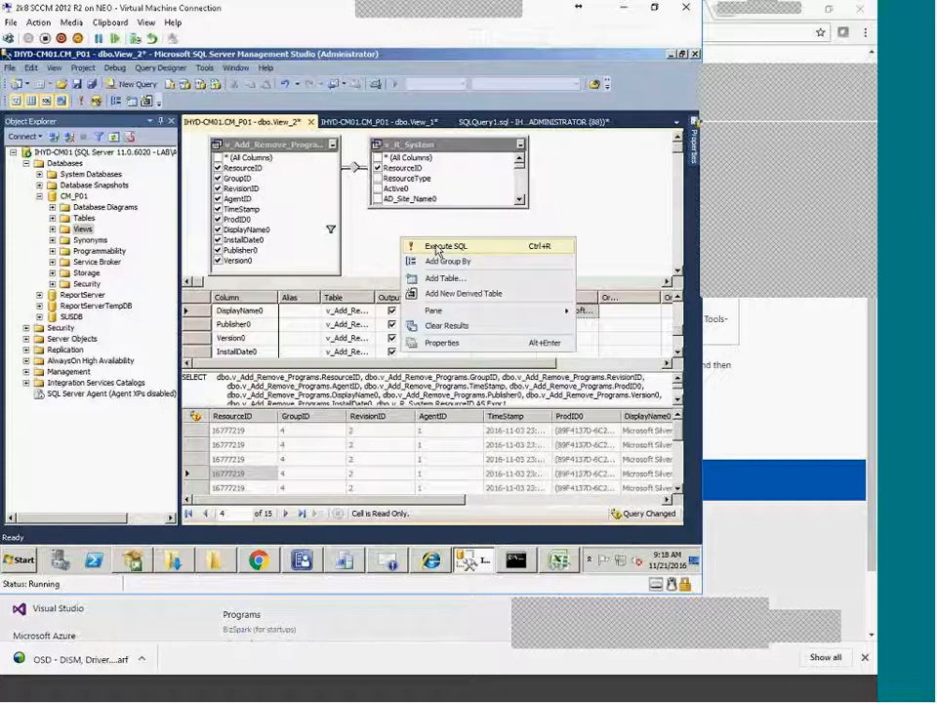
left_click(436, 246)
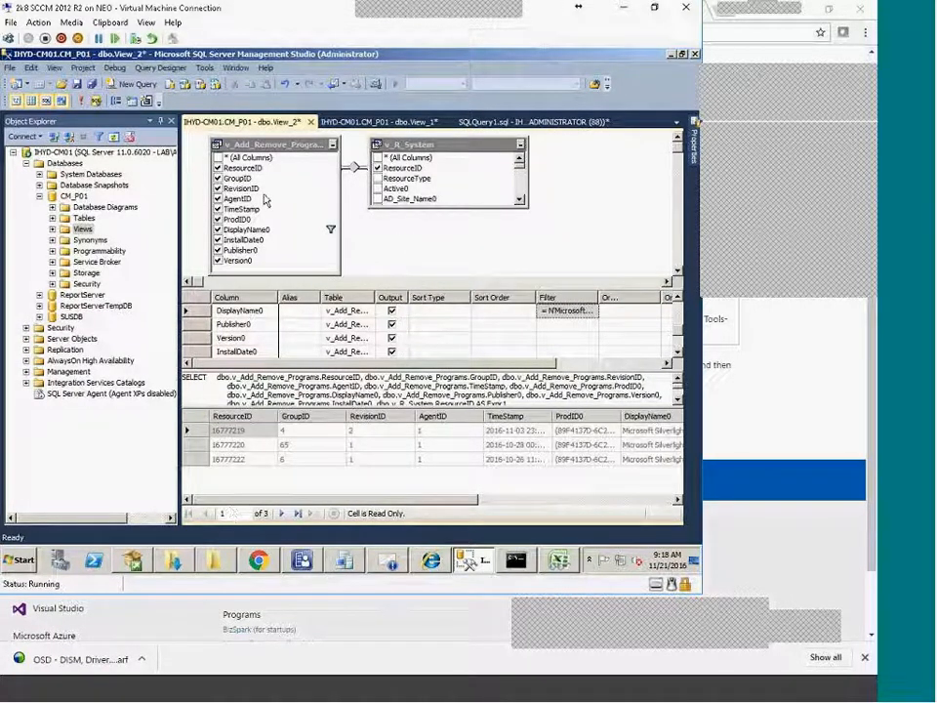
Enlarge the SQL statement area and examine the INNER JOIN condition that links ResourceID in both views
left_click(257, 431)
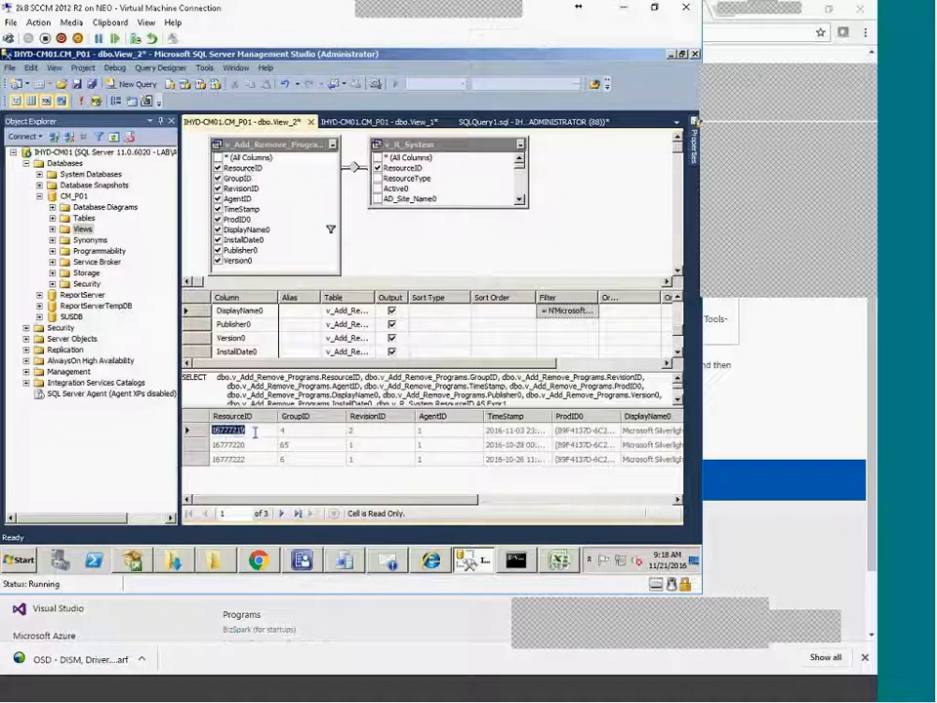
left_click_drag(437, 371, 420, 326)
left_click(422, 374)
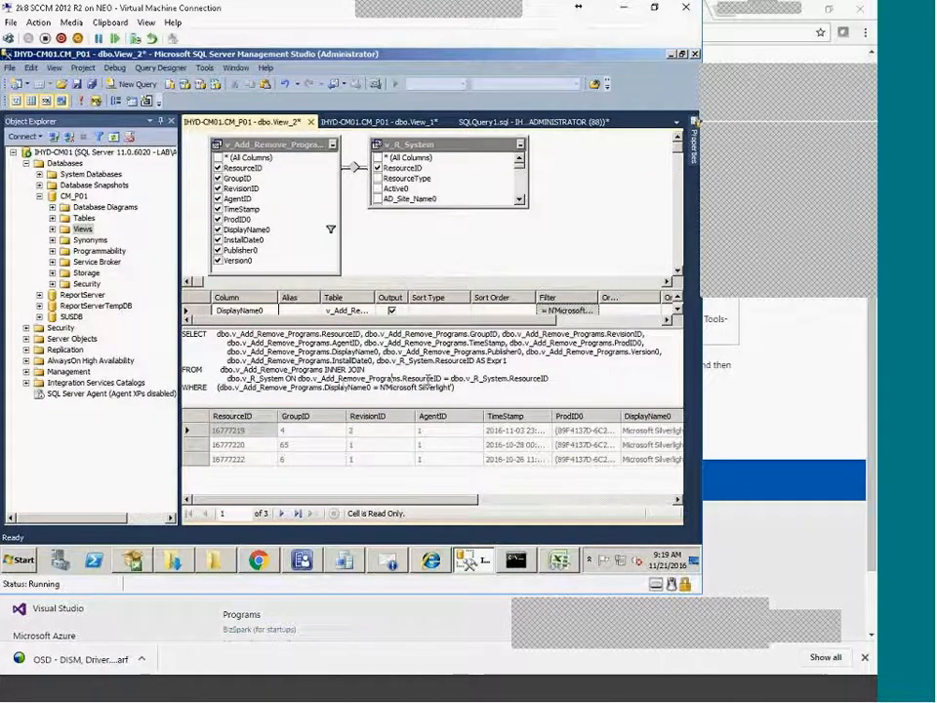
left_click(262, 151)
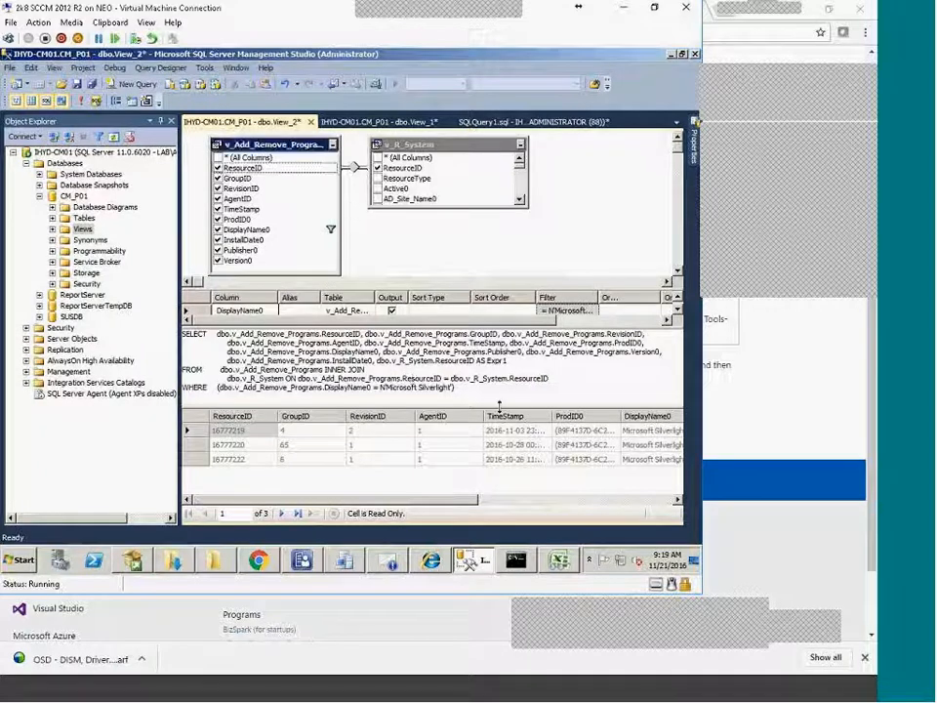
left_click_drag(401, 379, 452, 379)
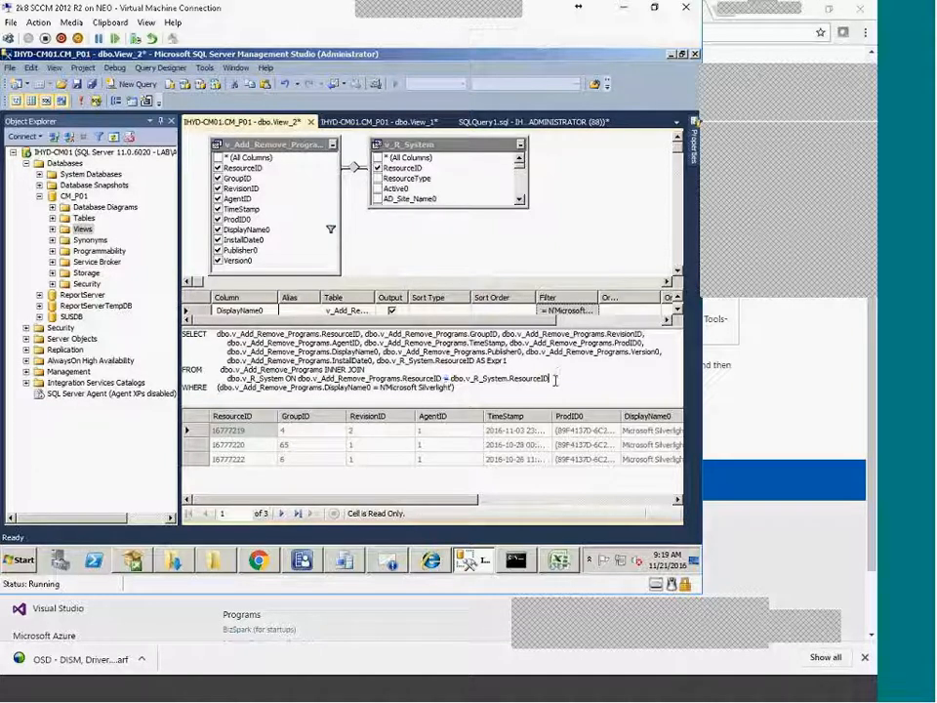
Examine the Expr1 column in the results and its alias on the v_R_System ResourceID row of the criteria grid
left_click_drag(246, 500, 472, 515)
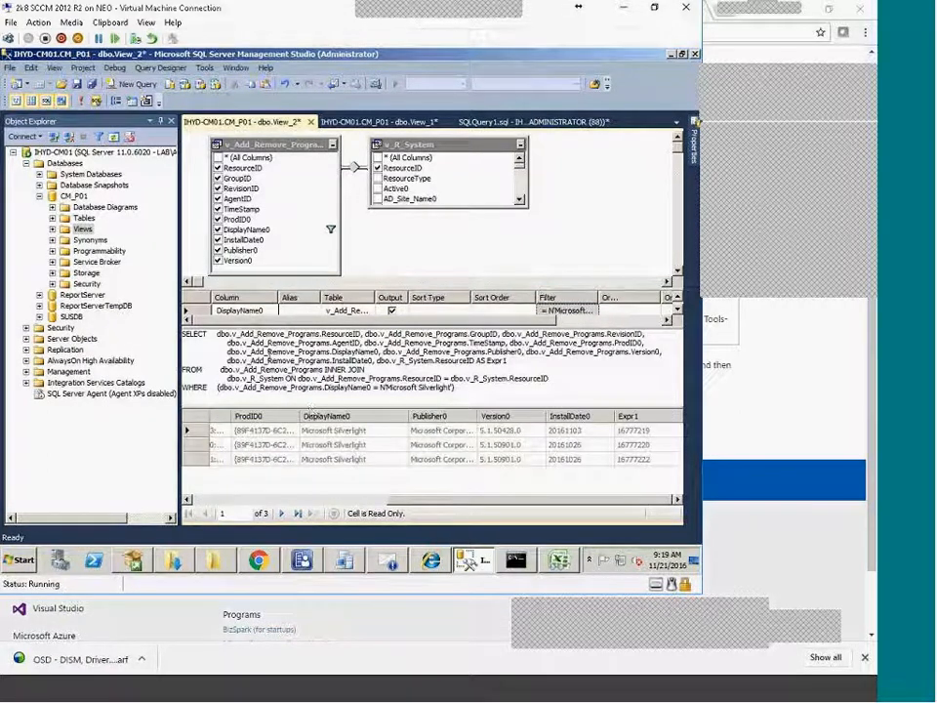
left_click_drag(440, 289, 435, 240)
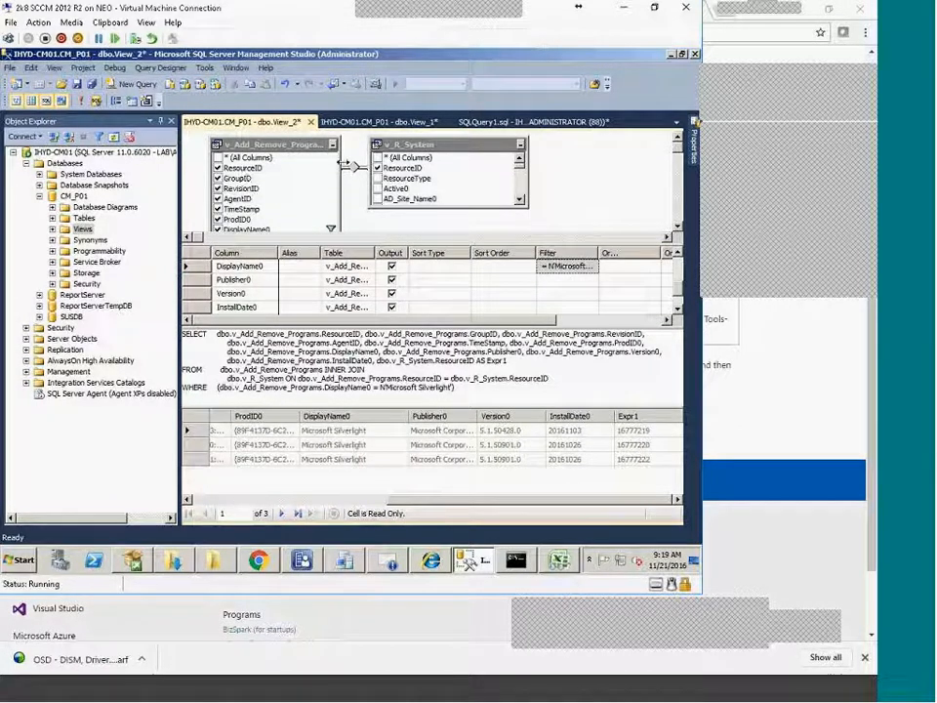
left_click(679, 311)
left_click(678, 310)
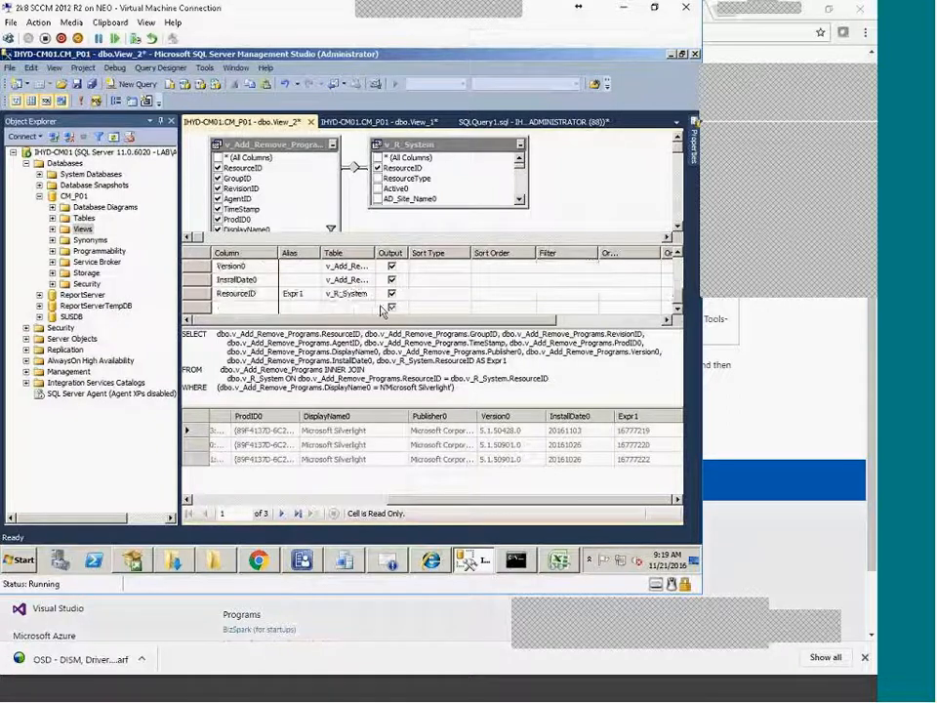
left_click(298, 293)
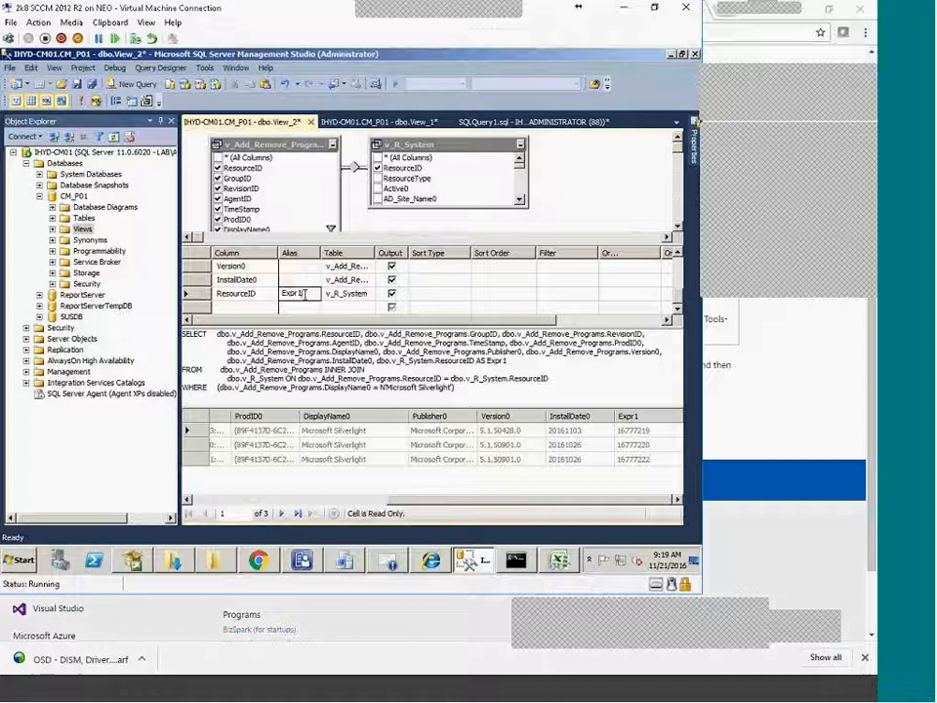
left_click_drag(304, 293, 274, 292)
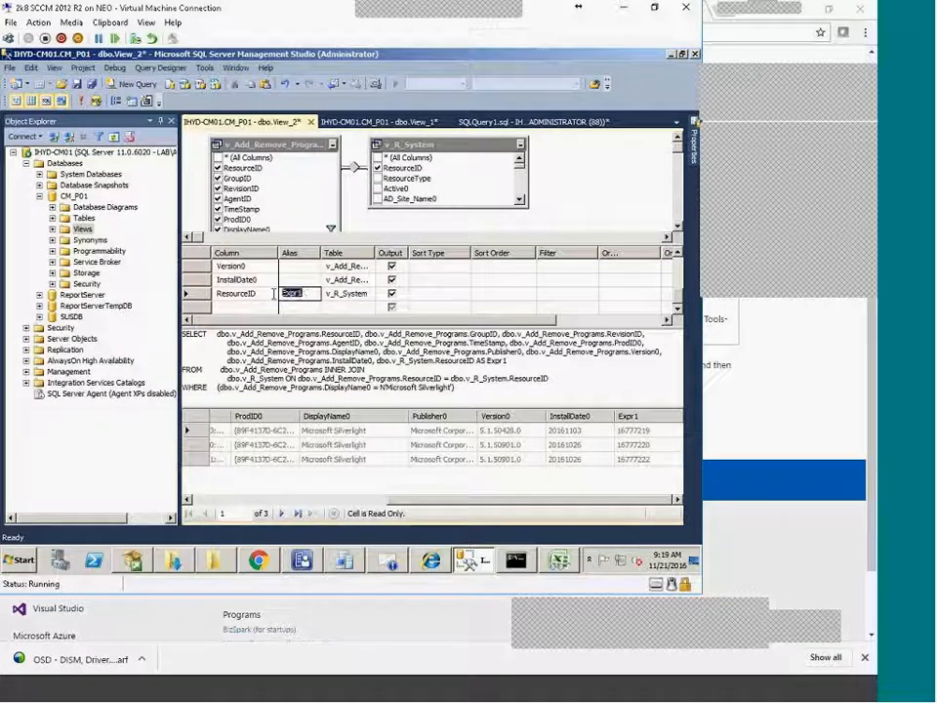
left_click(647, 436)
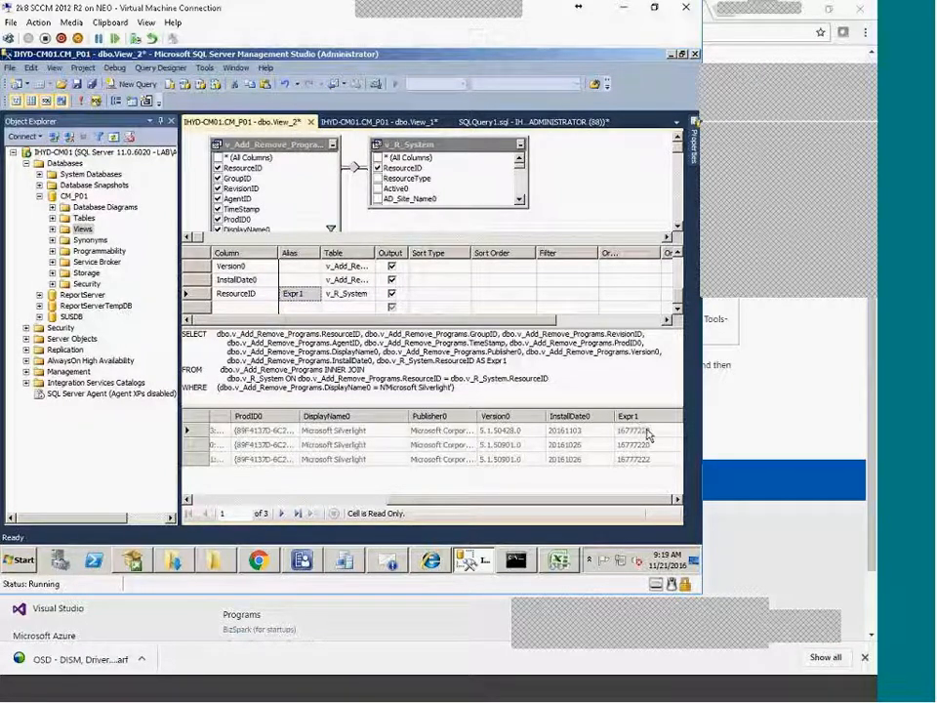
mouse_move(530, 503)
left_mouse_down()
mouse_move(348, 501)
mouse_move(512, 494)
mouse_move(245, 493)
mouse_move(512, 498)
left_mouse_up()
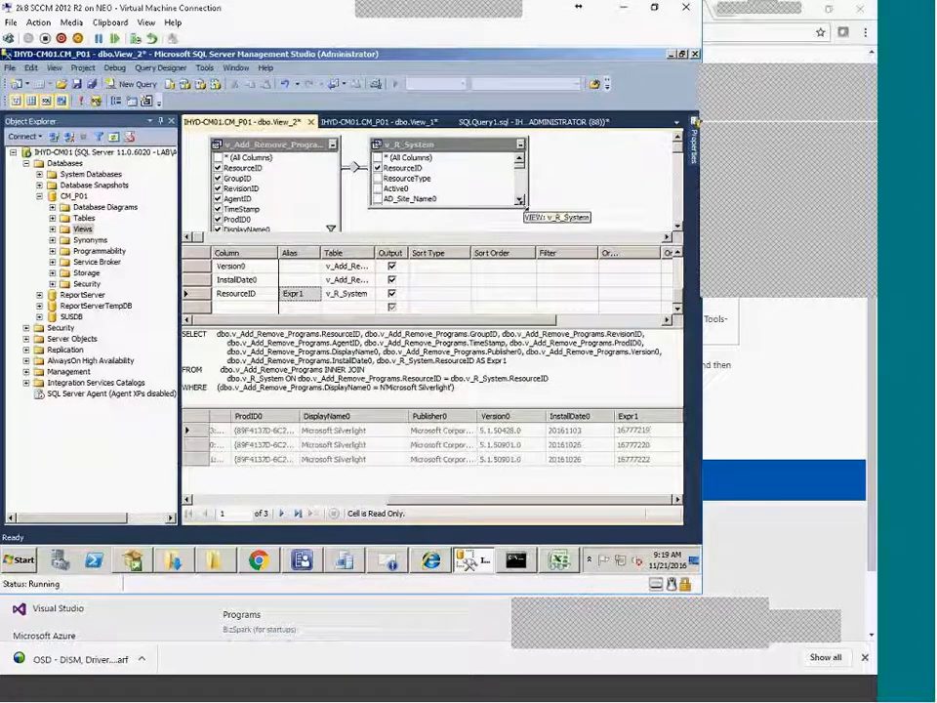
Include Name0 from v_R_System in the output, run the query and check the returned columns
left_click_drag(524, 206, 521, 232)
scroll(521, 232, "down", 4)
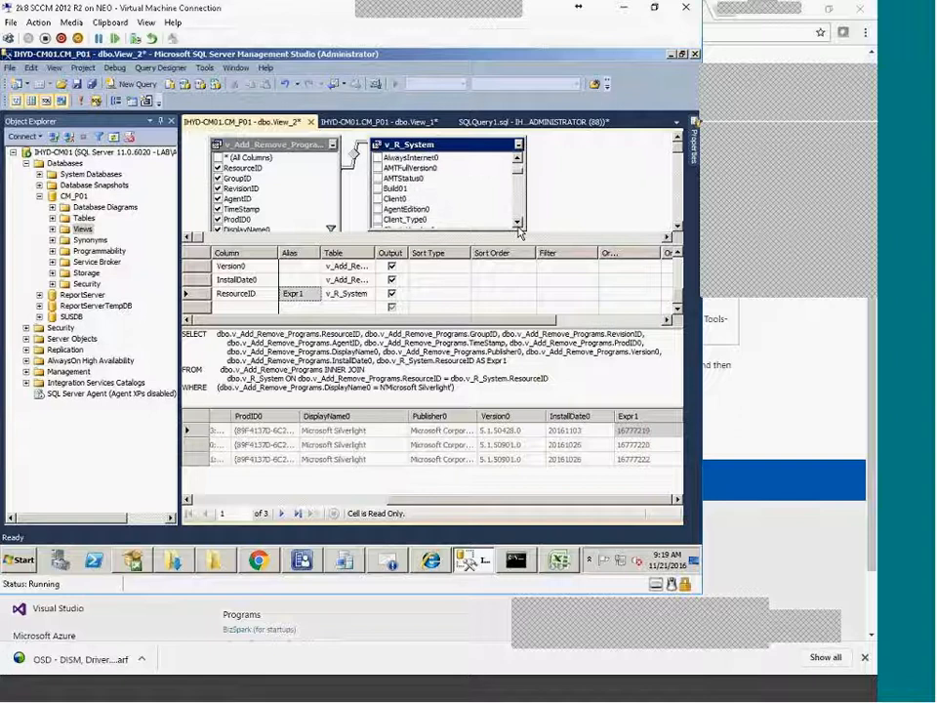
scroll(518, 228, "down", 3)
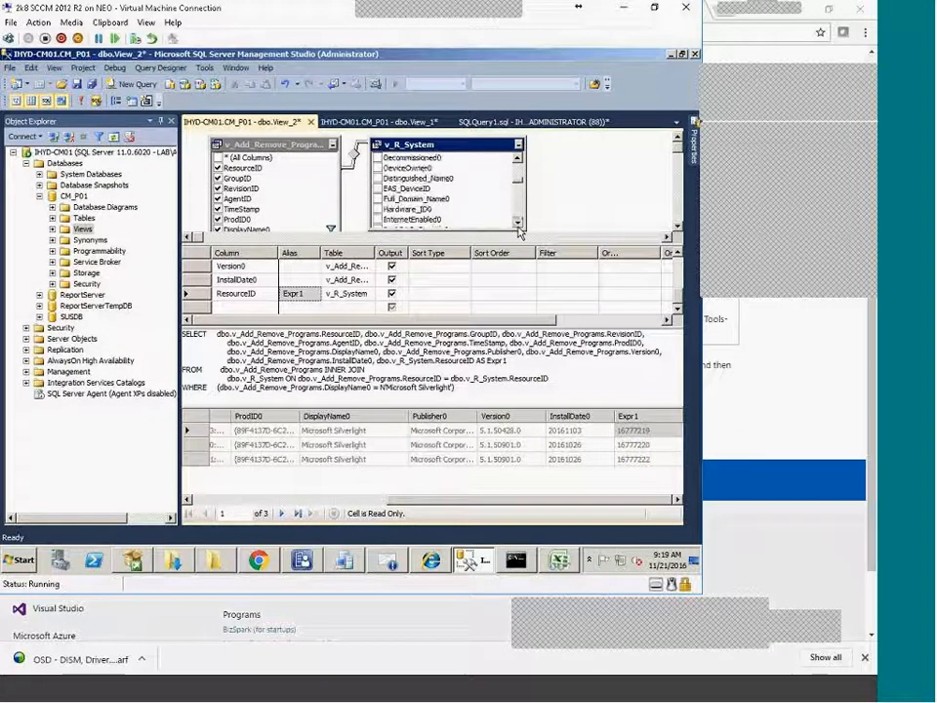
scroll(520, 232, "down", 5)
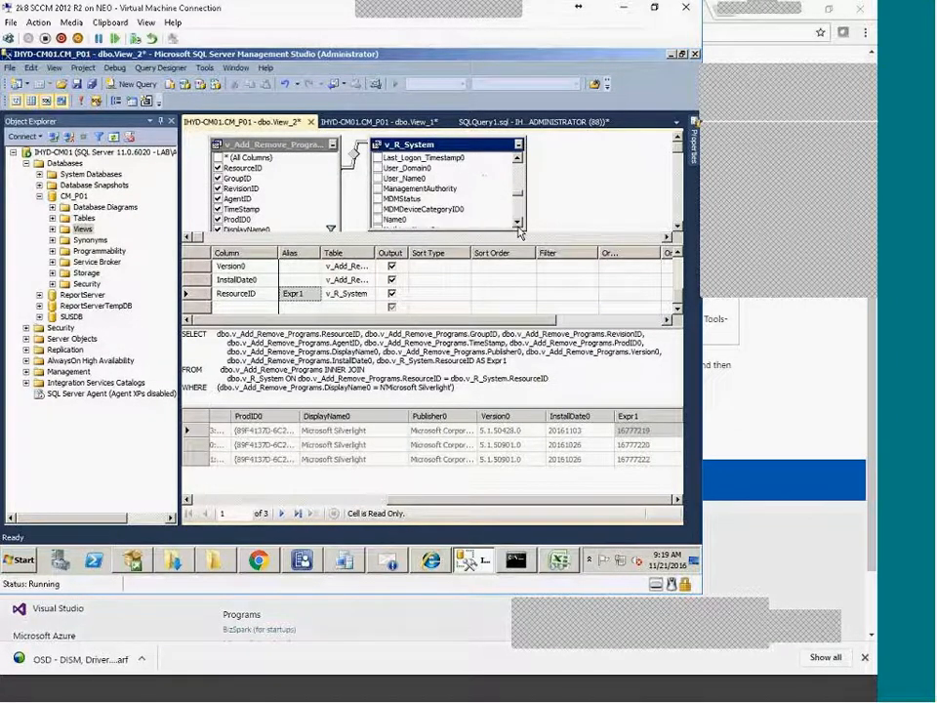
scroll(520, 232, "down", 1)
left_click(377, 187)
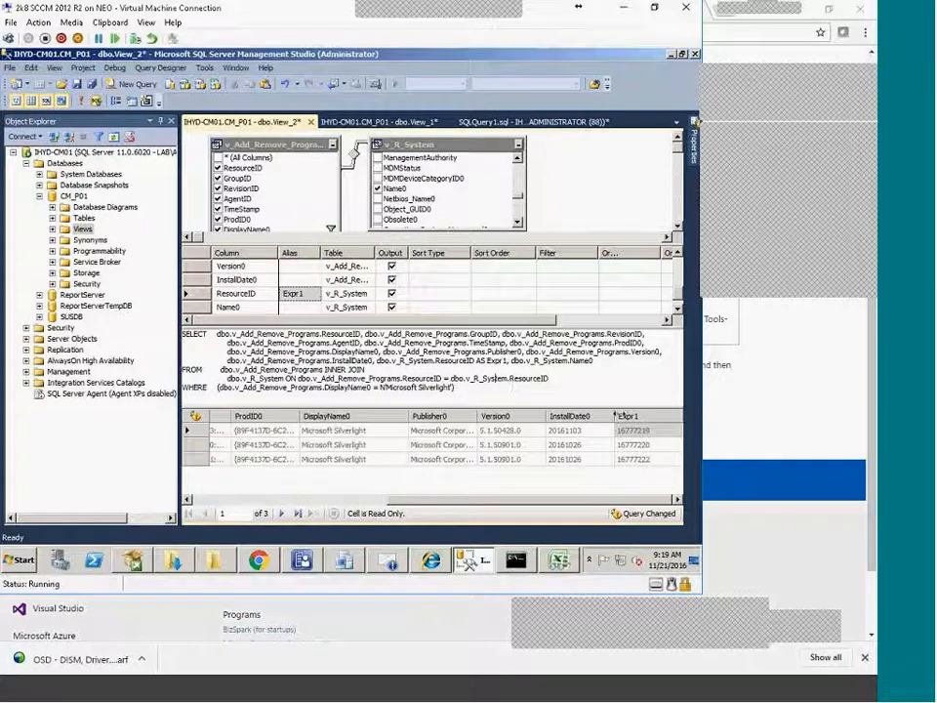
right_click(562, 318)
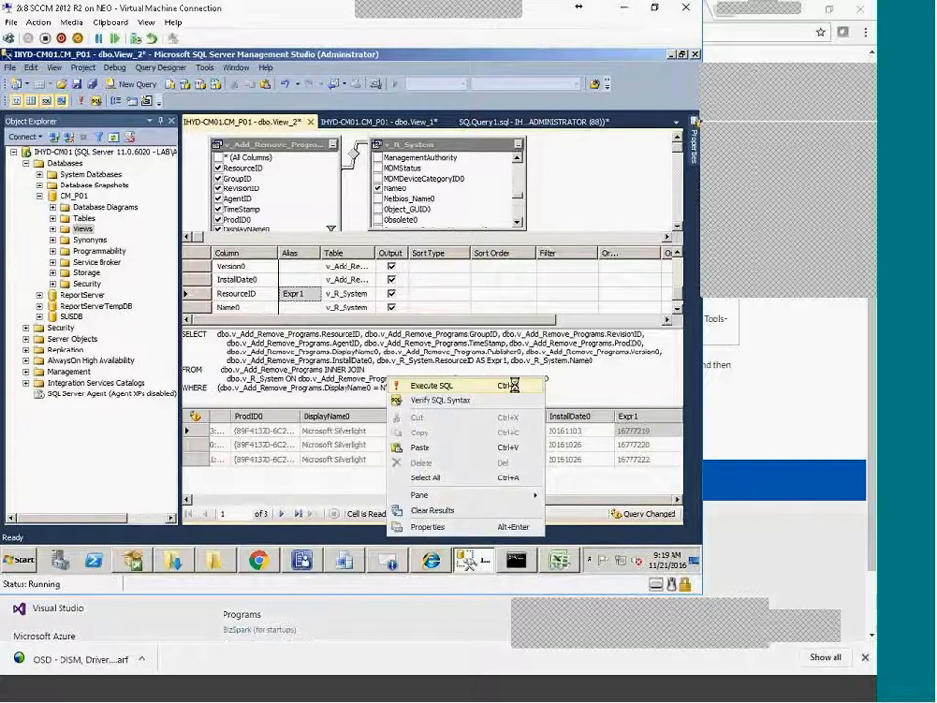
left_click(578, 328)
left_click_drag(310, 499, 670, 477)
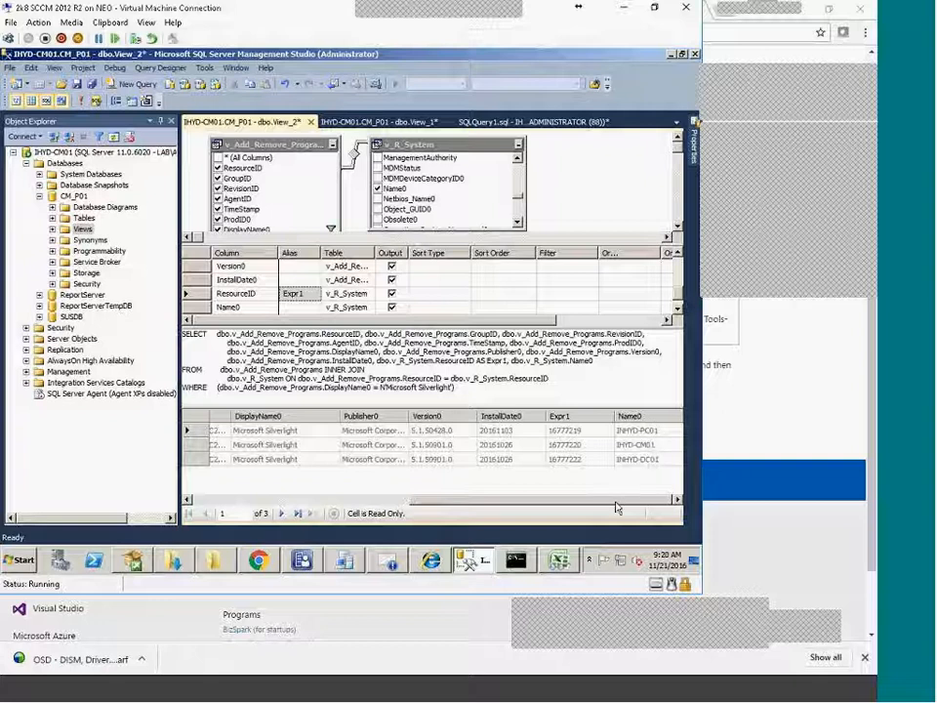
left_click_drag(583, 505, 345, 450)
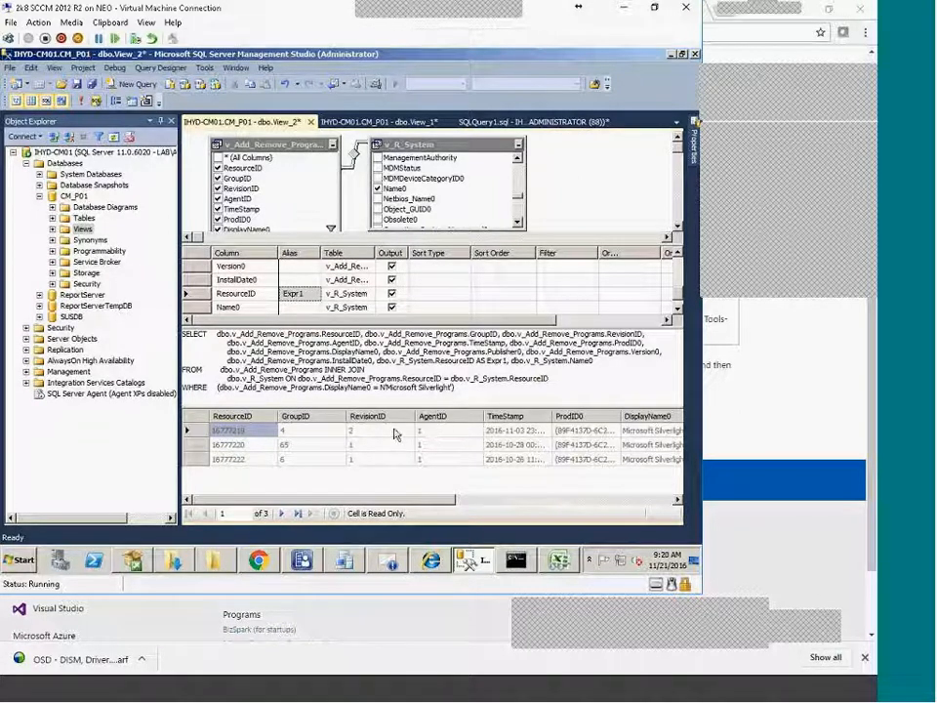
Remove ResourceID of v_Add_Remove_Programs from the output and run the query
left_click(219, 169)
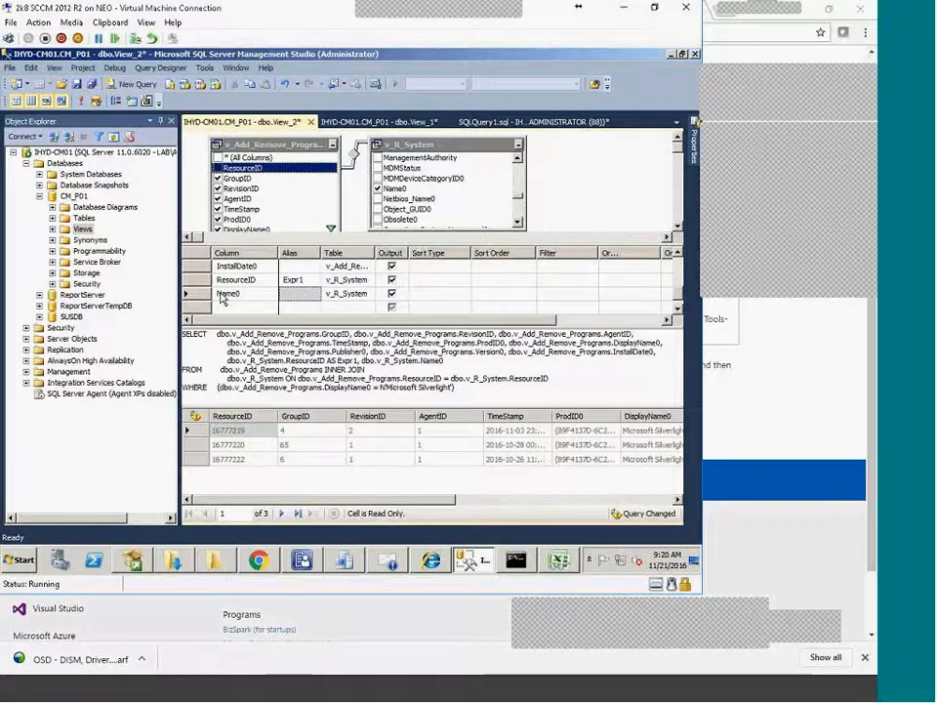
right_click(348, 345)
left_click(369, 353)
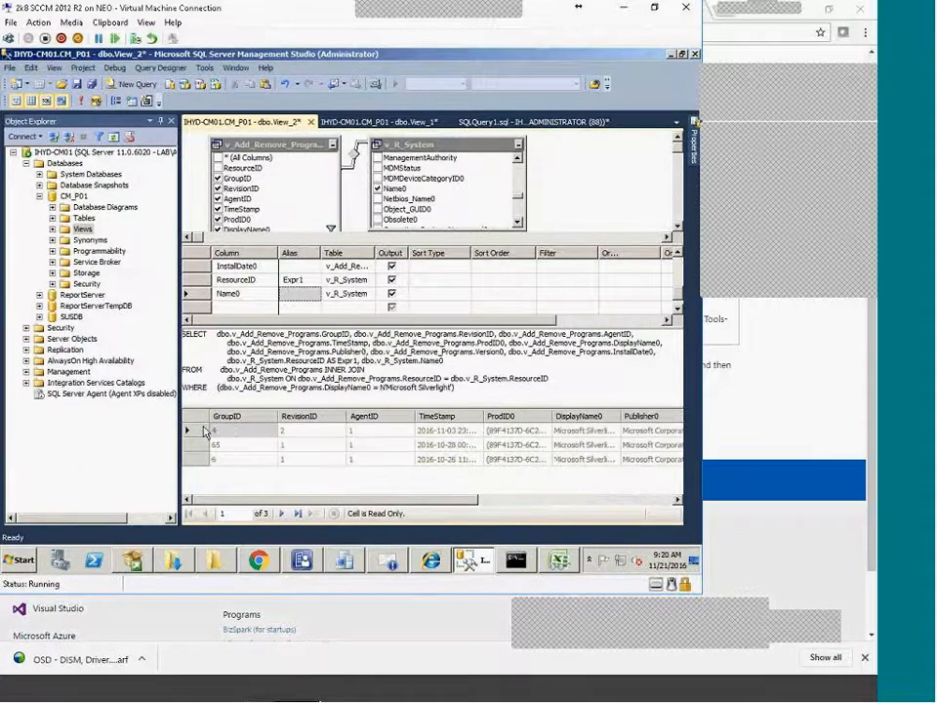
Remove GroupID, RevisionID and AgentID of v_Add_Remove_Programs from the output and rerun the query
left_click(219, 179)
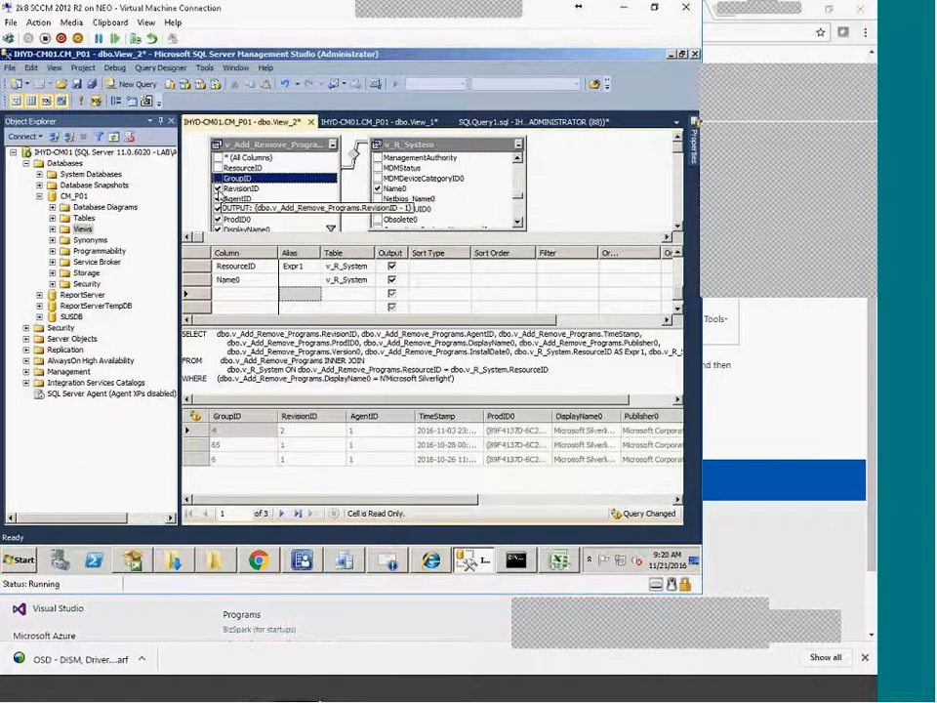
left_click(219, 189)
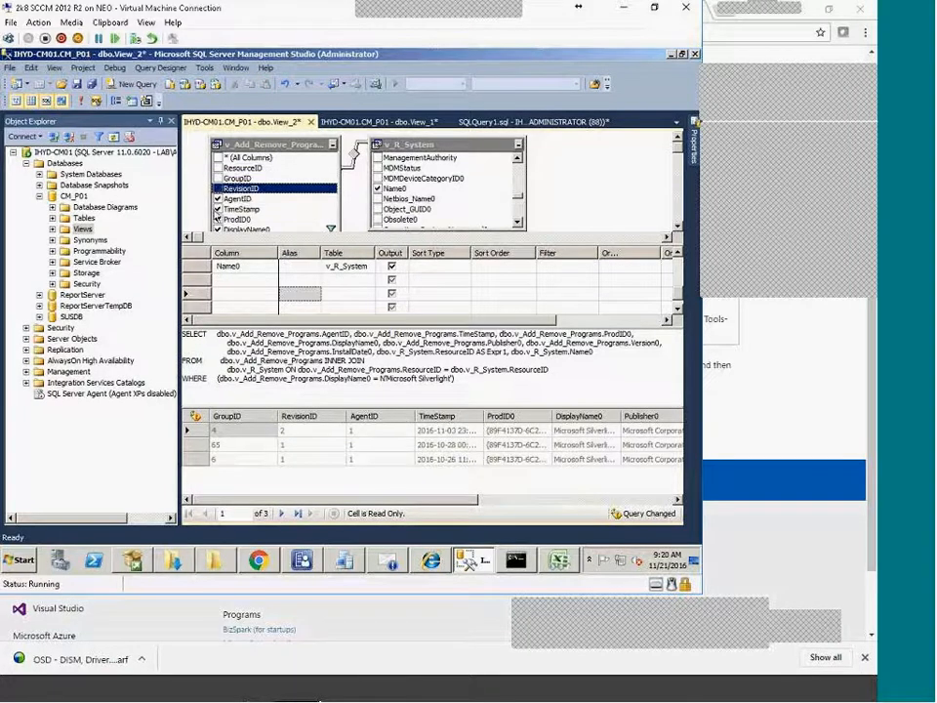
left_click(219, 199)
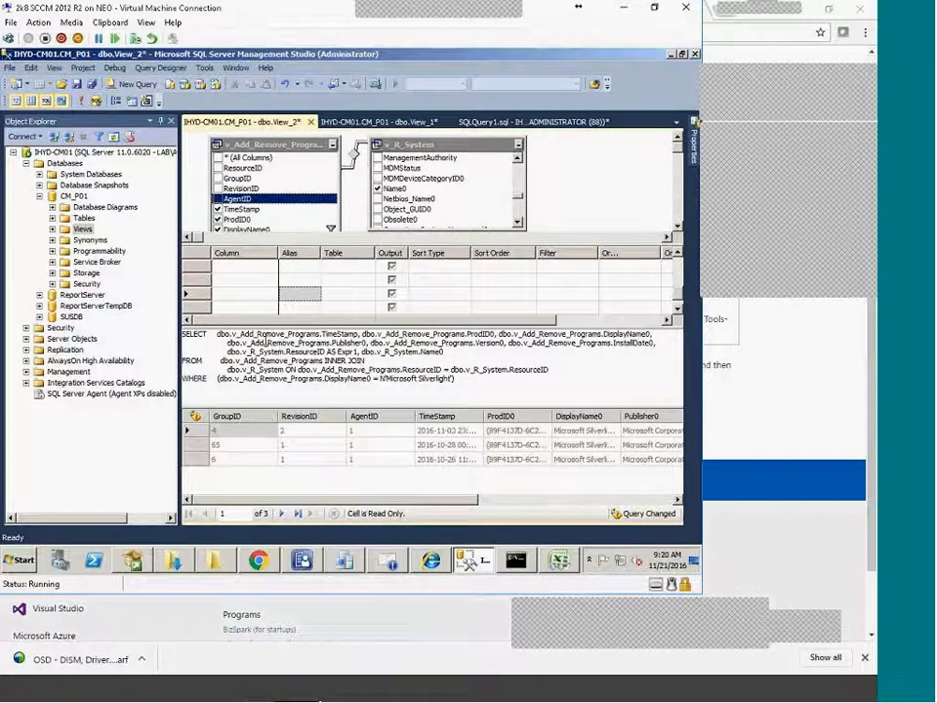
right_click(265, 373)
left_click(295, 379)
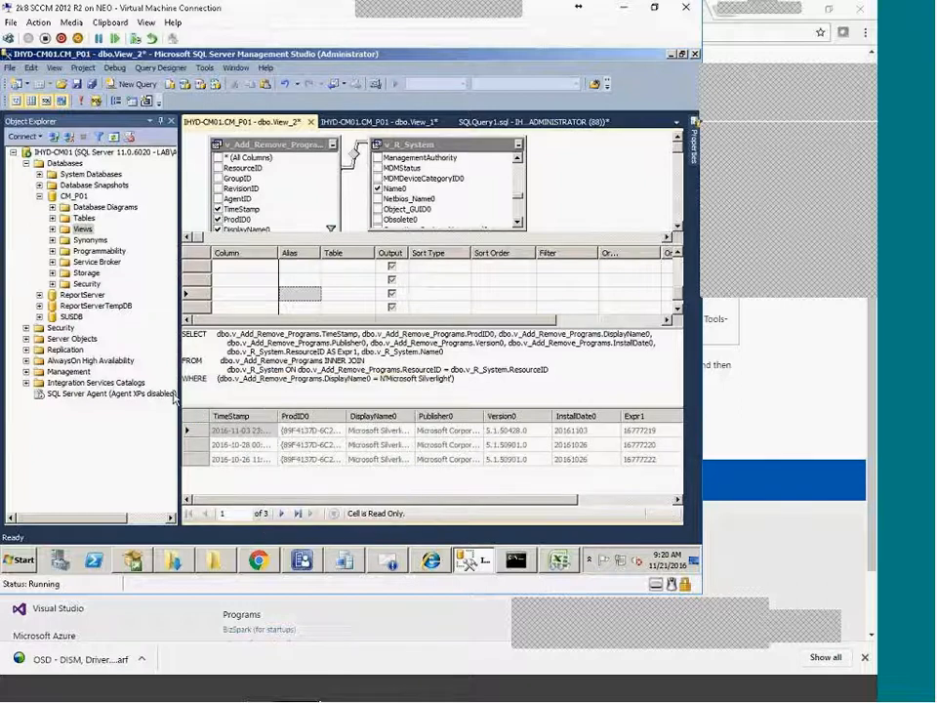
left_click_drag(431, 501, 392, 509)
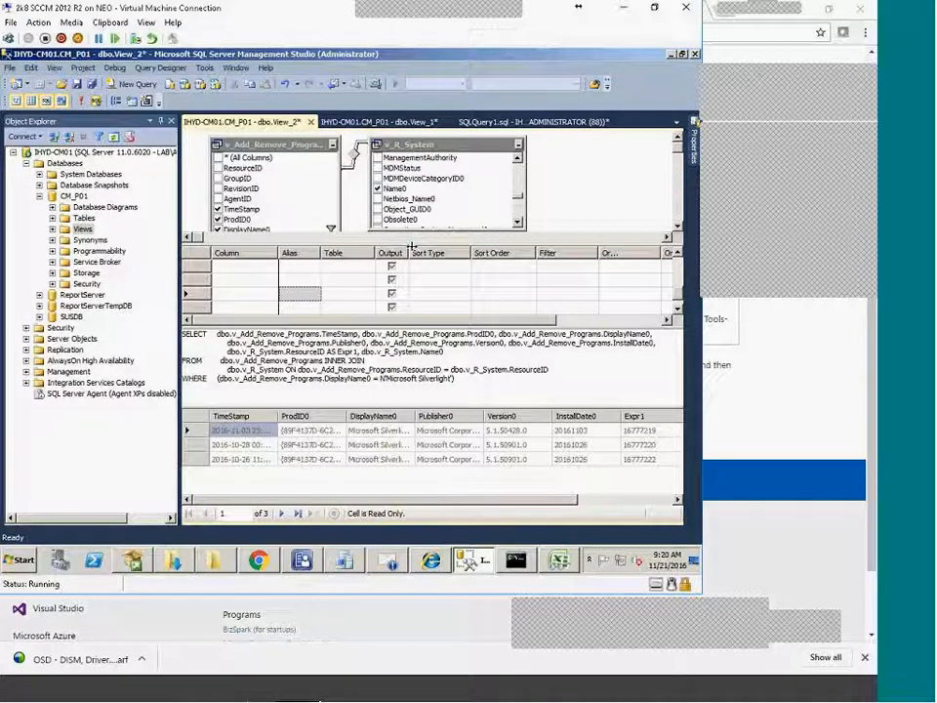
Remove ResourceID of v_R_System from the output and run the query
scroll(385, 161, "up", 5)
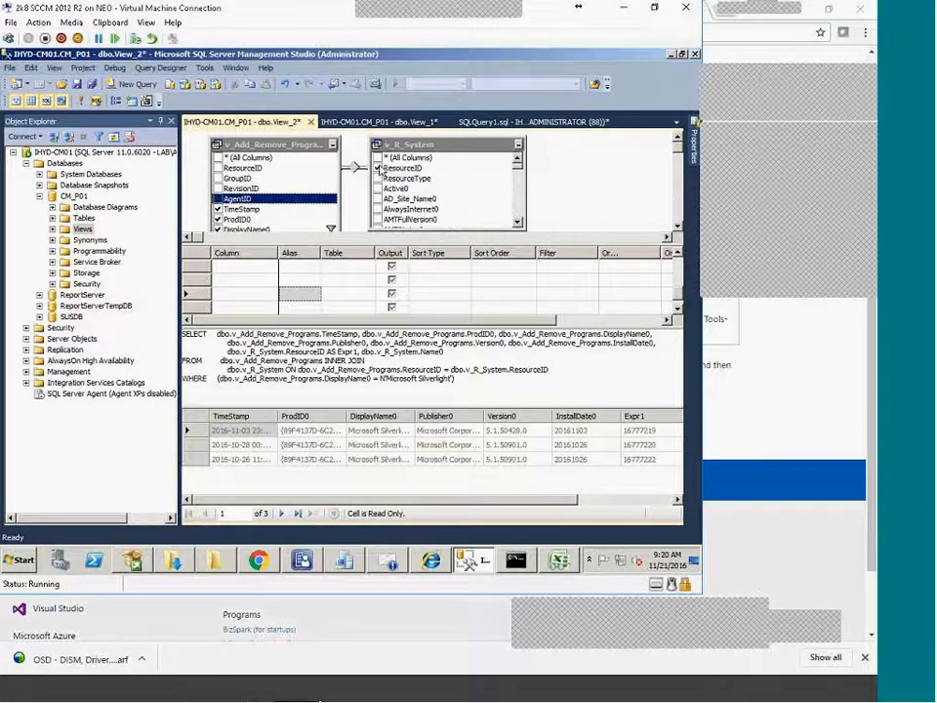
left_click(379, 169)
right_click(372, 346)
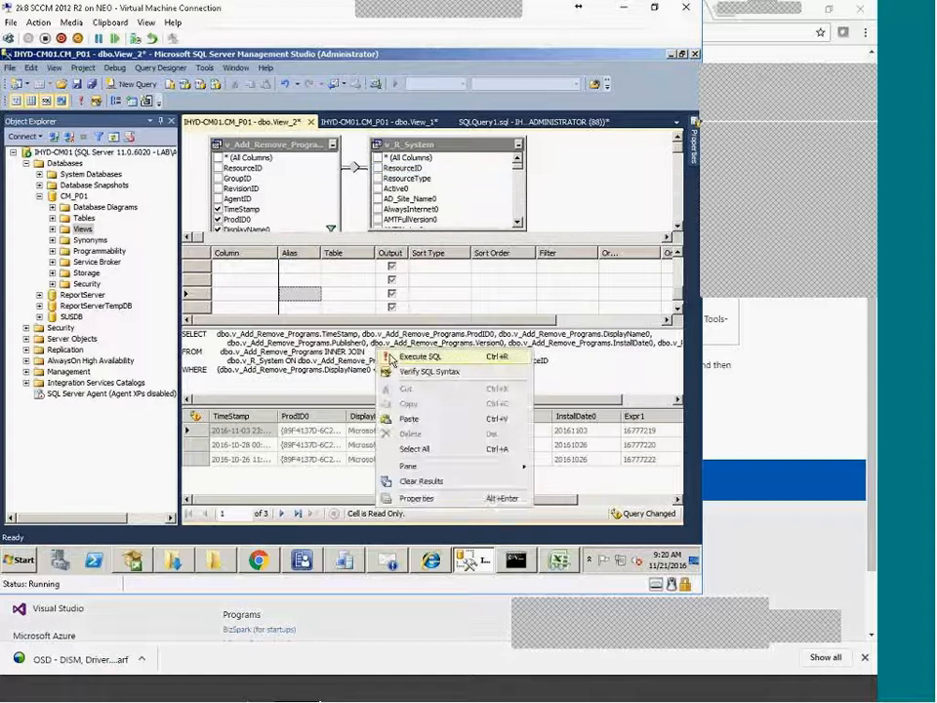
left_click(415, 356)
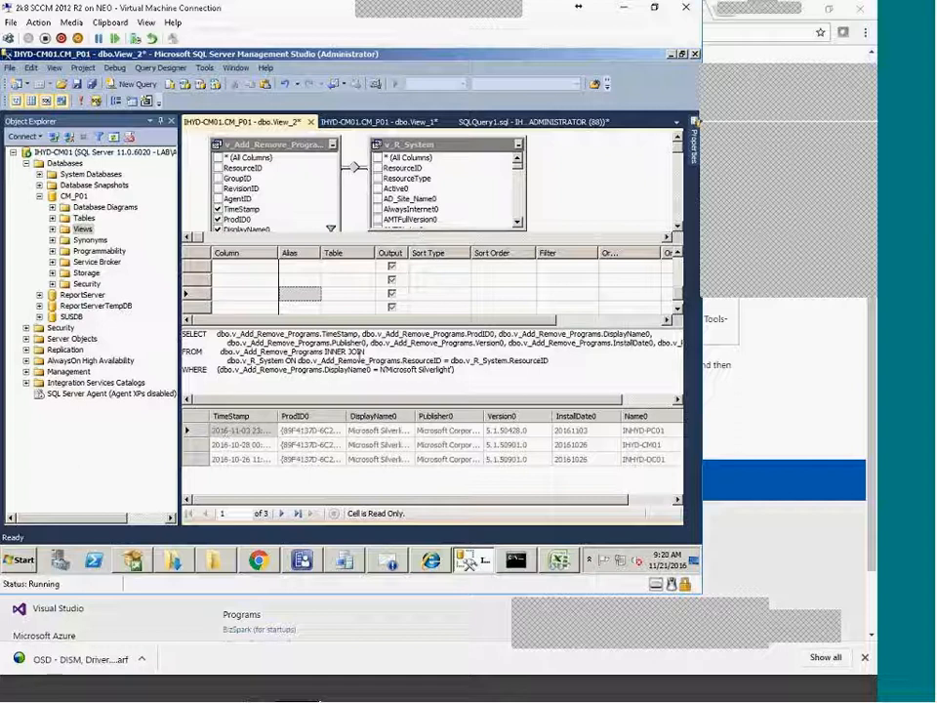
Examine the join condition and the TimeStamp column reference in the SQL statement
left_click_drag(439, 360, 431, 344)
left_click(527, 359)
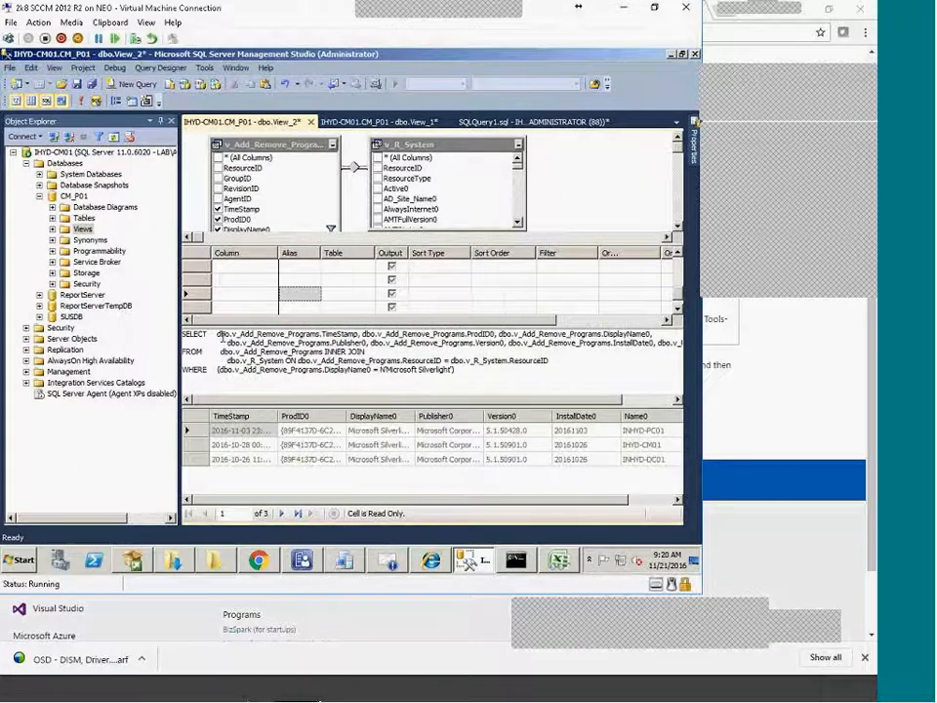
left_click_drag(216, 335, 311, 335)
left_click(327, 335)
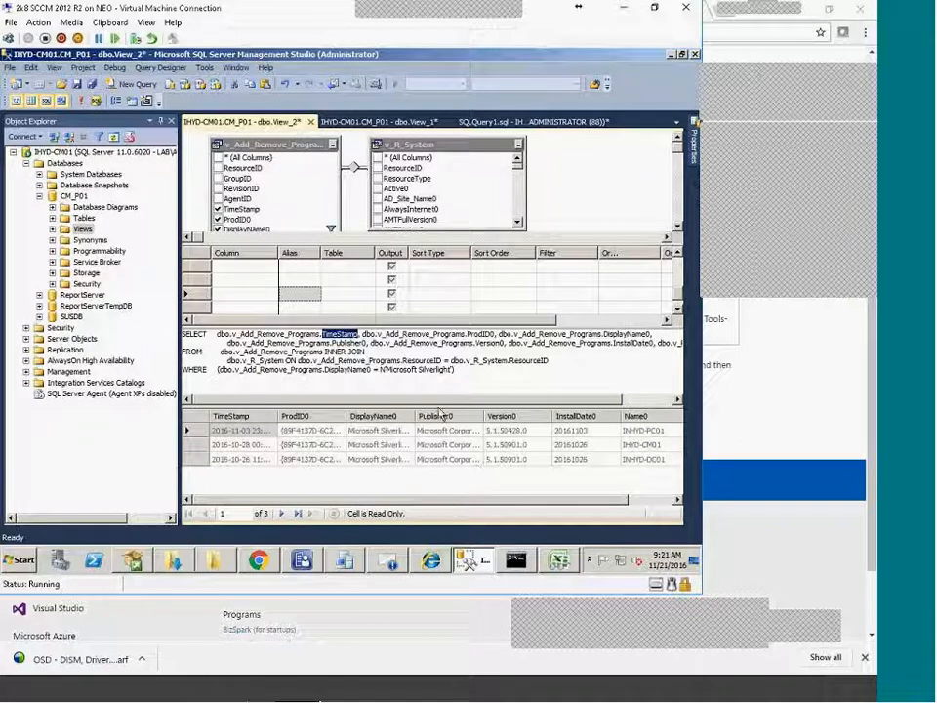
Move dbo.v_R_System.Name0 from the end of the SELECT list to its beginning, fixing the separating commas
left_click_drag(440, 402, 563, 403)
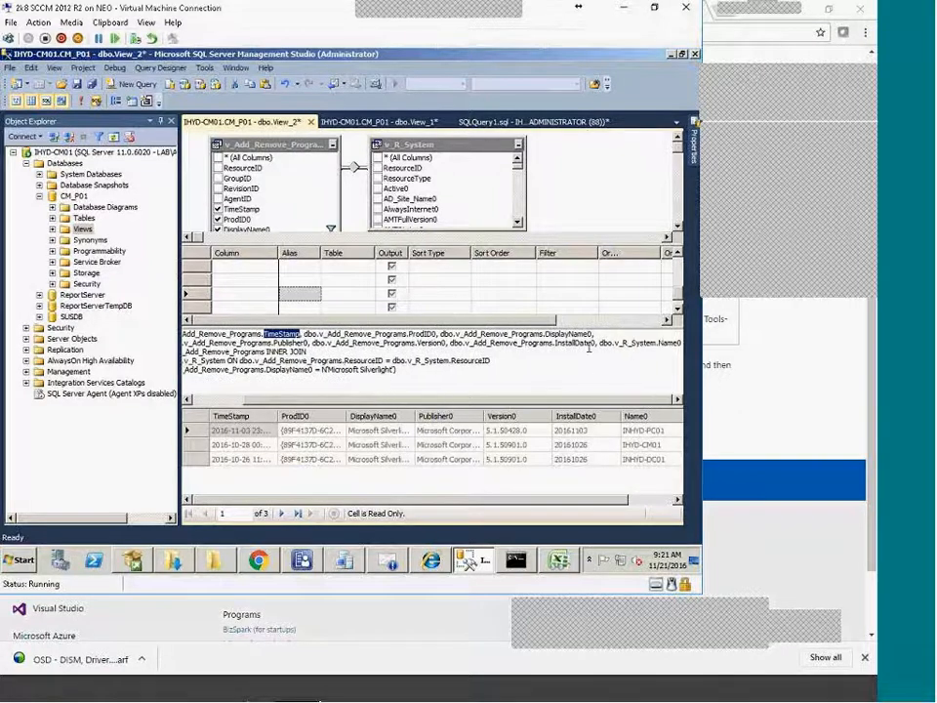
left_click_drag(599, 345, 681, 347)
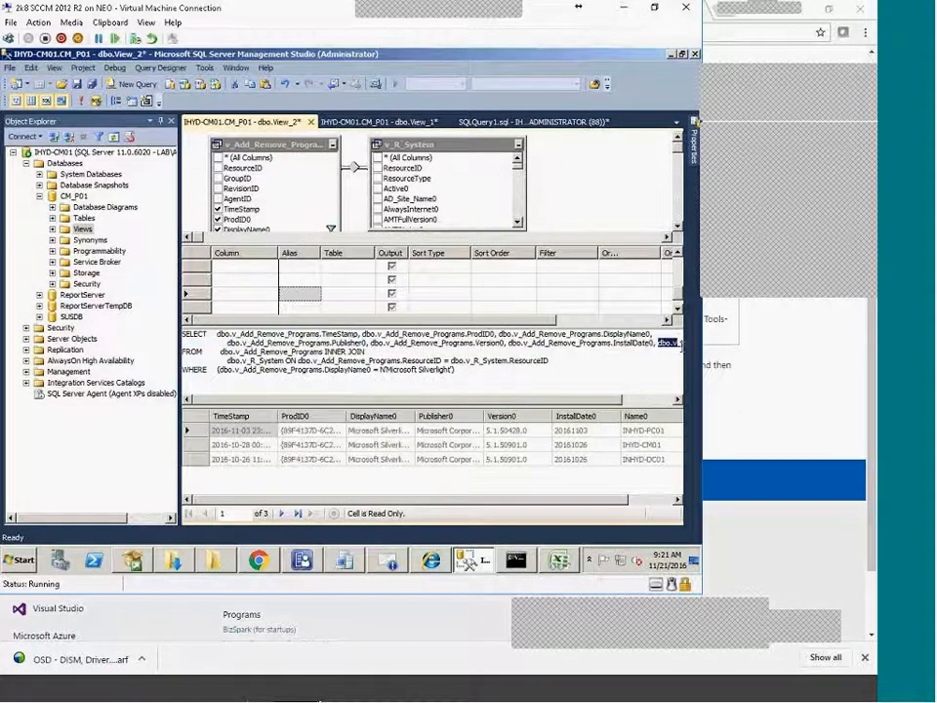
left_click(652, 400)
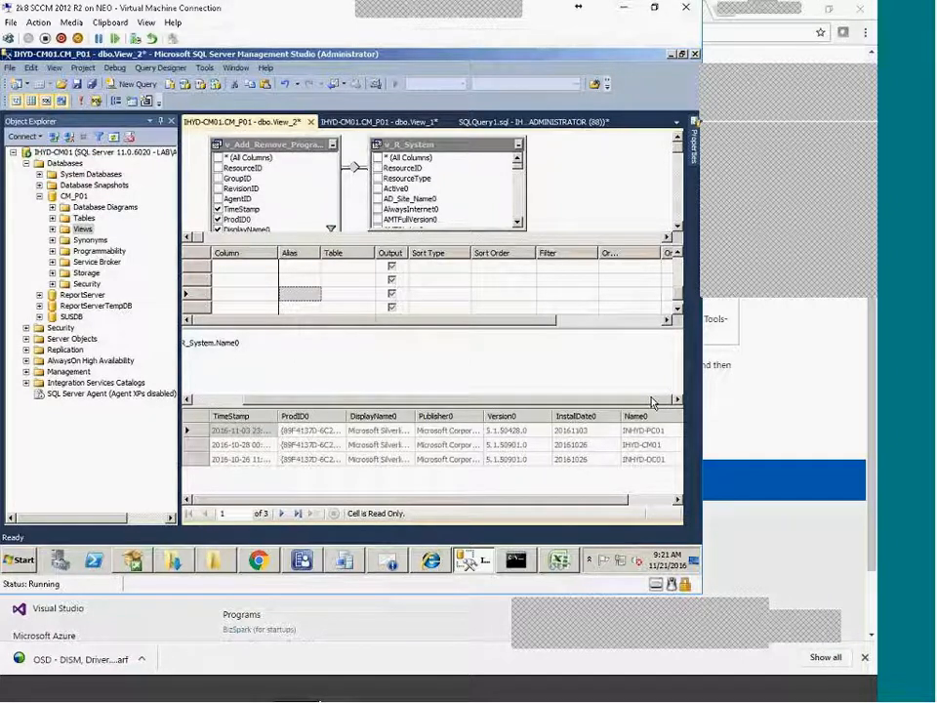
left_click_drag(344, 402, 476, 410)
left_click(615, 351)
left_click_drag(602, 343, 688, 347)
key("Delete")
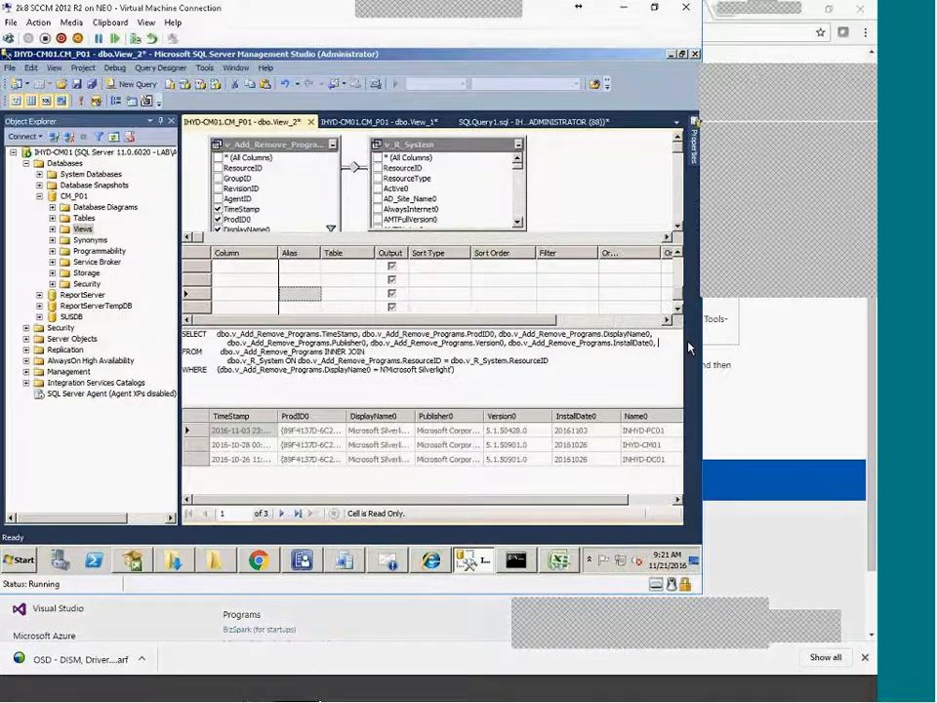
key("BackSpace")
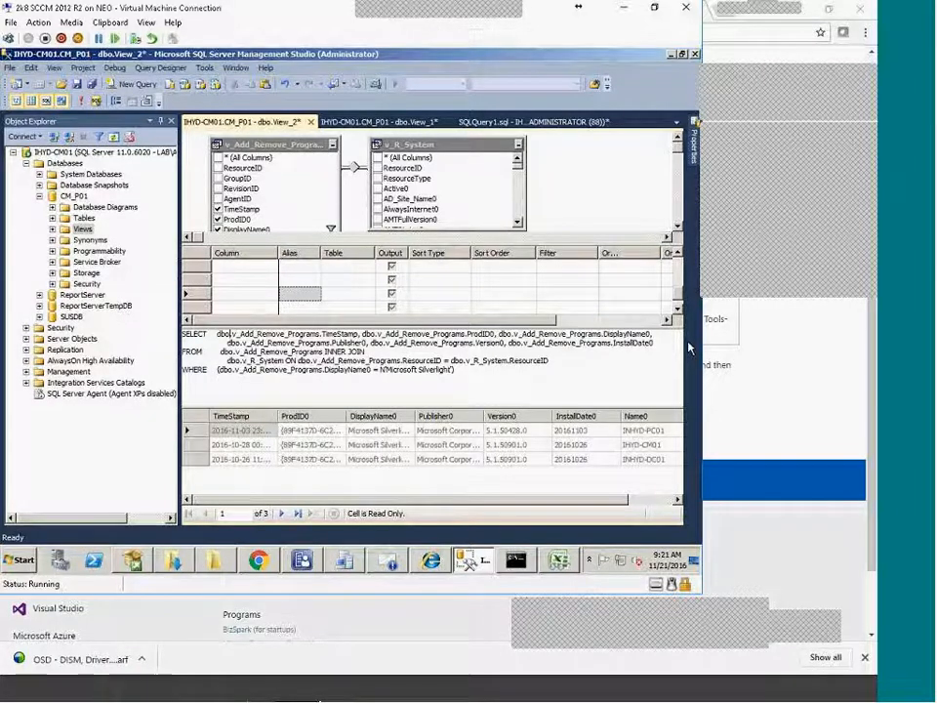
type("dbo.v_R_System.Name0,")
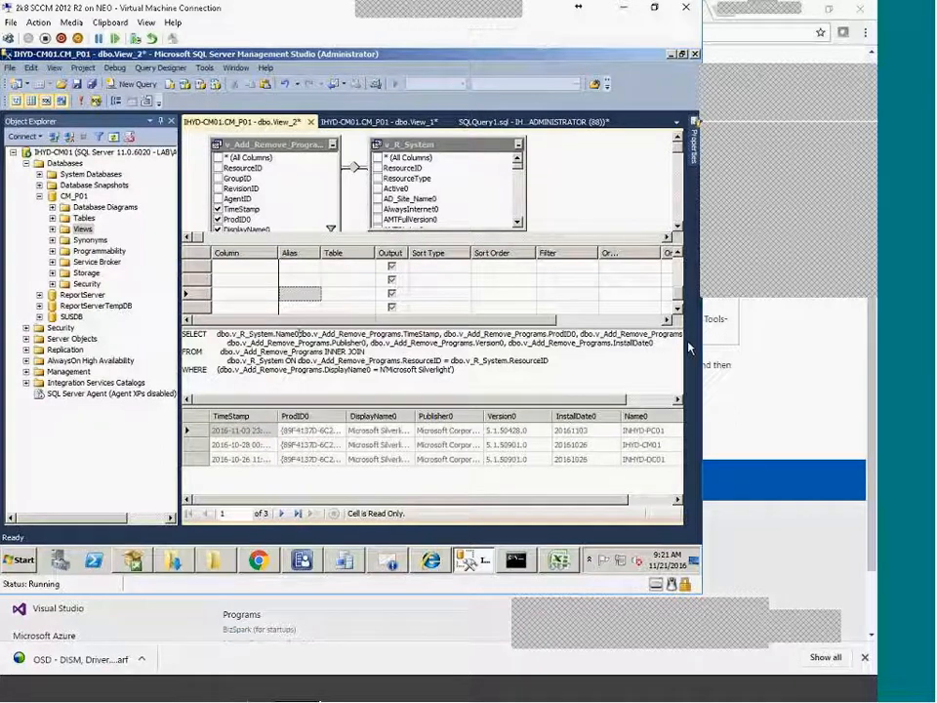
type(",")
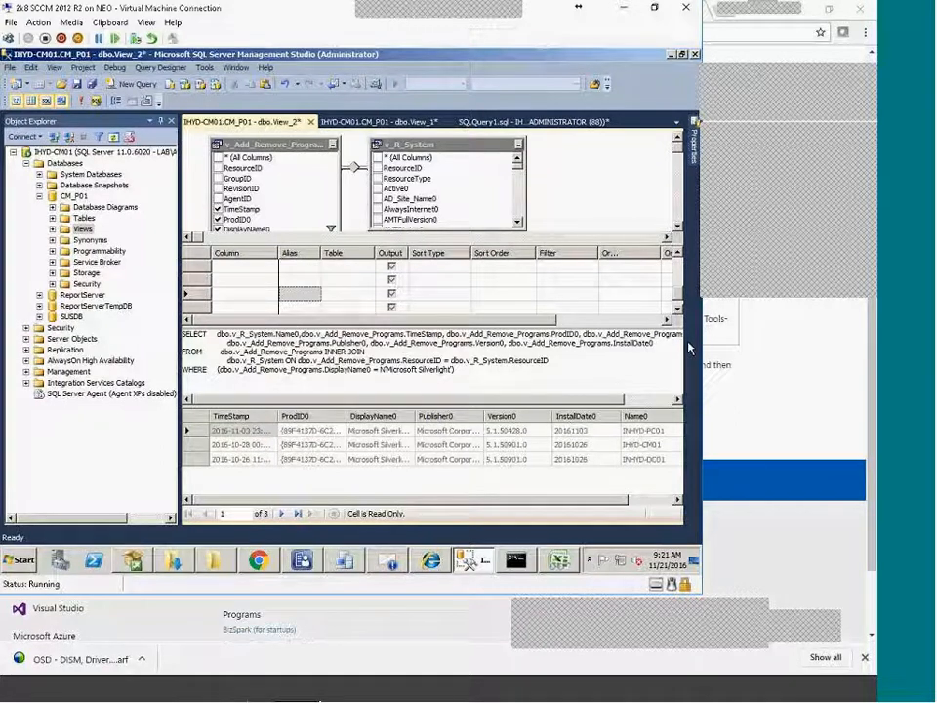
Run the query with the reordered SELECT list
left_click(594, 198)
right_click(593, 197)
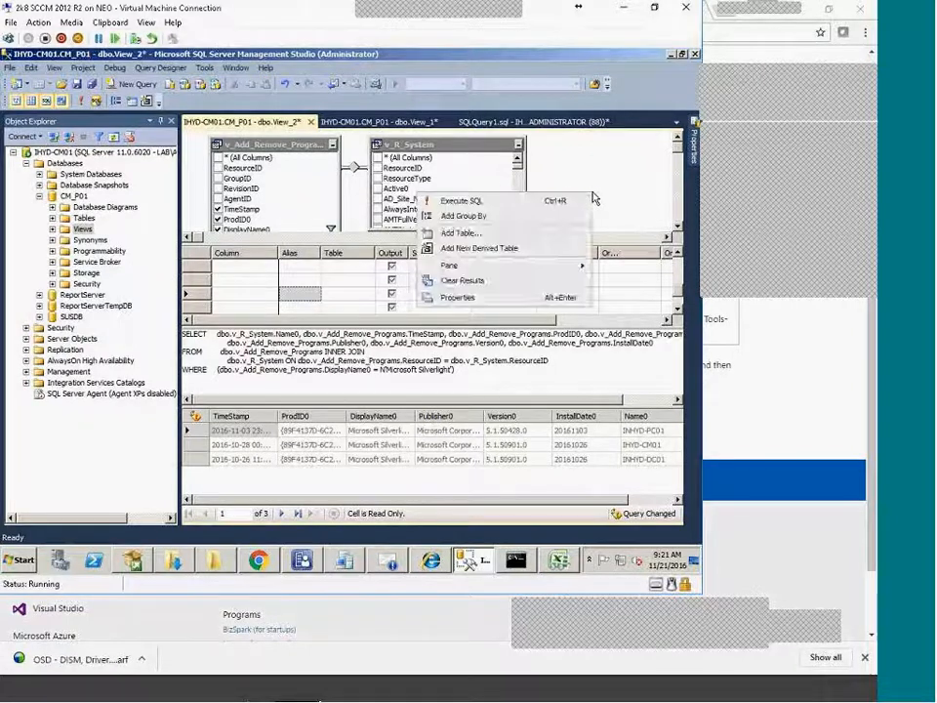
left_click(475, 202)
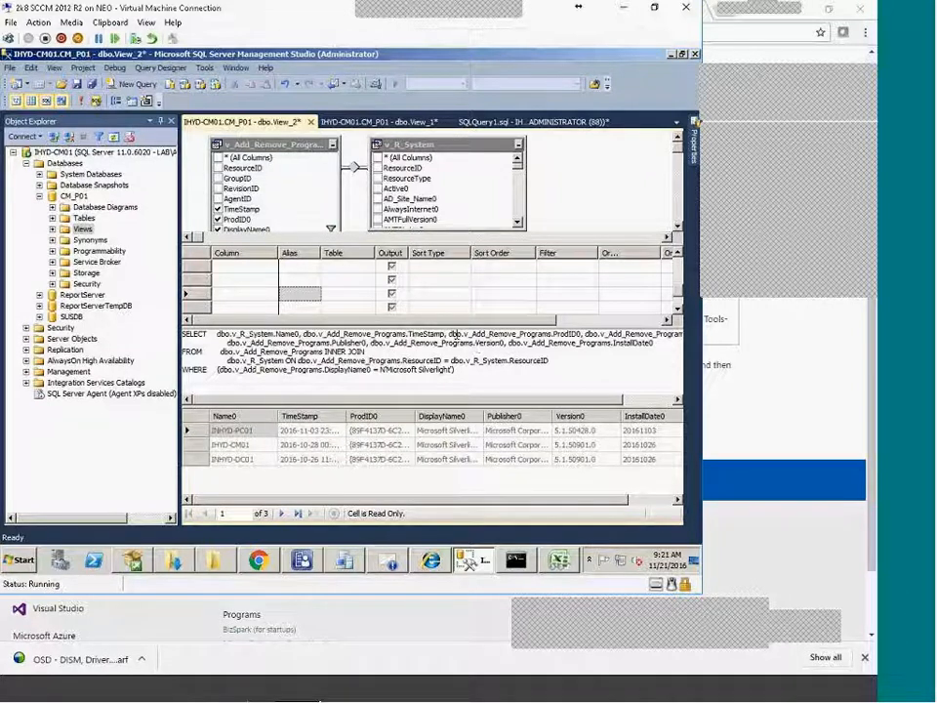
Add Active0 of v_R_System to the output, run the query and view the added column in the results
left_click(376, 190)
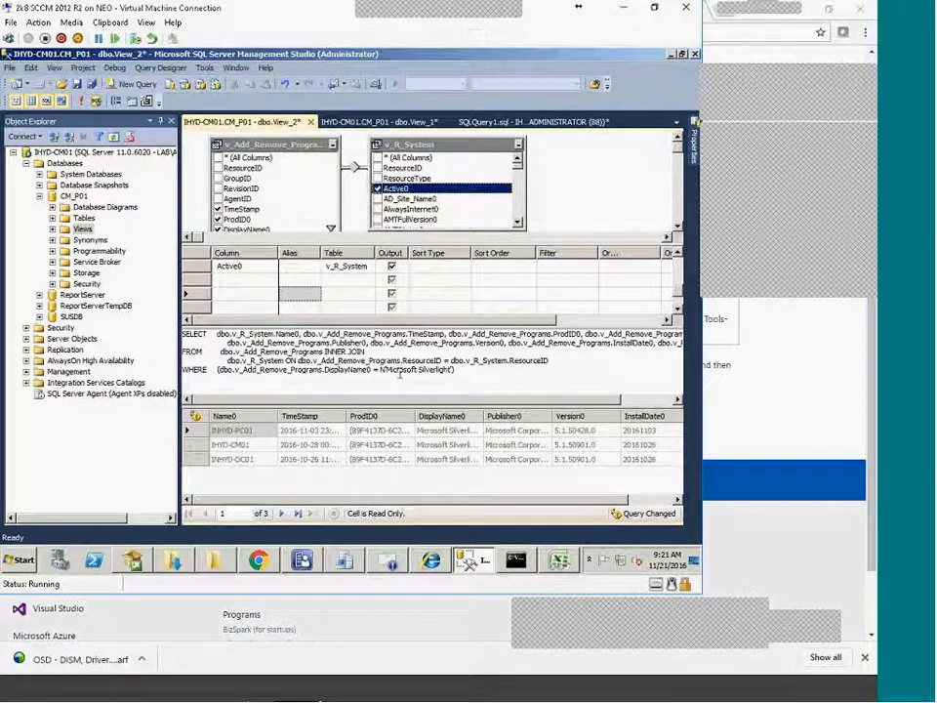
left_click_drag(669, 342, 705, 339)
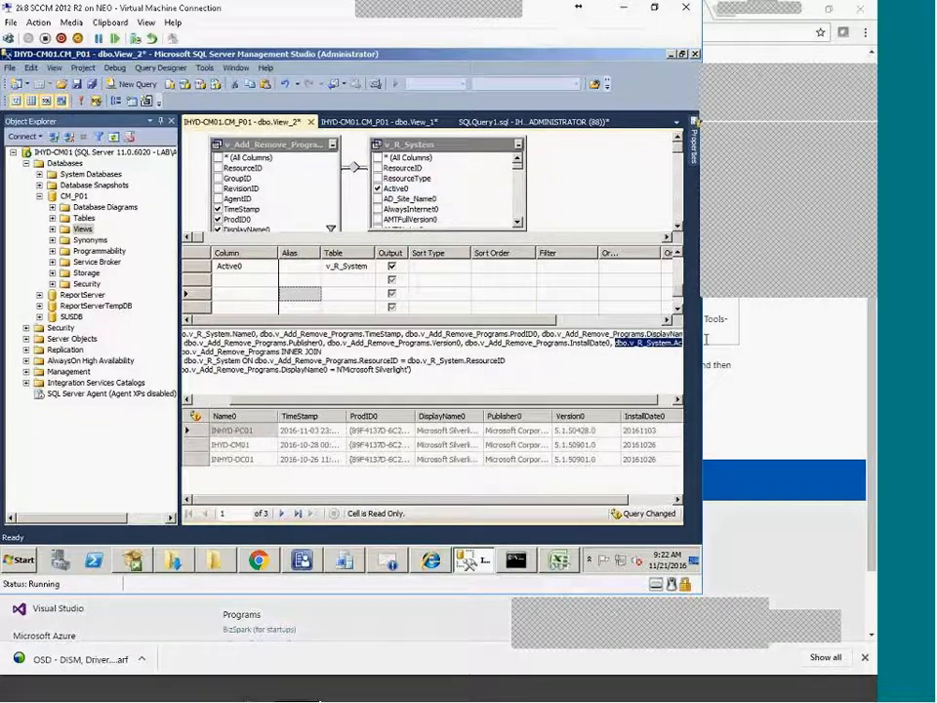
right_click(571, 197)
left_click(538, 203)
left_click_drag(523, 501, 630, 500)
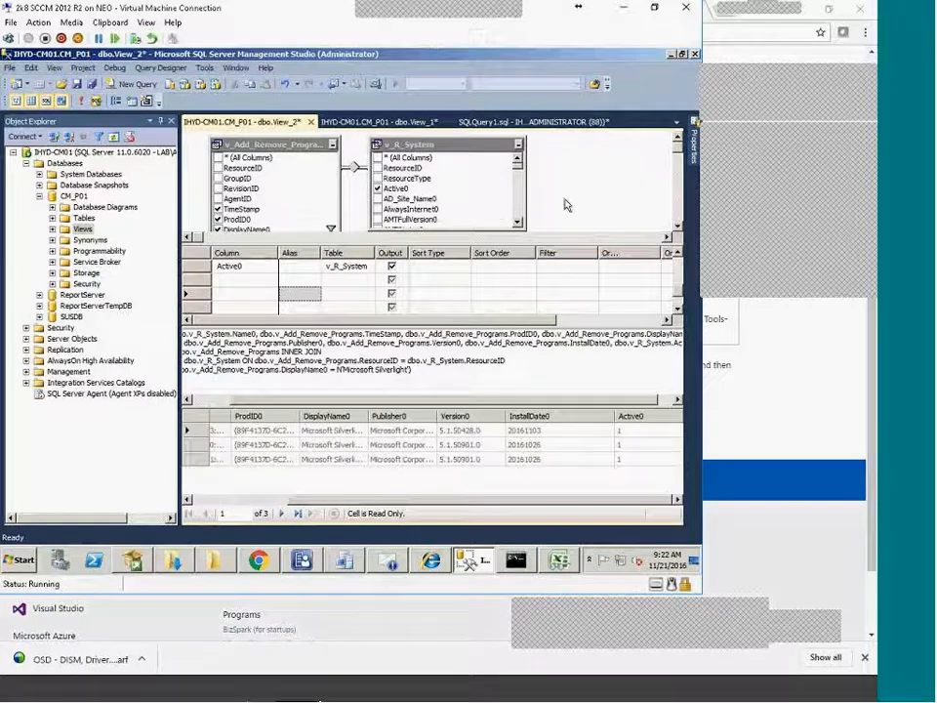
Remove TimeStamp, ProdID0 and DisplayName0 of v_Add_Remove_Programs and Active0 of v_R_System from the output and run the query
left_click_drag(295, 145, 295, 141)
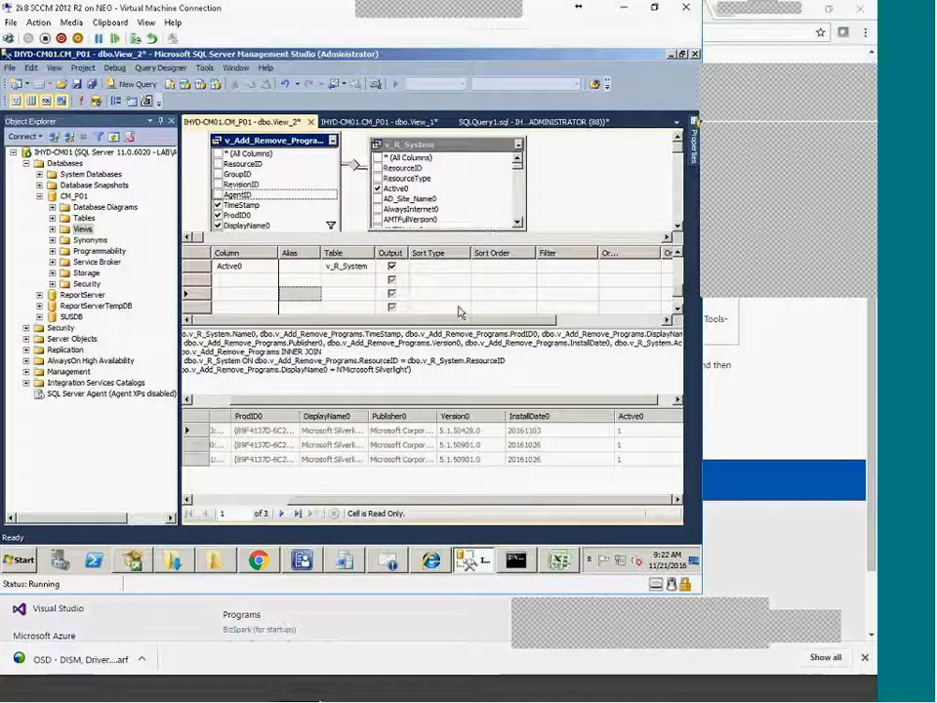
left_click_drag(399, 500, 288, 498)
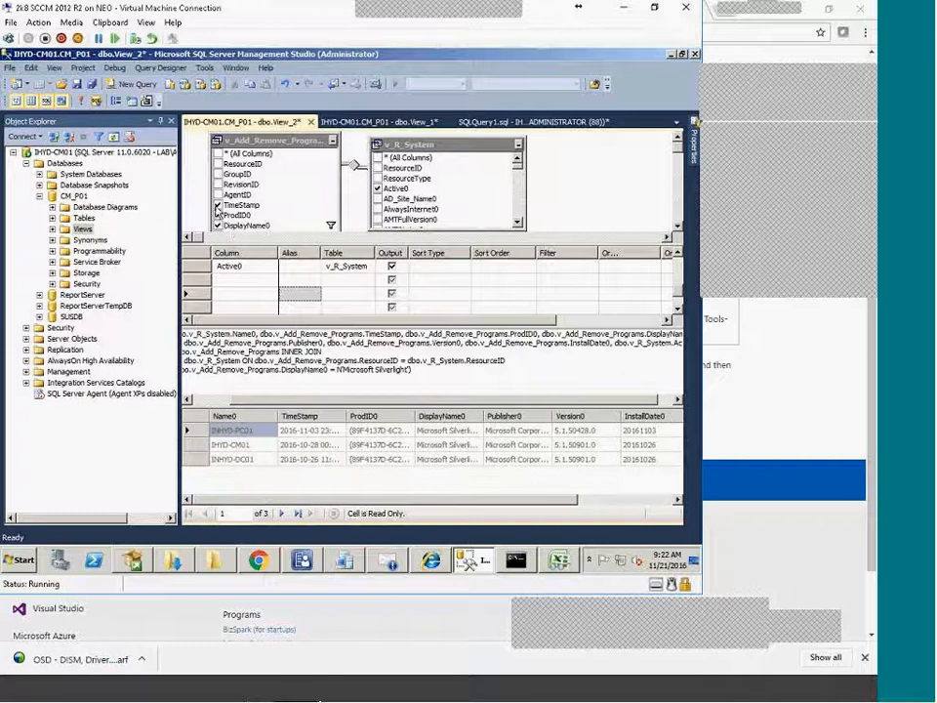
left_click(217, 206)
left_click(217, 215)
left_click(218, 227)
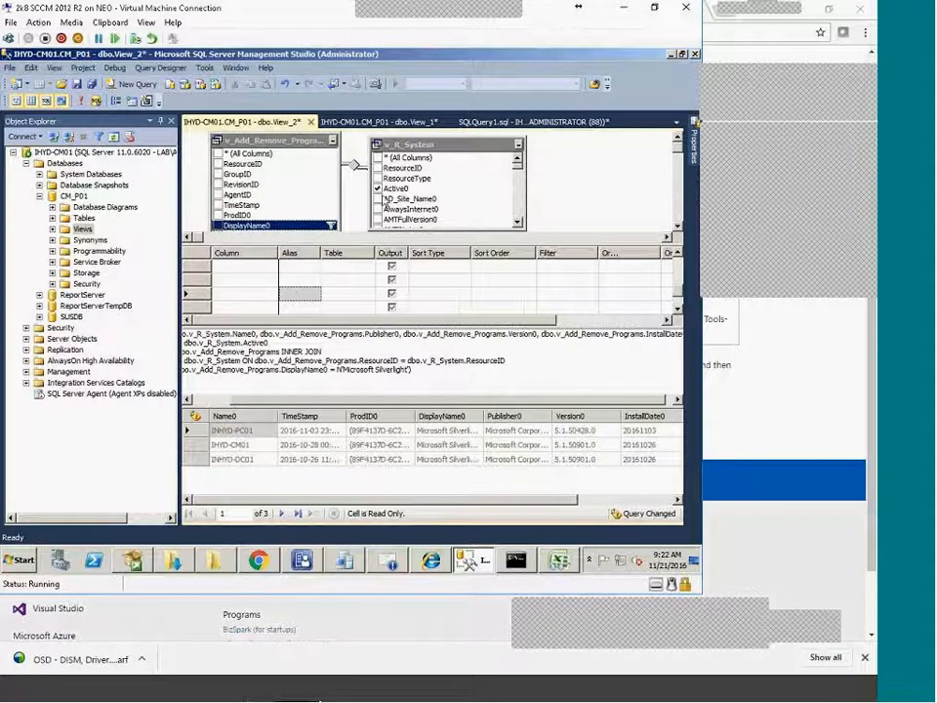
left_click(377, 188)
right_click(435, 379)
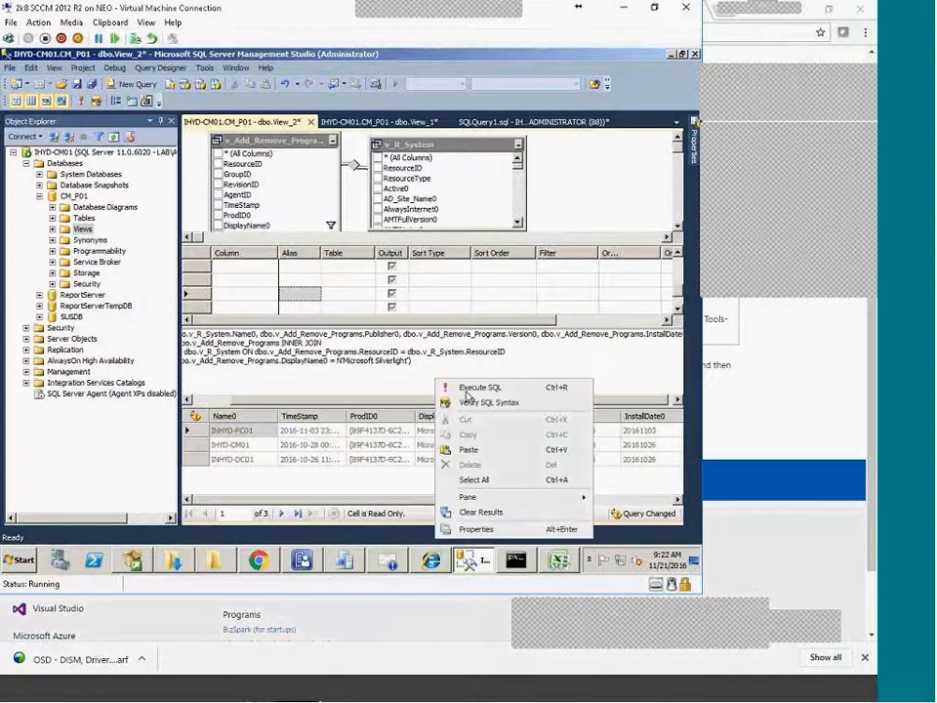
left_click(468, 392)
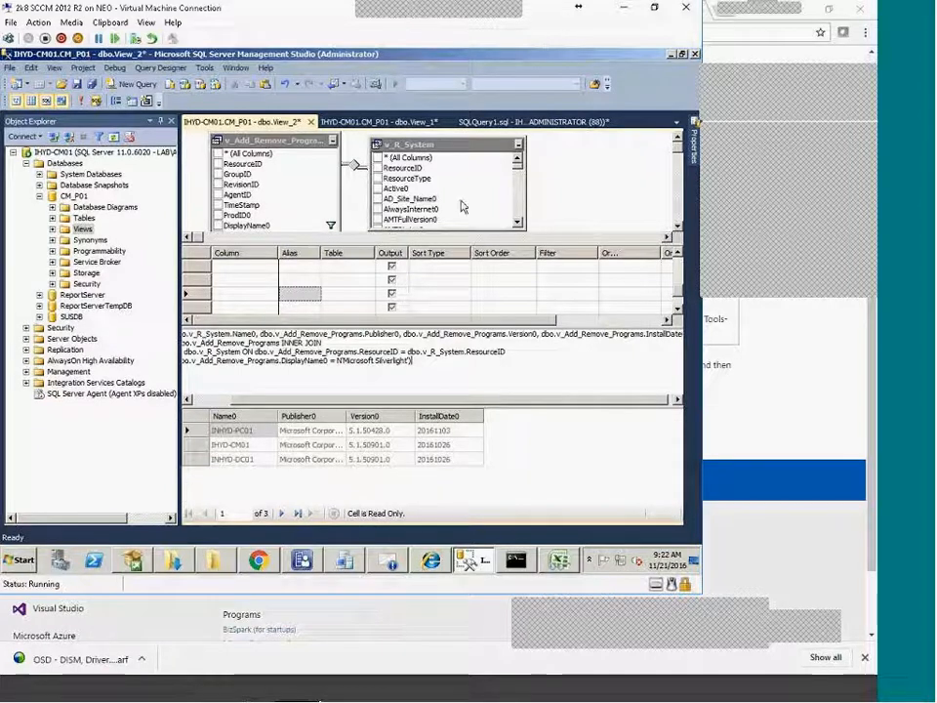
Enlarge the diagram area and remove InstallDate0, Publisher0 and Version0 of v_Add_Remove_Programs from the output
left_click(678, 227)
left_click(677, 137)
left_click(677, 138)
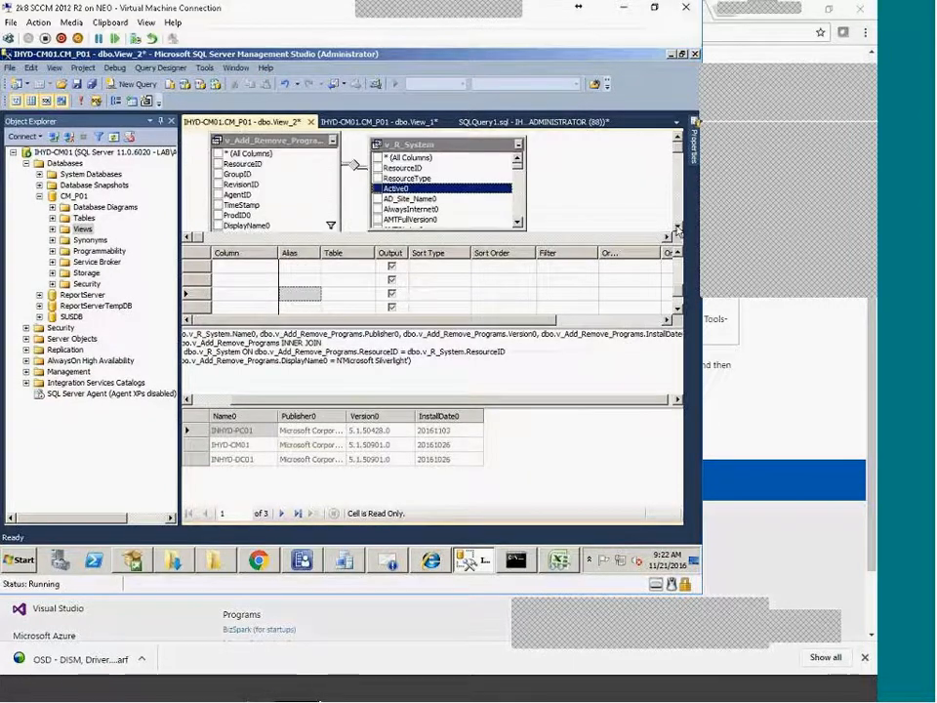
left_click(682, 173)
left_click(678, 137)
left_click(677, 138)
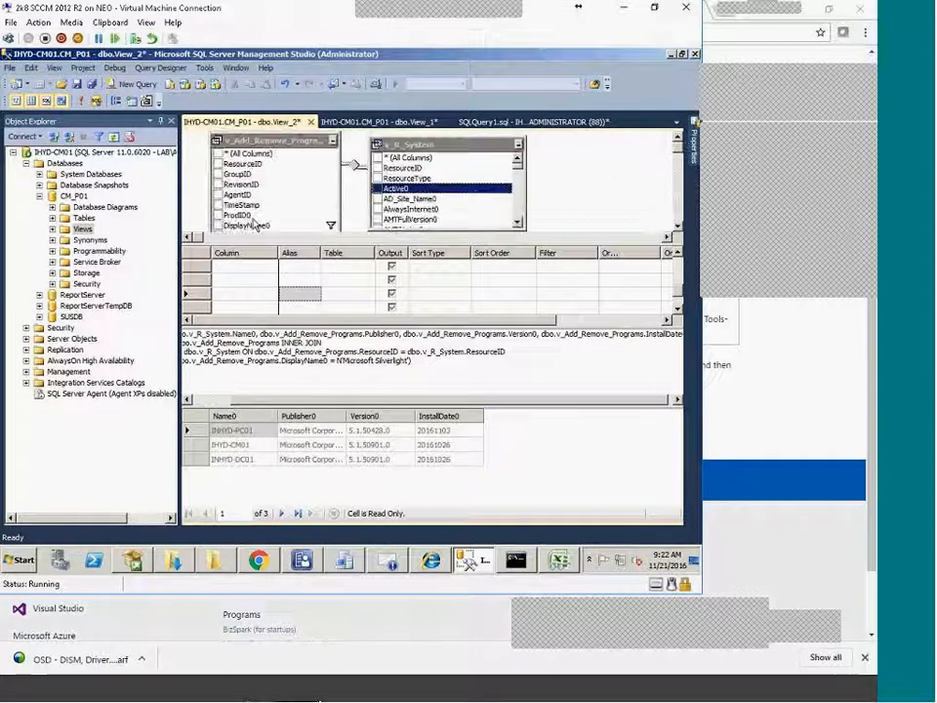
left_click_drag(426, 244, 424, 290)
left_click(219, 236)
left_click(218, 247)
left_click(218, 247)
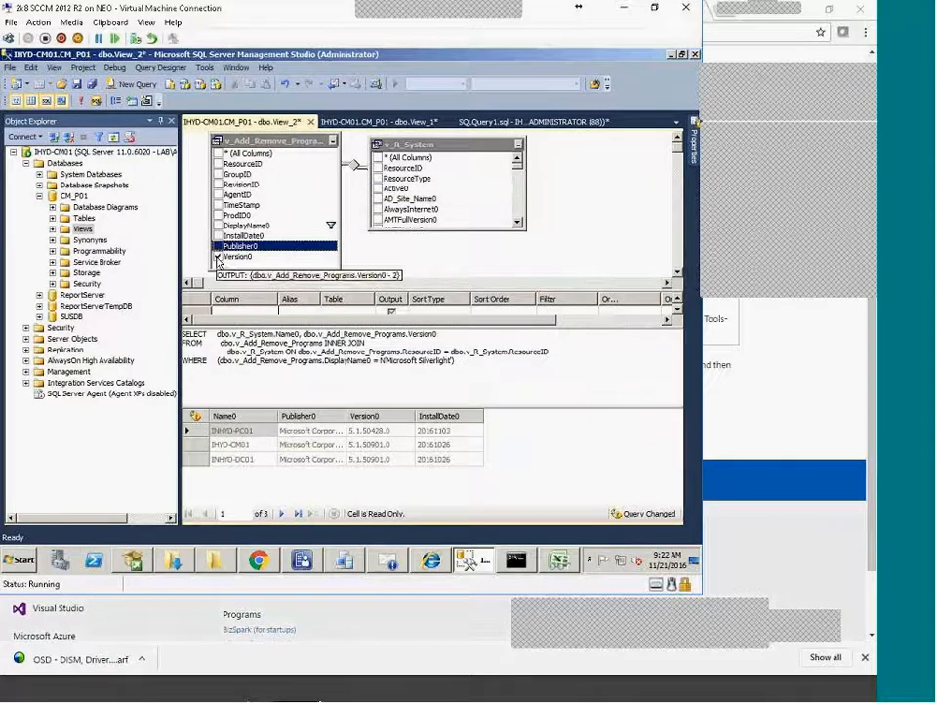
left_click(219, 256)
Remove Name0 of v_R_System from the output and try to run the query without any output columns
left_click(521, 224)
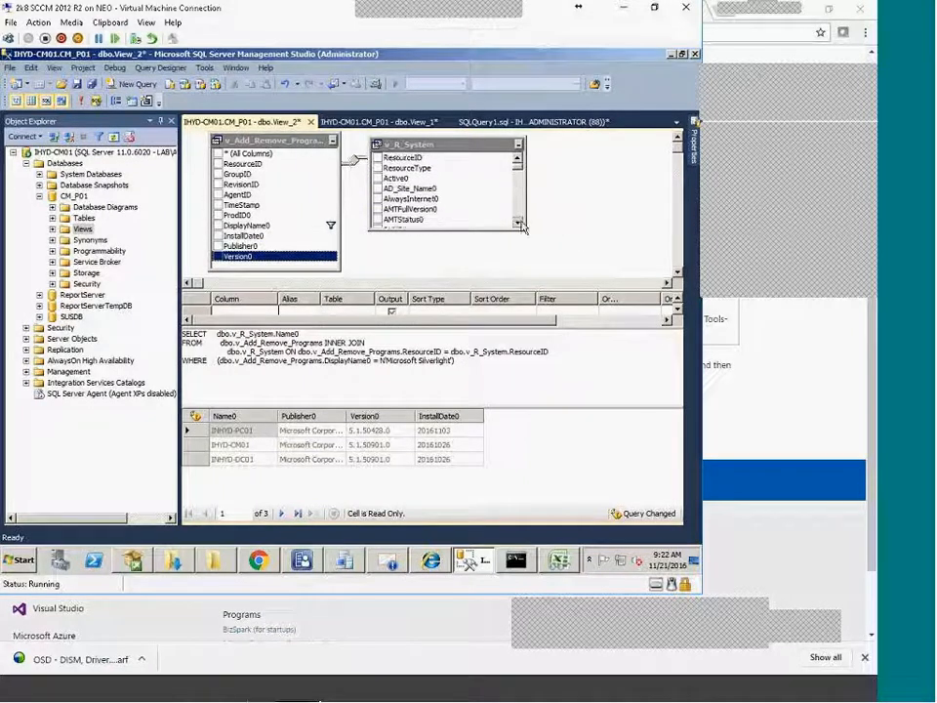
left_click(520, 225)
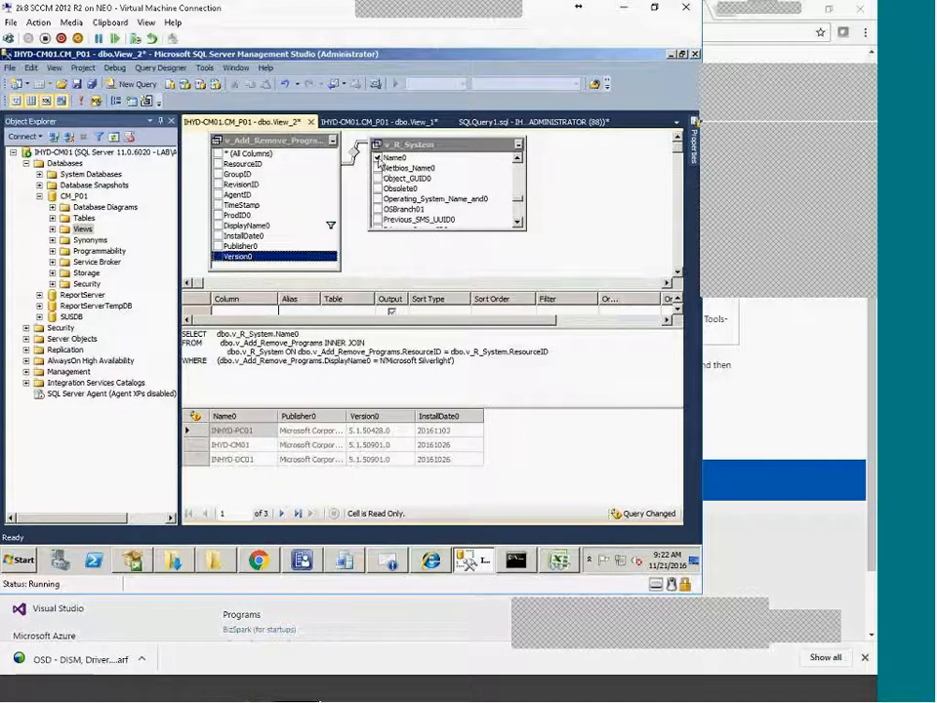
left_click(378, 157)
right_click(574, 186)
left_click(543, 195)
left_click(400, 348)
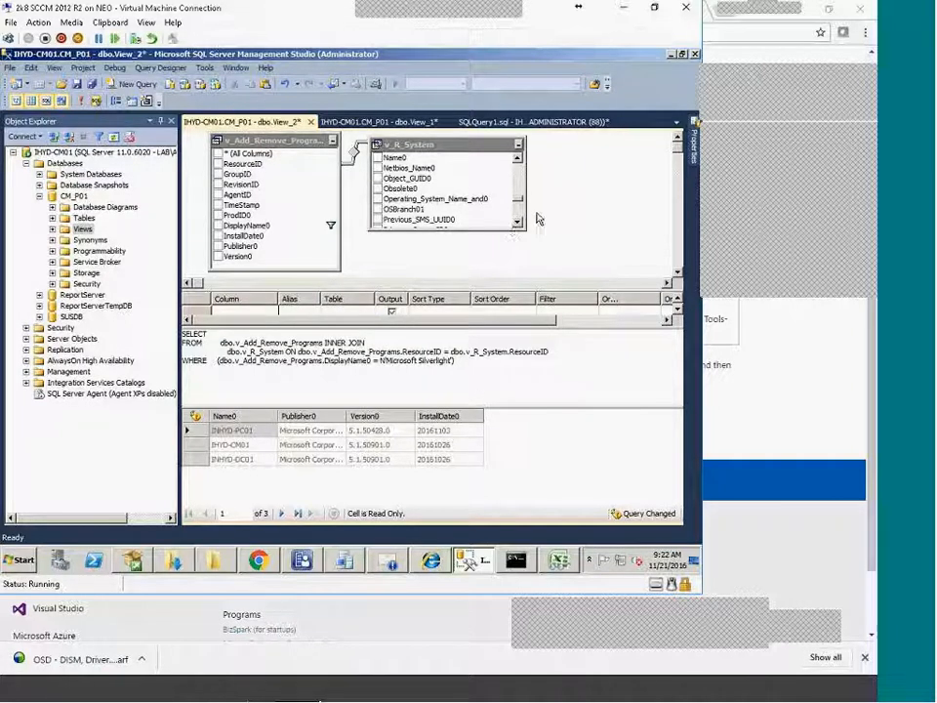
Add Name0 of v_R_System to the query output
left_click(377, 158)
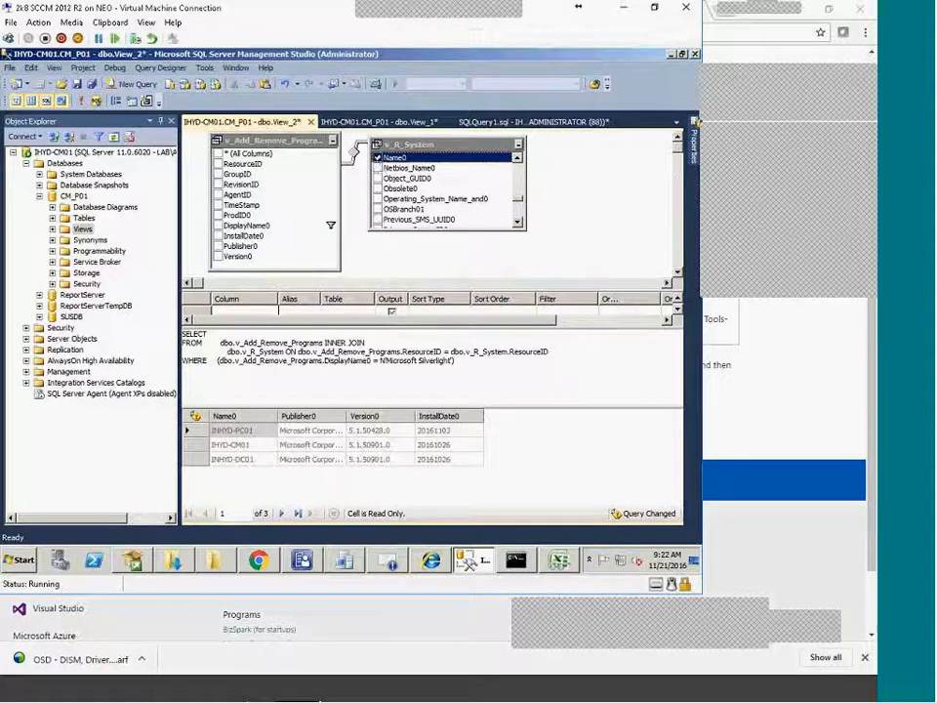
Run the query with only Name0, and rerun it with DisplayName0, InstallDate0, Publisher0 and Version0 from v_Add_Remove_Programs added to the output
right_click(485, 381)
left_click(510, 389)
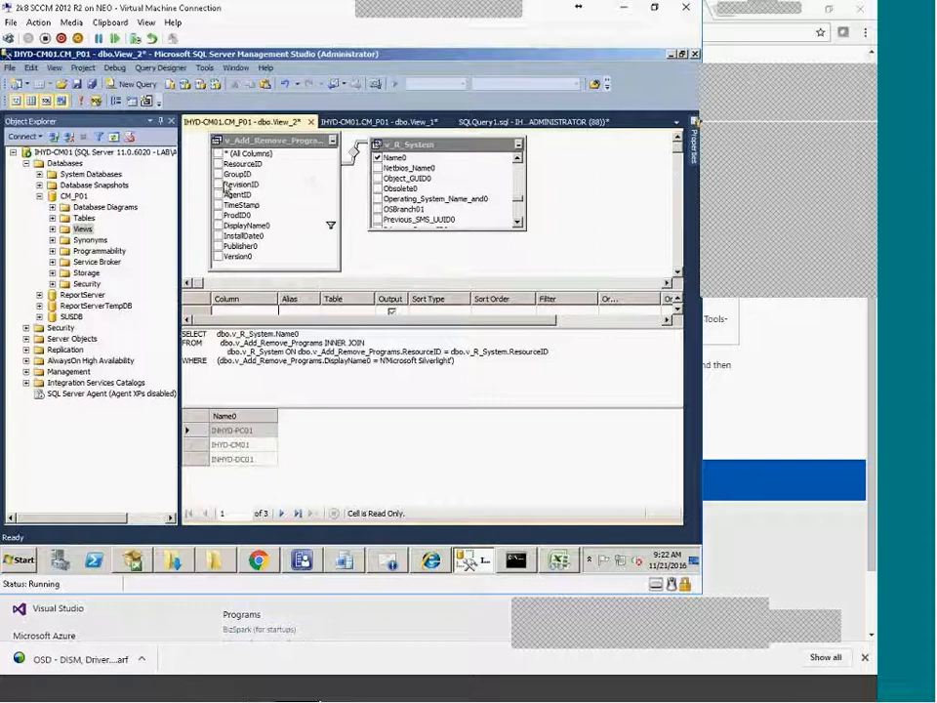
left_click(218, 226)
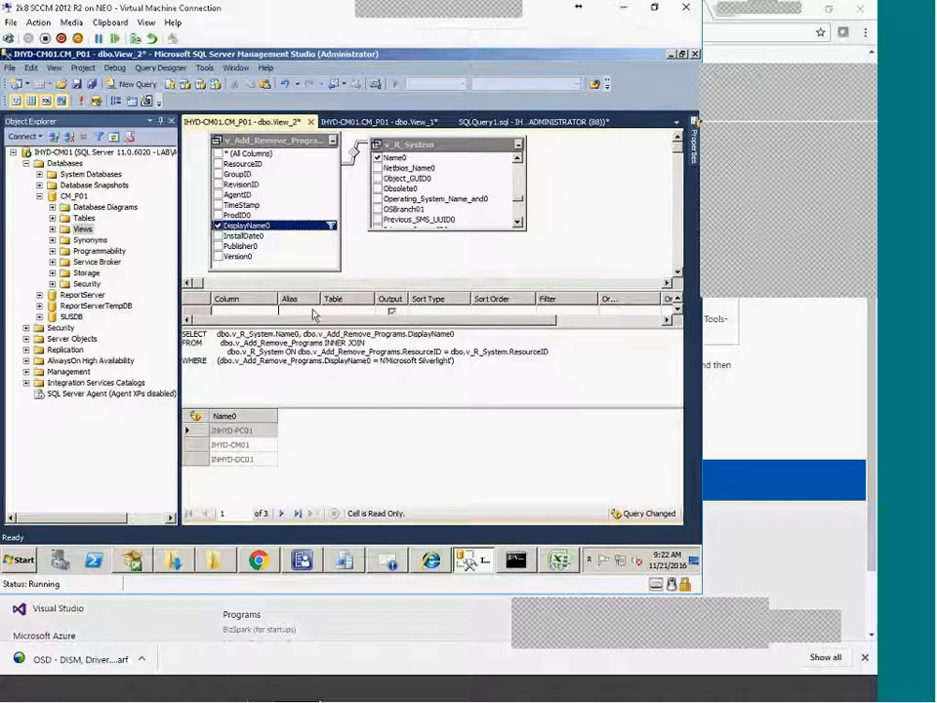
left_click(218, 236)
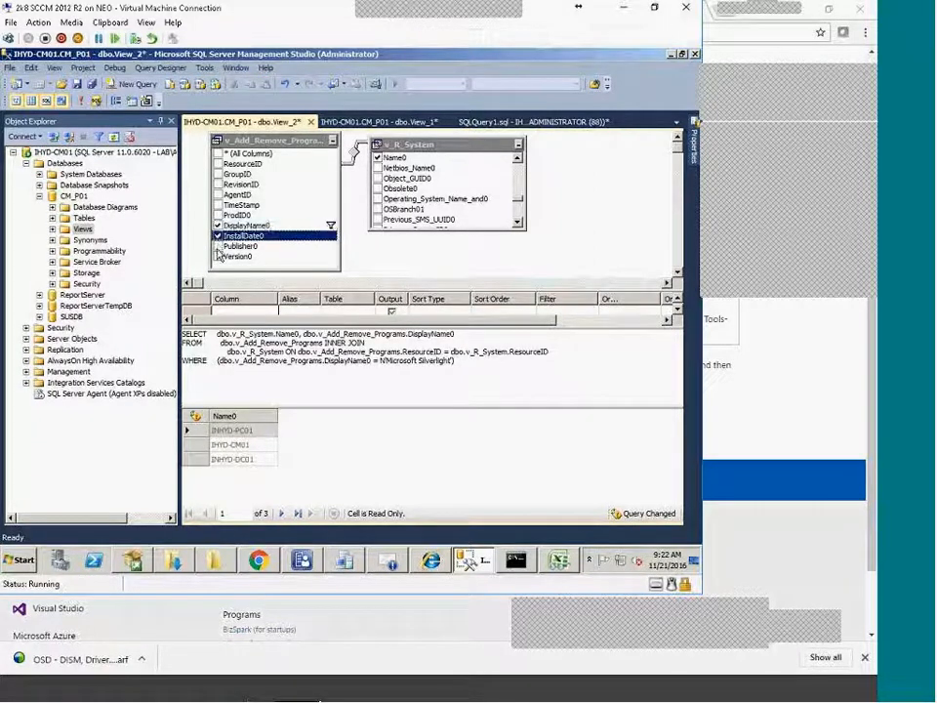
left_click(218, 246)
left_click(218, 257)
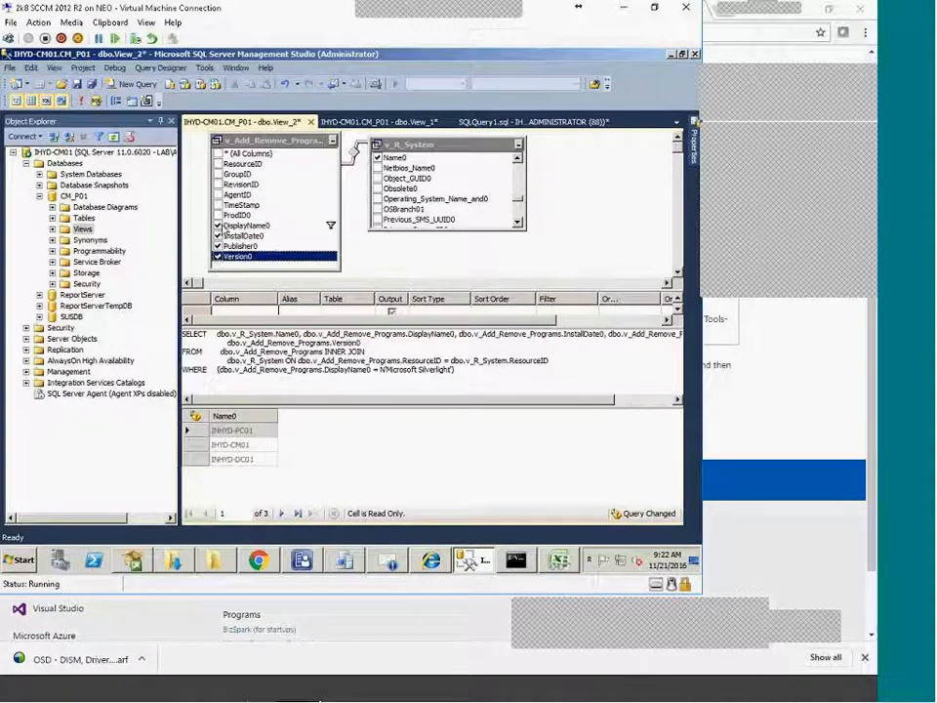
right_click(272, 353)
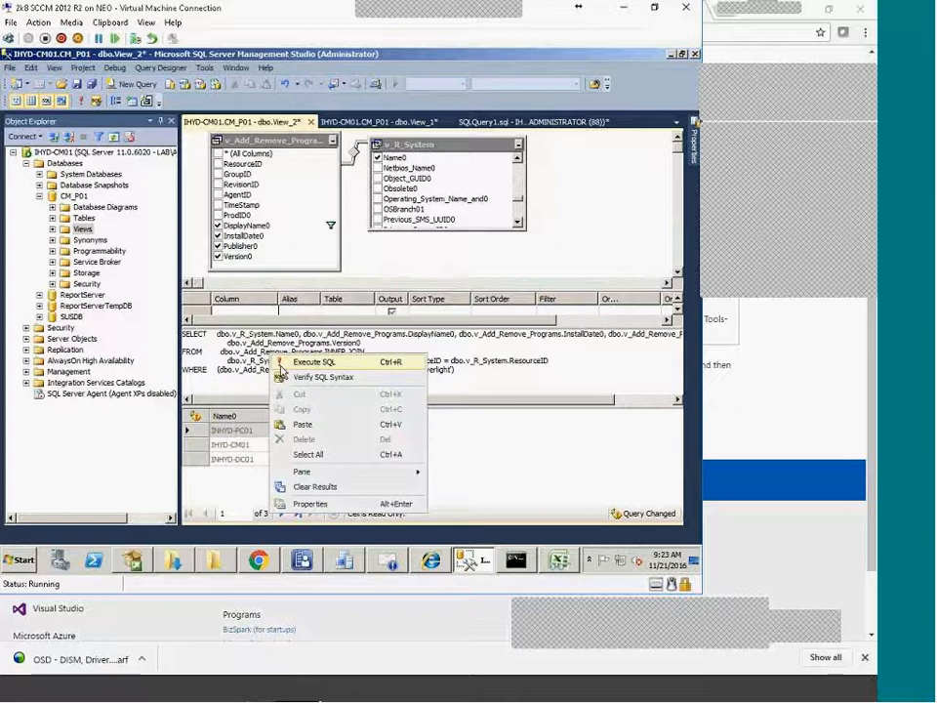
left_click(283, 363)
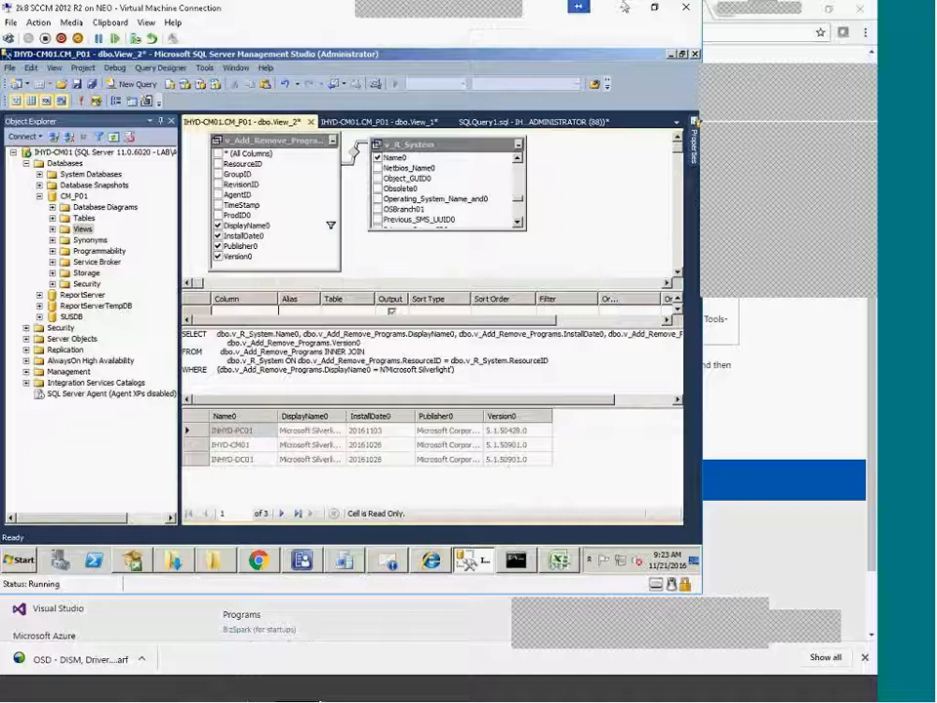
mouse_move(501, 7)
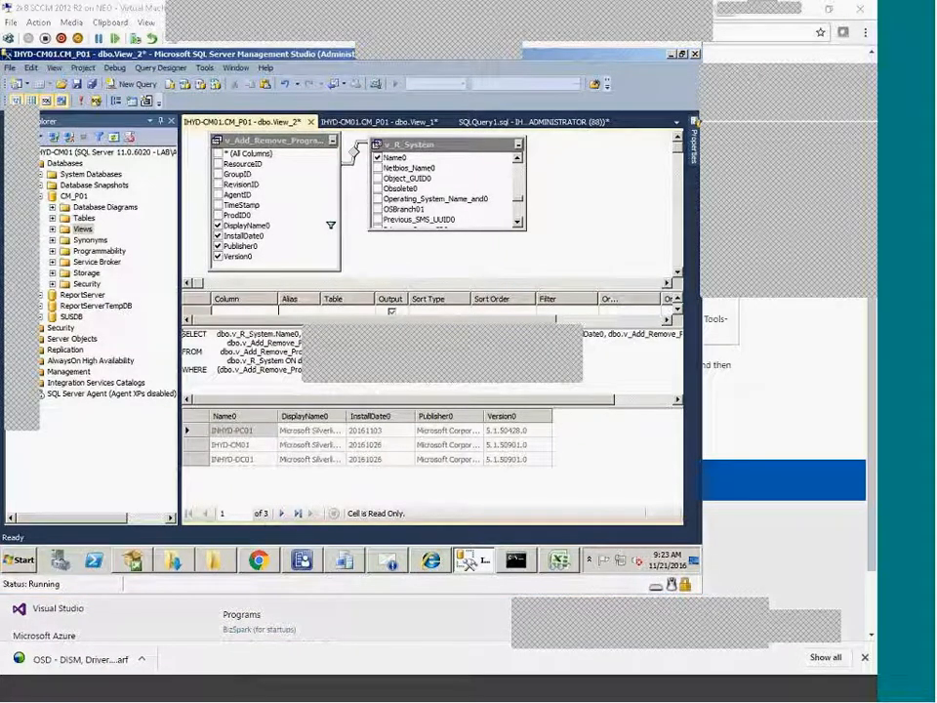
mouse_move(200, 421)
left_mouse_down()
mouse_move(330, 396)
mouse_move(281, 424)
mouse_move(303, 432)
mouse_move(332, 422)
mouse_move(335, 392)
left_mouse_up()
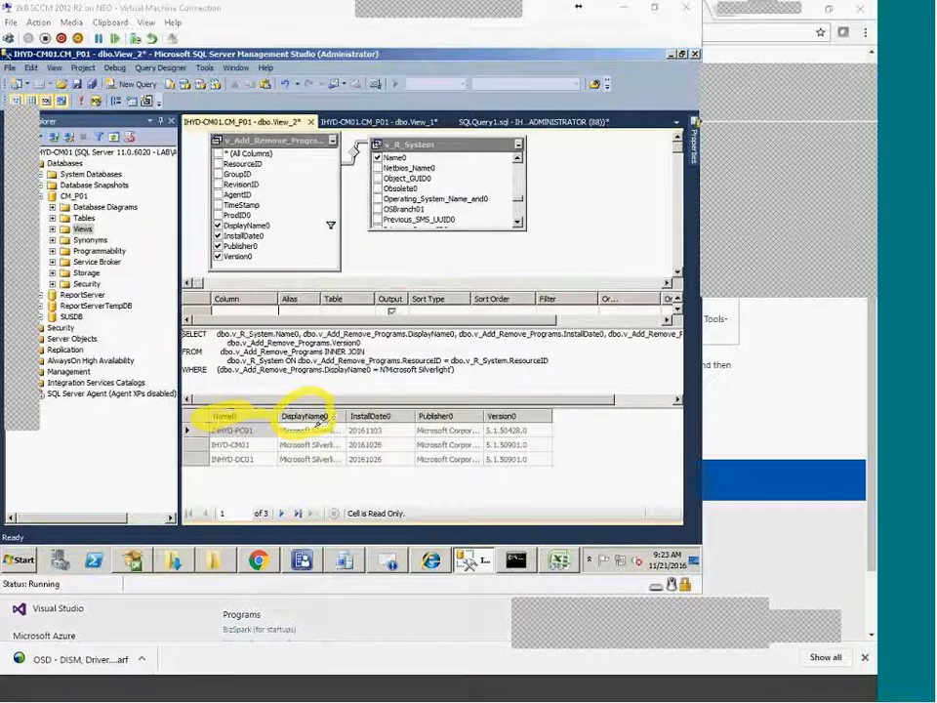
left_click_drag(391, 414, 453, 424)
left_click_drag(516, 407, 516, 421)
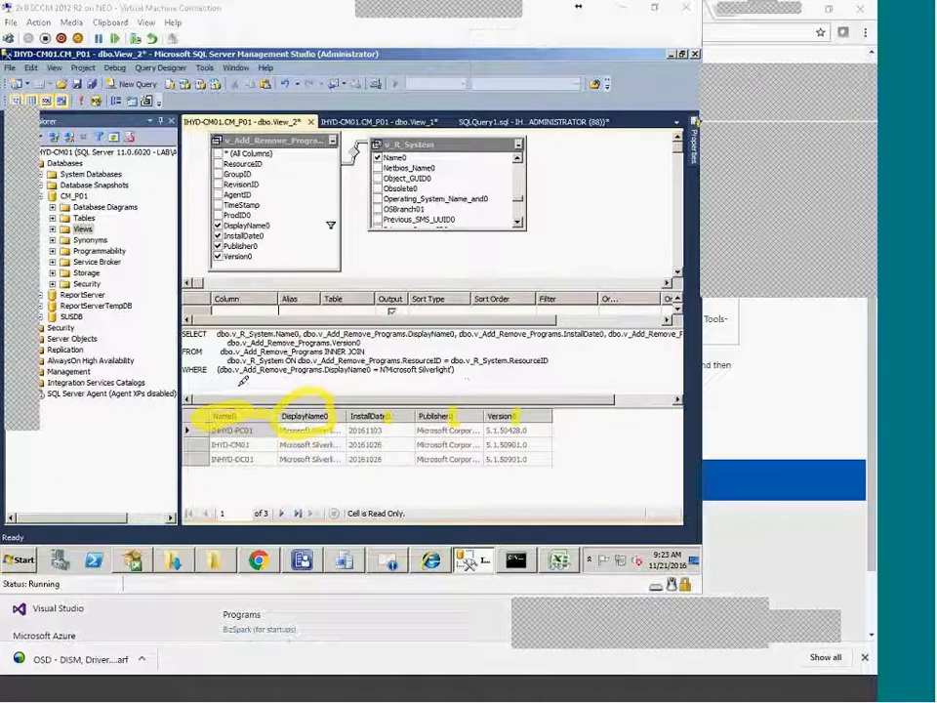
left_click_drag(219, 379, 248, 378)
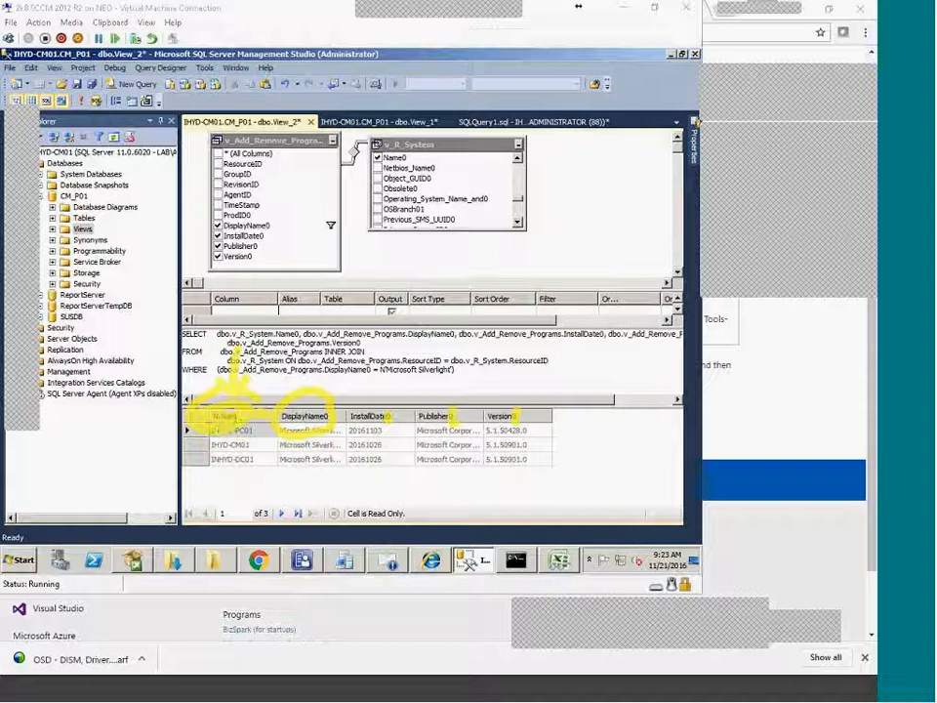
mouse_move(669, 23)
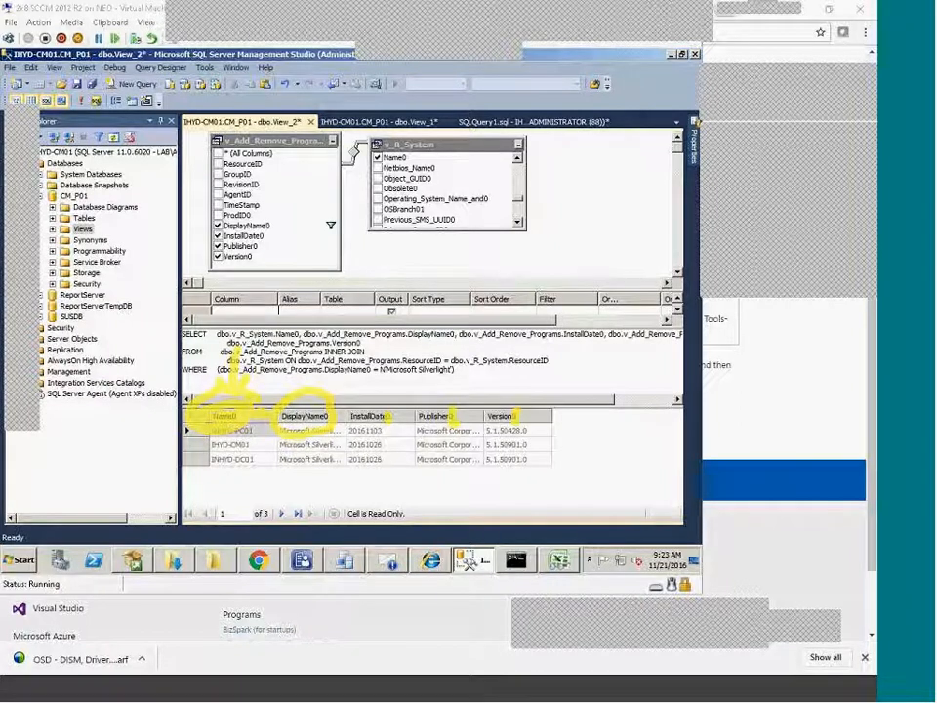
key("Escape")
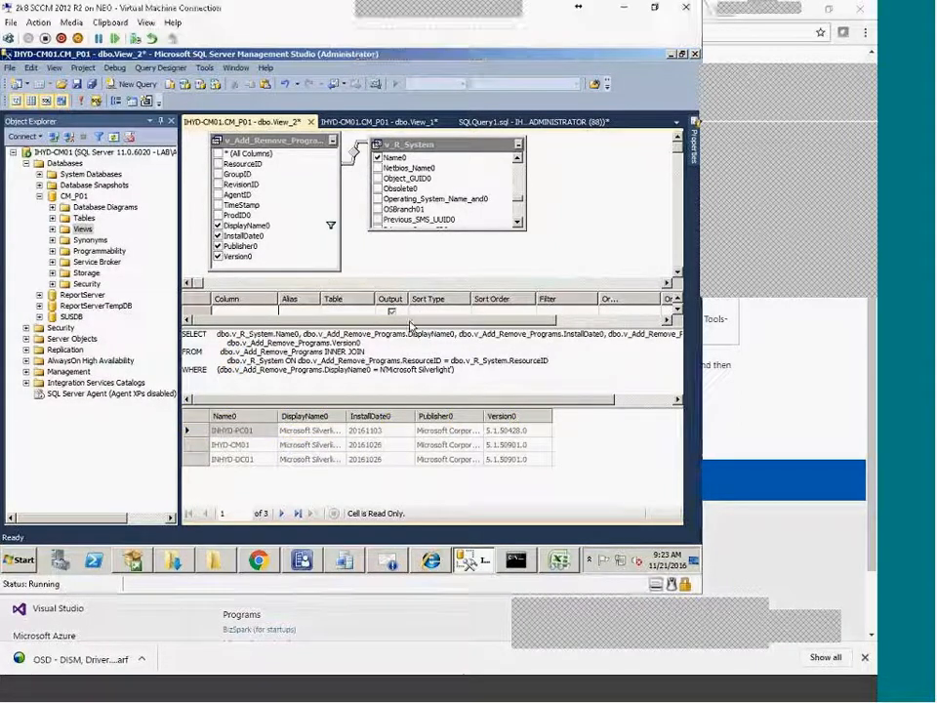
Enlarge the criteria grid, give the v_R_System Name0 column the alias Computer Name, and execute the query
left_click_drag(411, 327, 411, 367)
left_click_drag(680, 333, 682, 296)
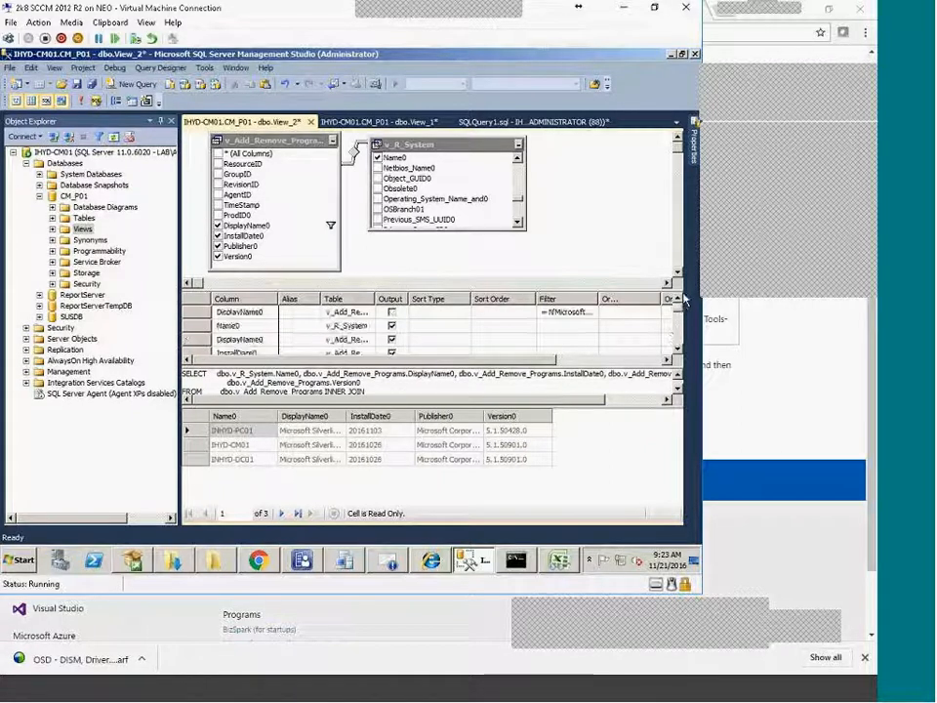
left_click(311, 324)
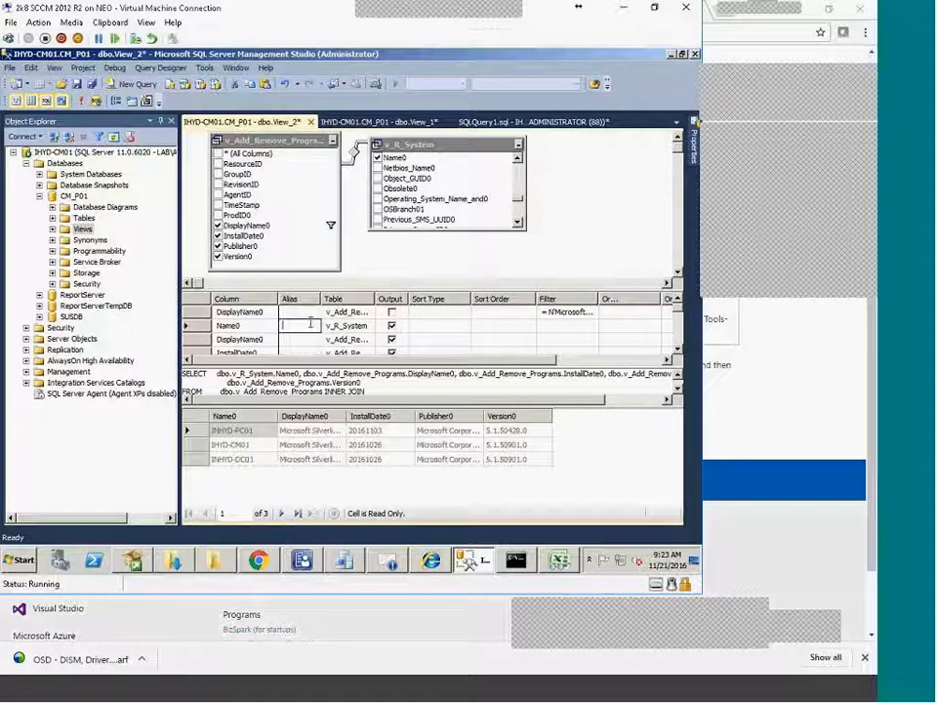
type("Computer N")
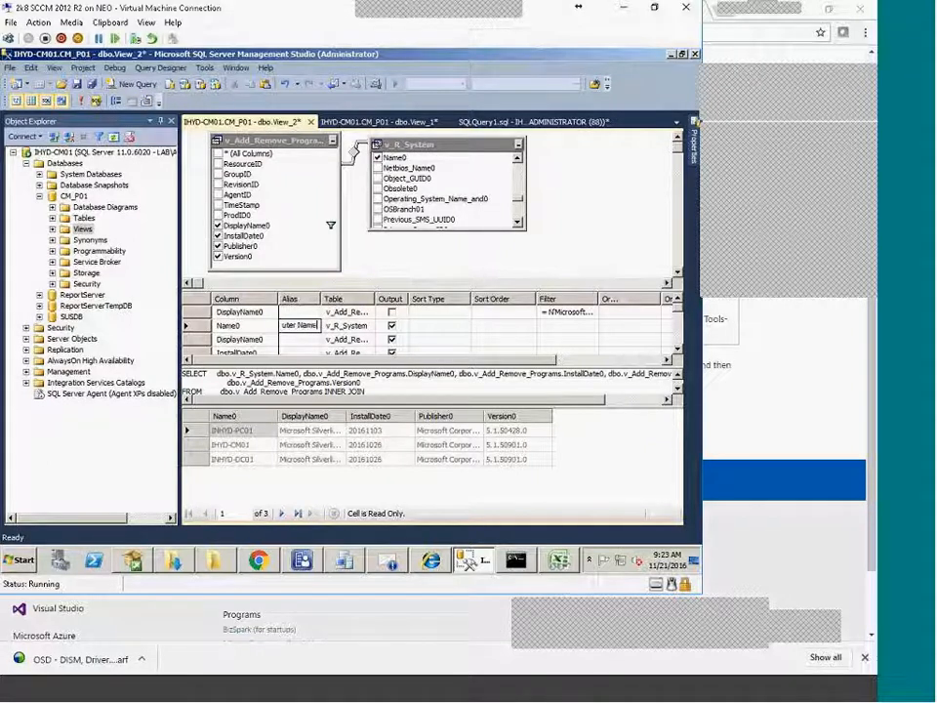
left_click(448, 385)
right_click(348, 389)
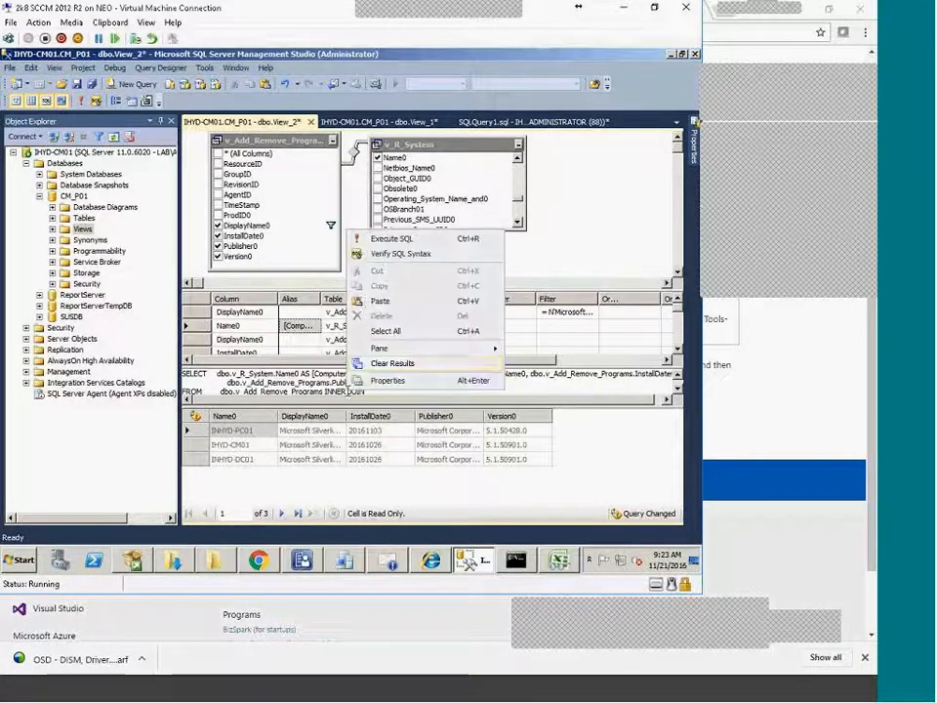
left_click(388, 238)
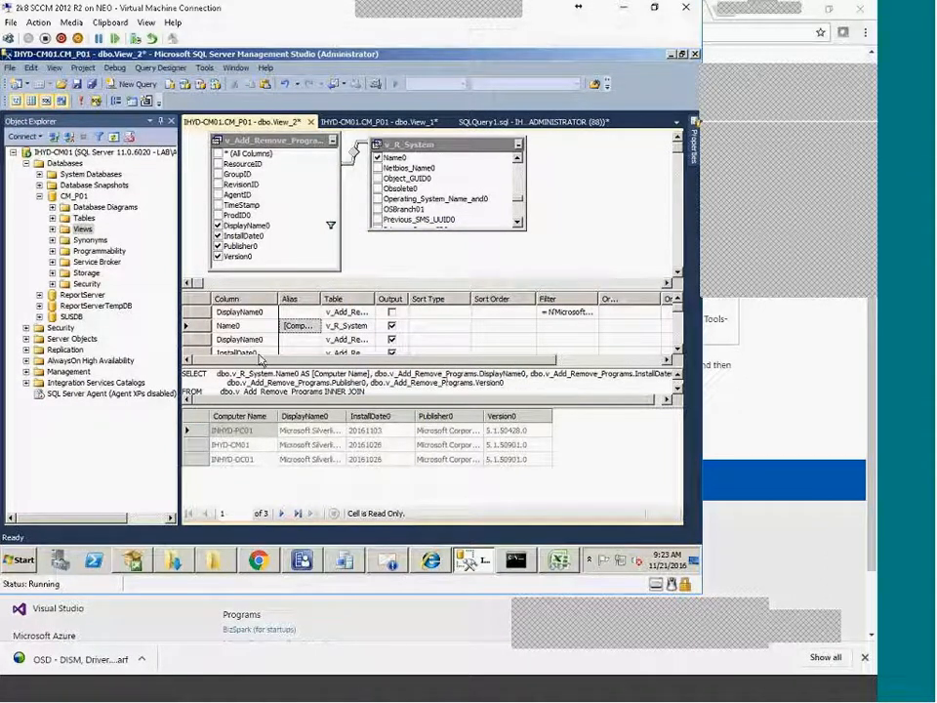
Give the output column DisplayName0 the alias Installed Software Name and execute the query
left_click(295, 339)
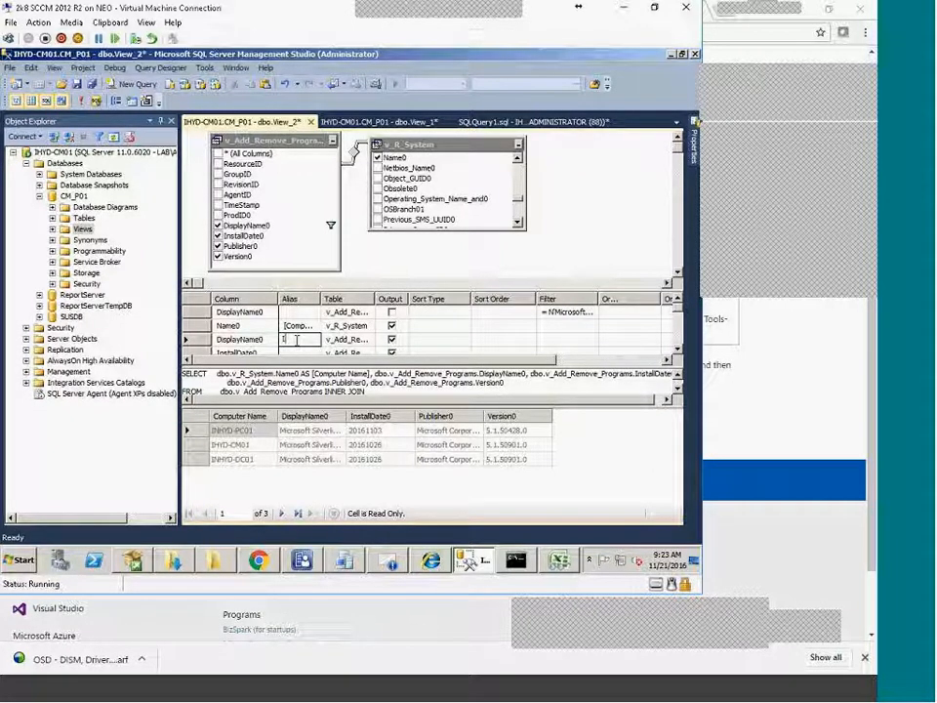
type("led Software S")
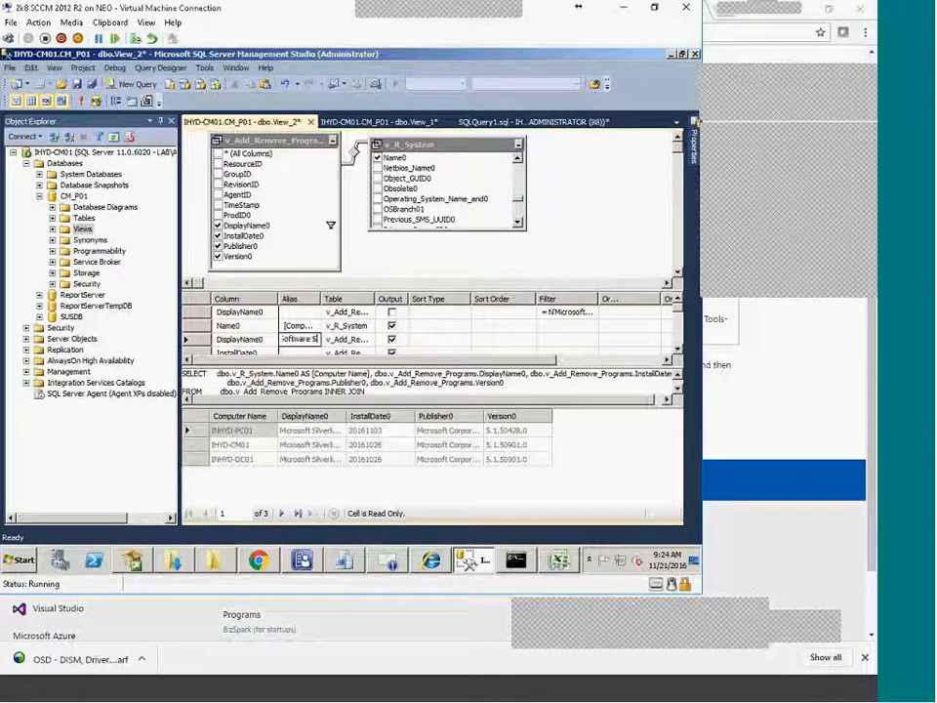
key("BackSpace")
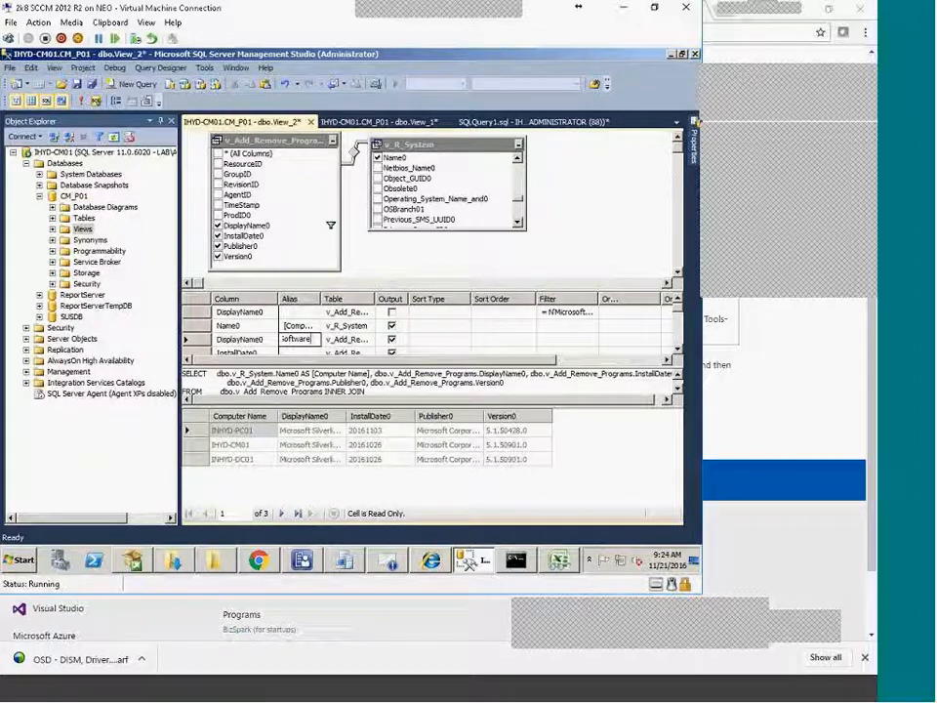
type("Name")
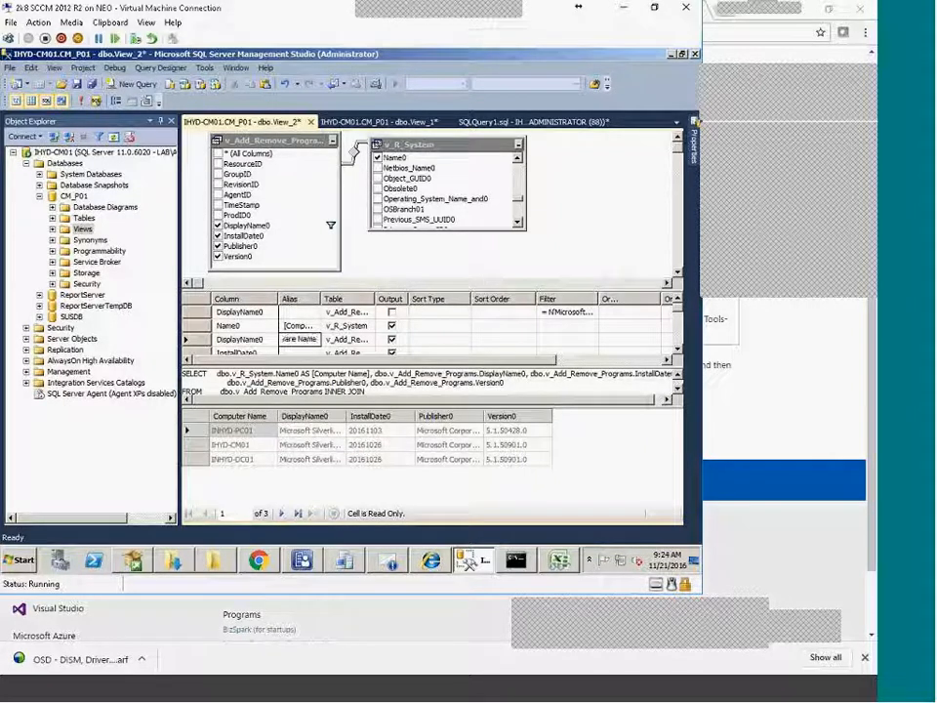
left_click(295, 390)
right_click(295, 391)
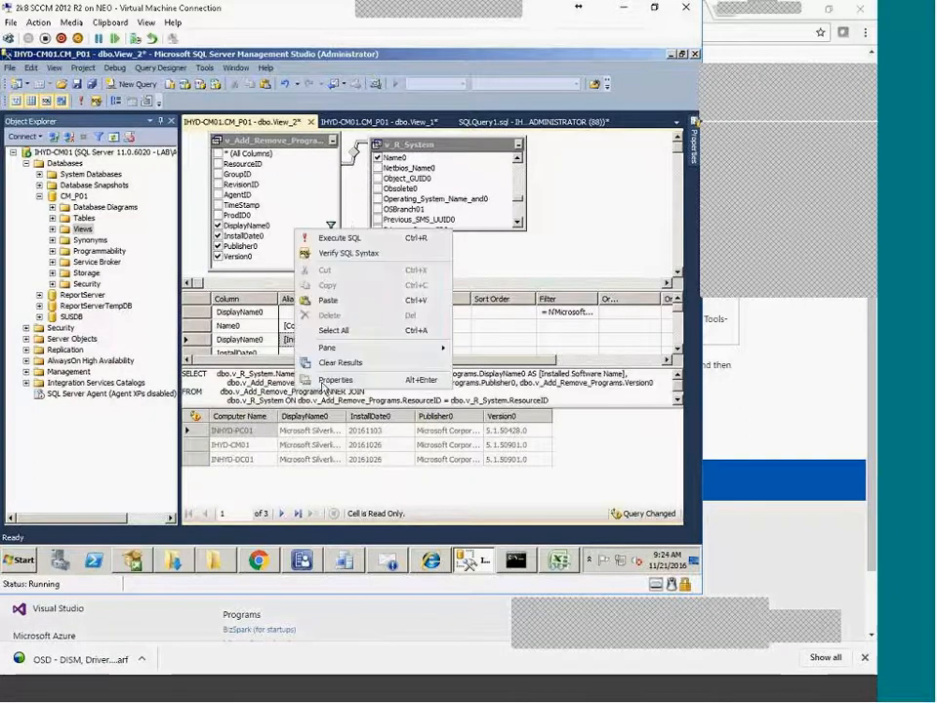
left_click(346, 243)
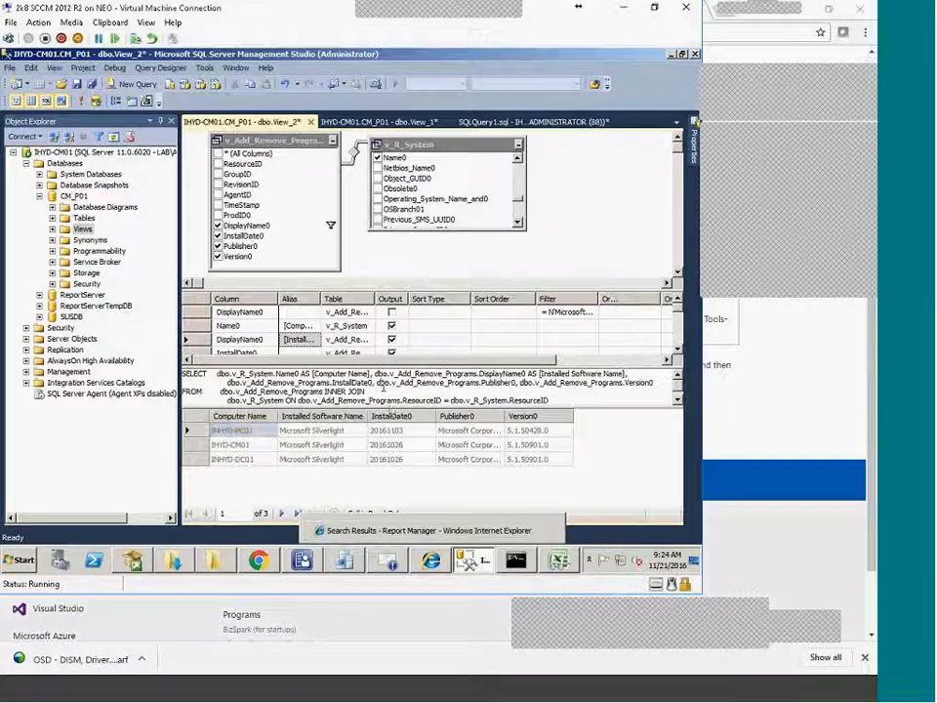
Copy the entire SQL statement of View_2 into a new query window
right_click(368, 224)
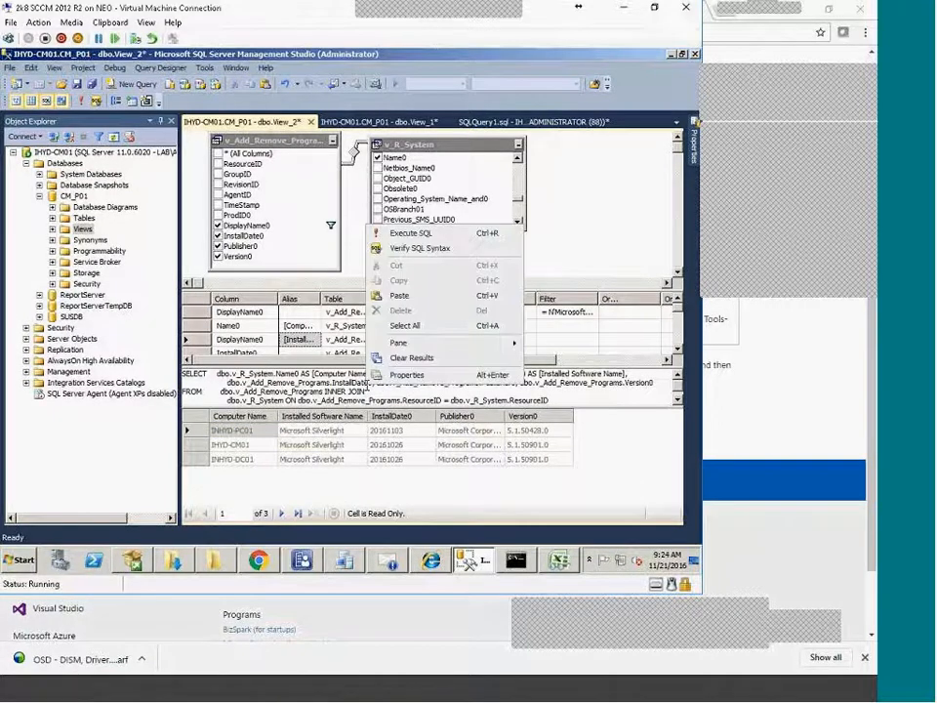
left_click(410, 326)
right_click(336, 388)
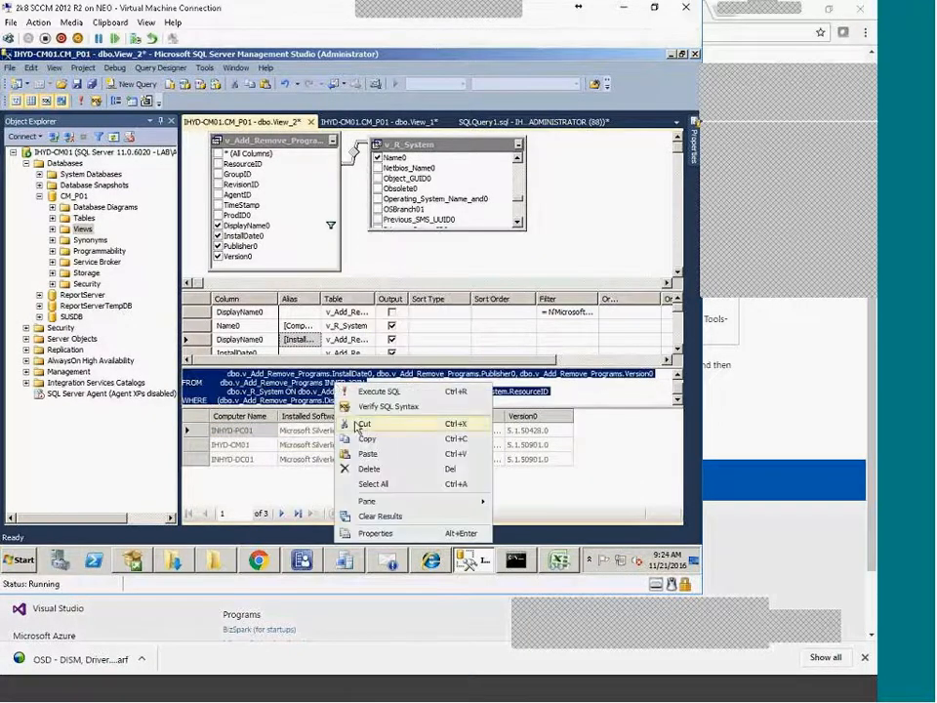
left_click(363, 438)
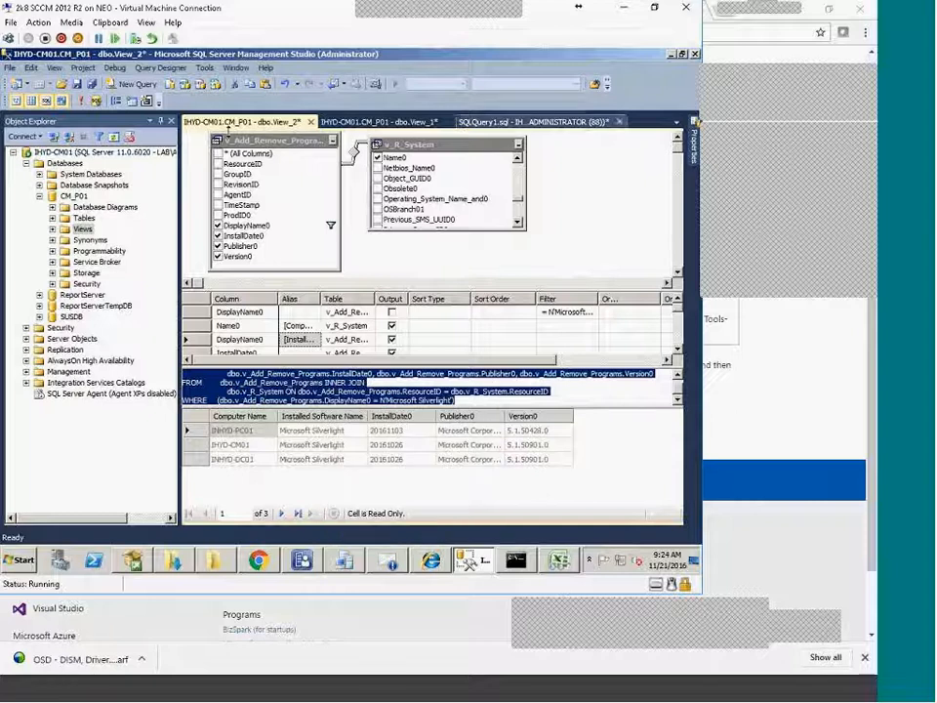
right_click(66, 163)
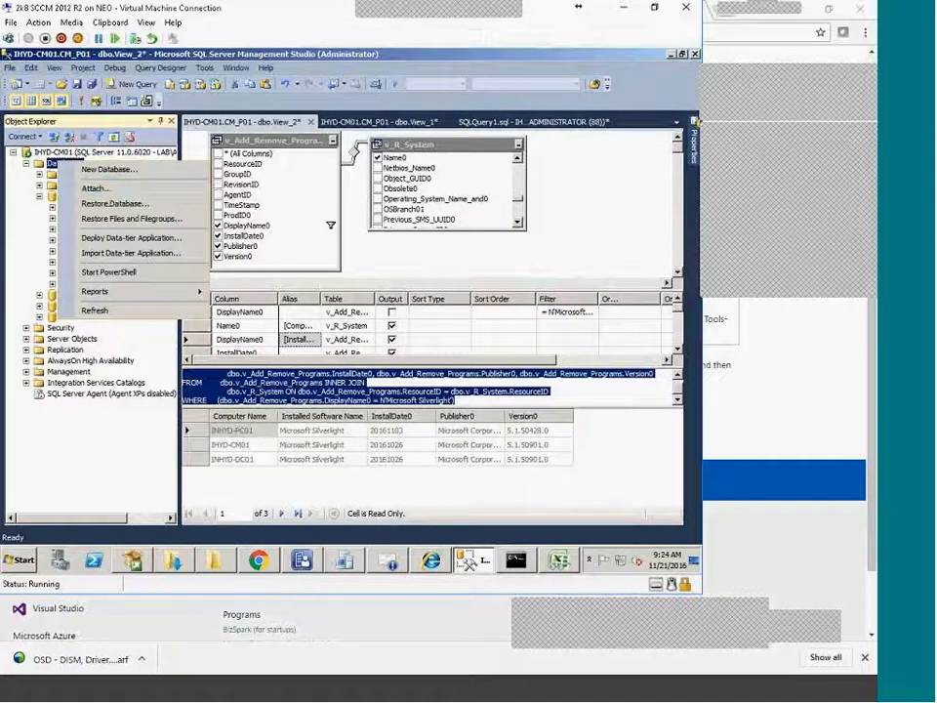
left_click(51, 165)
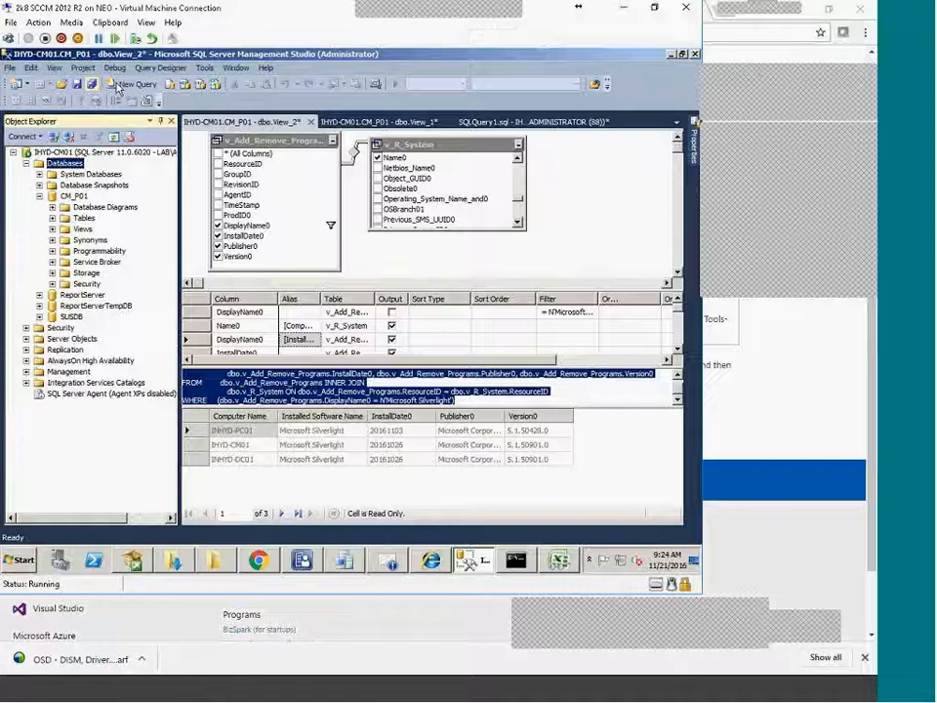
left_click(132, 84)
right_click(340, 191)
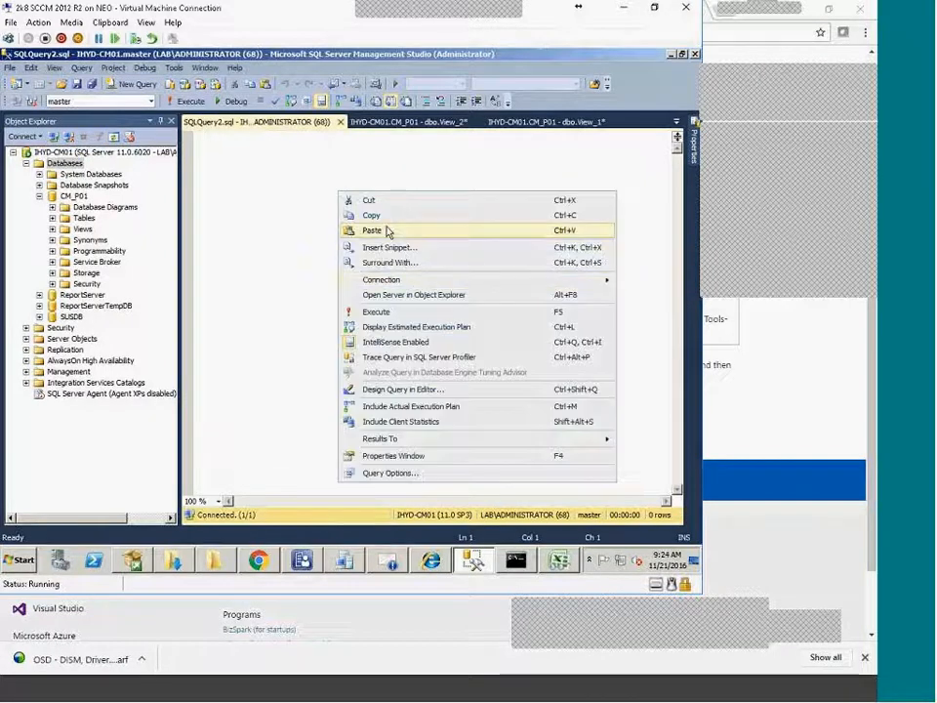
left_click(387, 230)
Examine the pasted SQL statement in the query editor, including its INNER JOIN clause between v_Add_Remove_Programs and v_R_System
left_click_drag(370, 507, 536, 500)
left_click_drag(74, 249, 55, 249)
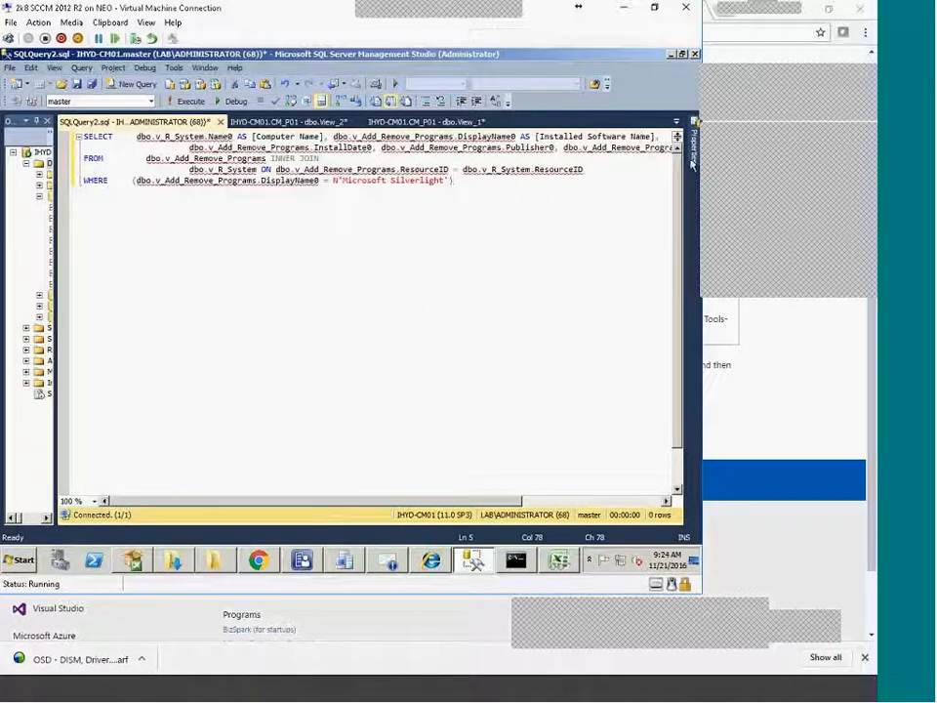
left_click_drag(494, 500, 457, 509)
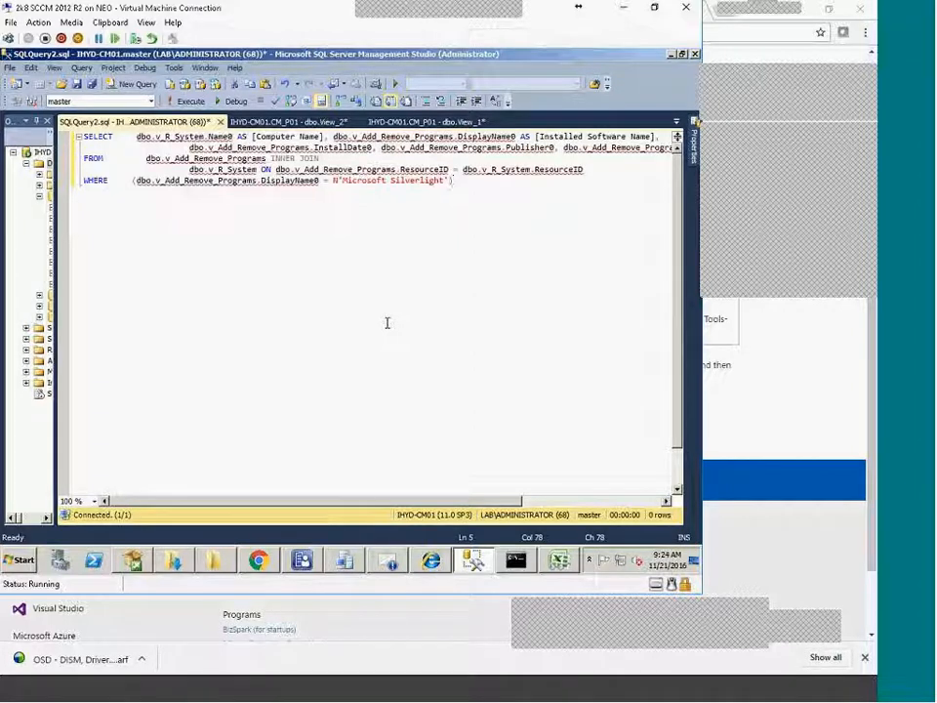
left_click_drag(509, 232, 335, 204)
left_click(472, 286)
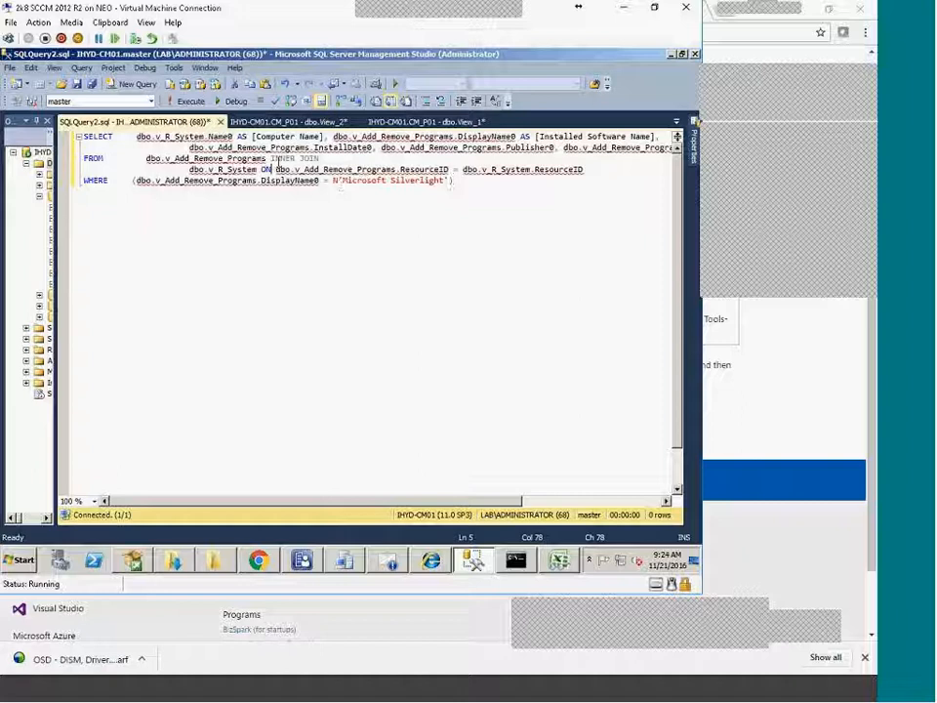
left_click_drag(57, 227, 291, 232)
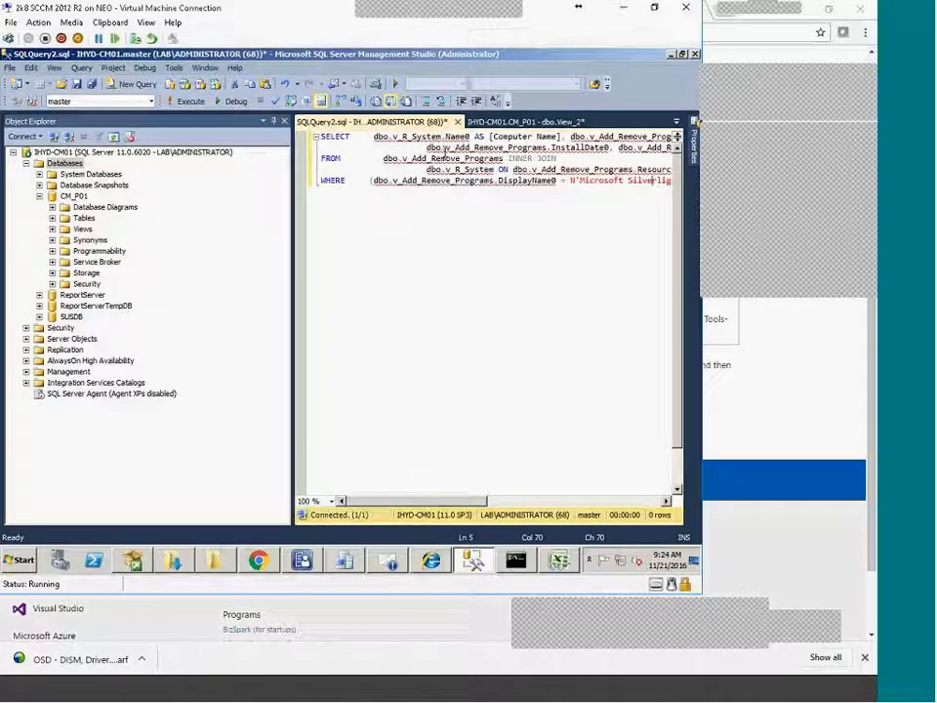
left_click_drag(507, 159, 558, 158)
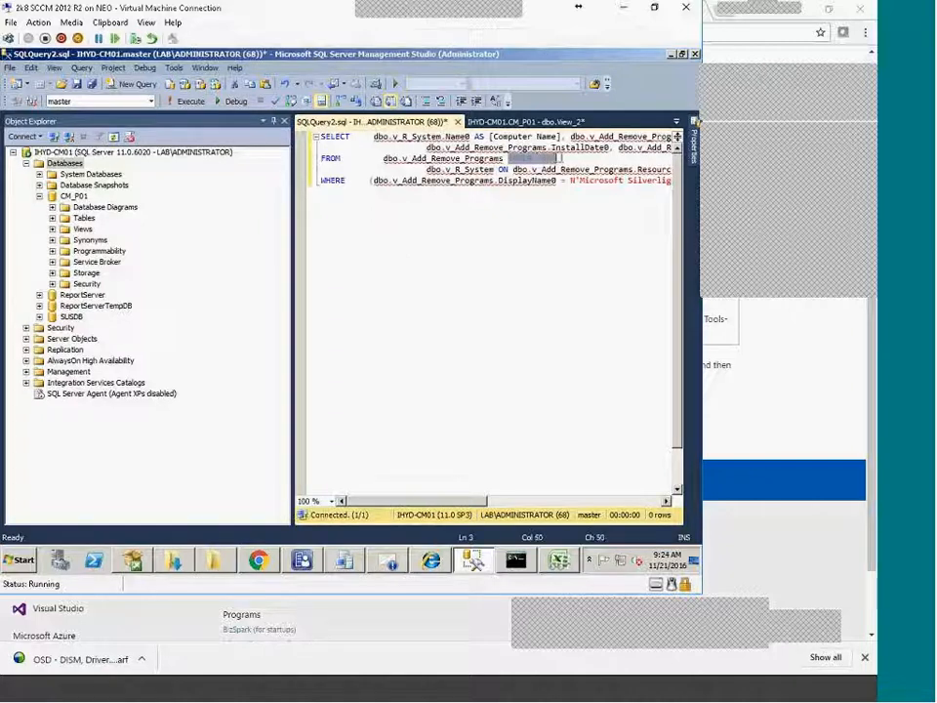
left_click(570, 296)
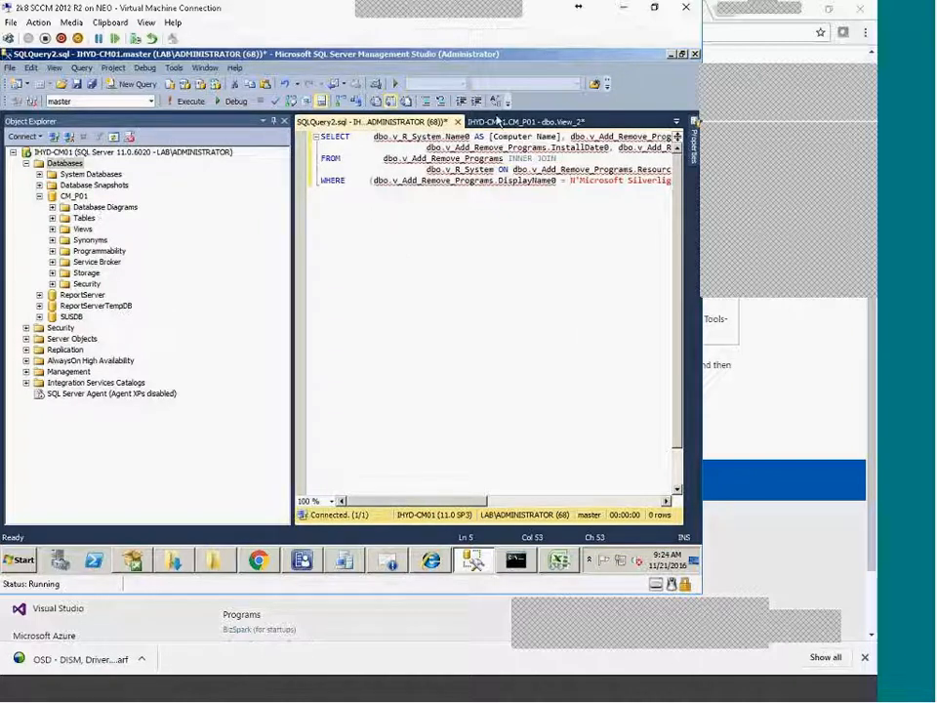
Return to View_2, check the join options between v_Add_Remove_Programs and v_R_System, and enlarge the SQL area to inspect the INNER JOIN
left_click(498, 121)
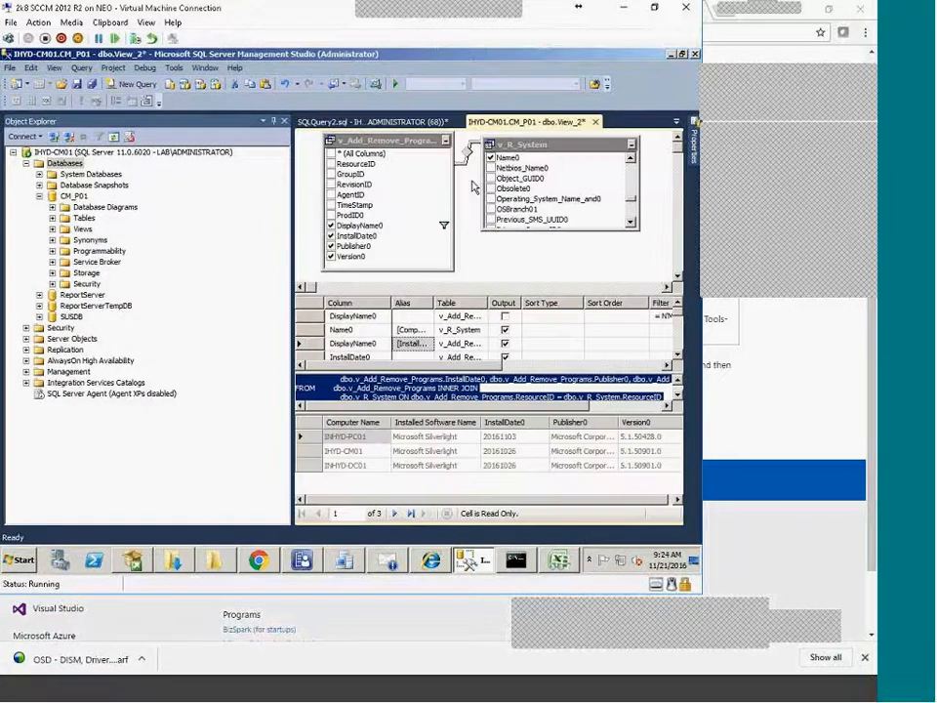
right_click(468, 154)
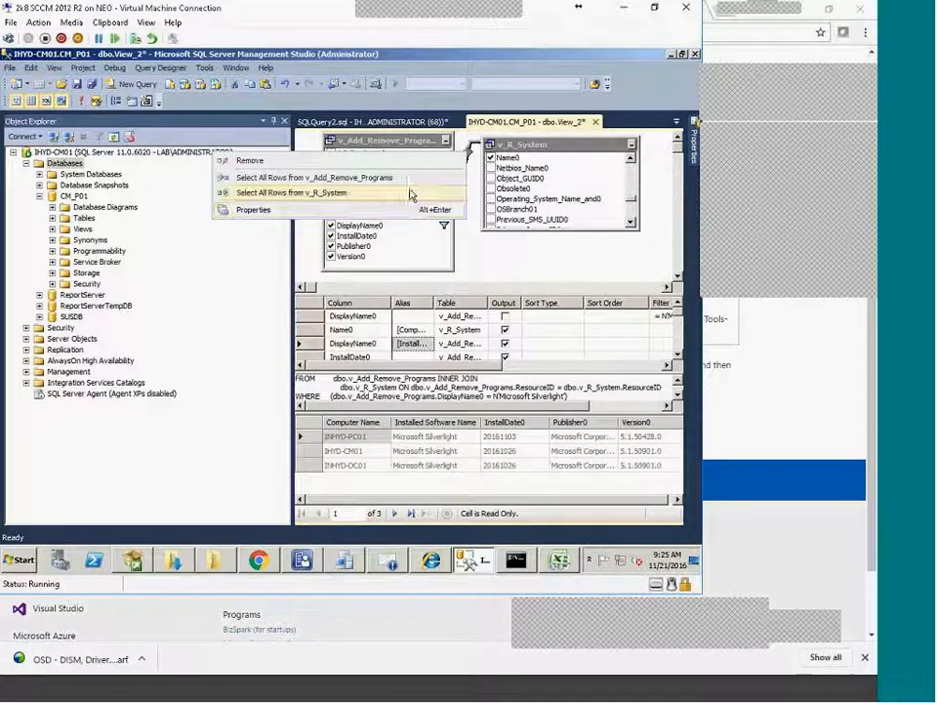
left_click(514, 303)
left_click_drag(509, 293, 509, 242)
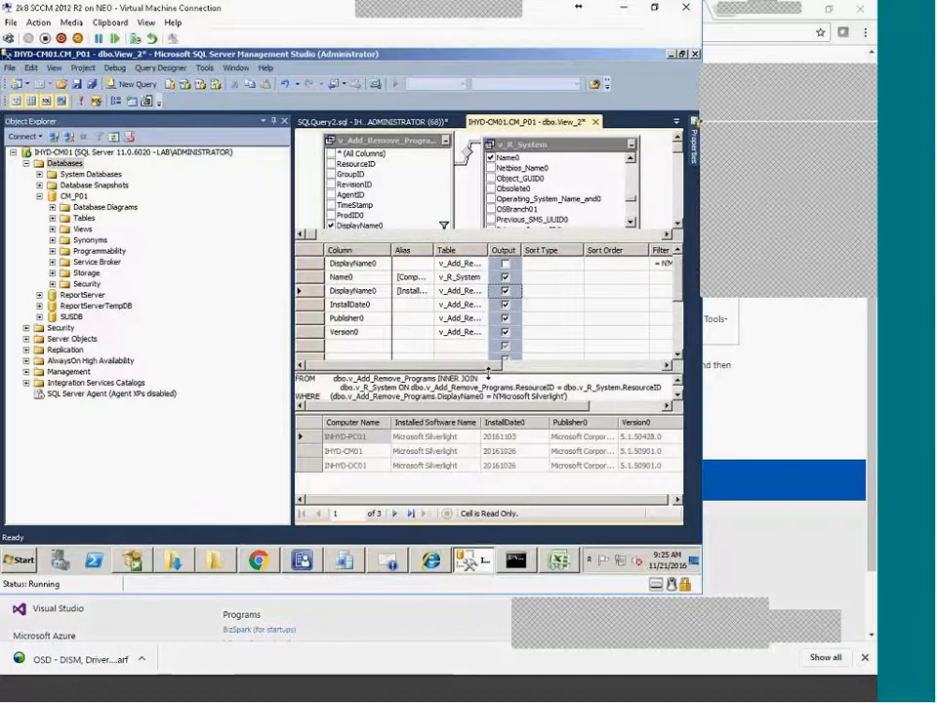
left_click_drag(488, 368, 488, 306)
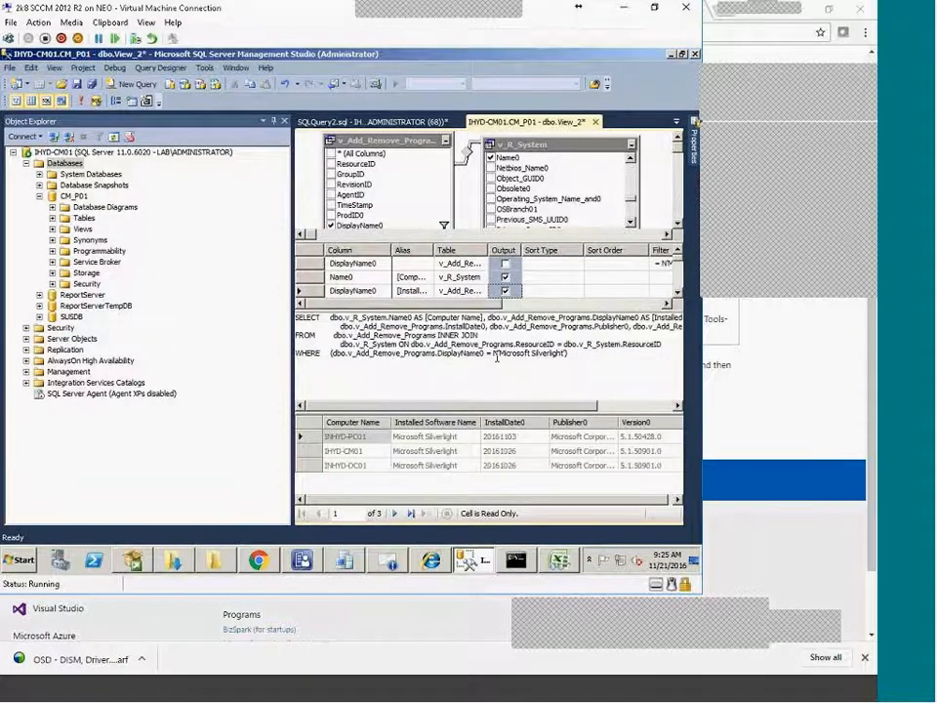
double_click(450, 335)
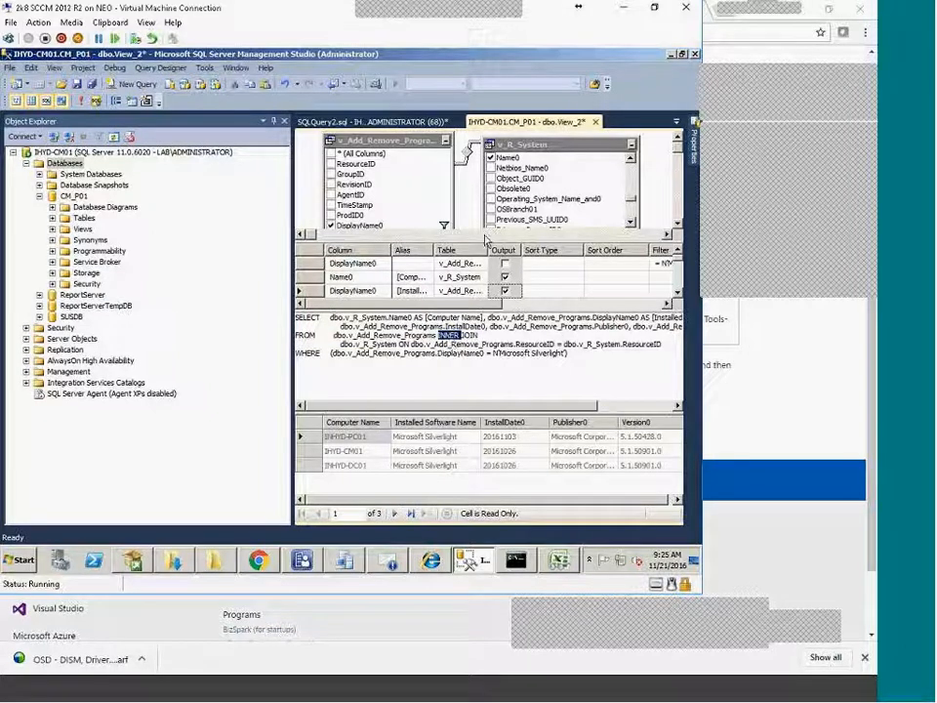
left_click_drag(485, 241, 435, 204)
left_click_drag(420, 405, 538, 398)
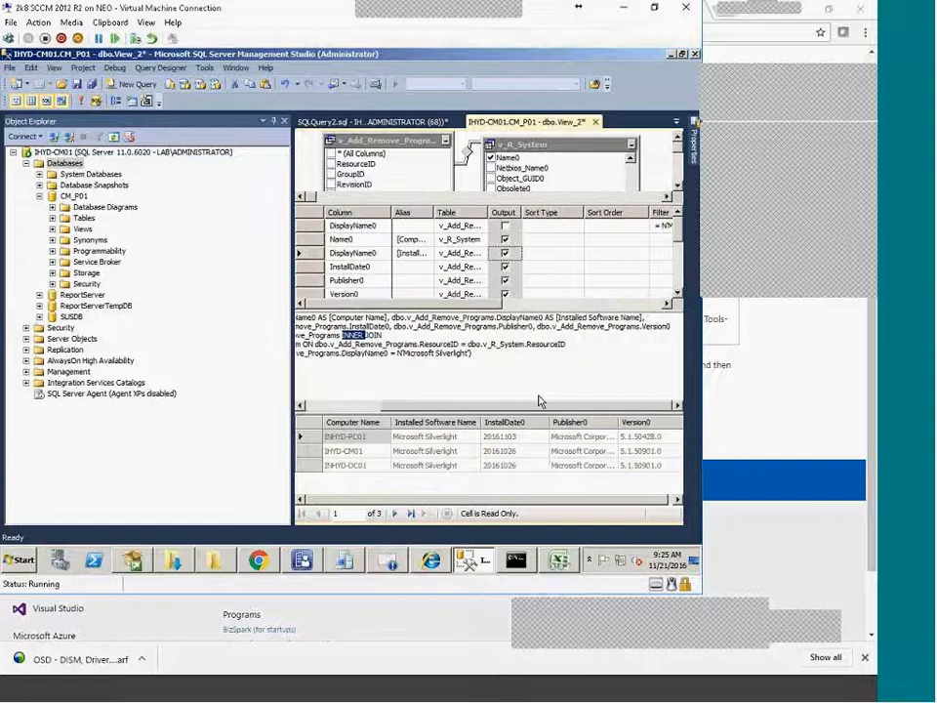
Set the sort type of the Name0 column to Ascending in View_2 and execute the query
left_click_drag(472, 308, 588, 304)
left_click(568, 224)
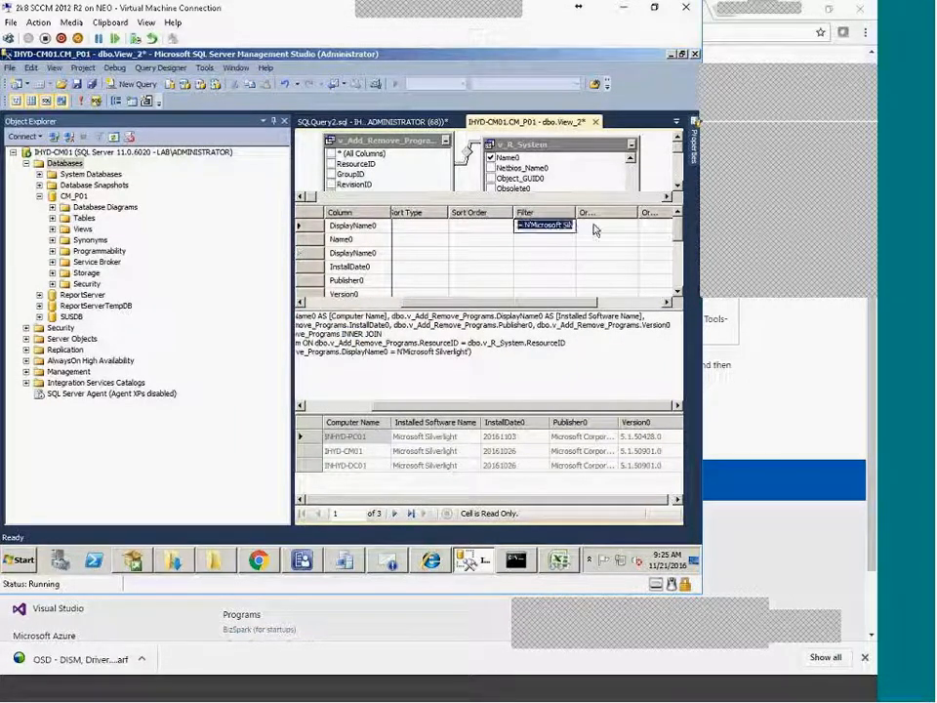
left_click(592, 228)
left_click_drag(505, 304, 442, 304)
left_click(505, 226)
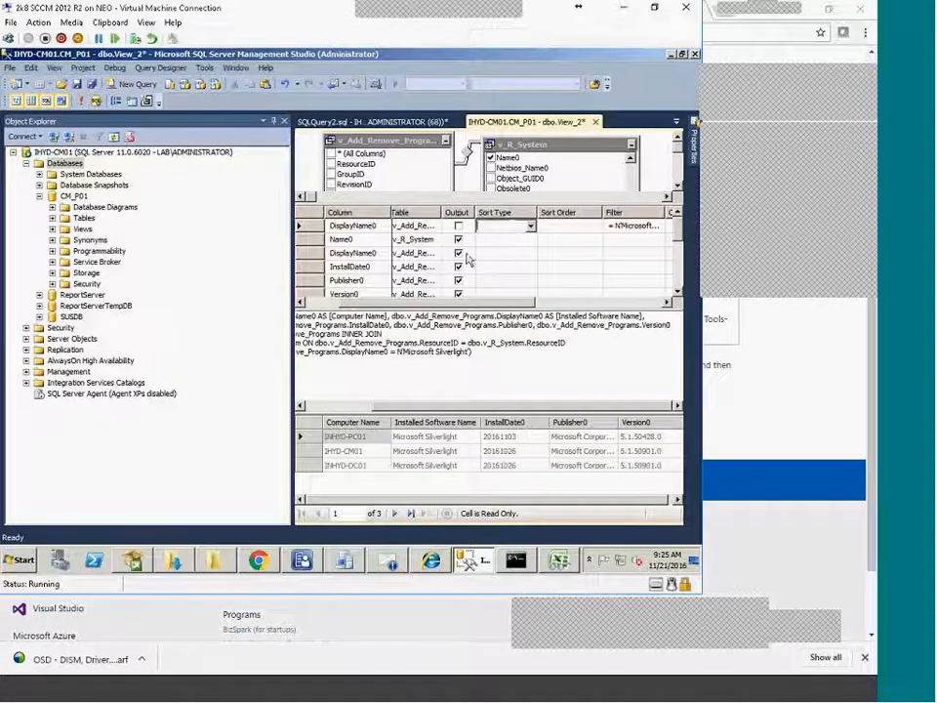
left_click(362, 241)
left_click(507, 239)
left_click(530, 239)
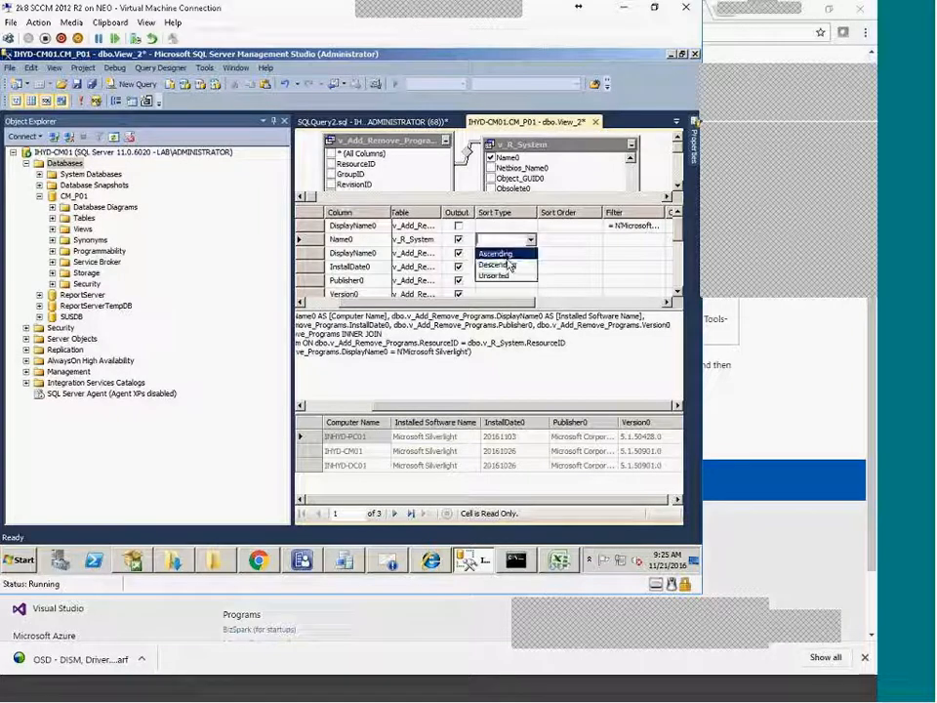
left_click(501, 253)
right_click(489, 360)
left_click(524, 370)
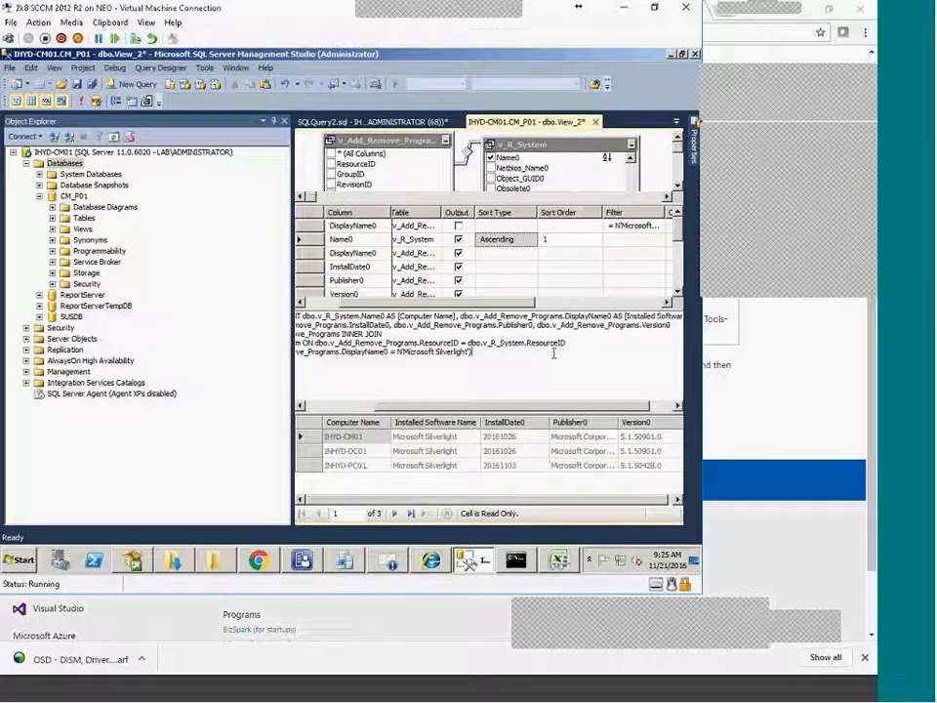
Sort InstallDate0 ascending as the second sort key and execute the query
left_click(527, 267)
left_click(530, 269)
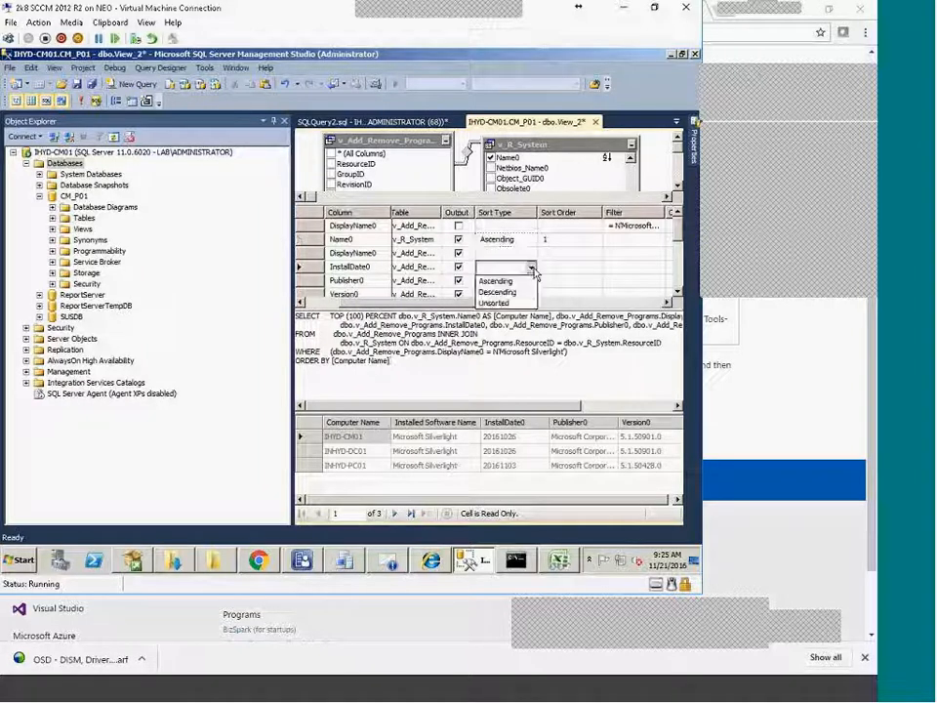
left_click(500, 280)
left_click(548, 269)
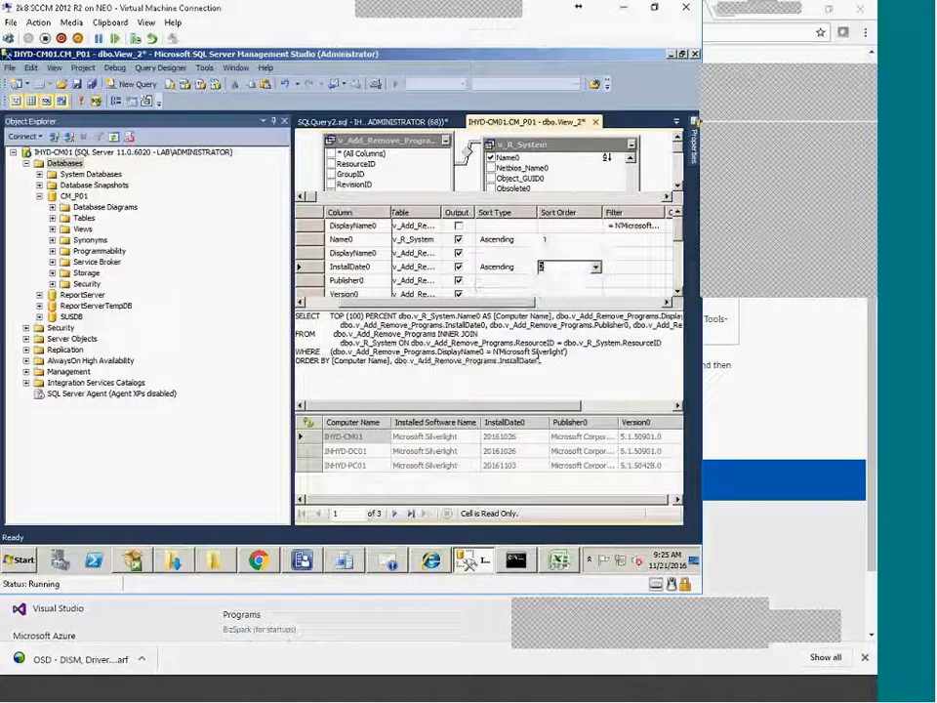
left_click(536, 361)
right_click(438, 377)
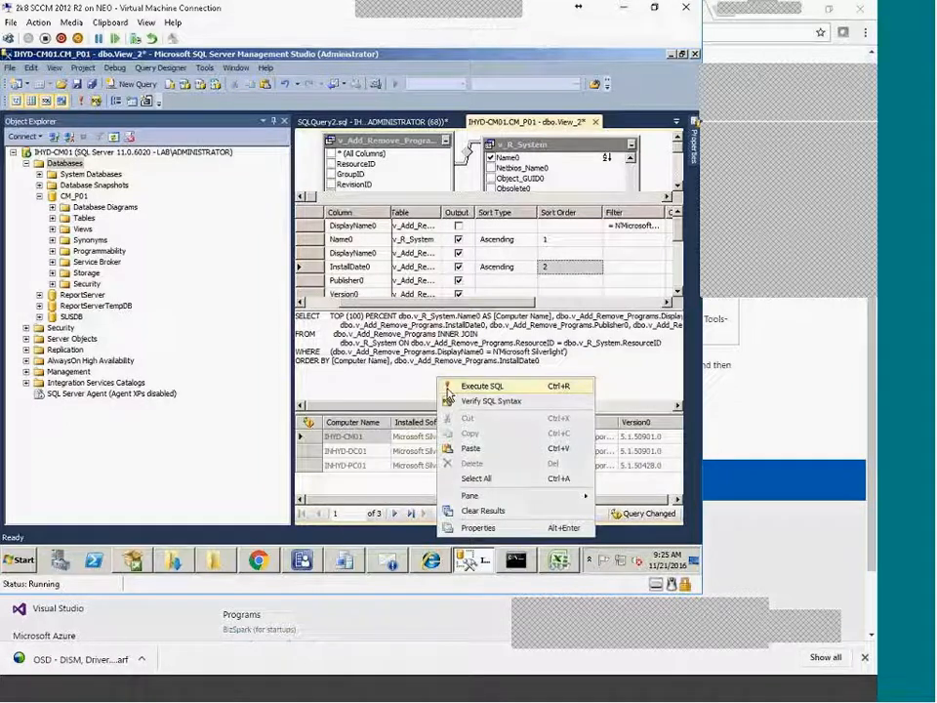
left_click(474, 385)
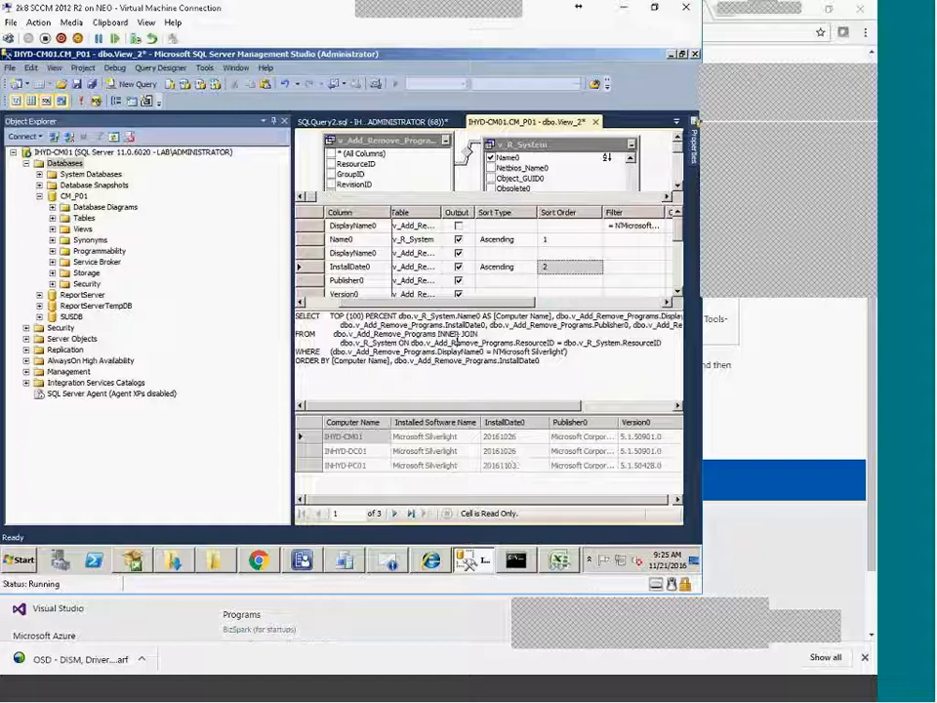
Add %sql% as an Or criterion beside DisplayName0's Microsoft Silverlight filter, execute the query, and review the resulting WHERE clause
left_click_drag(438, 305, 545, 247)
left_click(563, 225)
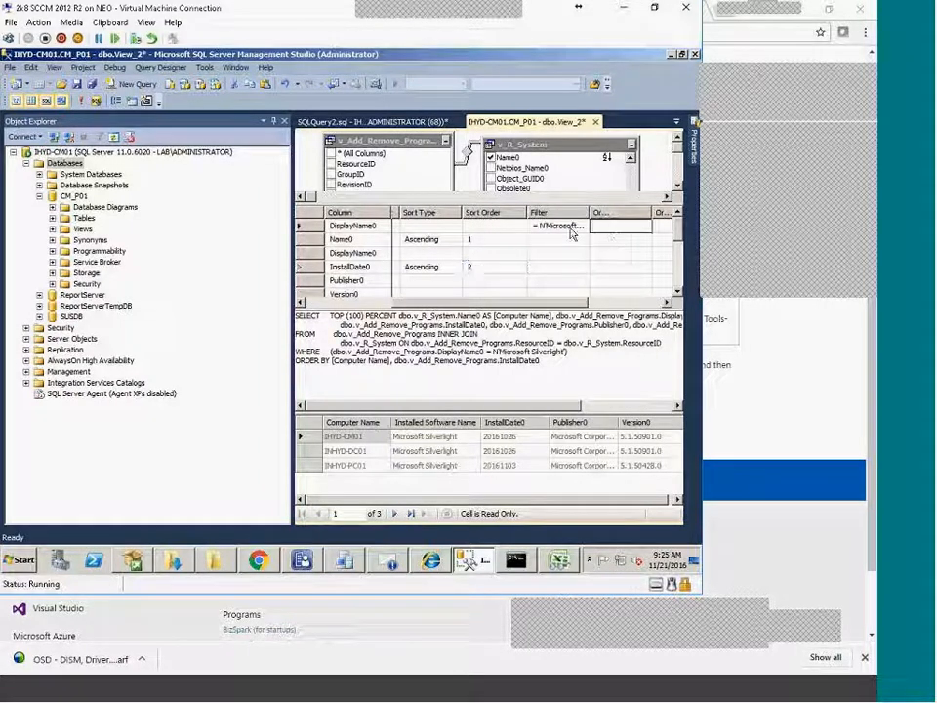
left_click(618, 228)
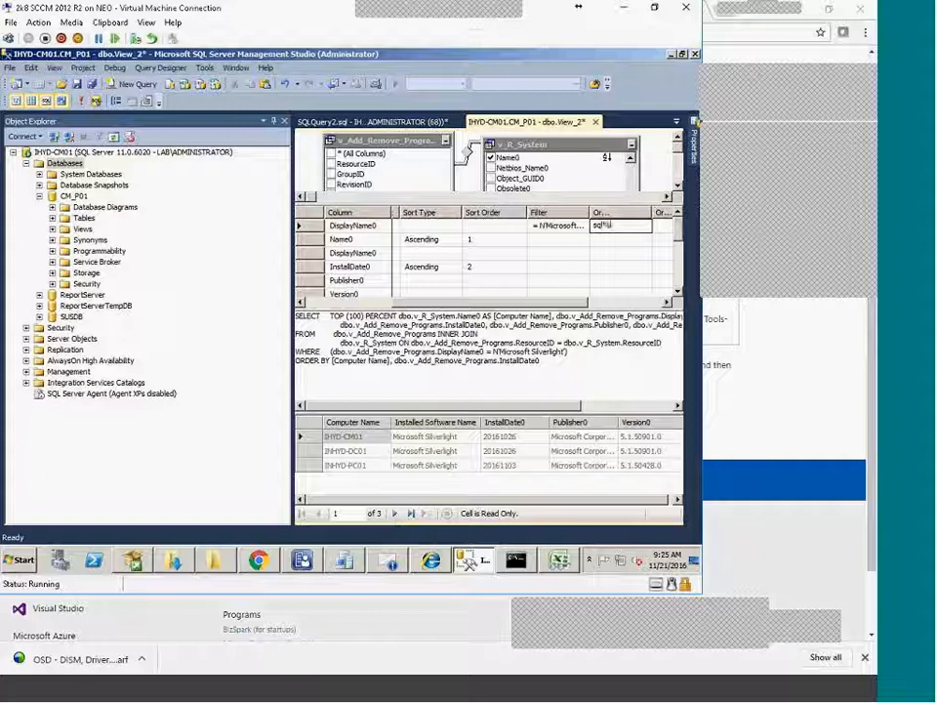
type("%")
key("Return")
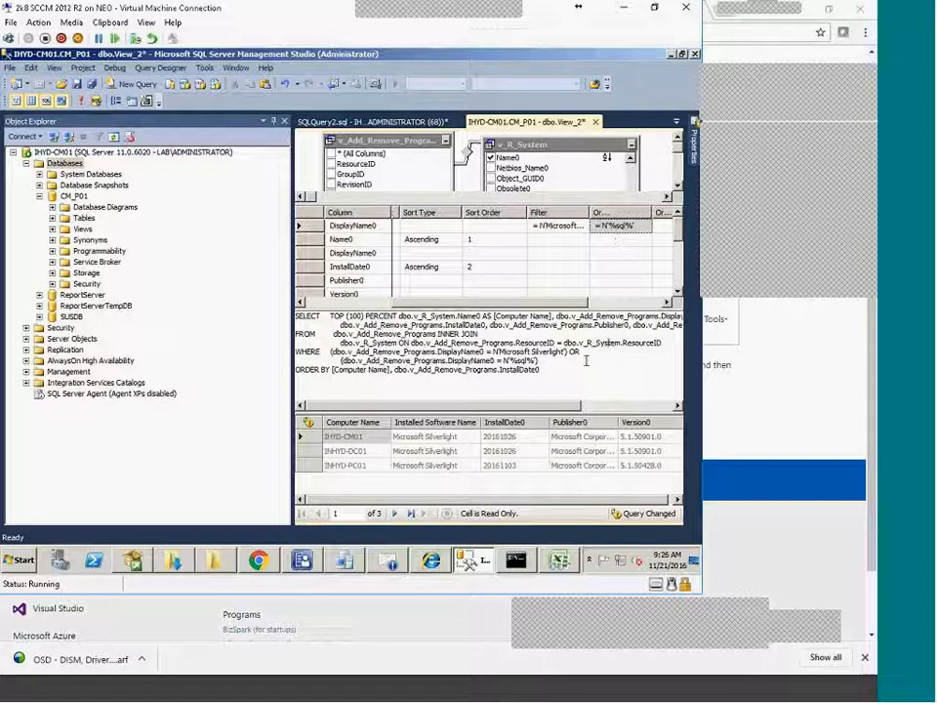
right_click(586, 361)
left_click(569, 370)
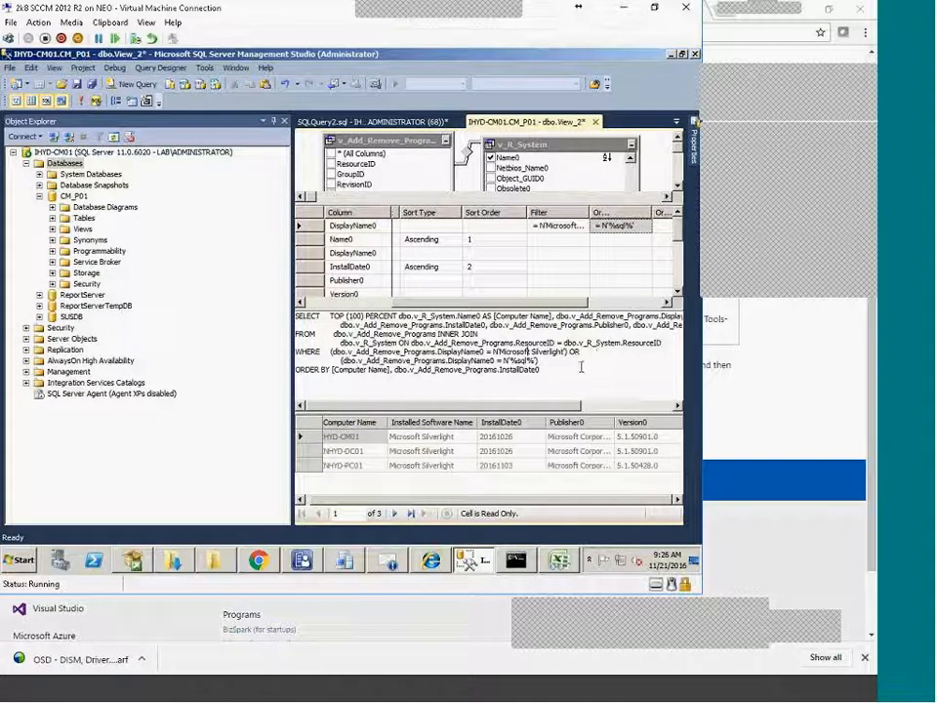
left_click_drag(567, 352, 586, 372)
left_click(617, 376)
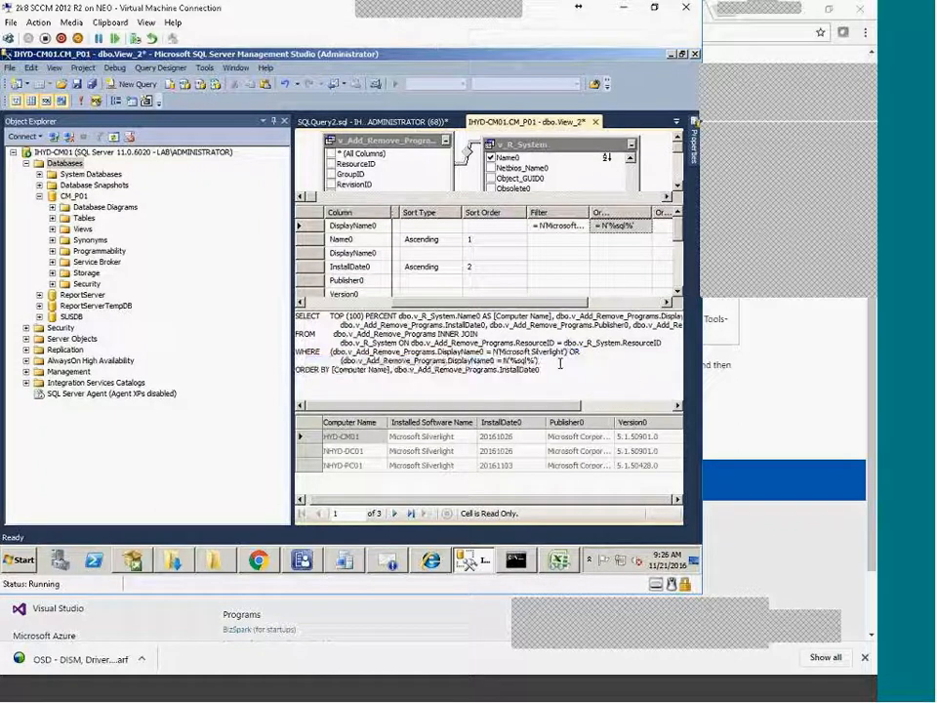
left_click(627, 405)
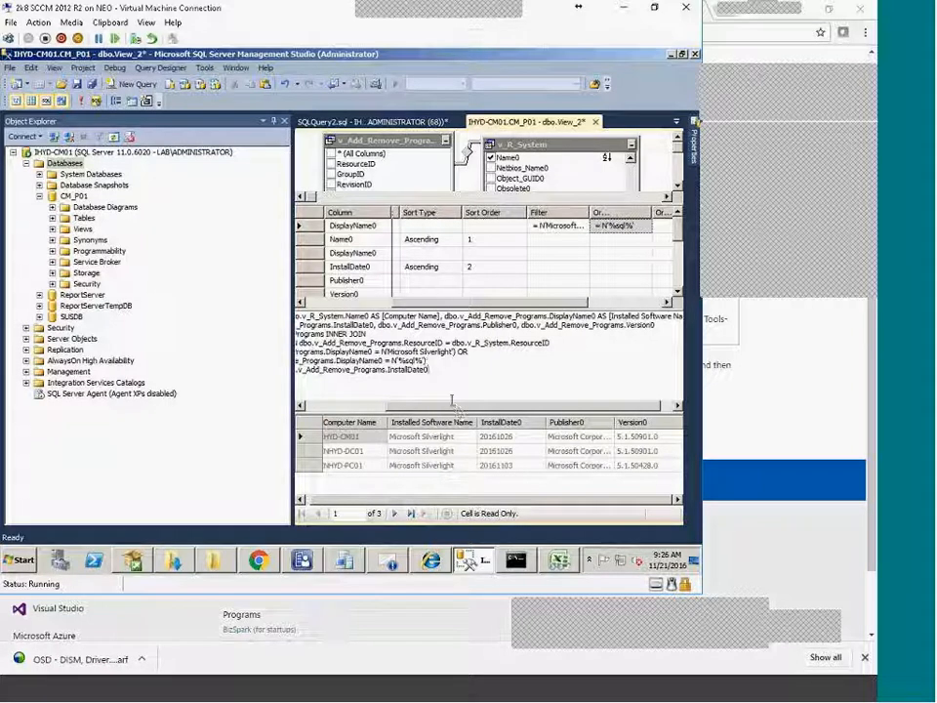
left_click_drag(448, 410, 394, 410)
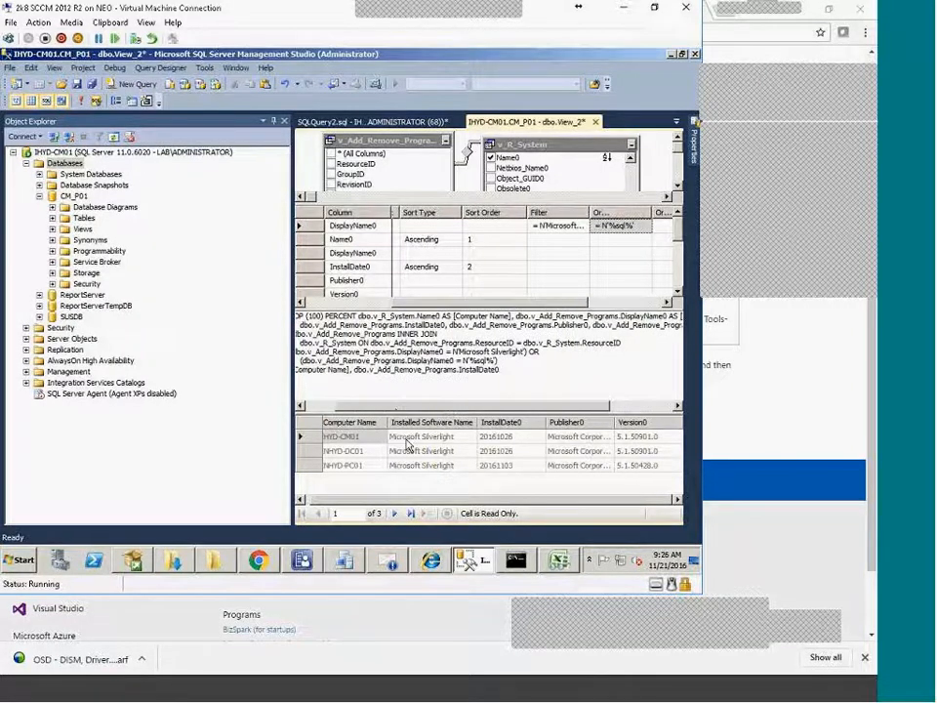
Filter Name0 by the computer name IHYD-CM01 copied from the results and execute the query
left_click(354, 441)
key("ctrl+c")
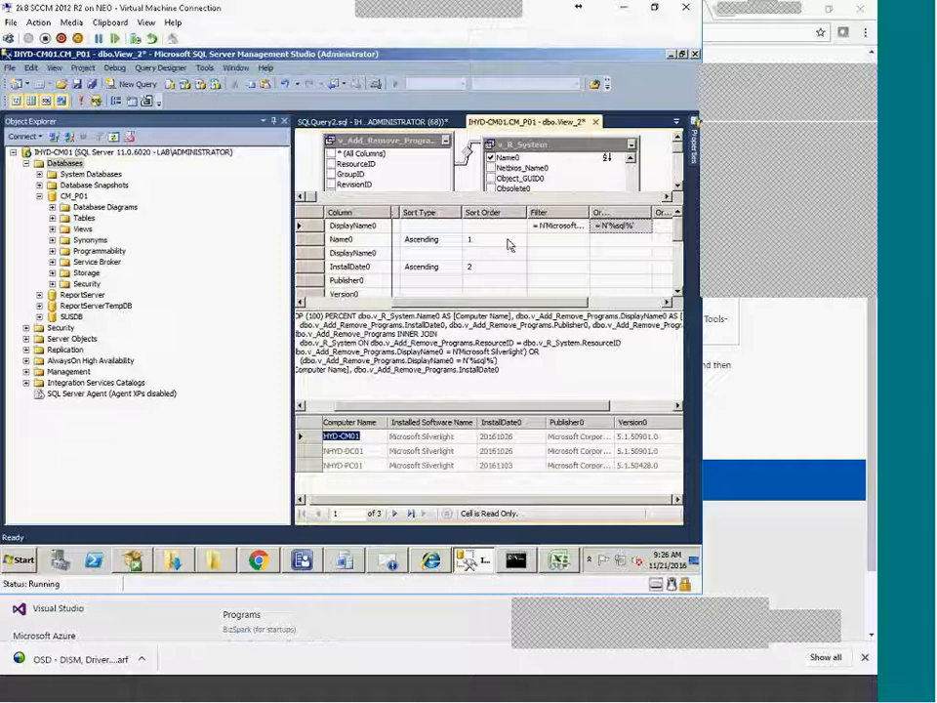
left_click(558, 239)
key("ctrl+v")
left_click(579, 334)
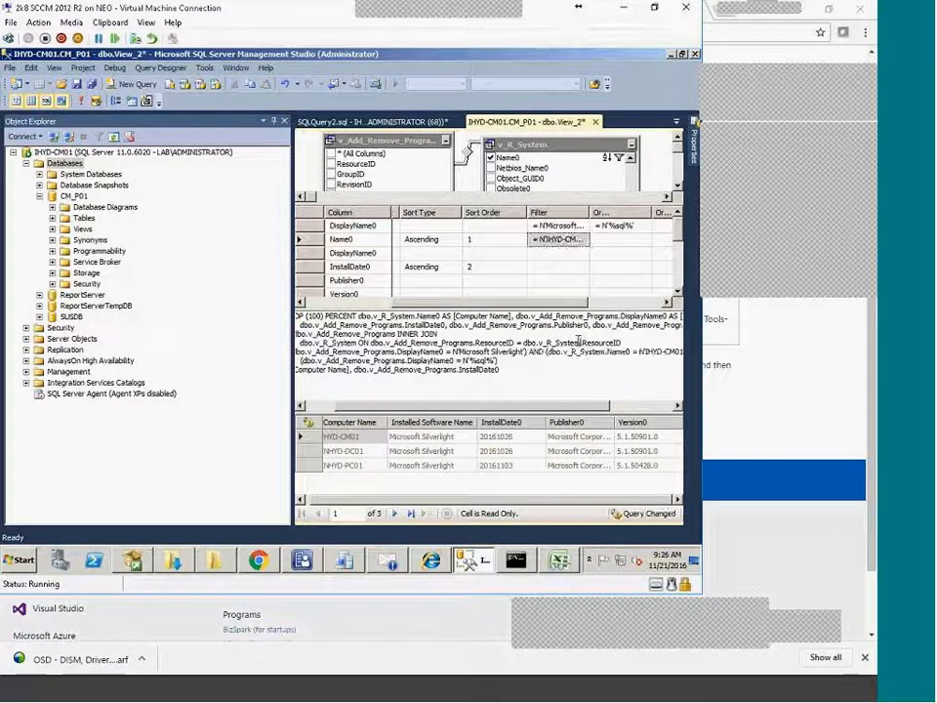
right_click(509, 348)
left_click(545, 357)
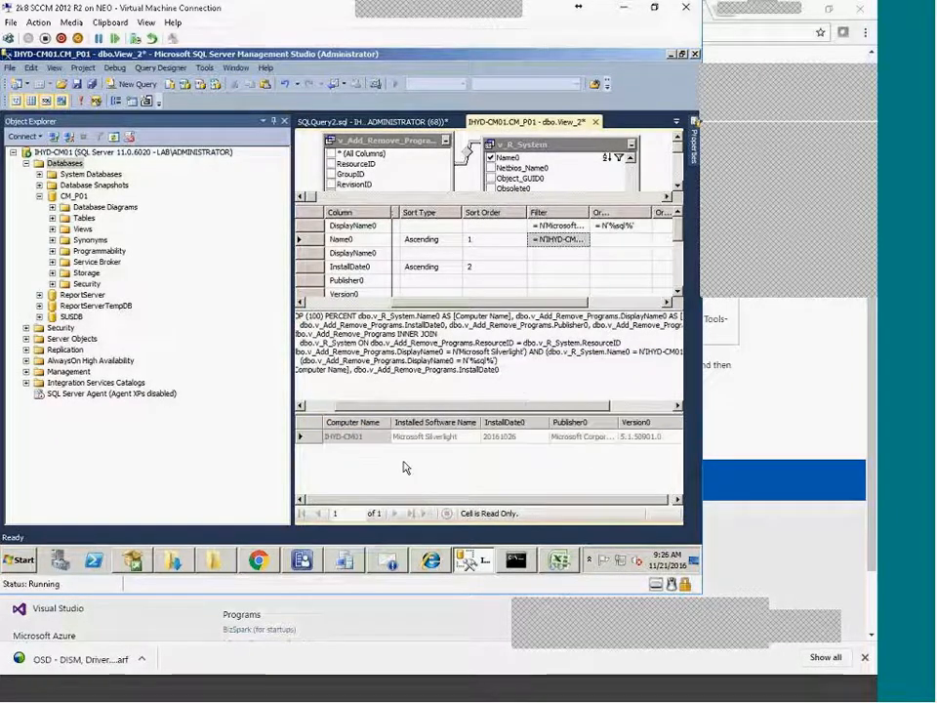
left_click(342, 436)
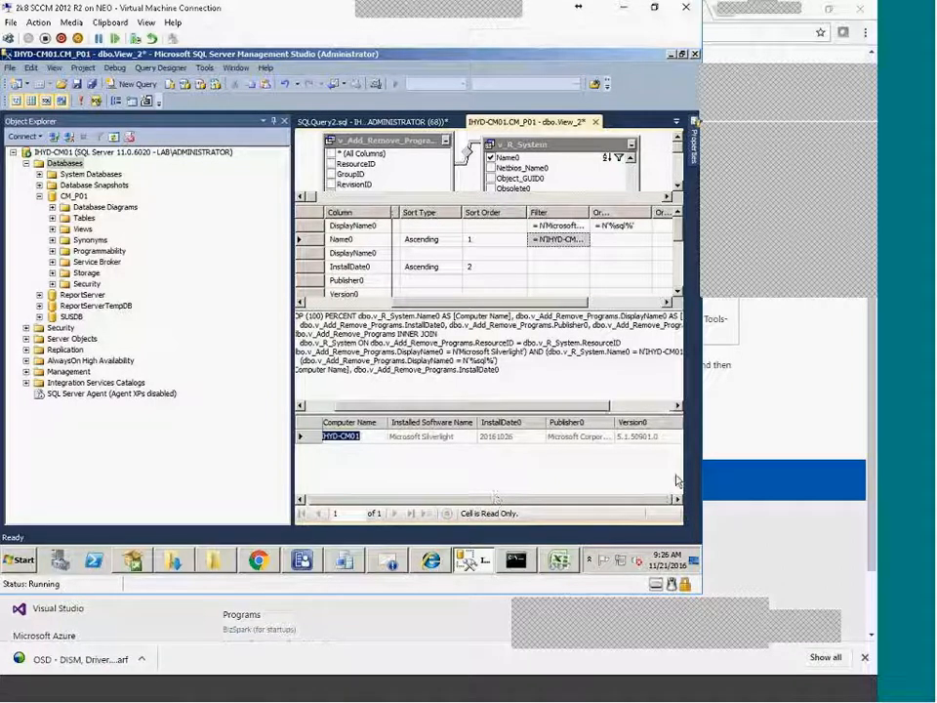
Try to execute the copied SQL statement in the SQLQuery2 window against the master database
left_click(418, 123)
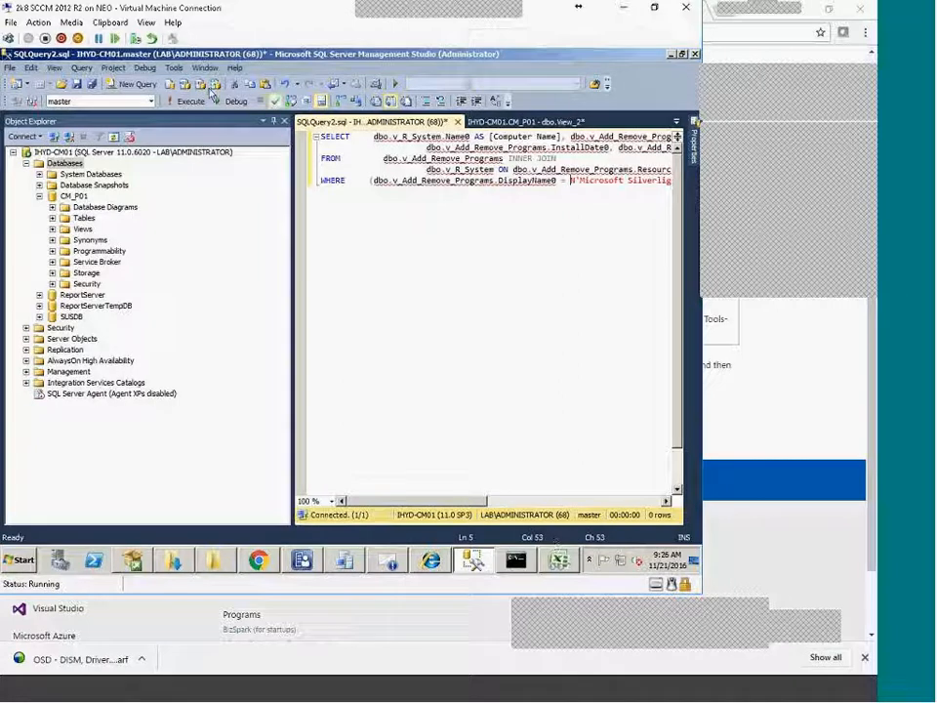
key("F5")
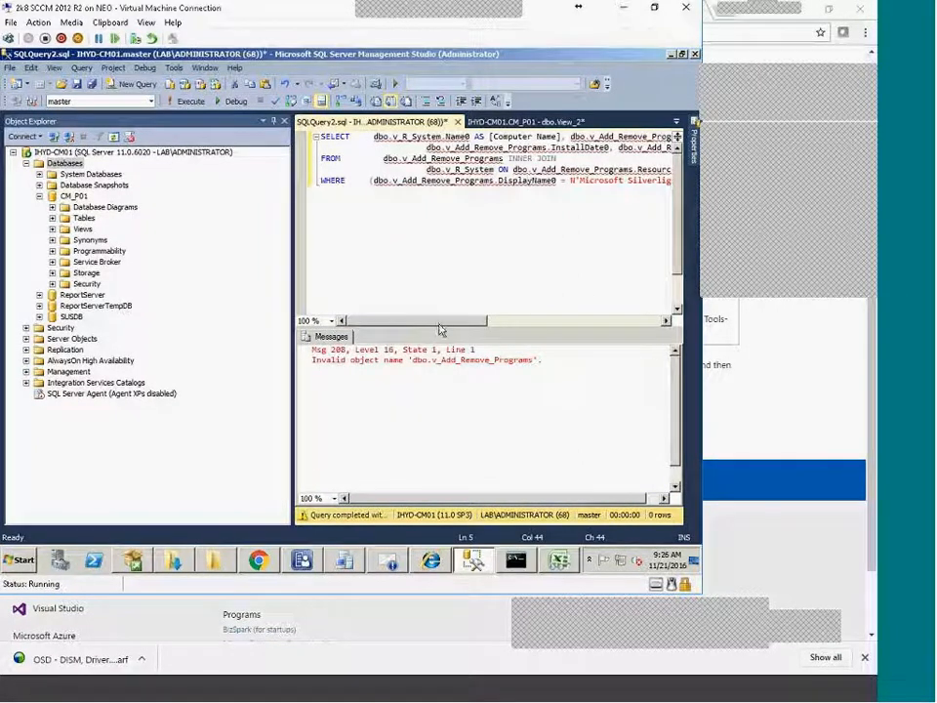
scroll(429, 251, "right", 5)
scroll(408, 253, "left", 5)
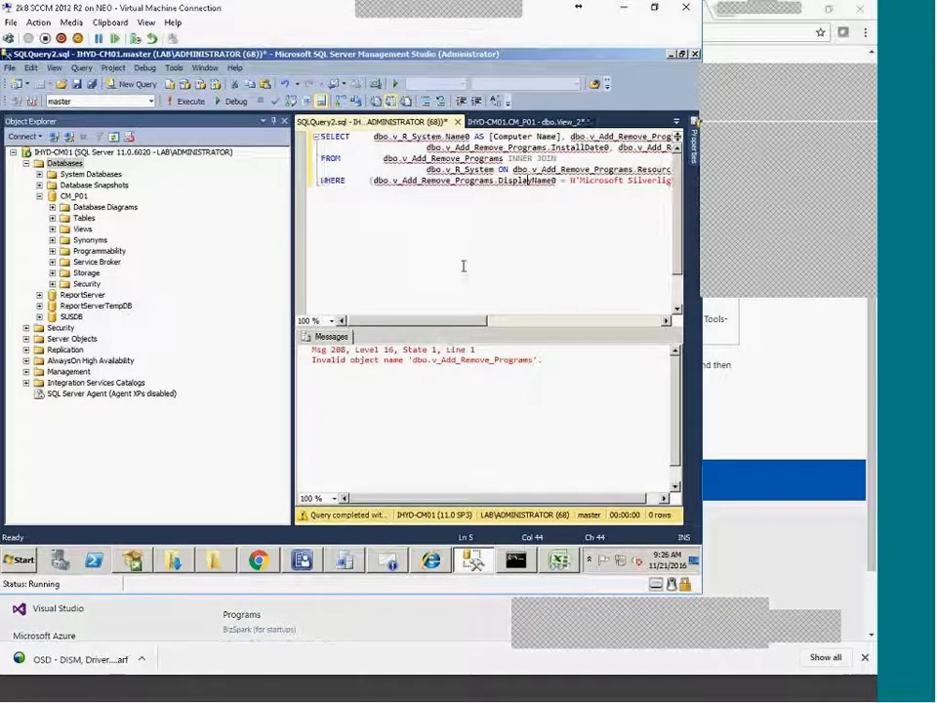
left_click(432, 270)
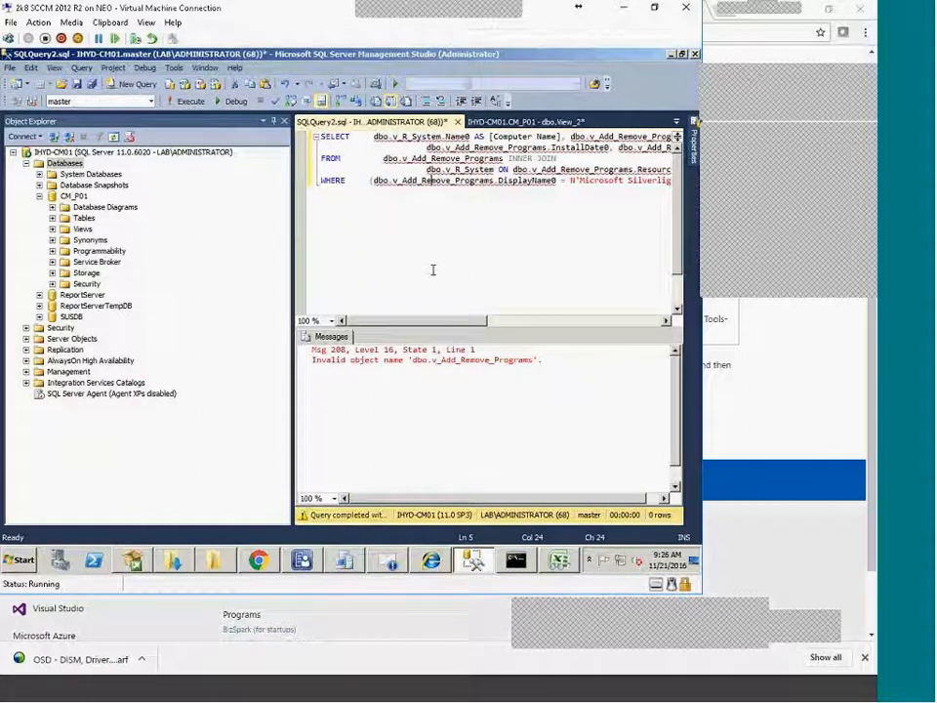
Change the SQLQuery2 window's database to CM_P01 and execute the statement
left_click(149, 102)
left_click(68, 120)
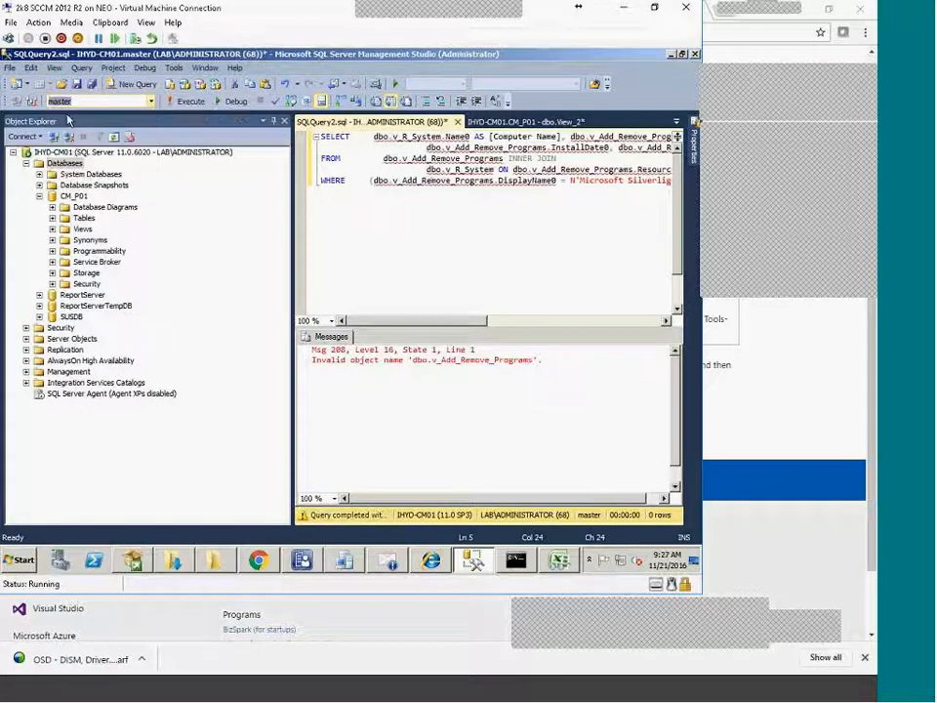
type("CM_P01")
left_click(184, 102)
left_click(444, 231)
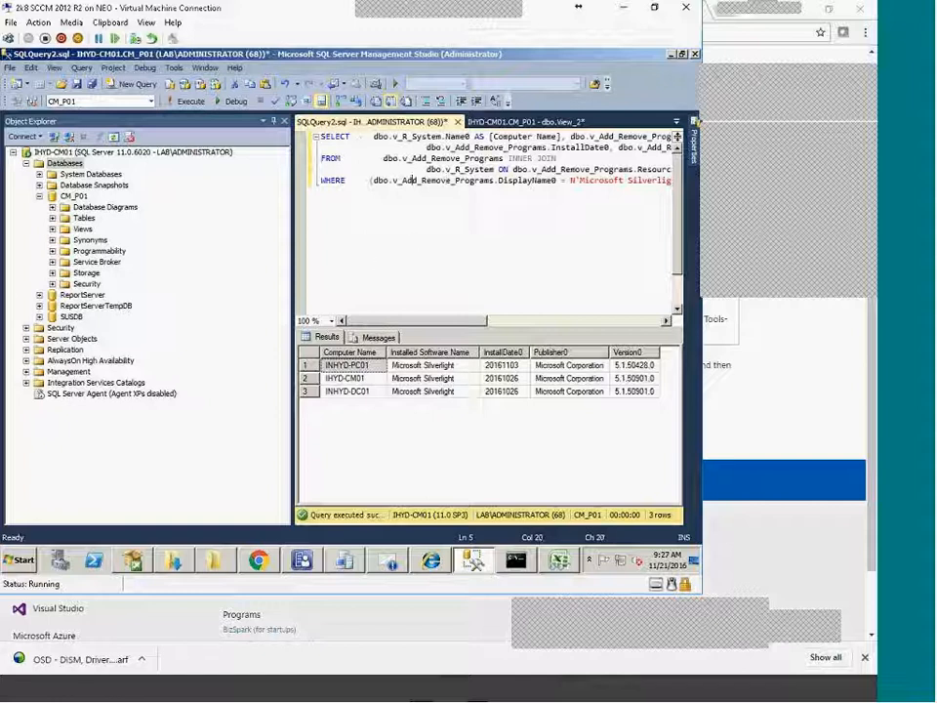
Select the entire SQL statement in SQLQuery2 and switch to the System Center Configuration Manager console
key("Left")
key("Left")
key("Left")
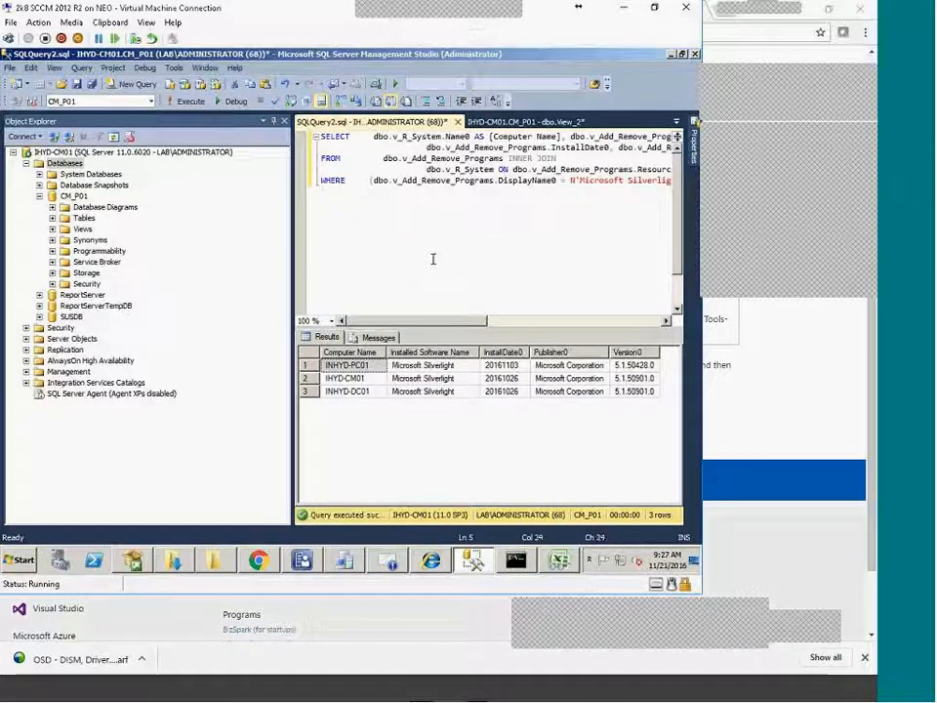
key("ctrl+a")
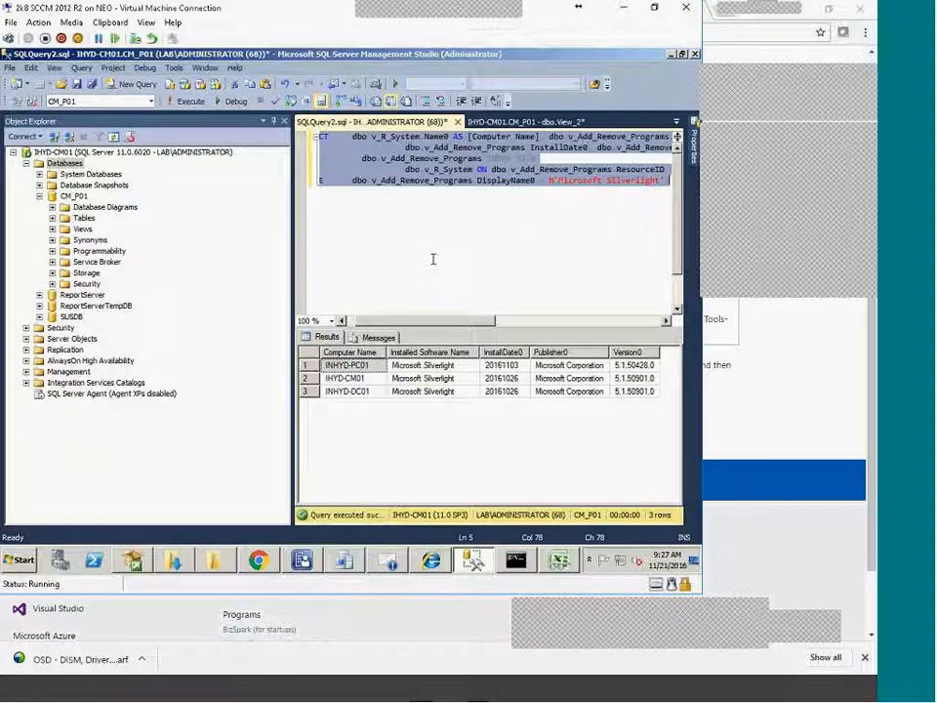
mouse_move(356, 579)
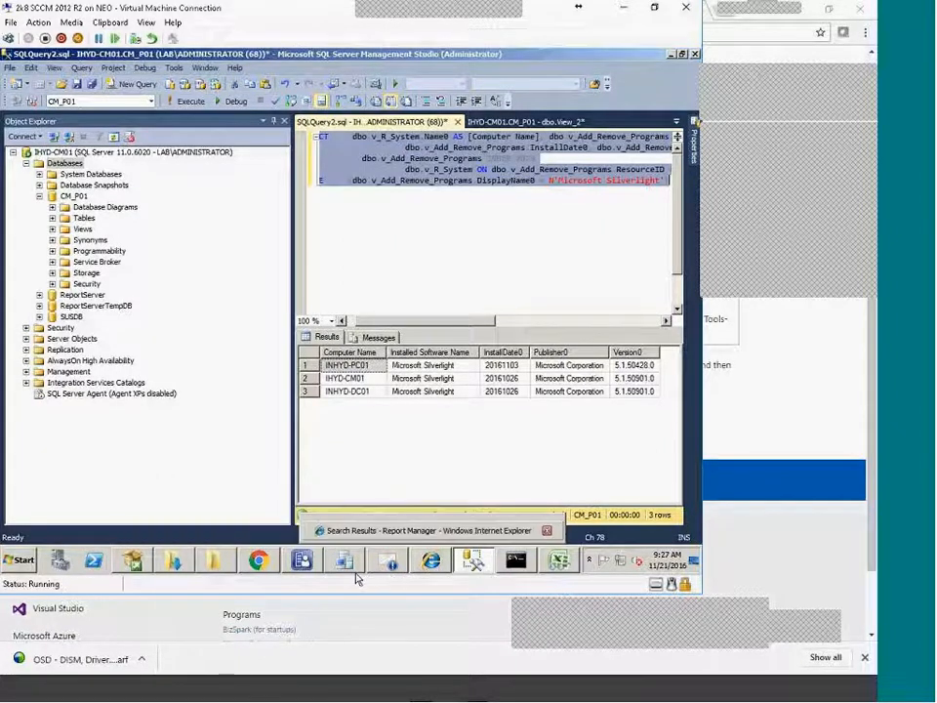
mouse_move(300, 560)
left_click(196, 509)
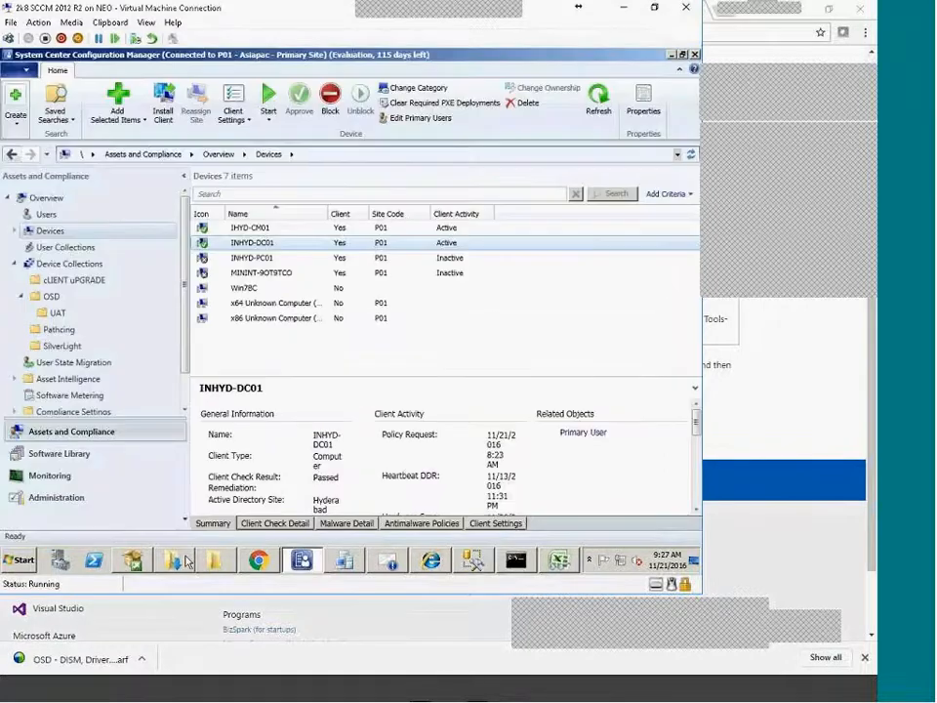
Start a new SQL-based report from the Monitoring workspace's Reports node and name it TEST SQL report
left_click(98, 472)
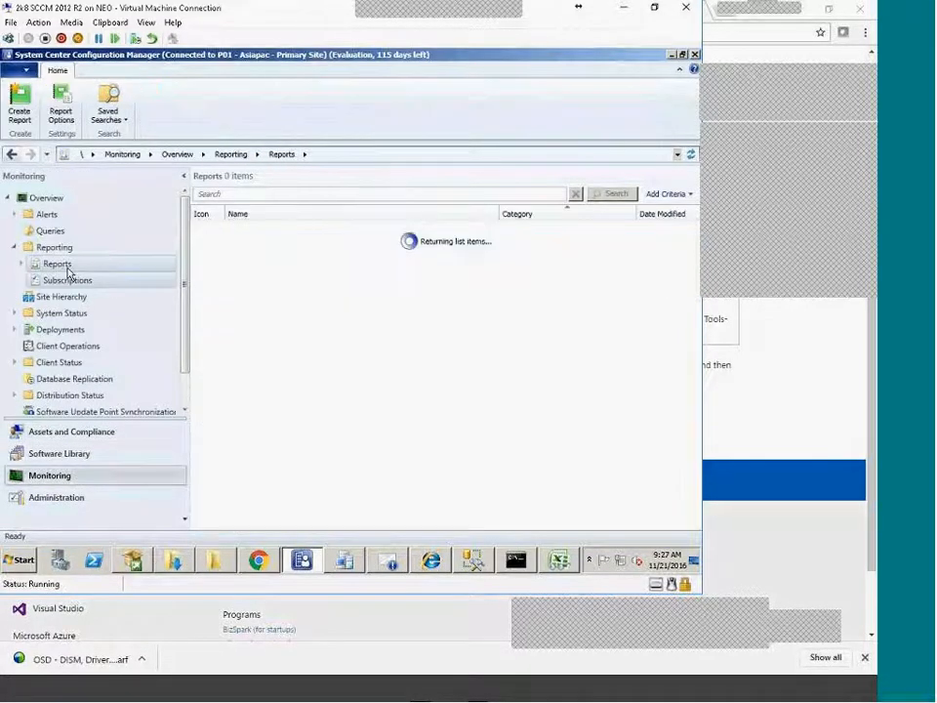
right_click(64, 265)
left_click(136, 303)
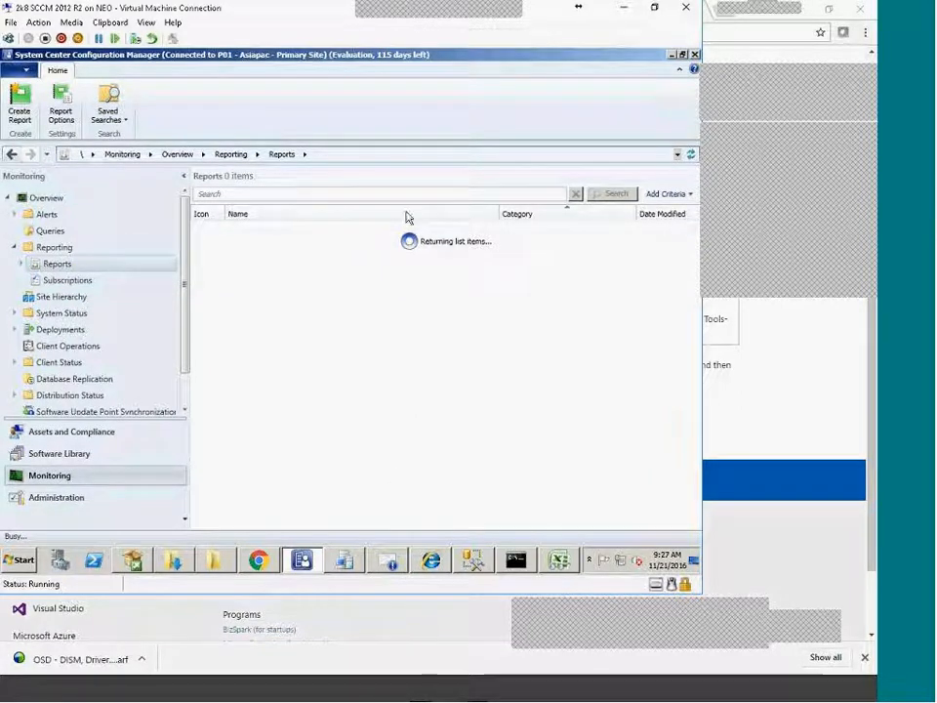
left_click(560, 561)
left_click(570, 565)
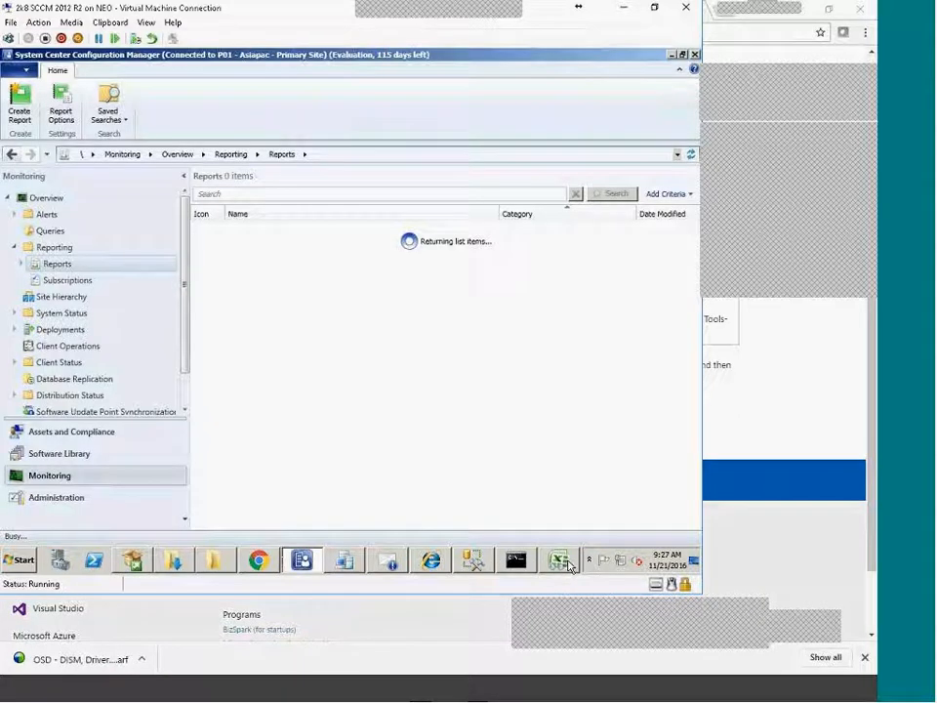
left_click(563, 564)
left_click(561, 563)
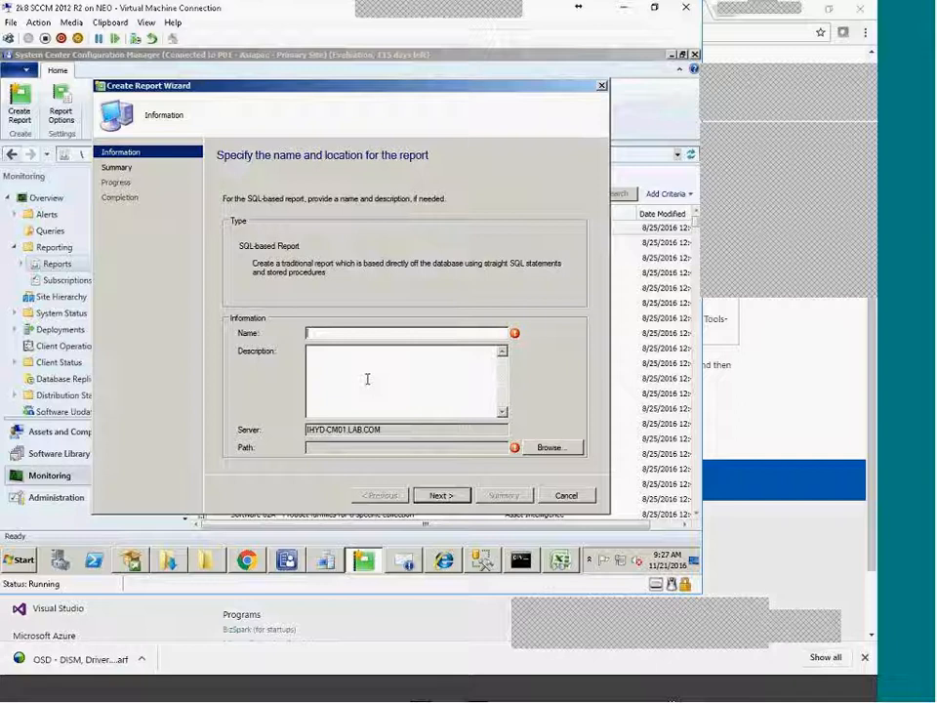
type("TEST")
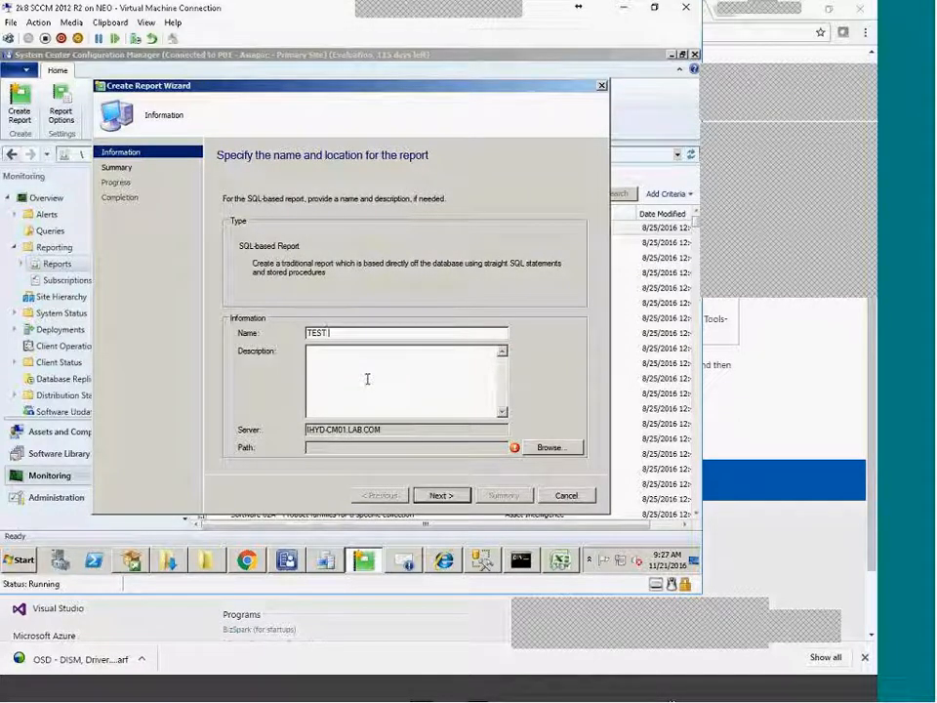
type(" SQL report")
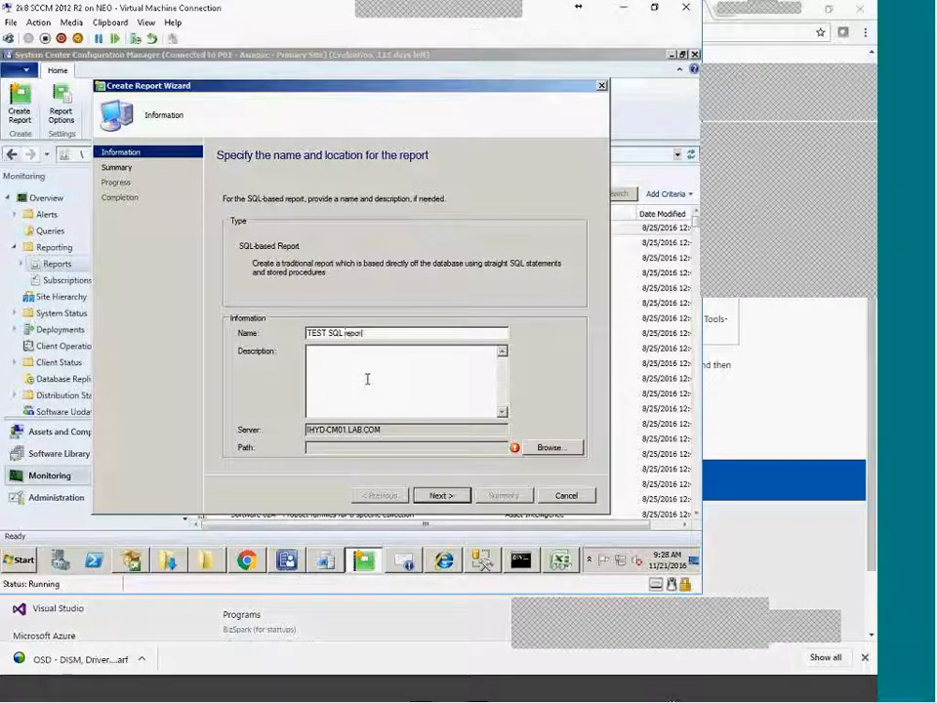
Set the report's path to the Hardware - General folder and complete the Create Report Wizard
left_click(564, 447)
mouse_move(483, 249)
left_mouse_down()
mouse_move(498, 376)
mouse_move(483, 237)
left_mouse_up()
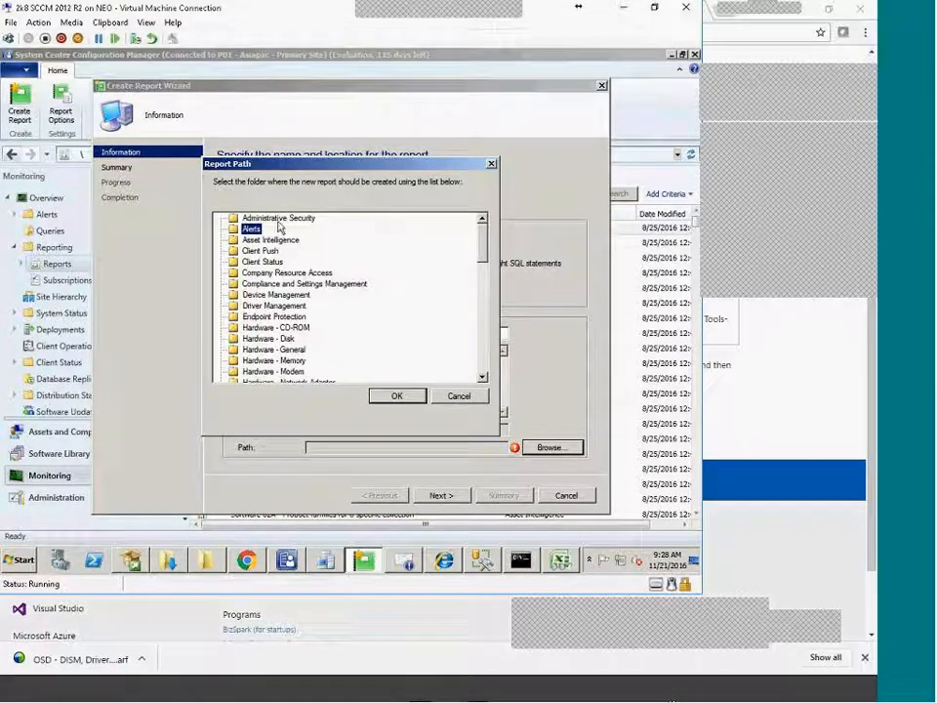
left_click(265, 261)
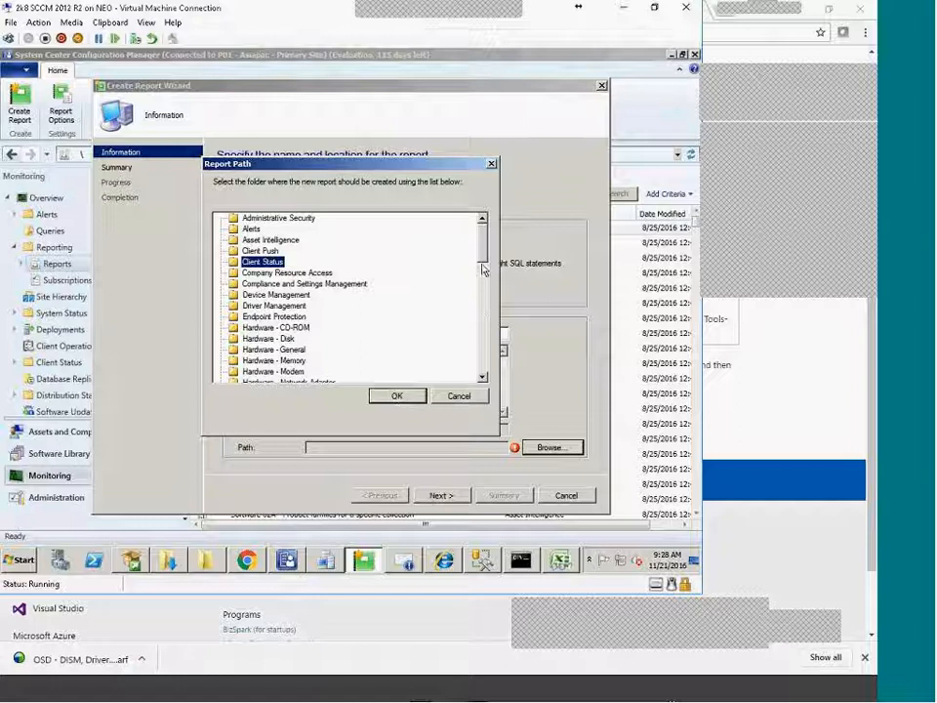
left_click(271, 361)
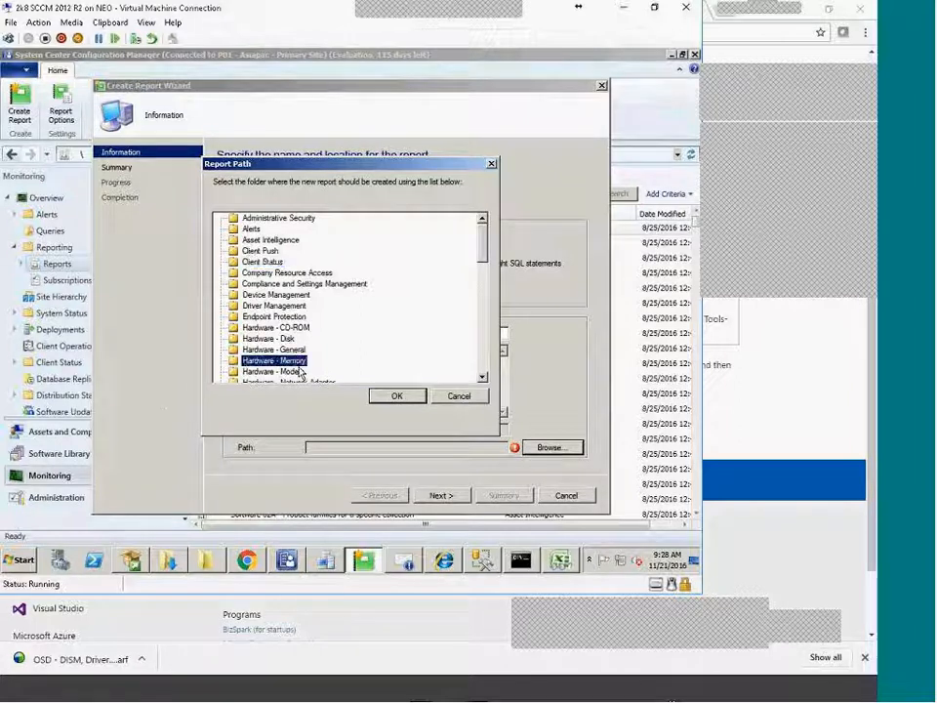
scroll(312, 369, "down", 3)
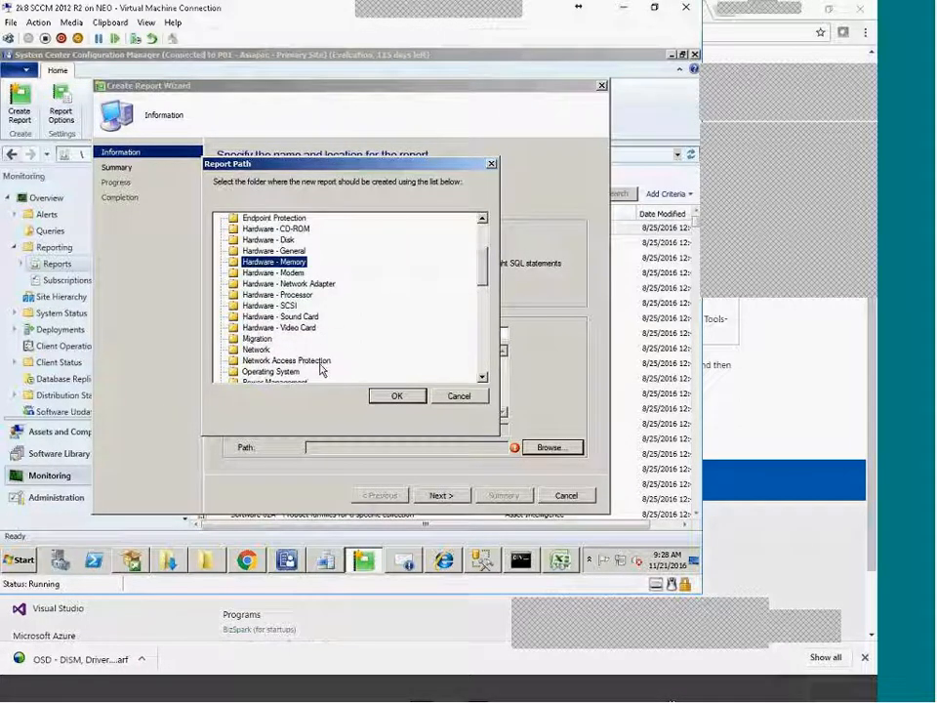
left_click(268, 239)
left_click(274, 251)
left_click(396, 396)
left_click(442, 496)
left_click(442, 496)
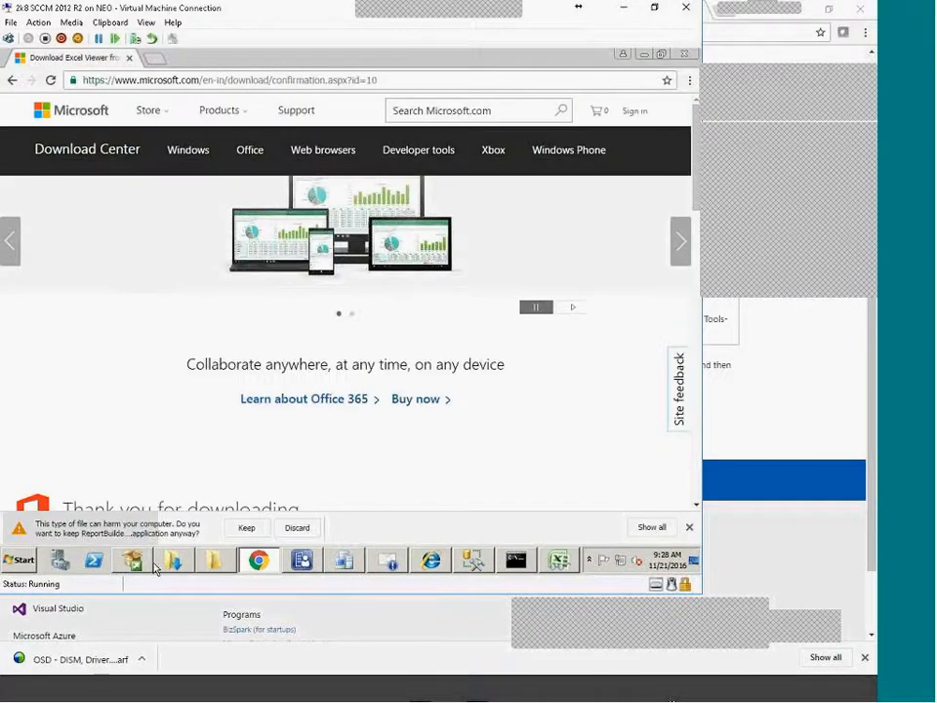
Keep the downloaded ReportBuilder application file in Chrome and try to launch it
left_click(248, 528)
left_click(74, 536)
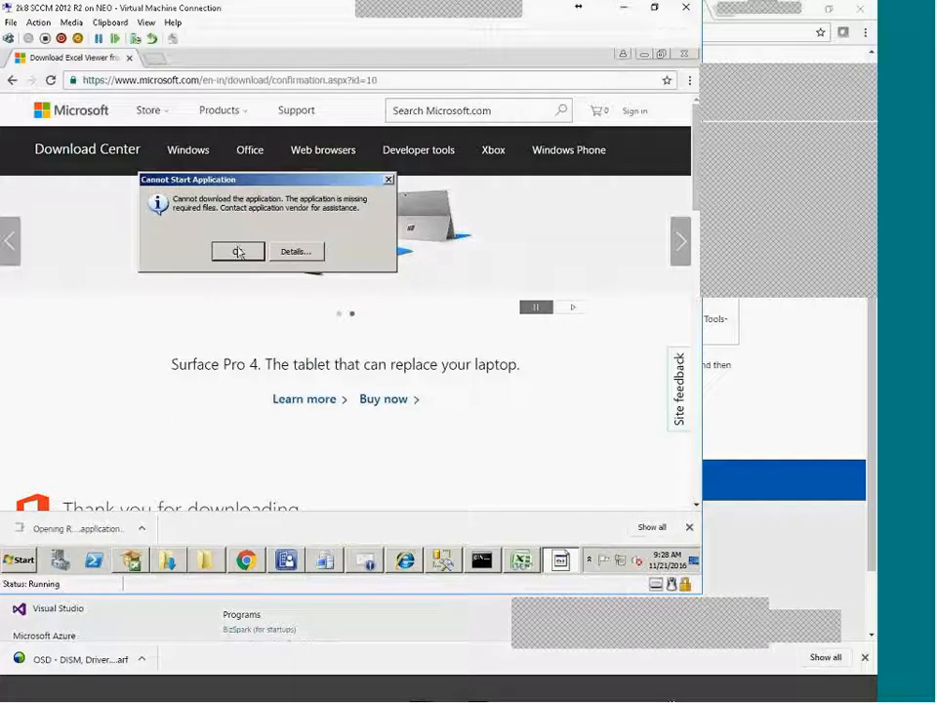
left_click(237, 252)
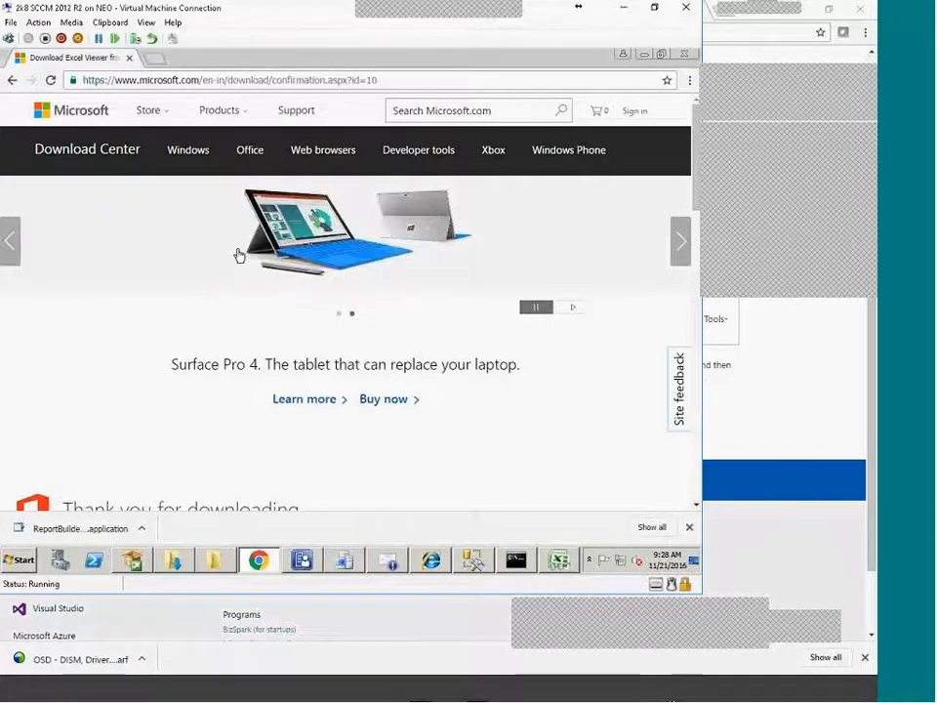
Close the File Explorer window showing the SQLFULL_ENU DVD drive
left_click(302, 561)
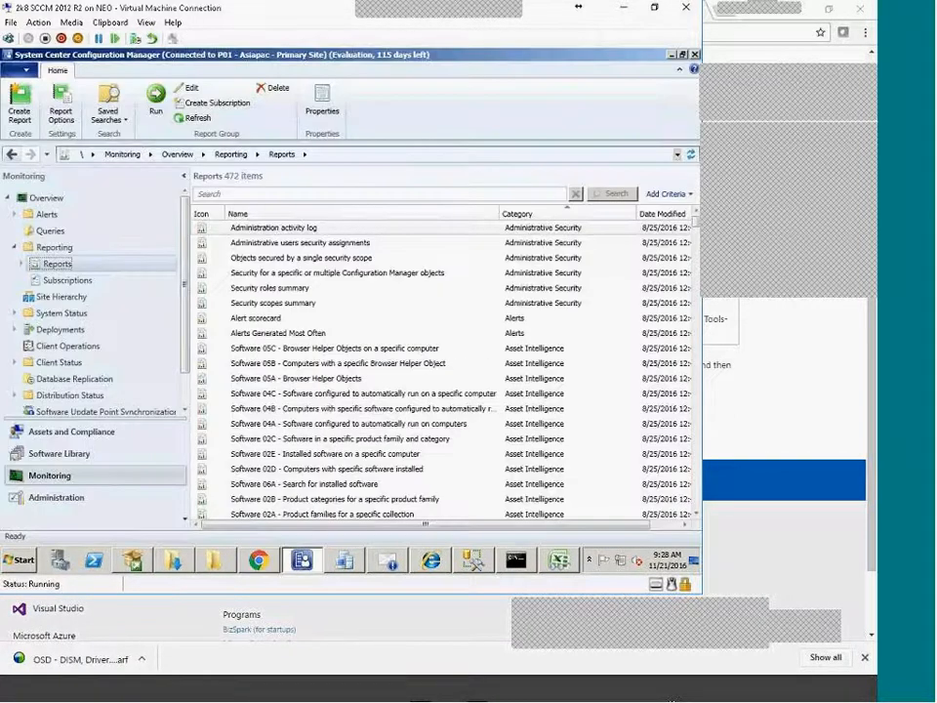
left_click(305, 567)
left_click(476, 563)
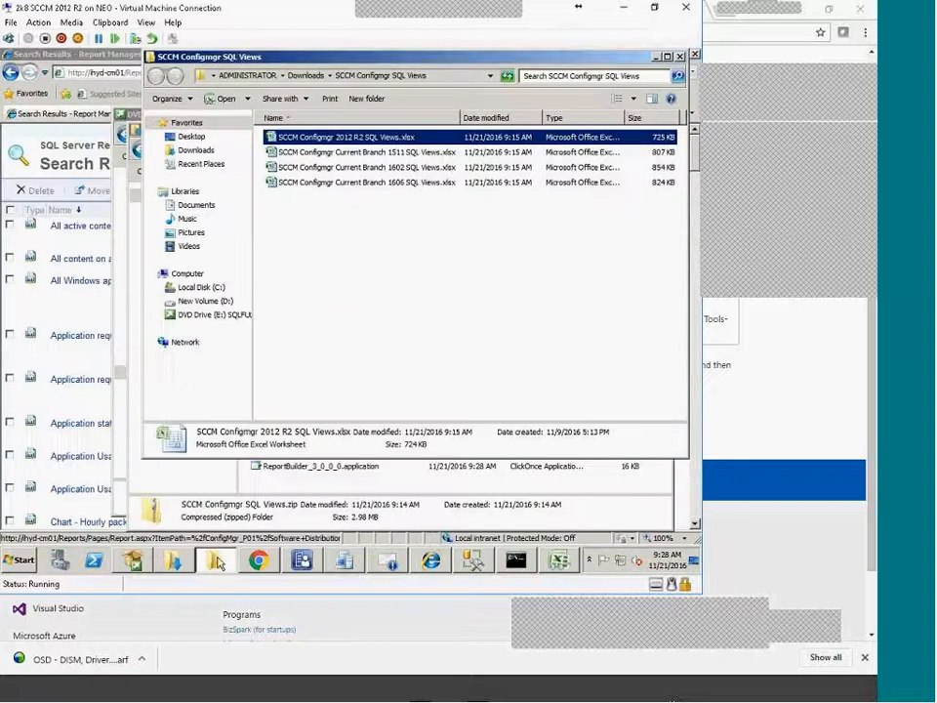
left_click(133, 562)
right_click(134, 561)
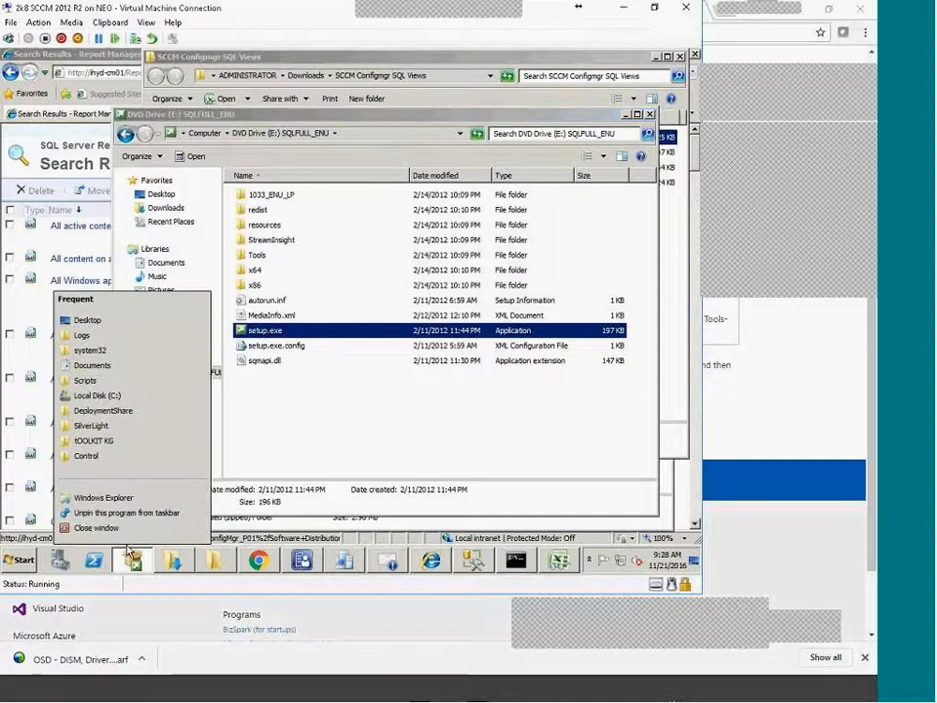
left_click(119, 531)
Try to launch ReportBuilder_3_0_0_0.application from Chrome's download history and examine the error details log
left_click(183, 560)
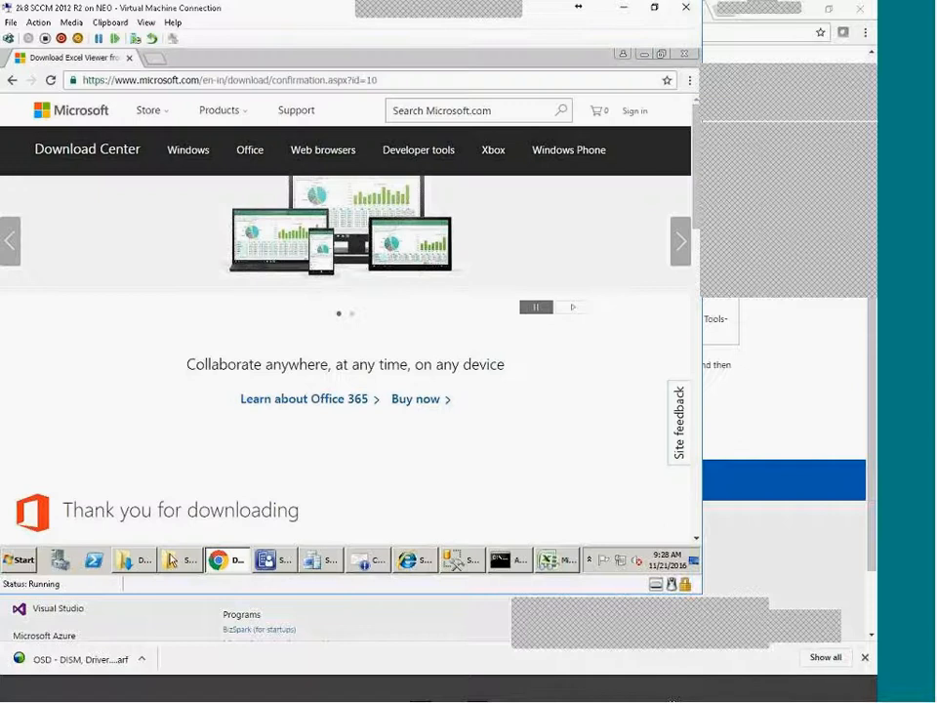
left_click(690, 80)
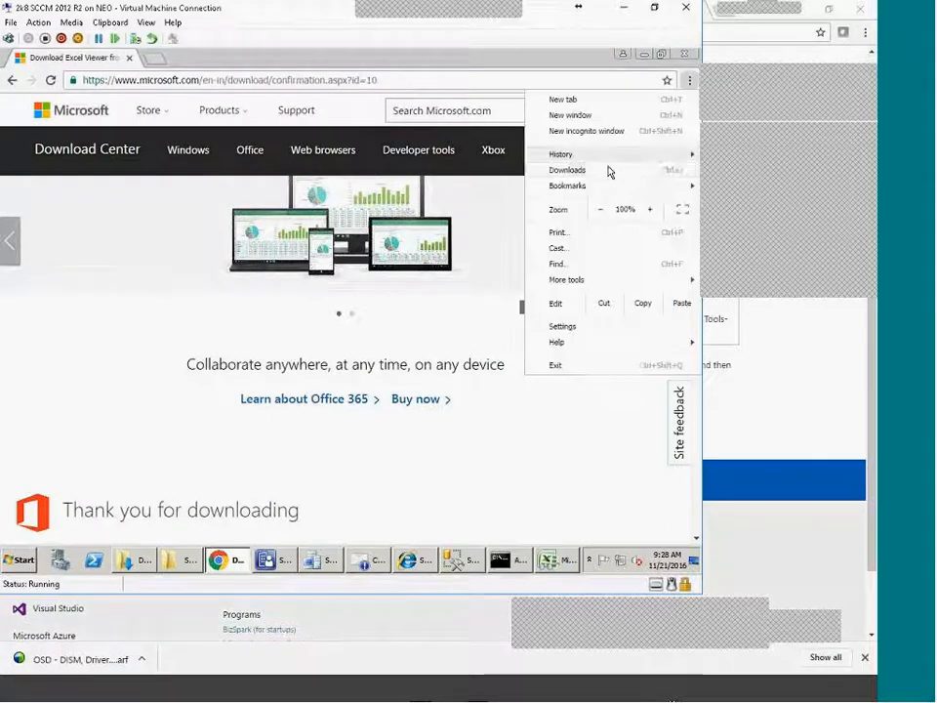
left_click(609, 172)
left_click(255, 187)
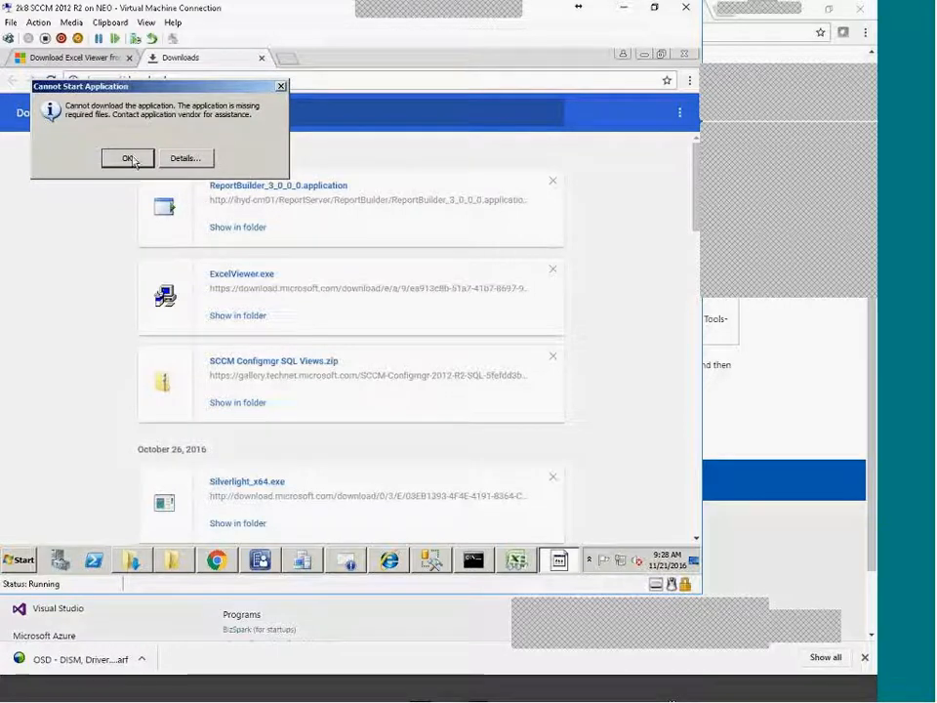
left_click(184, 157)
scroll(460, 377, "down", 1)
scroll(460, 376, "down", 14)
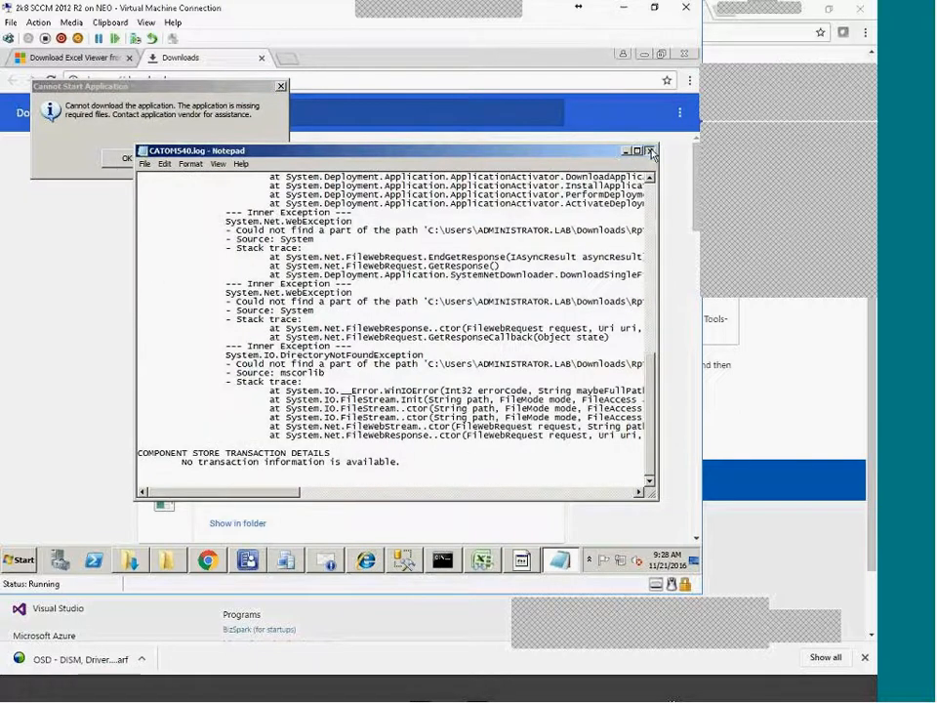
left_click(651, 151)
left_click(282, 89)
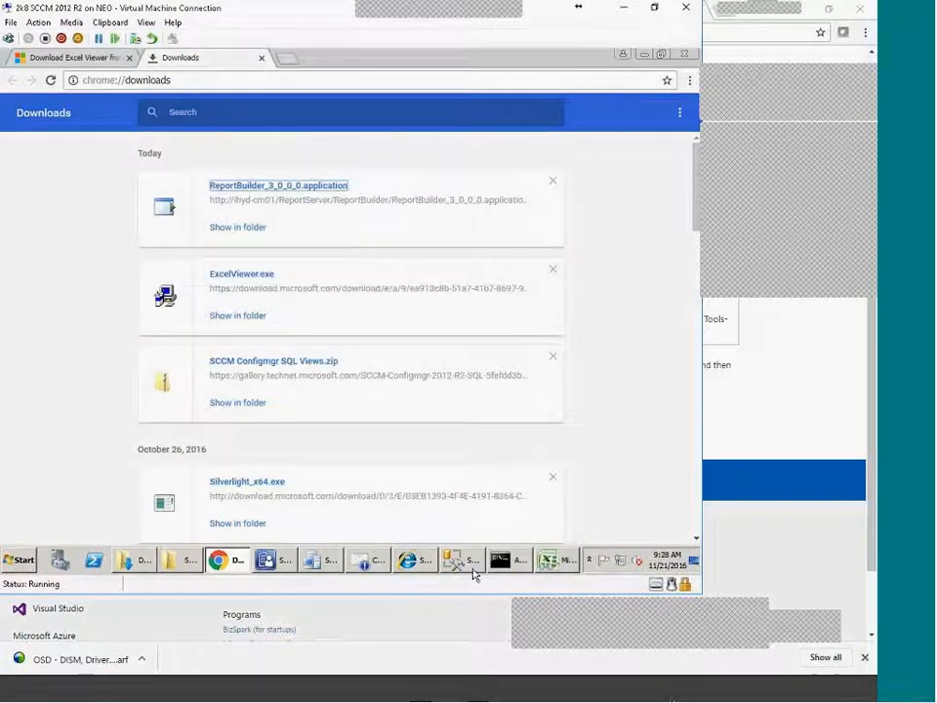
left_click(280, 559)
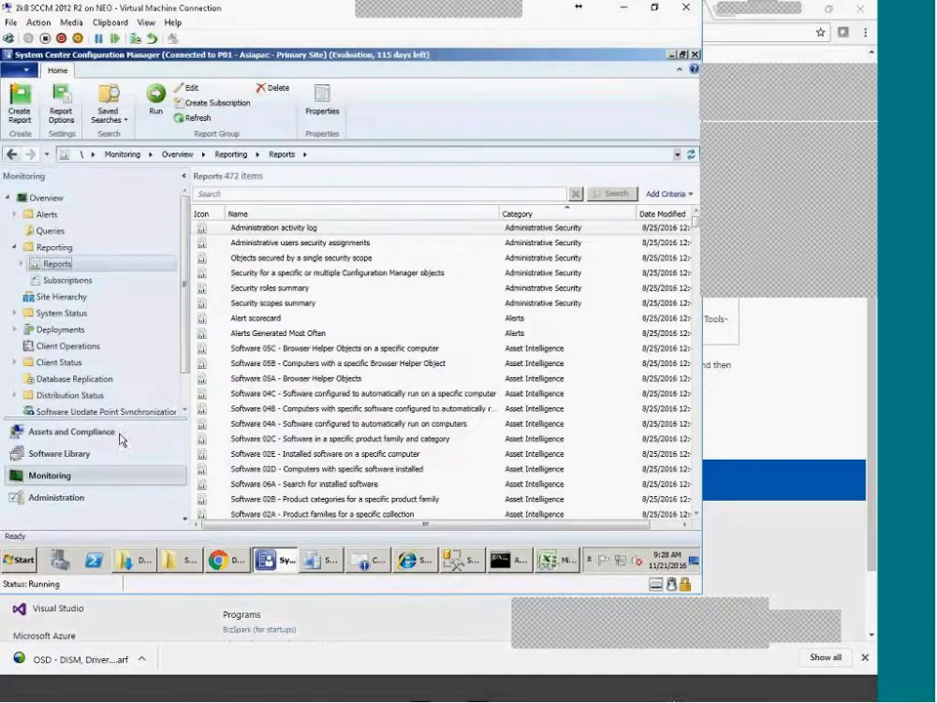
right_click(57, 265)
left_click(68, 280)
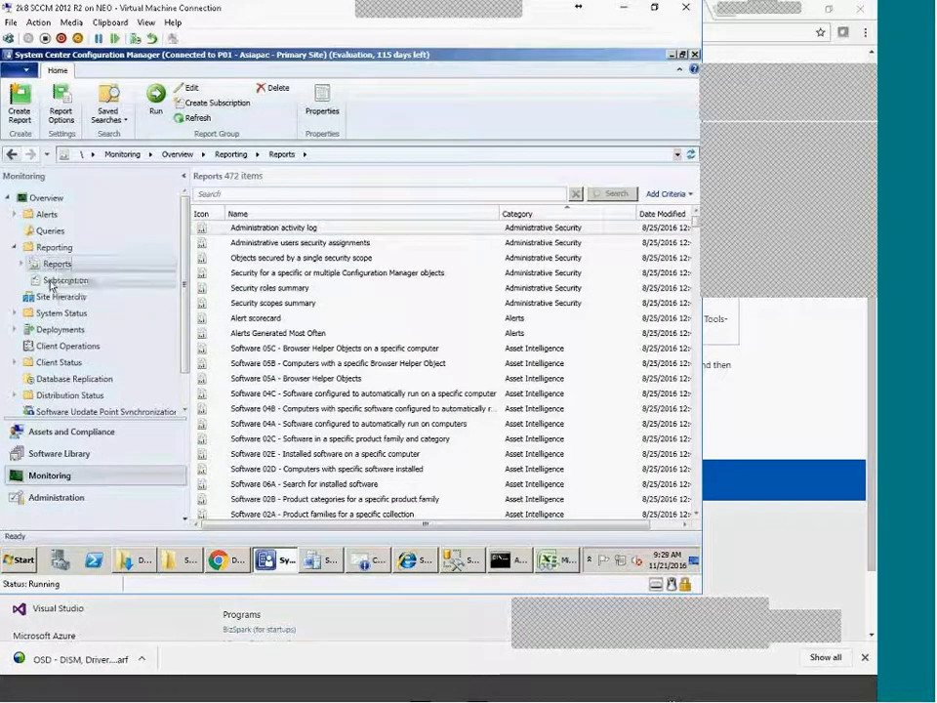
left_click(54, 264)
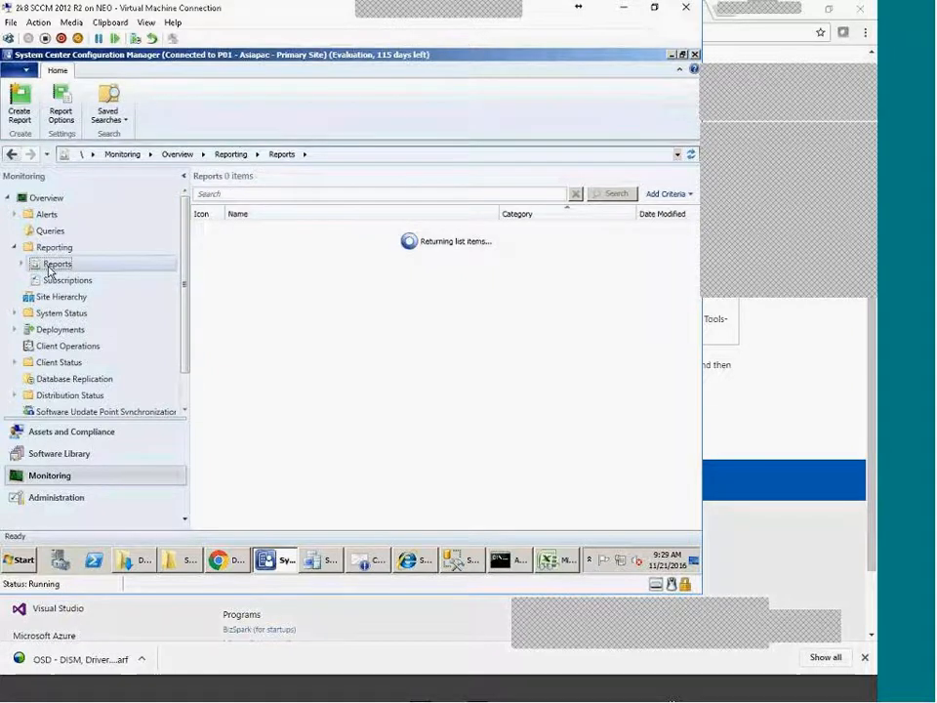
right_click(51, 269)
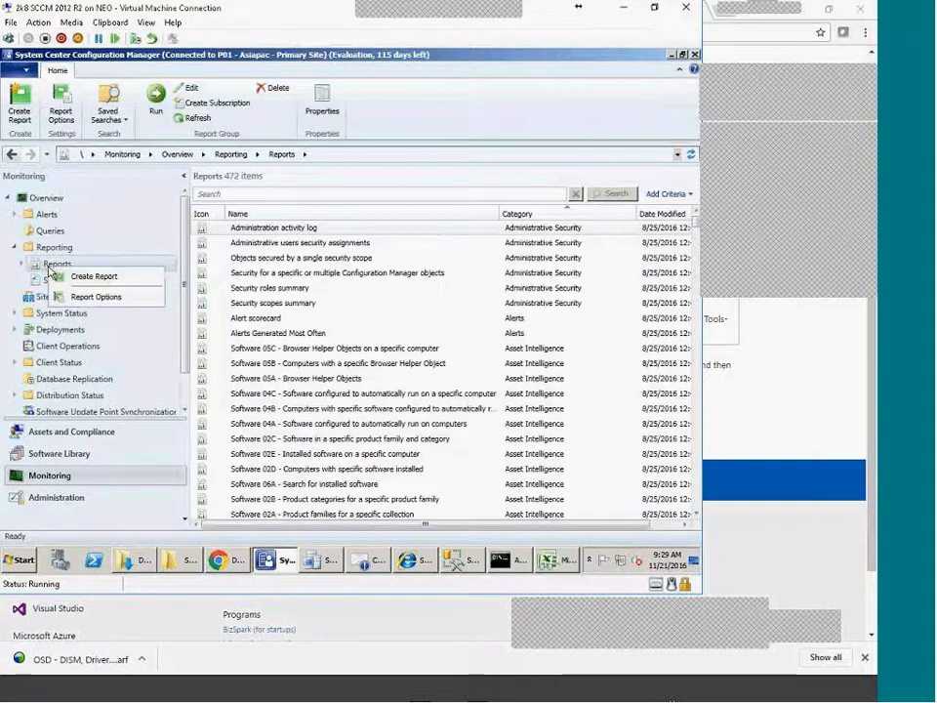
Switch to Report Manager in Internet Explorer, open the ConfigMgr_P01 folder from the home page and launch Report Builder
left_click(417, 566)
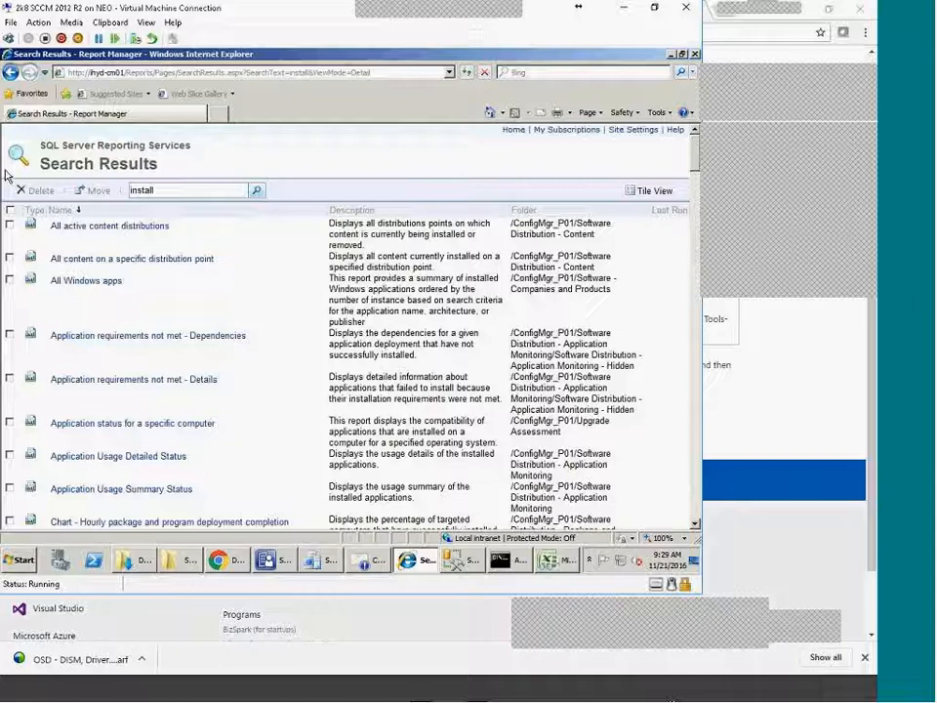
left_click(514, 130)
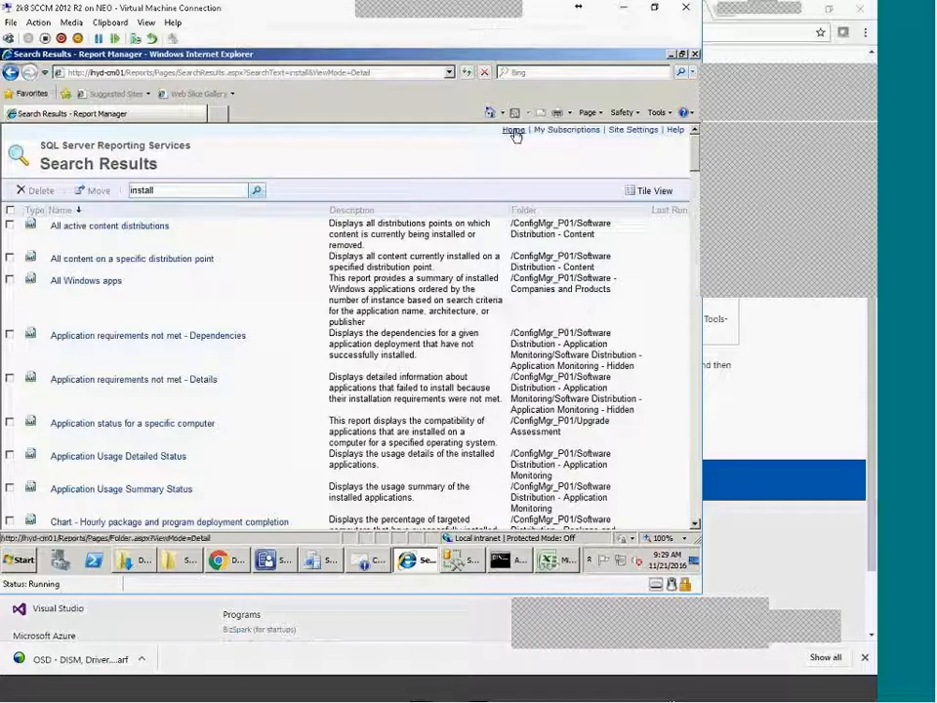
left_click(56, 226)
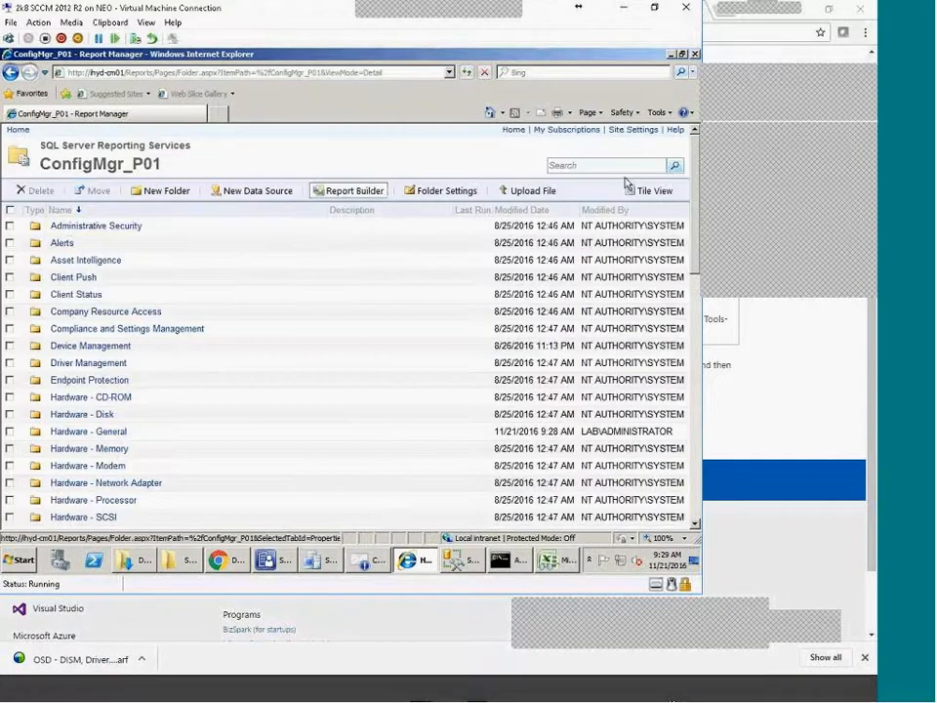
left_click(351, 193)
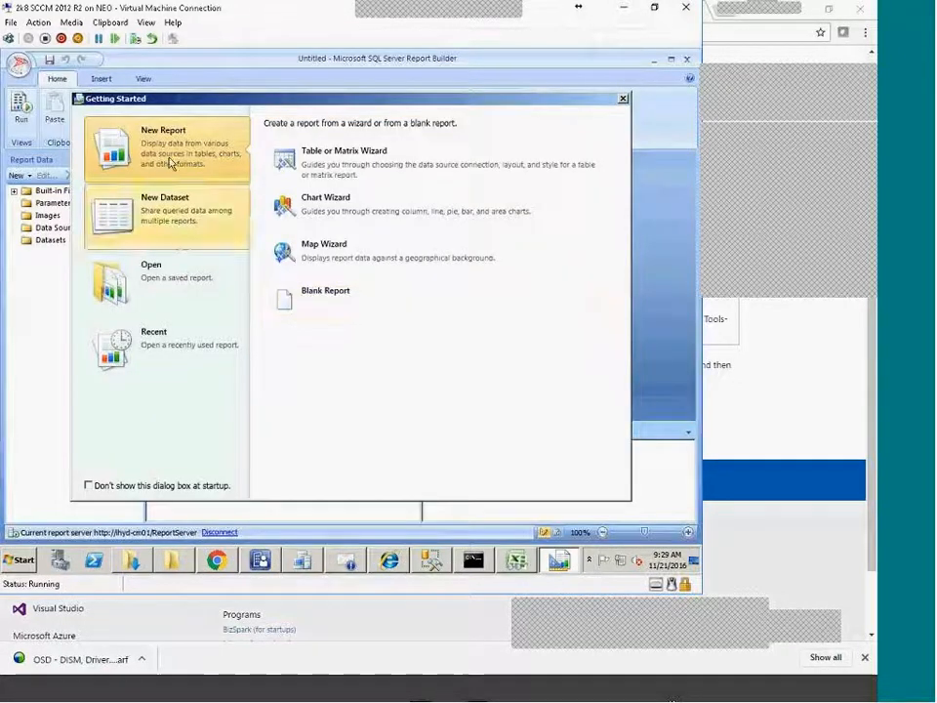
left_click(177, 200)
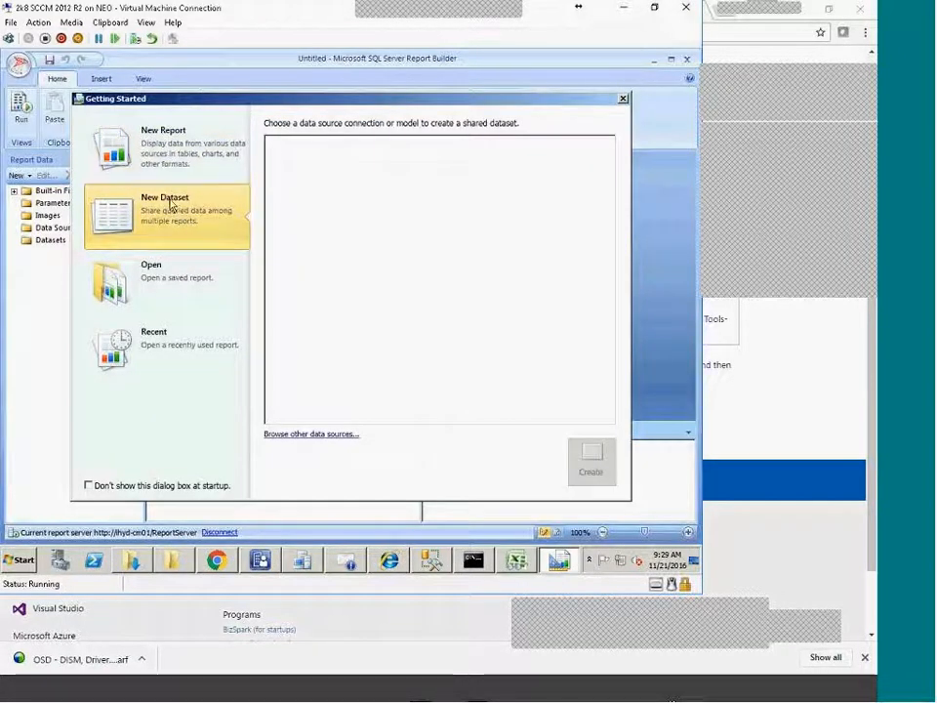
left_click(156, 265)
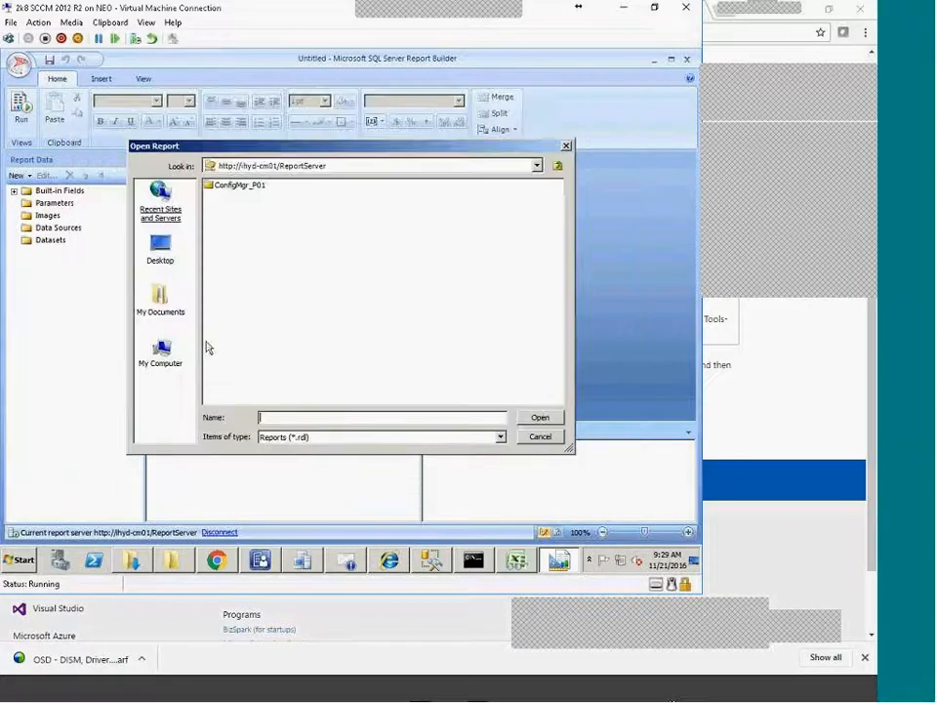
left_click(540, 436)
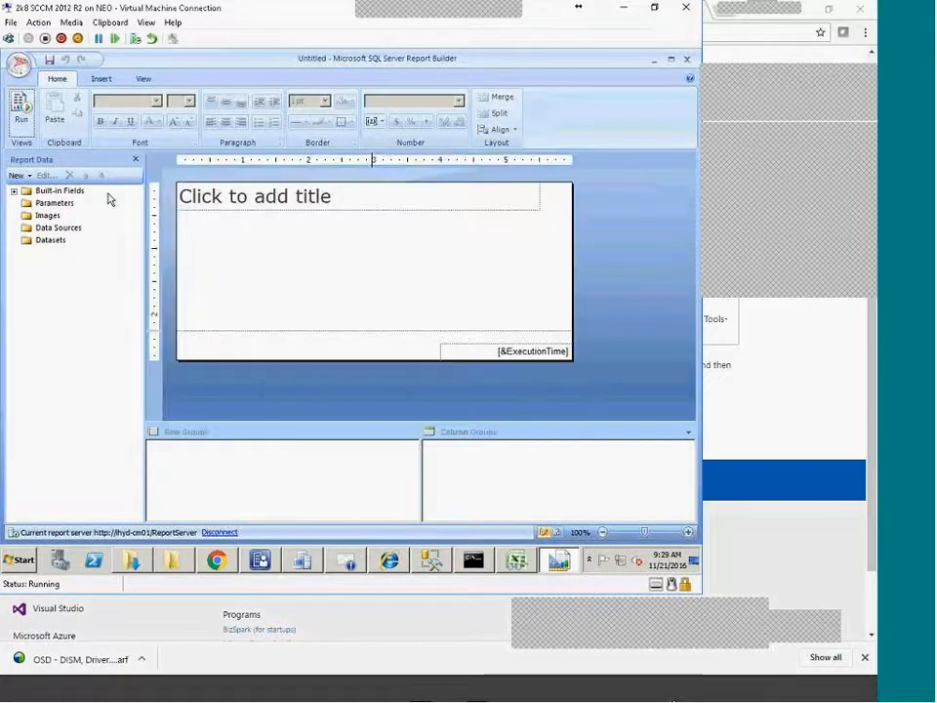
Expand the built-in fields in the report data and start a new report with the Table or Matrix Wizard
left_click(43, 191)
left_click(12, 191)
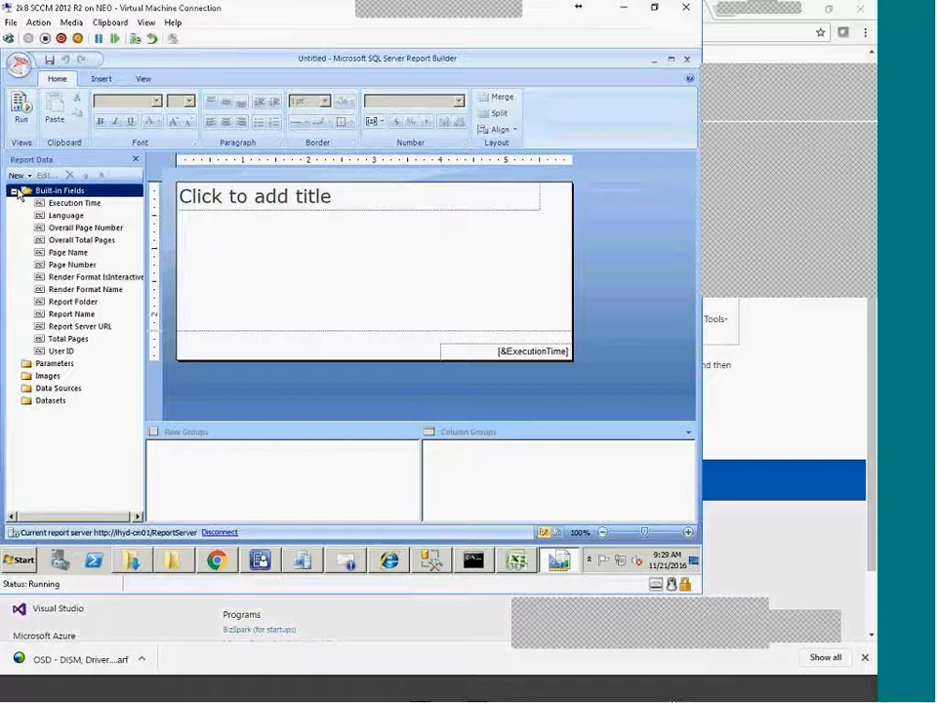
left_click(18, 65)
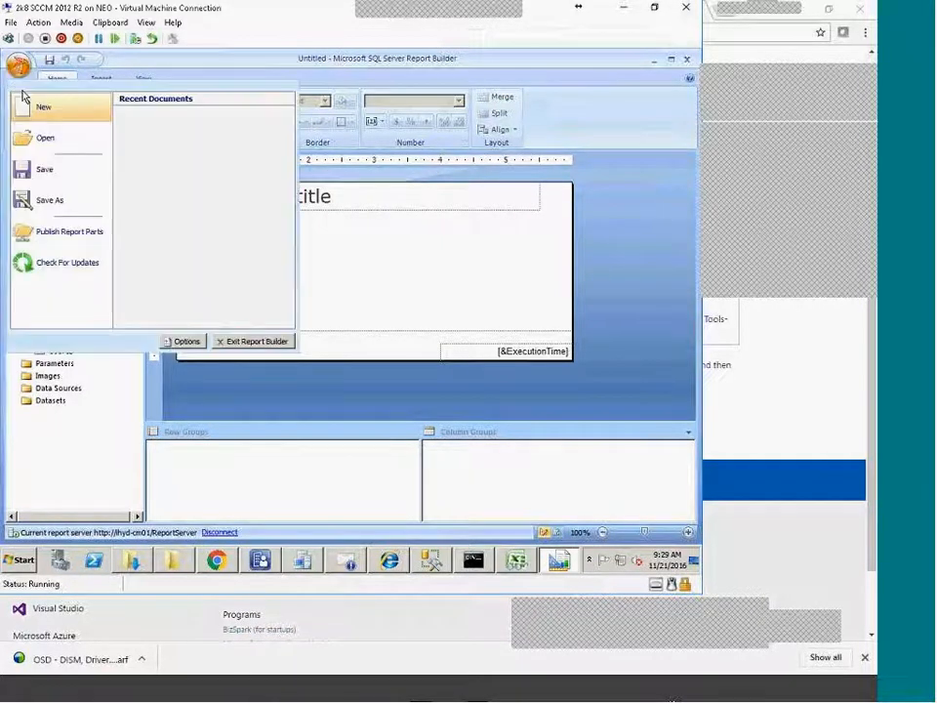
left_click(43, 106)
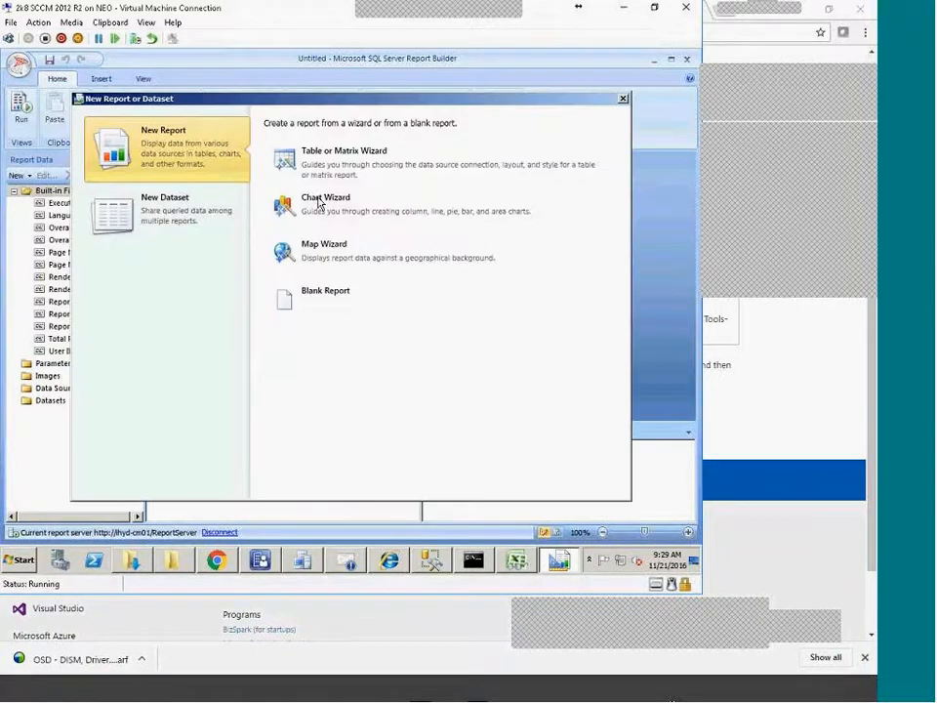
left_click(363, 171)
left_click(161, 172)
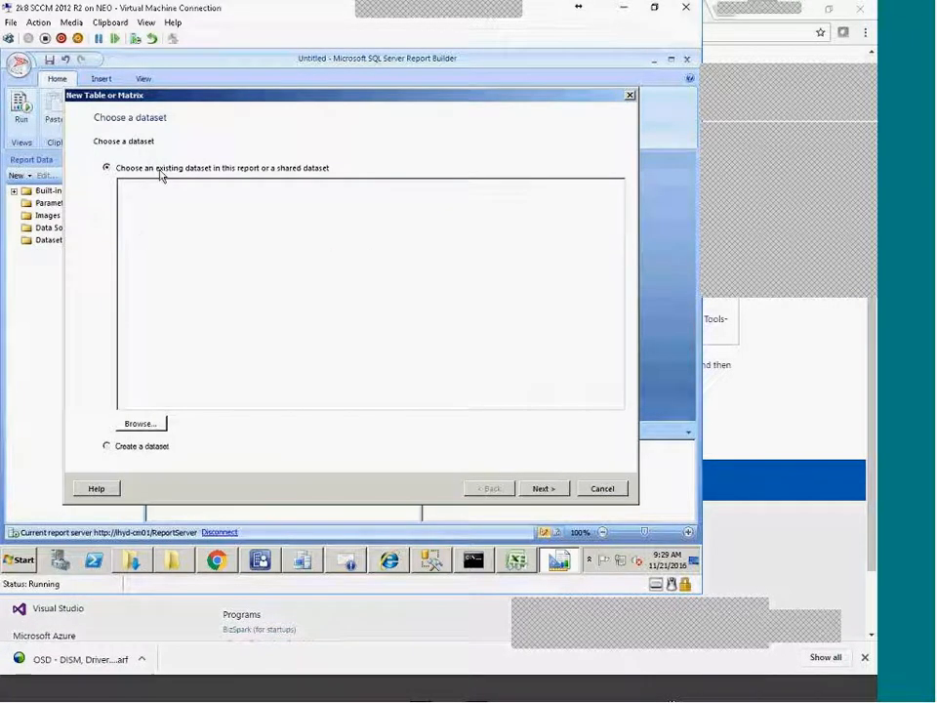
left_click(152, 423)
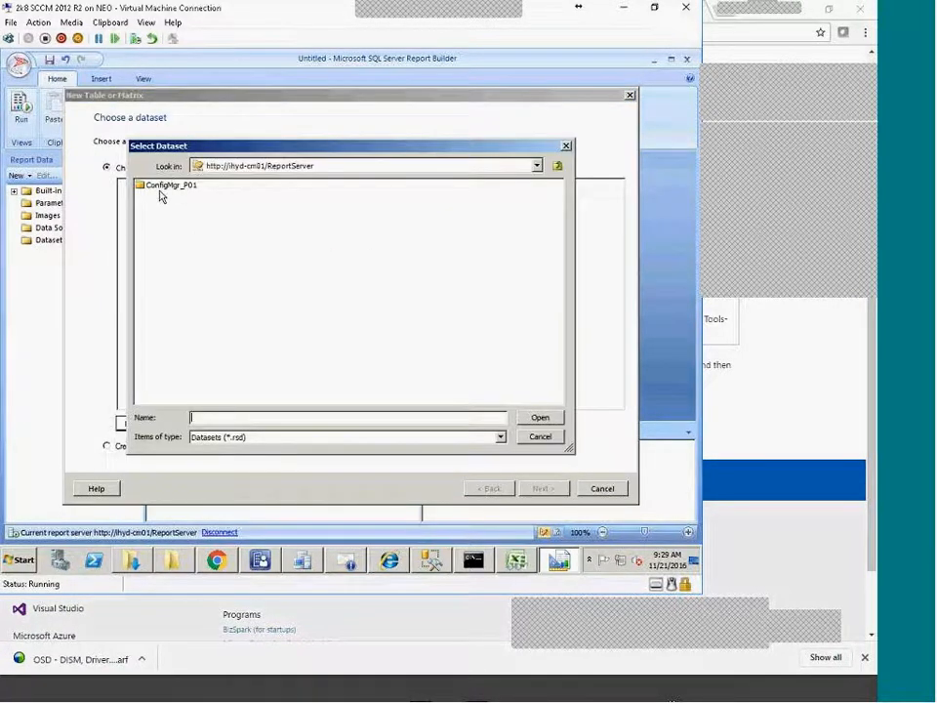
left_click(162, 191)
double_click(162, 192)
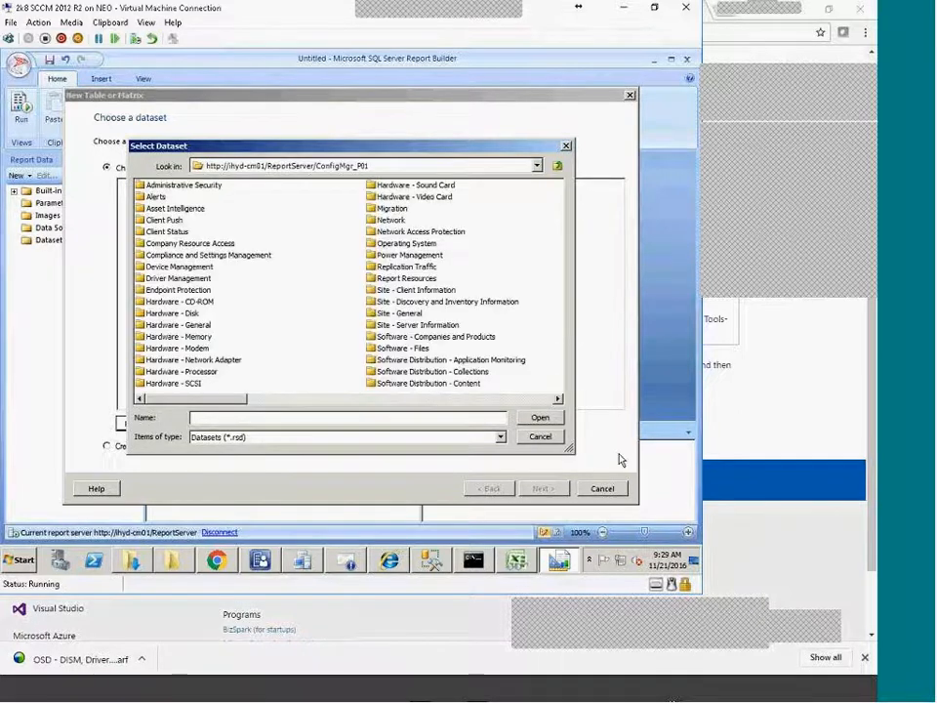
left_click(541, 437)
Choose to create a dataset, add a new Microsoft SQL Server data source and open its connection builder
left_click(143, 448)
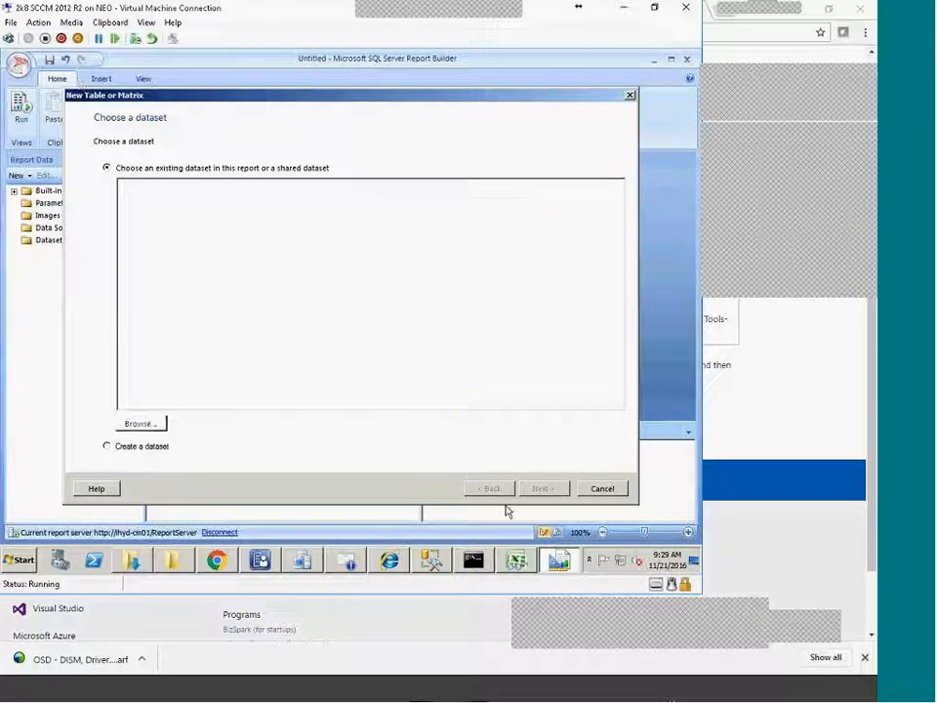
left_click(543, 489)
left_click(194, 424)
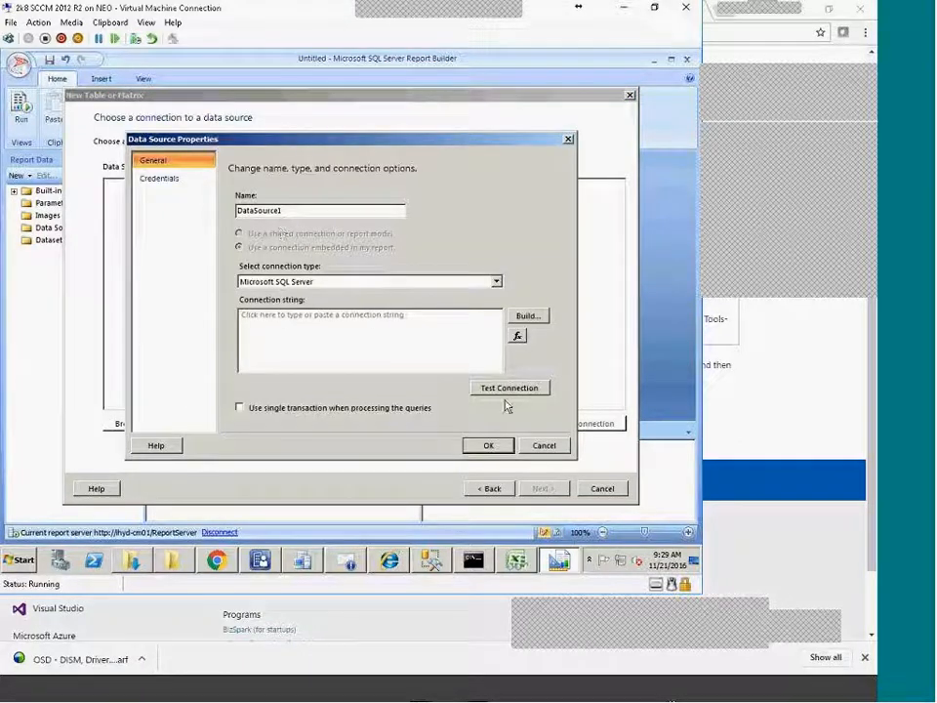
left_click(526, 316)
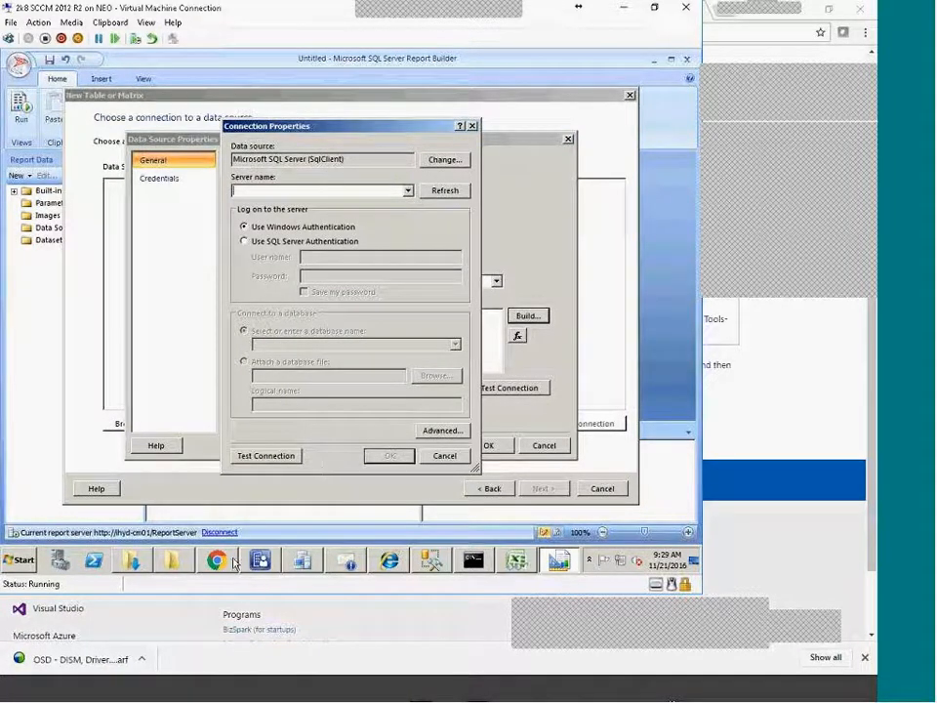
Paste the copied Microsoft Silverlight SQL query into a new Notepad document and minimize it
left_click(7, 564)
left_click(47, 274)
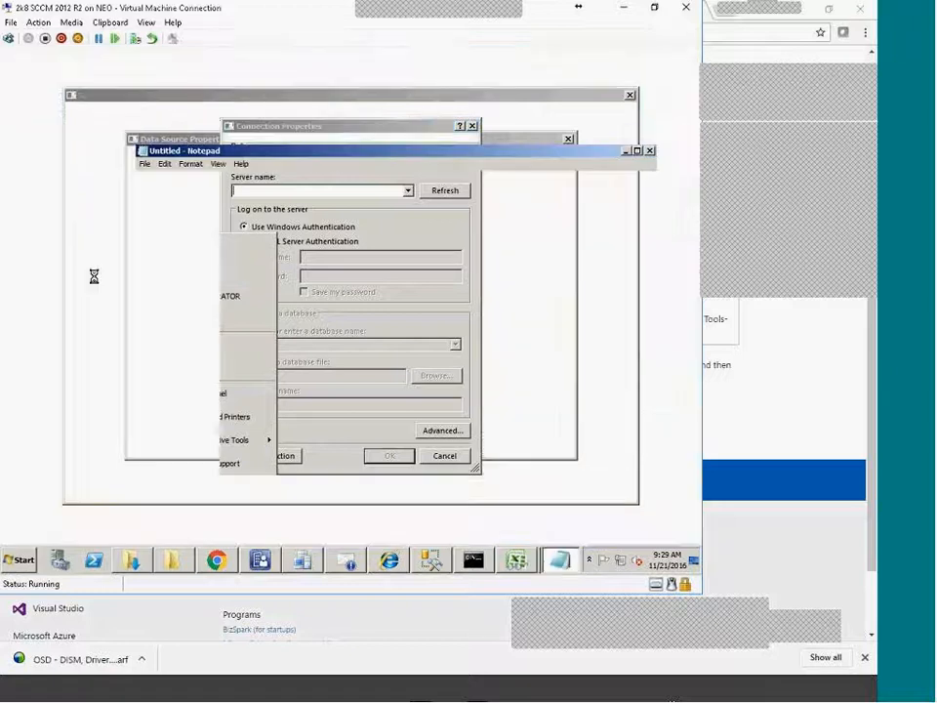
left_click(625, 152)
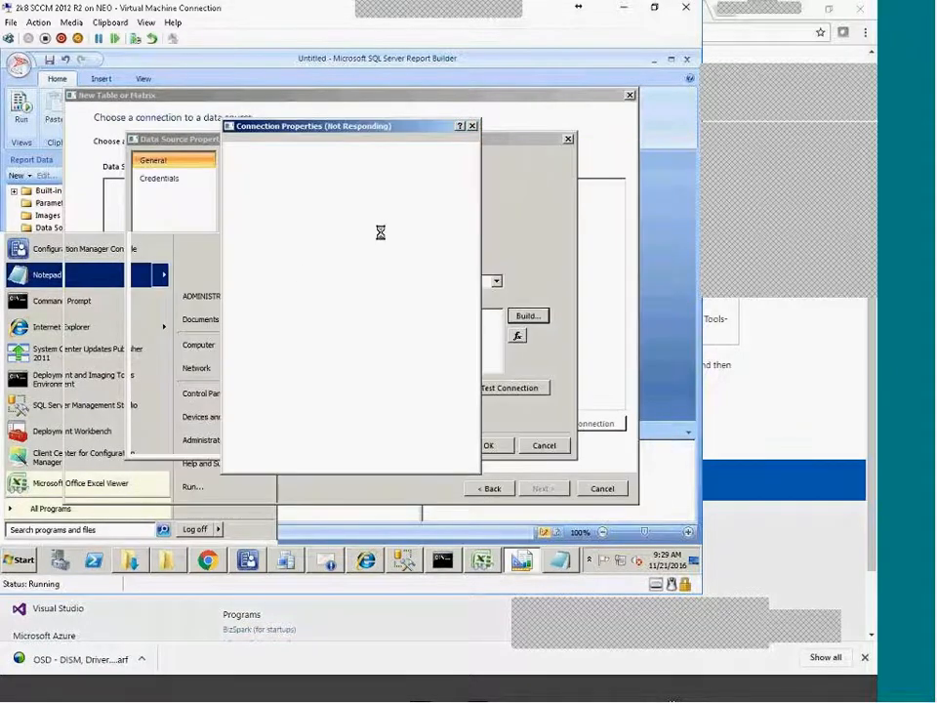
Copy the server's host name from the Command Prompt window and return to the connection properties
left_click(441, 559)
right_click(209, 181)
left_click(219, 187)
left_click(85, 163)
left_click_drag(110, 164, 66, 164)
right_click(73, 166)
left_click(442, 433)
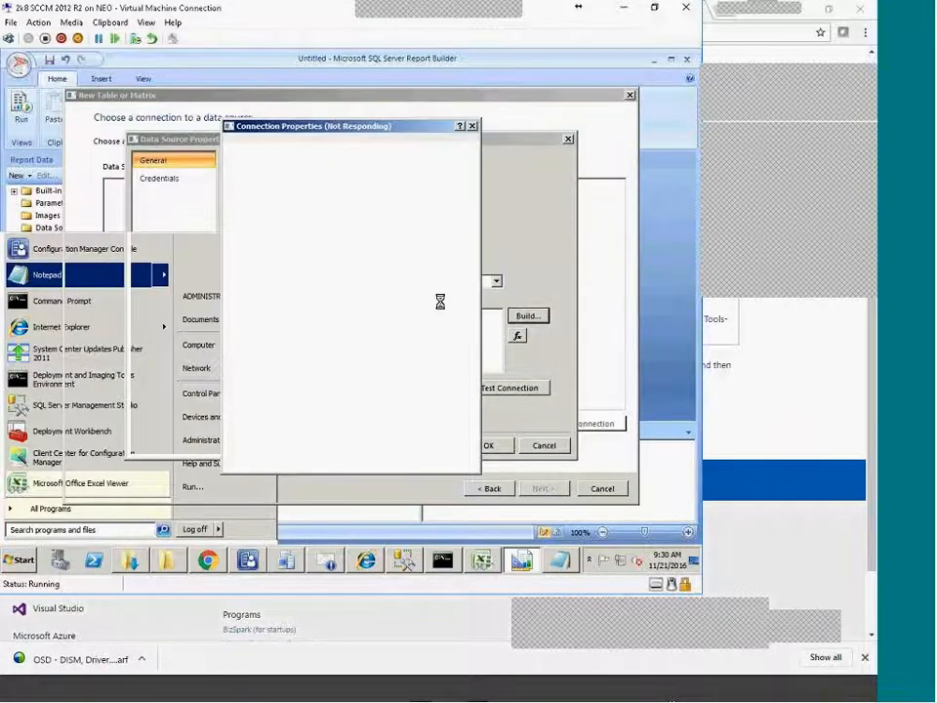
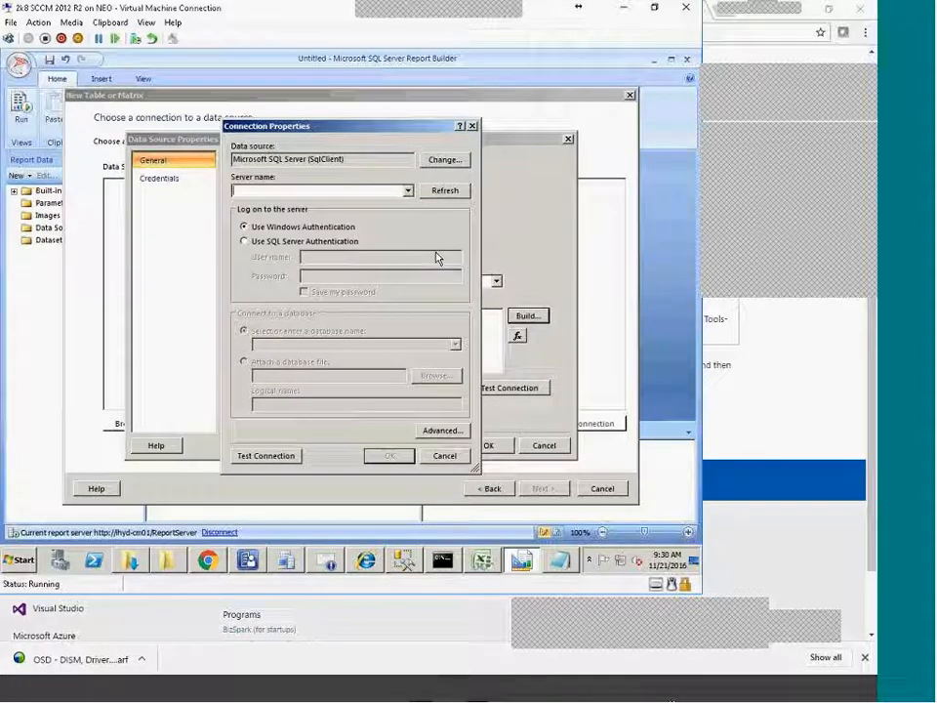
Point the data source connection to server IHYD-CM01 and database CM_P01, and save the data source
type("IHYD-CM01")
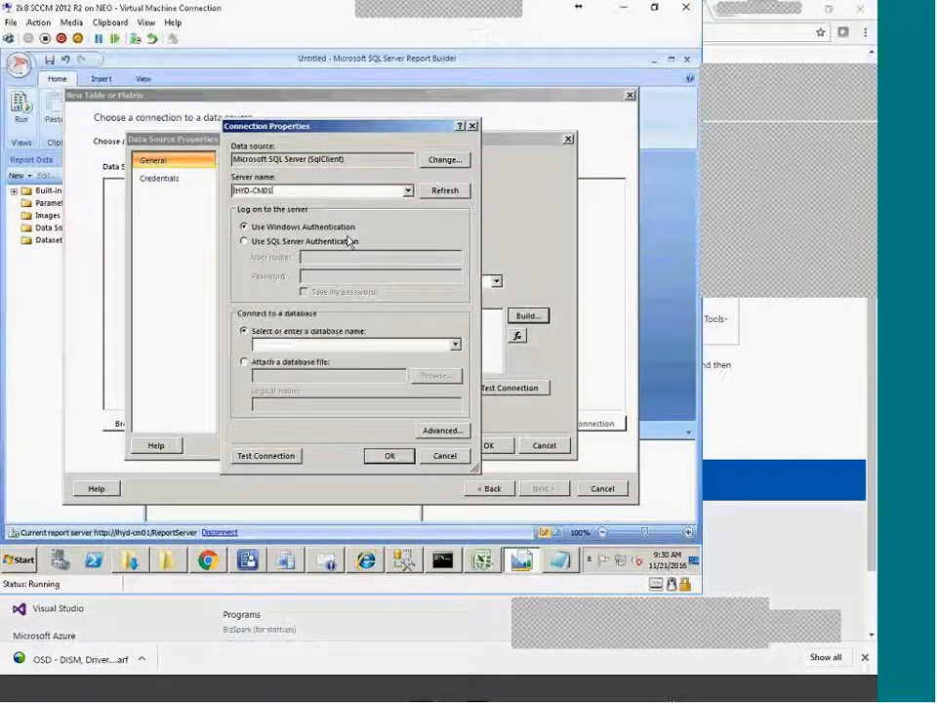
left_click(454, 345)
left_click(278, 356)
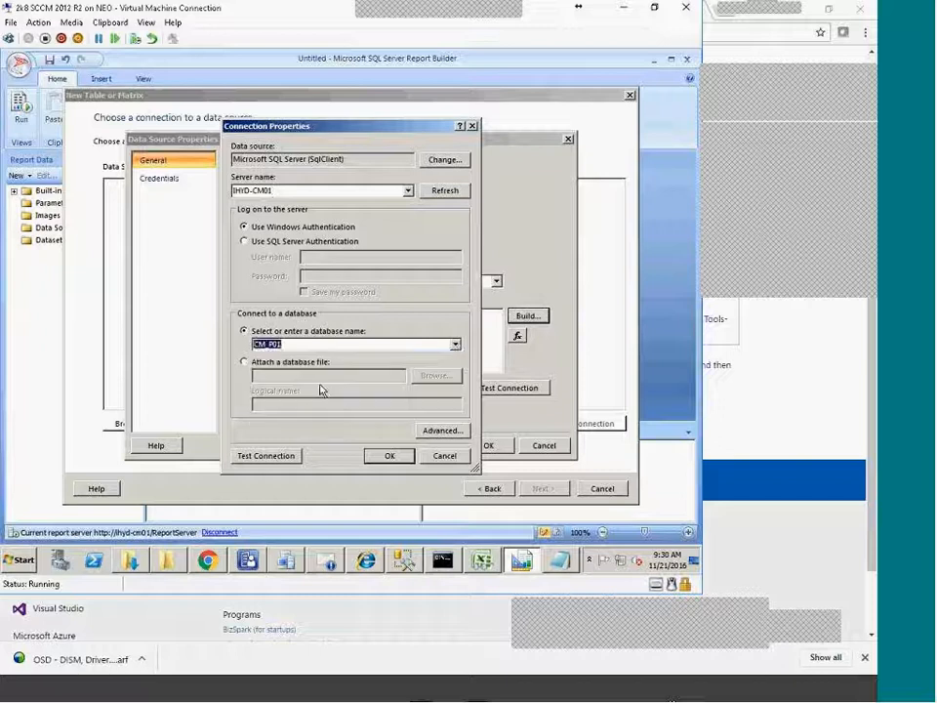
left_click(390, 456)
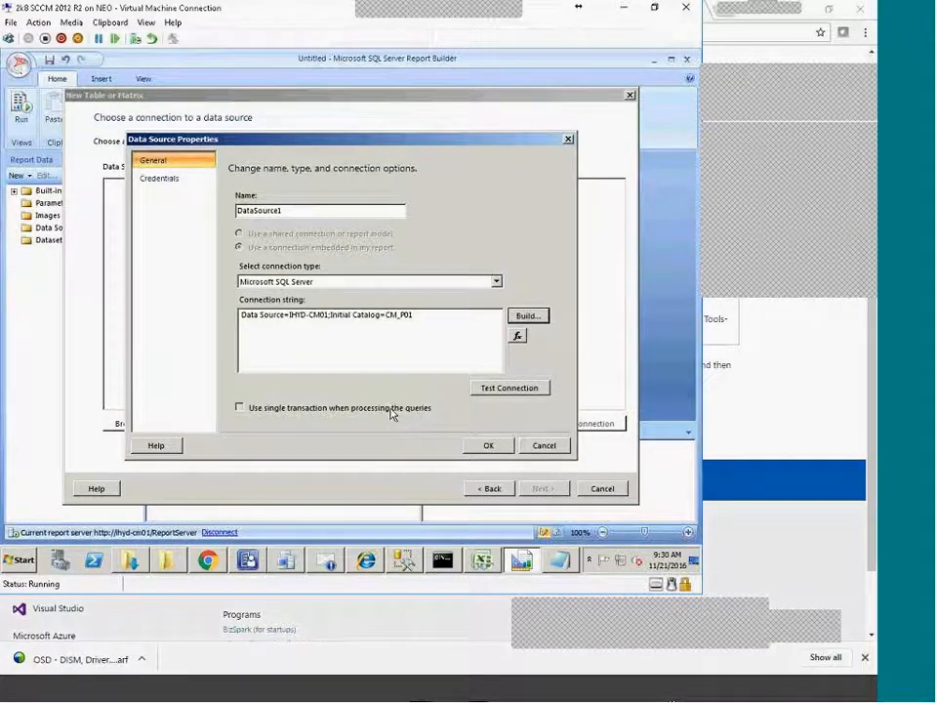
left_click(496, 446)
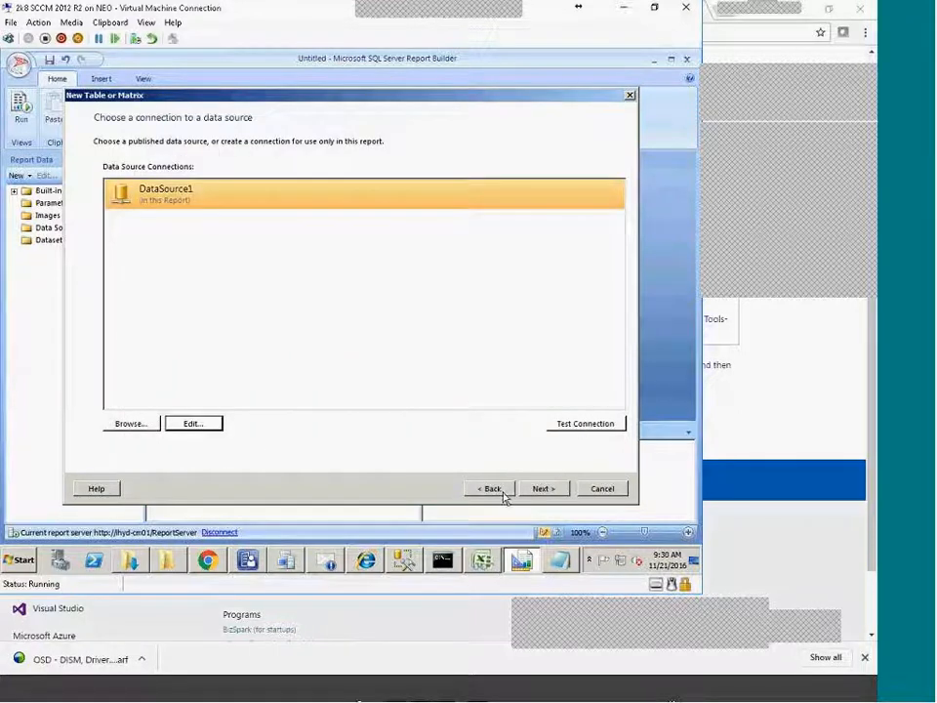
Continue to the query design, switch it to text editing and paste in the Microsoft Silverlight query from Notepad
left_click(549, 488)
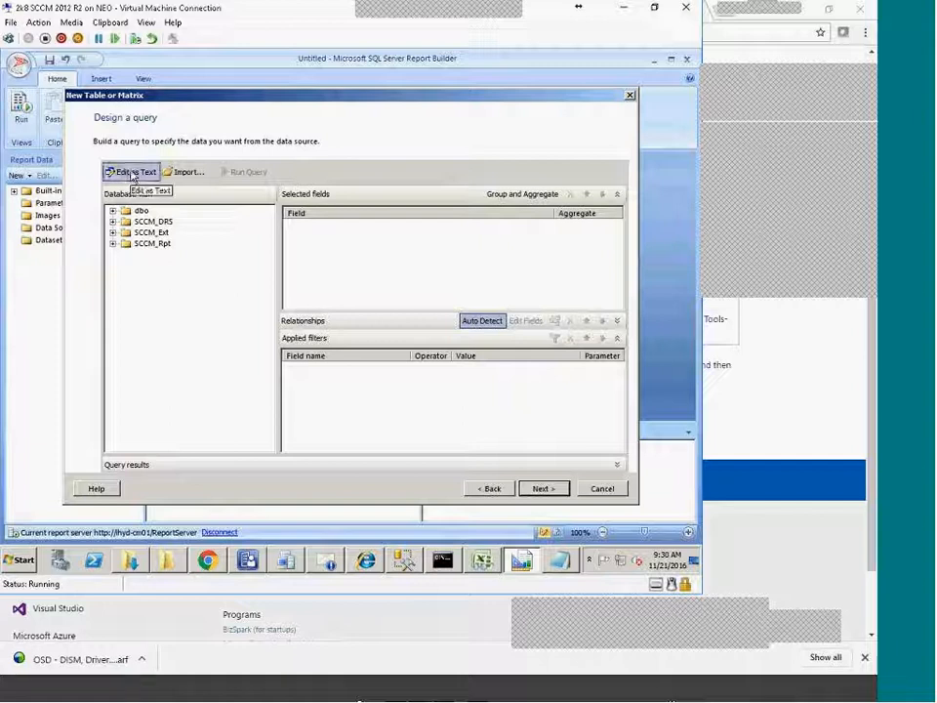
left_click(134, 174)
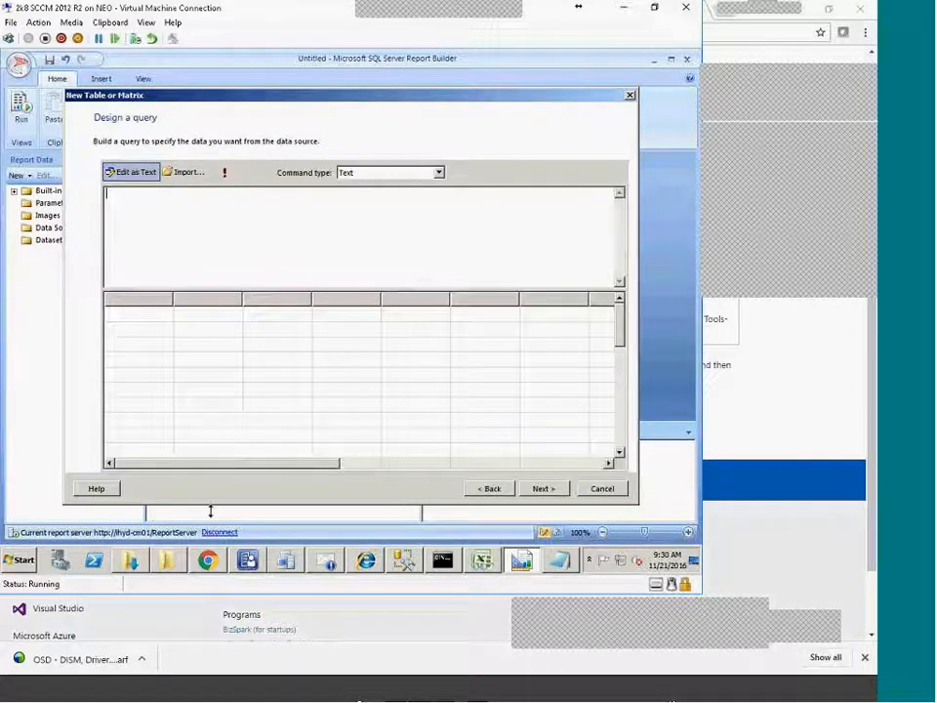
left_click(559, 562)
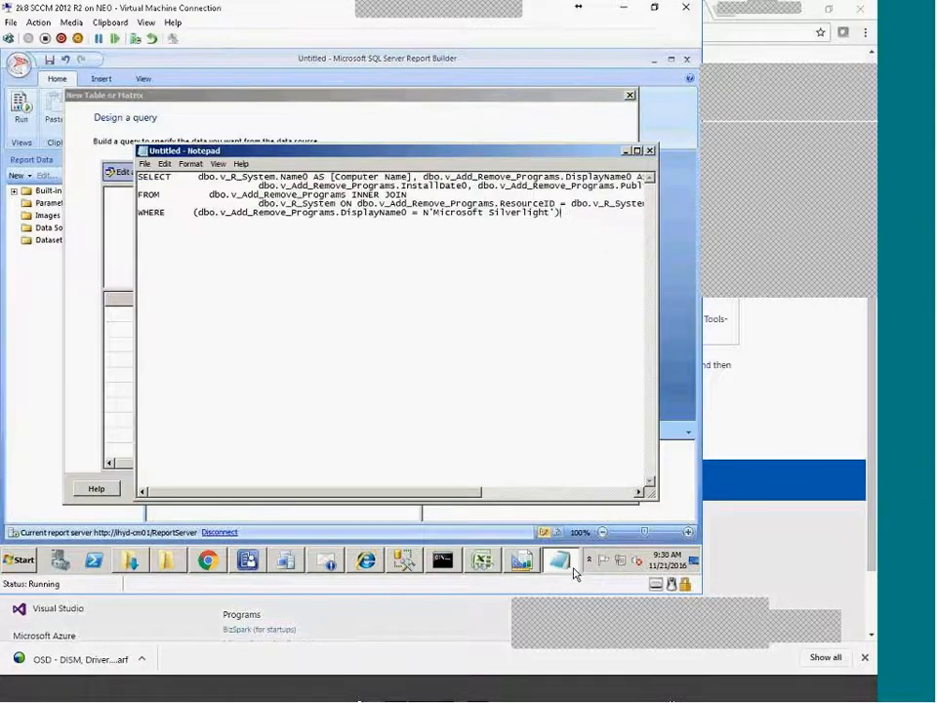
key("ctrl+a")
left_click(571, 566)
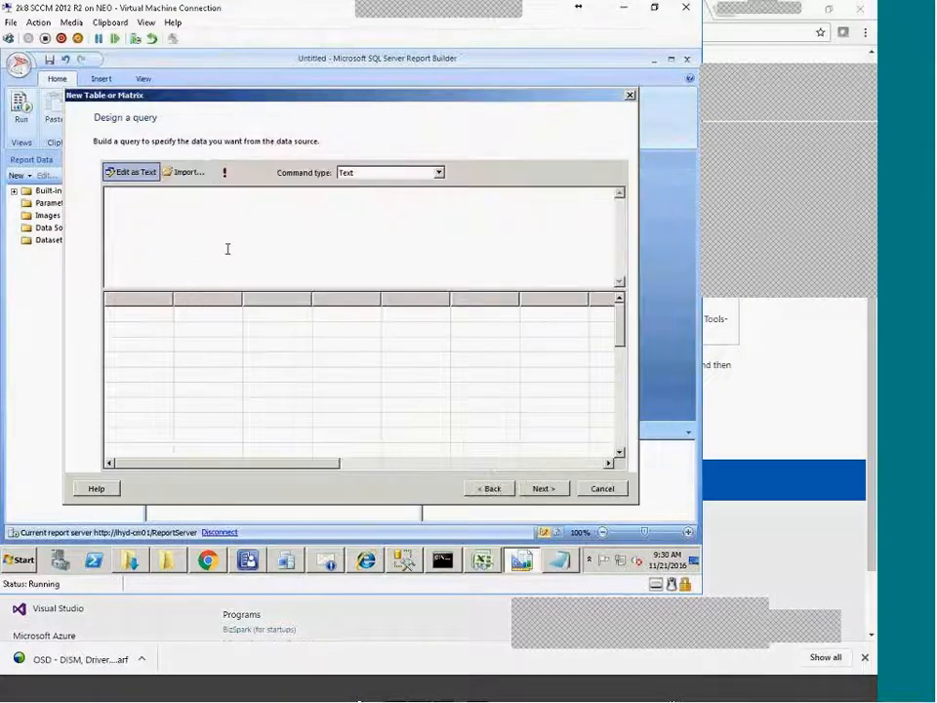
key("ctrl+v")
left_click(543, 493)
Run the query and widen the Installed Software Name and Publisher0 columns in the results
left_click(225, 174)
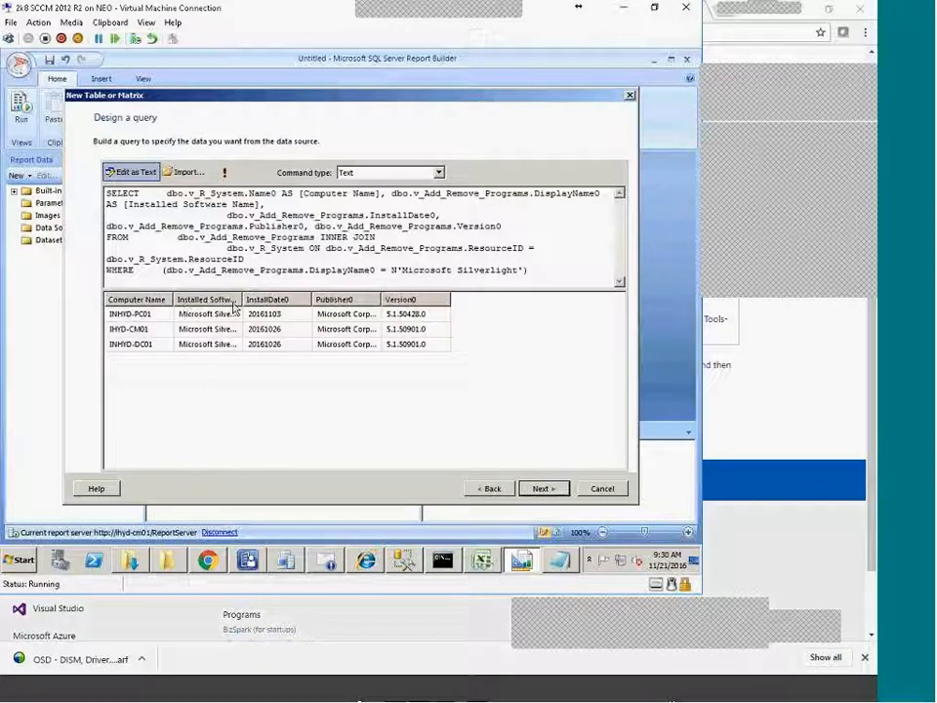
left_click_drag(242, 301, 314, 302)
left_click_drag(453, 299, 506, 300)
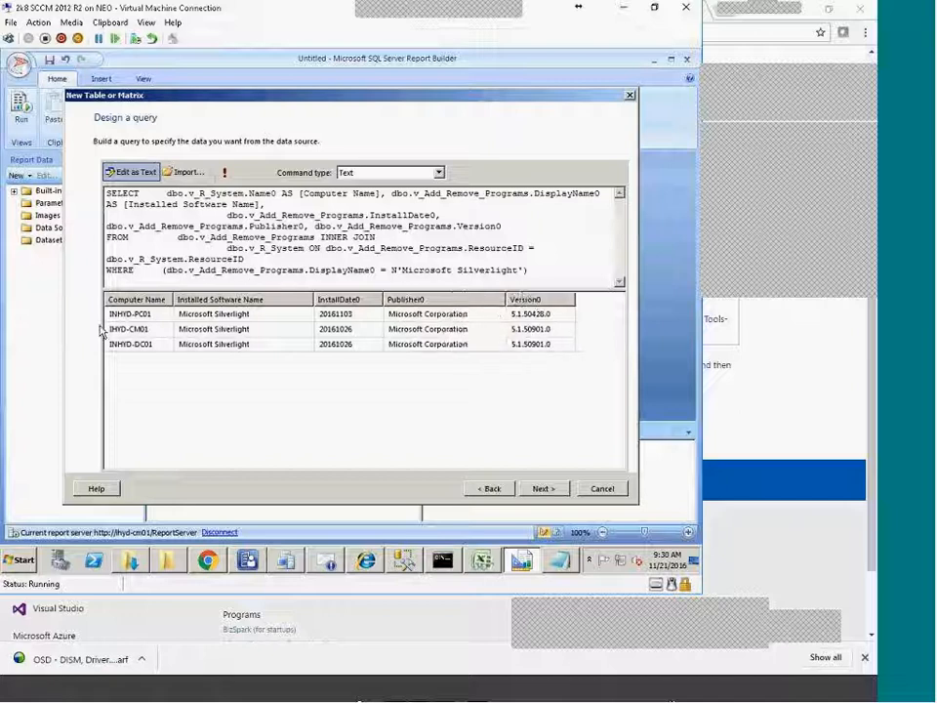
Continue to the field arrangement, place all five available fields in Row groups and try to proceed
left_click(538, 489)
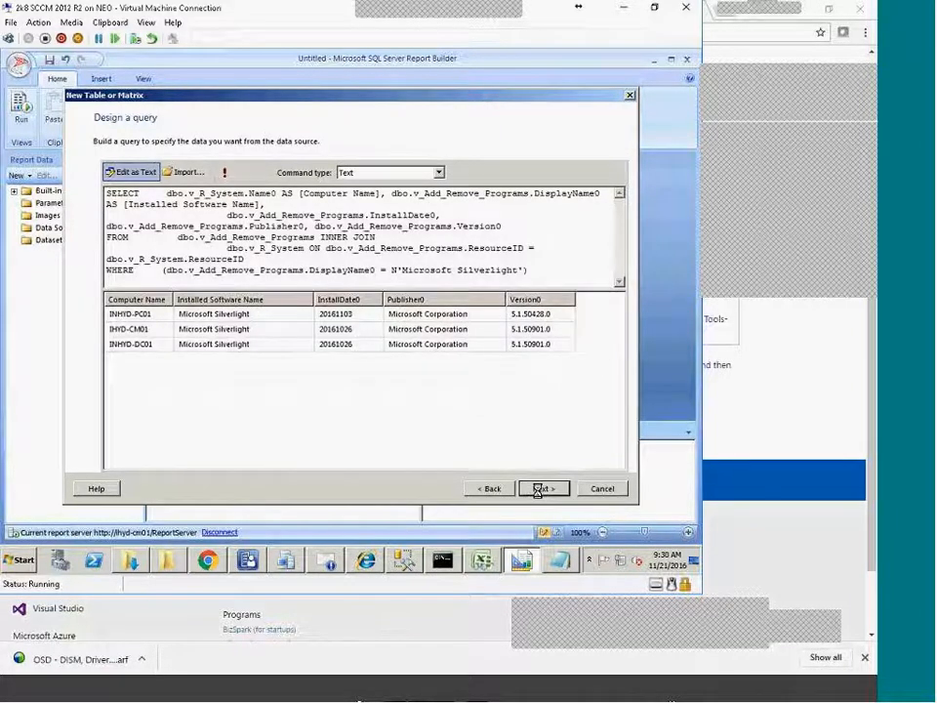
left_click(149, 181)
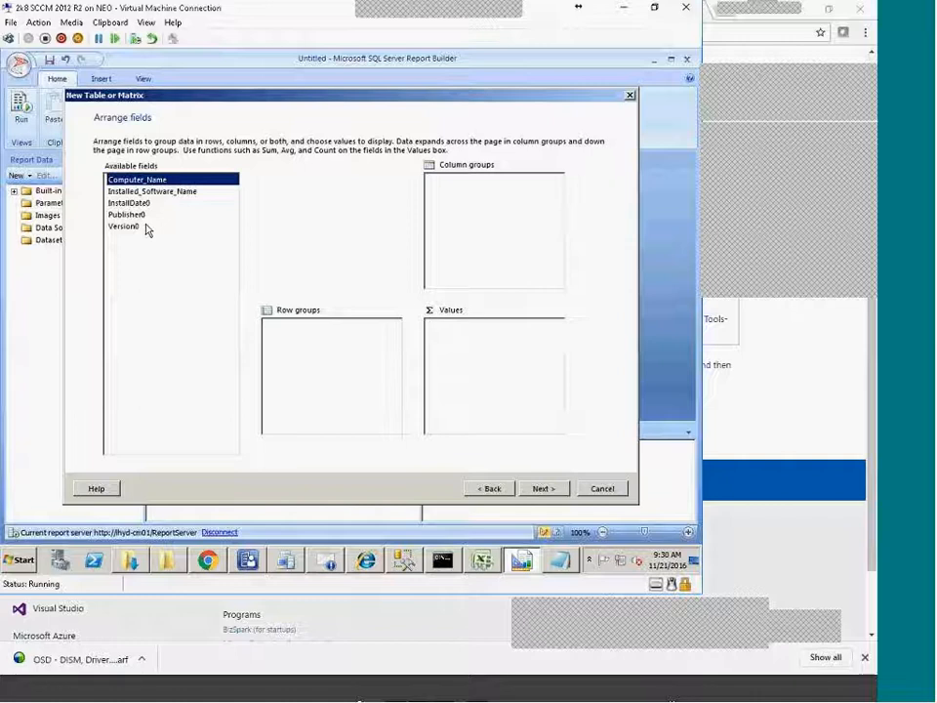
left_click(147, 227, "shift")
left_click_drag(146, 227, 348, 358)
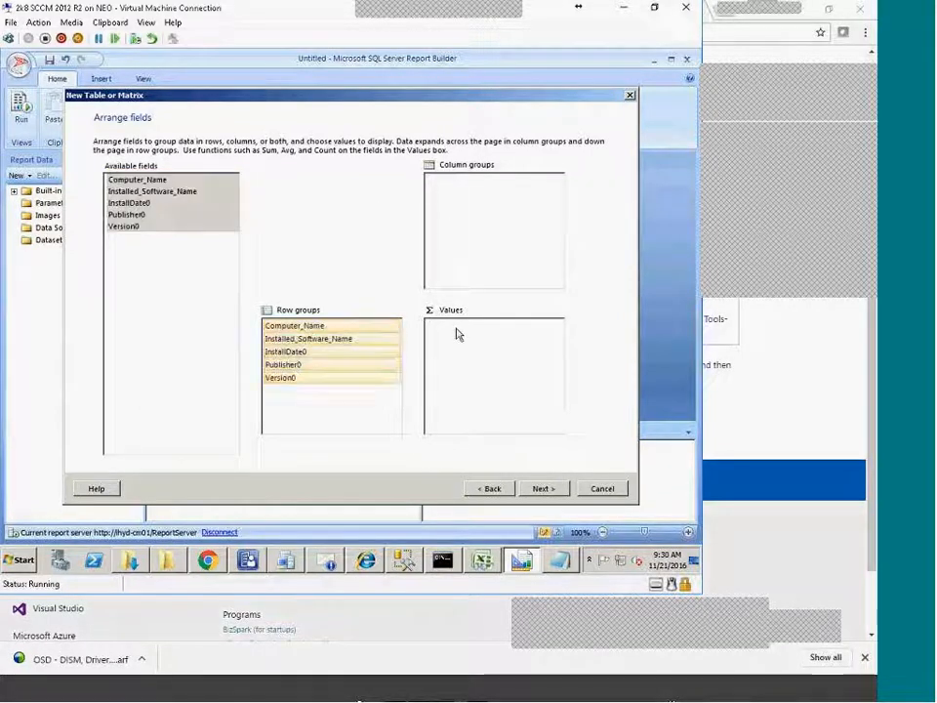
left_click(545, 494)
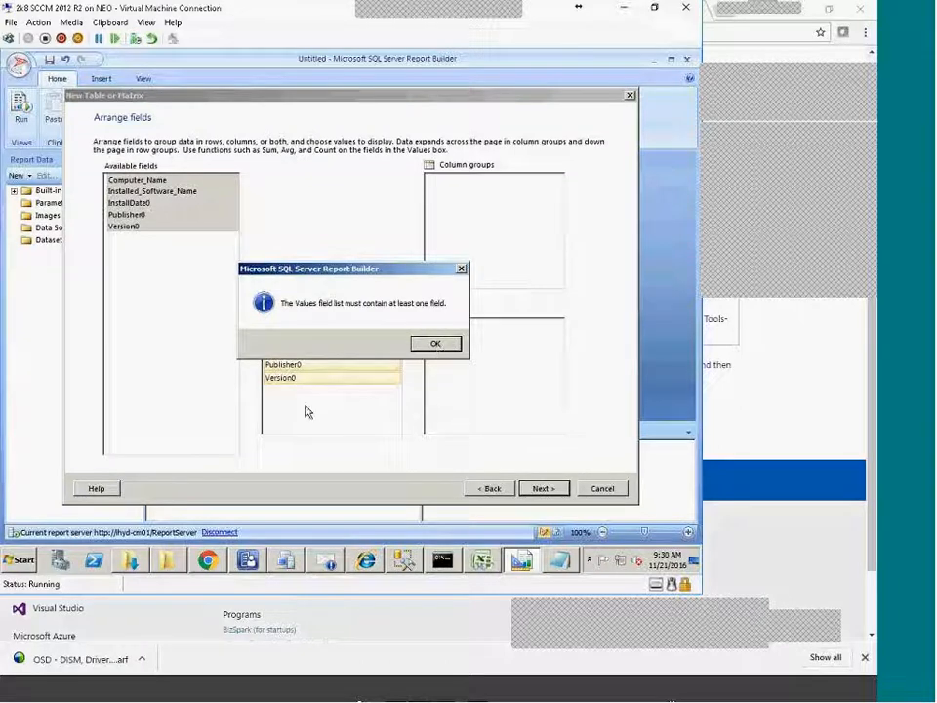
left_click(437, 343)
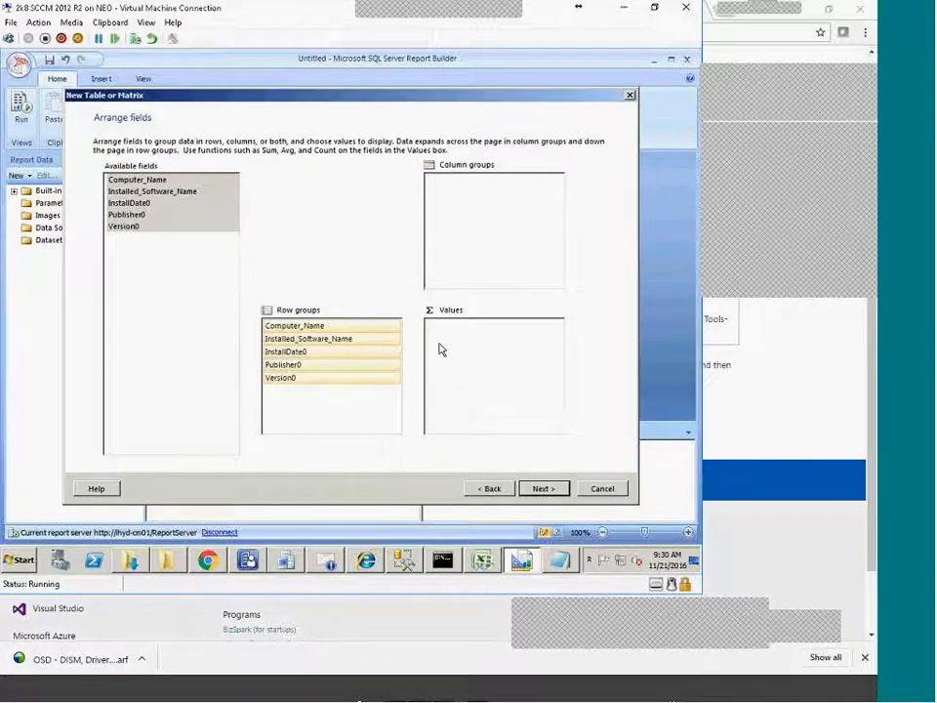
left_click(491, 489)
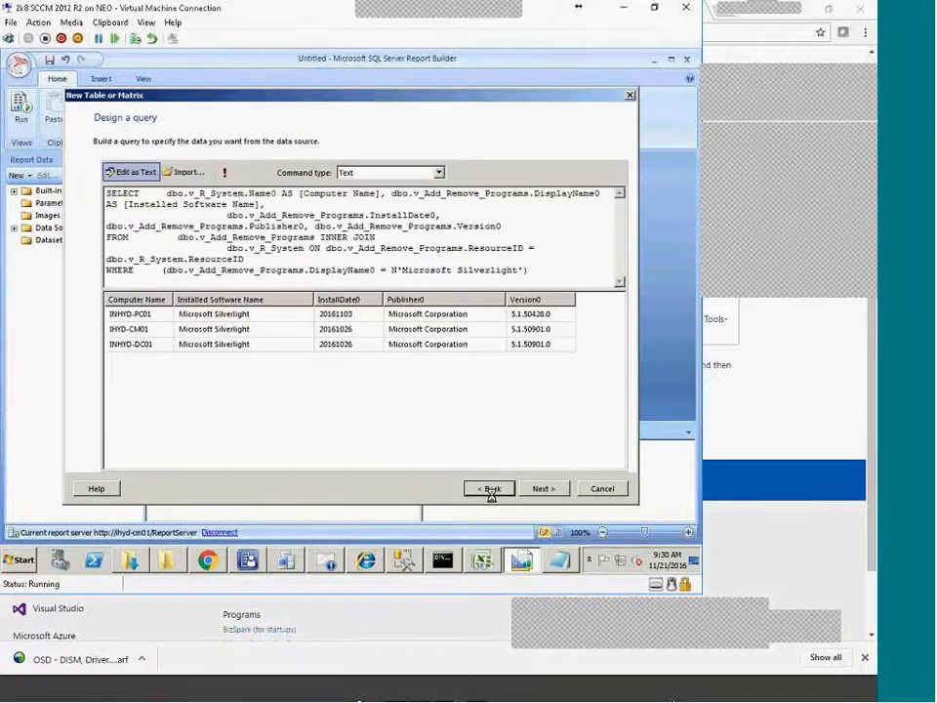
left_click(491, 489)
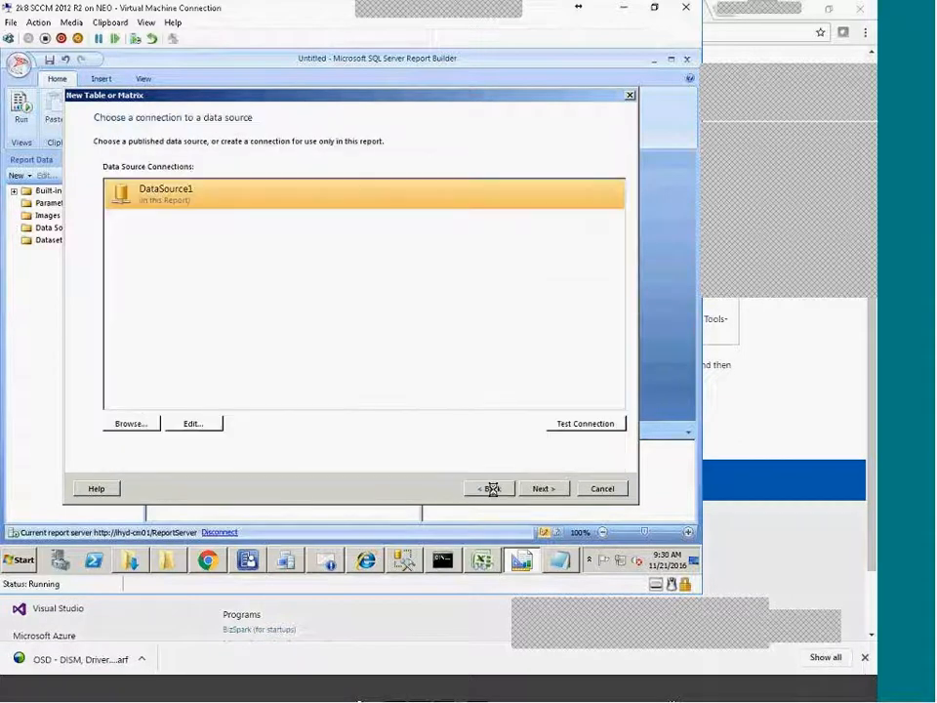
left_click(542, 489)
left_click(543, 489)
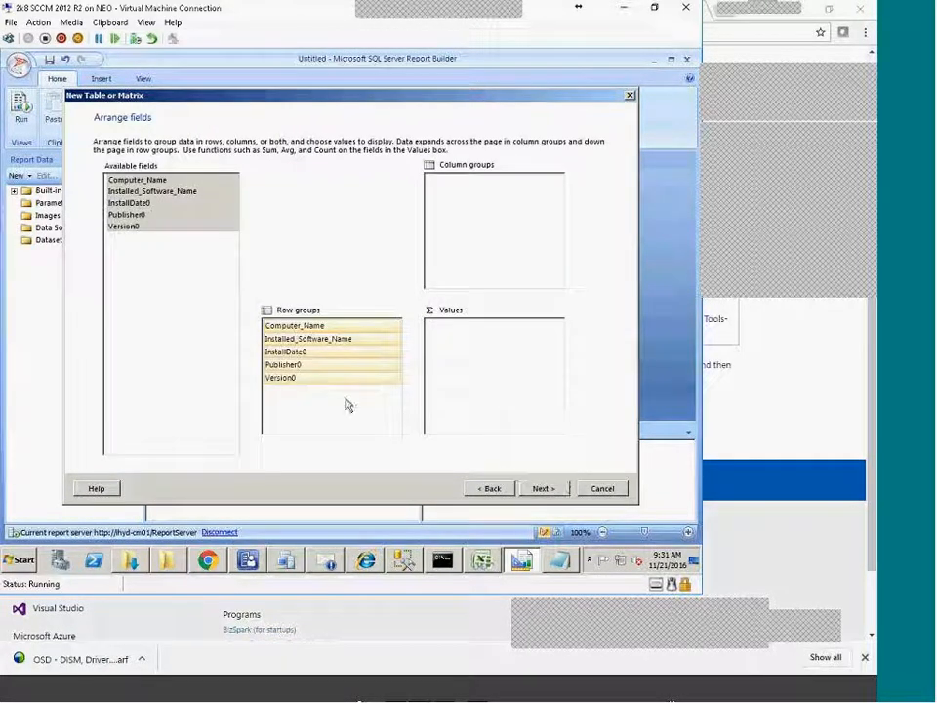
Move Computer_Name from Row groups to Column groups, try to proceed, and move it on to Values
left_click(308, 329)
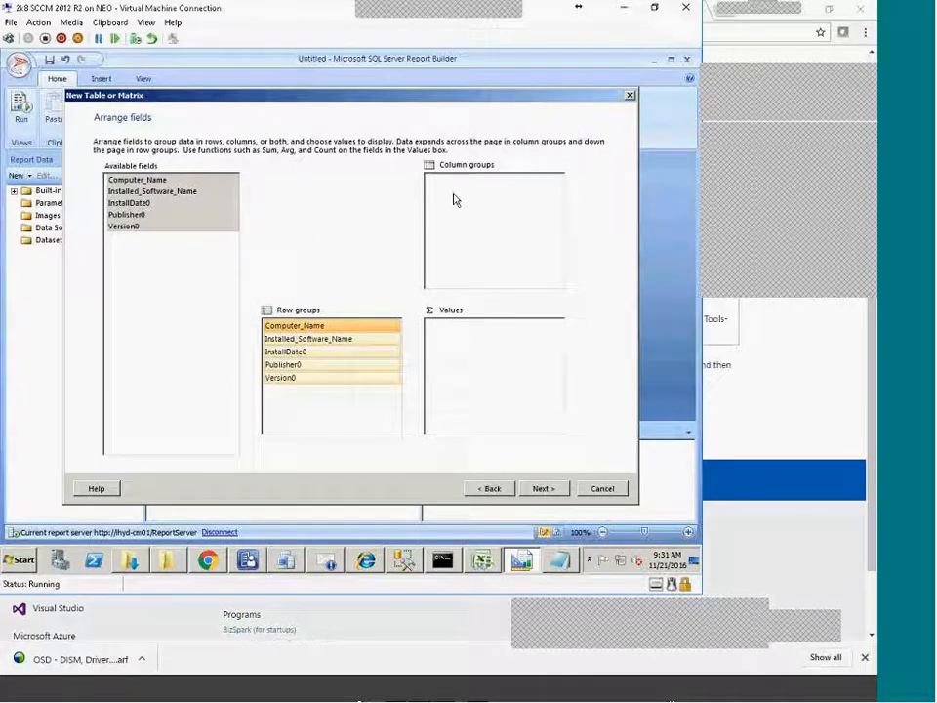
left_click_drag(454, 200, 457, 201)
left_click(543, 489)
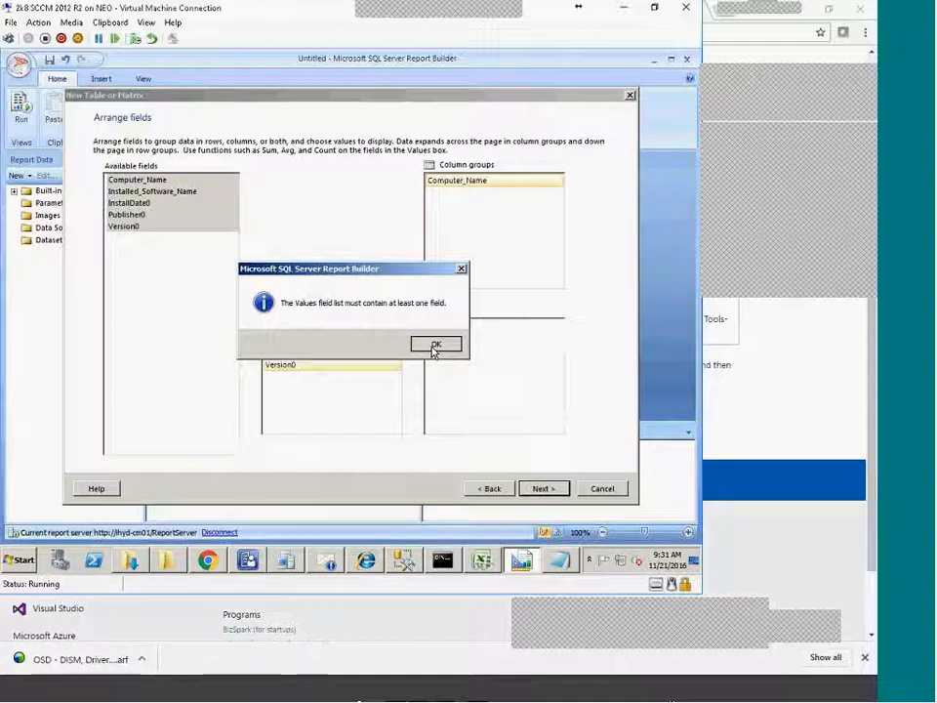
left_click(434, 350)
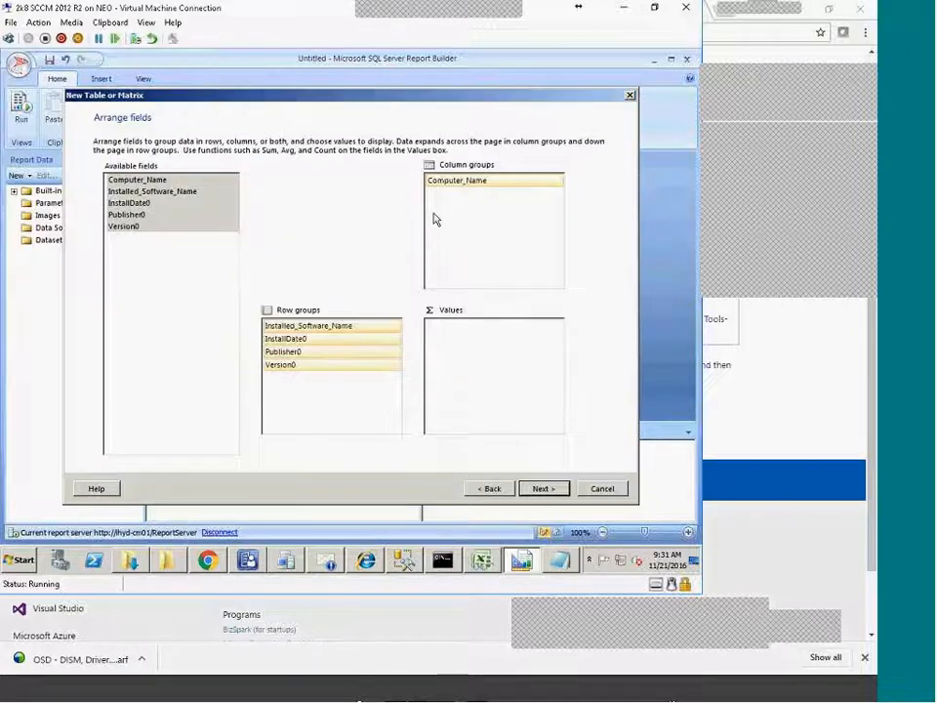
left_click_drag(490, 348, 492, 347)
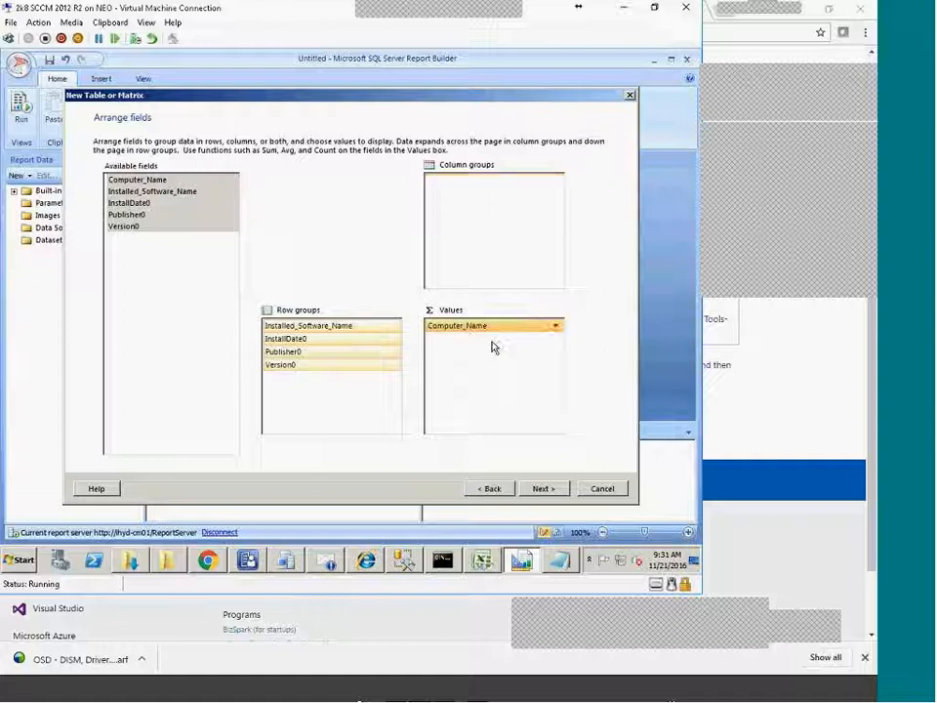
Check the aggregate functions for Computer_Name in Values, and return the field to the start of Row groups
left_click(556, 326)
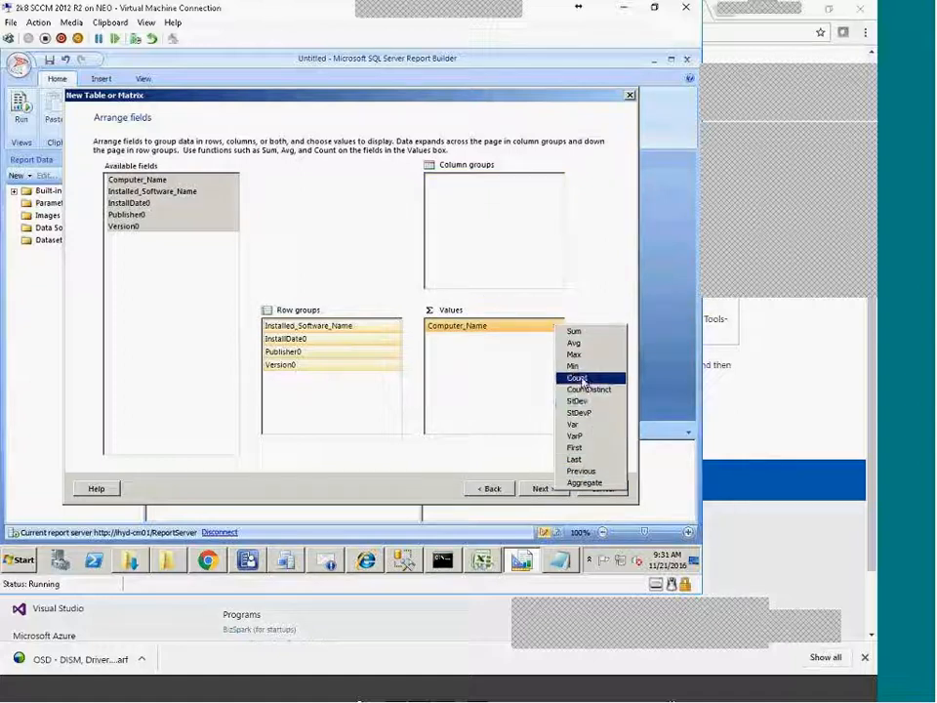
left_click(470, 338)
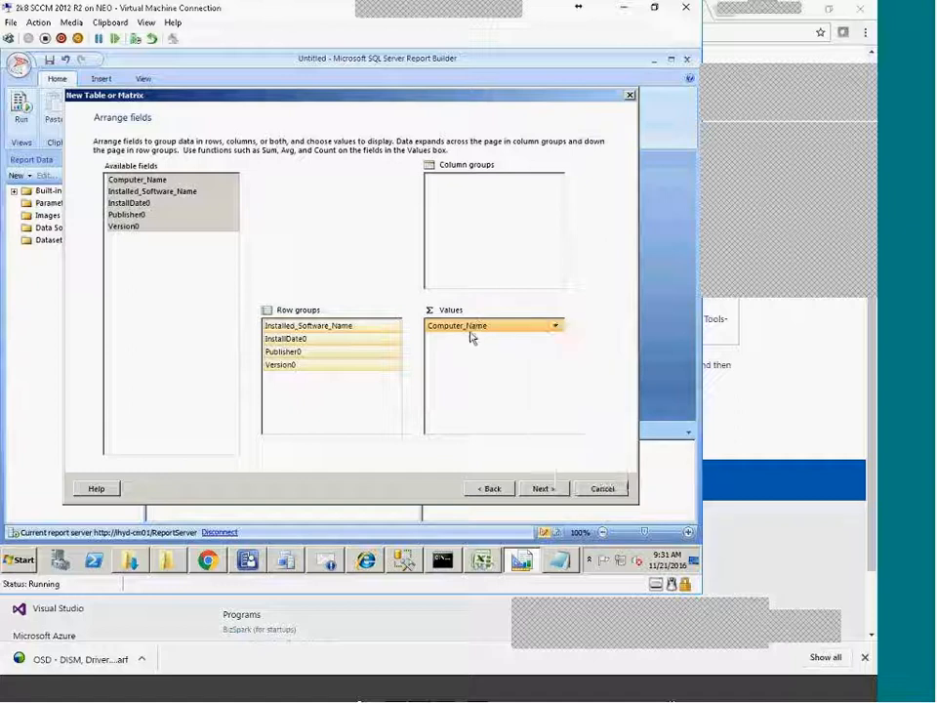
left_click_drag(435, 335, 322, 328)
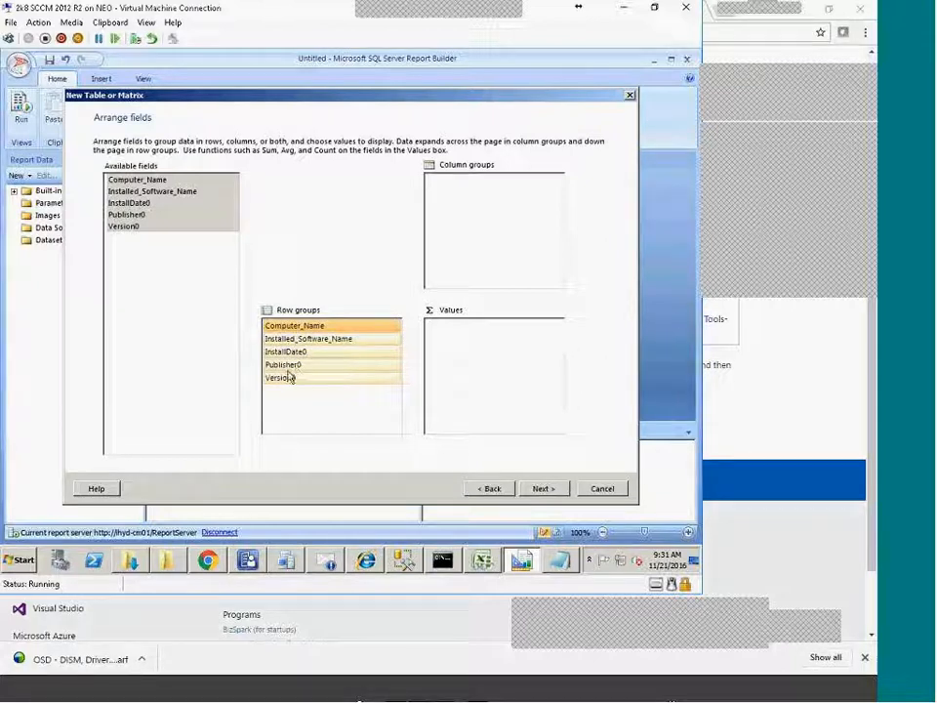
Move Version0 from Row groups to Values with the Sum aggregate and continue to the layout choice
left_click(286, 368)
left_click_drag(289, 379, 508, 342)
left_click(554, 326)
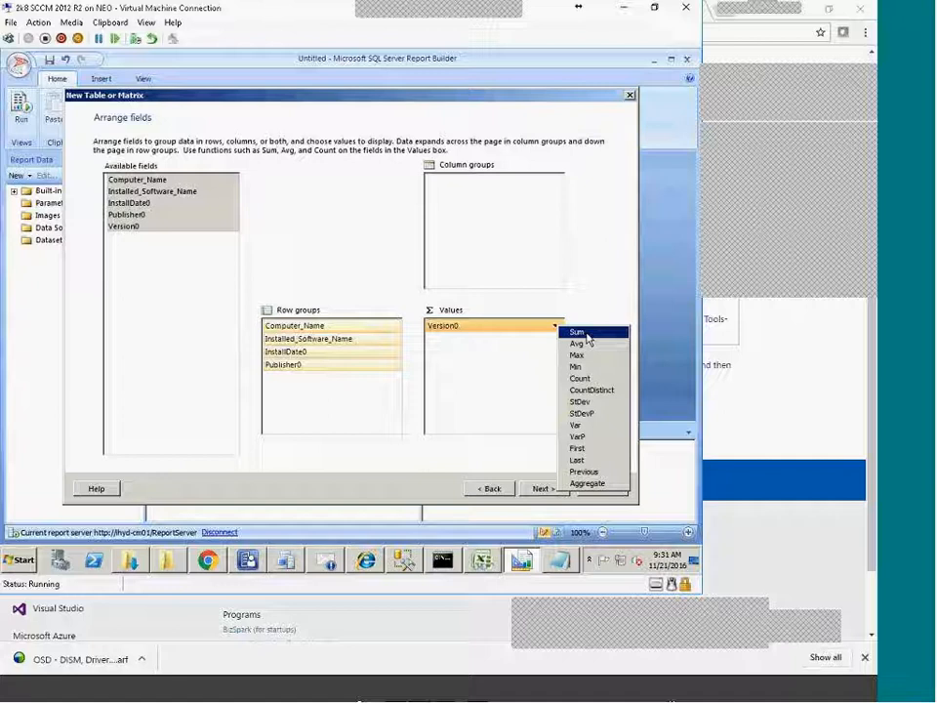
left_click(586, 334)
left_click(557, 490)
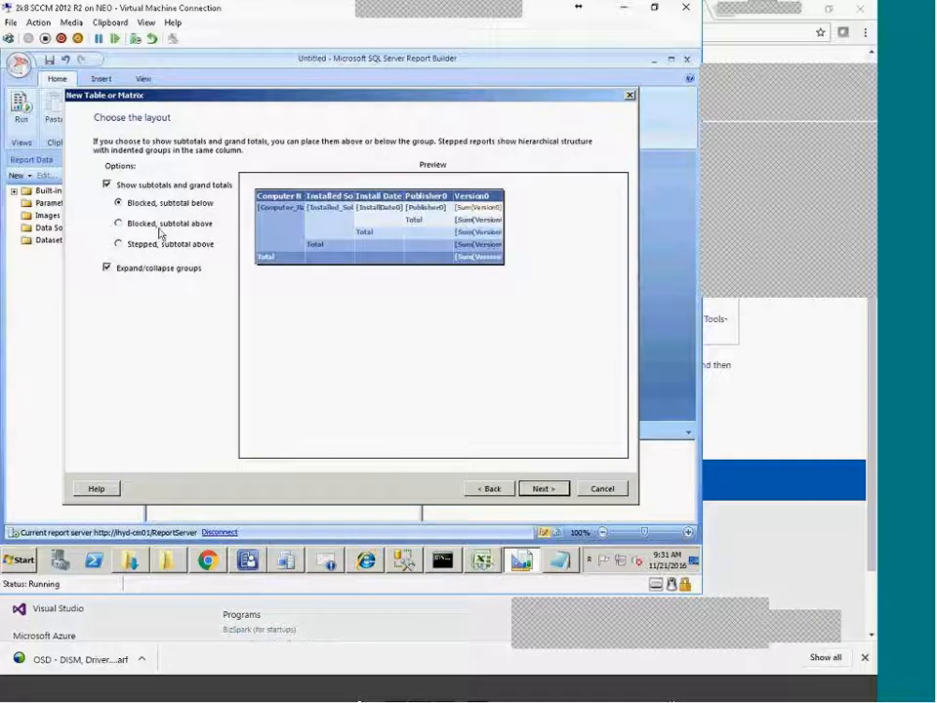
Turn off subtotals and grand totals in the table layout and continue to the style choice
left_click(107, 184)
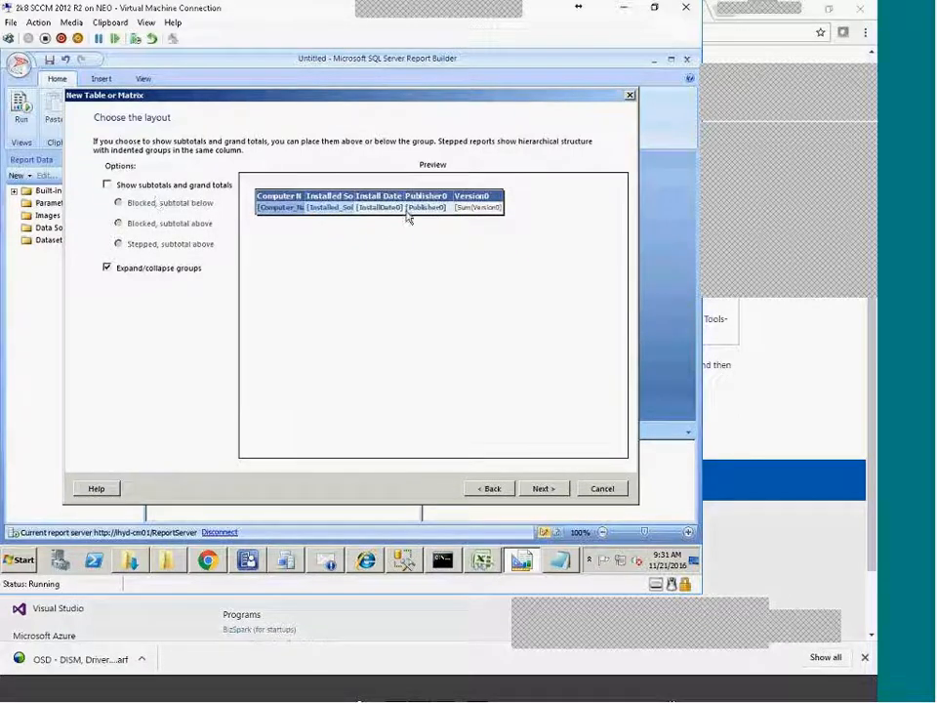
left_click(142, 186)
left_click(141, 186)
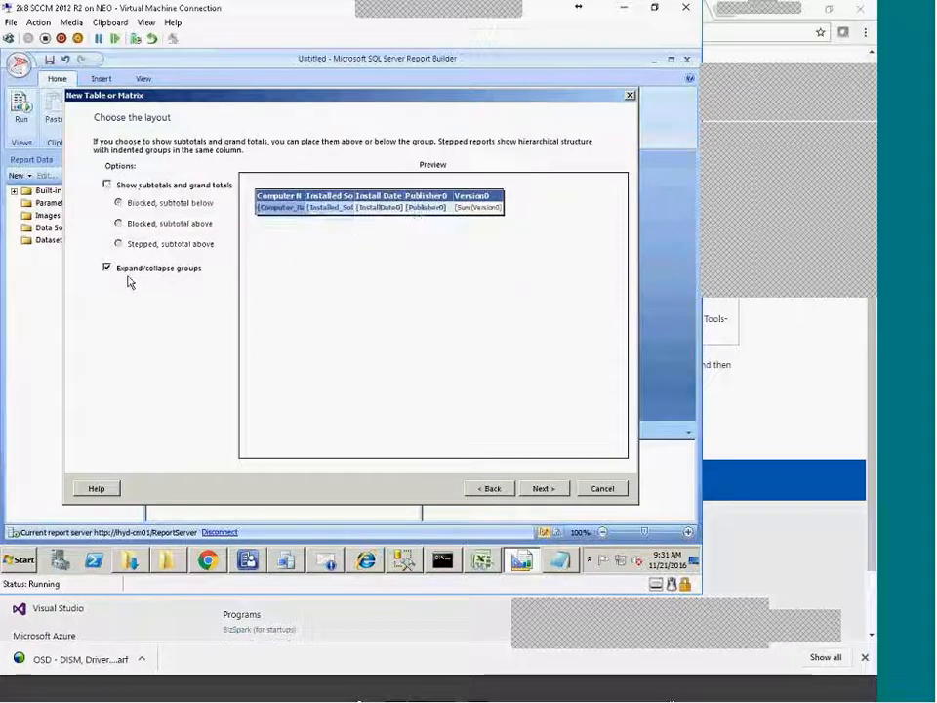
left_click(542, 489)
Preview the Forest style, choose the Corporate style and finish the wizard
left_click(121, 178)
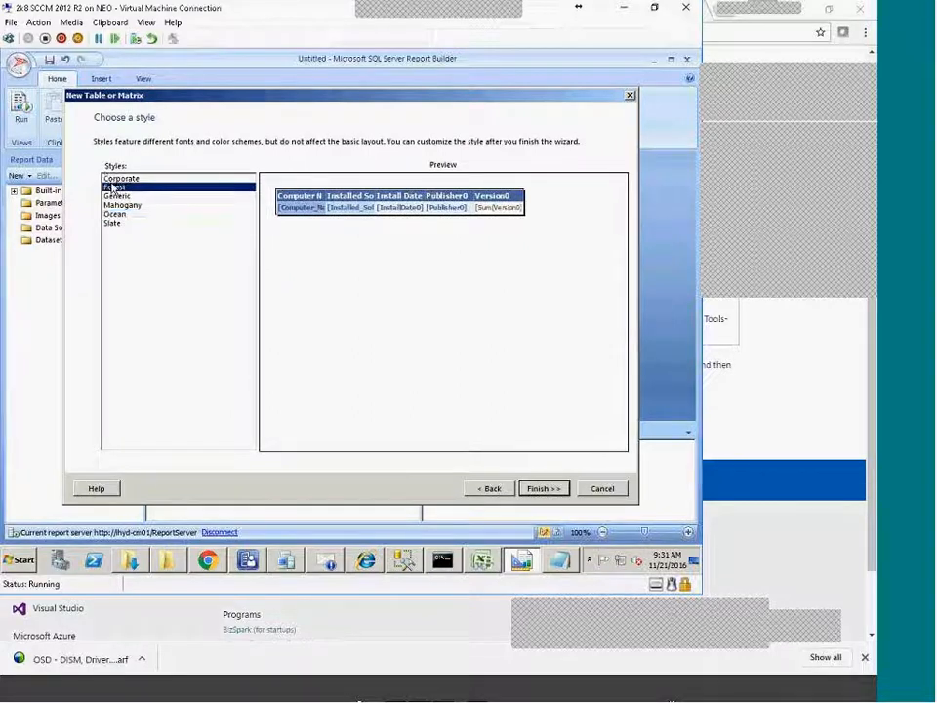
left_click(131, 187)
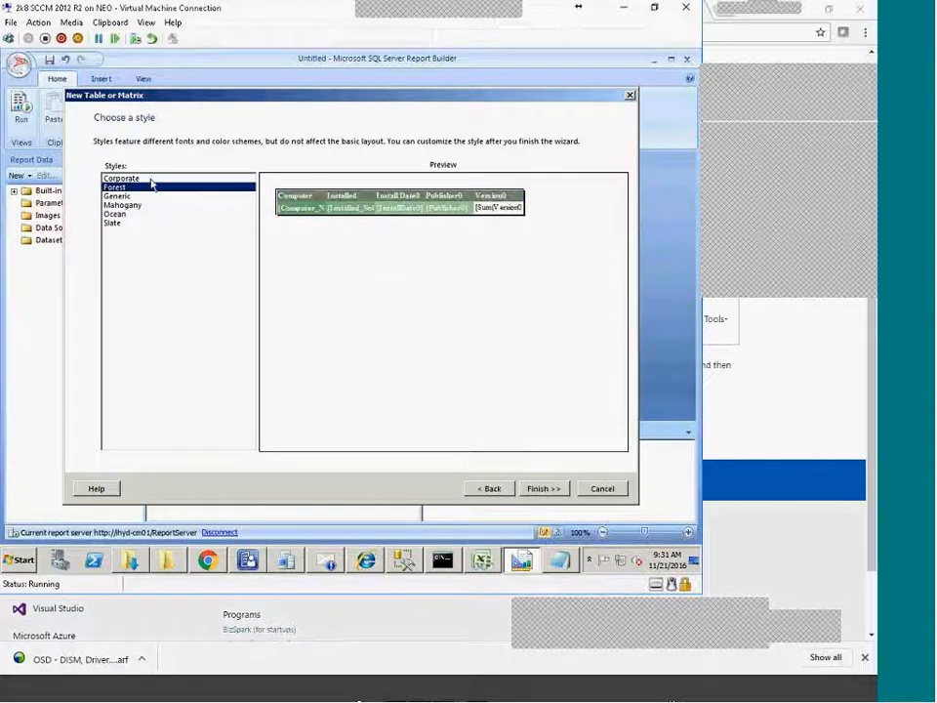
left_click(151, 180)
left_click(542, 488)
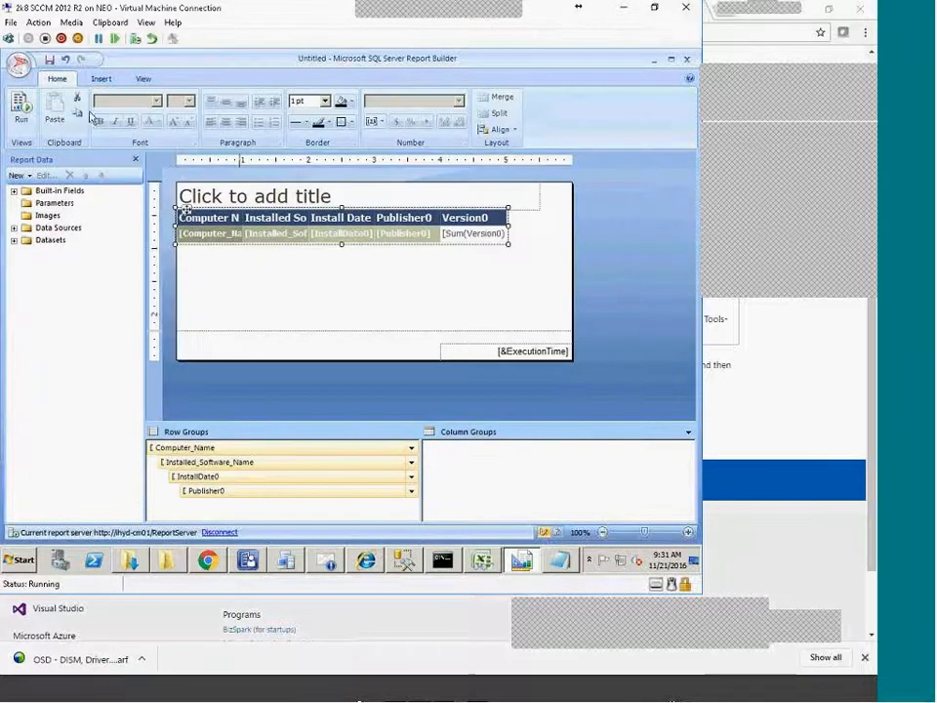
Run the report, return to the design and check the field choices for the Sum(Version0) cell
left_click(21, 105)
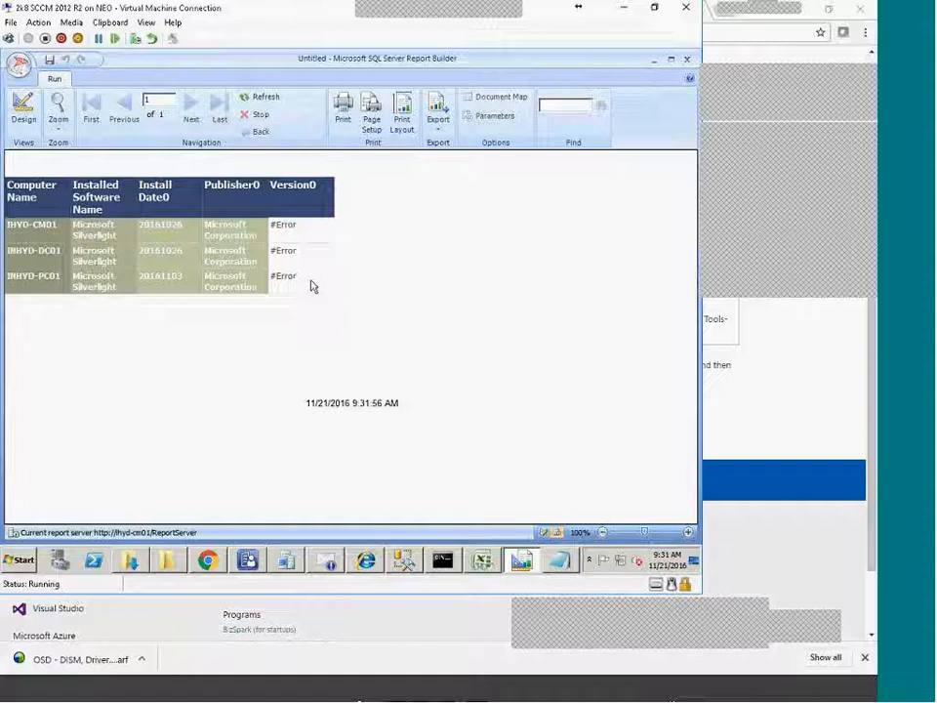
left_click(24, 110)
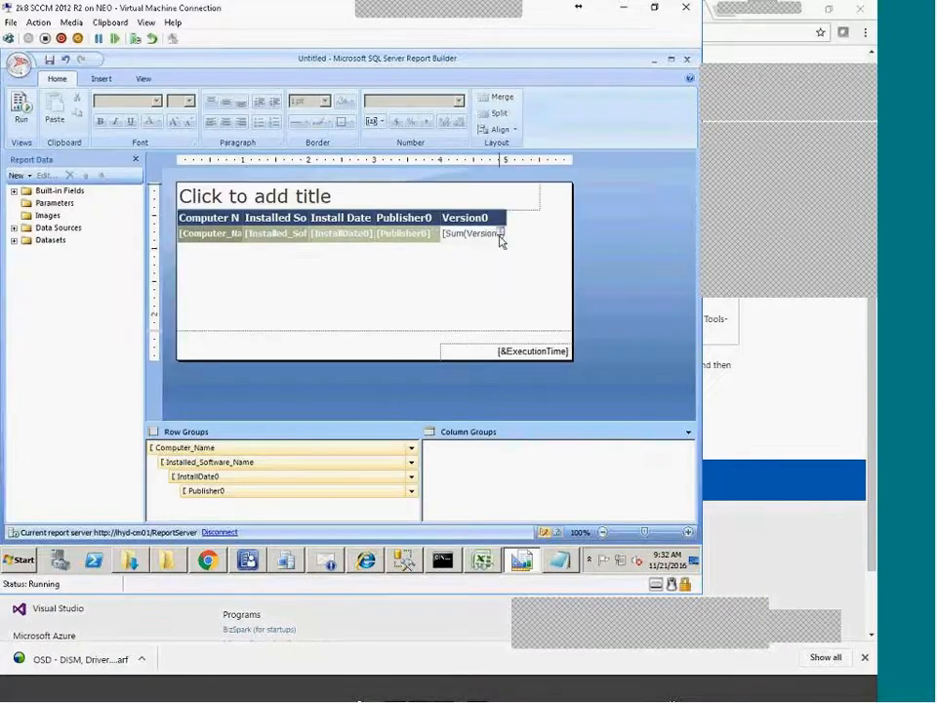
left_click(499, 235)
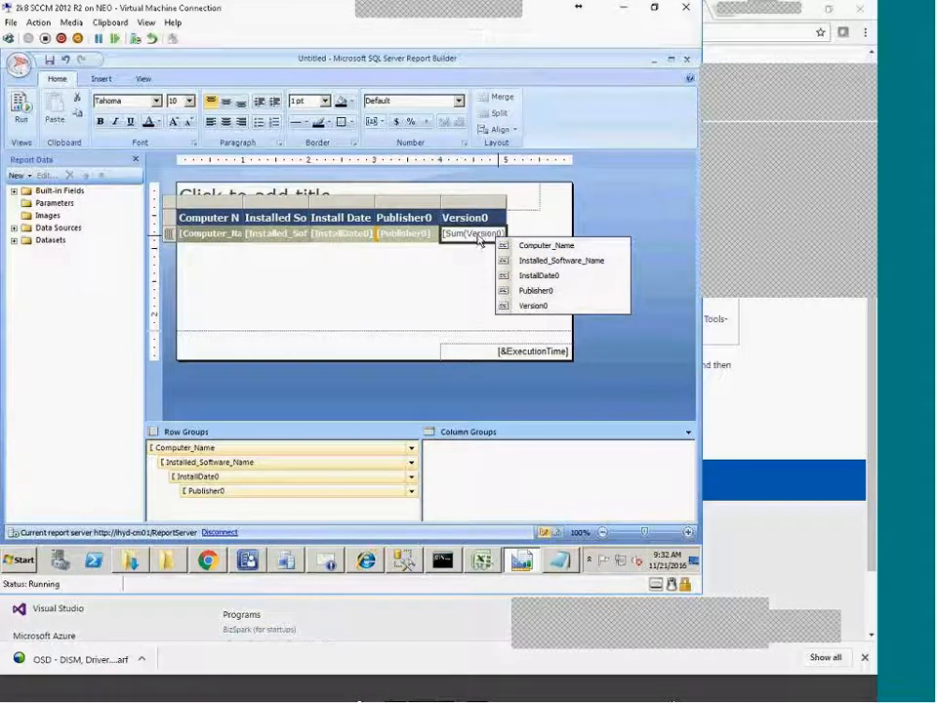
left_click(482, 233)
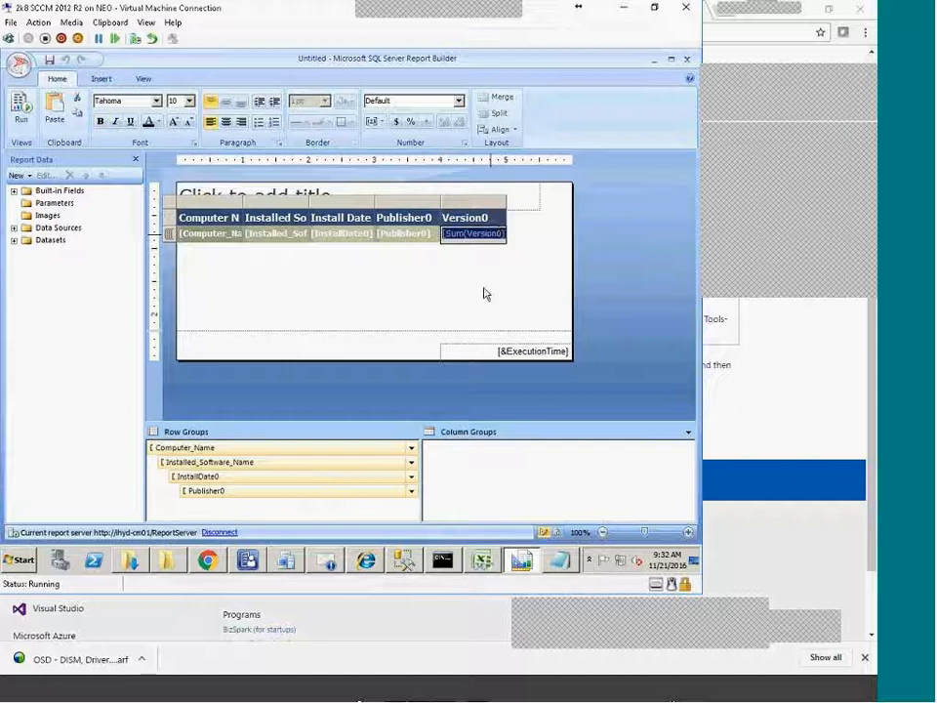
Set the table to be hidden when the report is initially run, and run the report
right_click(479, 203)
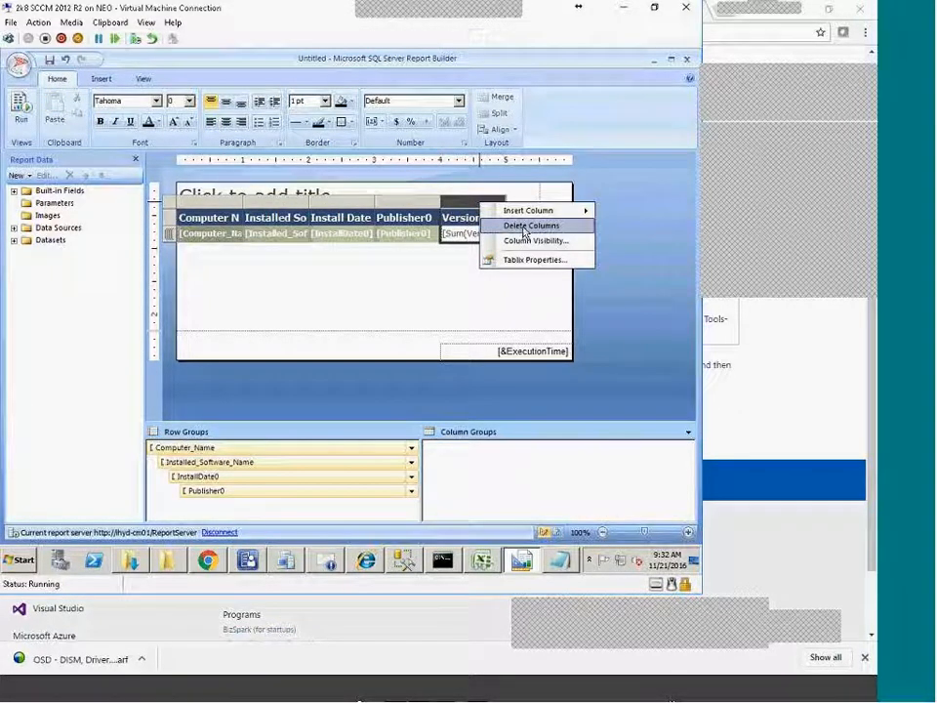
left_click(528, 259)
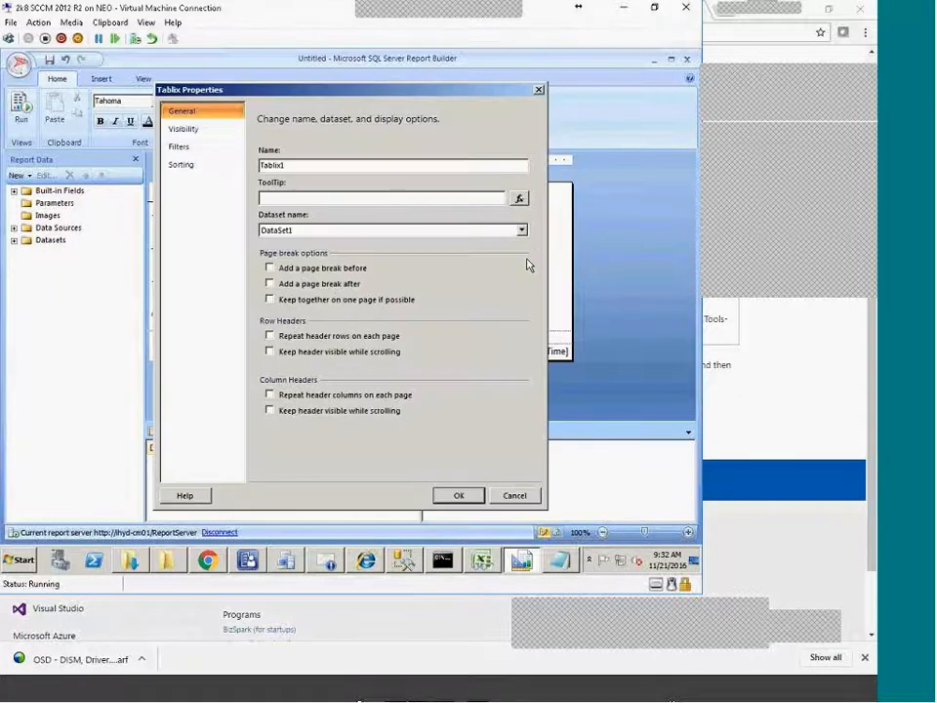
left_click(435, 198)
left_click(187, 133)
left_click(185, 148)
left_click(185, 132)
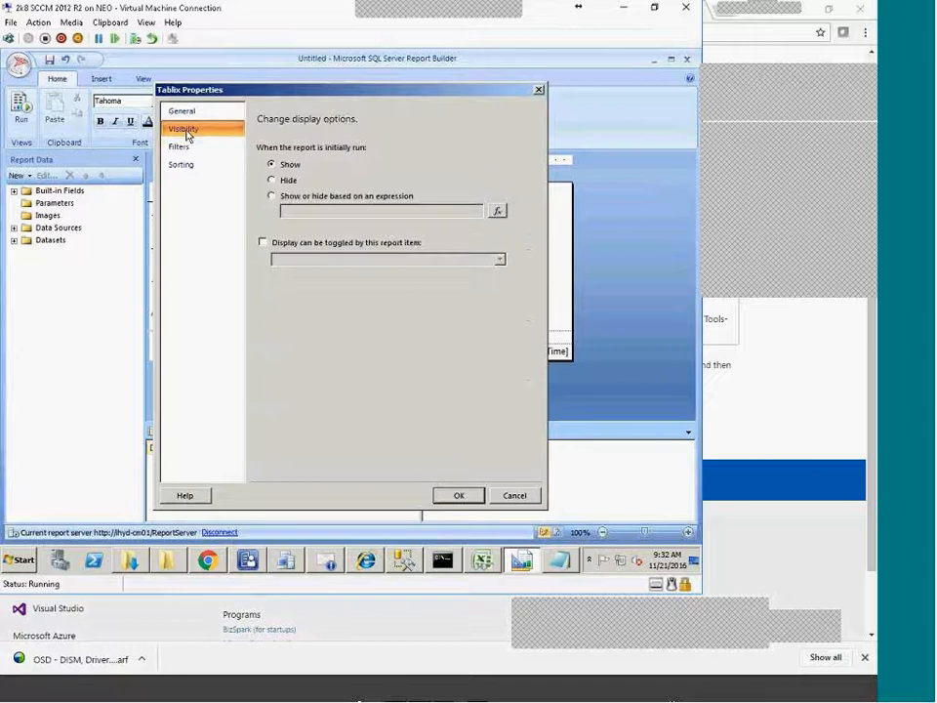
left_click(272, 179)
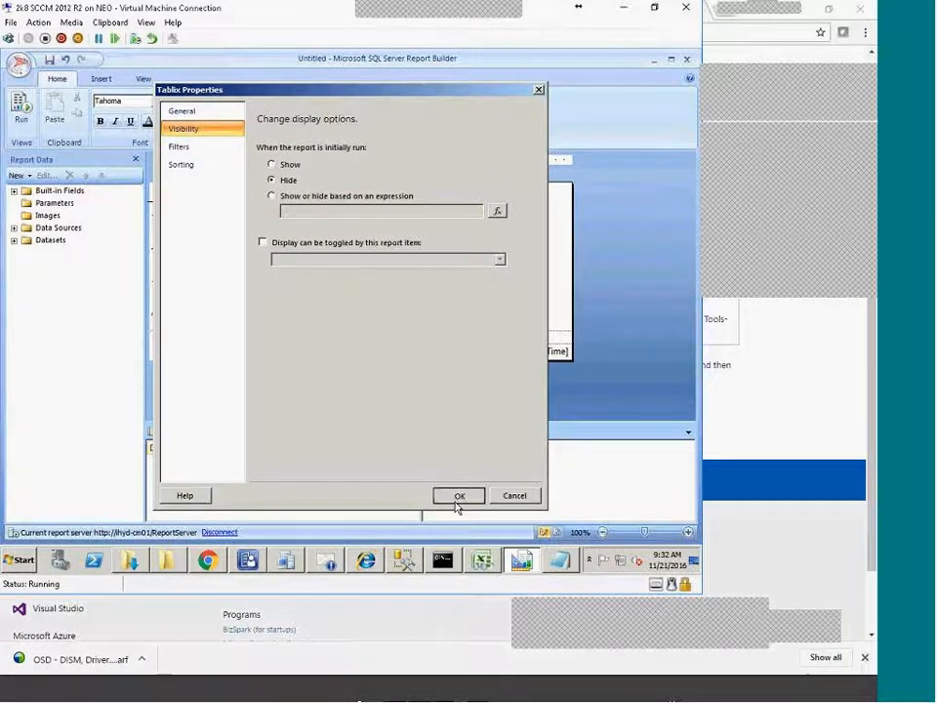
left_click(458, 495)
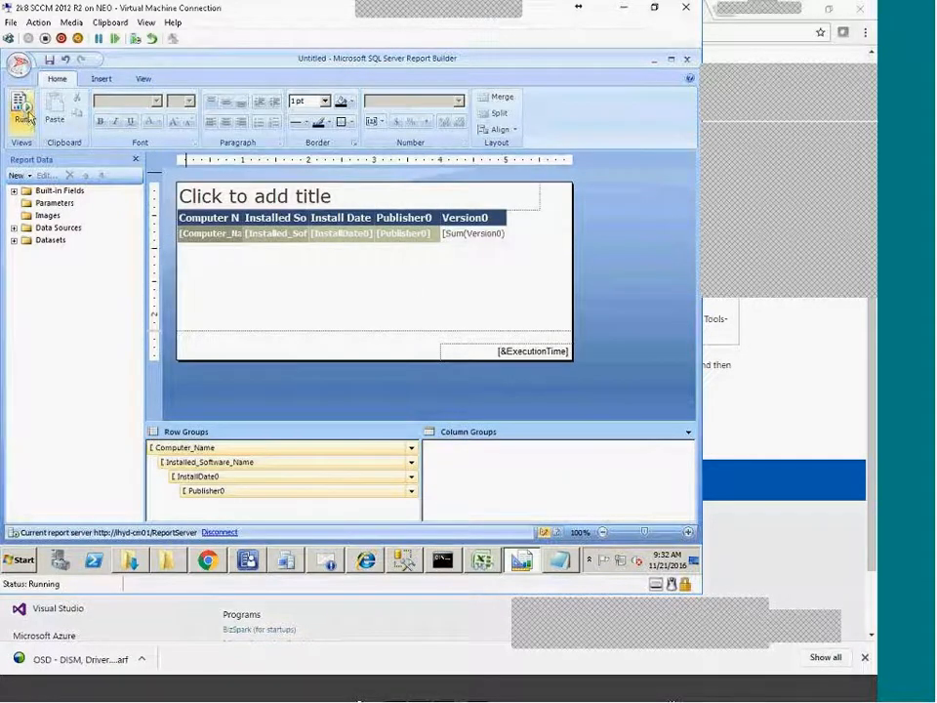
left_click(21, 105)
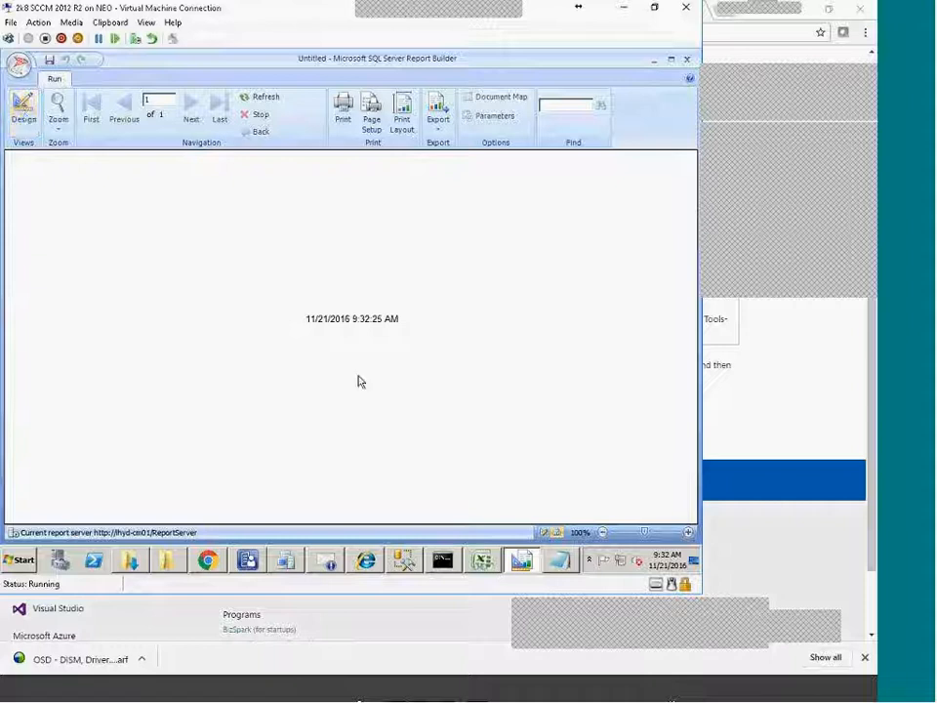
Return to the design and set the table's visibility back to Show when the report is initially run
right_click(188, 262)
left_click(34, 115)
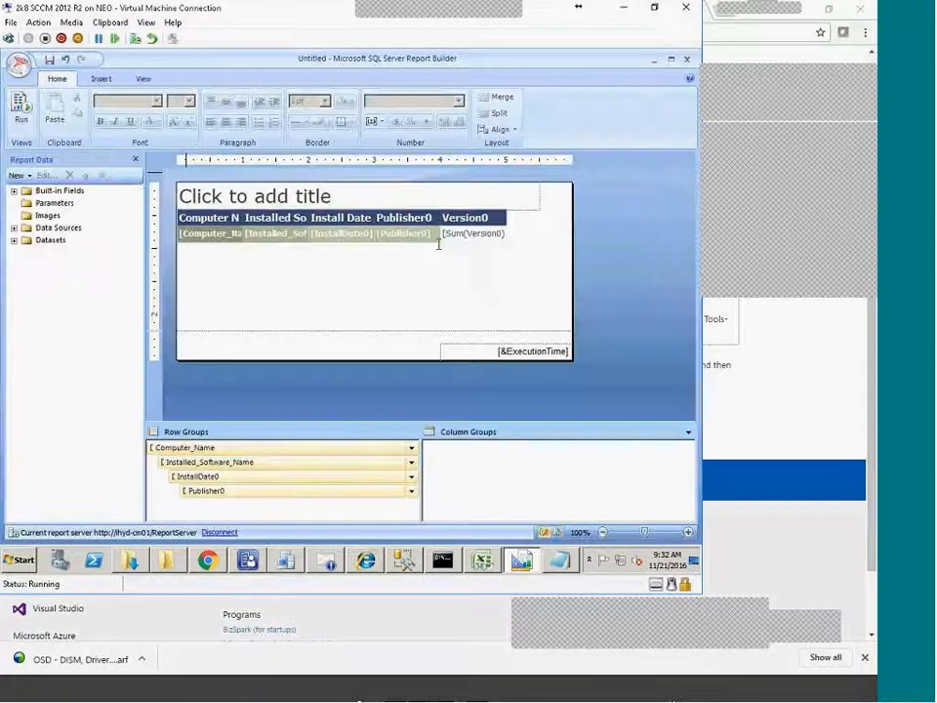
left_click(496, 222)
left_click(501, 203)
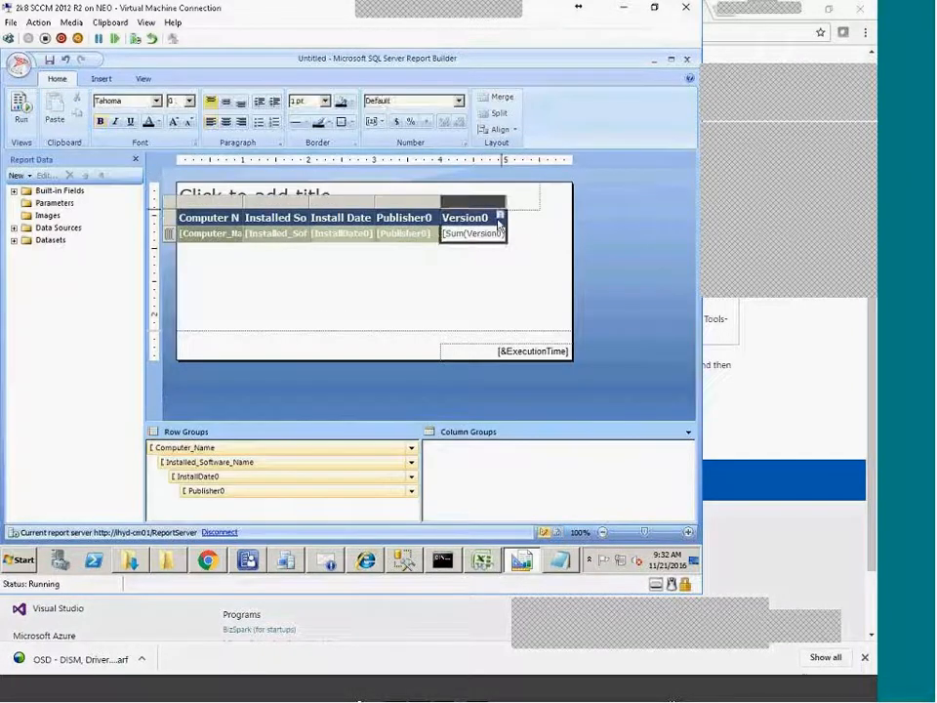
right_click(499, 209)
left_click(532, 260)
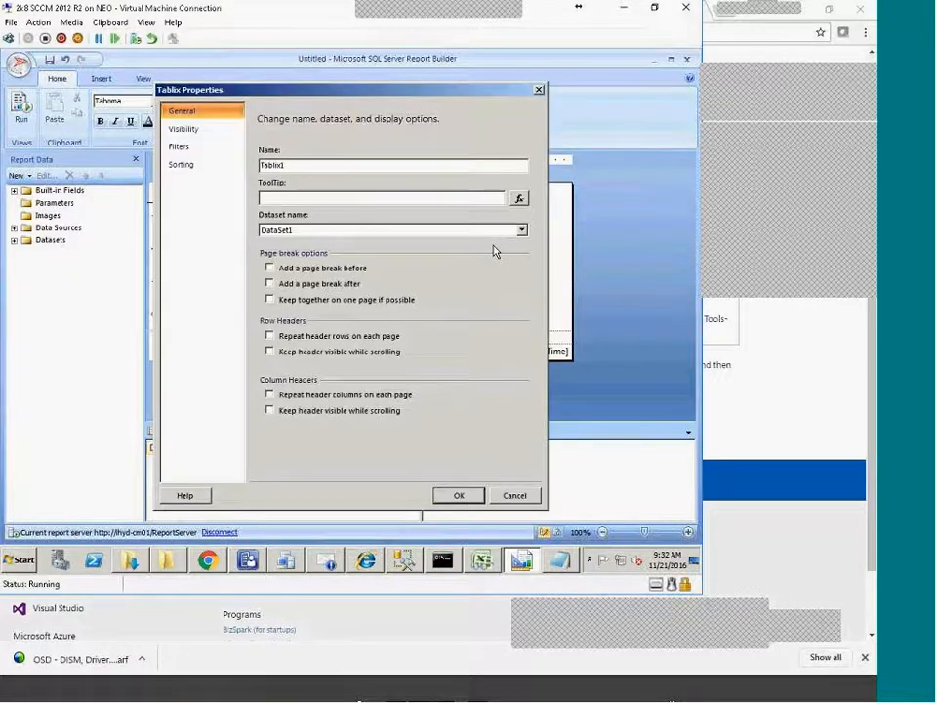
left_click(184, 129)
left_click(288, 166)
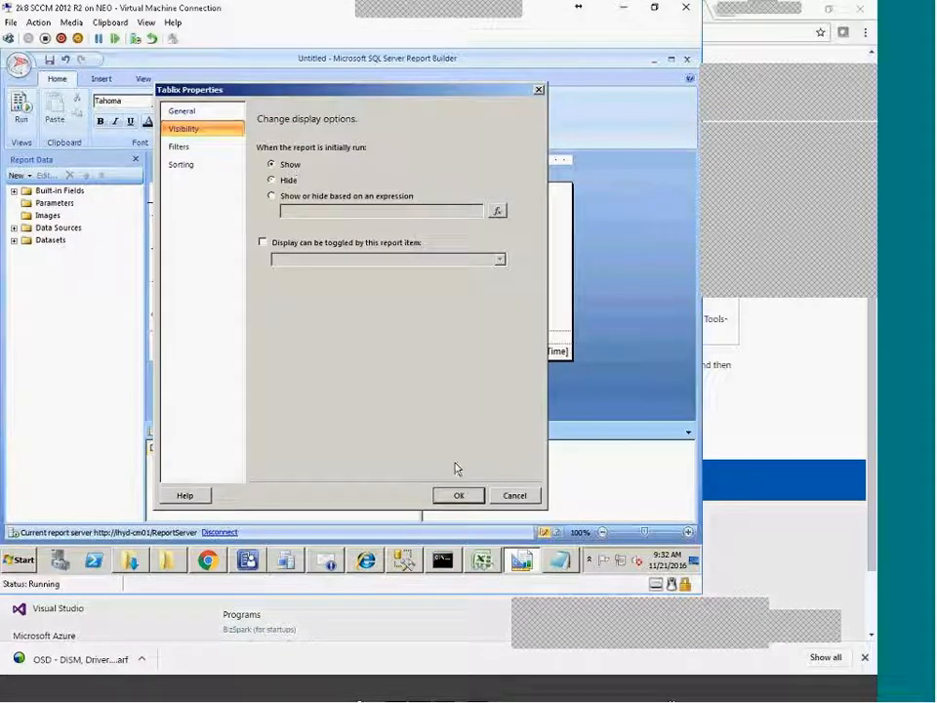
left_click(470, 498)
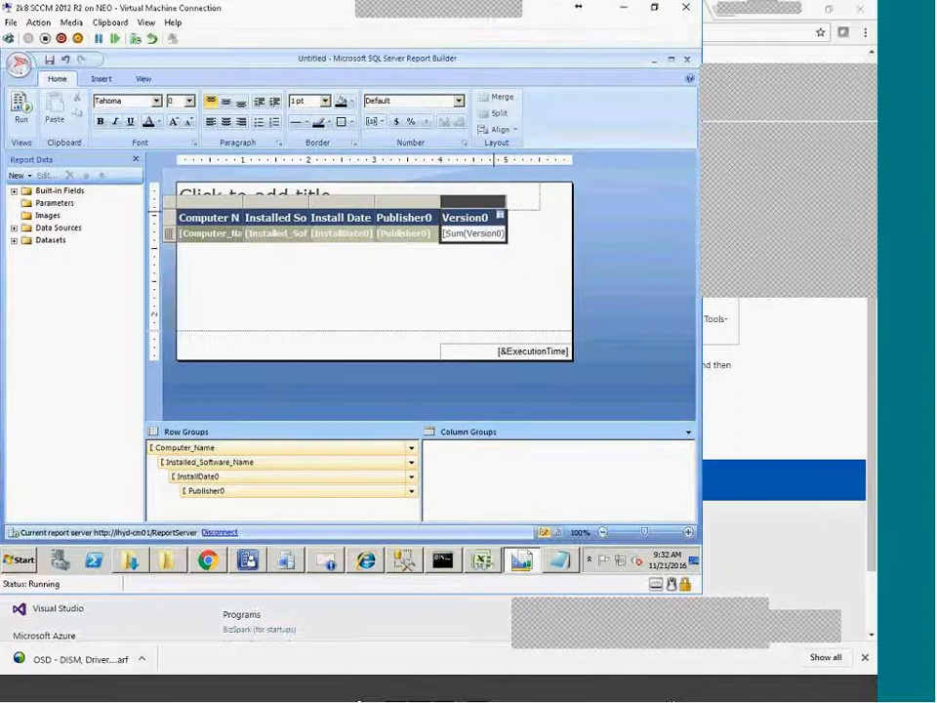
Review the table's sorting, filter, visibility and general properties, run the report and return to the design
right_click(497, 214)
left_click(529, 269)
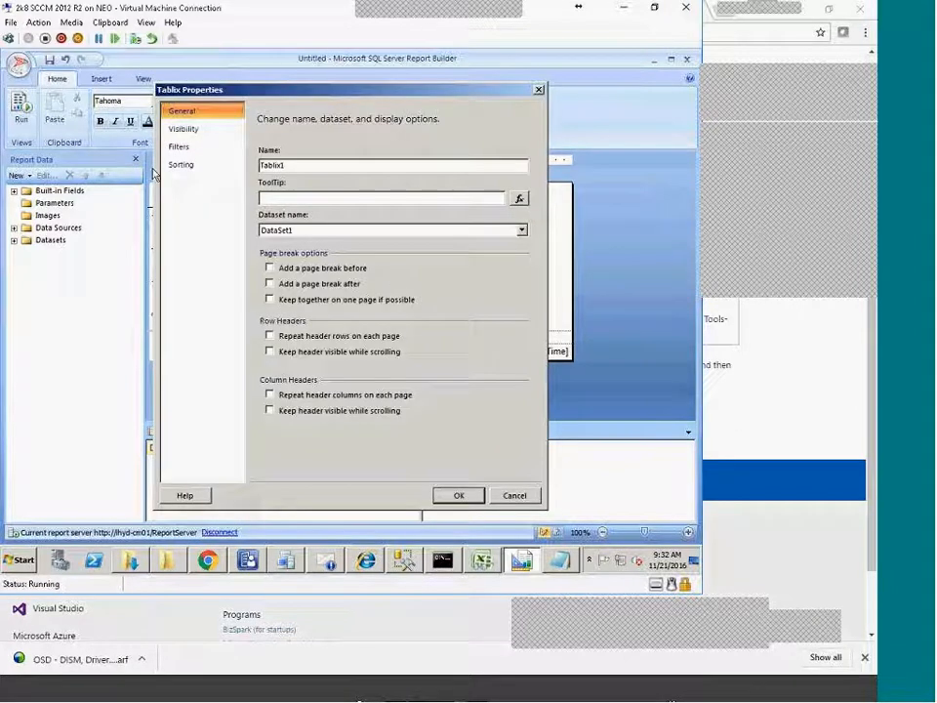
left_click(183, 166)
left_click(182, 148)
left_click(184, 129)
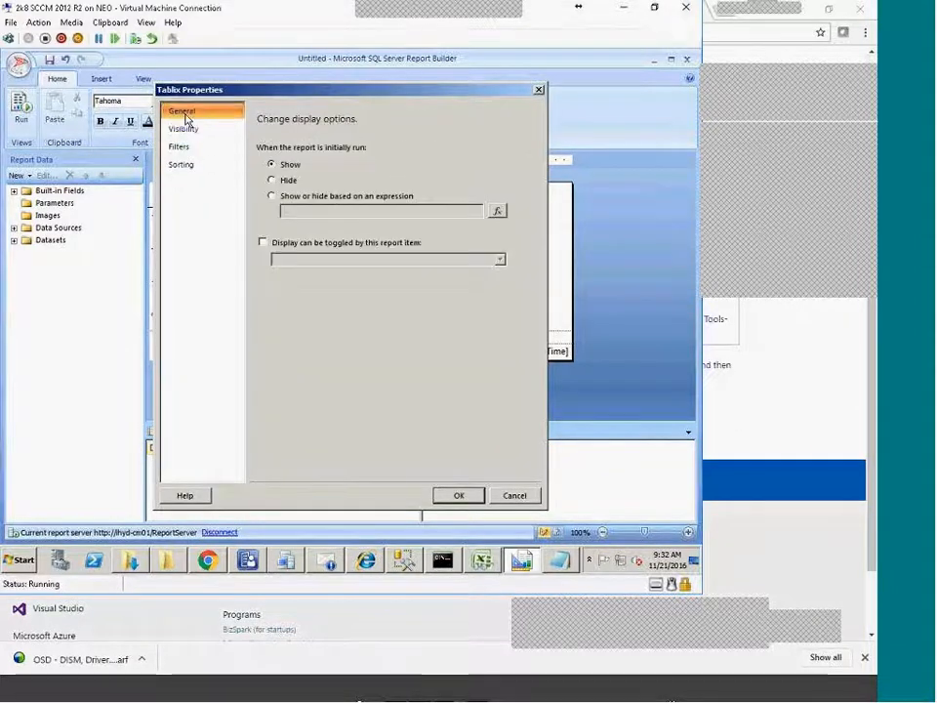
left_click(183, 111)
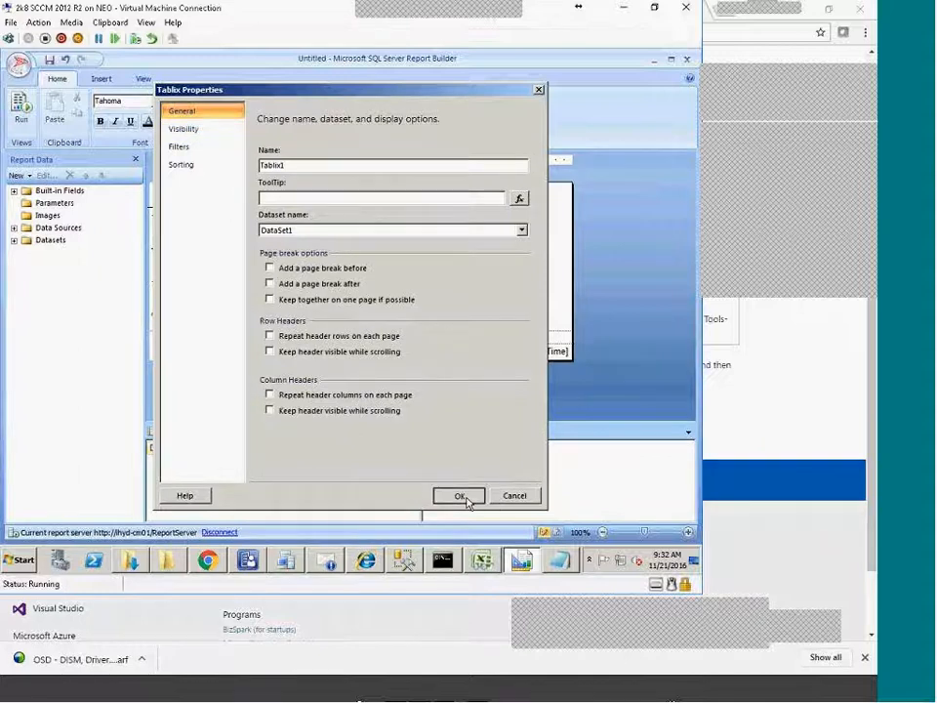
left_click(469, 495)
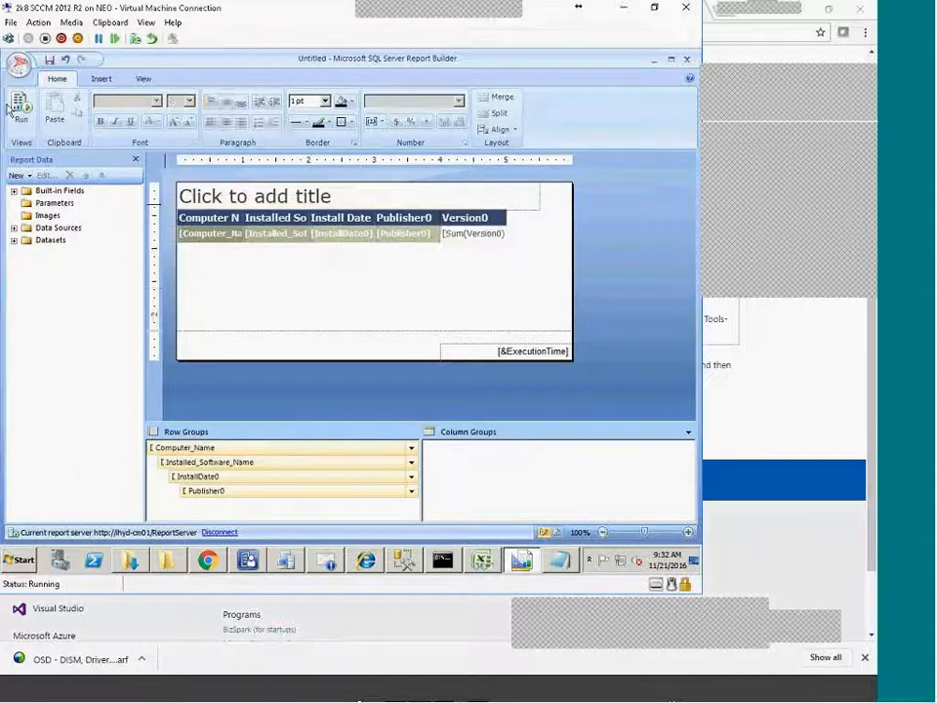
left_click(14, 107)
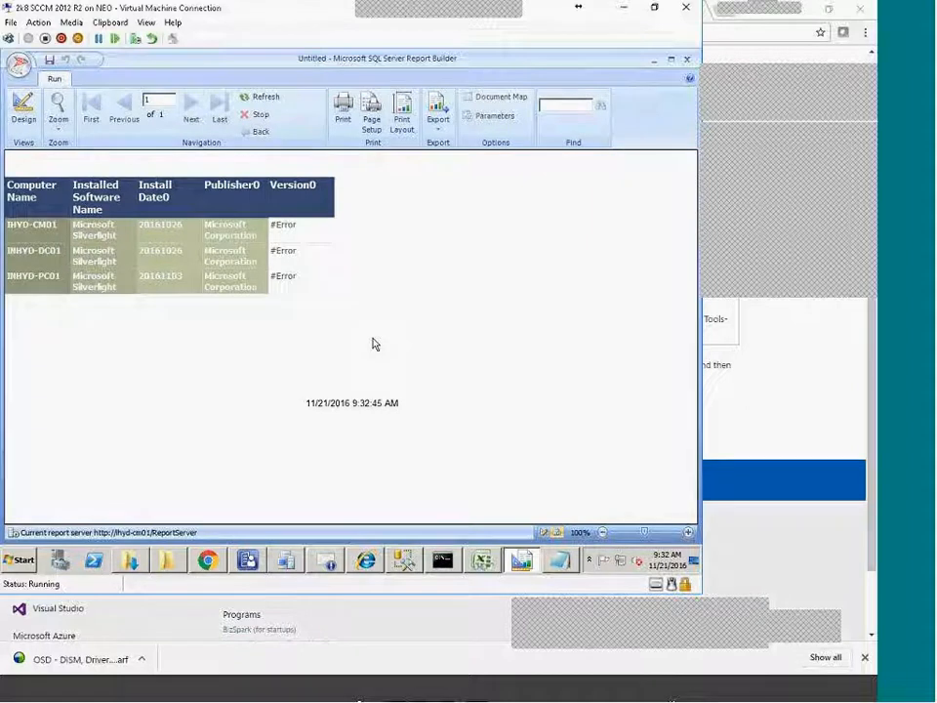
left_click(28, 115)
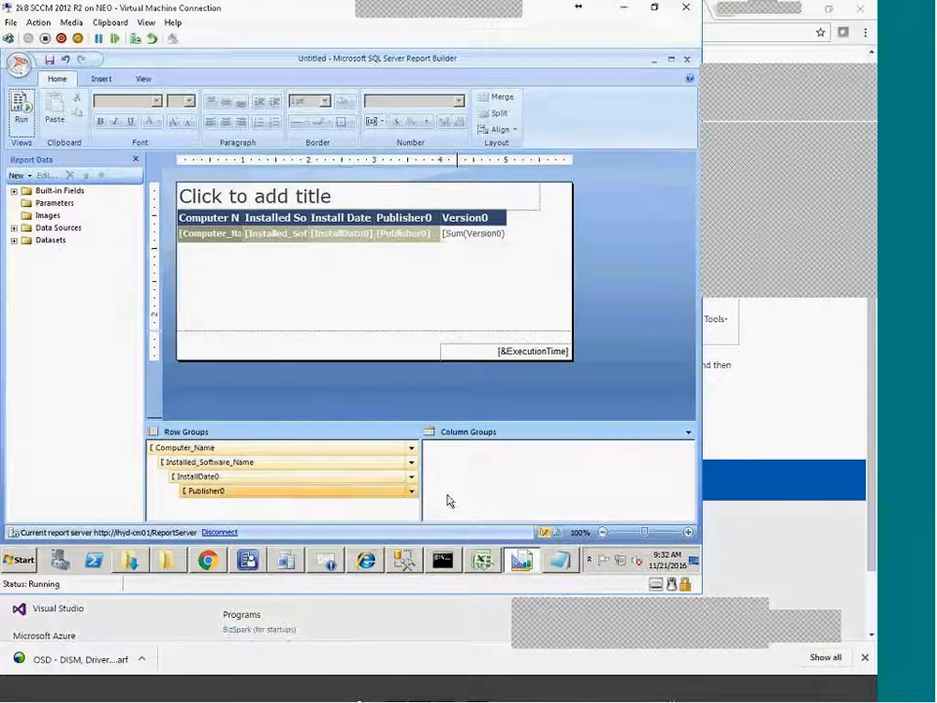
Expand the report's fields, data sources and datasets, and insert DataSet1's Version0 field as a column before the Sum(Version0) column
left_click(13, 242)
left_click(14, 191)
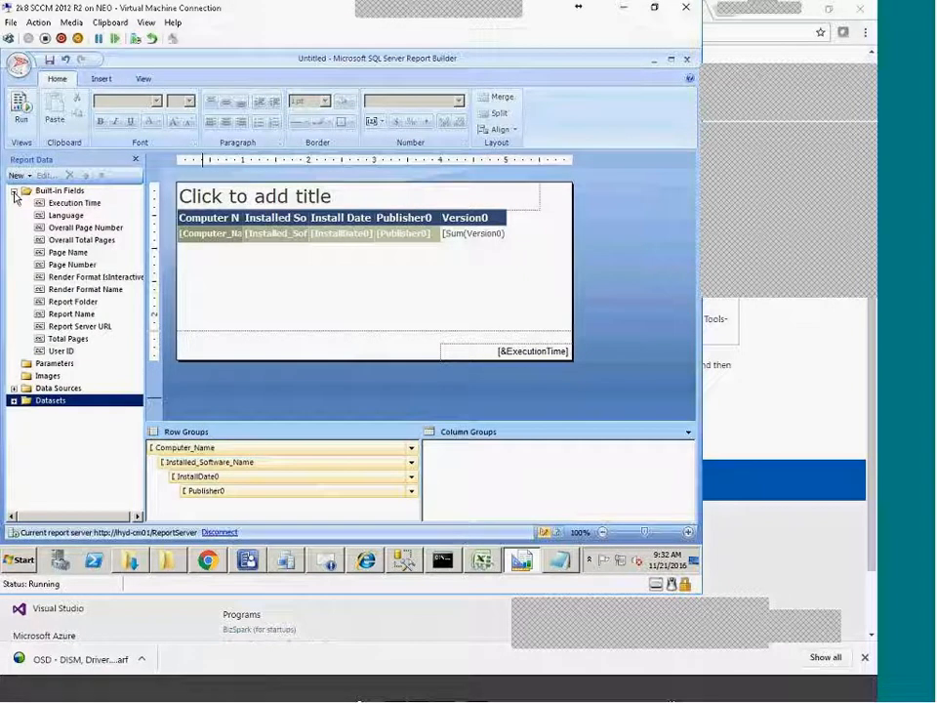
left_click(14, 389)
left_click(14, 413)
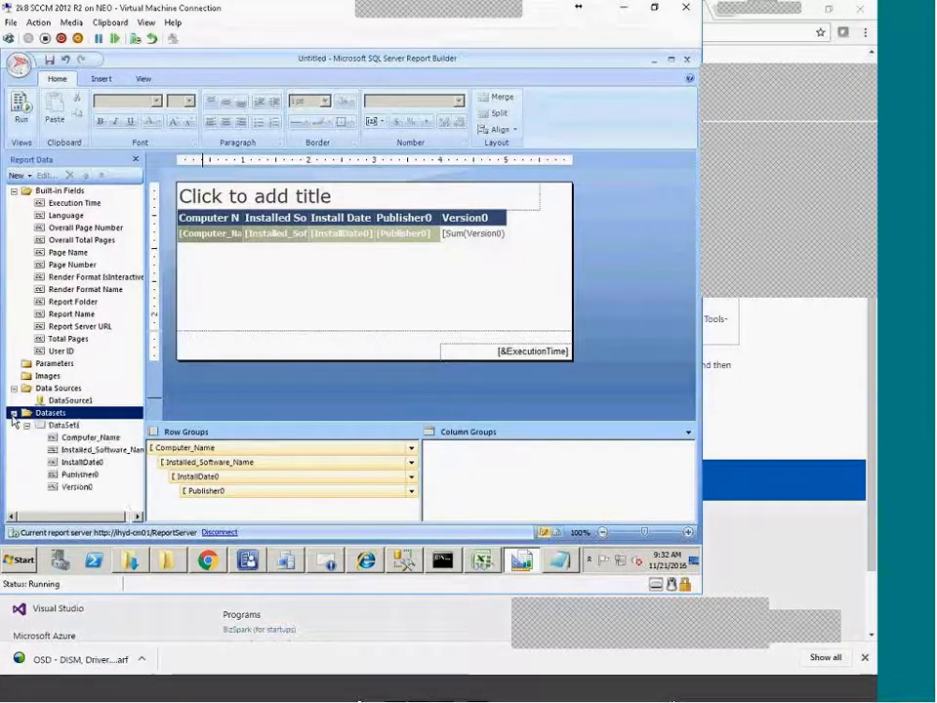
left_click(86, 489)
right_click(91, 488)
left_click(459, 332)
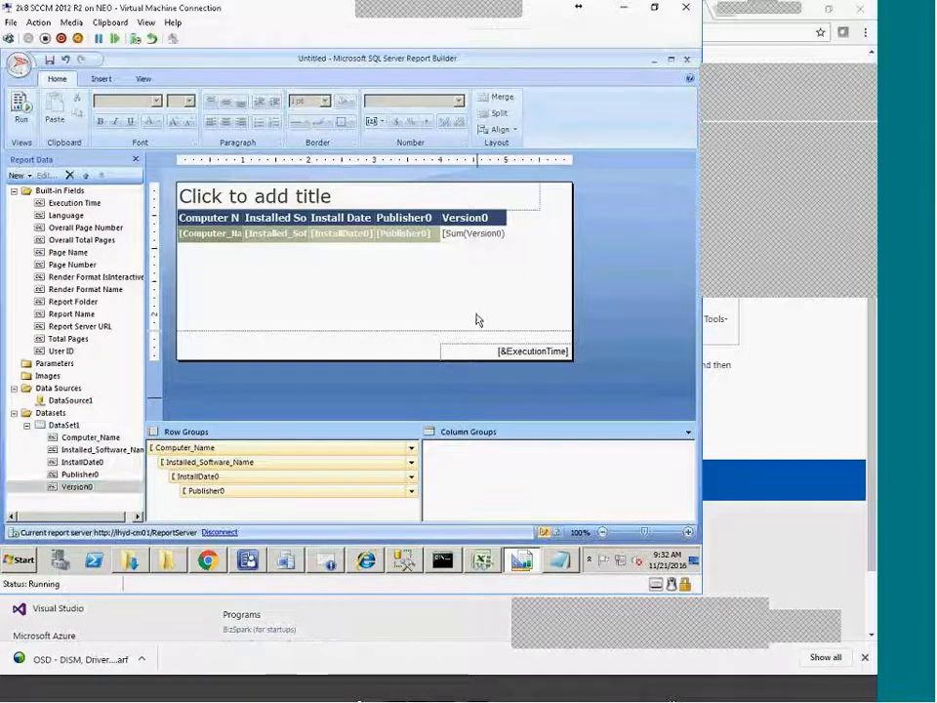
left_click_drag(76, 493, 449, 230)
Delete the Sum(Version0) column from the end of the table
left_click(534, 201)
left_click(546, 214)
left_click(539, 205)
right_click(539, 205)
left_click(592, 224)
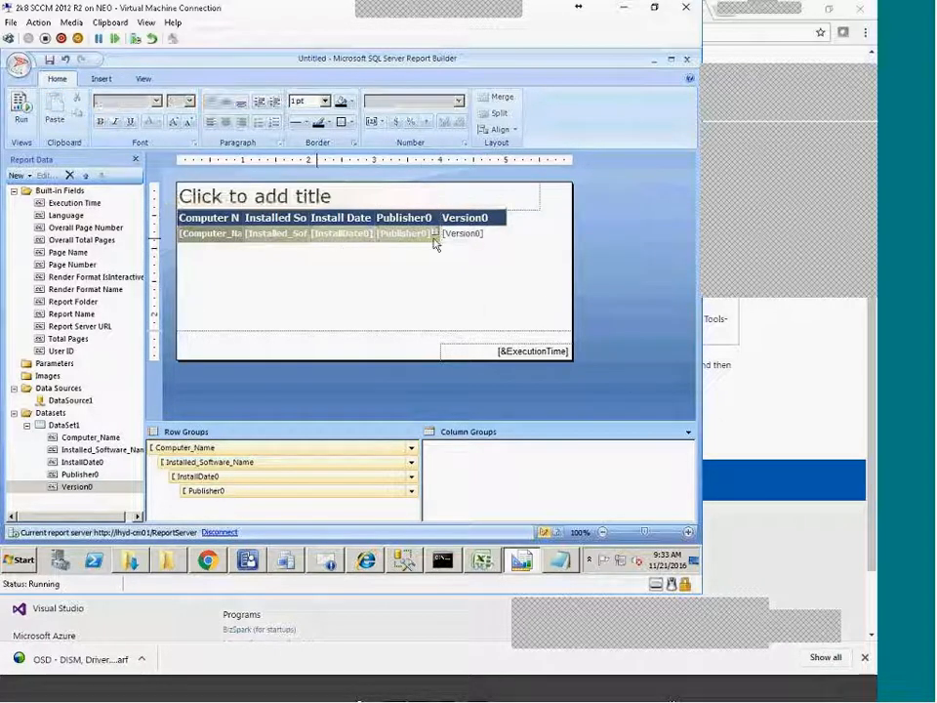
Preview the report, return to the design and widen the Computer Name and Installed Software Name columns so their headings fit
left_click(23, 115)
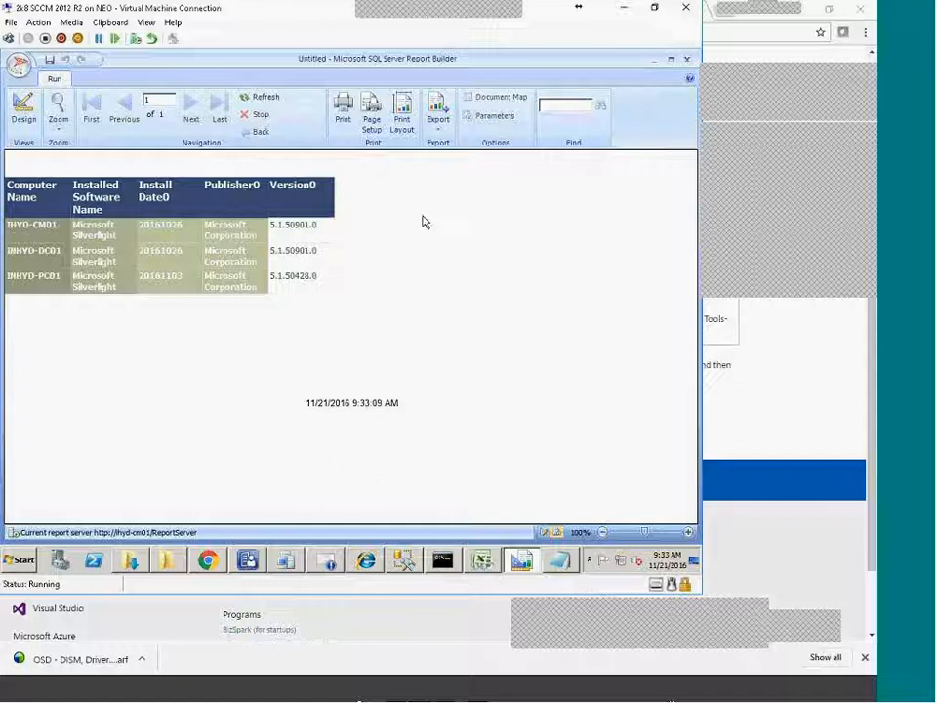
left_click(24, 108)
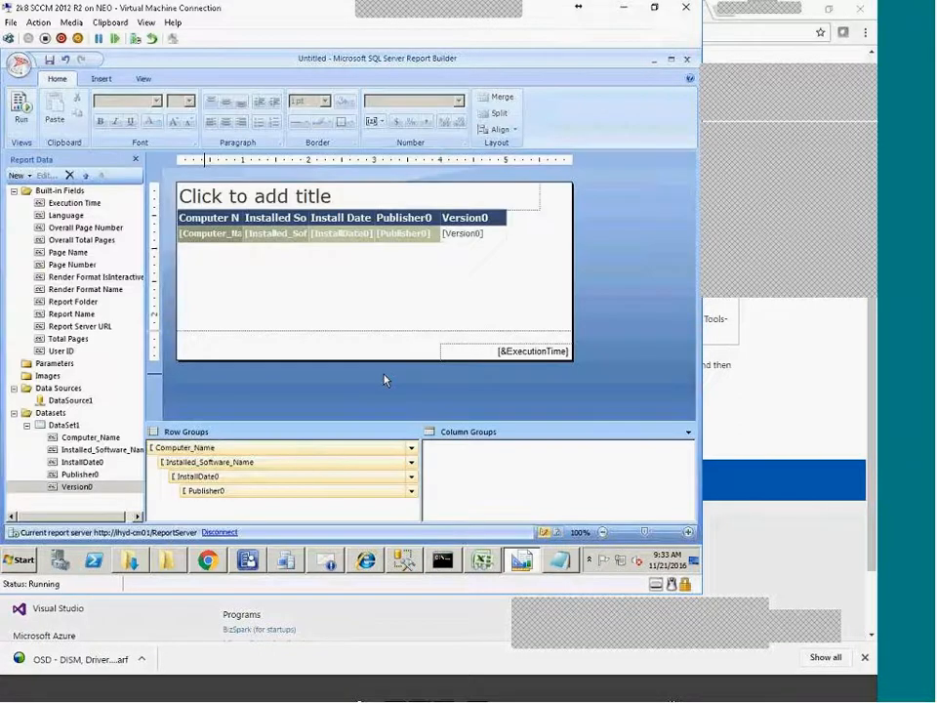
left_click(244, 210)
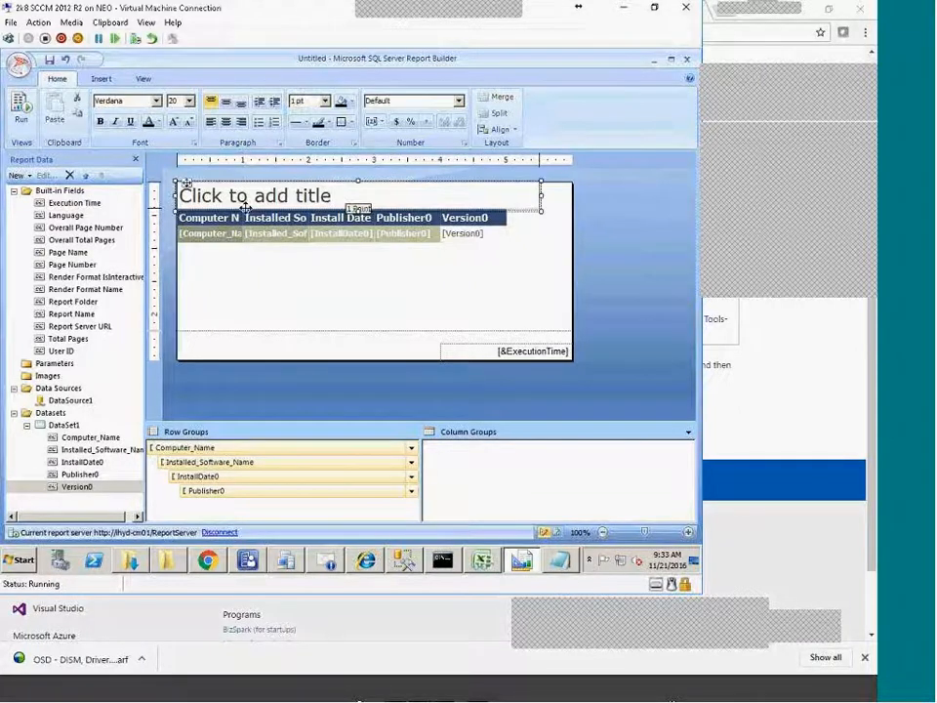
left_click(246, 217)
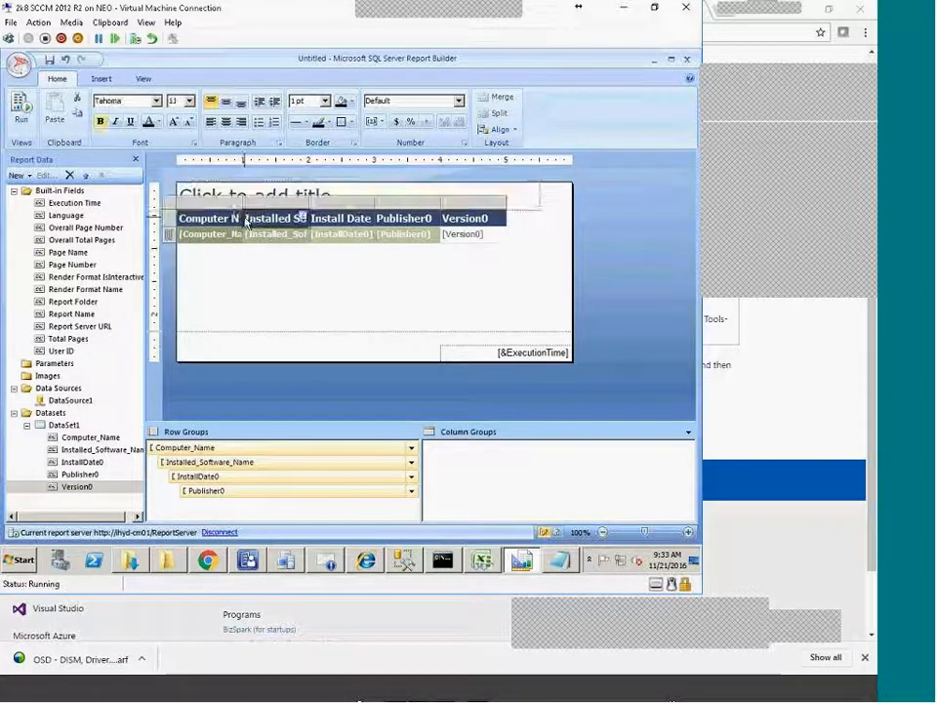
left_click_drag(244, 202, 277, 197)
left_click_drag(343, 201, 447, 201)
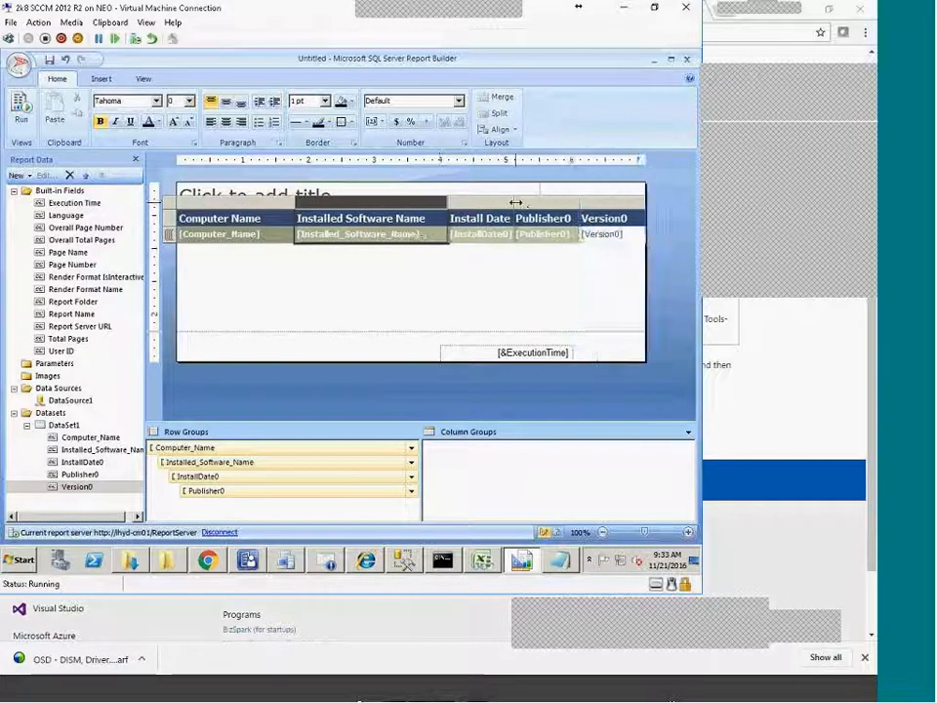
Widen the Install Date0, Publisher0 and Version0 columns of the table
left_click(516, 202)
left_click_drag(516, 202, 580, 201)
left_click_drag(637, 201, 701, 198)
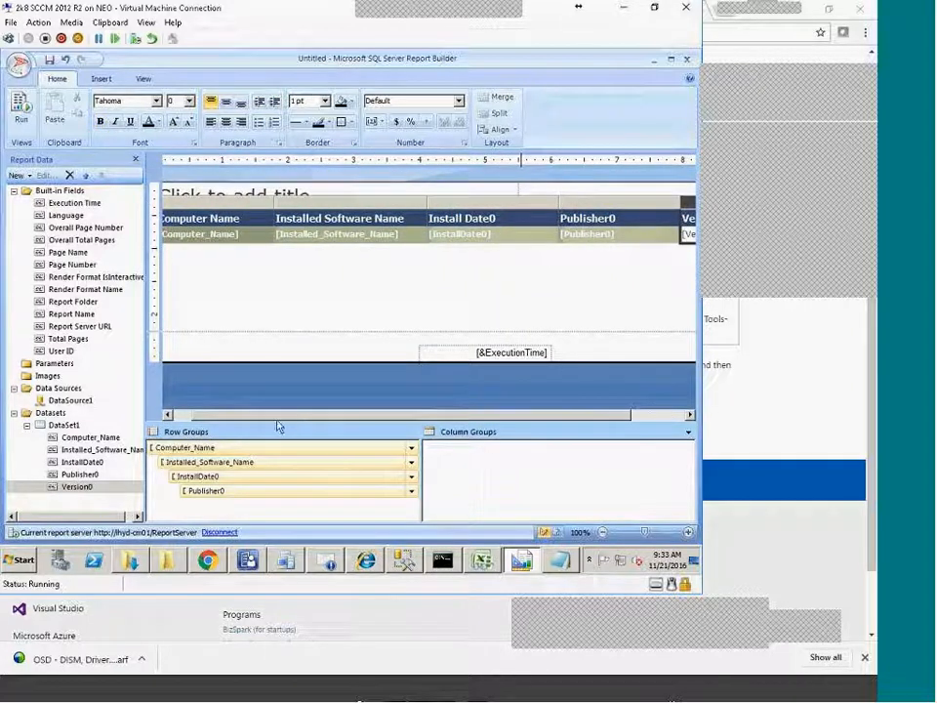
left_click_drag(276, 421, 559, 402)
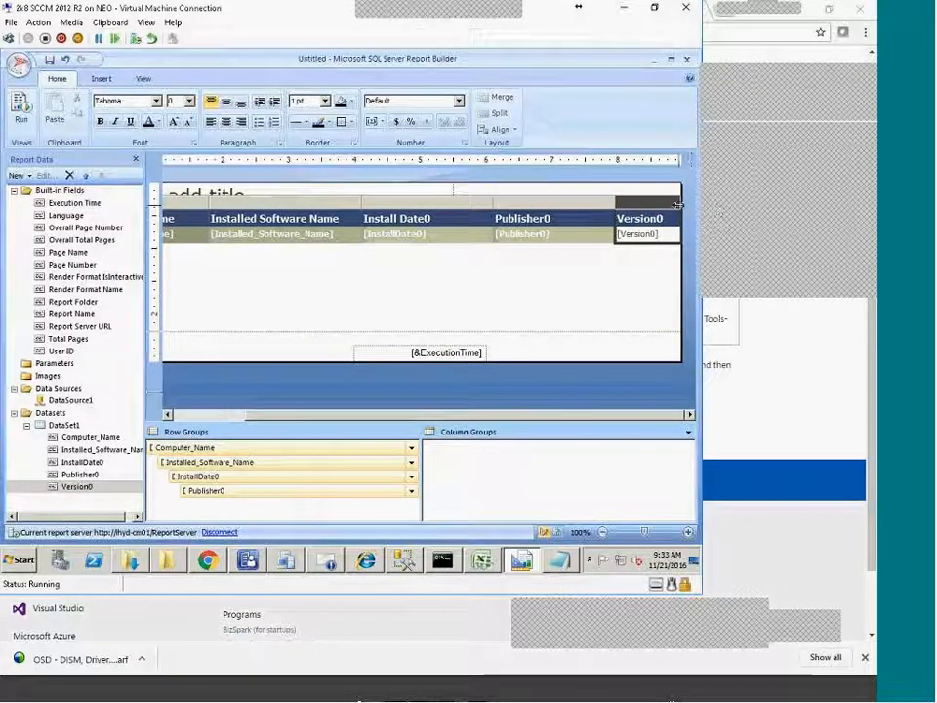
left_click_drag(681, 202, 722, 199)
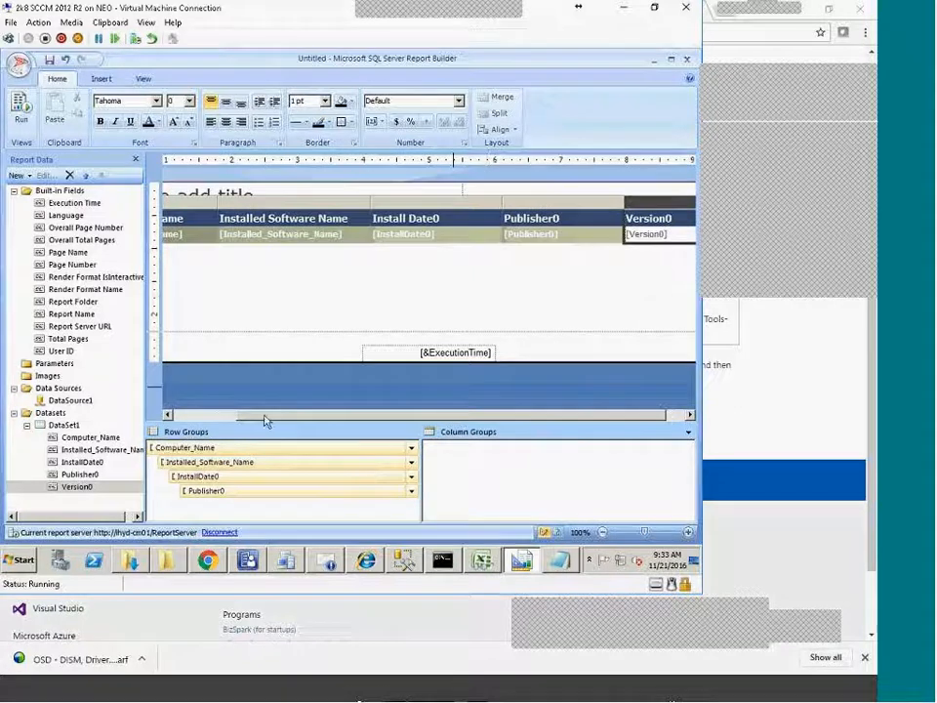
left_click_drag(244, 414, 183, 413)
left_click(280, 283)
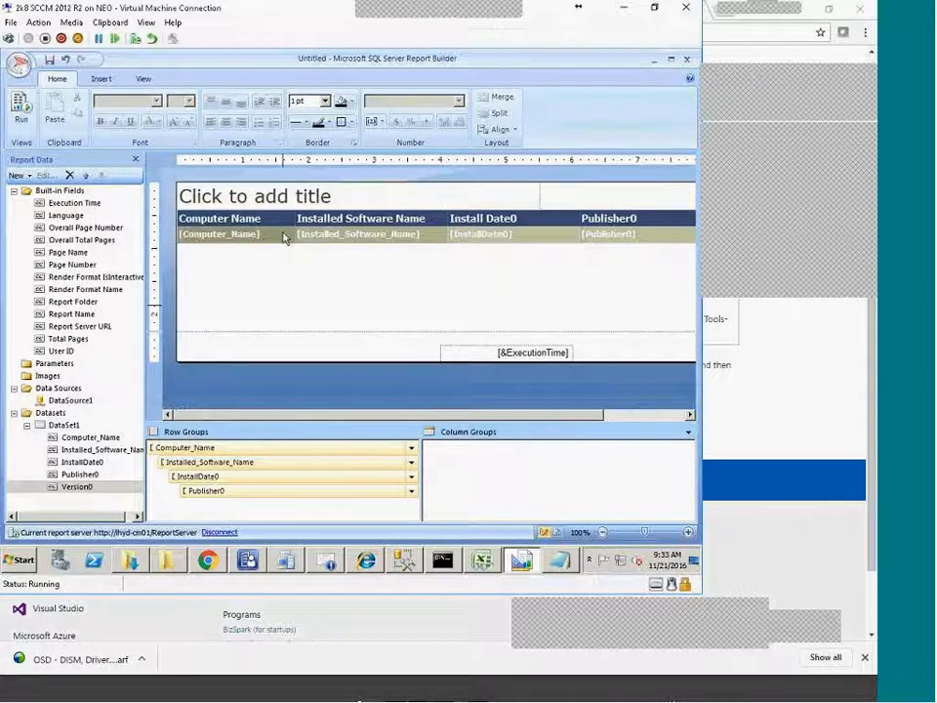
Enter "Silverlight Installed Machines List" as the report title, run the report and return to the design
left_click(306, 197)
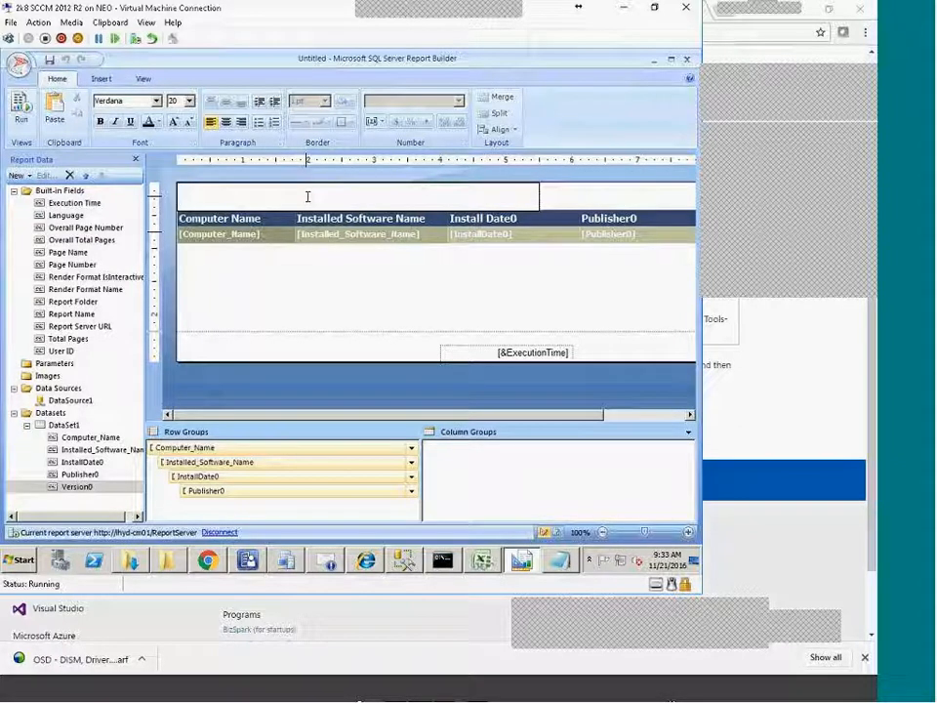
type("Installed")
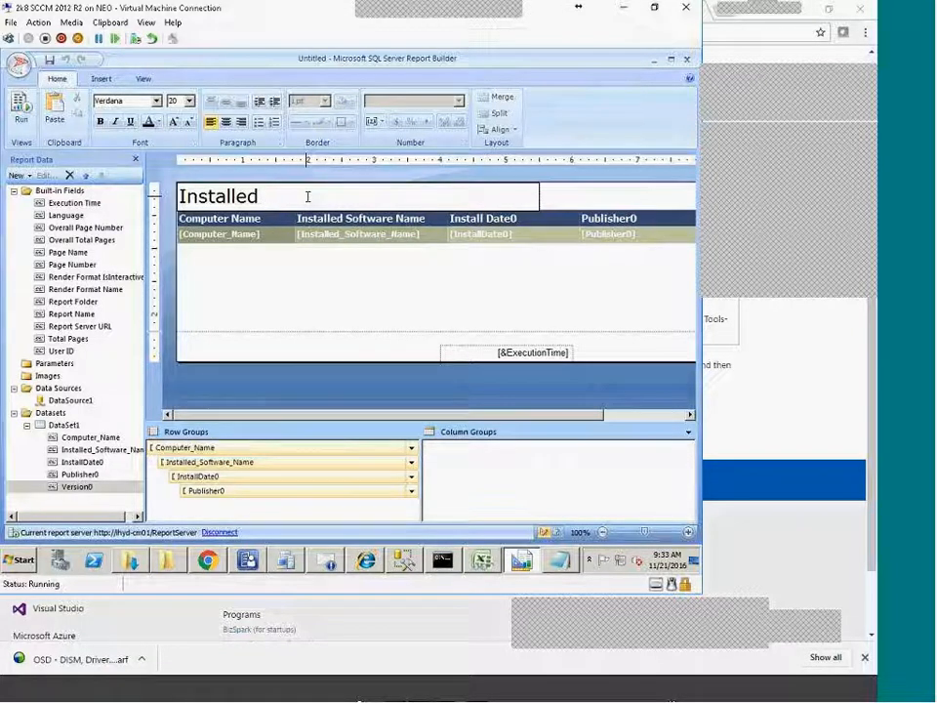
key("Home")
type("Silv")
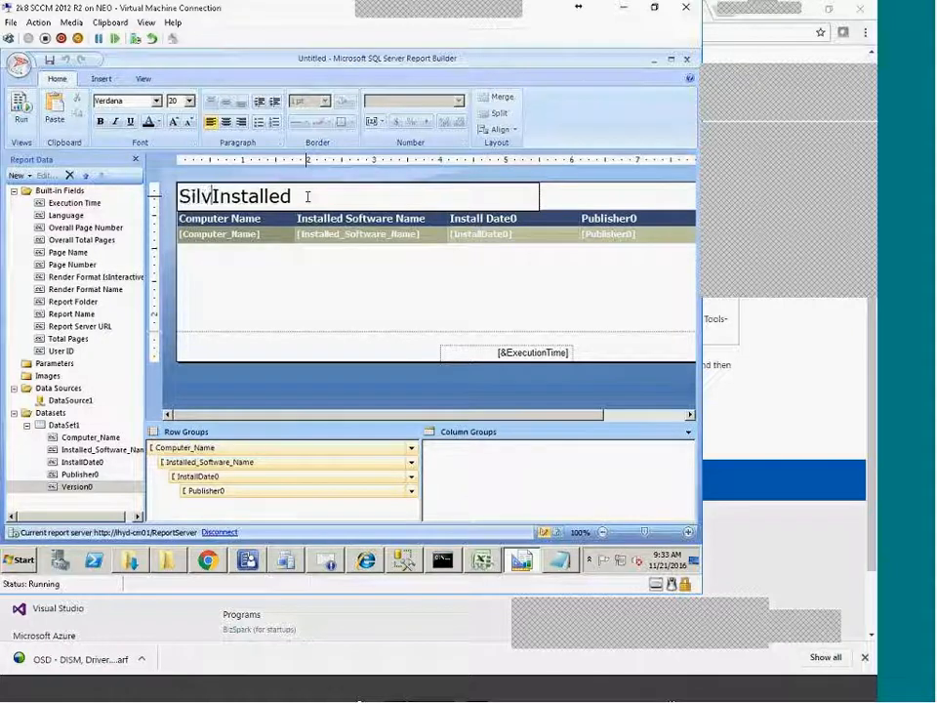
type("er")
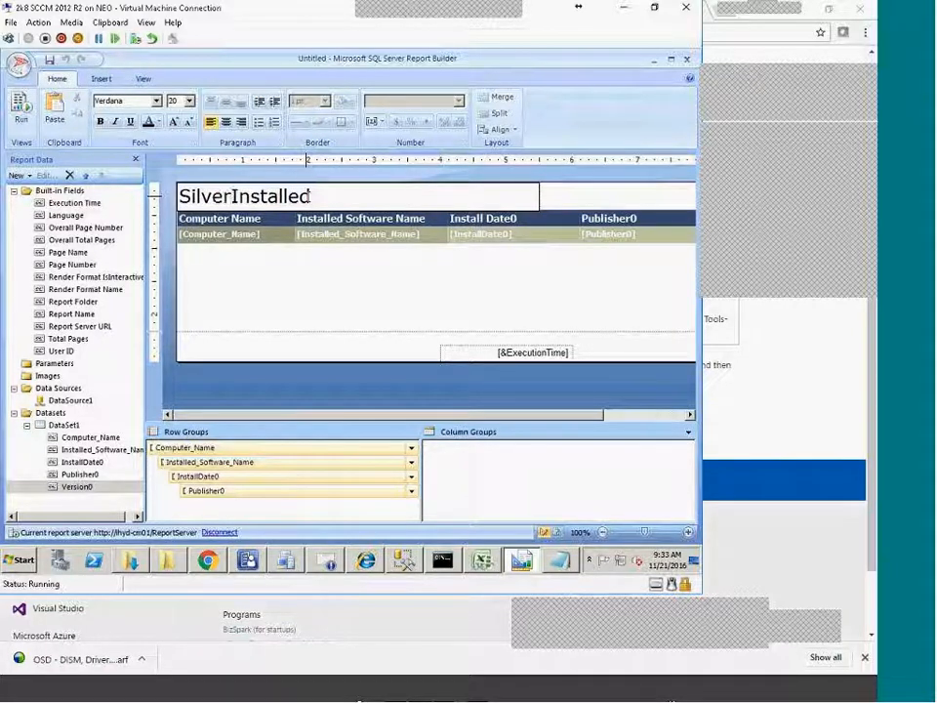
key("BackSpace")
type("light")
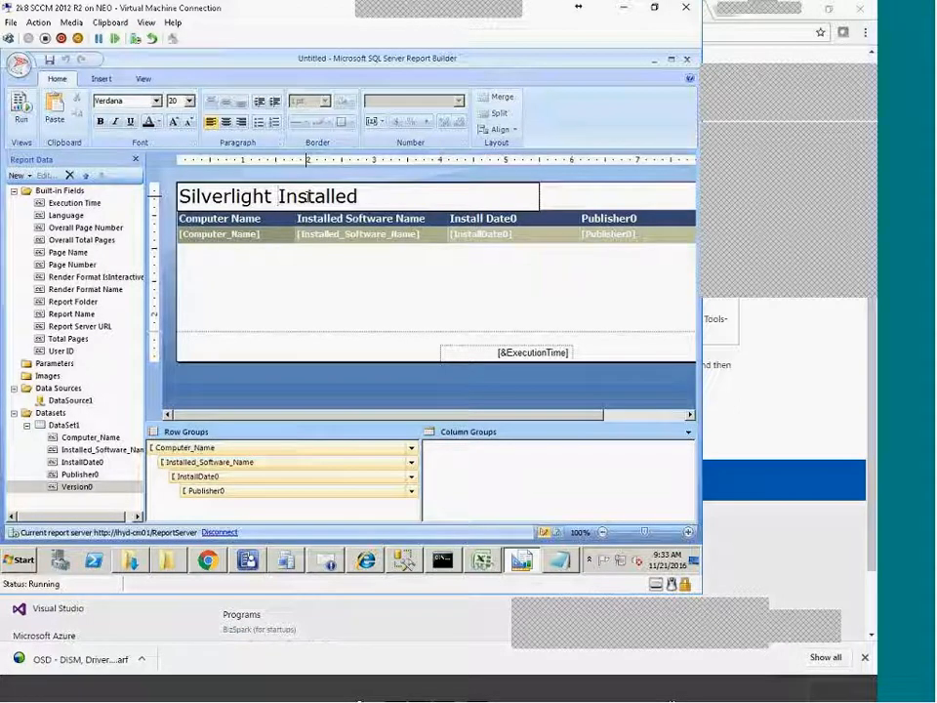
key("End")
type("machine")
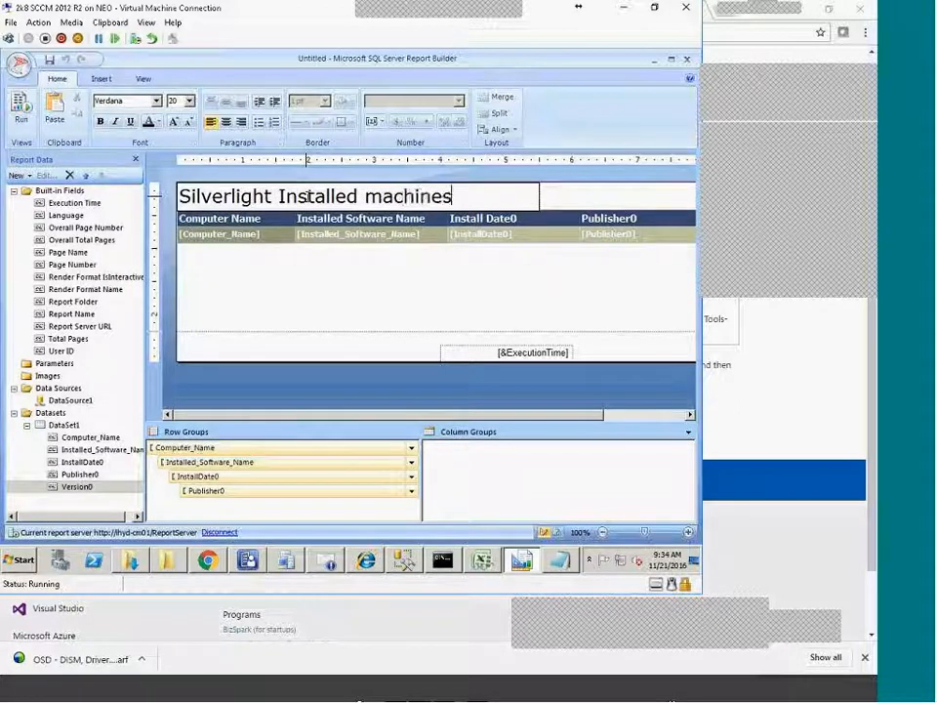
key("ctrl+Left")
key("Delete")
type("M")
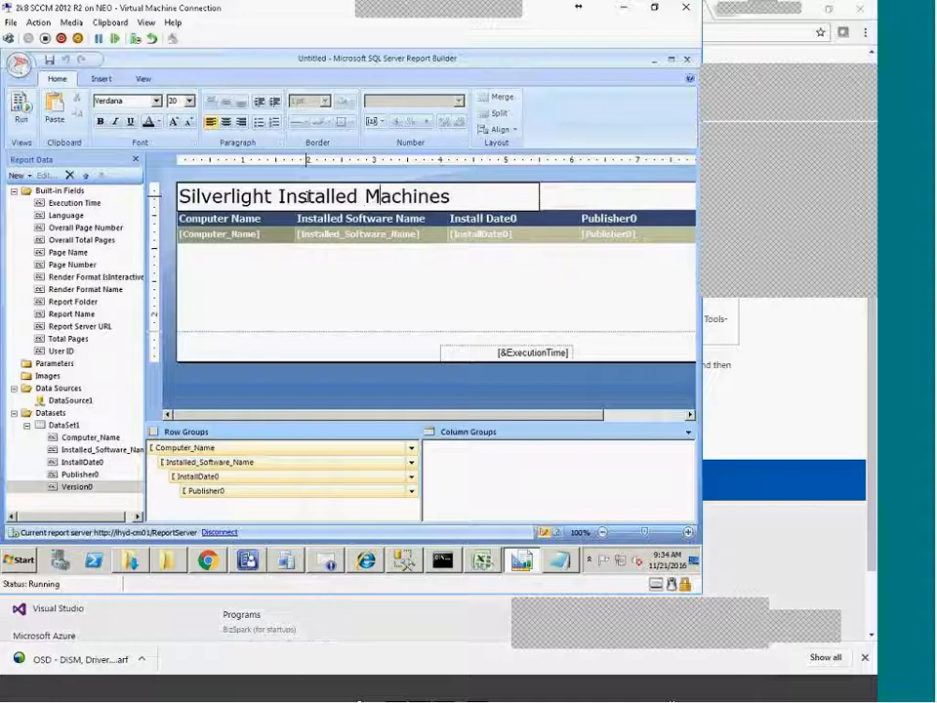
type(" List")
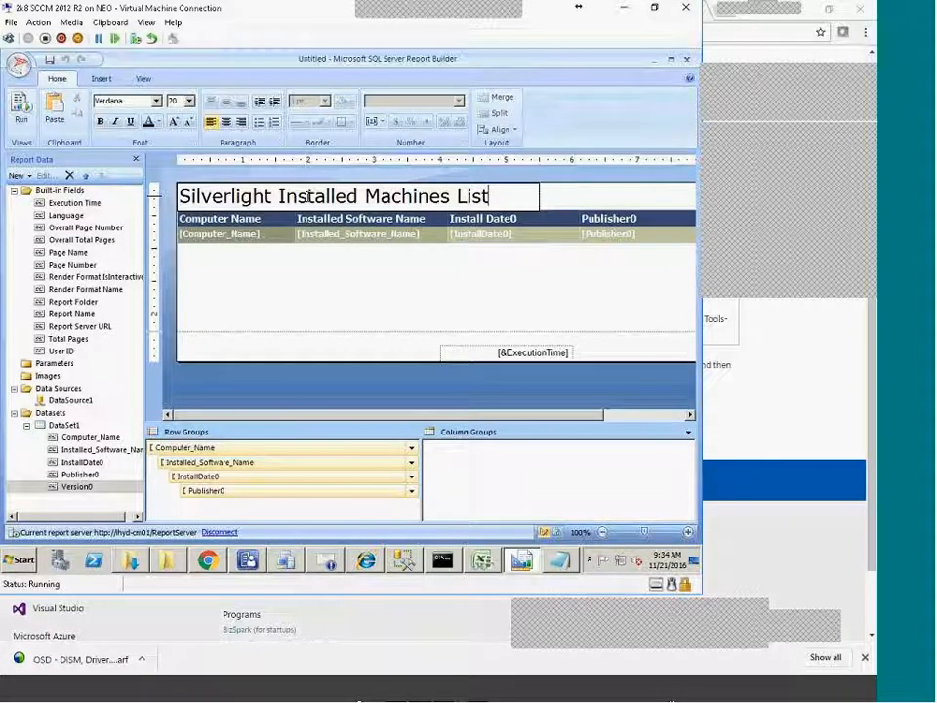
left_click(355, 299)
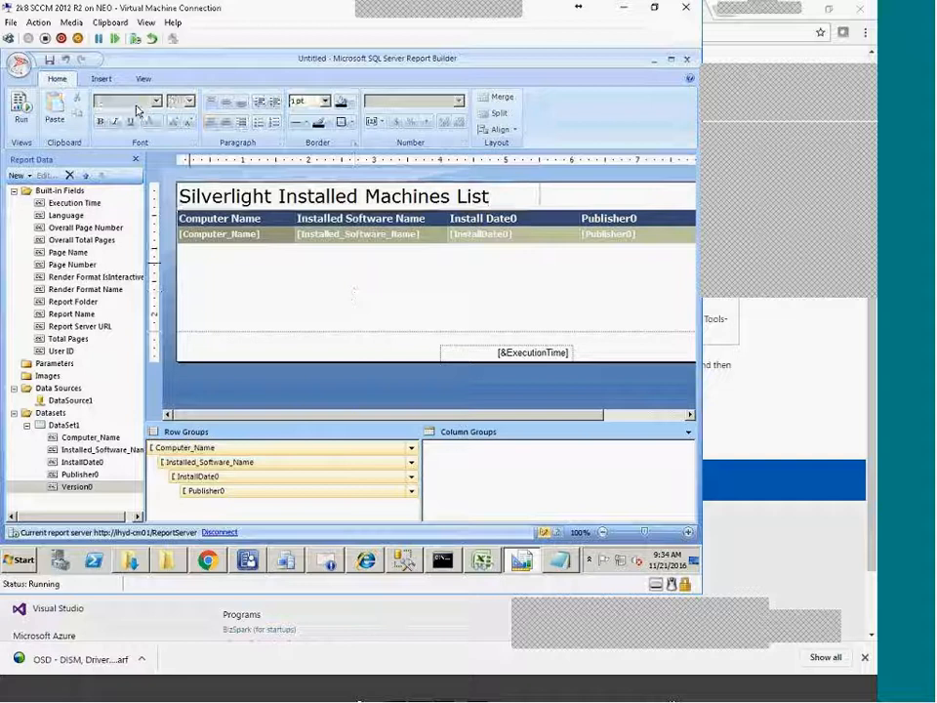
left_click(16, 119)
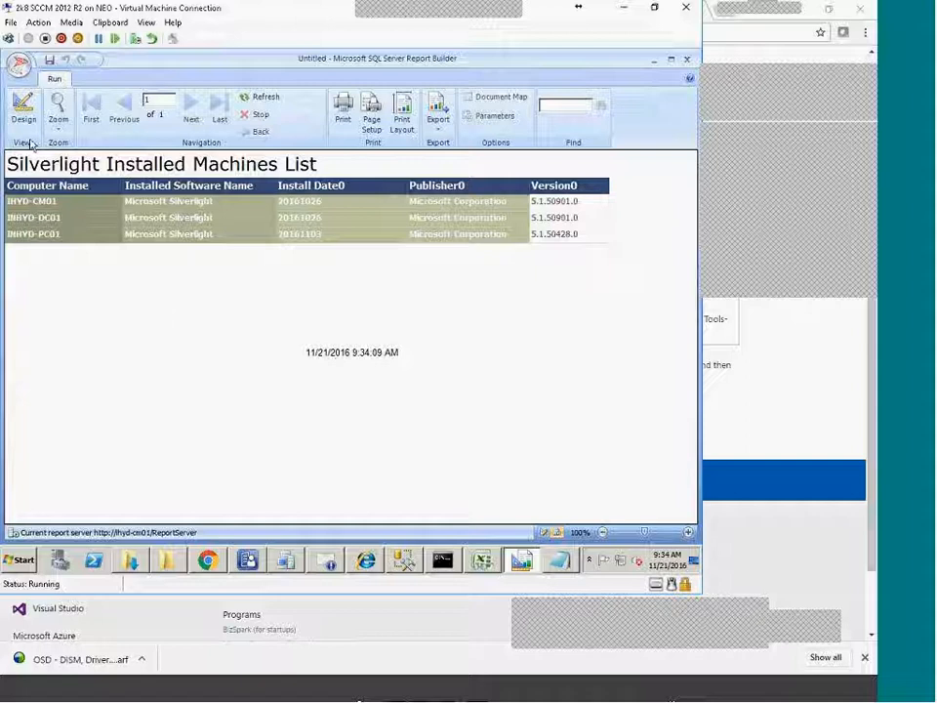
left_click(23, 107)
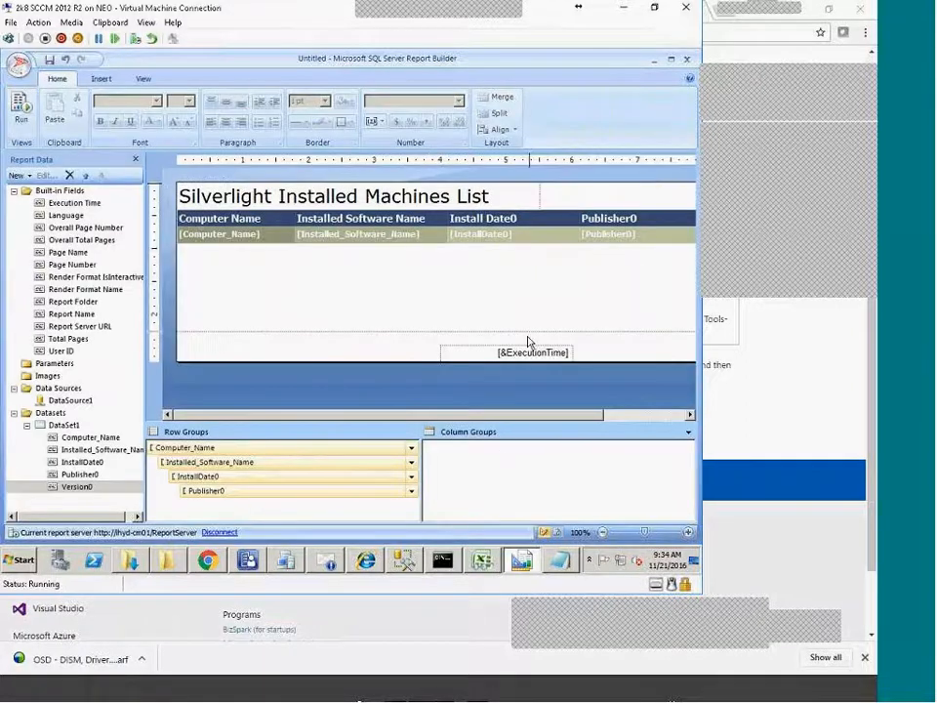
Examine the font, number, alignment and general placeholder options for the footer's execution time text box, and close them without creating a placeholder
double_click(563, 353)
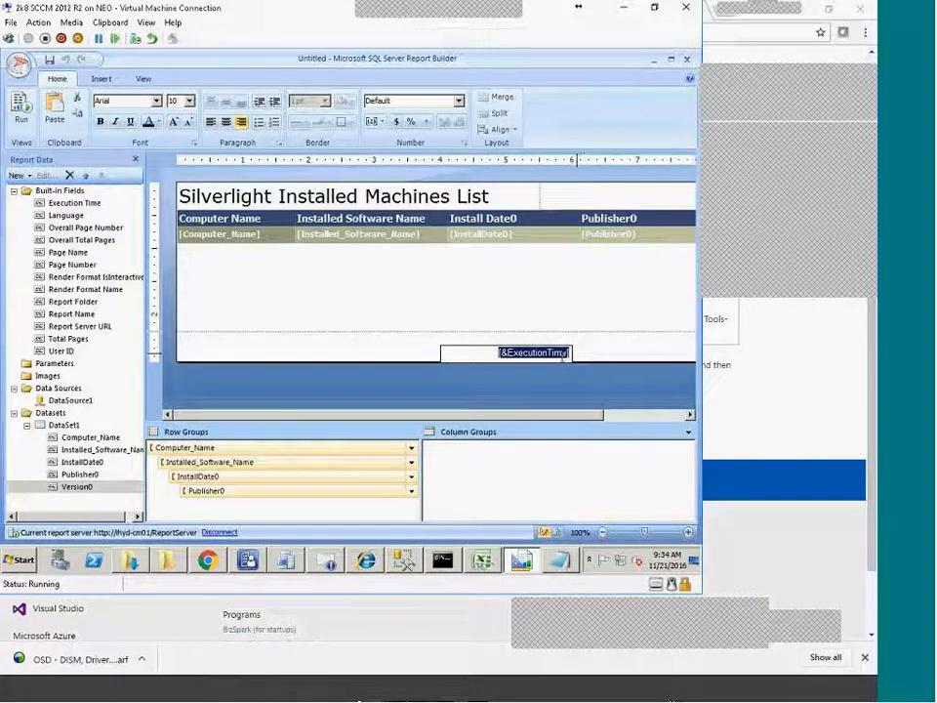
right_click(491, 354)
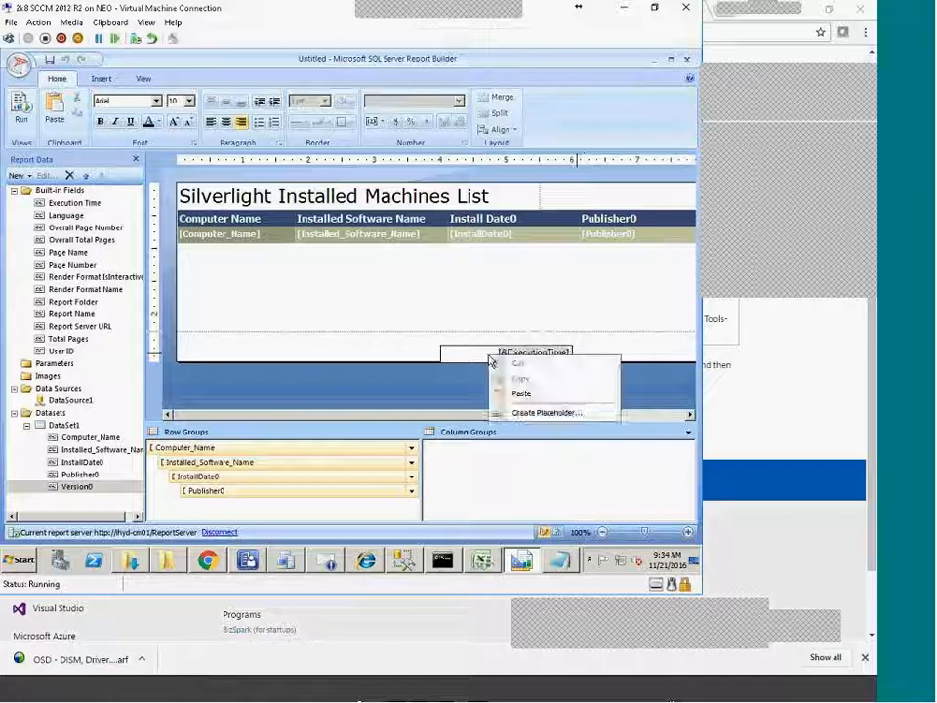
left_click(518, 413)
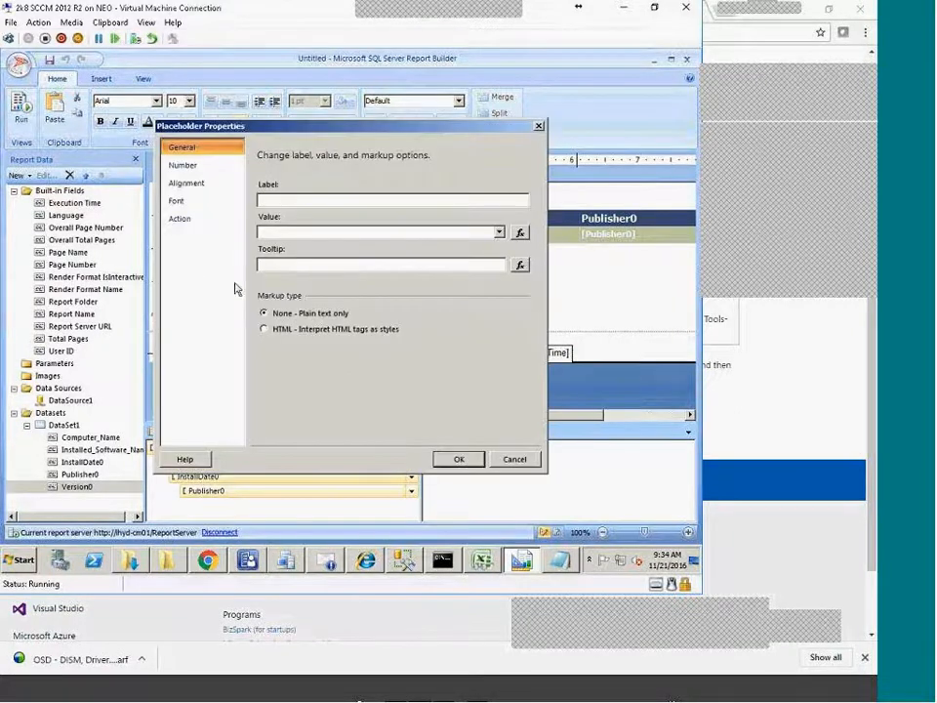
left_click(179, 201)
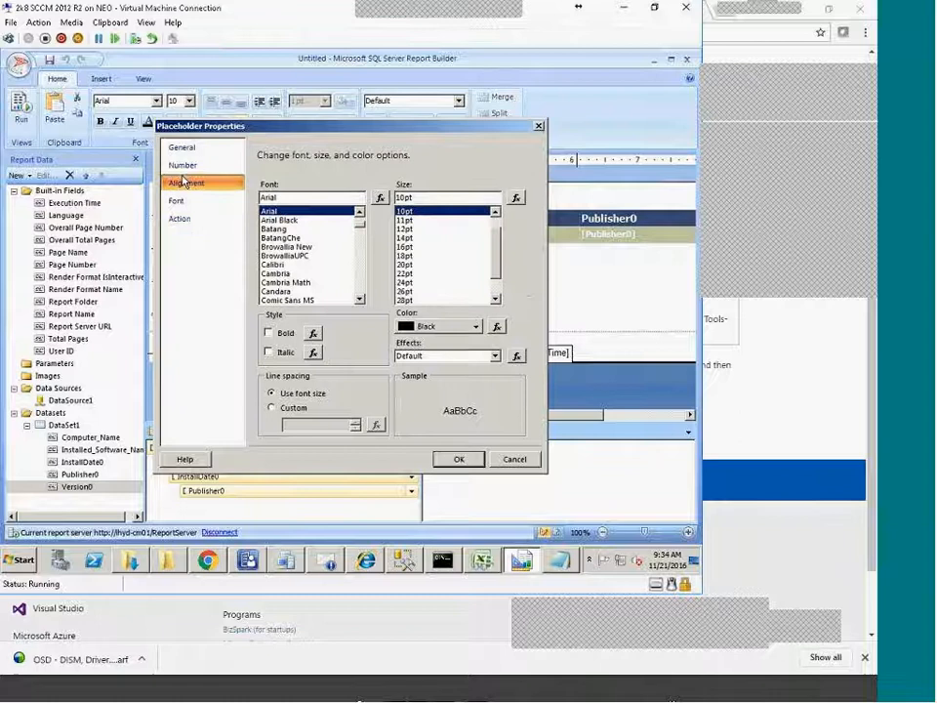
left_click(186, 183)
left_click(190, 168)
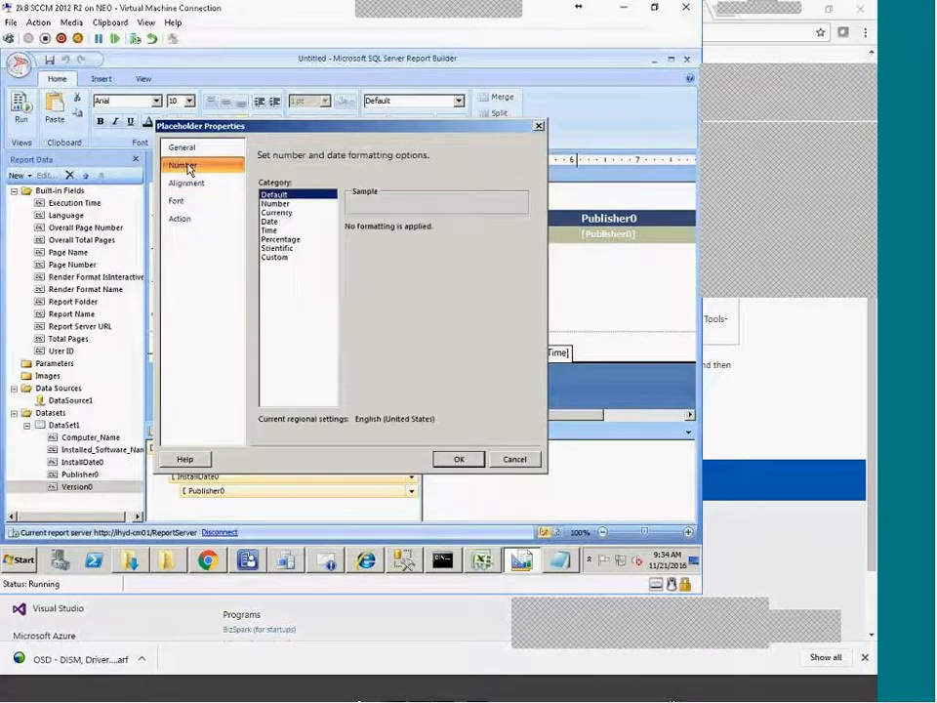
left_click(276, 204)
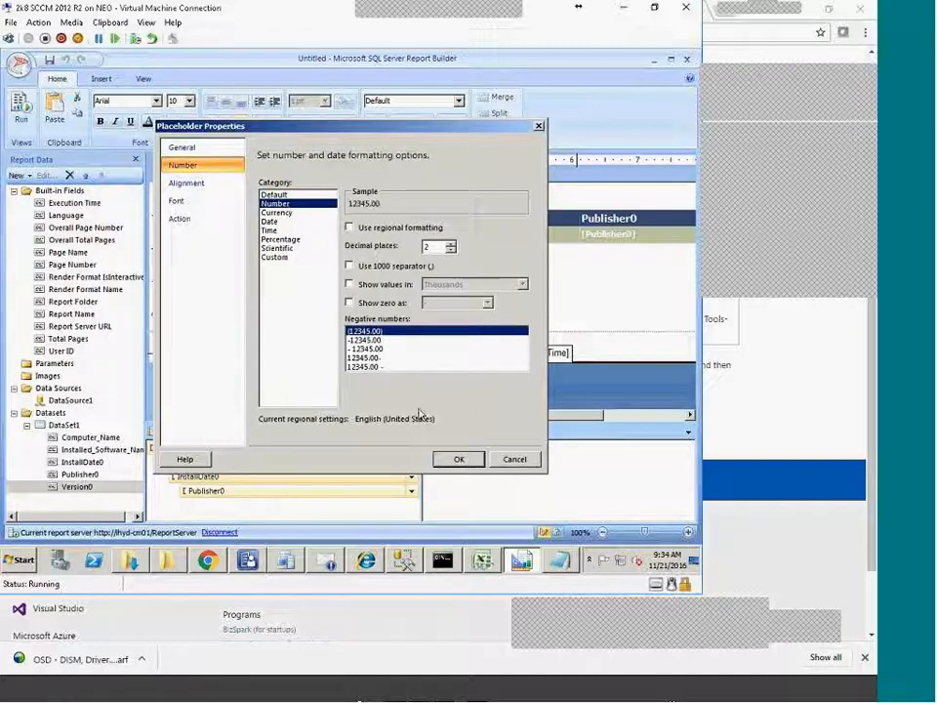
left_click(284, 196)
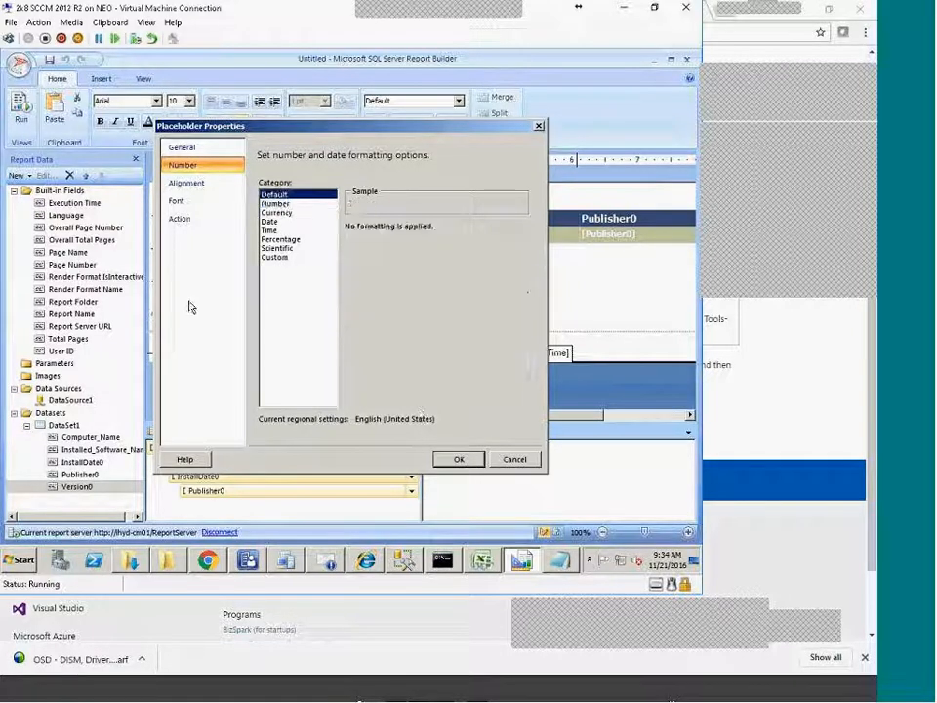
left_click(199, 184)
left_click(174, 148)
left_click(213, 185)
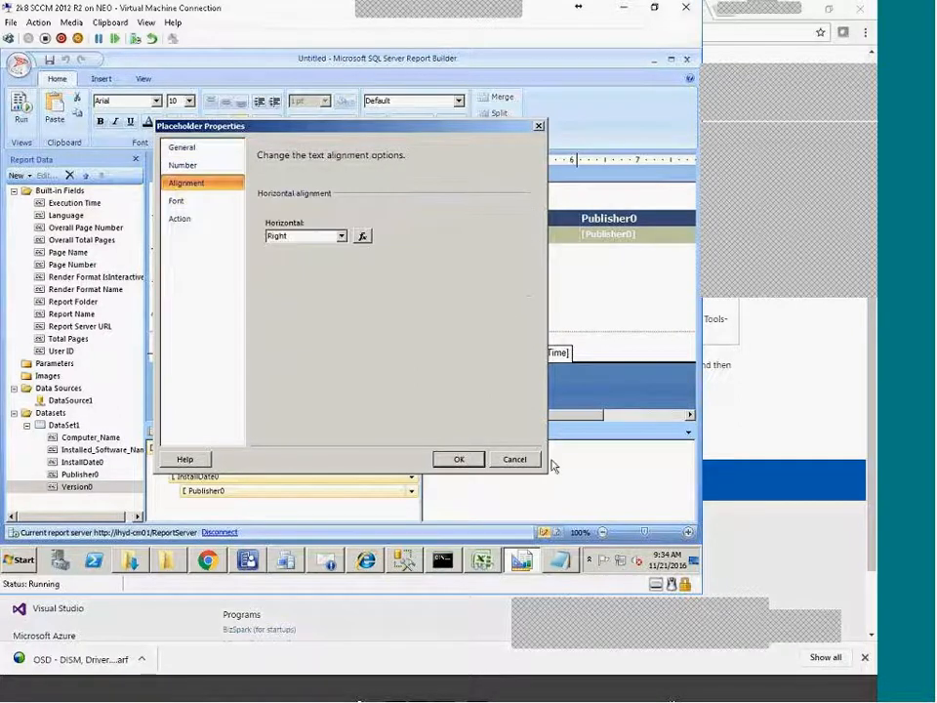
left_click(514, 461)
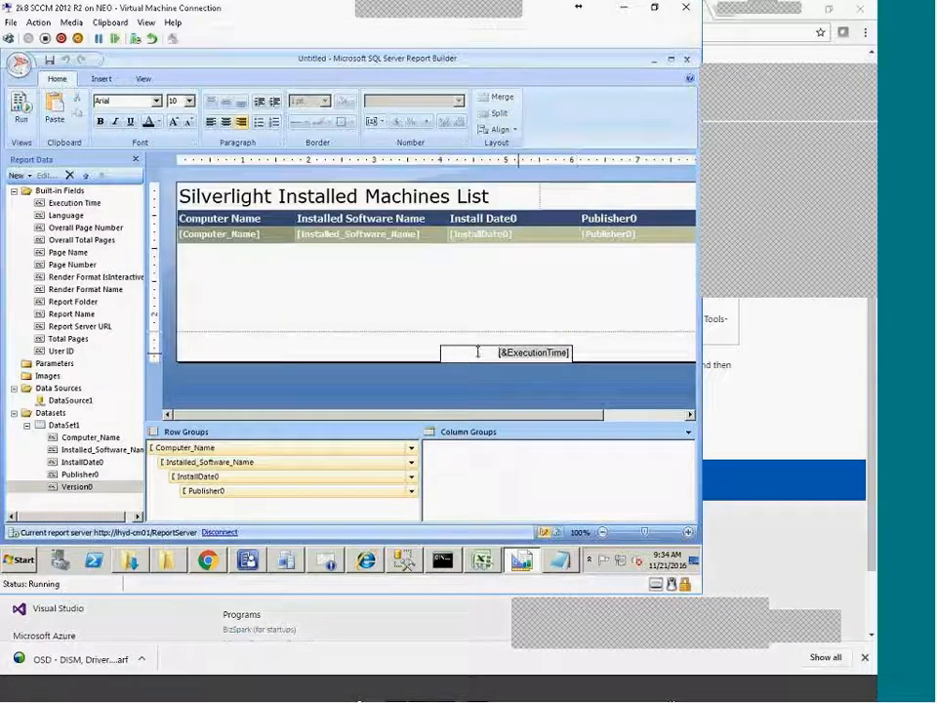
left_click(454, 327)
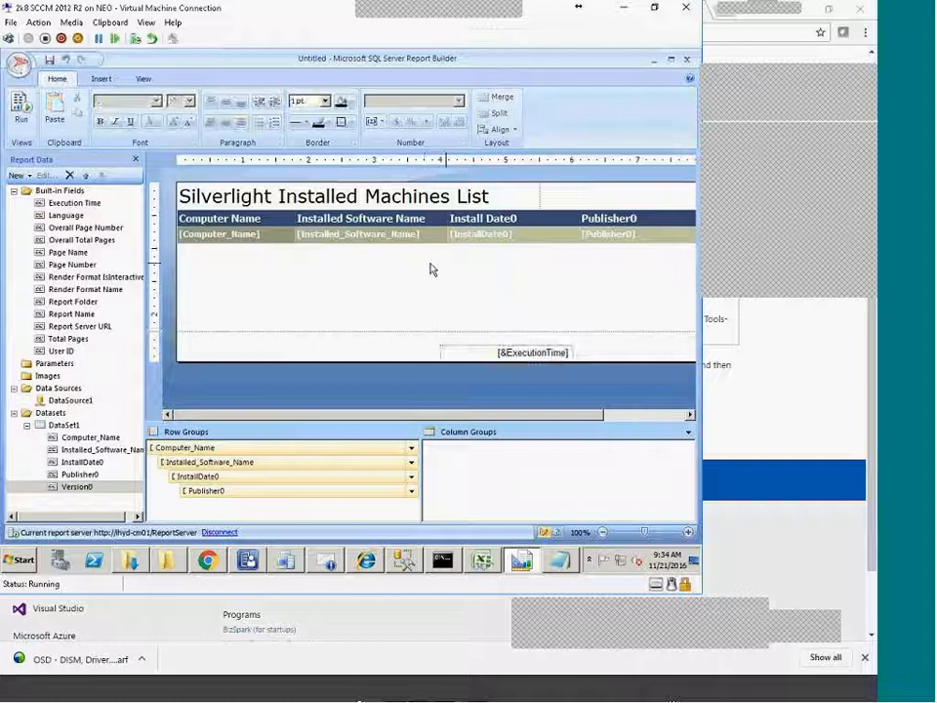
Set the font color of the whole report title to dark blue, run the report and return to the design
left_click(500, 197)
left_click_drag(500, 197, 330, 197)
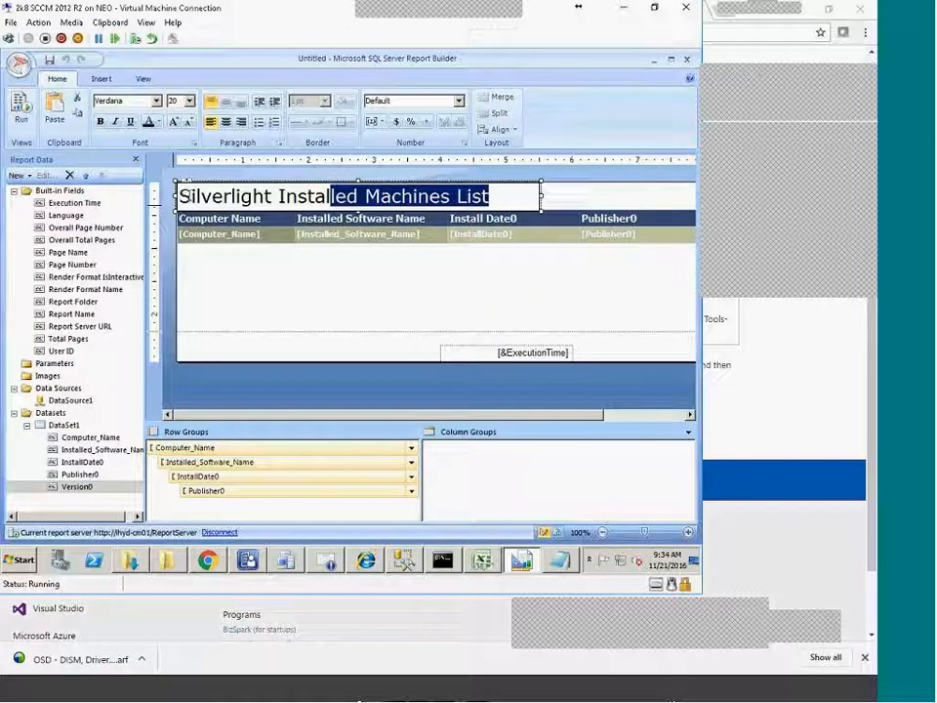
left_click_drag(191, 196, 189, 193)
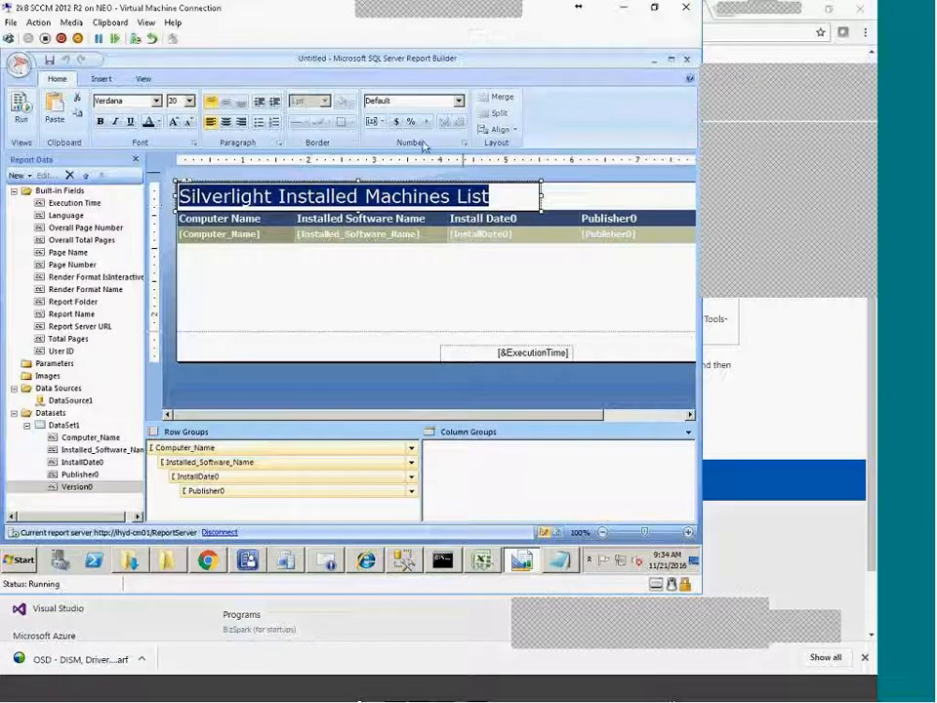
left_click(154, 122)
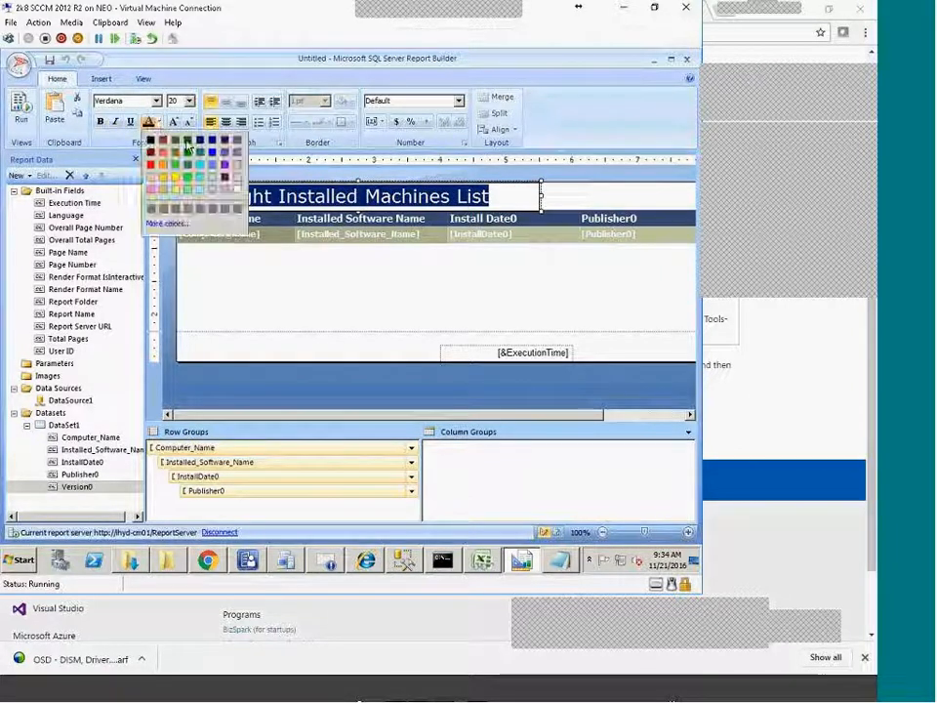
left_click(188, 143)
left_click(443, 280)
left_click(21, 106)
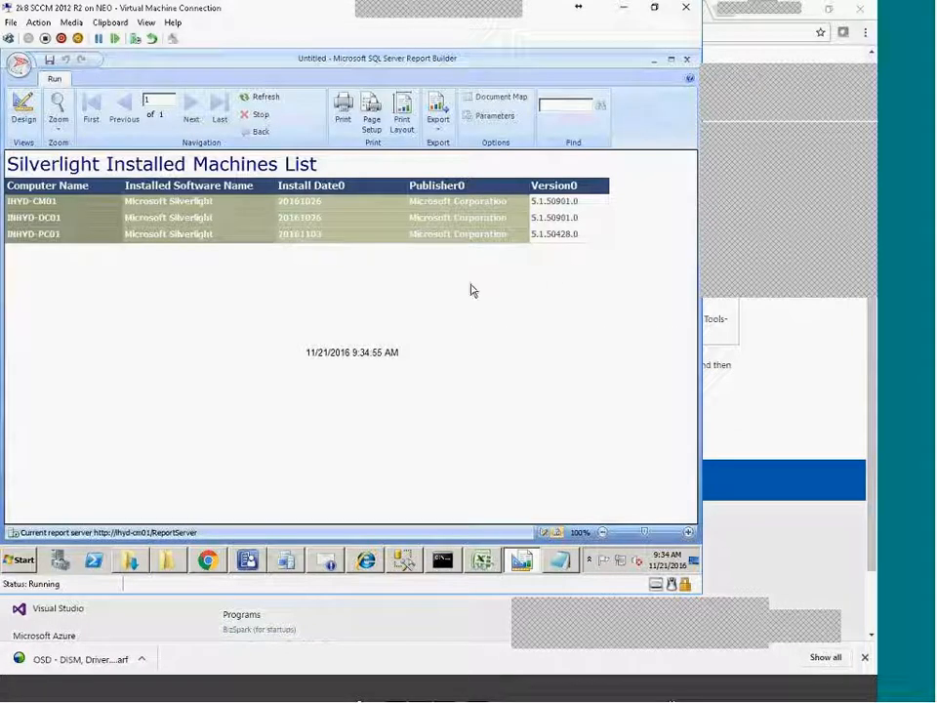
left_click(23, 112)
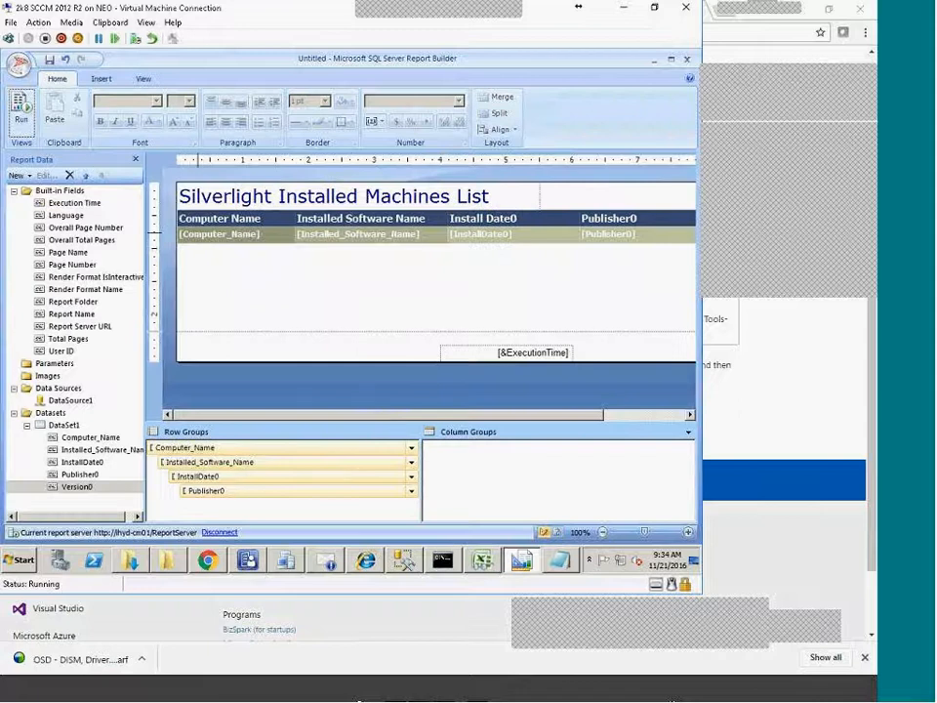
Save the report as TEST SQL report in ConfigMgr_P01's Hardware - General folder, replacing the existing item, and run it
left_click(48, 60)
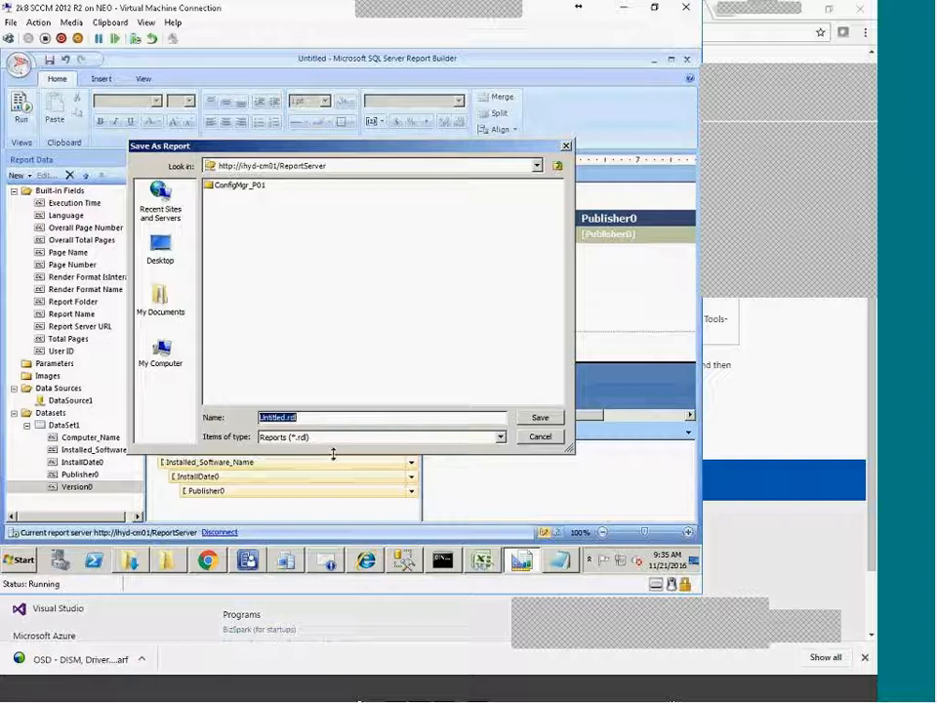
double_click(236, 185)
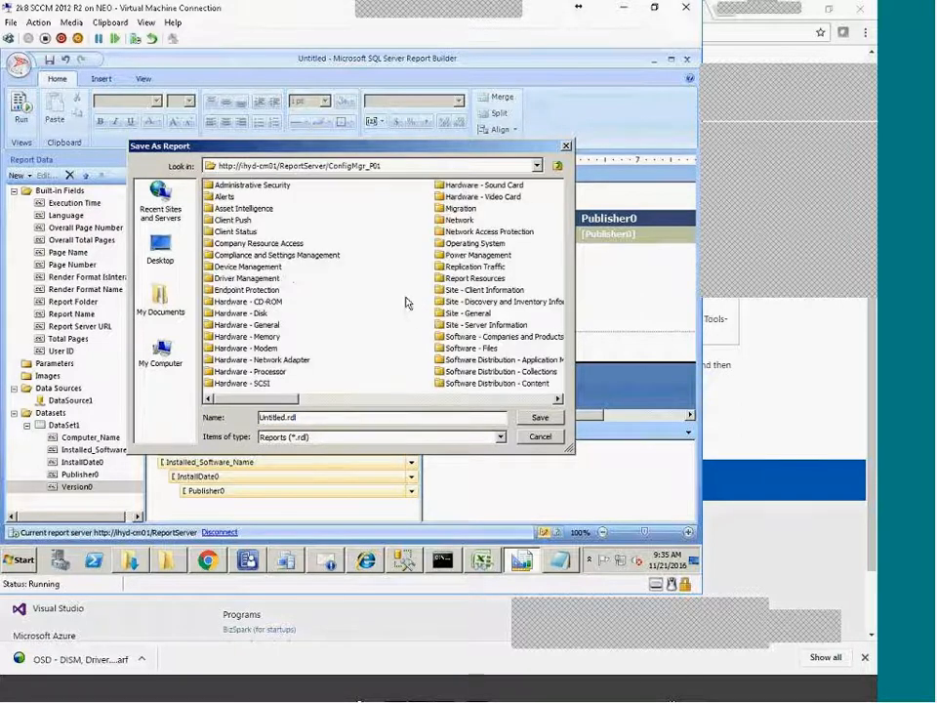
double_click(244, 325)
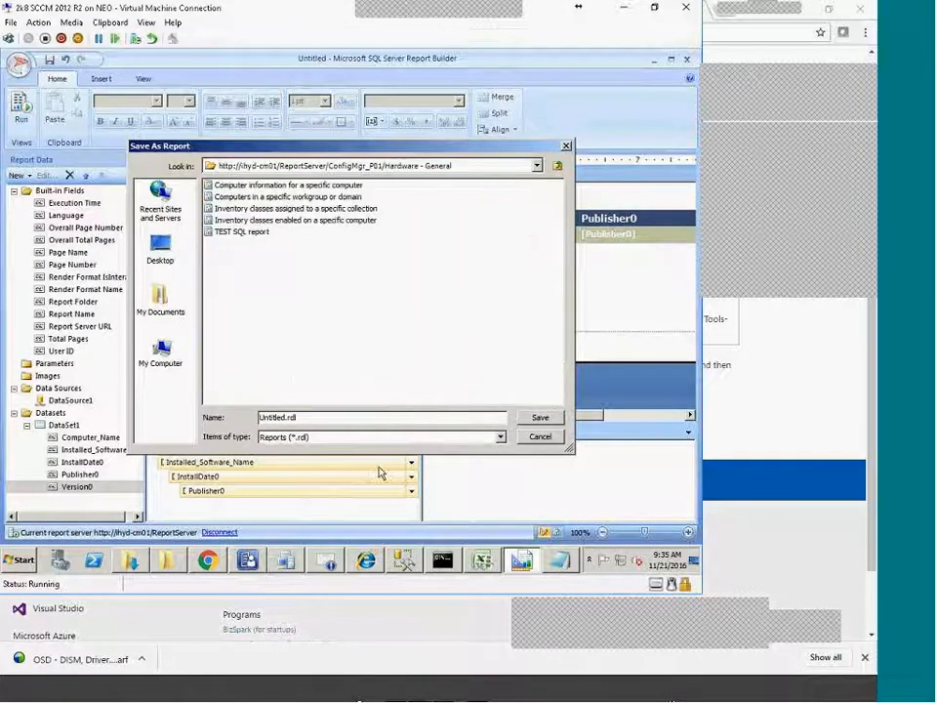
left_click(242, 232)
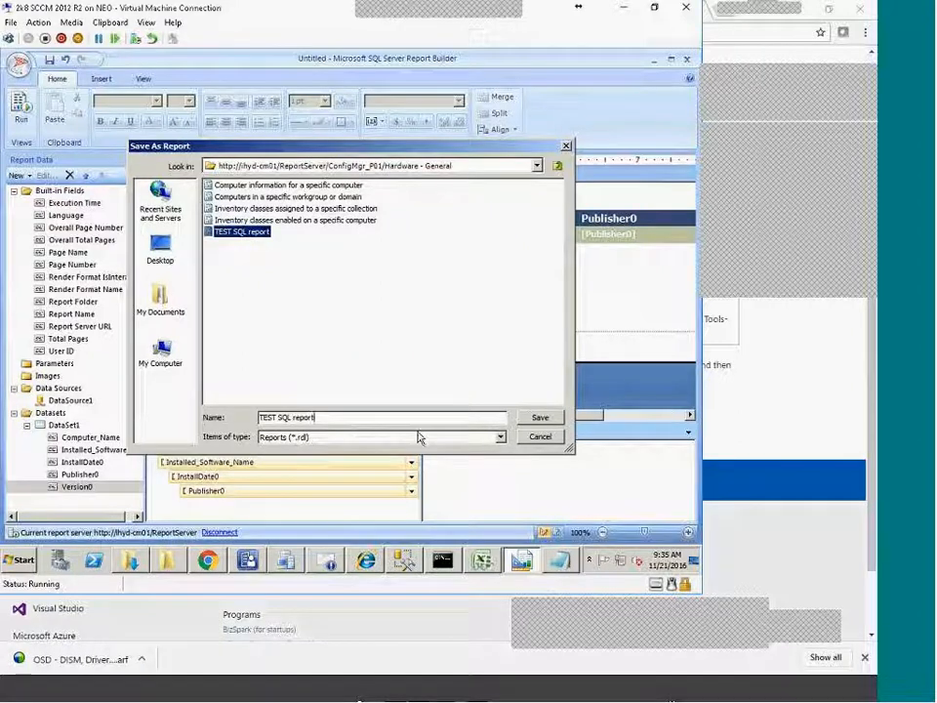
left_click(539, 418)
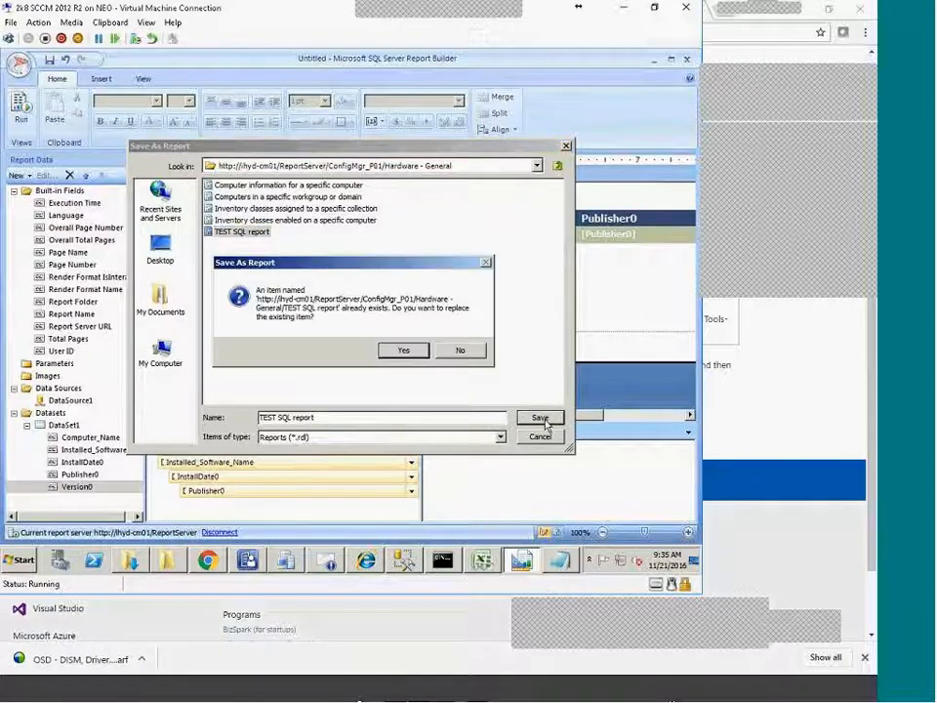
left_click(402, 351)
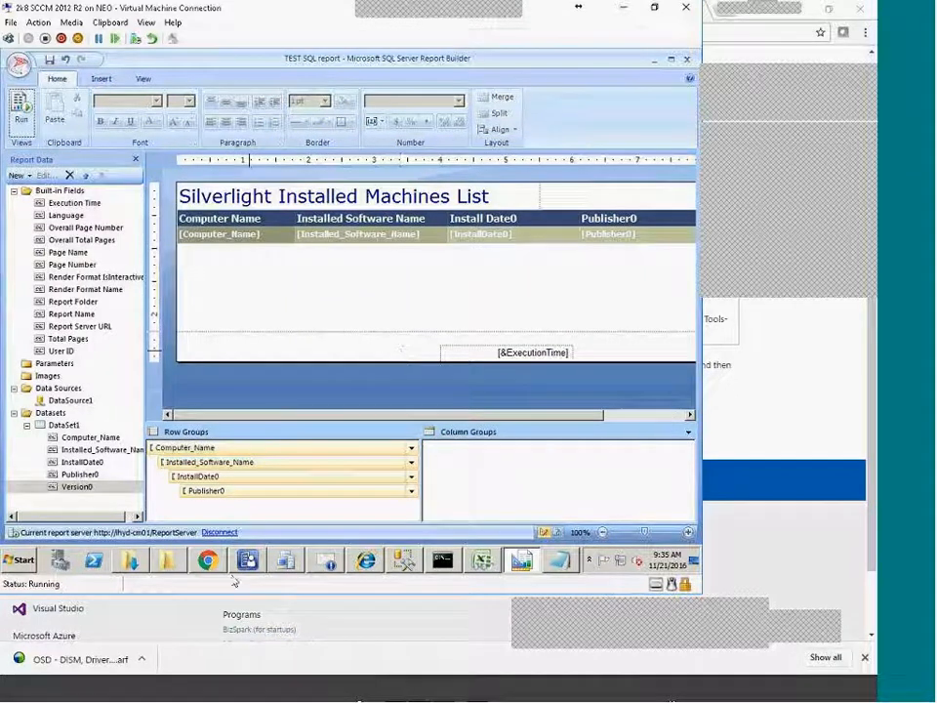
left_click(20, 102)
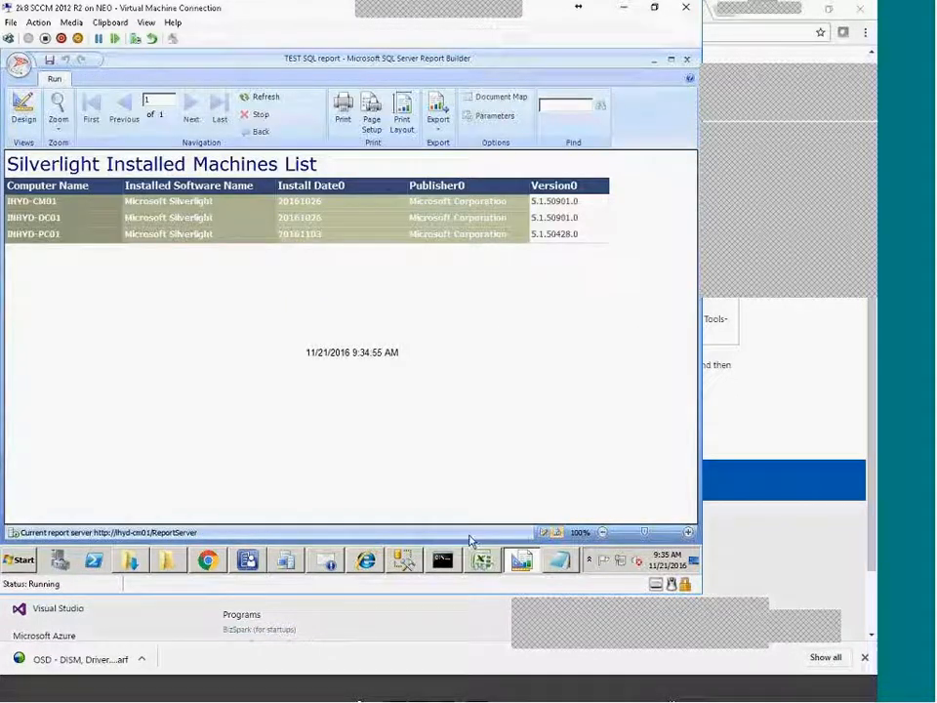
Switch to Internet Explorer and open TEST SQL report from the Hardware - General folder in Report Manager
left_click(363, 566)
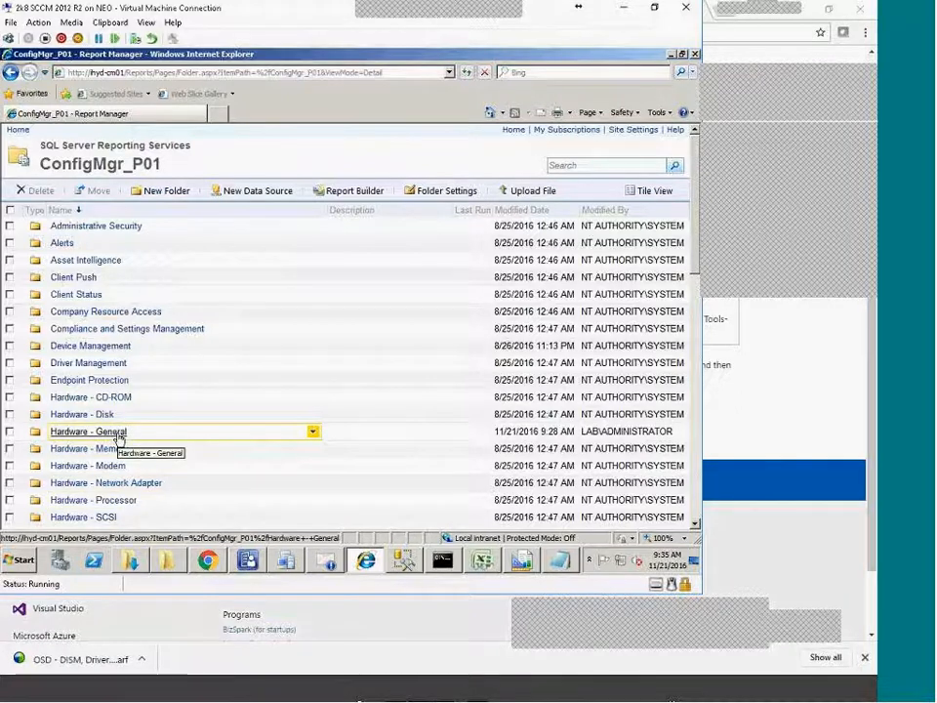
left_click(117, 436)
left_click(76, 359)
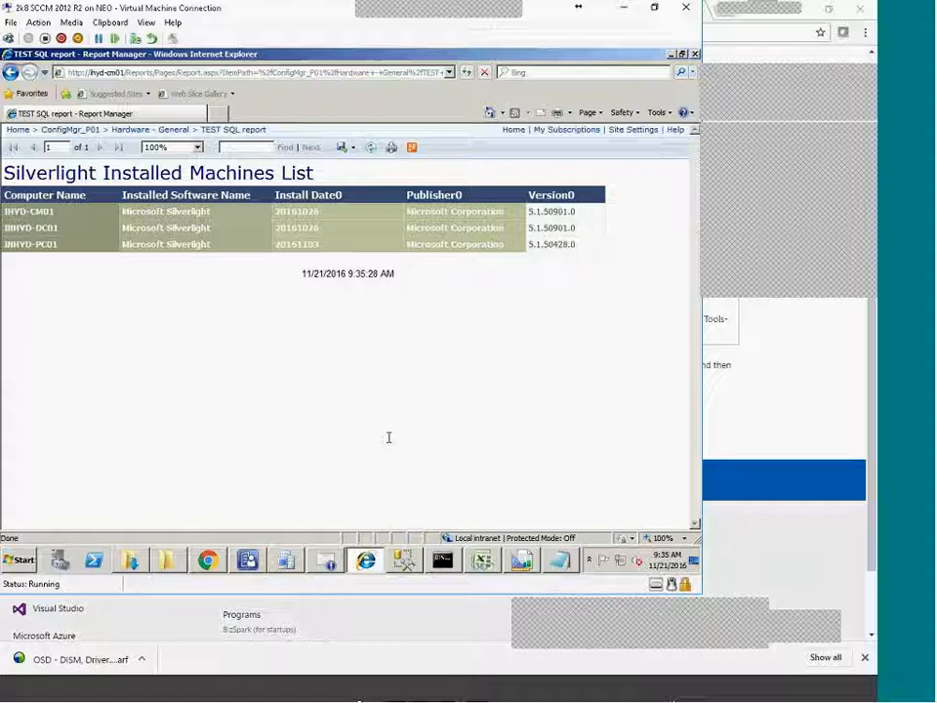
Review the Microsoft Silverlight query in SQL Server Management Studio and return to the report in the browser
left_click(404, 560)
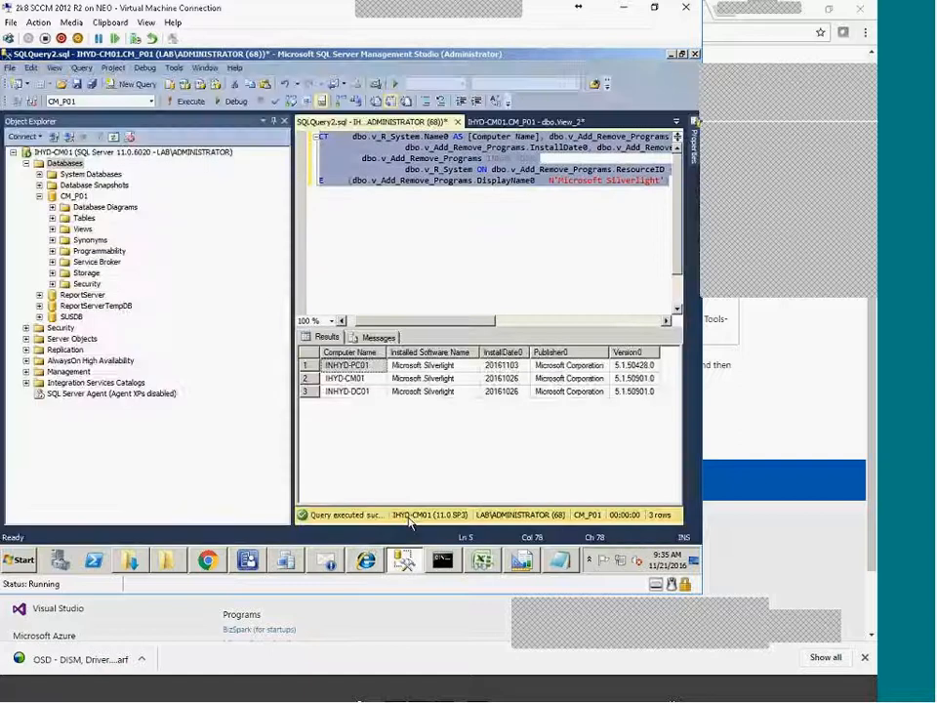
left_click(530, 208)
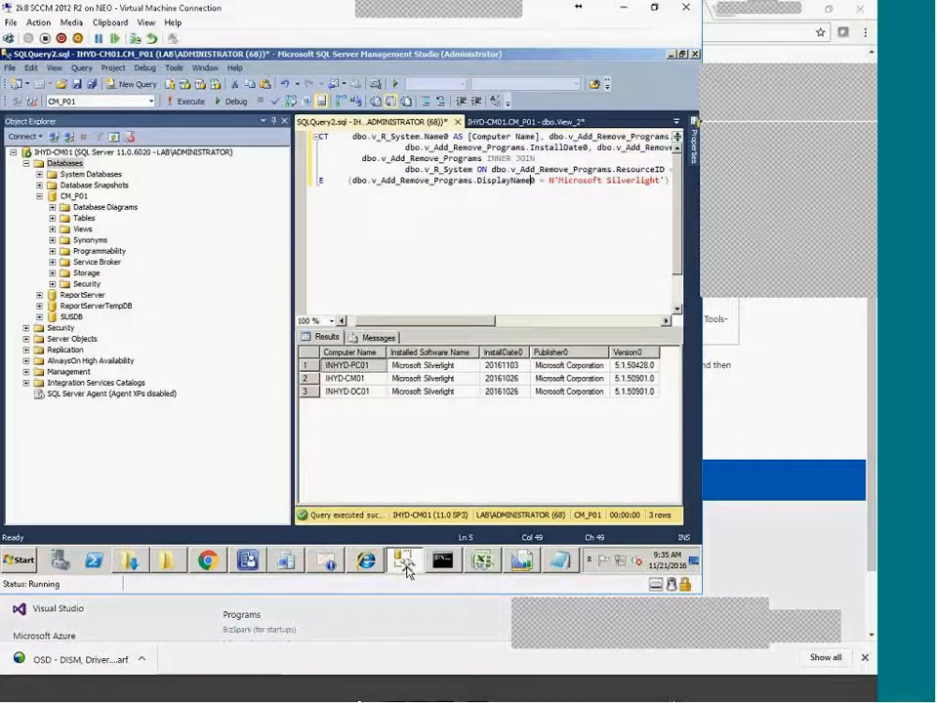
left_click(406, 564)
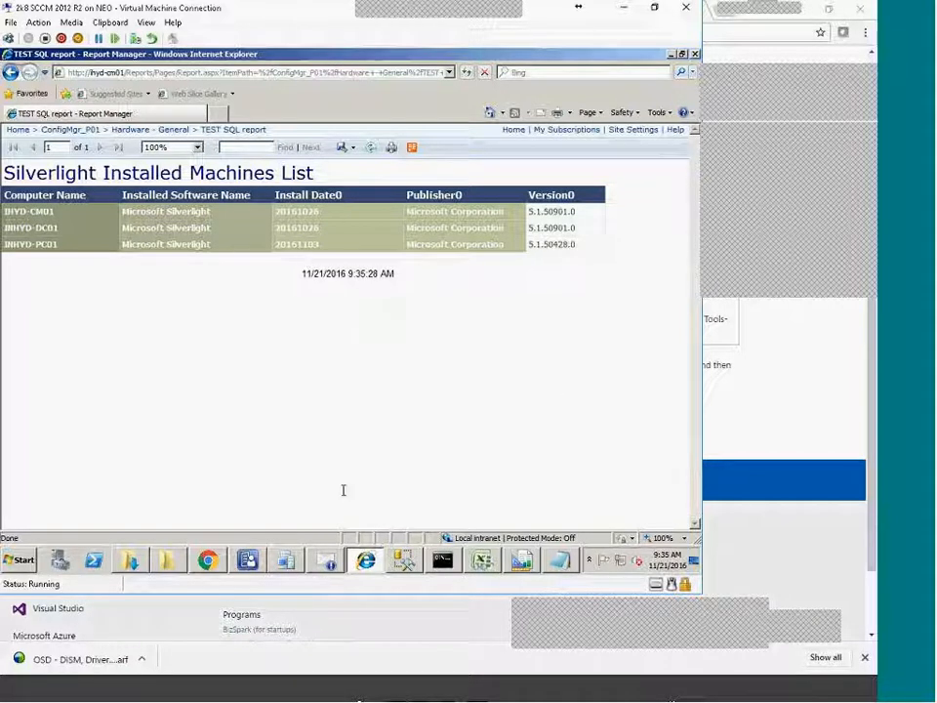
Examine the export formats offered for TEST SQL report without exporting it
left_click(352, 147)
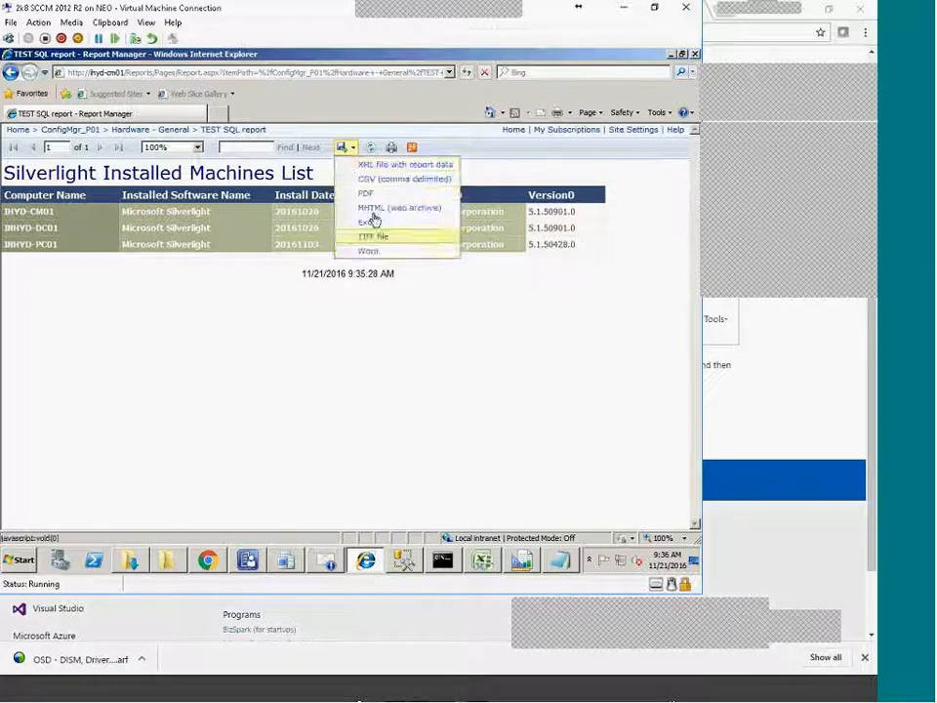
left_click(527, 393)
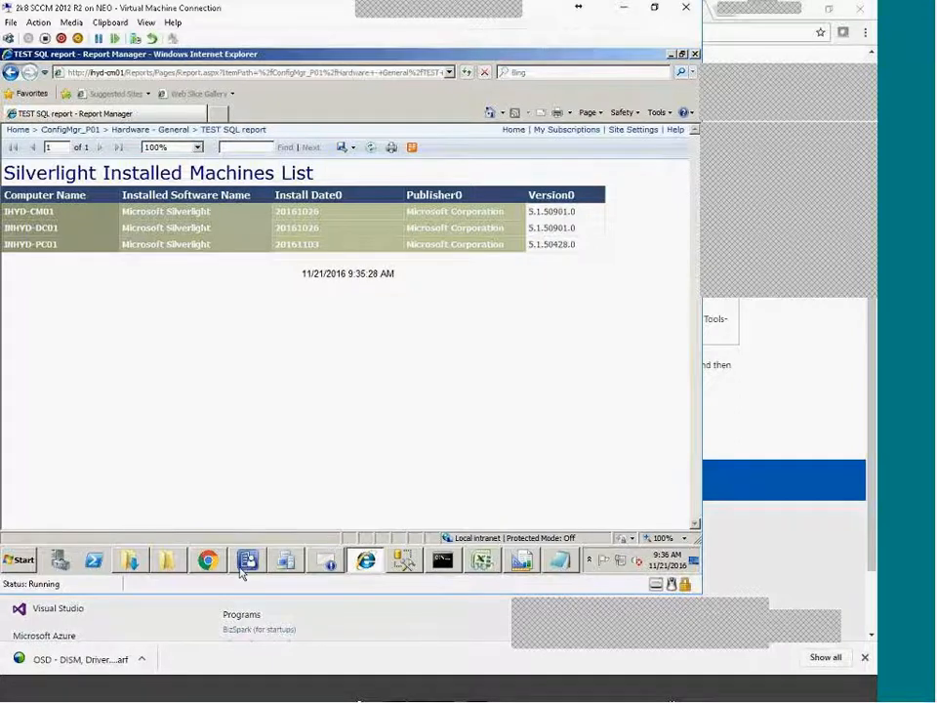
left_click(208, 559)
left_click(208, 560)
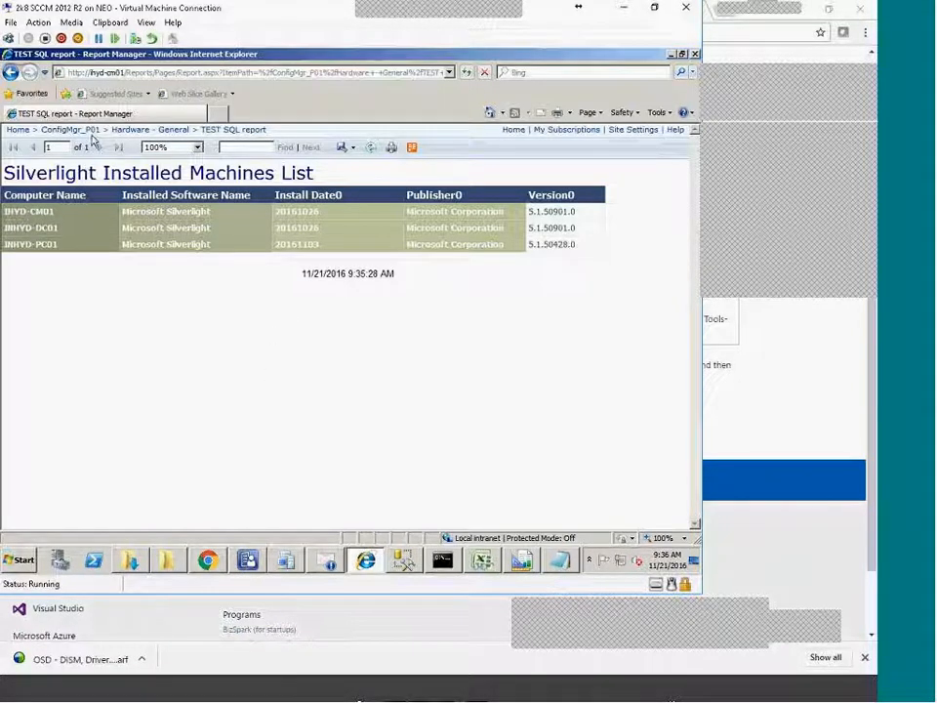
View the My Subscriptions page and open Report Manager's site settings
left_click(554, 131)
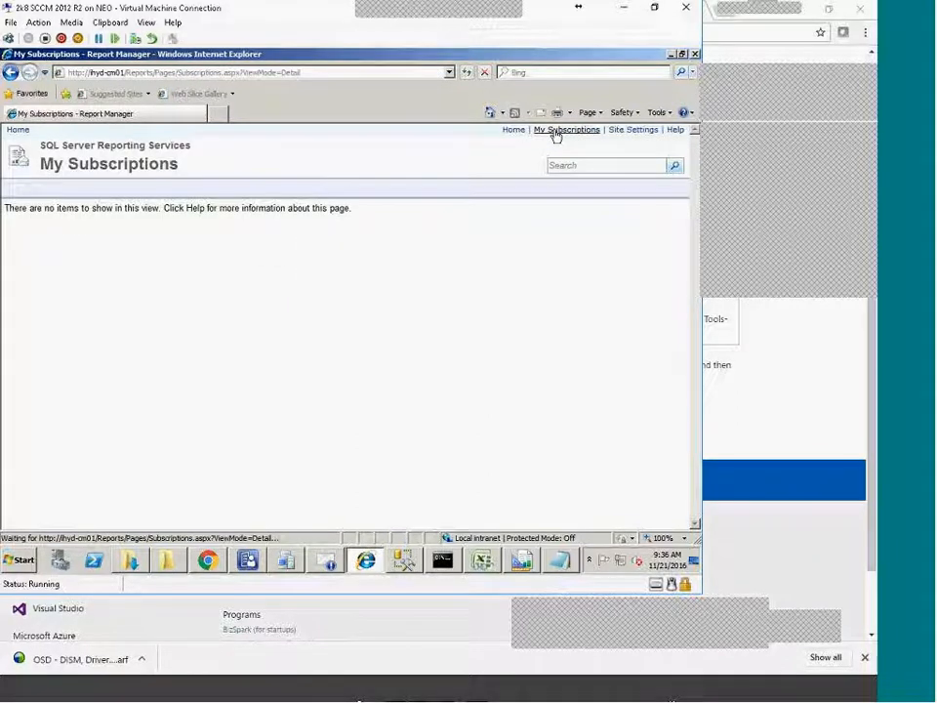
left_click(17, 129)
left_click(641, 133)
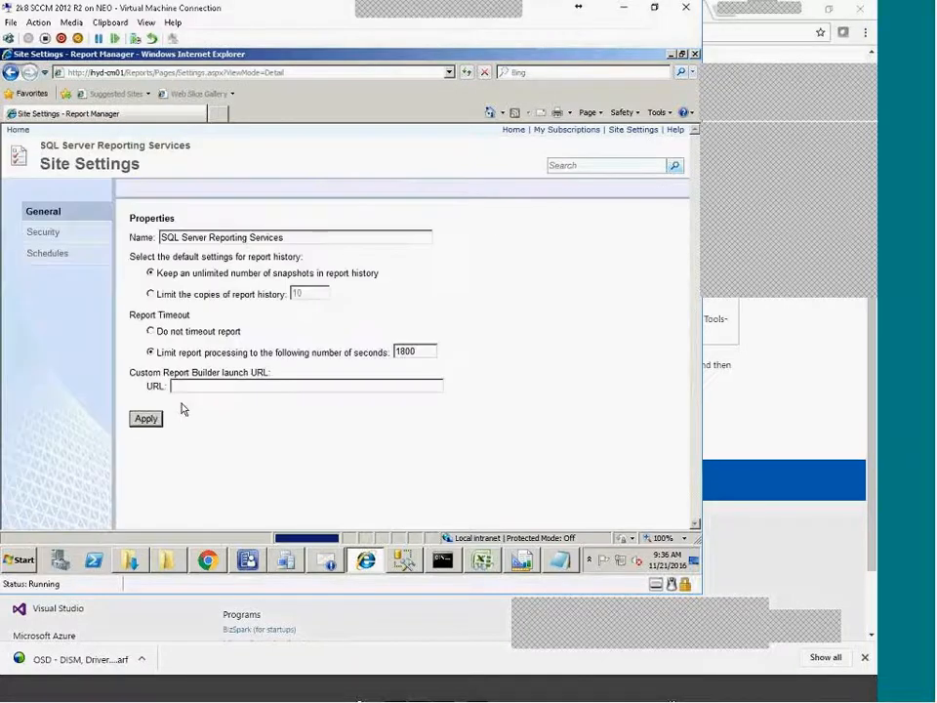
Try to create a daily shared schedule named "Patching set1", turning AutoComplete on when asked, and return to the Report Manager home page
left_click(53, 256)
left_click(179, 191)
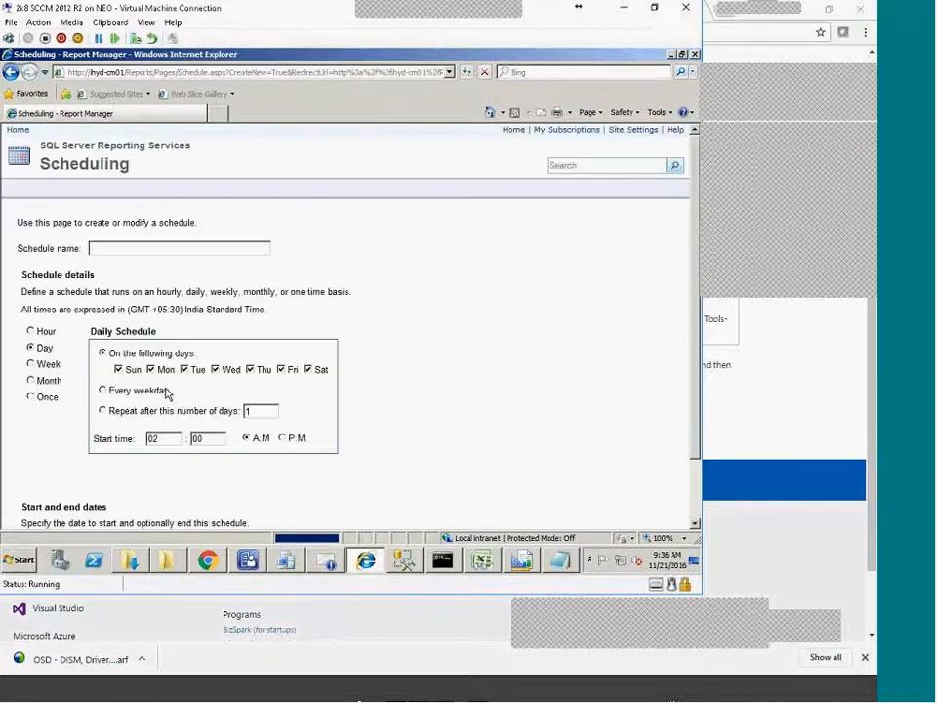
left_click(166, 251)
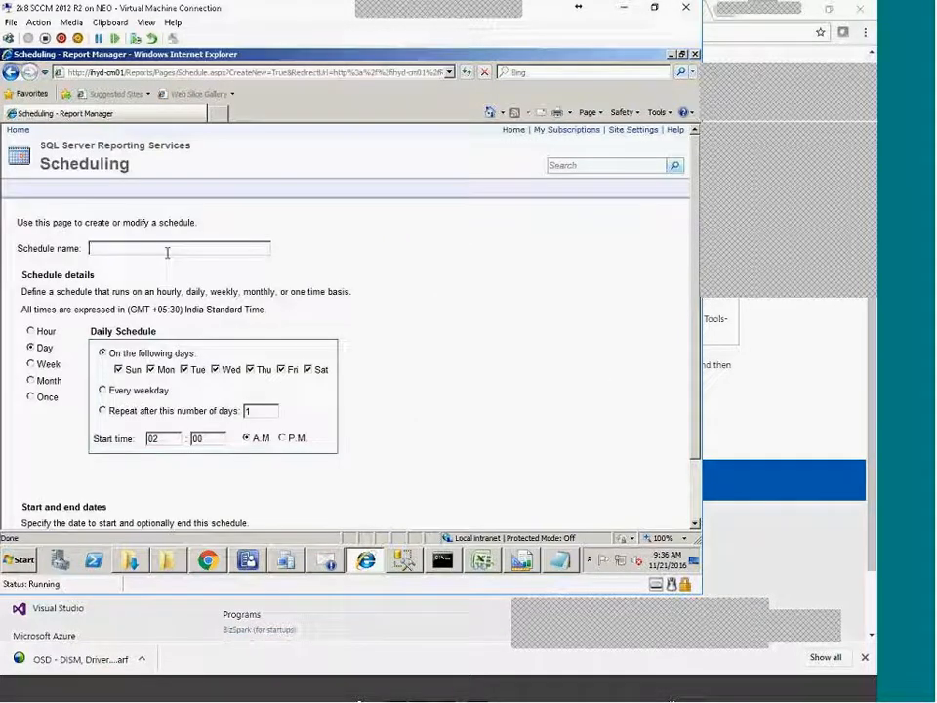
type("Patchin")
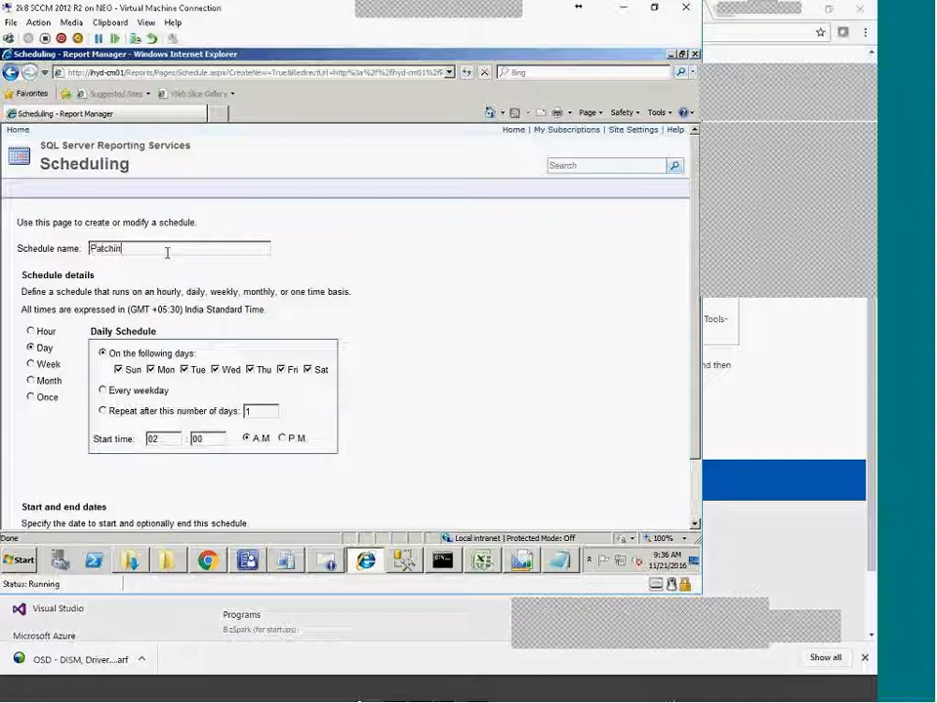
type("g set1")
scroll(414, 380, "down", 2)
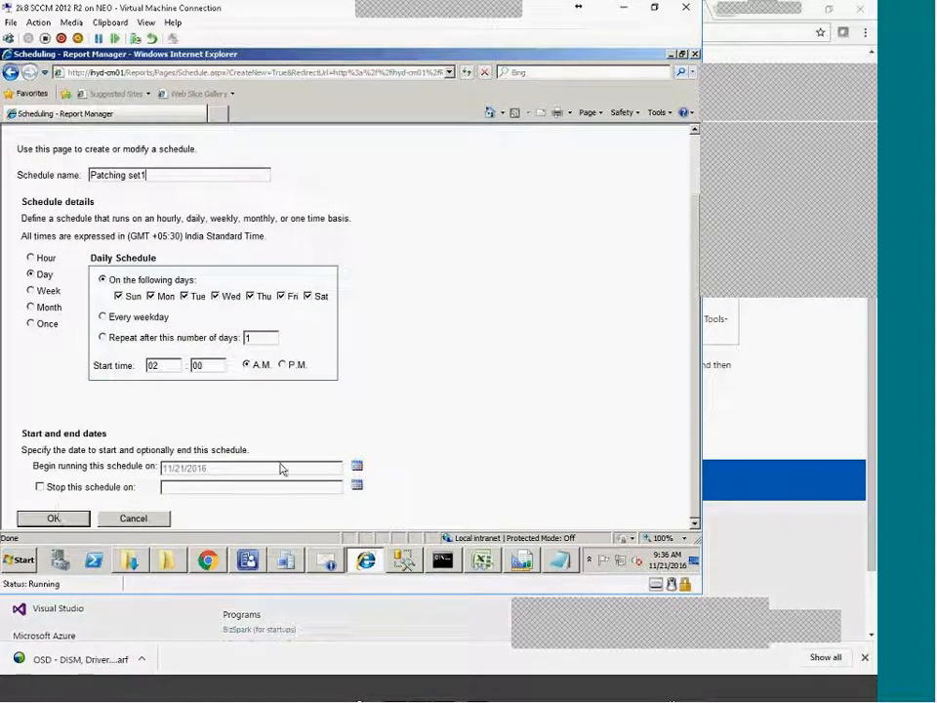
left_click(56, 518)
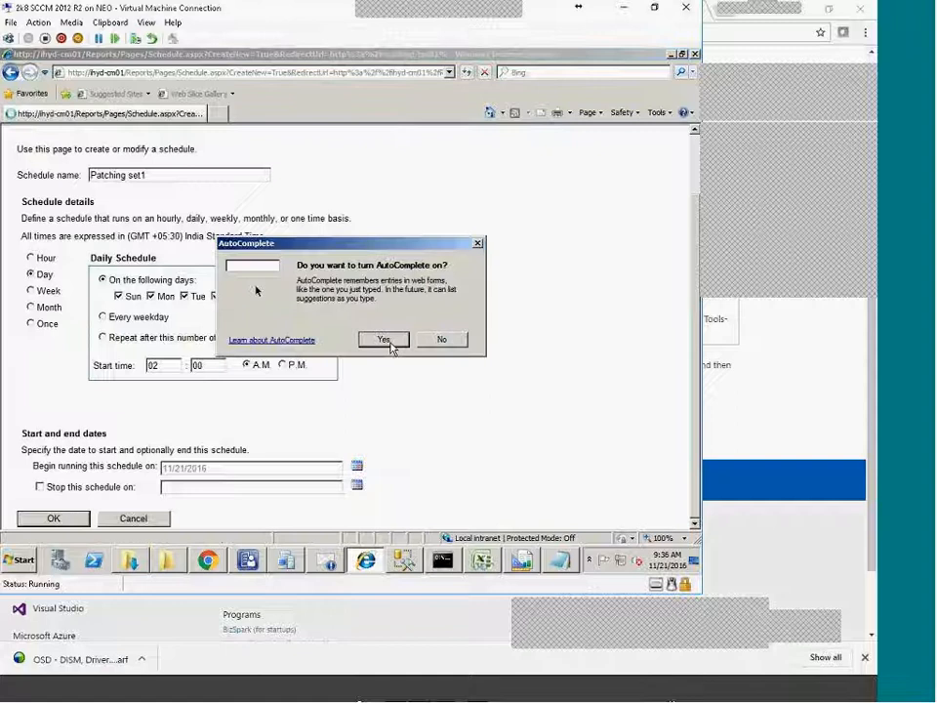
left_click(388, 339)
left_click(25, 242)
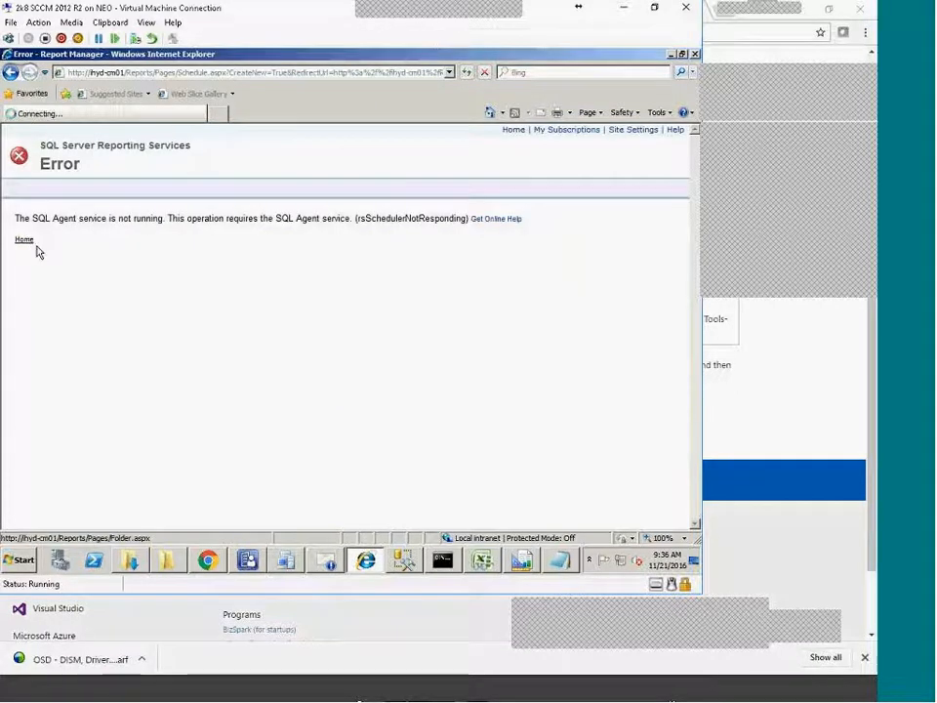
Start a subscription for the report "Client push installation status summary for a specified site" in ConfigMgr_P01's Client Push folder
left_click(65, 224)
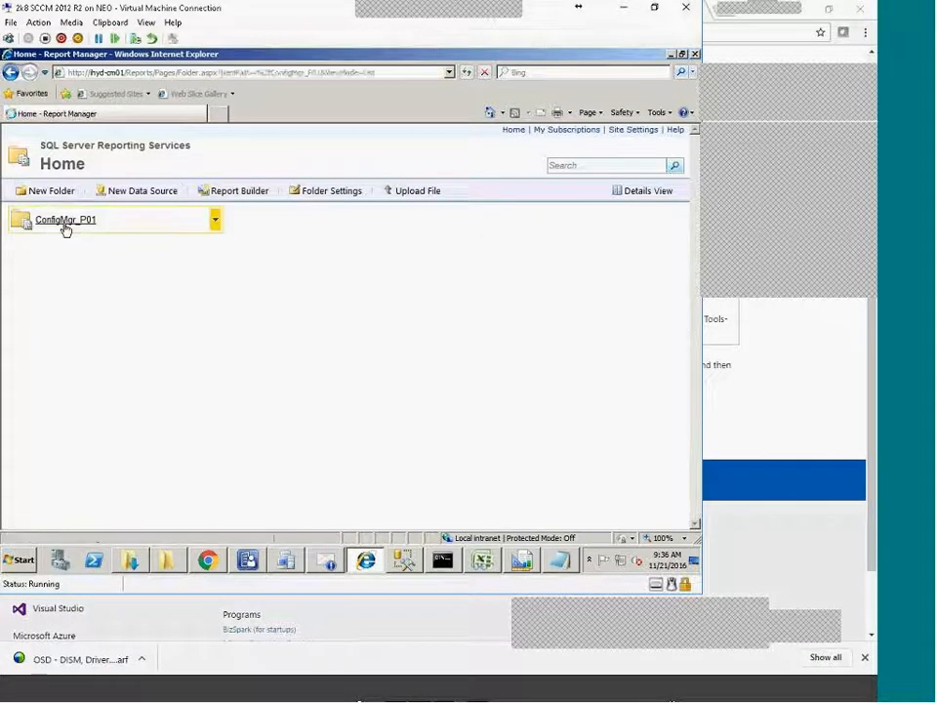
scroll(303, 483, "down", 5)
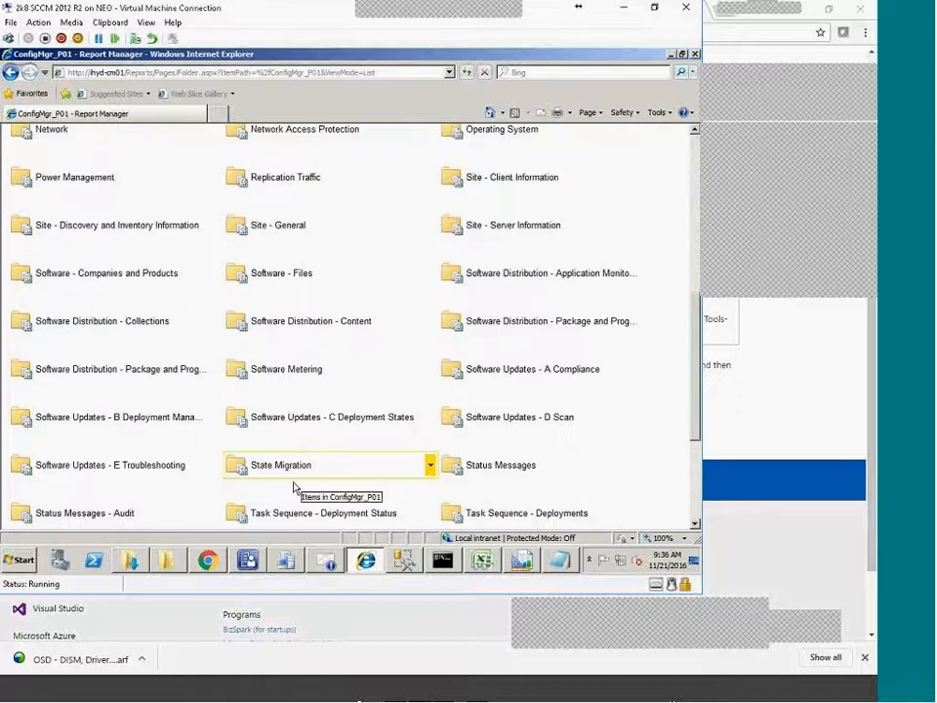
scroll(297, 494, "up", 5)
left_click(62, 274)
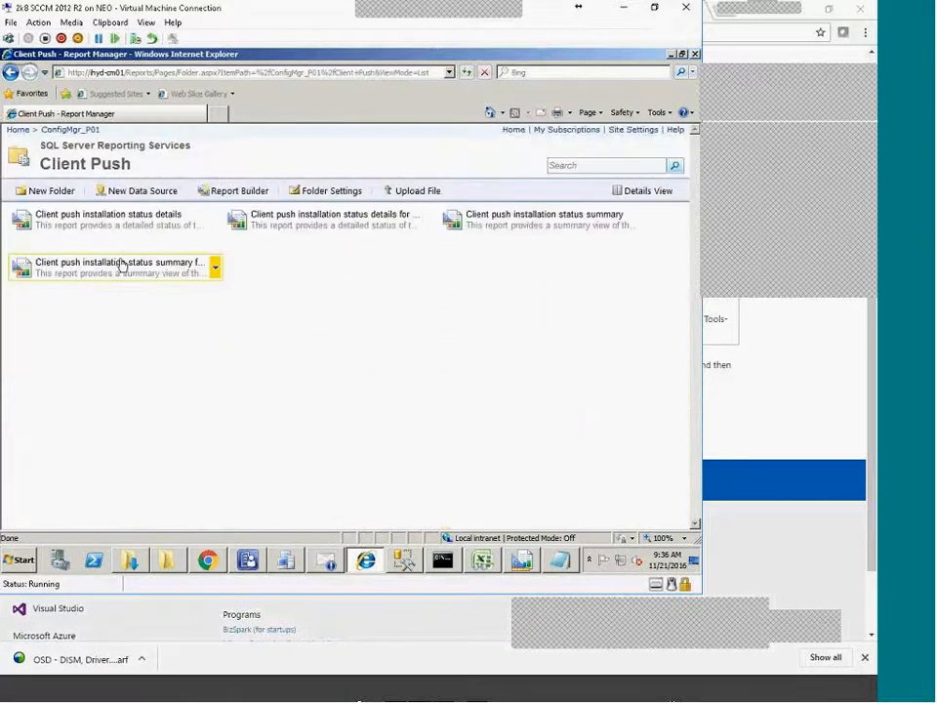
left_click(215, 268)
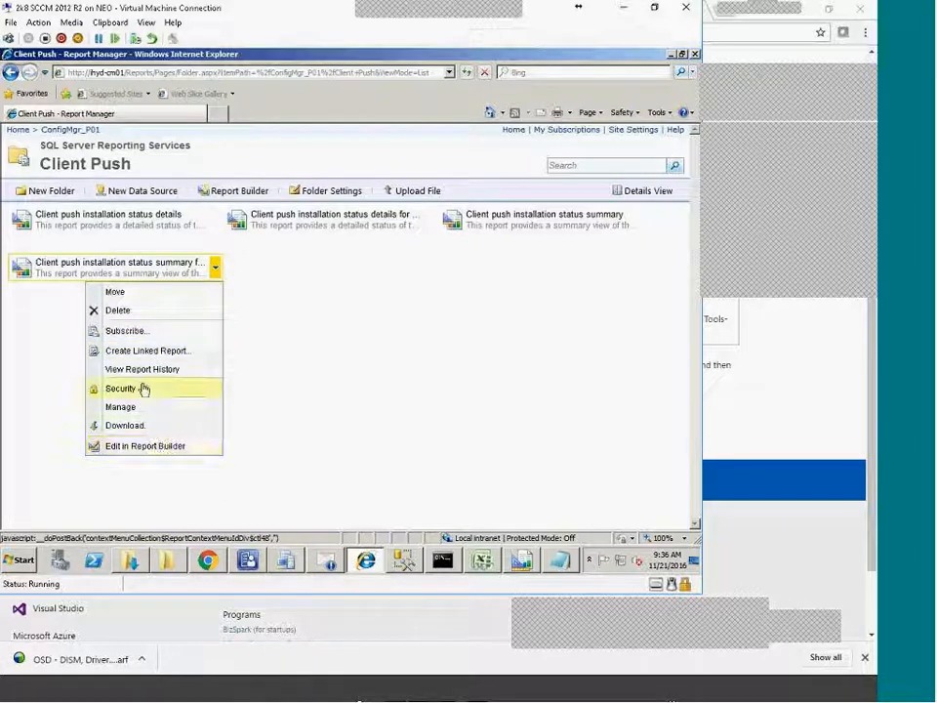
left_click(130, 351)
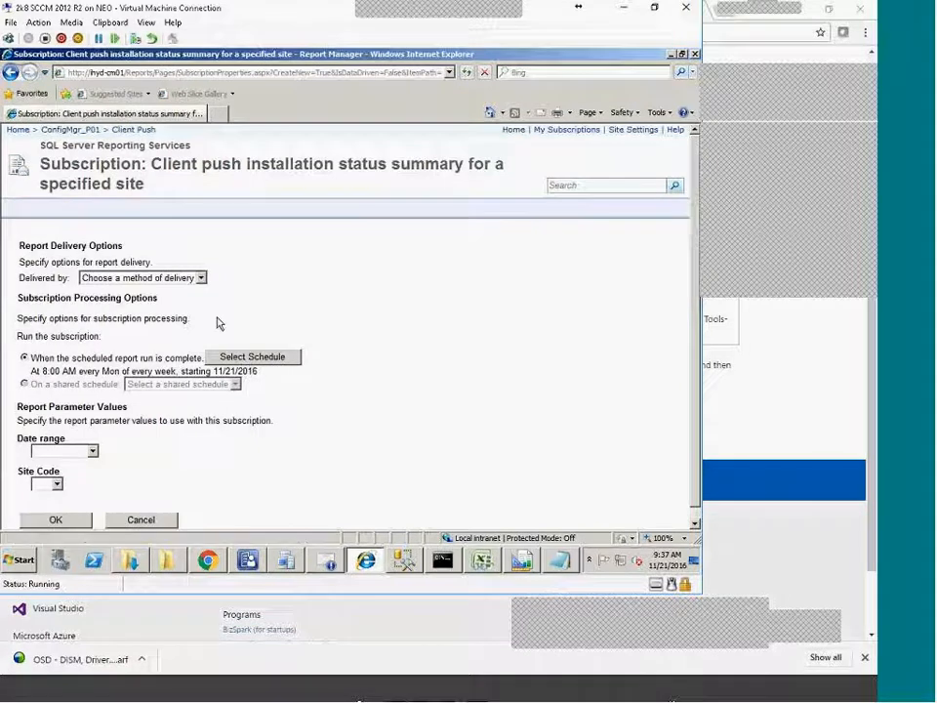
Examine the subscription's delivery methods and schedule options, and leave the schedule page without changing it
left_click_drag(247, 164, 465, 164)
left_click(200, 277)
left_click(137, 291)
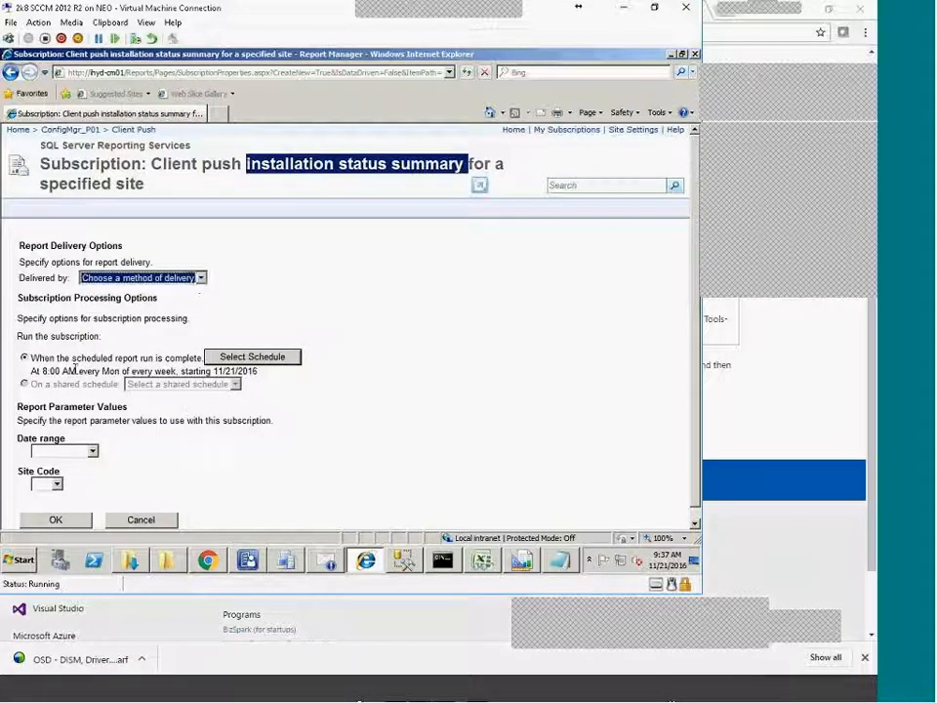
left_click_drag(49, 371, 129, 371)
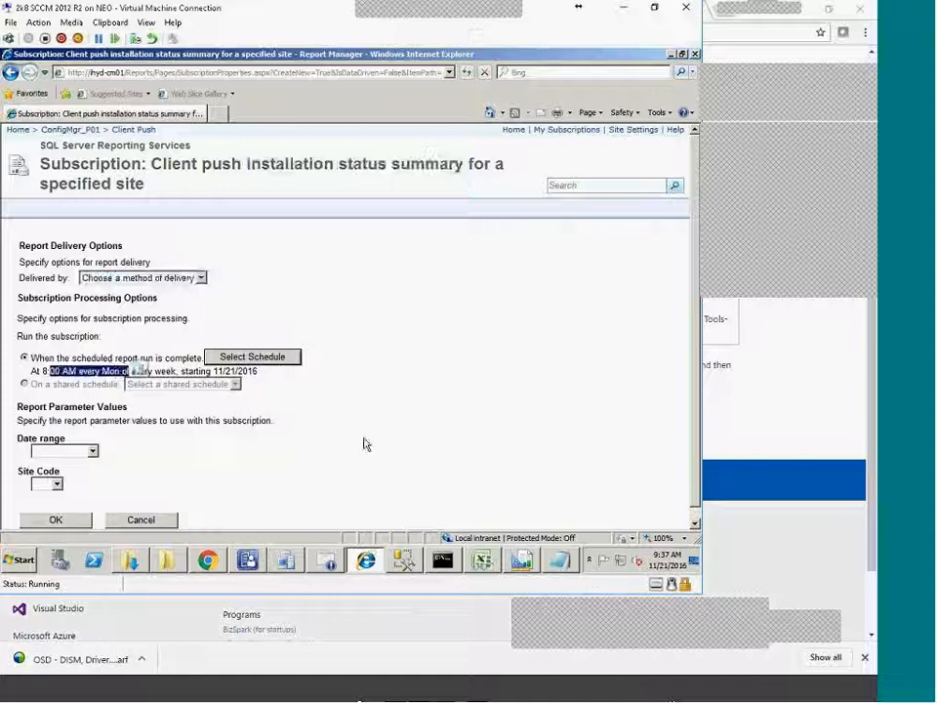
left_click(288, 357)
scroll(398, 433, "down", 1)
left_click(109, 517)
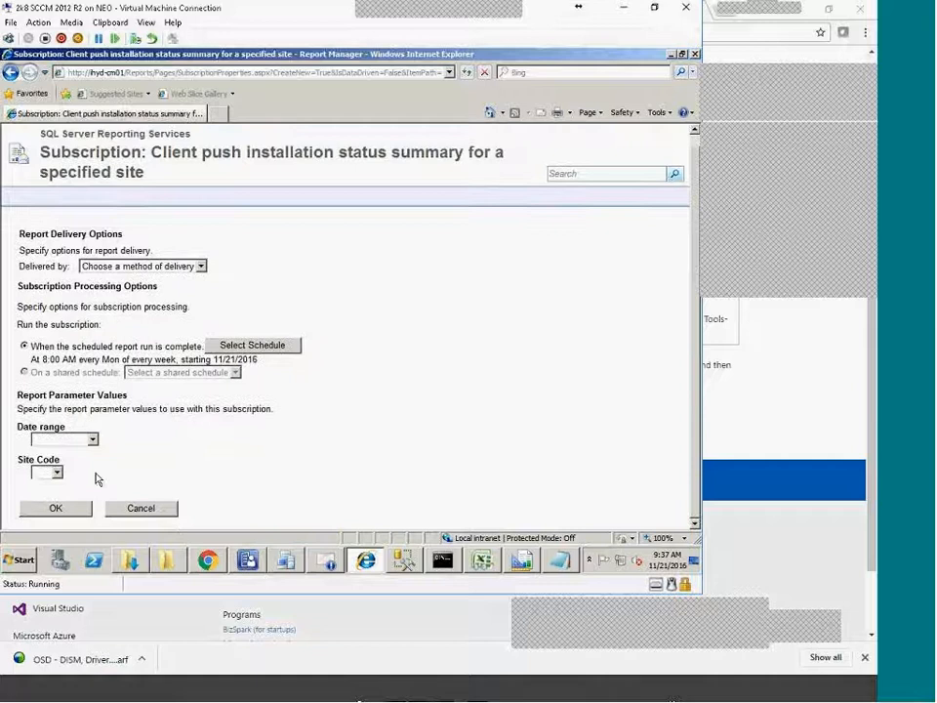
Set the subscription's date range to All and site code to P01, and try to submit it
left_click(92, 439)
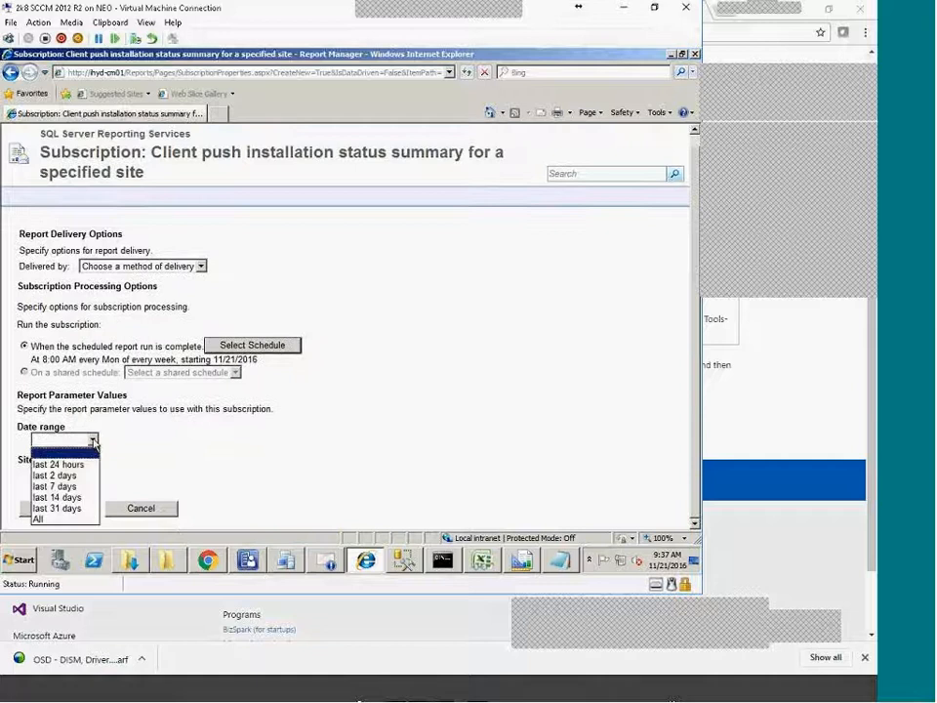
left_click(58, 519)
left_click(57, 473)
left_click(51, 493)
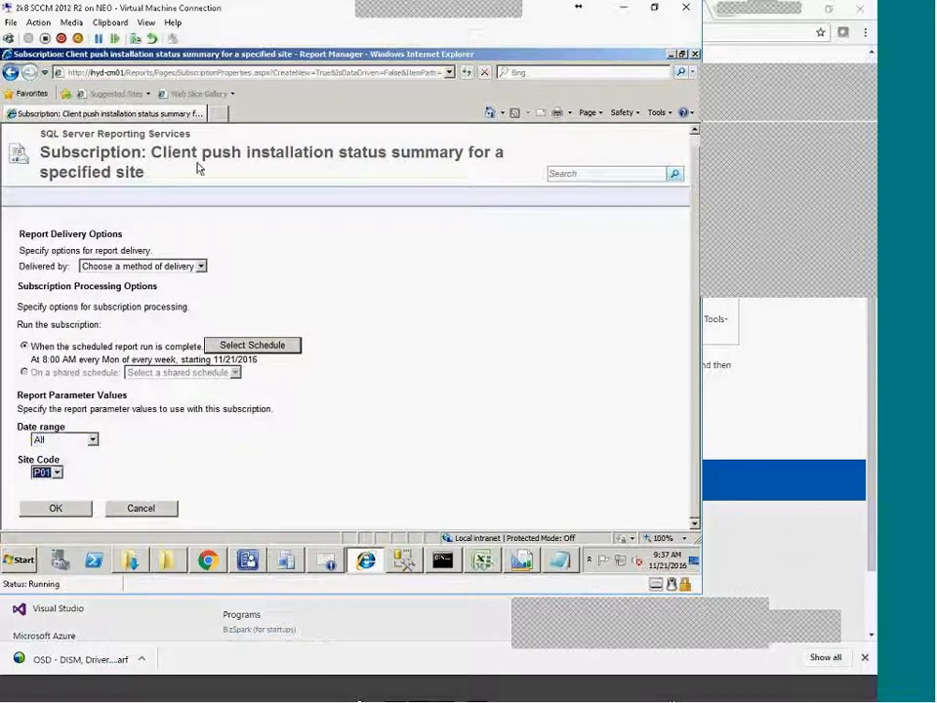
triple_click(198, 169)
left_click_drag(10, 427, 69, 466)
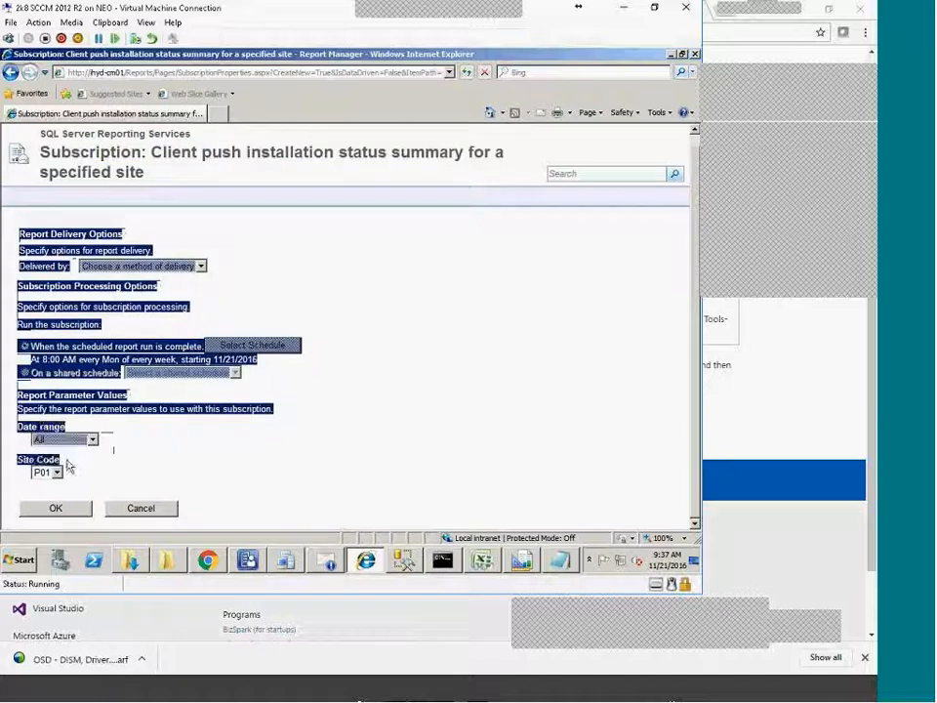
left_click(100, 473)
left_click(43, 510)
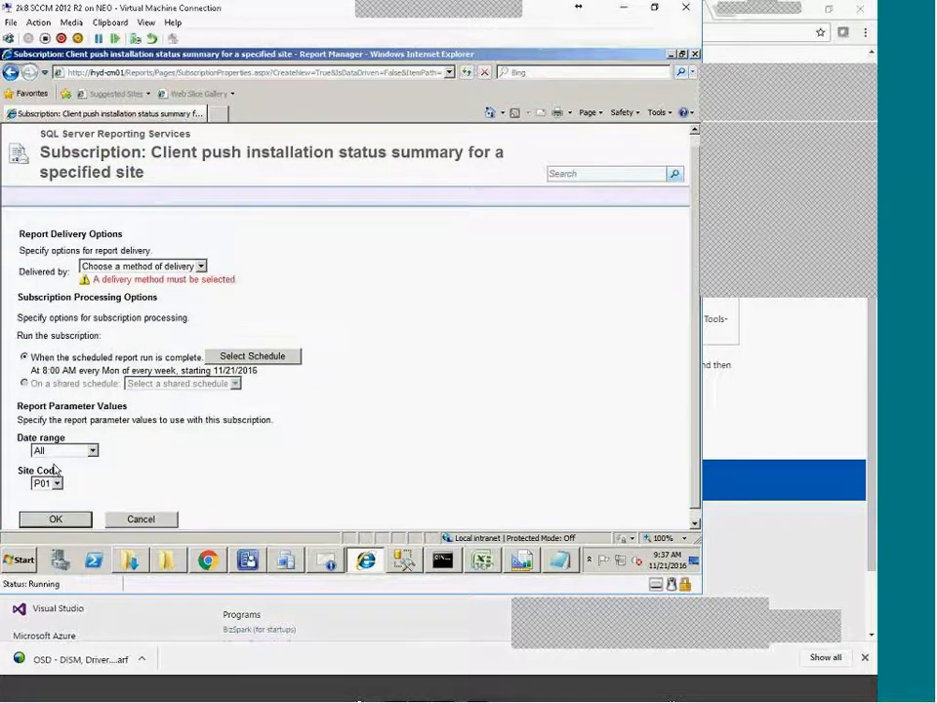
Set the subscription's delivery method to Windows File Share, examine the file share options, and leave for the ConfigMgr_P01 folder without saving
left_click(199, 266)
left_click(173, 292)
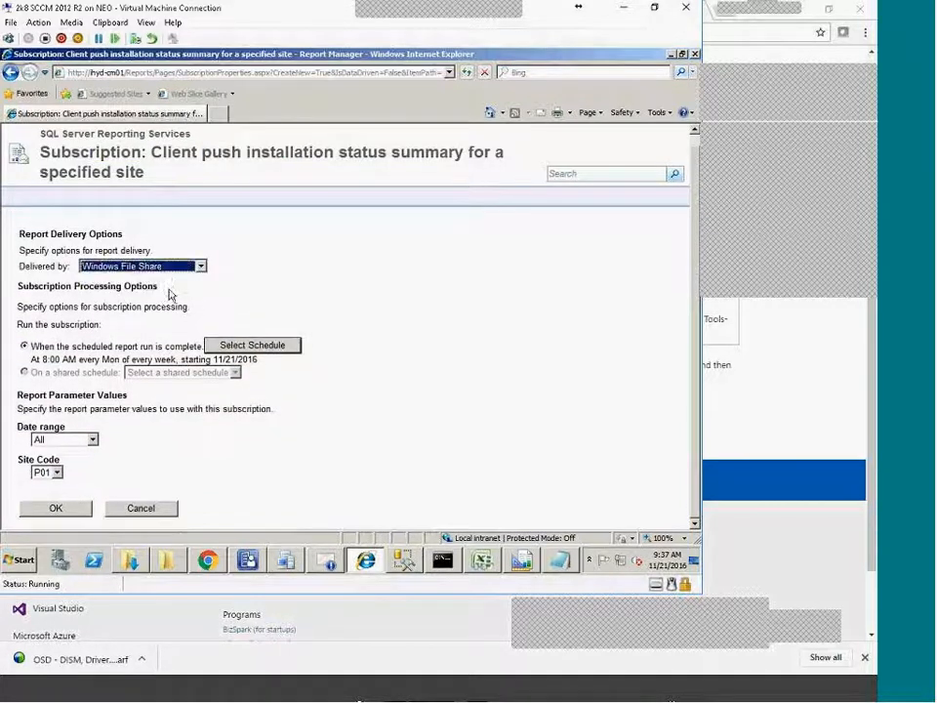
scroll(167, 293, "down", 2)
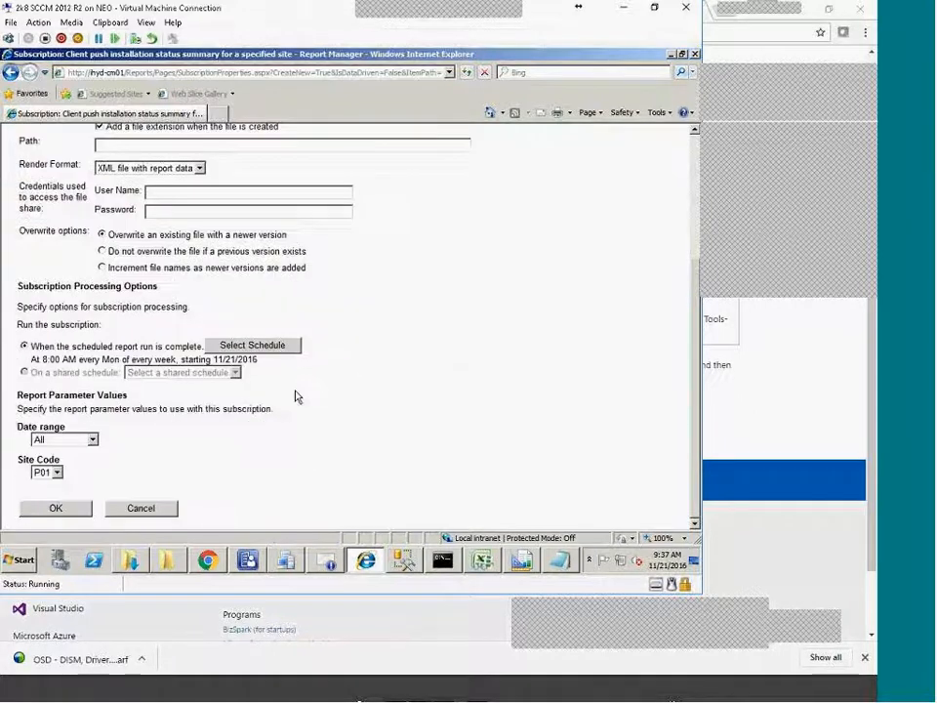
scroll(134, 332, "up", 2)
left_click(152, 329)
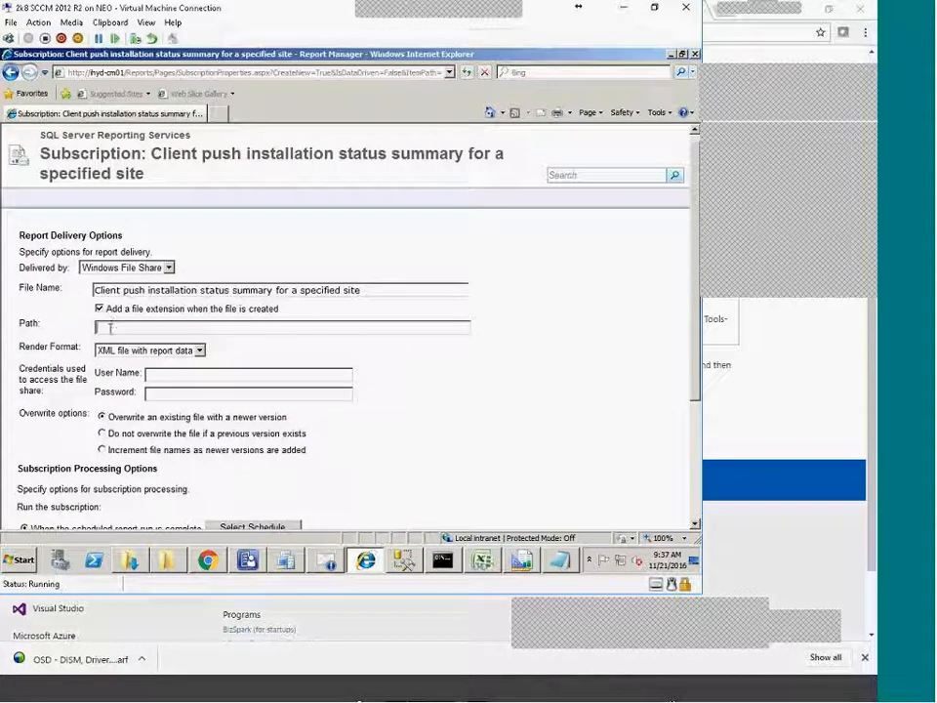
left_click(161, 268)
left_click(156, 282)
left_click(161, 270)
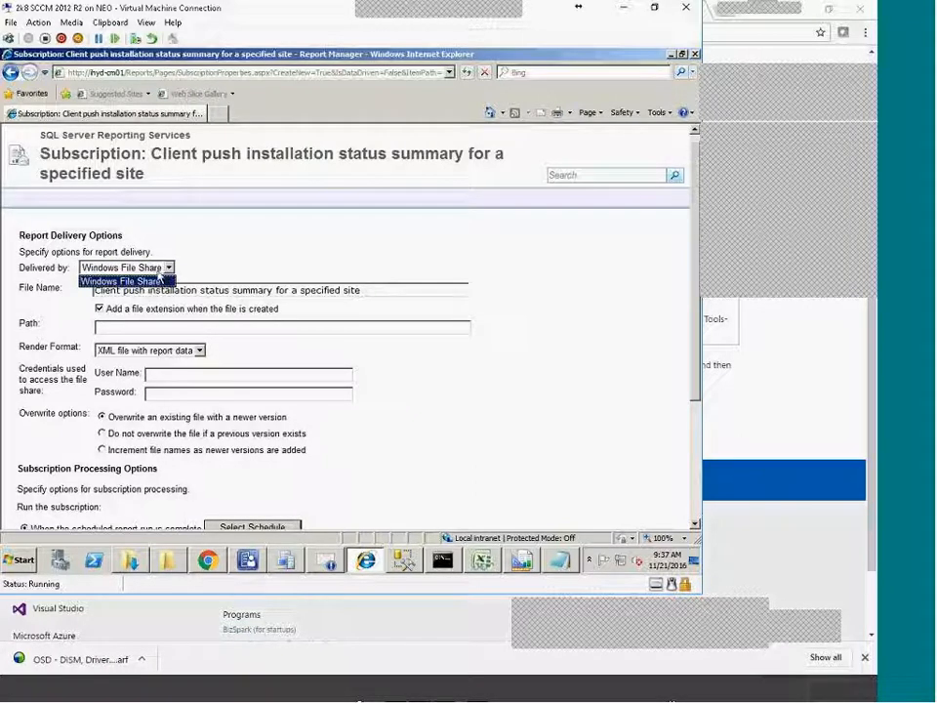
left_click(462, 438)
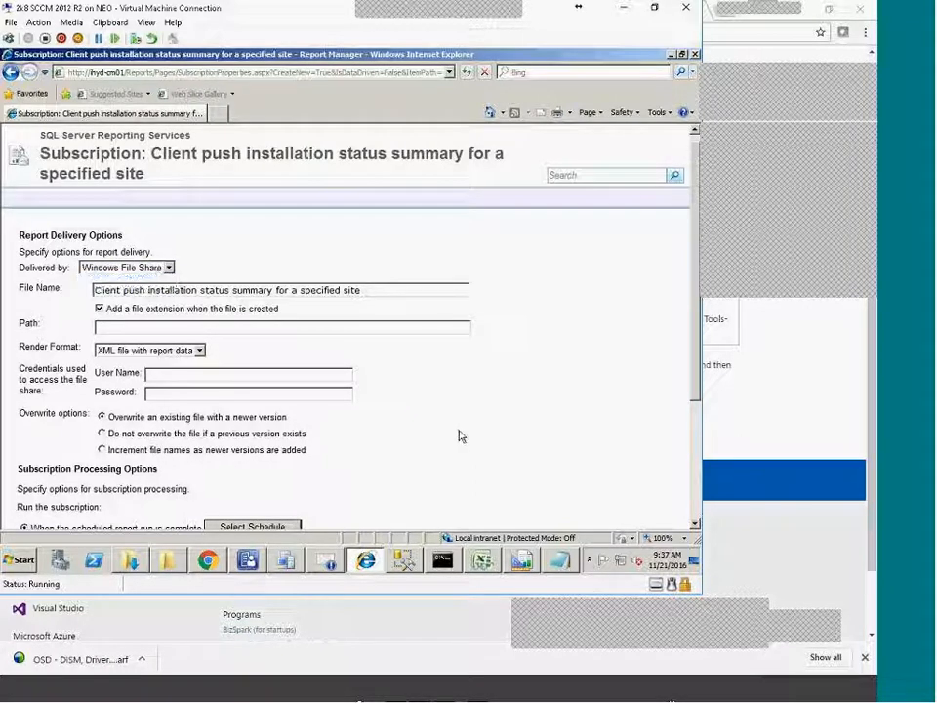
scroll(460, 435, "up", 1)
scroll(461, 435, "down", 3)
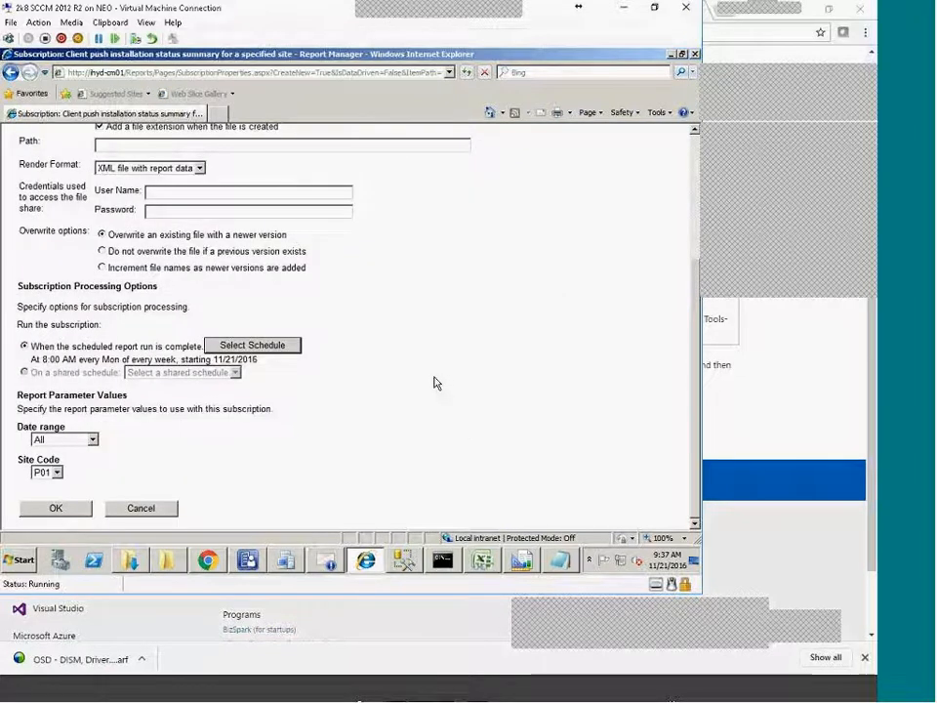
scroll(435, 383, "up", 3)
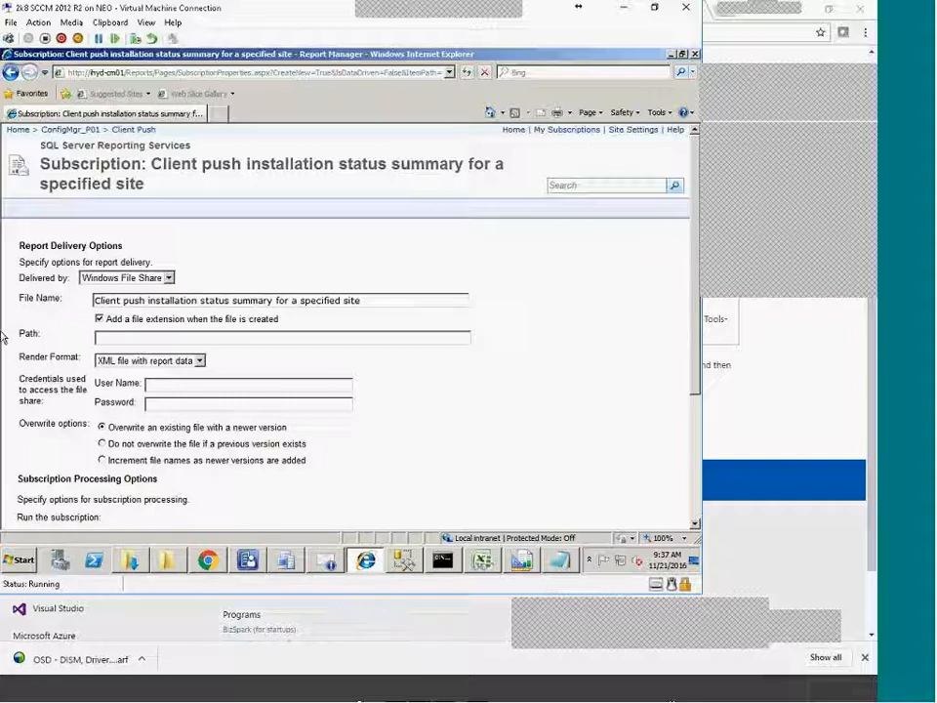
left_click(82, 134)
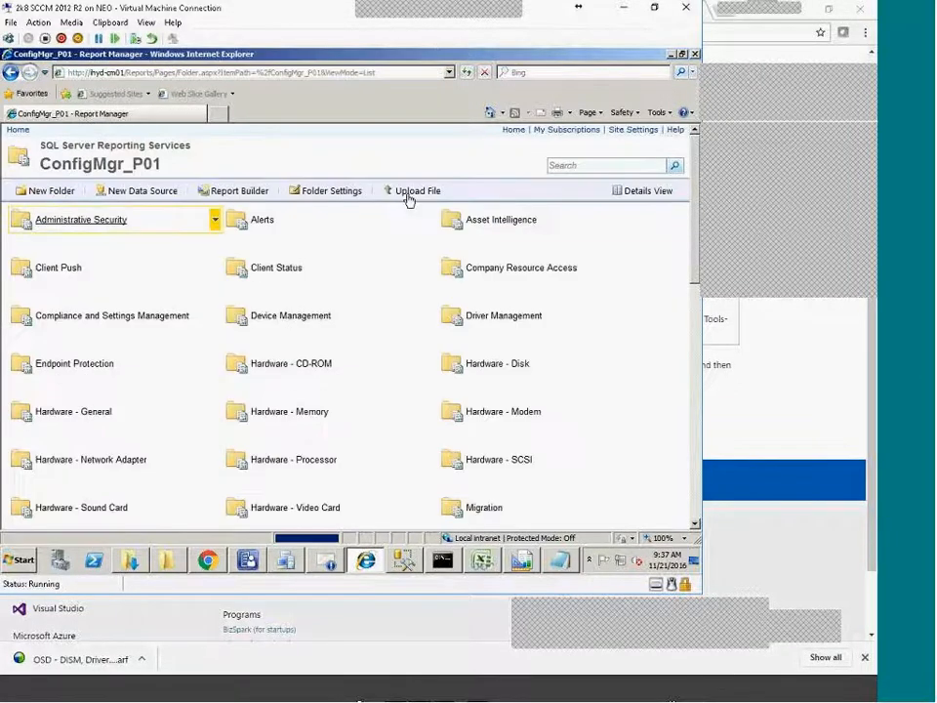
Look through the Security, Schedules and General pages of Report Manager's site settings and return to the home page
left_click(648, 133)
left_click(49, 238)
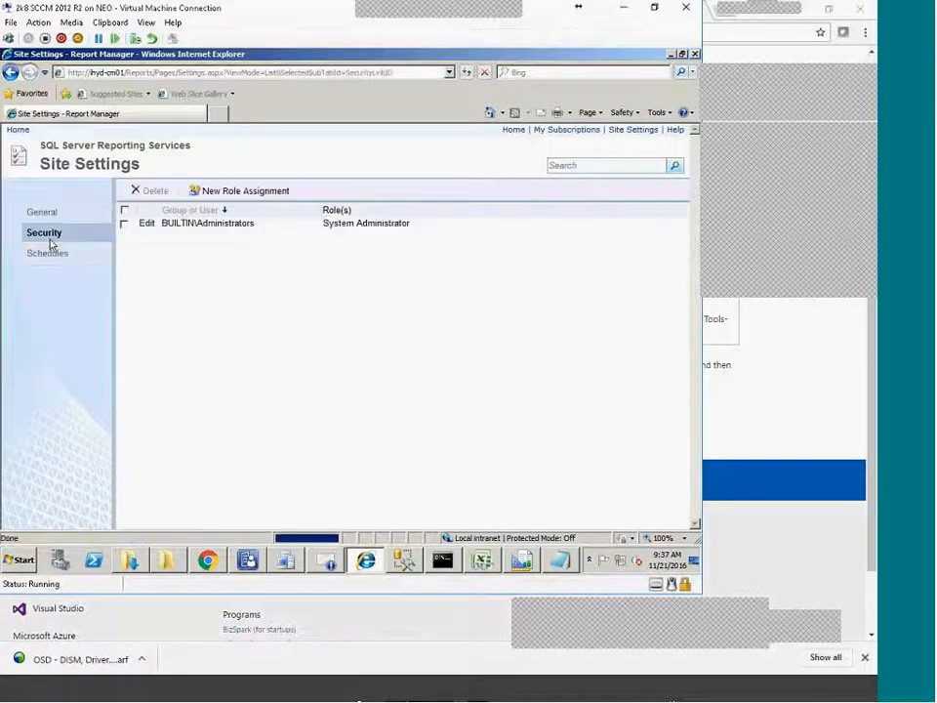
left_click(43, 255)
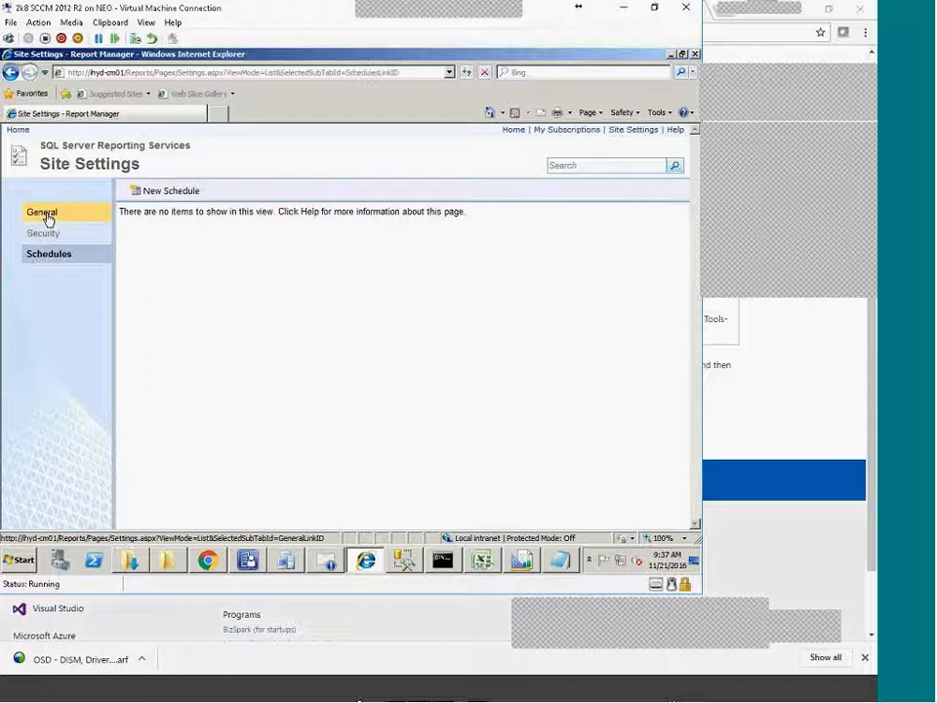
left_click(44, 215)
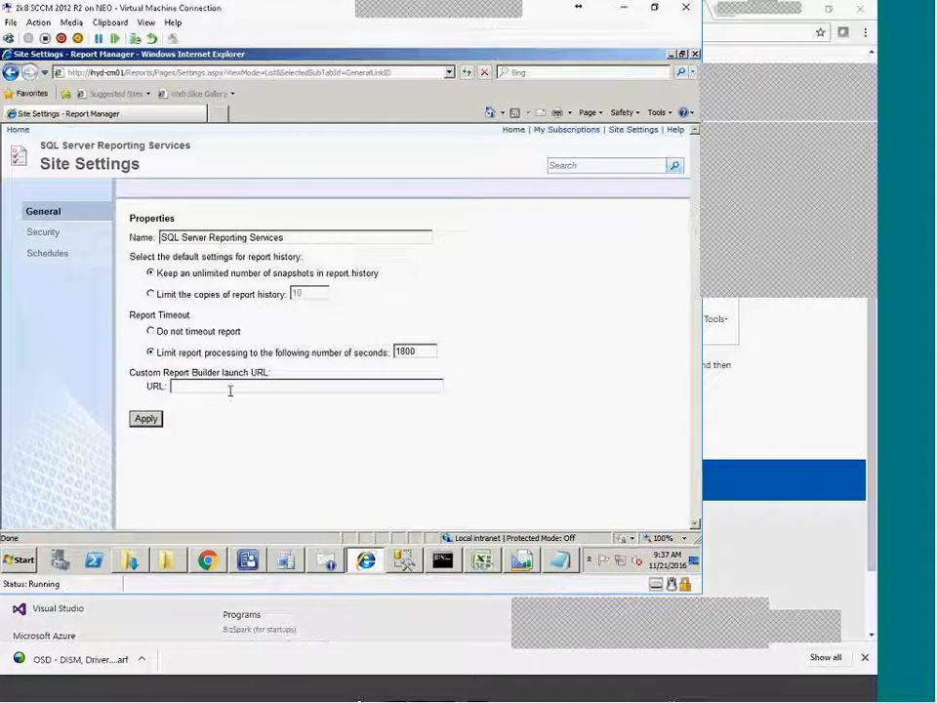
left_click(623, 130)
left_click(514, 131)
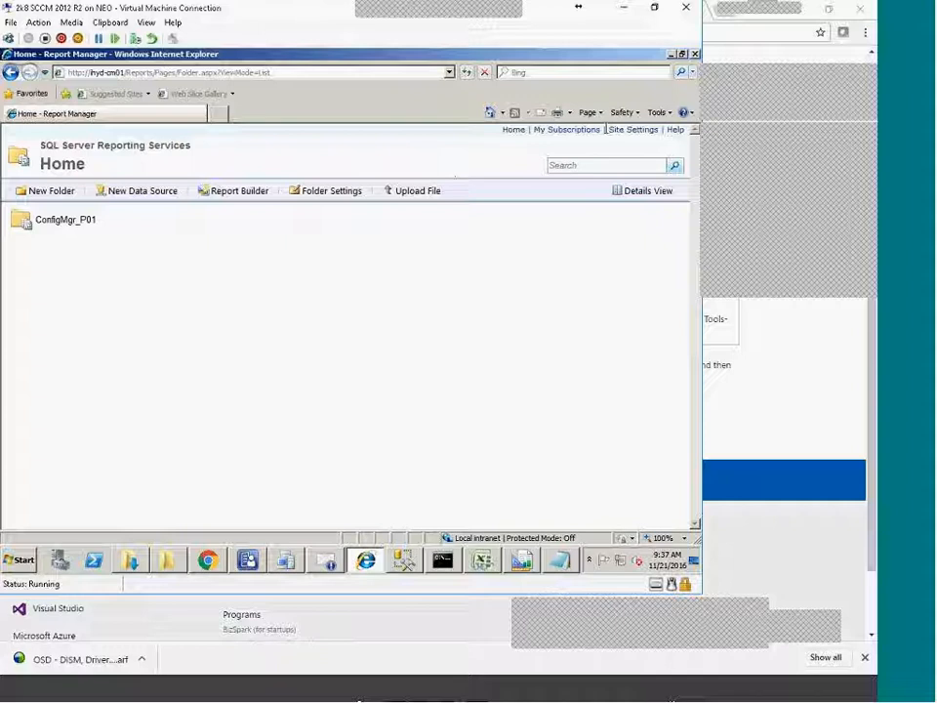
Check the My Subscriptions page, revisit the general site settings, and go back to Report Manager's home
left_click(550, 131)
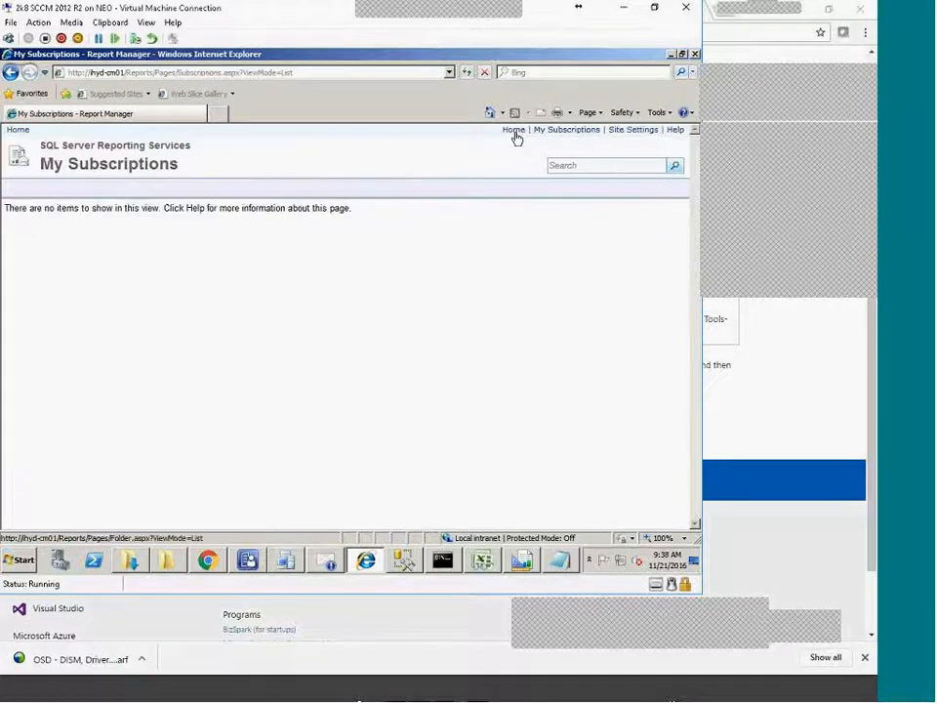
left_click(515, 133)
left_click(584, 130)
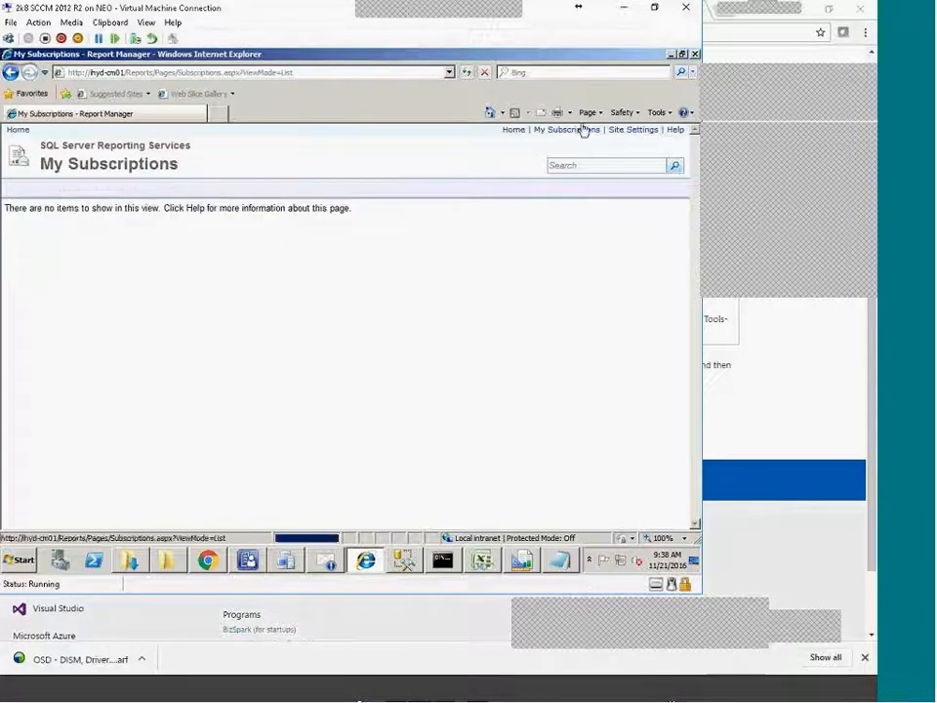
left_click(634, 131)
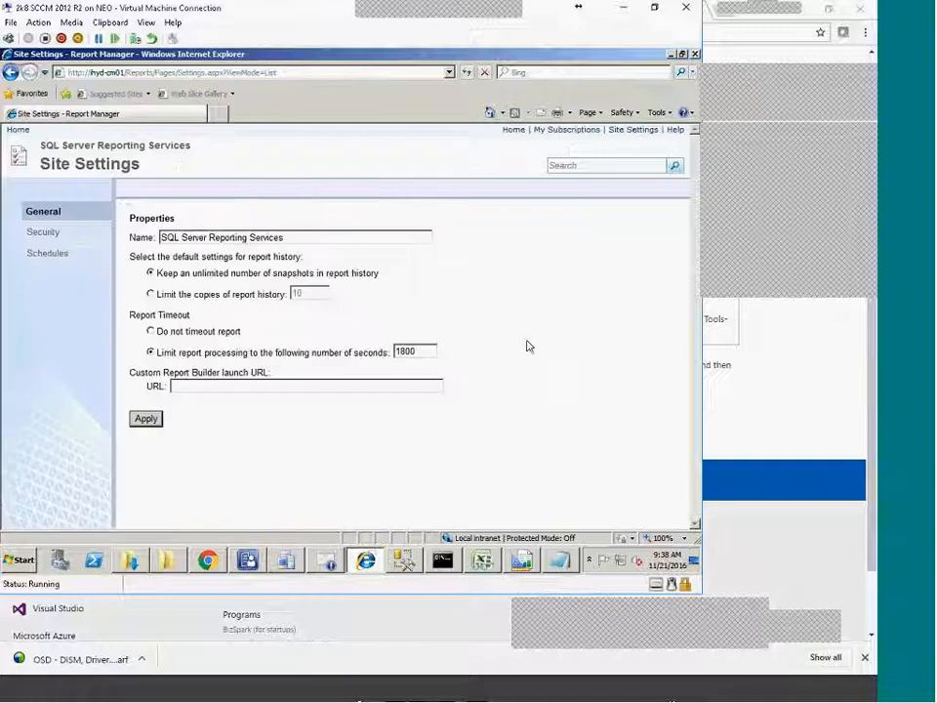
left_click(25, 143)
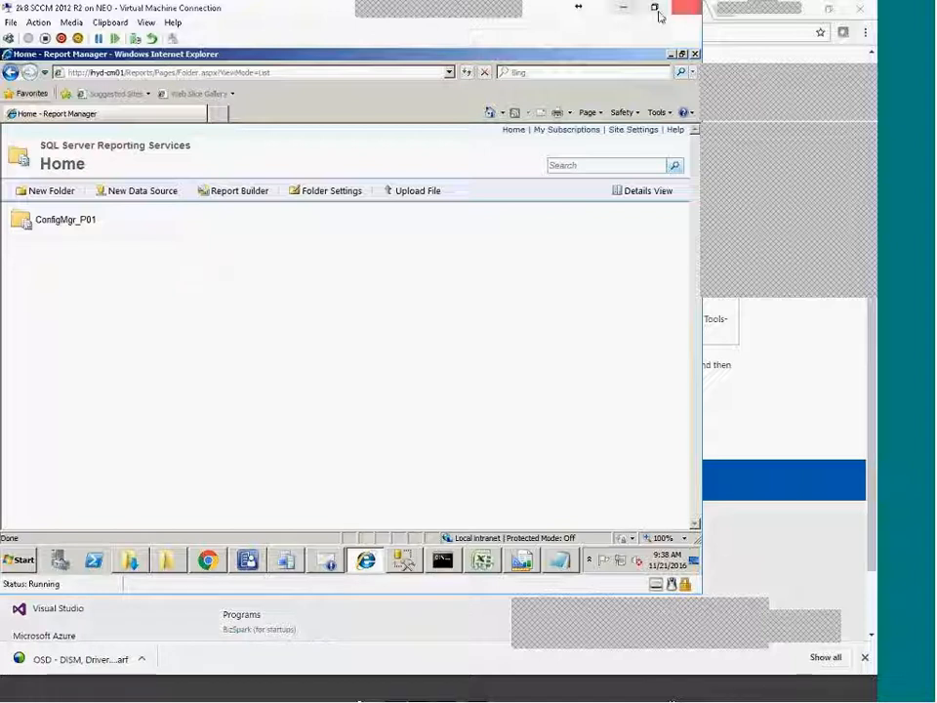
left_click(521, 561)
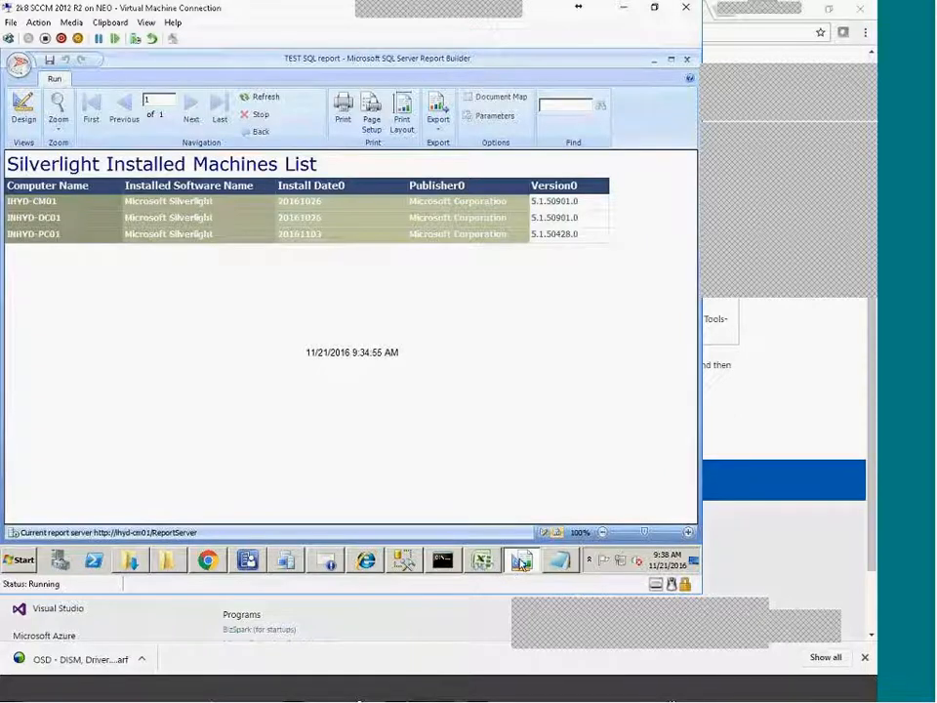
left_click(381, 558)
left_click(379, 558)
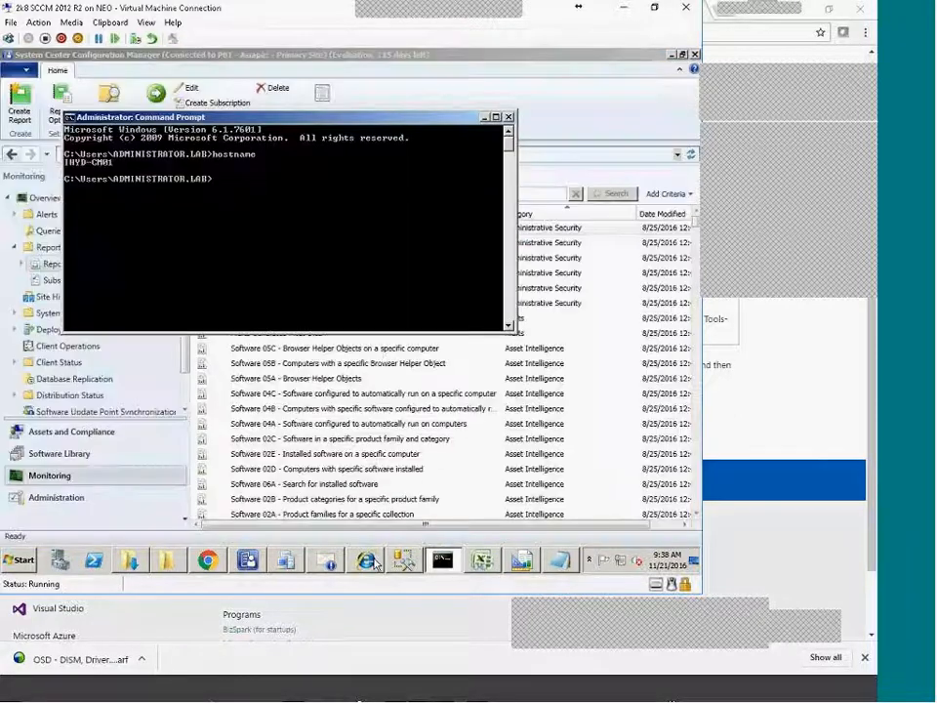
left_click_drag(809, 105, 772, 62)
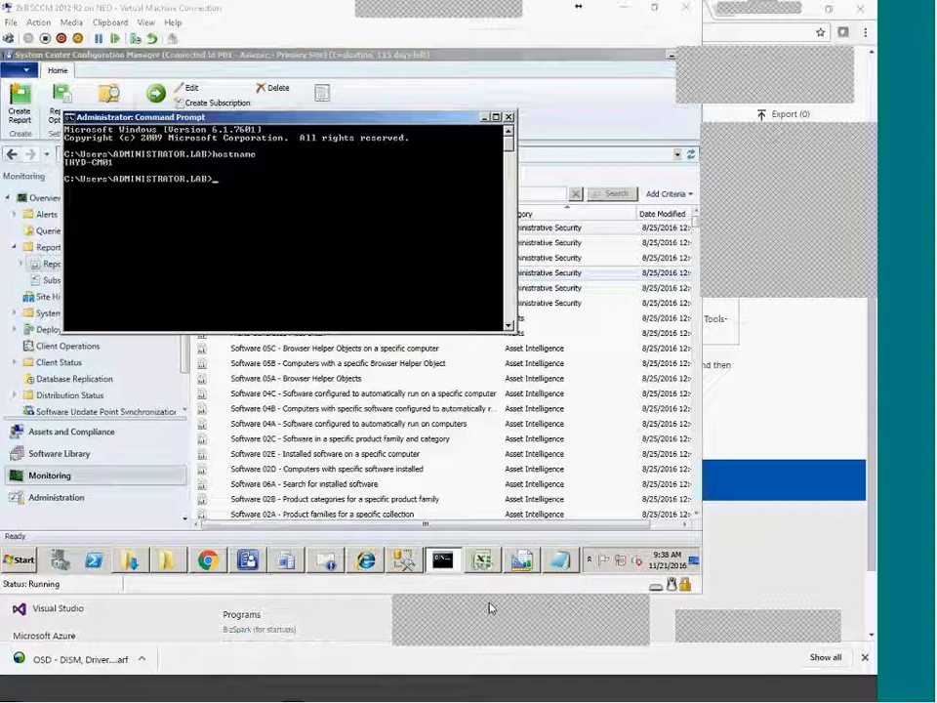
Switch to SQL Server Management Studio, bring up the dbo.View_2 designer and widen its editing area
left_click(405, 560)
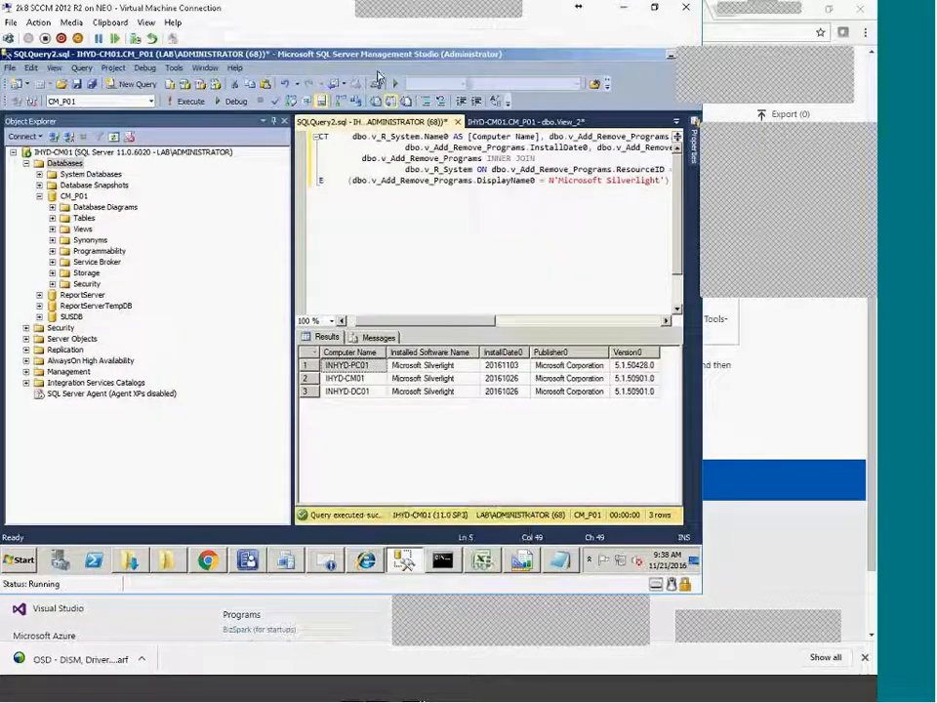
left_click(512, 122)
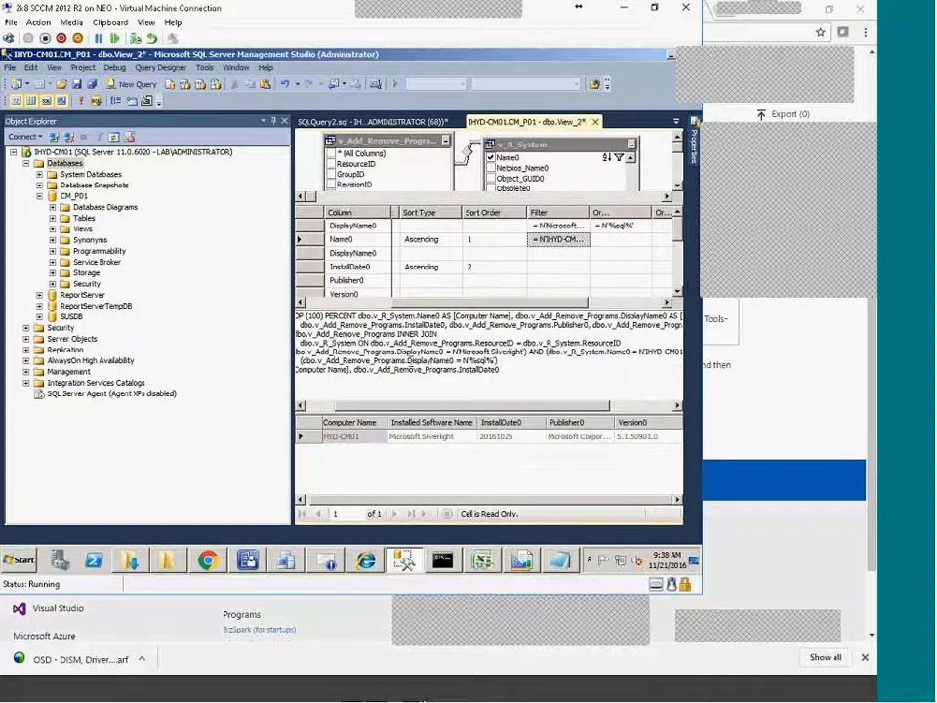
left_click_drag(292, 323, 201, 324)
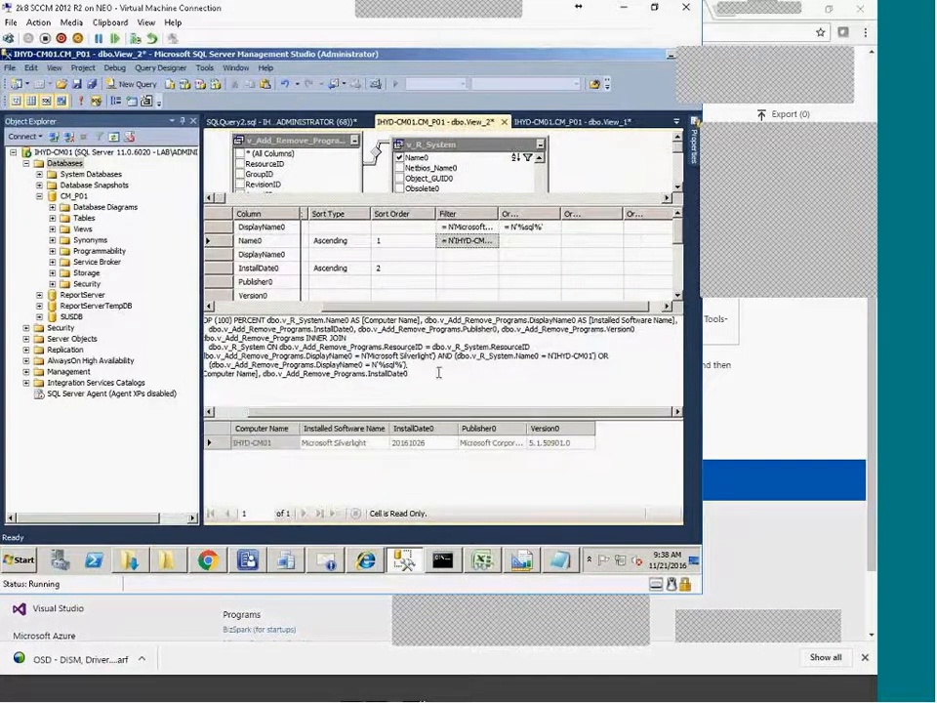
right_click(457, 127)
left_click(488, 148)
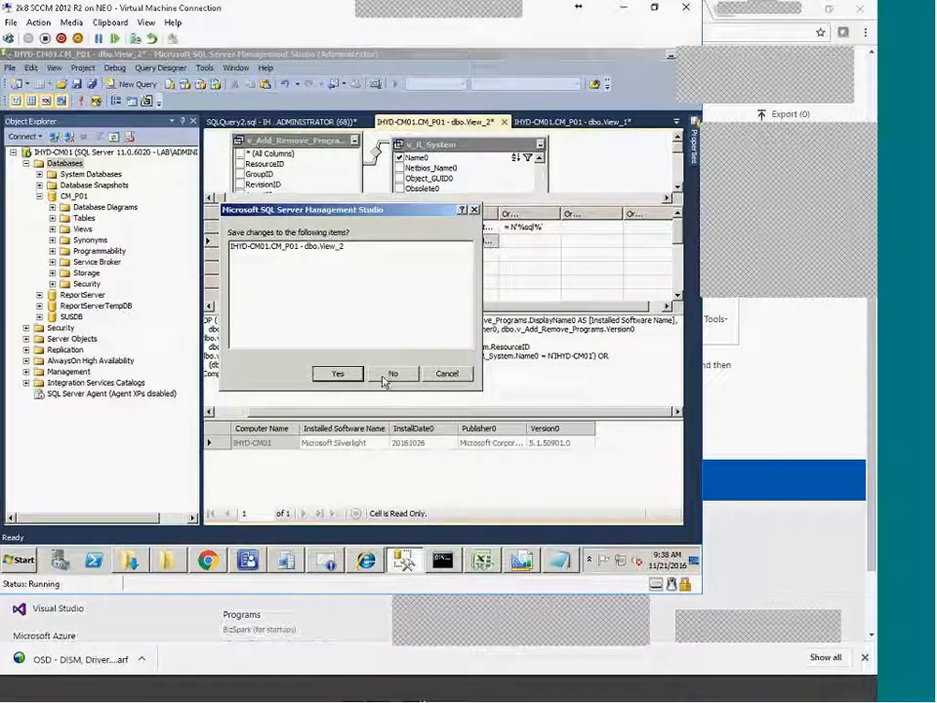
left_click(447, 372)
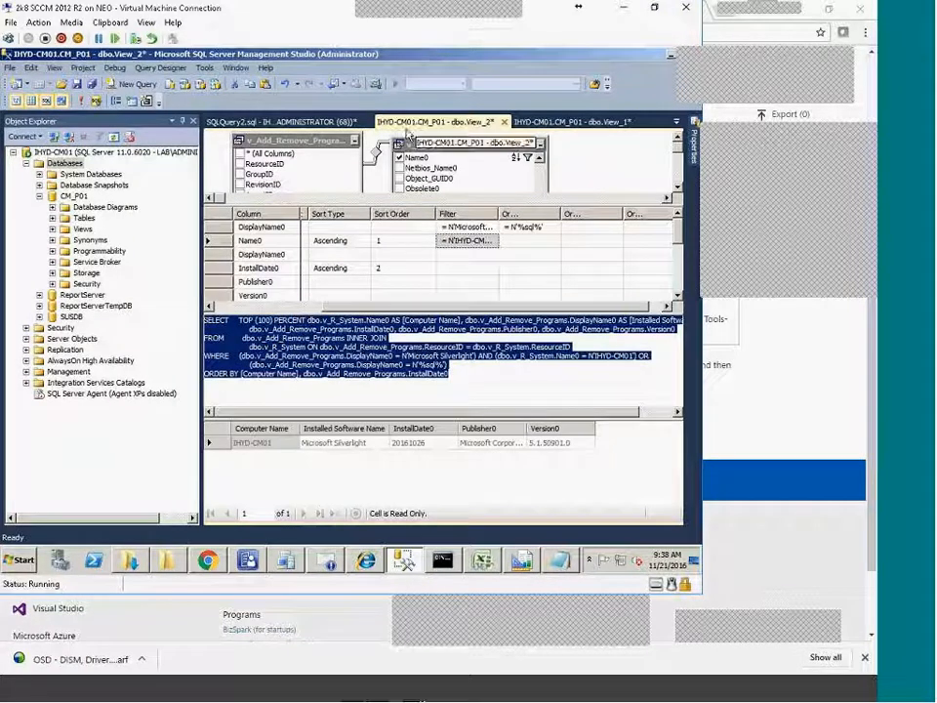
left_click(52, 228)
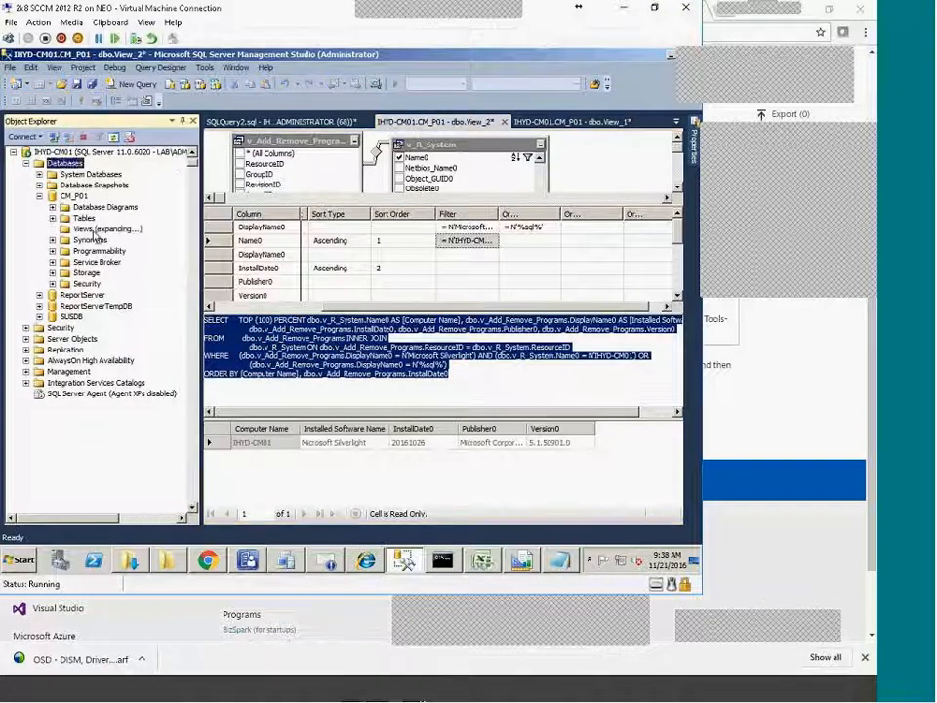
left_click(53, 154)
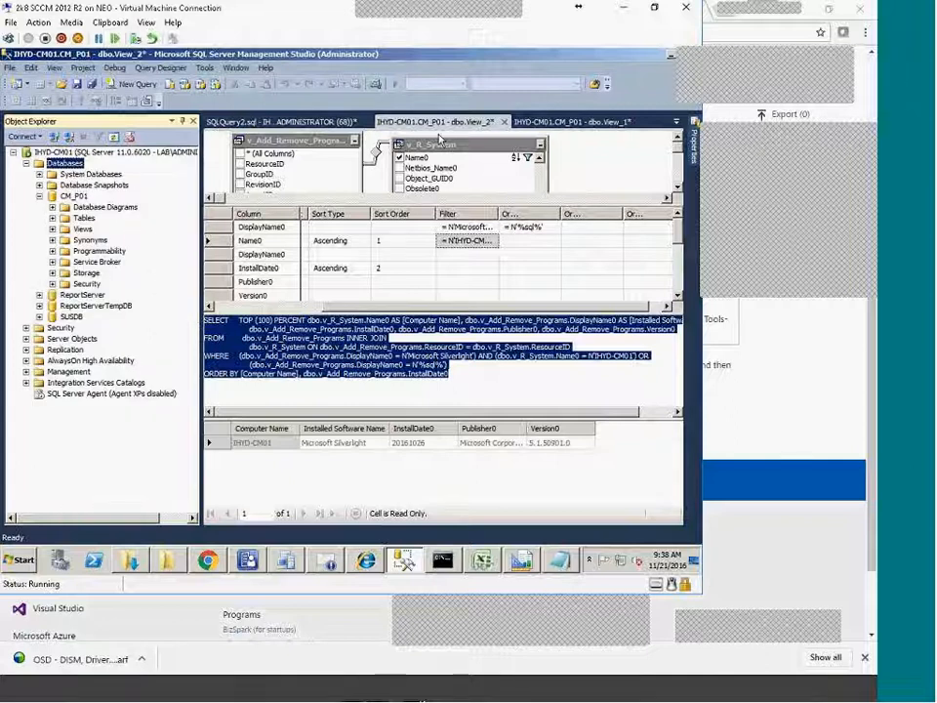
Select all of the SQL in the dbo.View_2 designer and close the view without saving its changes
right_click(440, 123)
left_click(465, 372)
key("ctrl+a")
right_click(433, 121)
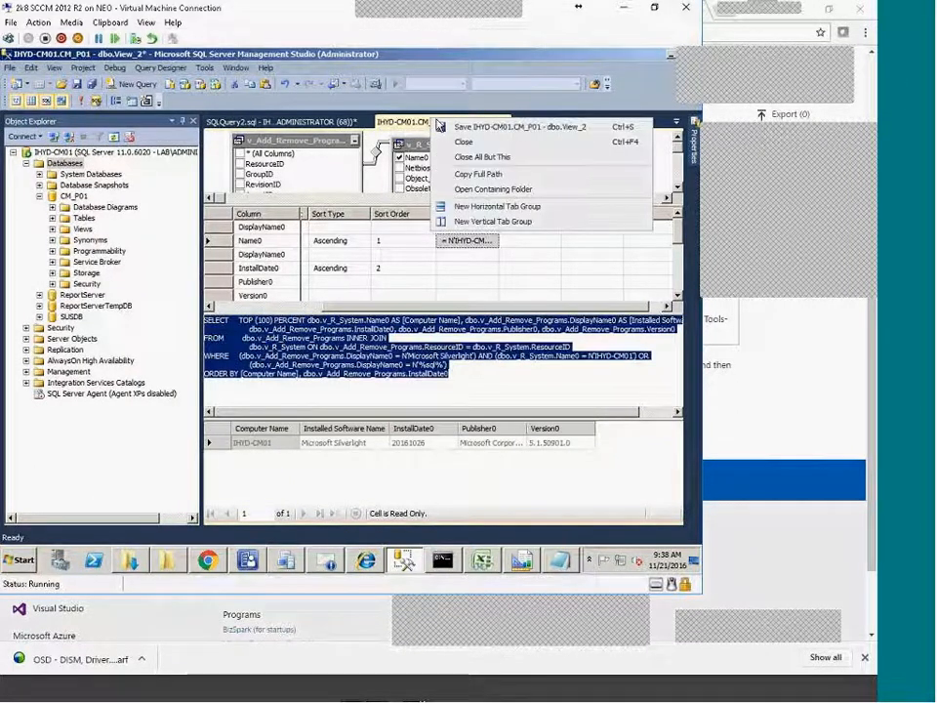
left_click(467, 142)
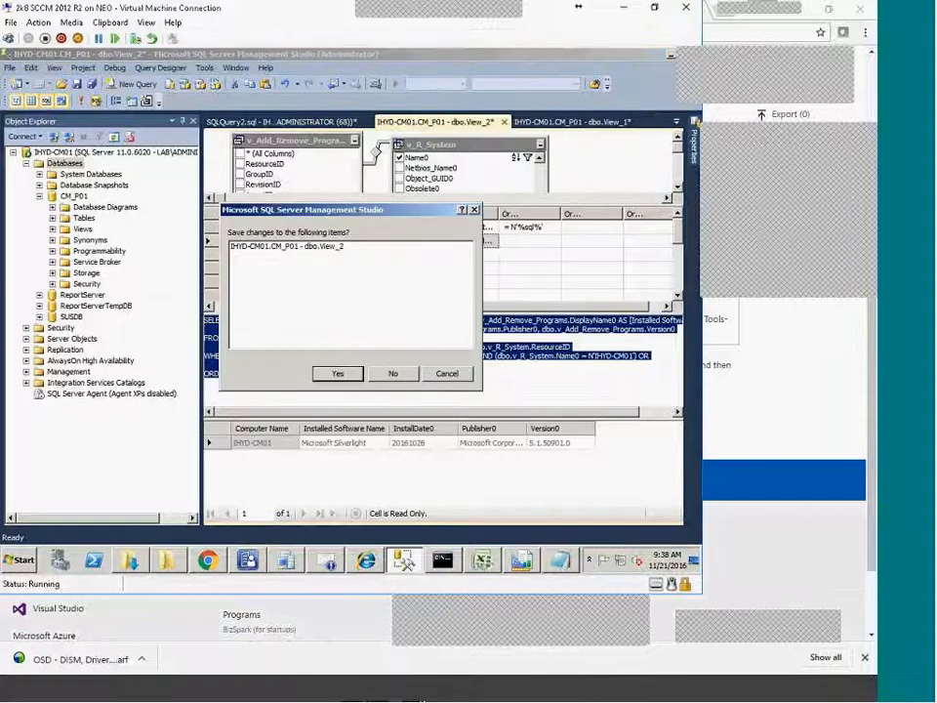
left_click(396, 372)
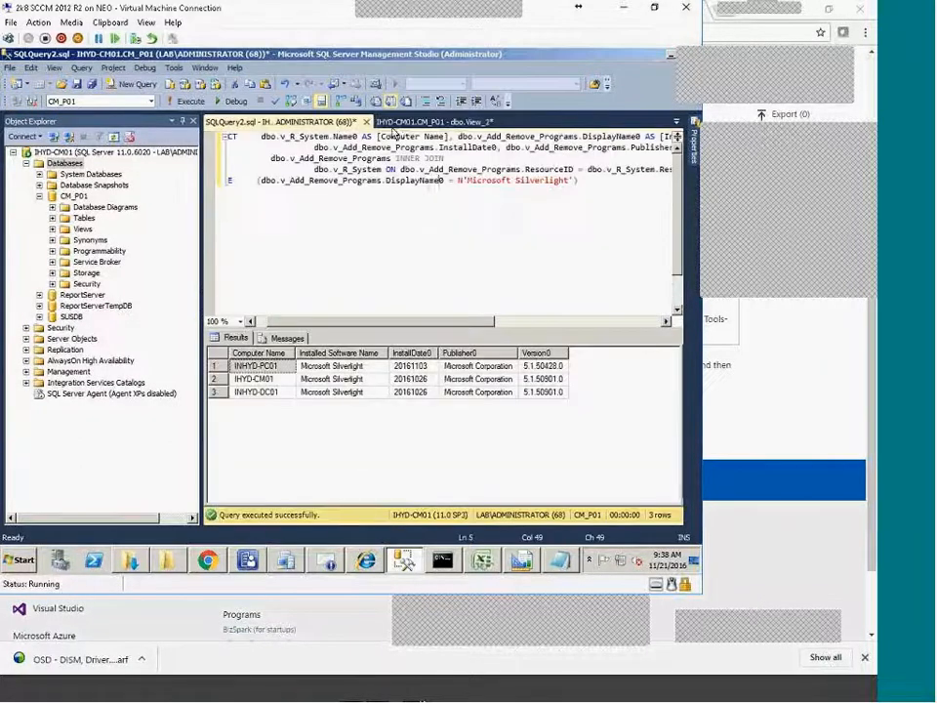
Close the dbo.View_1 designer and the SQLQuery1.sql query without saving their changes
left_click(397, 128)
right_click(398, 125)
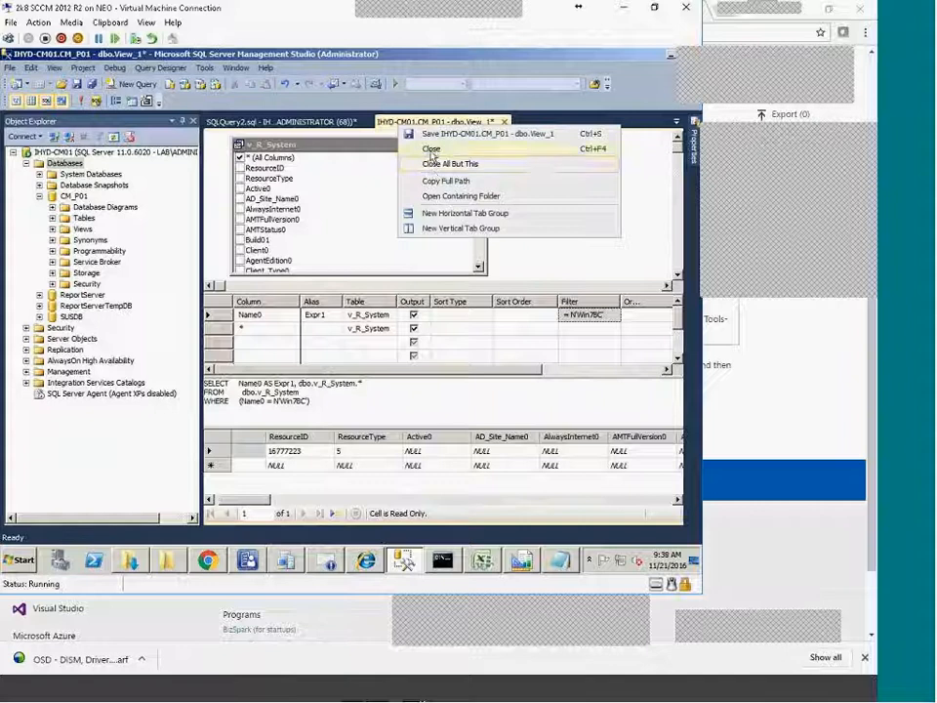
left_click(435, 146)
left_click(395, 372)
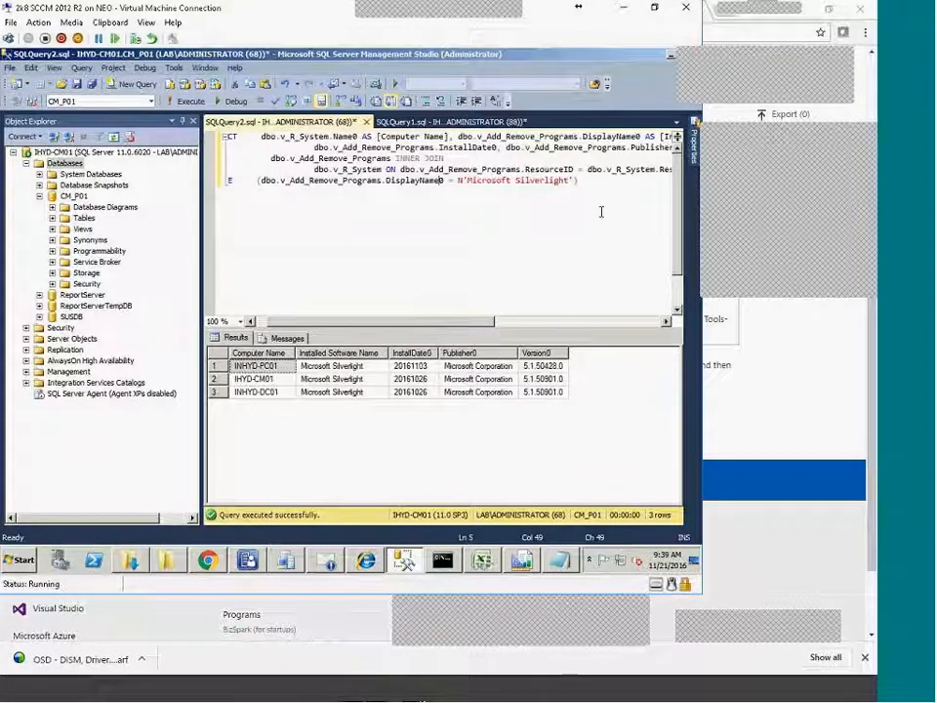
left_click(445, 124)
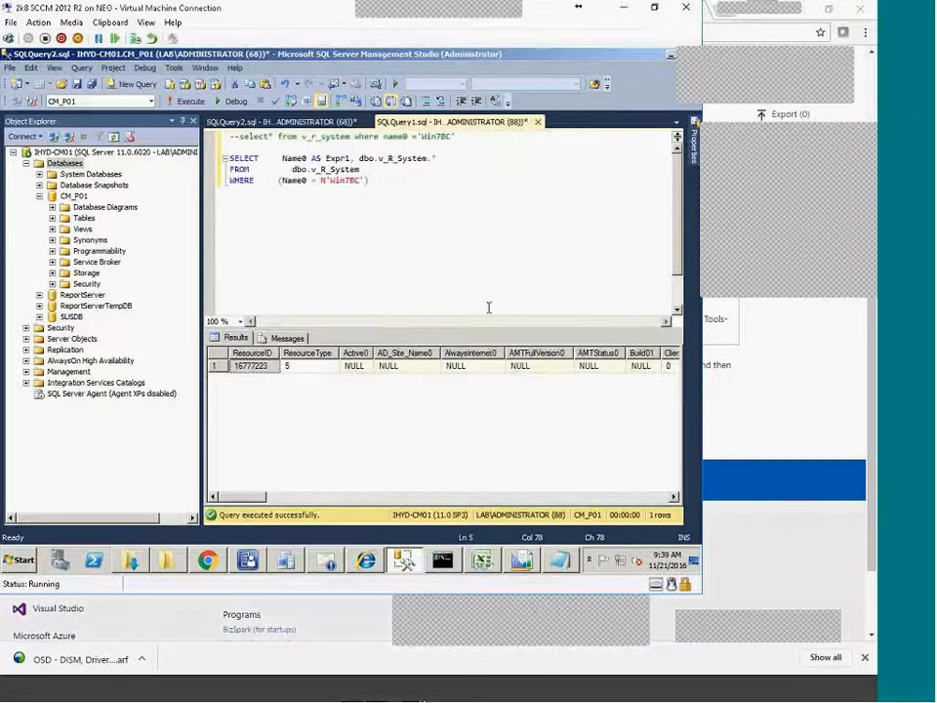
left_click(537, 122)
left_click(389, 375)
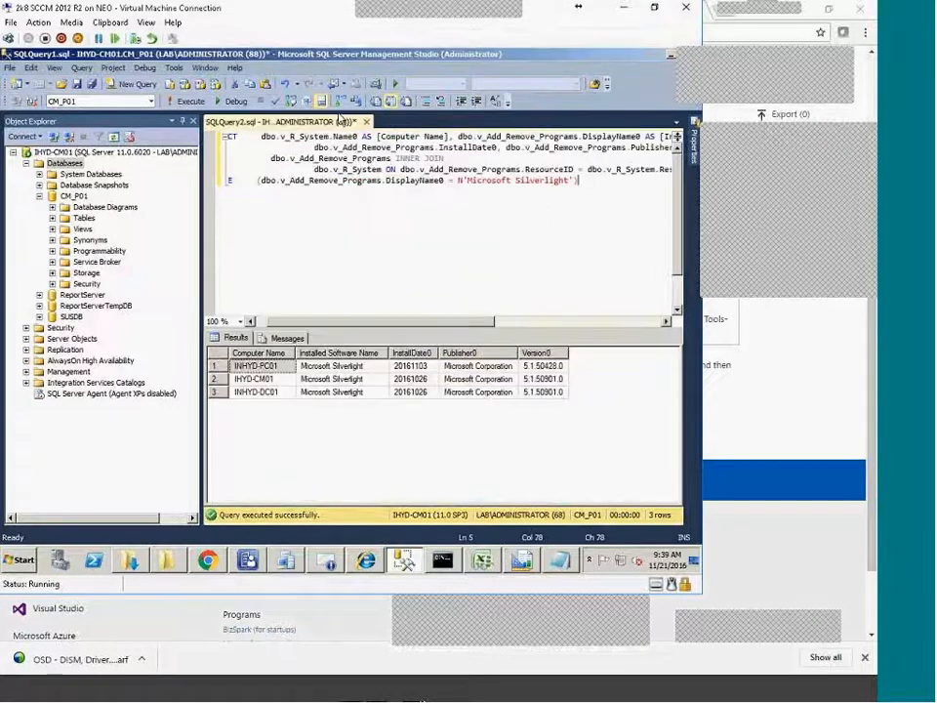
Copy all rows of the Microsoft Silverlight query results together with their column headers
left_click(438, 233)
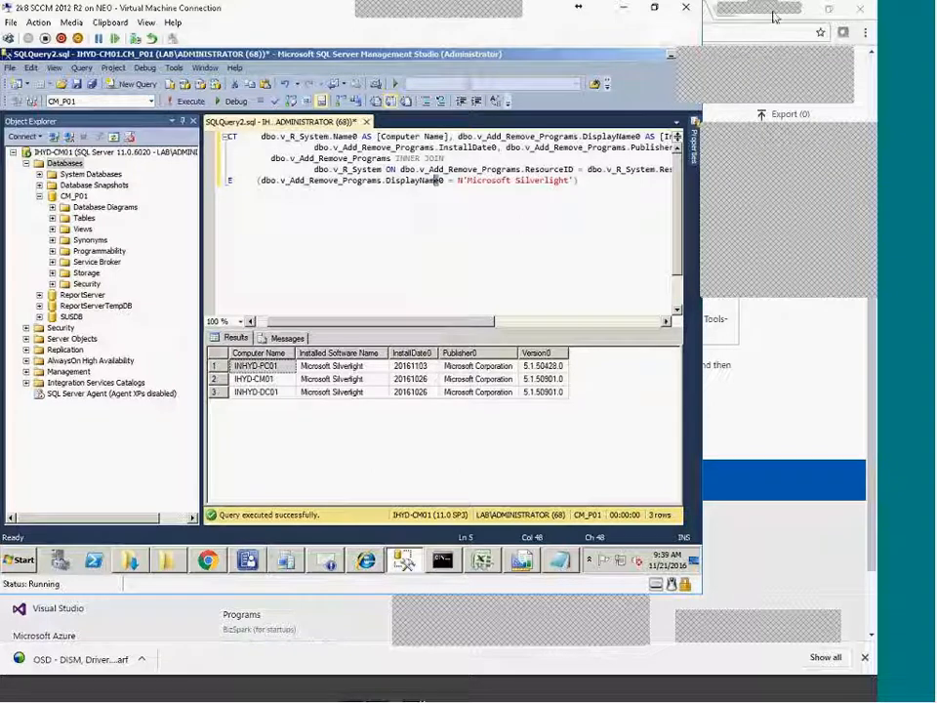
left_click(219, 353)
right_click(219, 354)
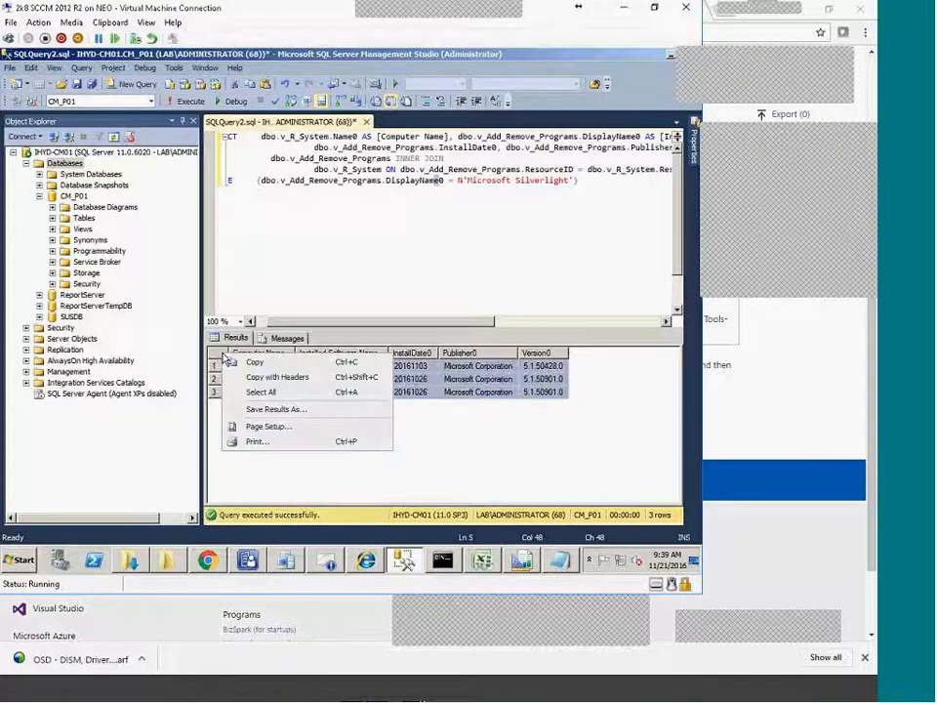
left_click(259, 379)
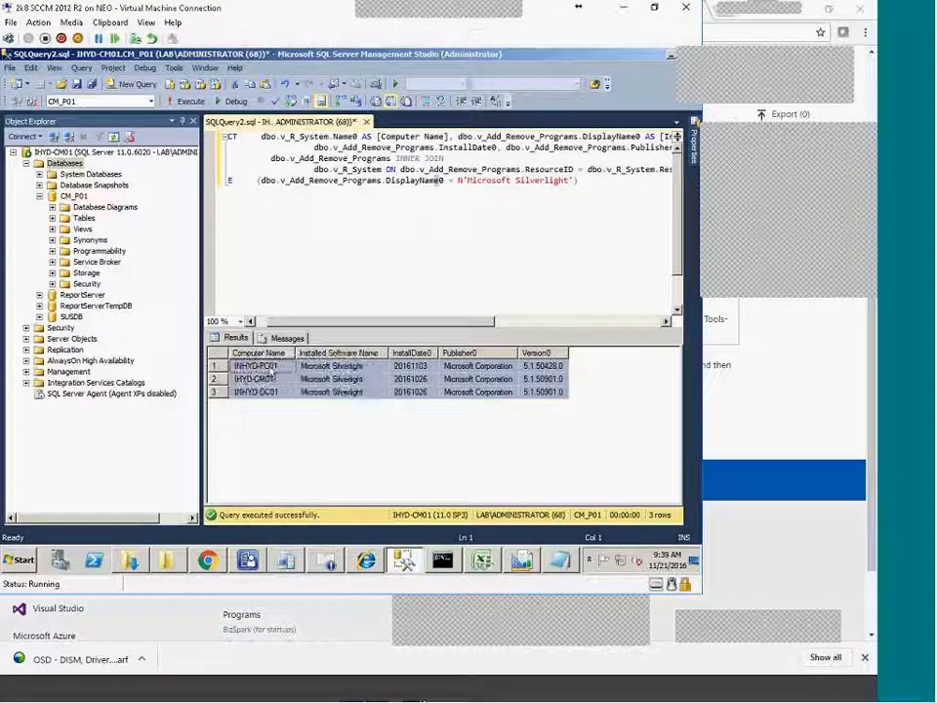
Paste the copied query results into a new Notepad document and minimize it
left_click(21, 560)
left_click(59, 274)
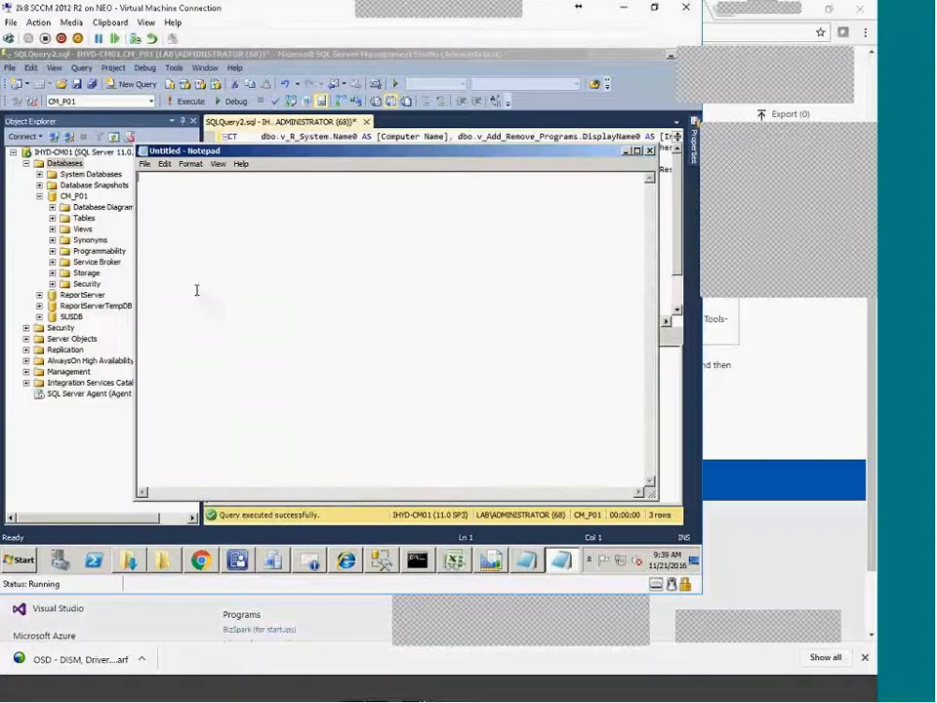
right_click(224, 311)
left_click(245, 360)
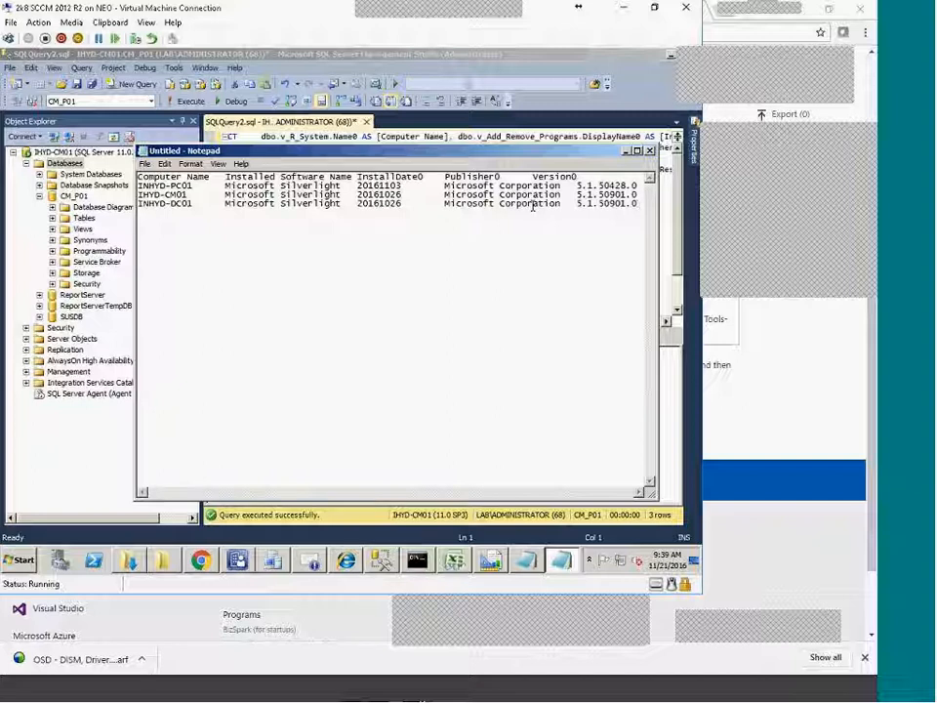
left_click(625, 151)
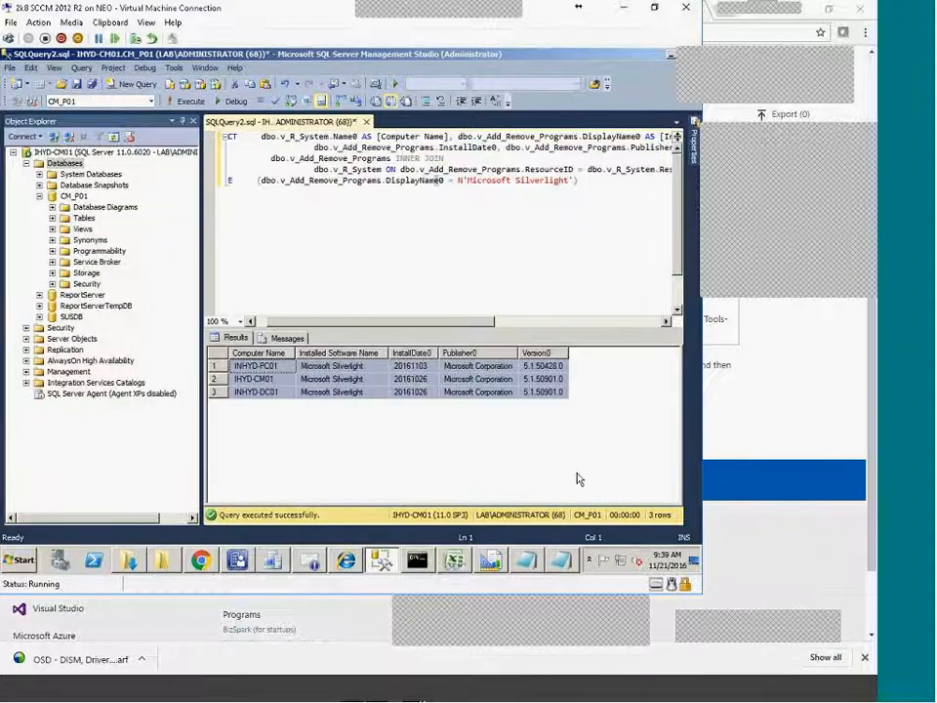
left_click(628, 642)
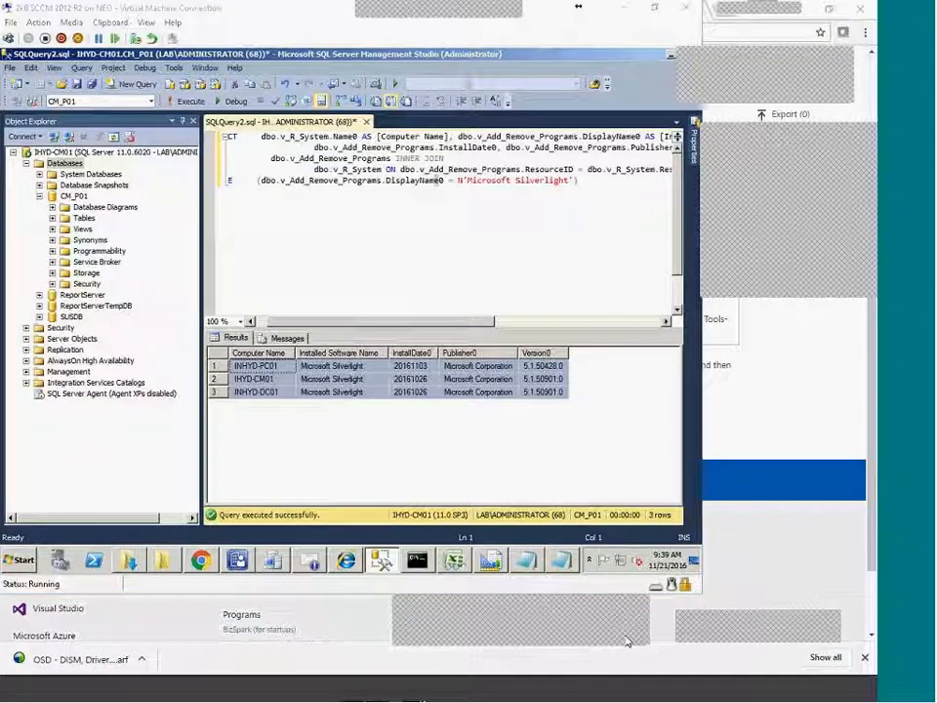